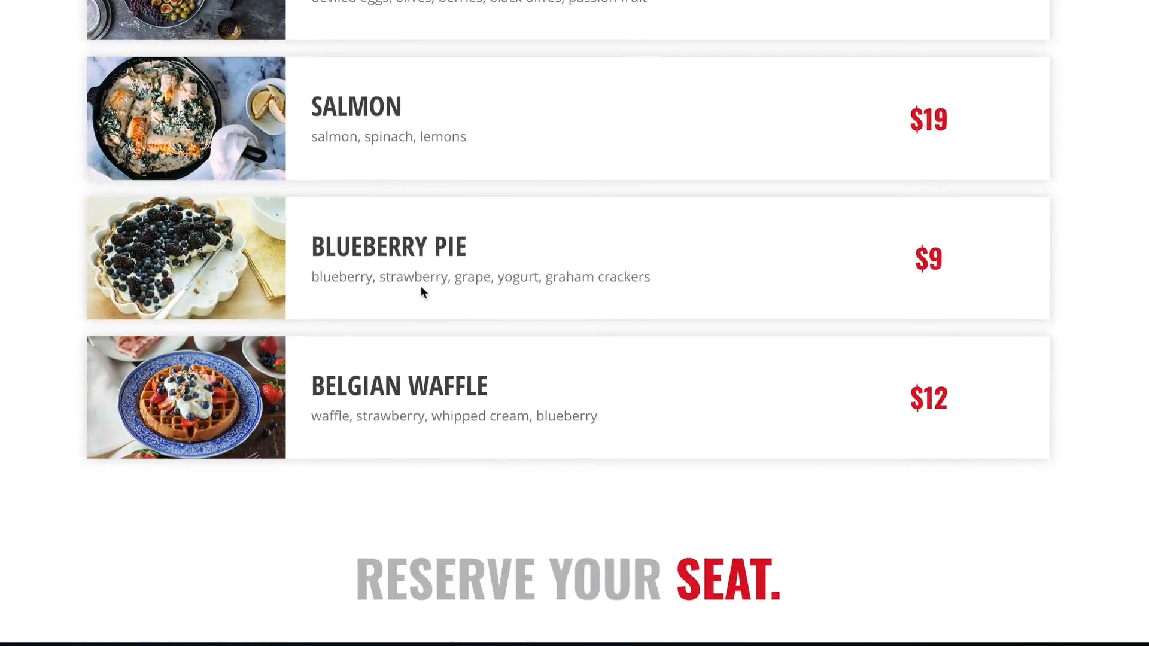
{"action": "scroll", "coordinate": [421, 292], "scroll_direction": "down", "scroll_amount": 6}
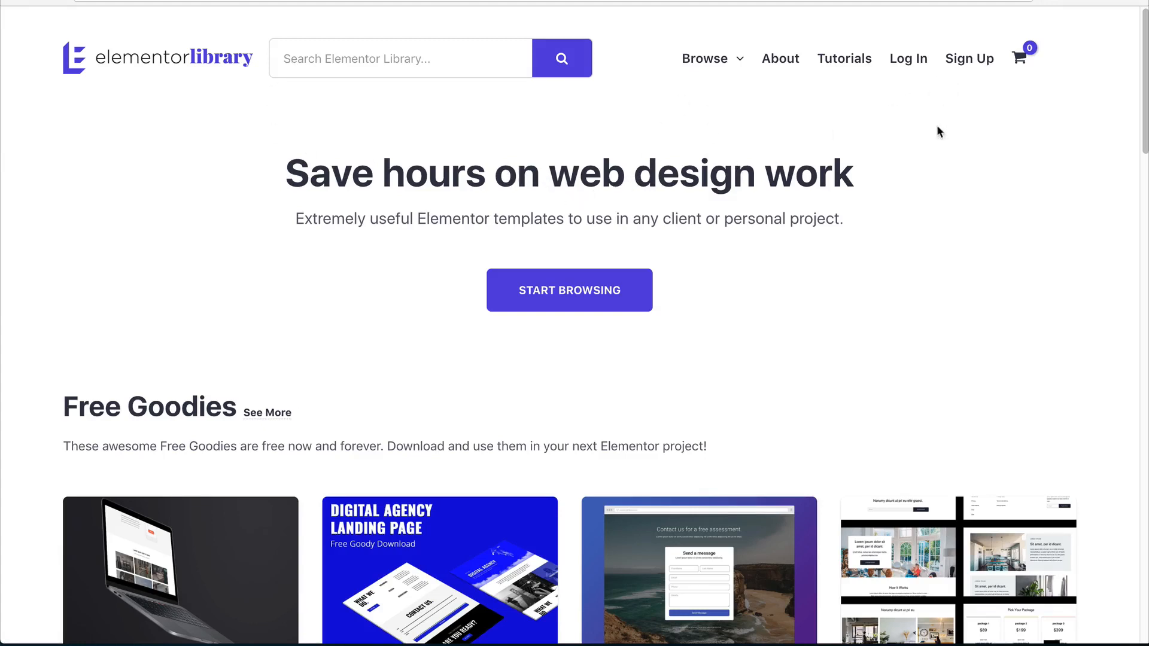
Scroll through the Free Goodies section on the Elementor Library home page.
{"action": "scroll", "coordinate": [652, 207], "scroll_direction": "down", "scroll_amount": 2}
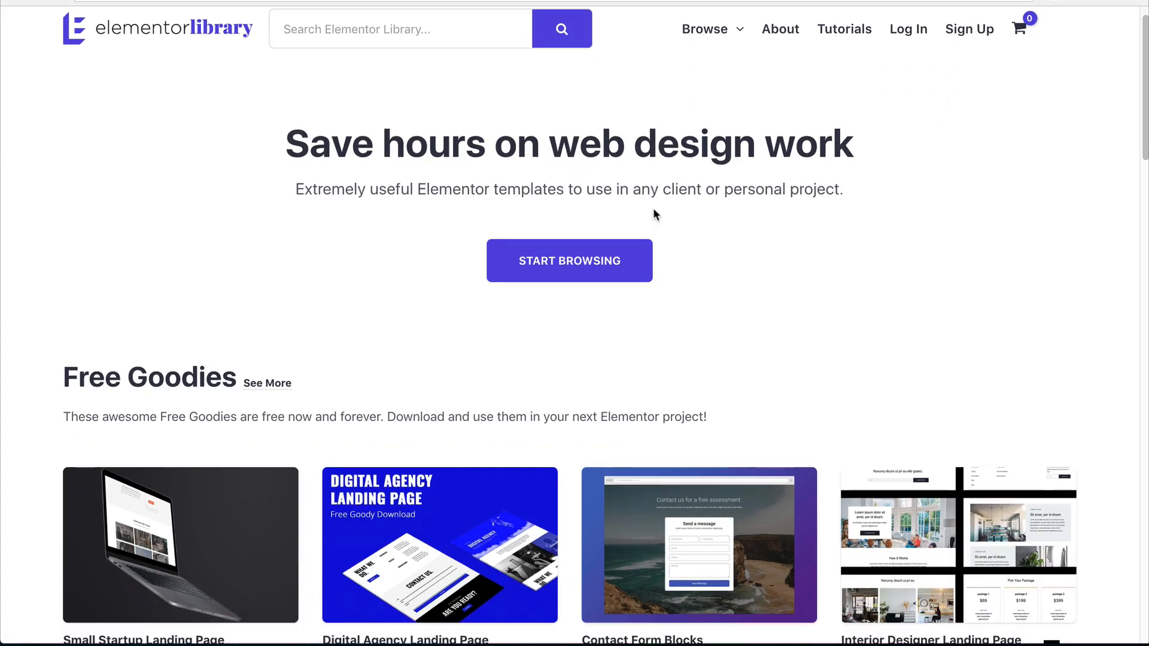
{"action": "scroll", "coordinate": [652, 213], "scroll_direction": "down", "scroll_amount": 4}
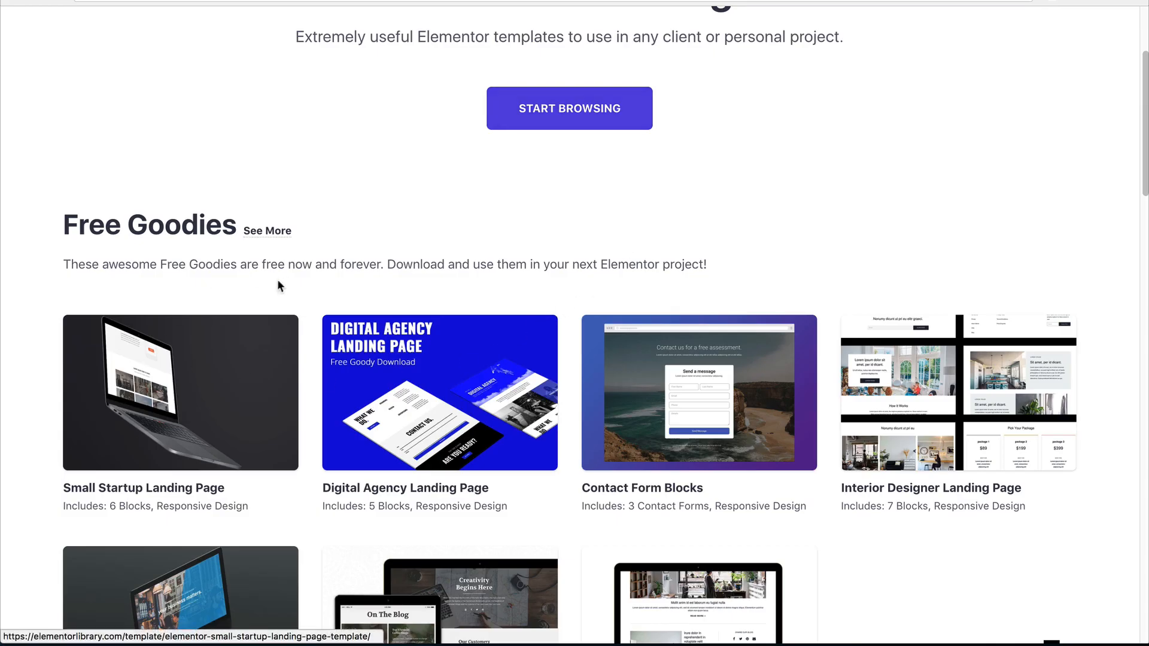
{"action": "scroll", "coordinate": [415, 323], "scroll_direction": "up", "scroll_amount": 5}
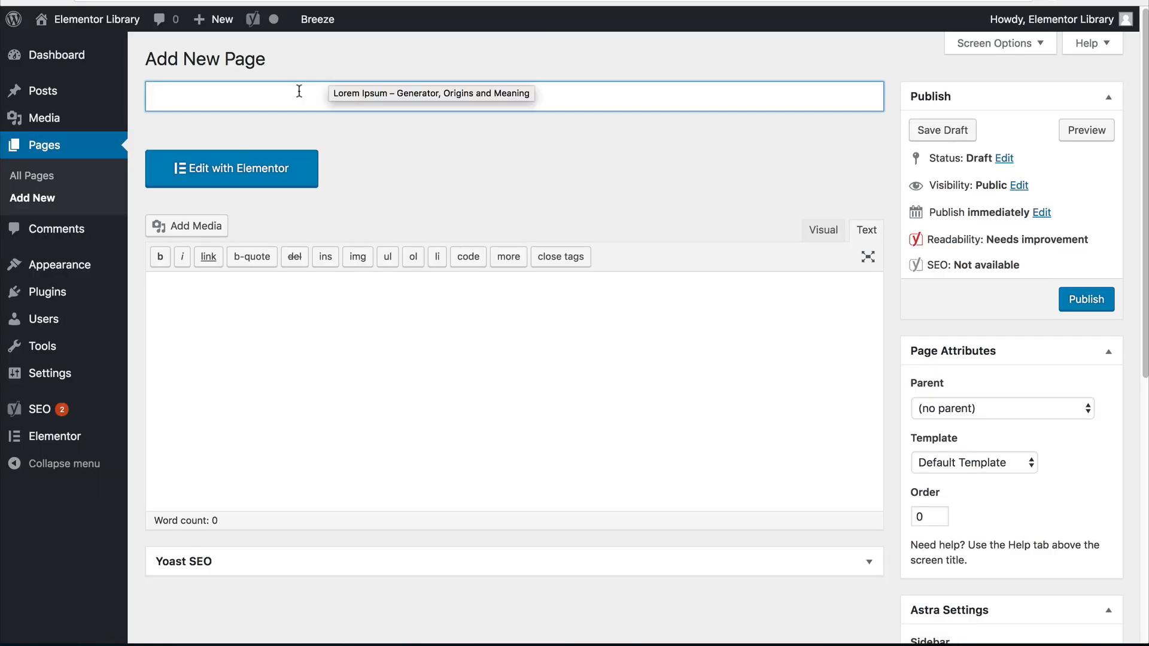
Title the new WordPress page 'Restaurant Landing Page', fixing the misspelling.
{"action": "type", "text": "Rest"}
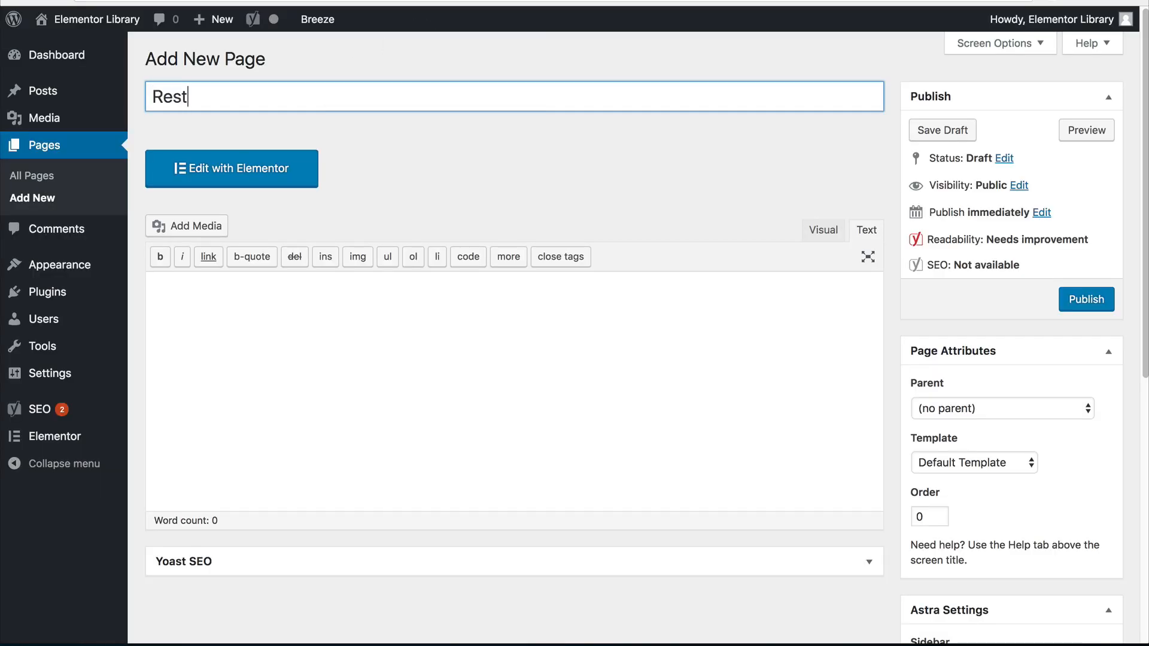
{"action": "type", "text": "uarant"}
{"action": "key", "text": "ctrl+a"}
{"action": "type", "text": "Restaurant Landing Pag"}
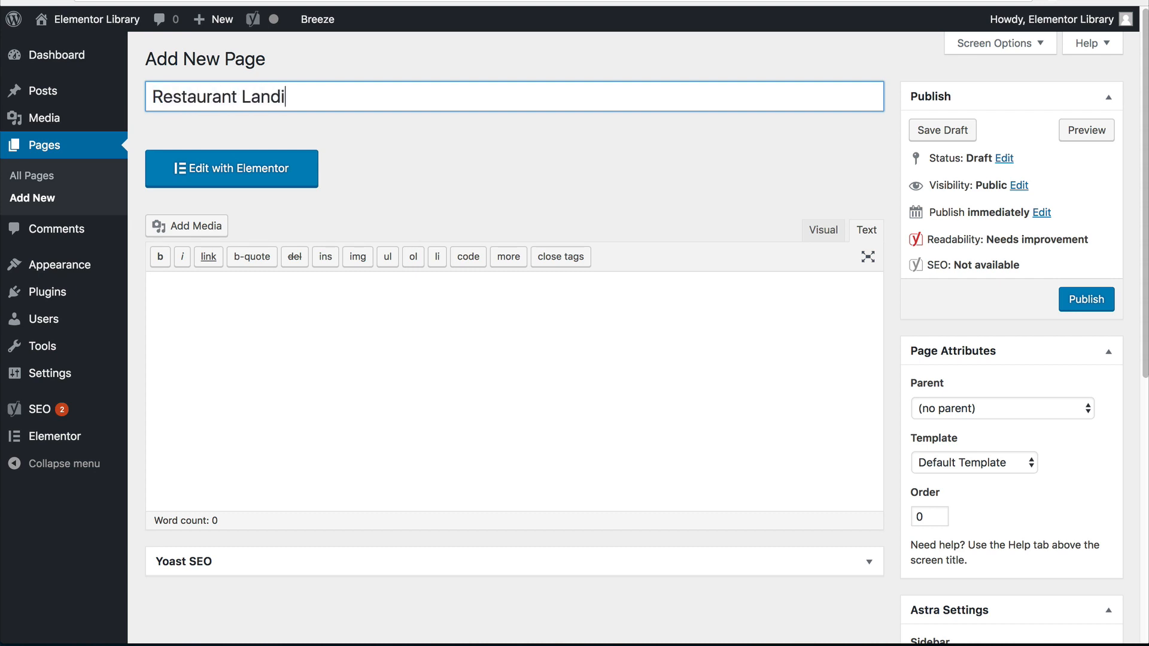
Set the page template to Elementor Canvas, publish, and open it in Elementor.
{"action": "left_click", "coordinate": [941, 461]}
{"action": "left_click", "coordinate": [951, 477]}
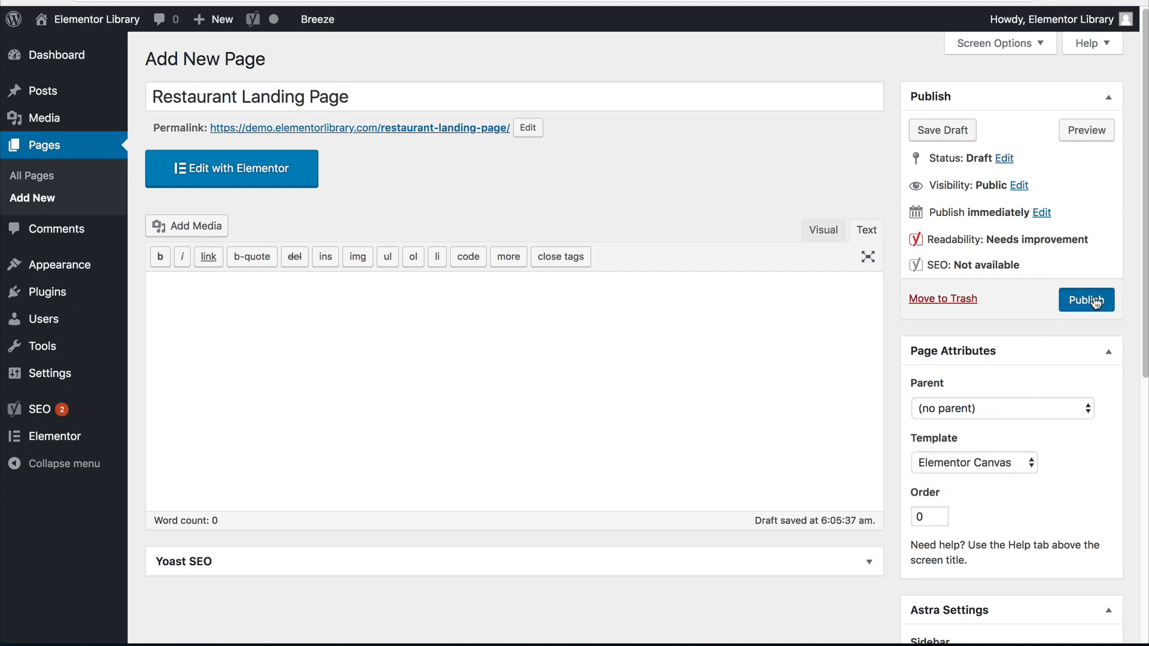
{"action": "left_click", "coordinate": [1094, 301]}
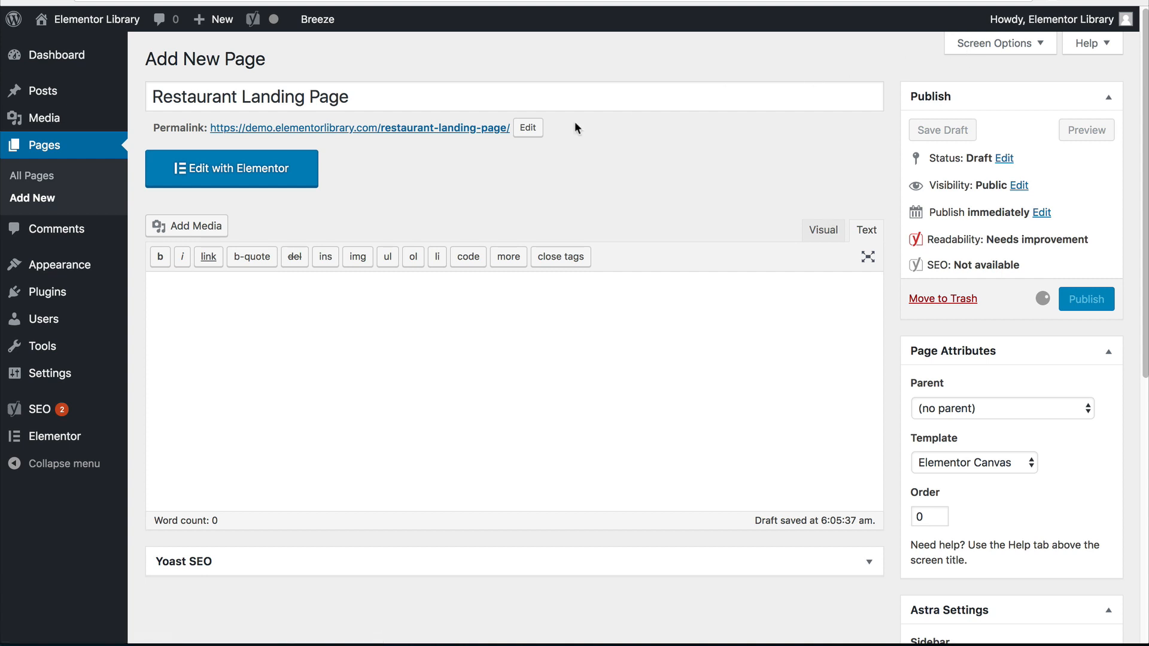
{"action": "left_click", "coordinate": [273, 219]}
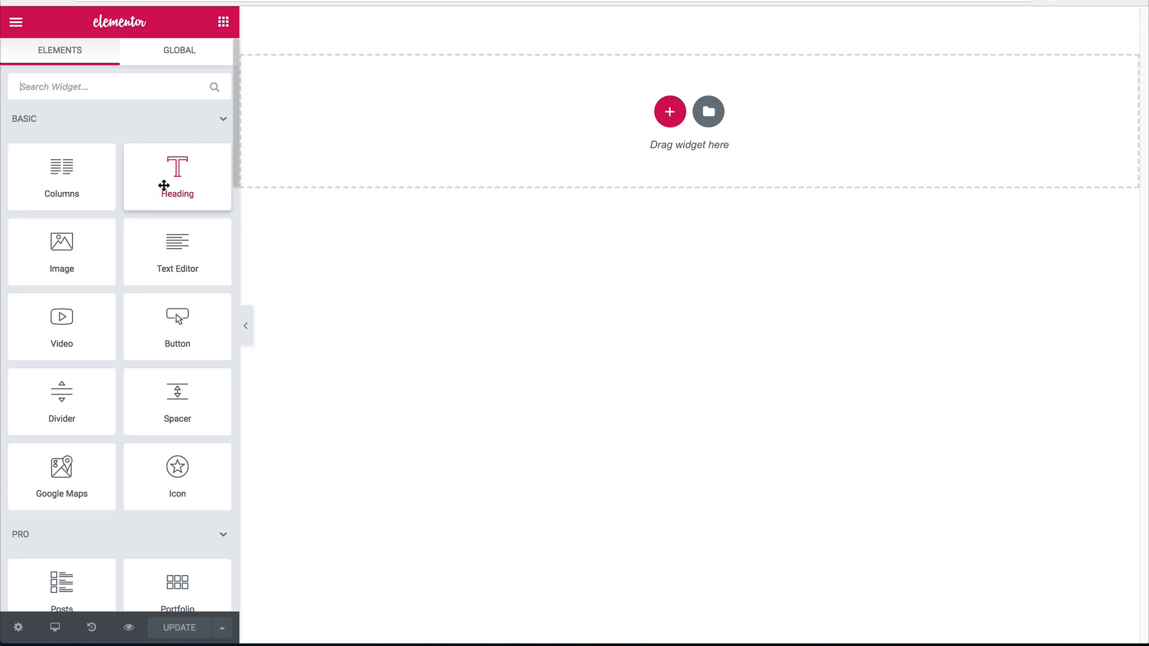
Drop a Heading widget onto the page and set its section height to Fit To Screen.
{"action": "left_click_drag", "start_coordinate": [162, 183], "coordinate": [508, 124]}
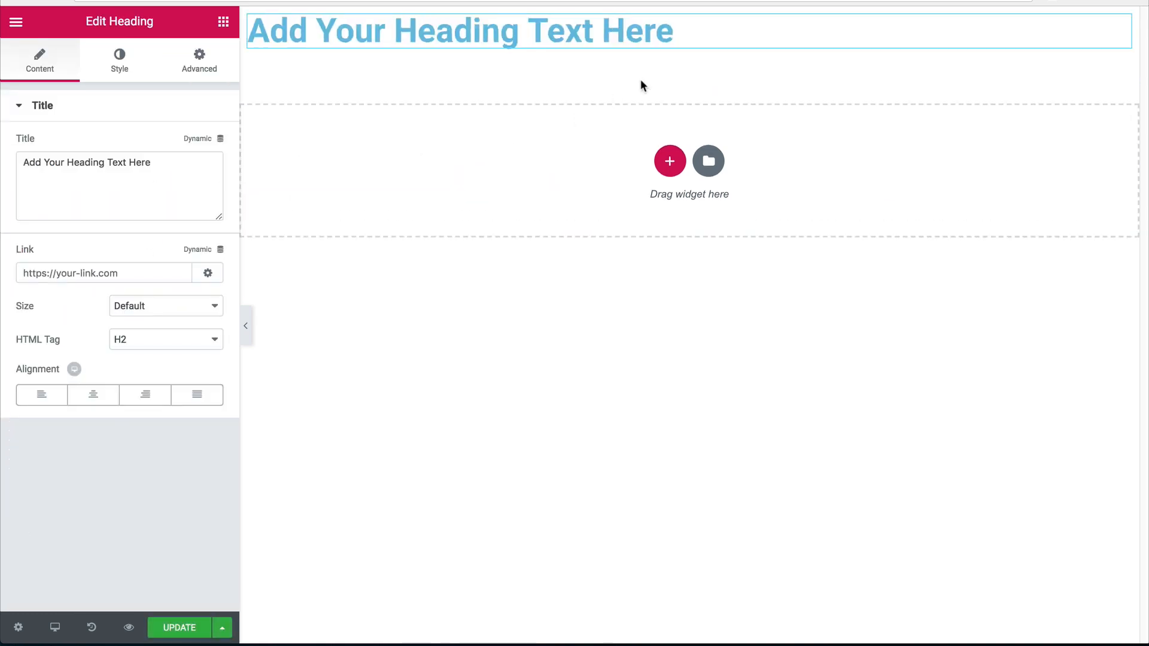
{"action": "left_click", "coordinate": [689, 19]}
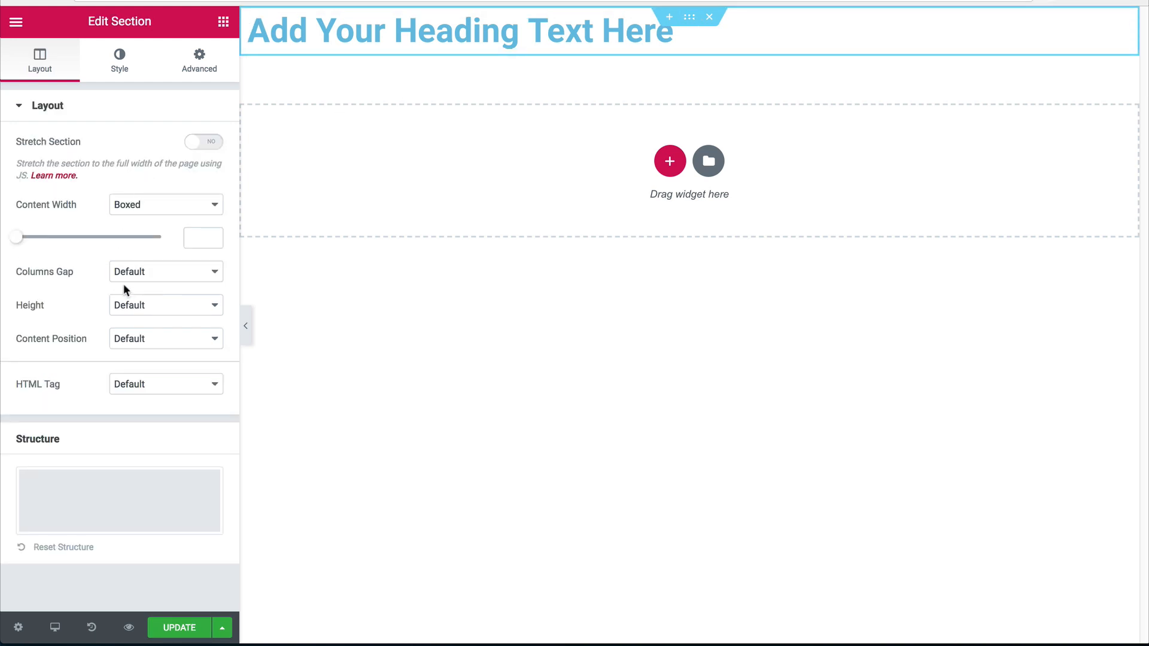
{"action": "left_click", "coordinate": [131, 303]}
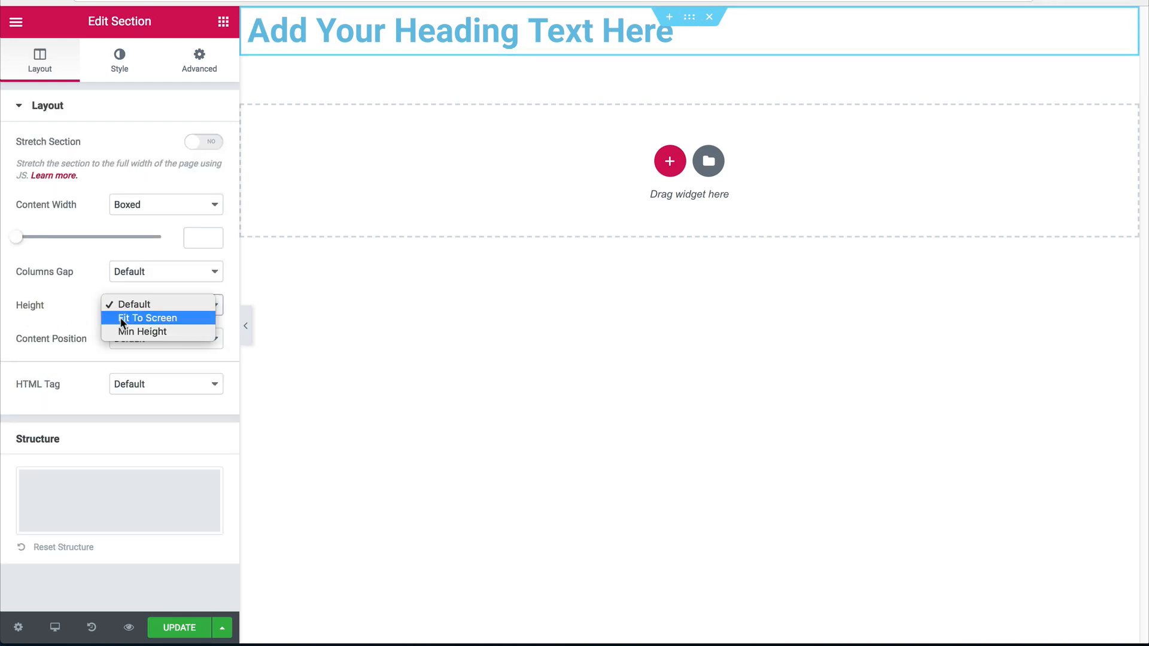
{"action": "left_click", "coordinate": [122, 318]}
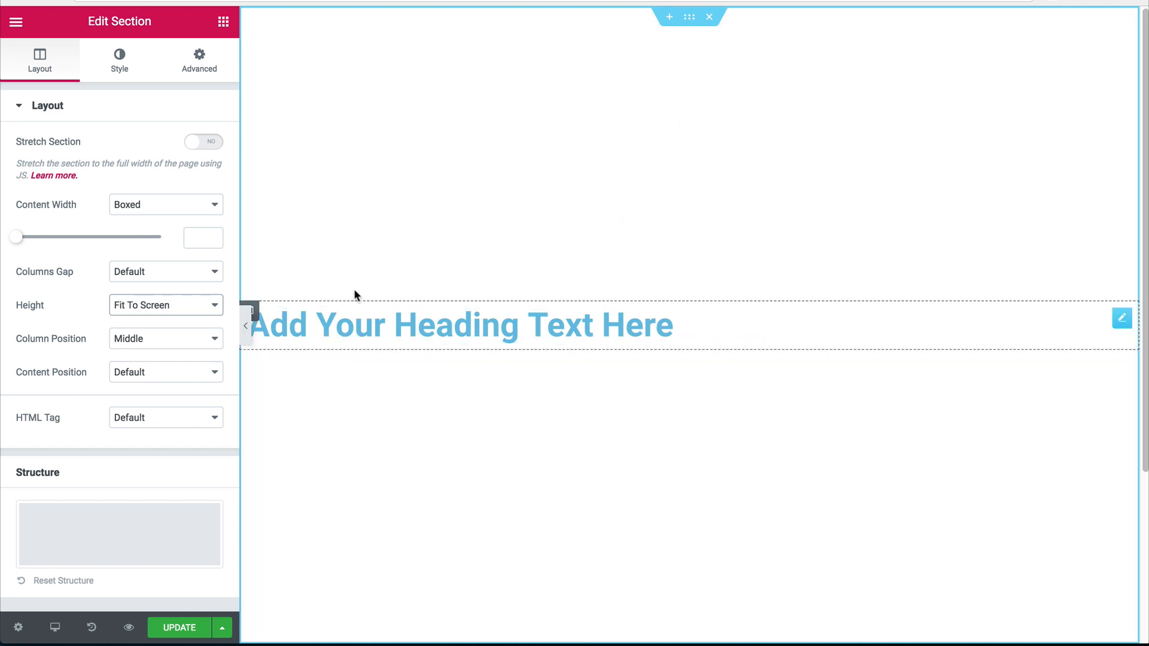
Add an empty column beside the heading, sized about 60/40, then select the placeholder text.
{"action": "right_click", "coordinate": [258, 323]}
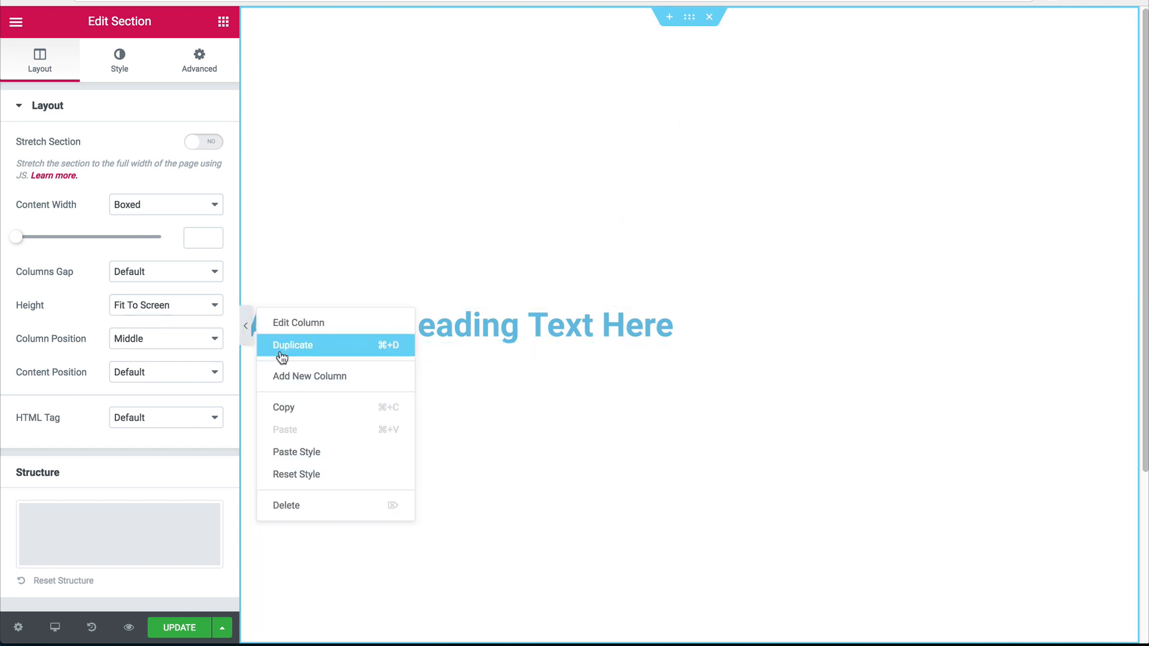
{"action": "left_click", "coordinate": [292, 376]}
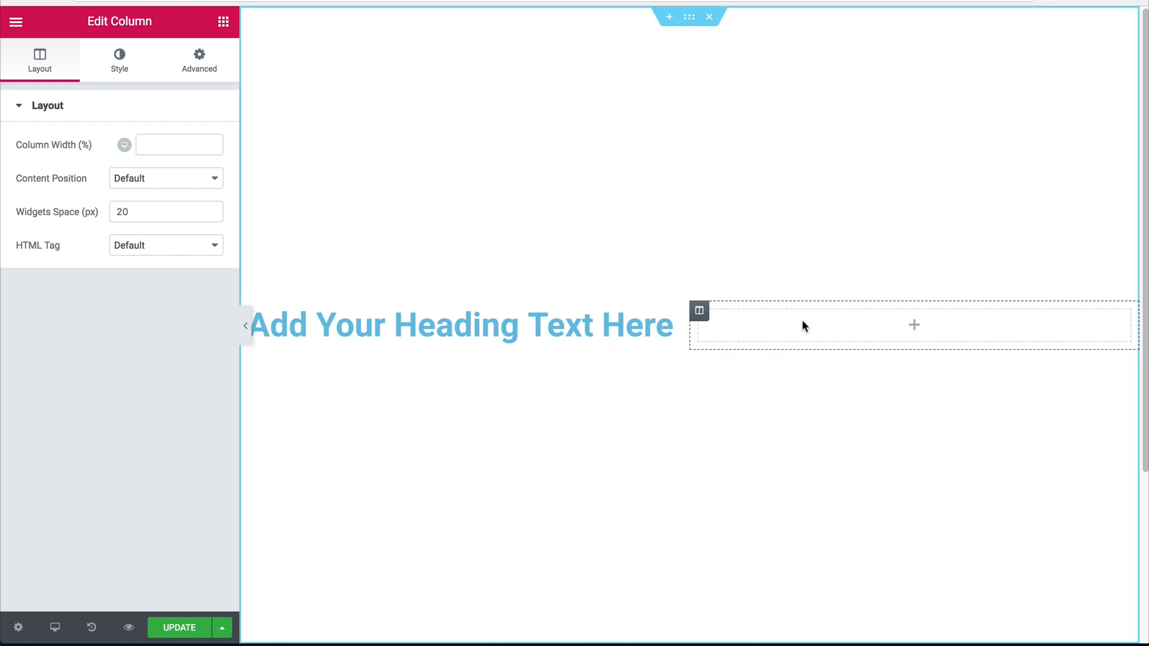
{"action": "left_click_drag", "start_coordinate": [688, 326], "coordinate": [777, 333]}
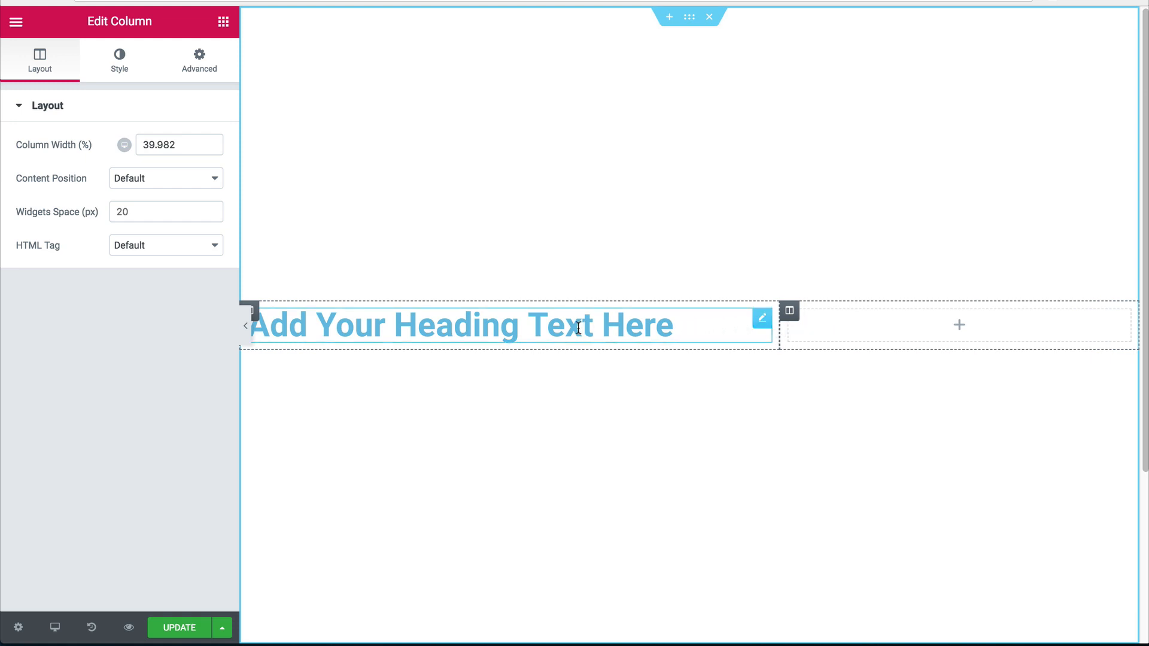
{"action": "left_click", "coordinate": [111, 64]}
{"action": "left_click", "coordinate": [57, 66]}
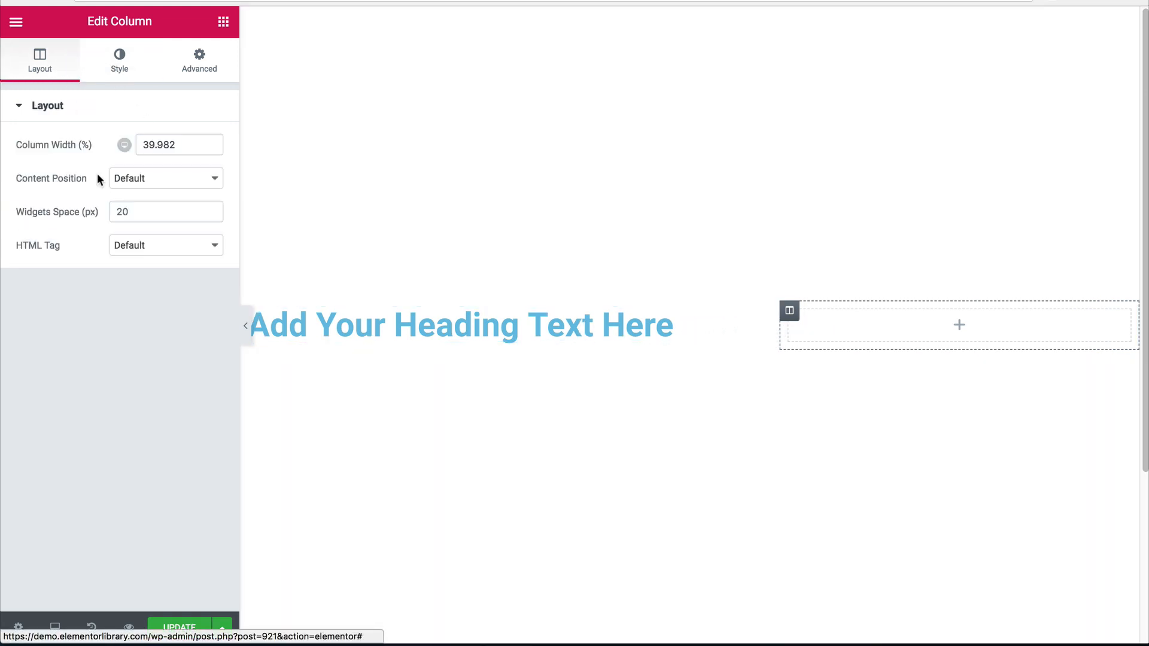
{"action": "left_click", "coordinate": [421, 332]}
{"action": "left_click_drag", "start_coordinate": [164, 182], "coordinate": [0, 141]}
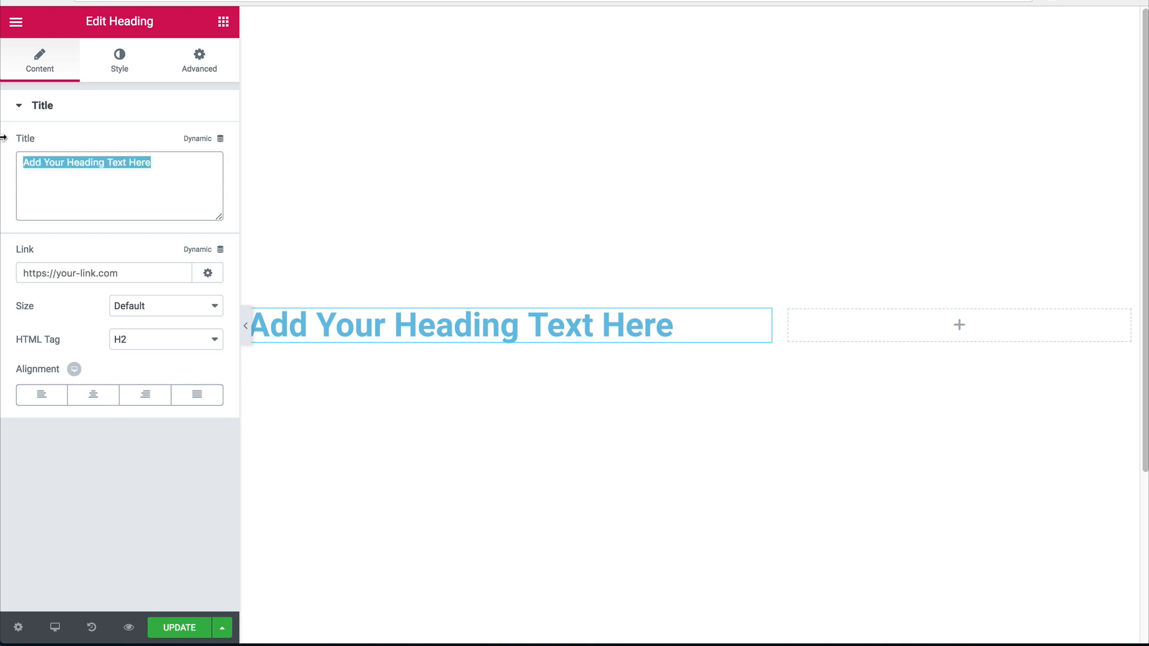
Replace the heading text with 'eat to your hearts content. yum' and preview the page.
{"action": "type", "text": "ea"}
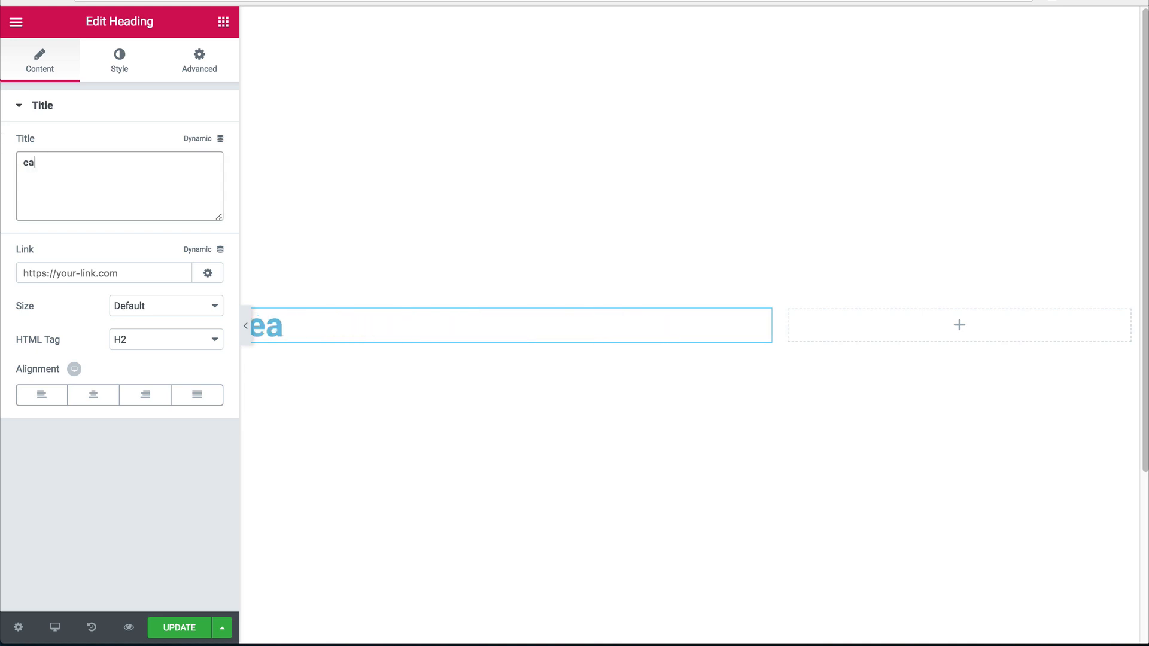
{"action": "type", "text": "t to your "}
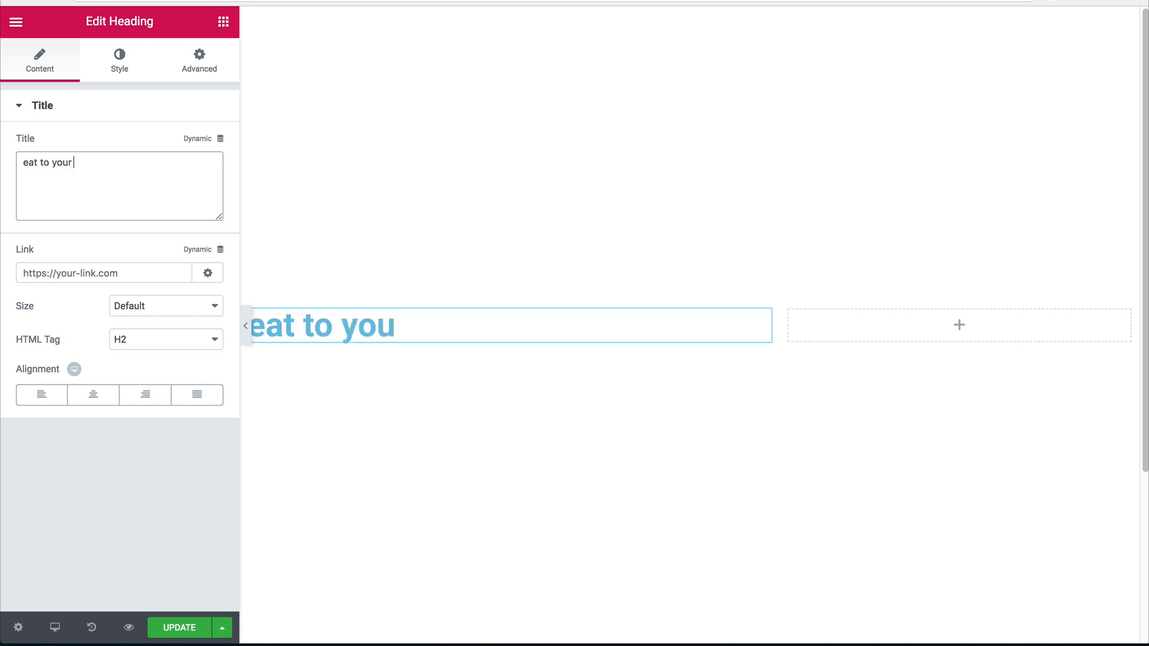
{"action": "type", "text": "hearts con"}
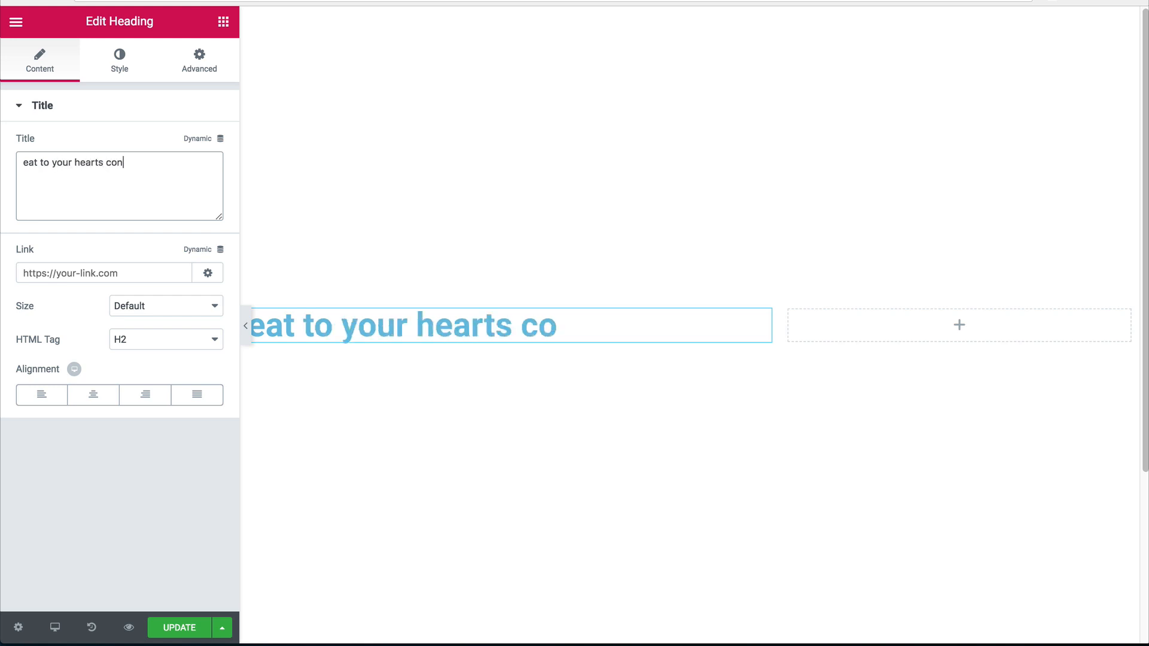
{"action": "type", "text": "tent. yum."}
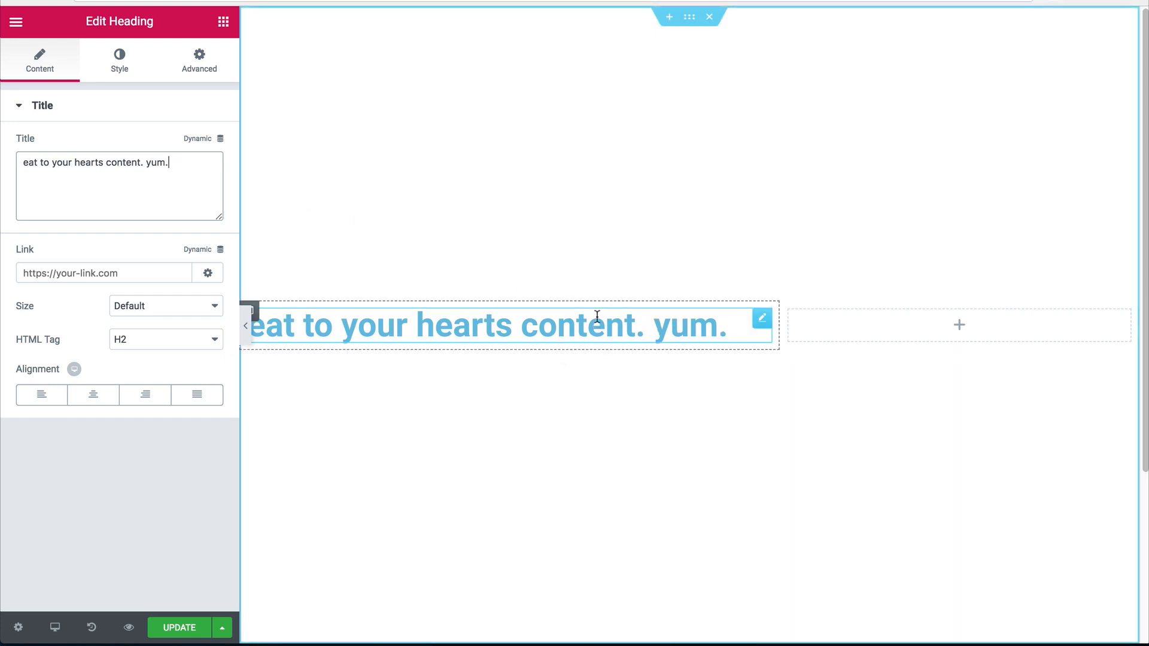
{"action": "left_click", "coordinate": [245, 326]}
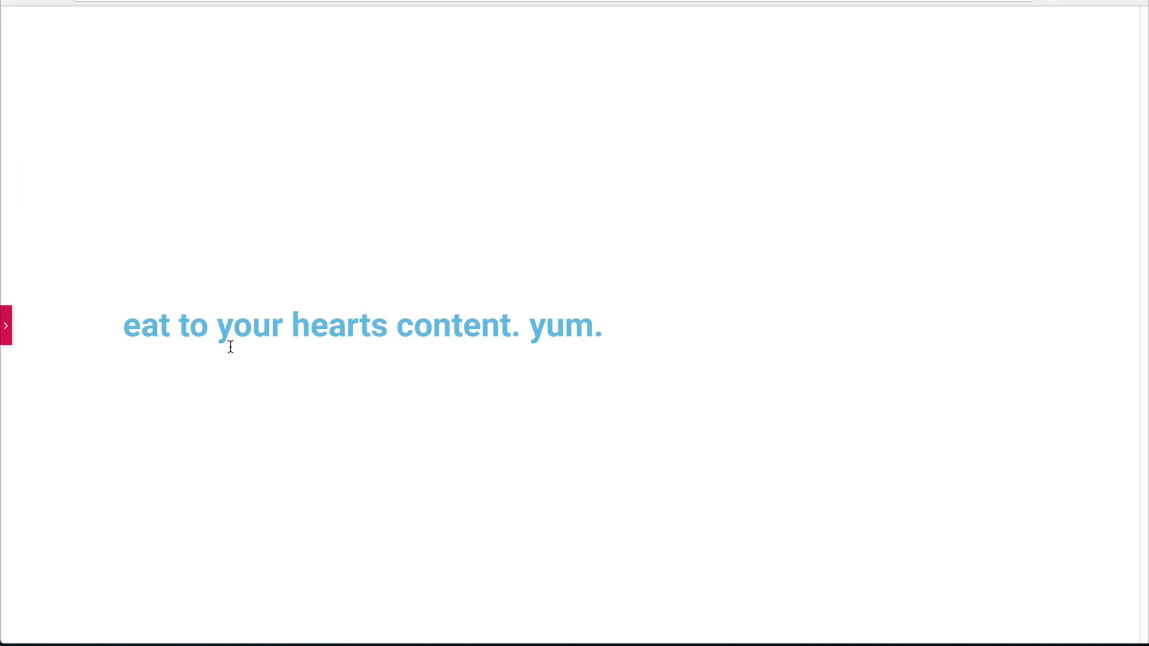
{"action": "left_click", "coordinate": [5, 326]}
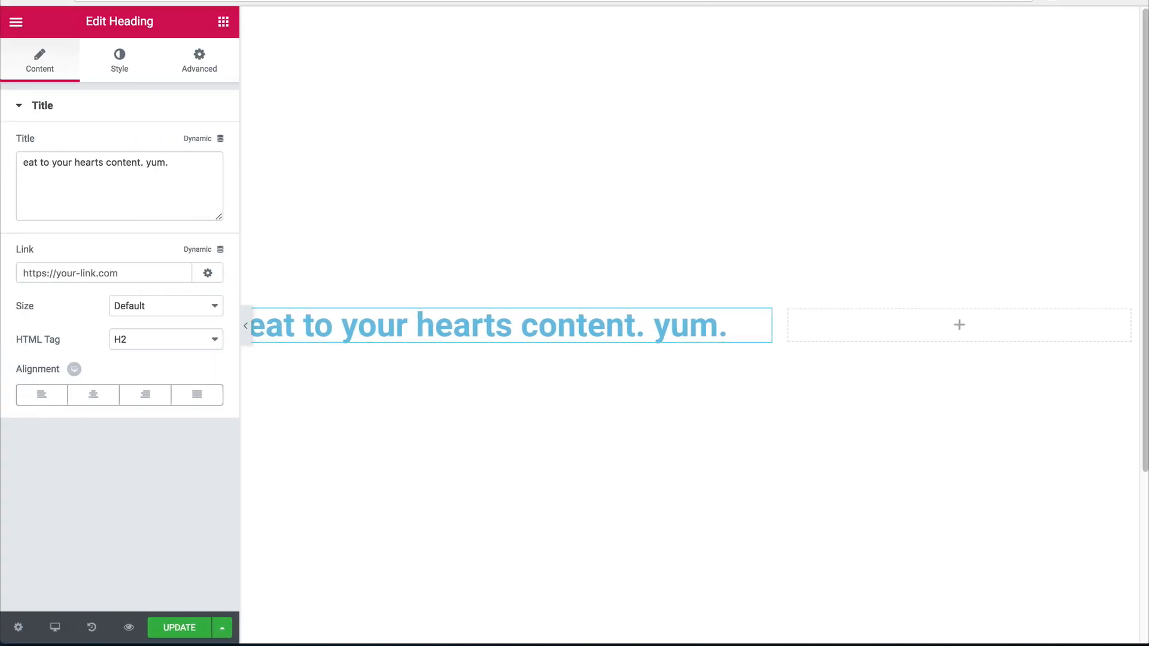
{"action": "left_click", "coordinate": [690, 17]}
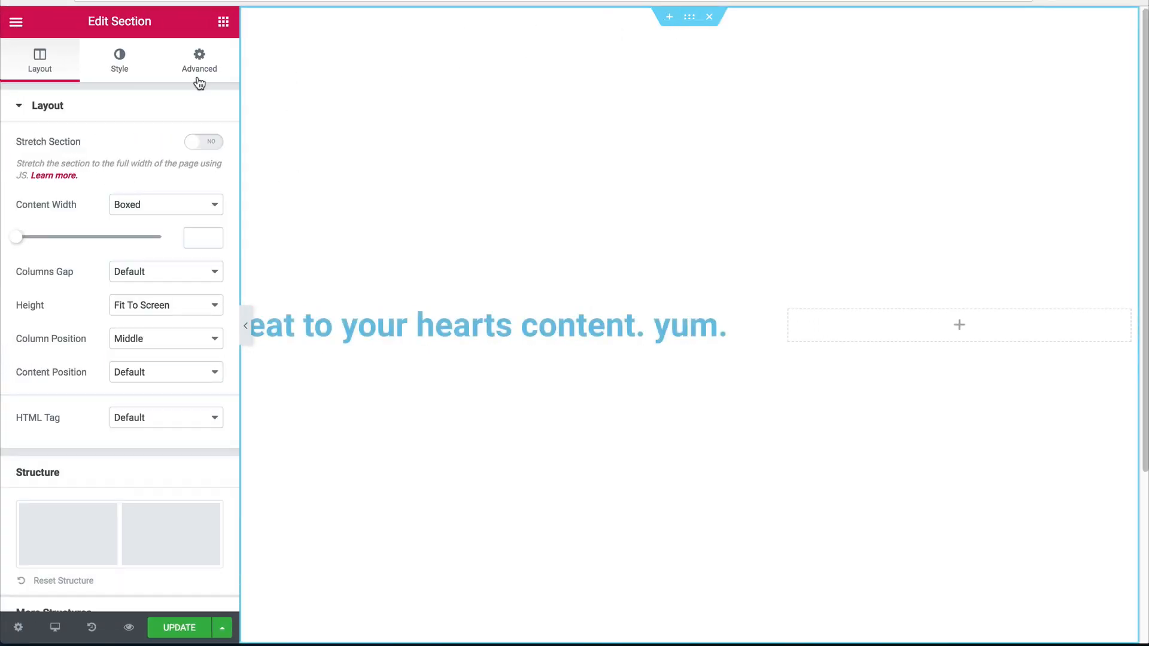
Give the hero section a classic background using the white food-plate photo.
{"action": "left_click", "coordinate": [117, 73]}
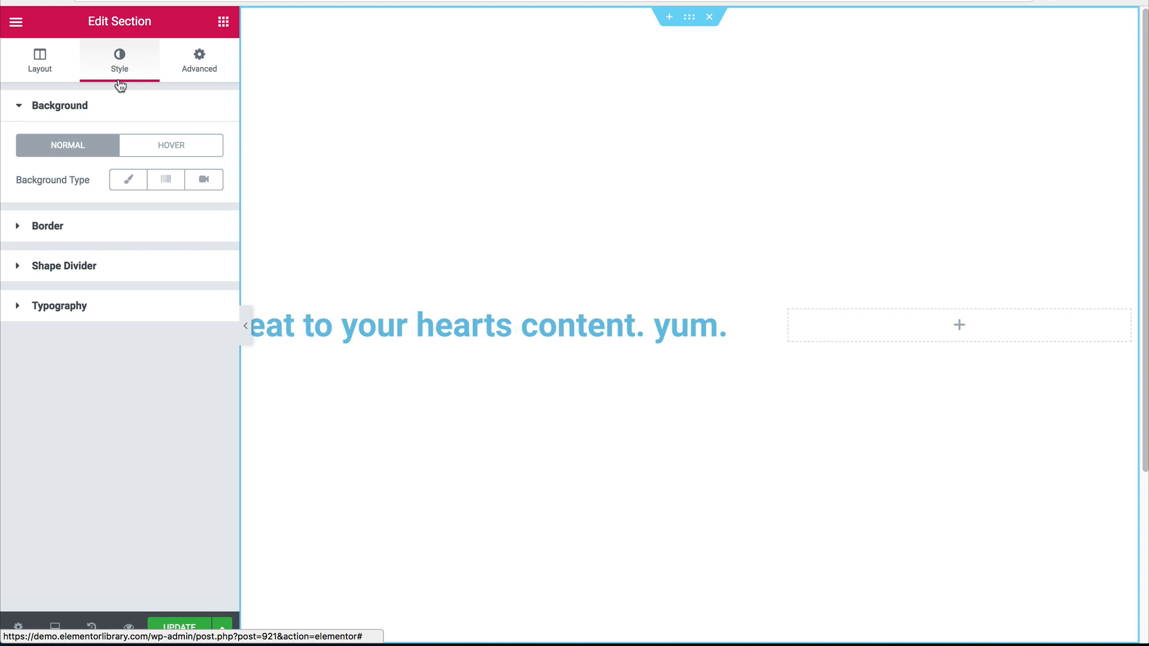
{"action": "left_click", "coordinate": [130, 189]}
{"action": "left_click", "coordinate": [146, 298]}
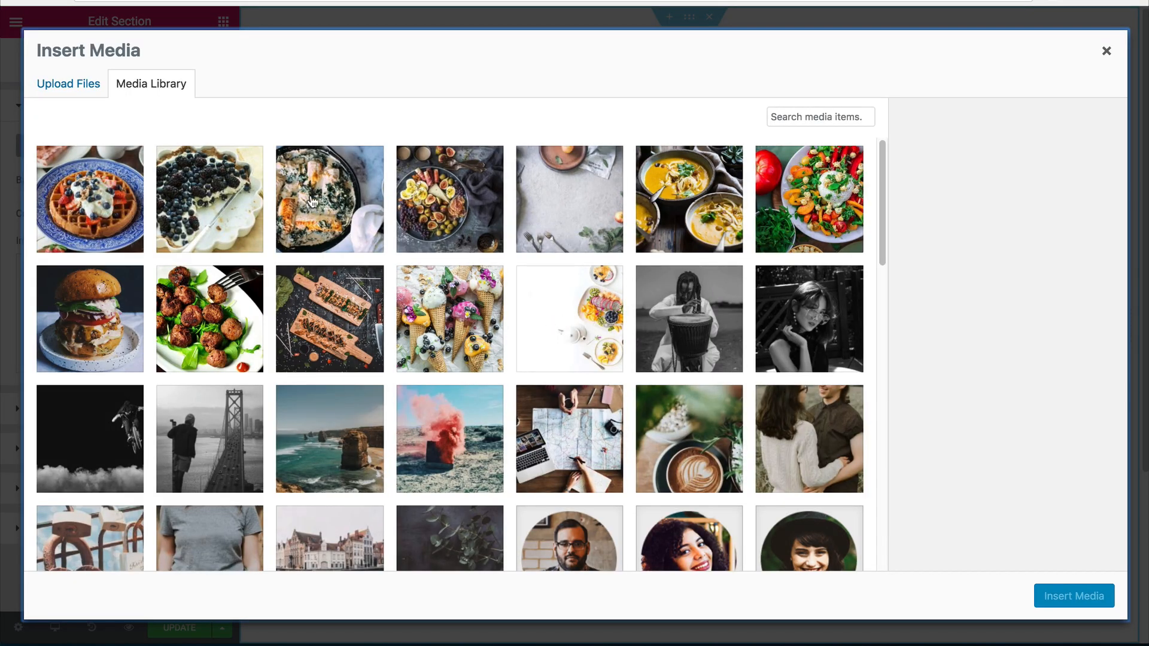
{"action": "left_click", "coordinate": [565, 337]}
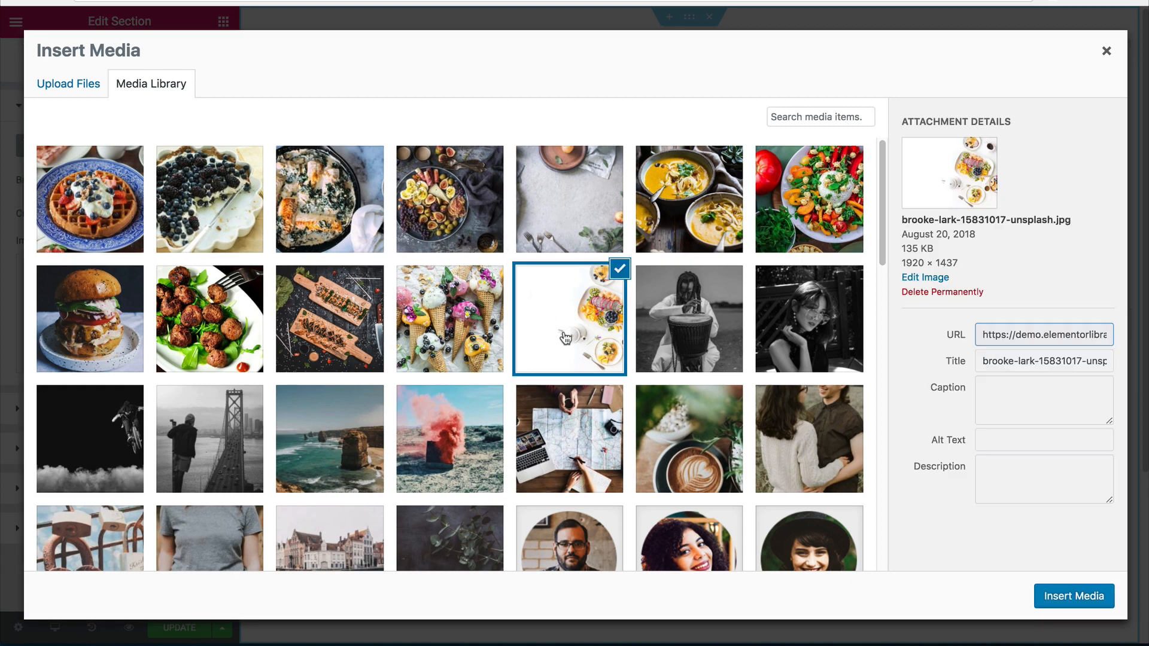
{"action": "left_click", "coordinate": [1038, 594]}
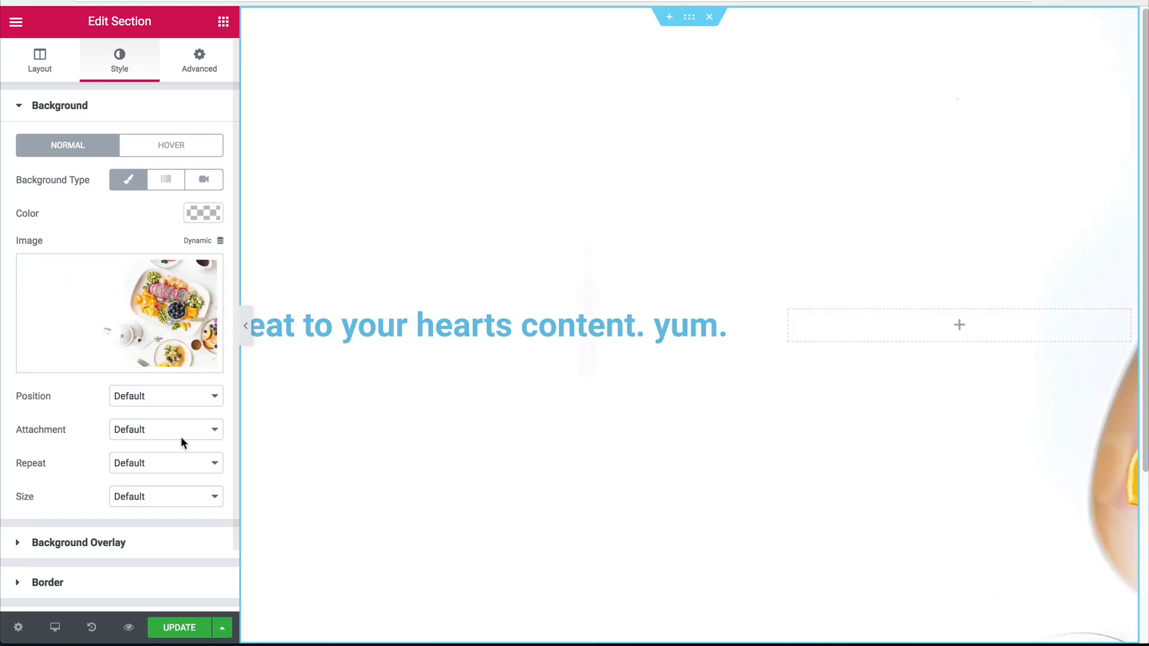
Set the background position to Center Center and size to Cover, then preview full width.
{"action": "left_click", "coordinate": [149, 396]}
{"action": "left_click", "coordinate": [149, 465]}
{"action": "left_click", "coordinate": [129, 497]}
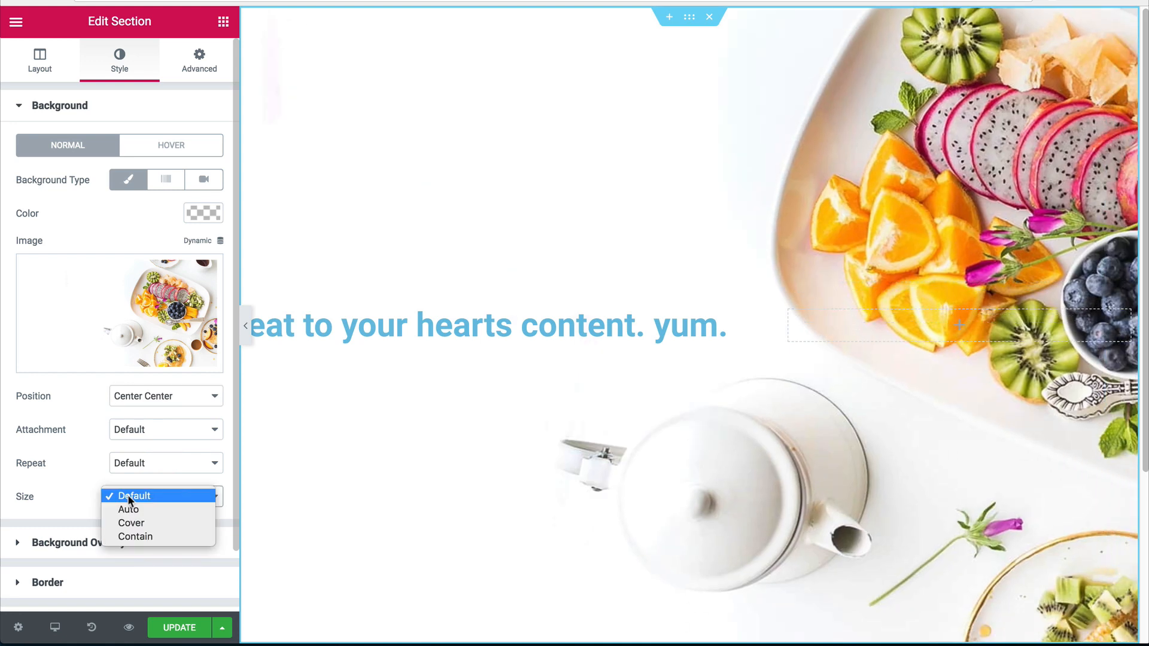
{"action": "left_click", "coordinate": [133, 523]}
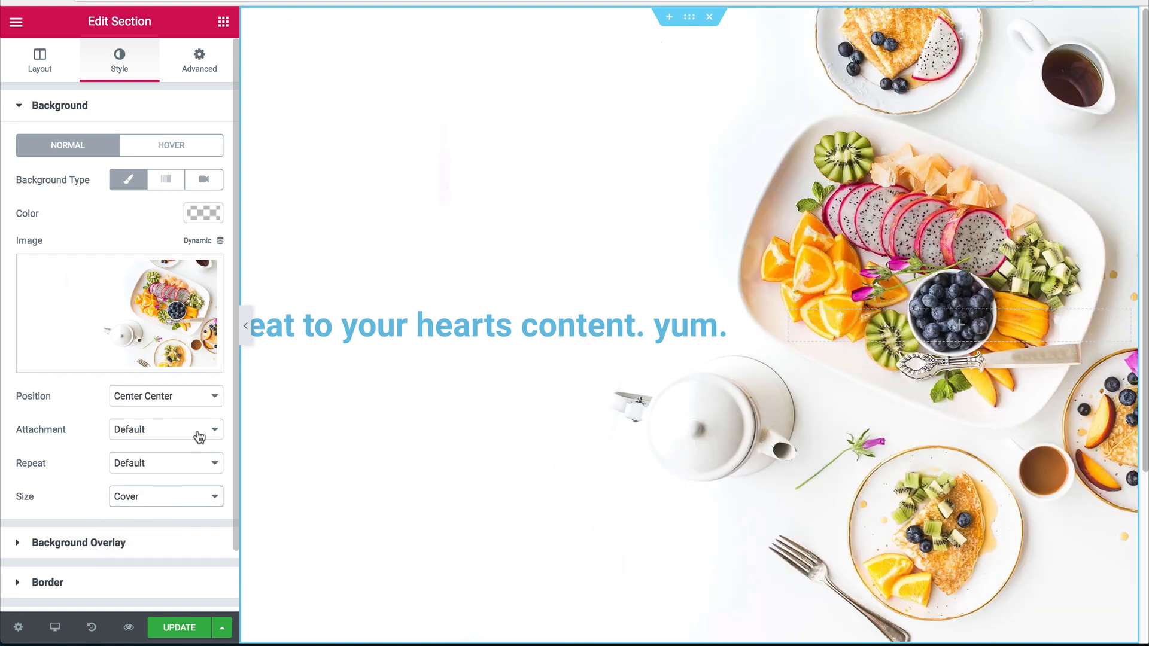
{"action": "left_click", "coordinate": [246, 325]}
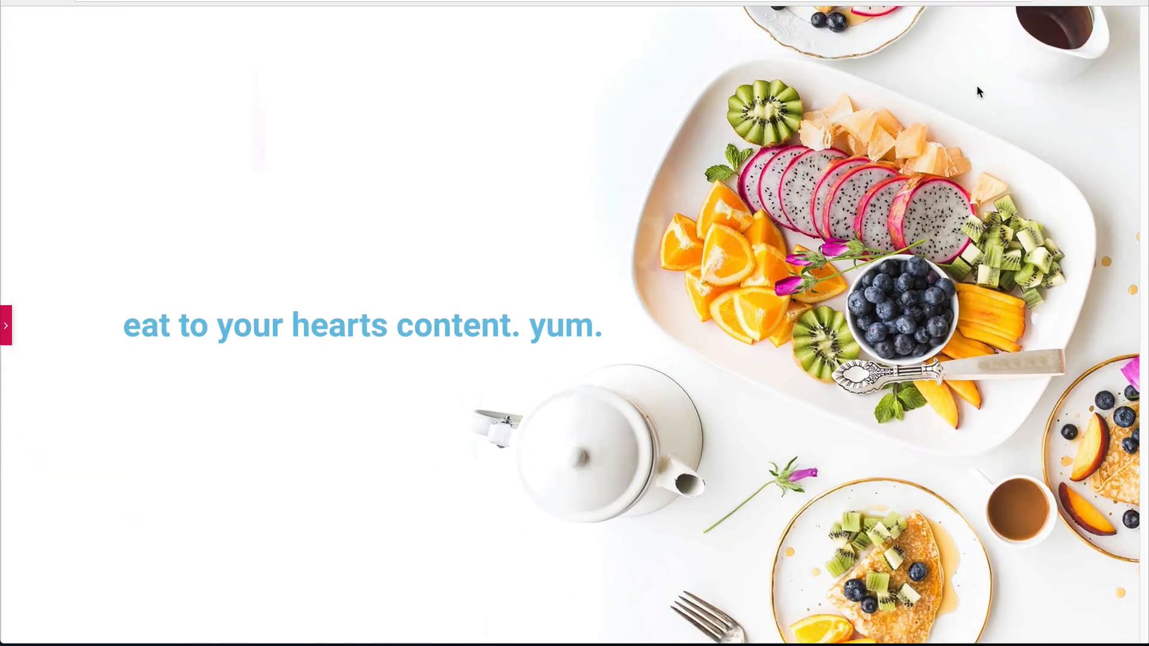
{"action": "left_click", "coordinate": [5, 326]}
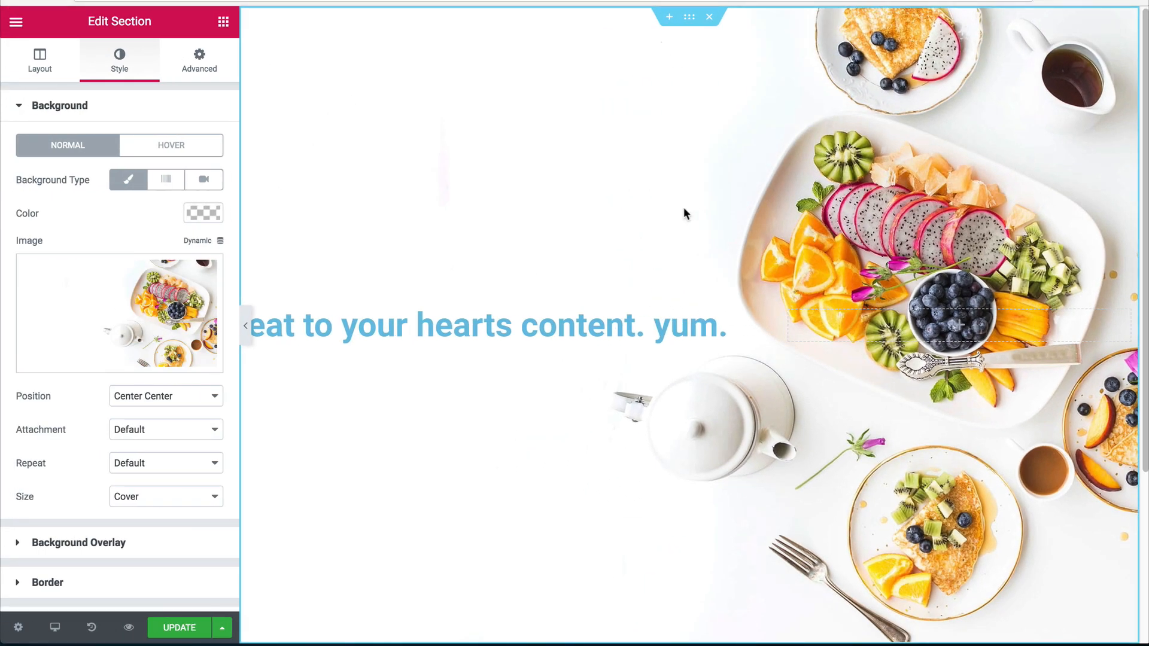
Change the hero heading's text colour to #bbbbbb.
{"action": "left_click", "coordinate": [484, 334]}
{"action": "left_click", "coordinate": [119, 63]}
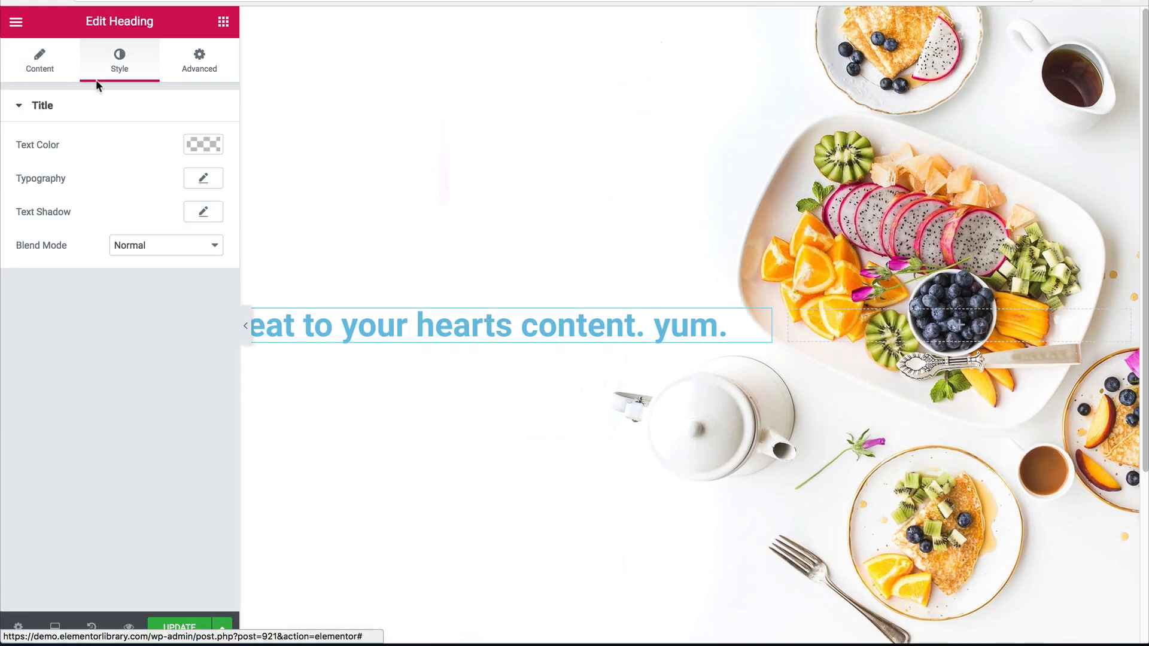
{"action": "left_click", "coordinate": [202, 145]}
{"action": "left_click", "coordinate": [46, 146]}
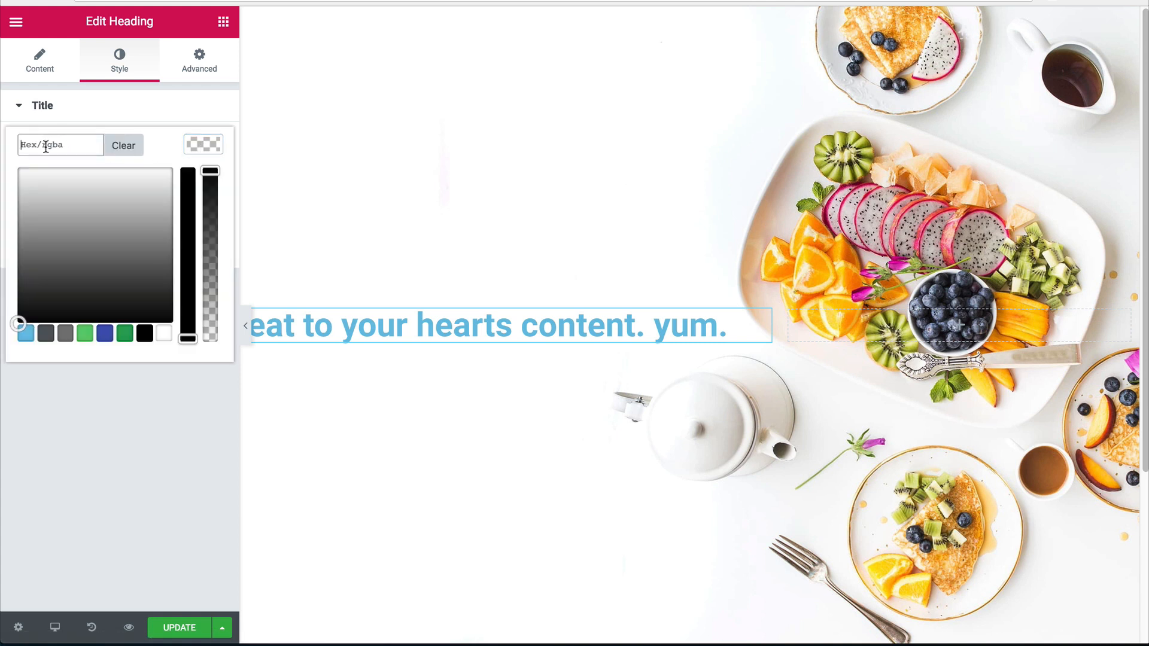
{"action": "type", "text": "#bbbbbb"}
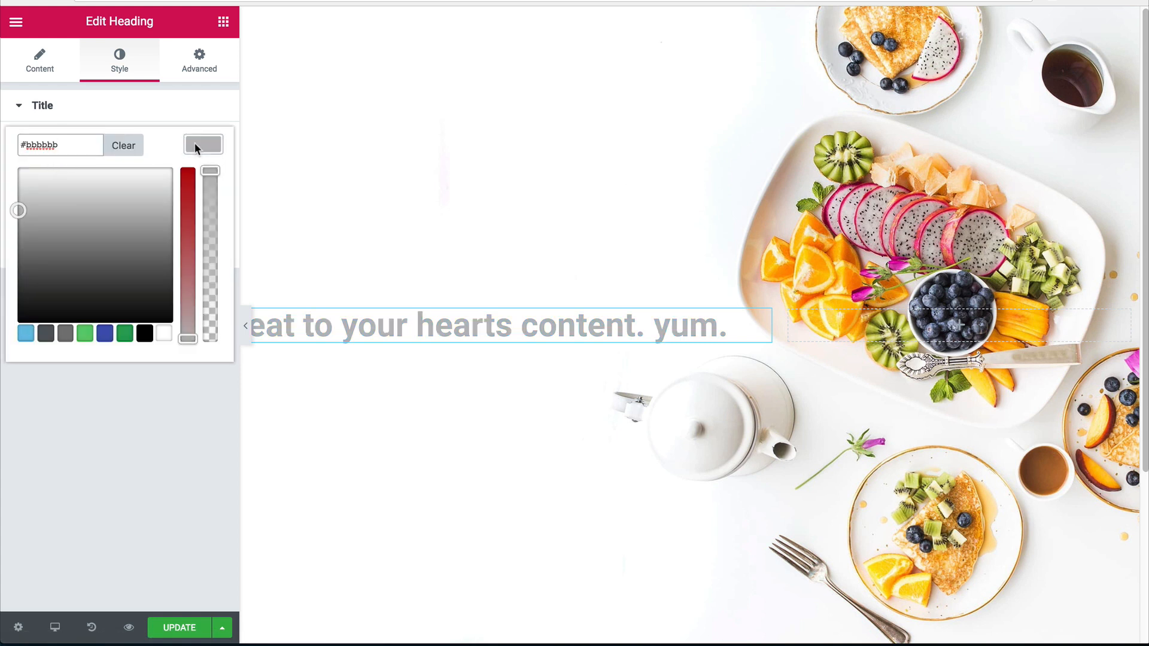
{"action": "left_click", "coordinate": [195, 145]}
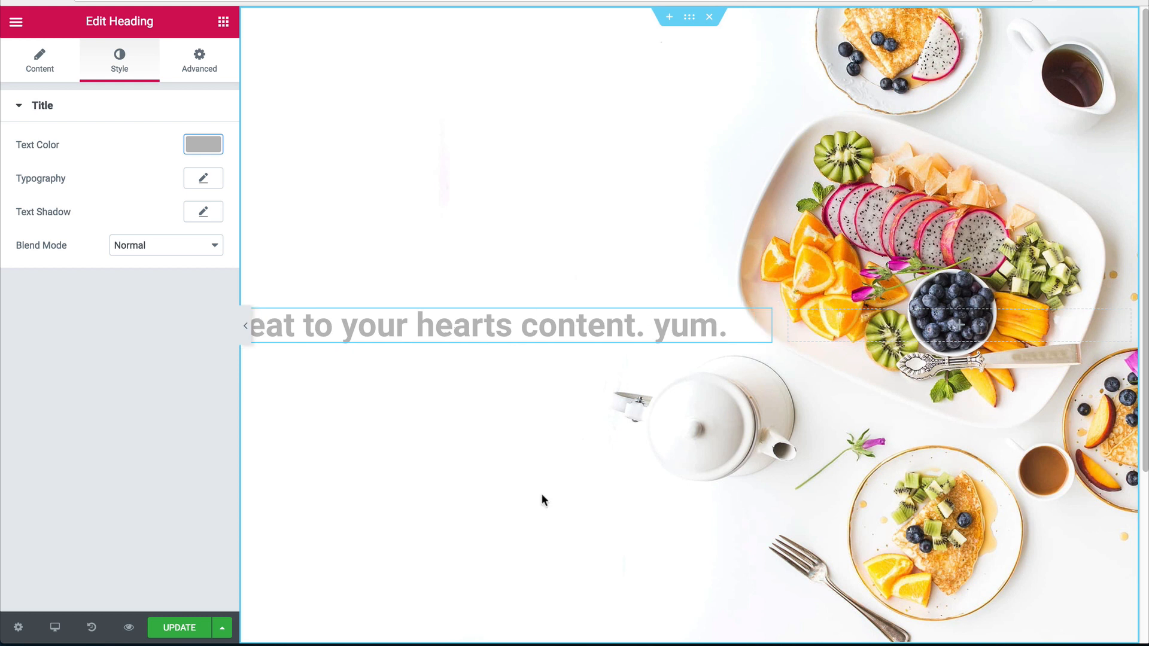
{"action": "left_click", "coordinate": [202, 181]}
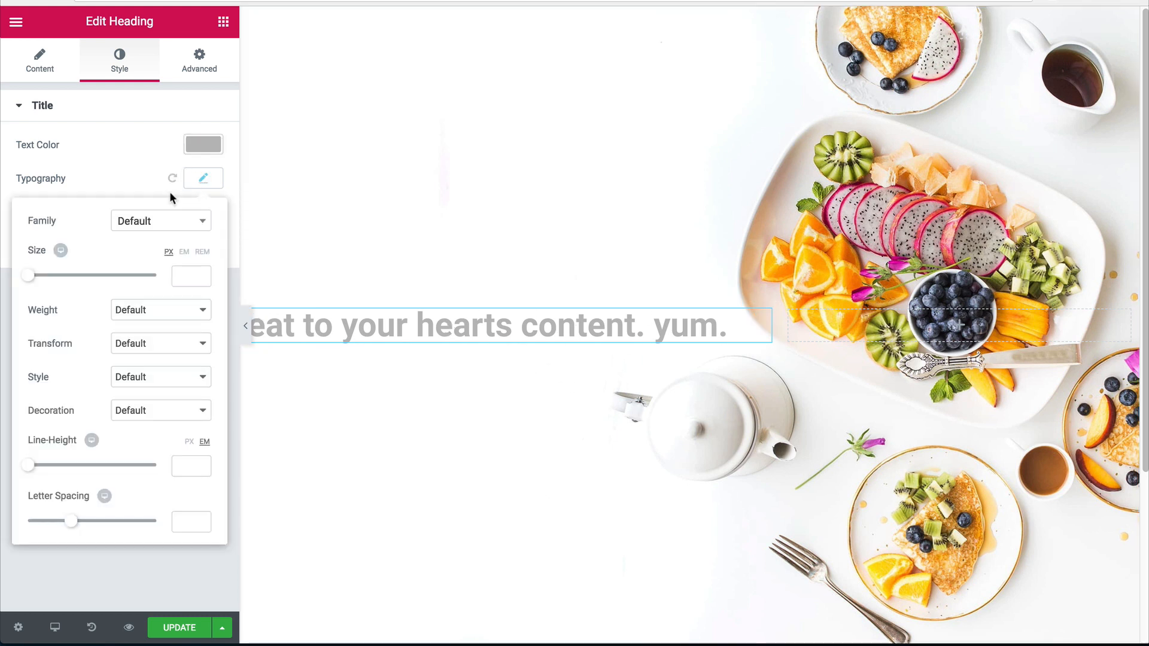
Set the heading font family to Oswald and its size to 60.
{"action": "left_click", "coordinate": [133, 225]}
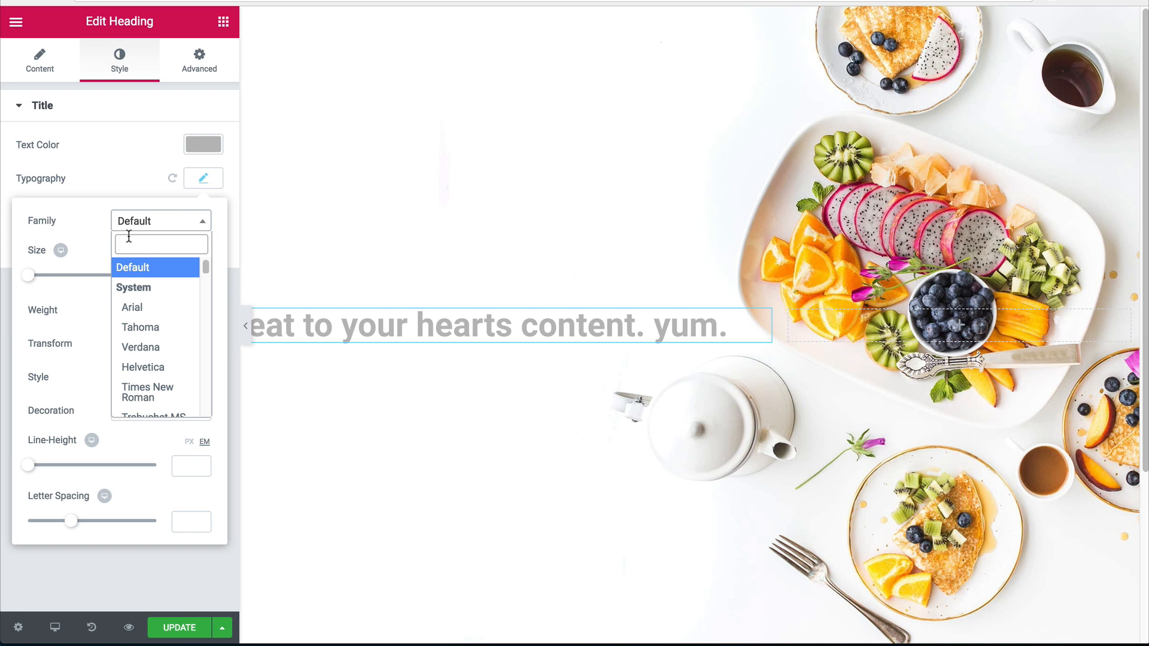
{"action": "type", "text": "oswa"}
{"action": "key", "text": "Return"}
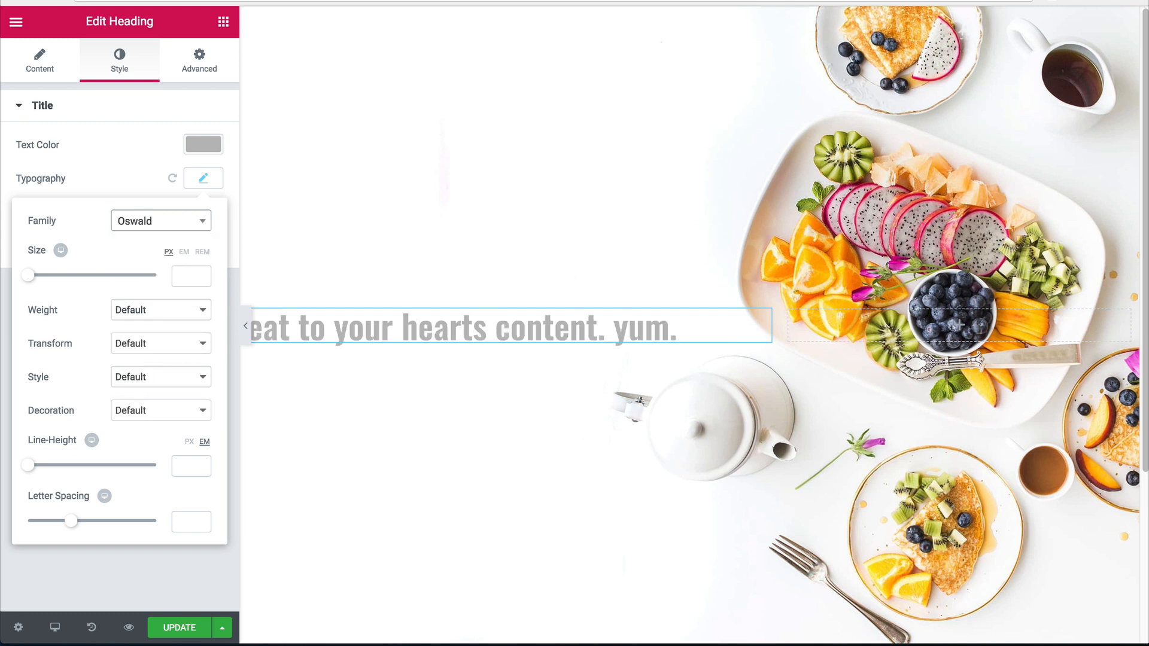
{"action": "left_click", "coordinate": [186, 274]}
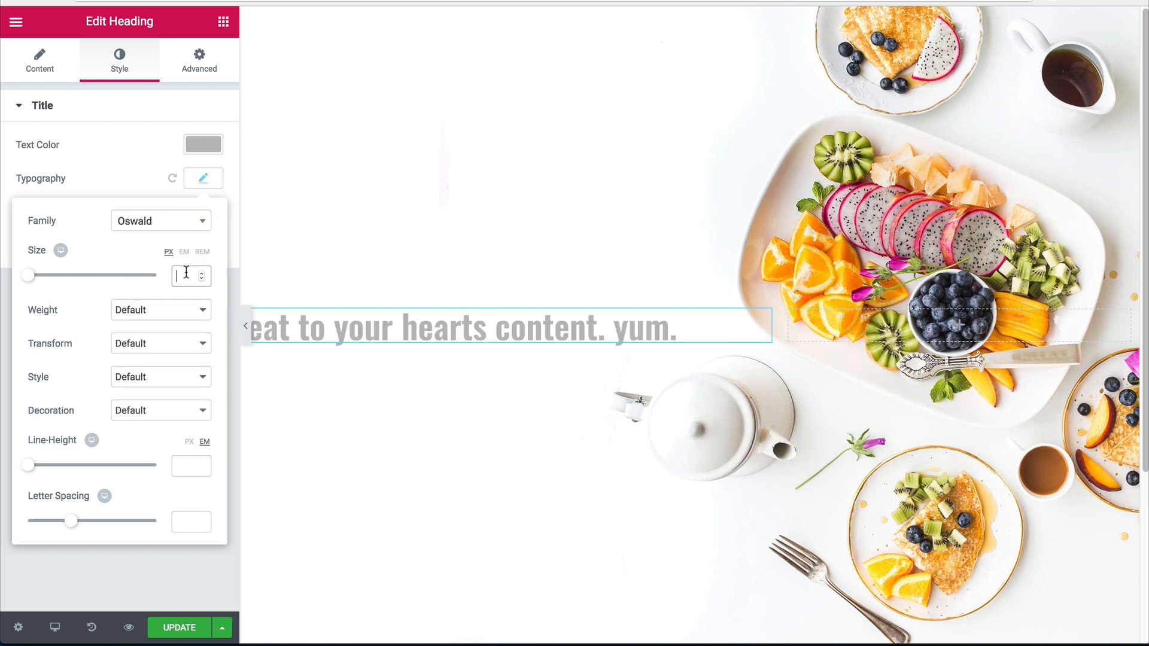
{"action": "type", "text": "58"}
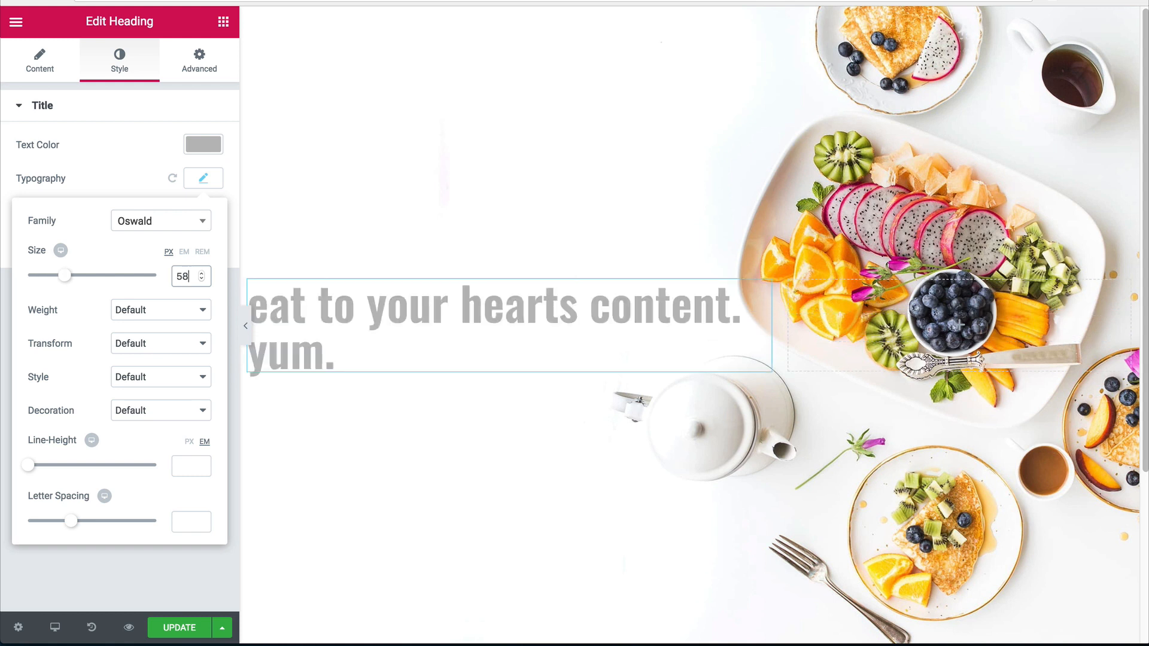
Make the heading weight 800 and transform it to uppercase.
{"action": "left_click", "coordinate": [142, 310]}
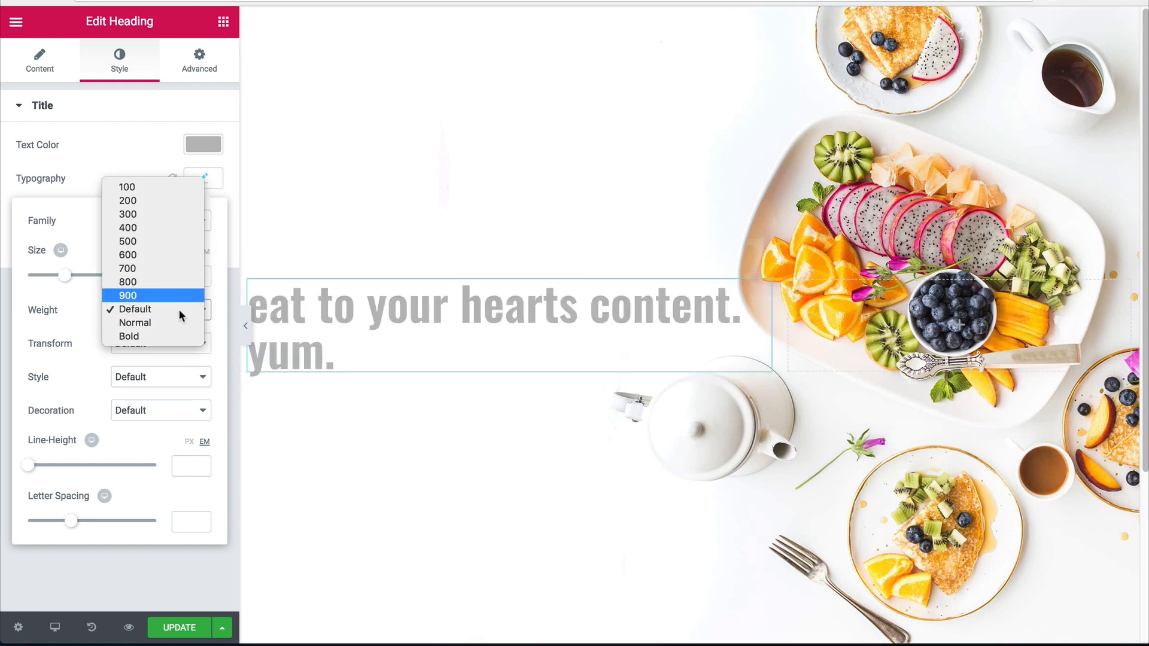
{"action": "left_click", "coordinate": [156, 305]}
{"action": "left_click", "coordinate": [150, 310]}
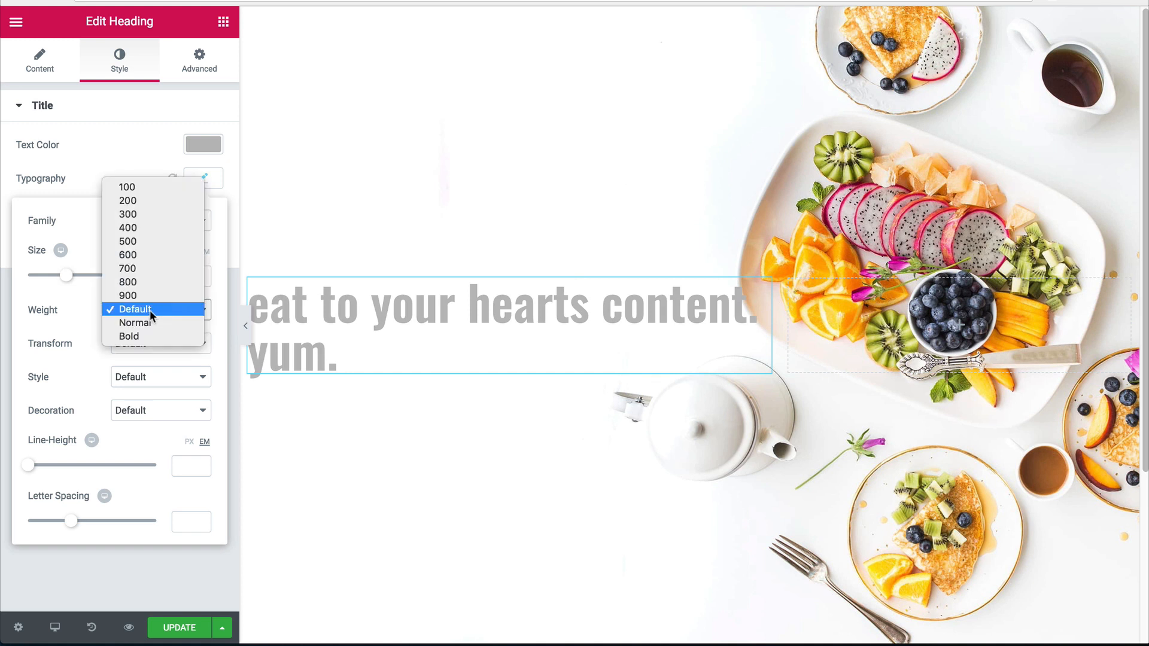
{"action": "left_click", "coordinate": [127, 285]}
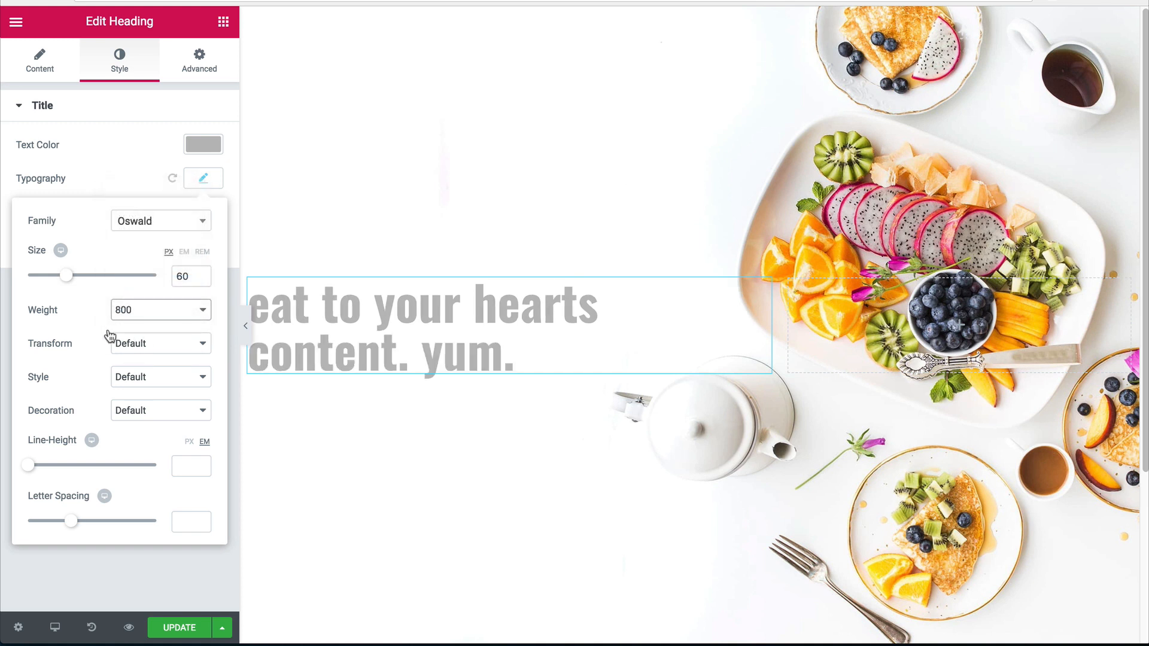
{"action": "left_click", "coordinate": [144, 346]}
{"action": "left_click", "coordinate": [148, 353]}
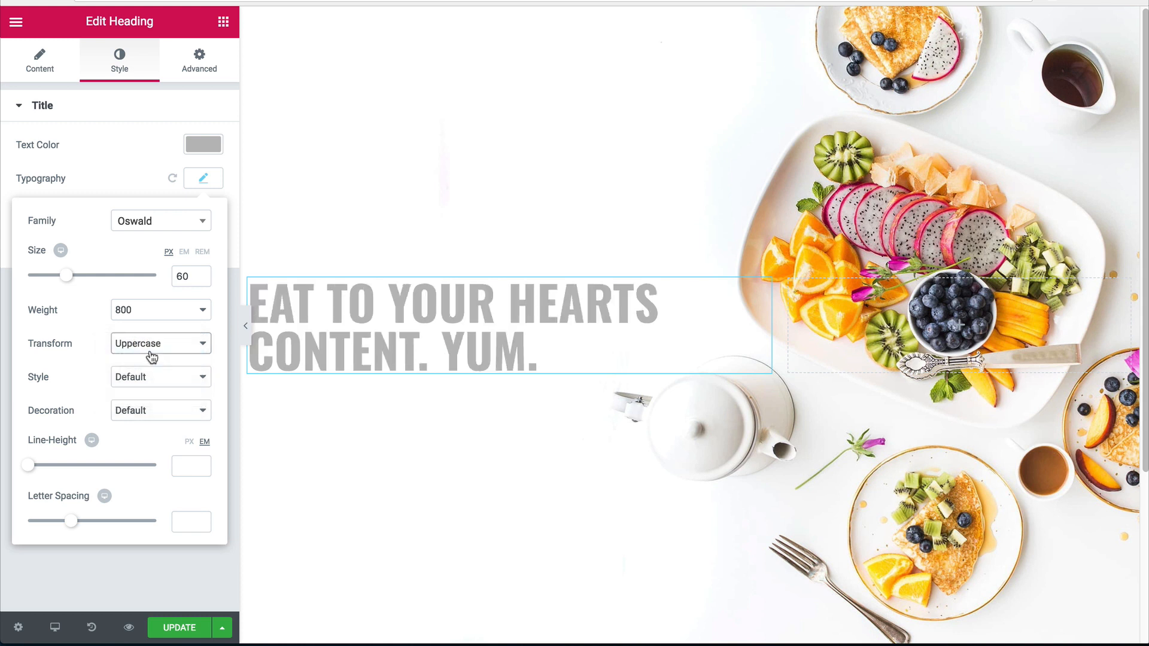
Wrap 'yum.' in the title with a span styled color #dd1021, then preview the heading.
{"action": "left_click", "coordinate": [40, 60]}
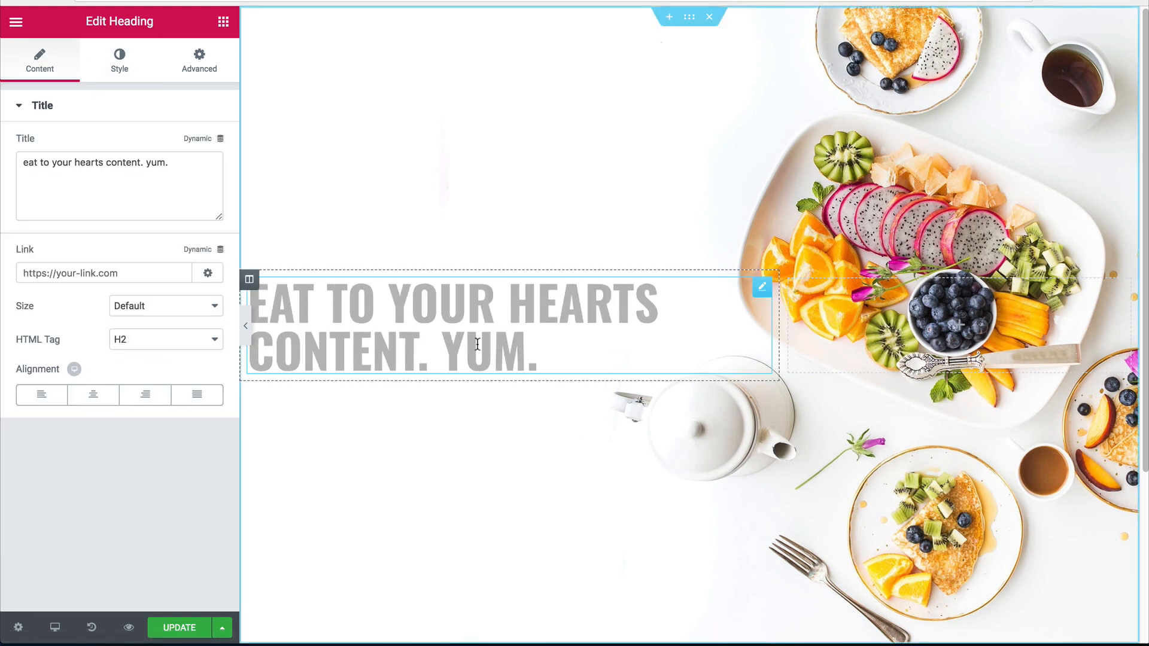
{"action": "left_click", "coordinate": [146, 162]}
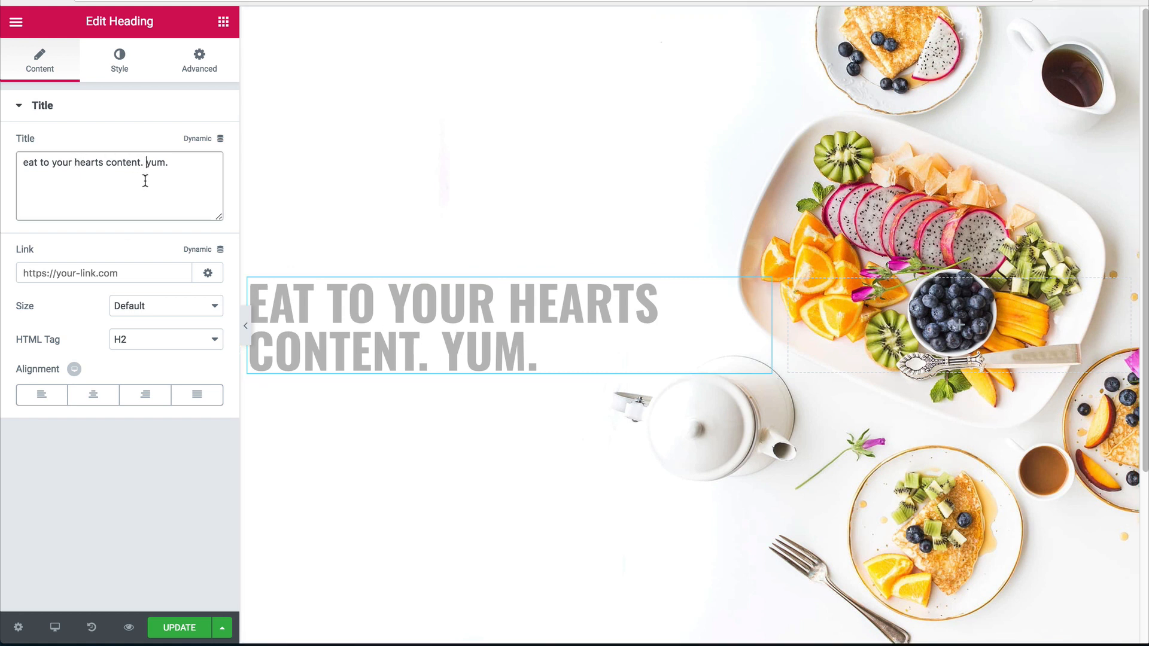
{"action": "type", "text": "<span s"}
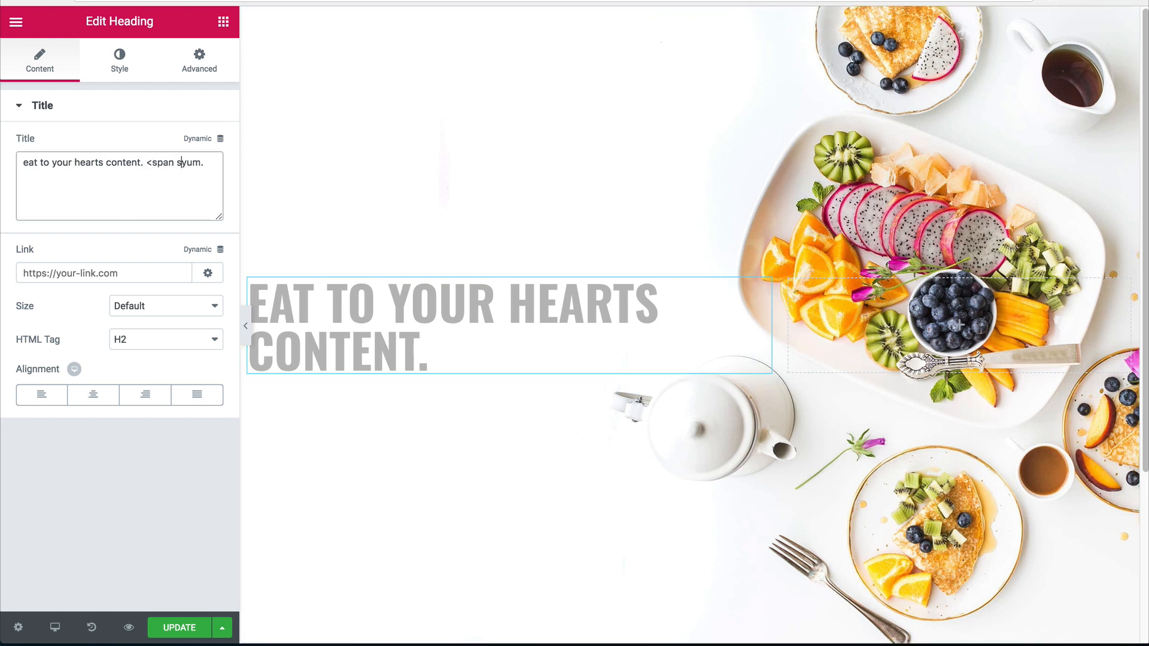
{"action": "type", "text": "tyle=\"color"}
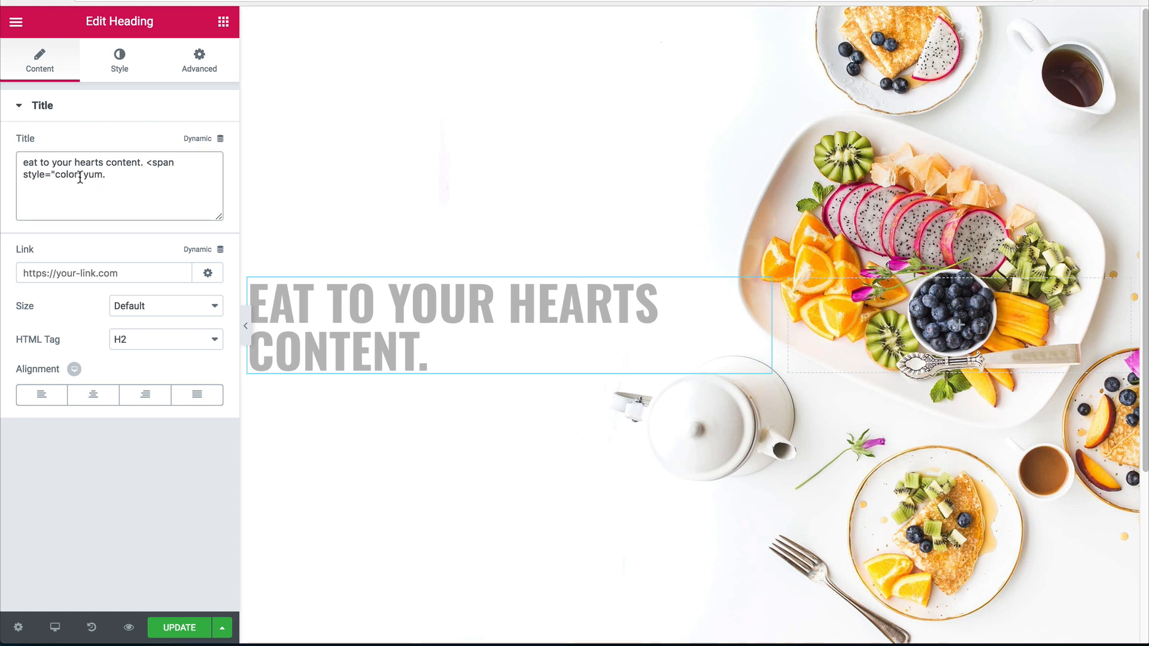
{"action": "type", "text": ": #dd1021"}
{"action": "key", "text": "BackSpace"}
{"action": "type", "text": ";\">yum."}
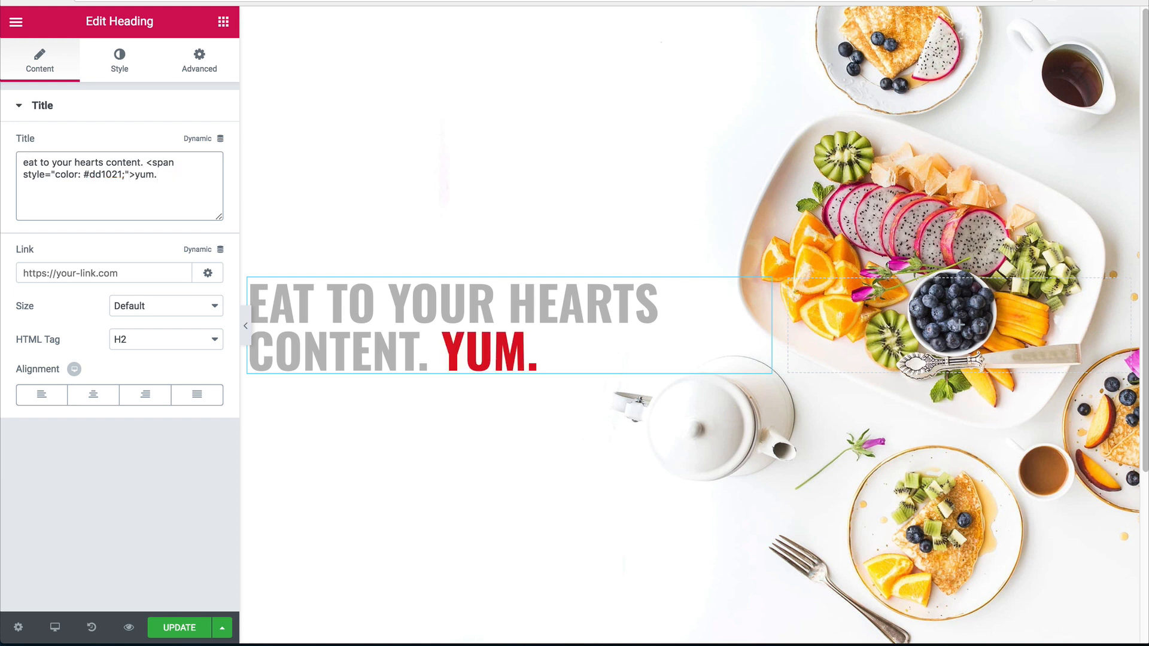
{"action": "type", "text": "</span>"}
{"action": "left_click", "coordinate": [245, 325]}
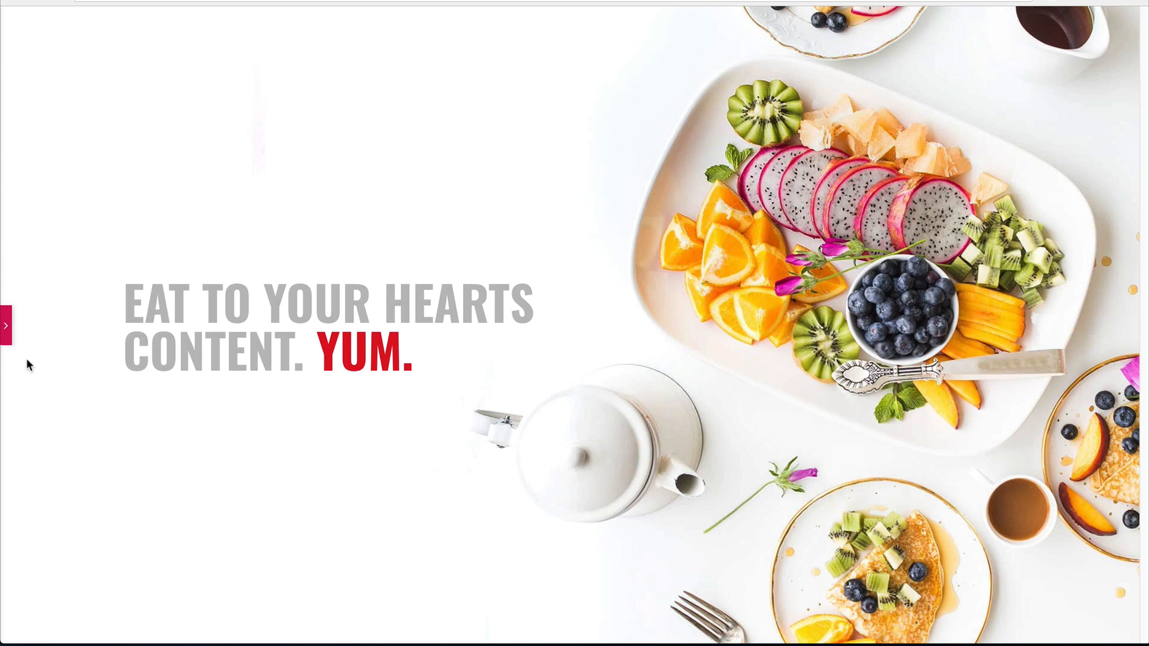
{"action": "left_click", "coordinate": [6, 325]}
Add a Button under the hero heading with a Spacer of 20 between them.
{"action": "left_click", "coordinate": [223, 21]}
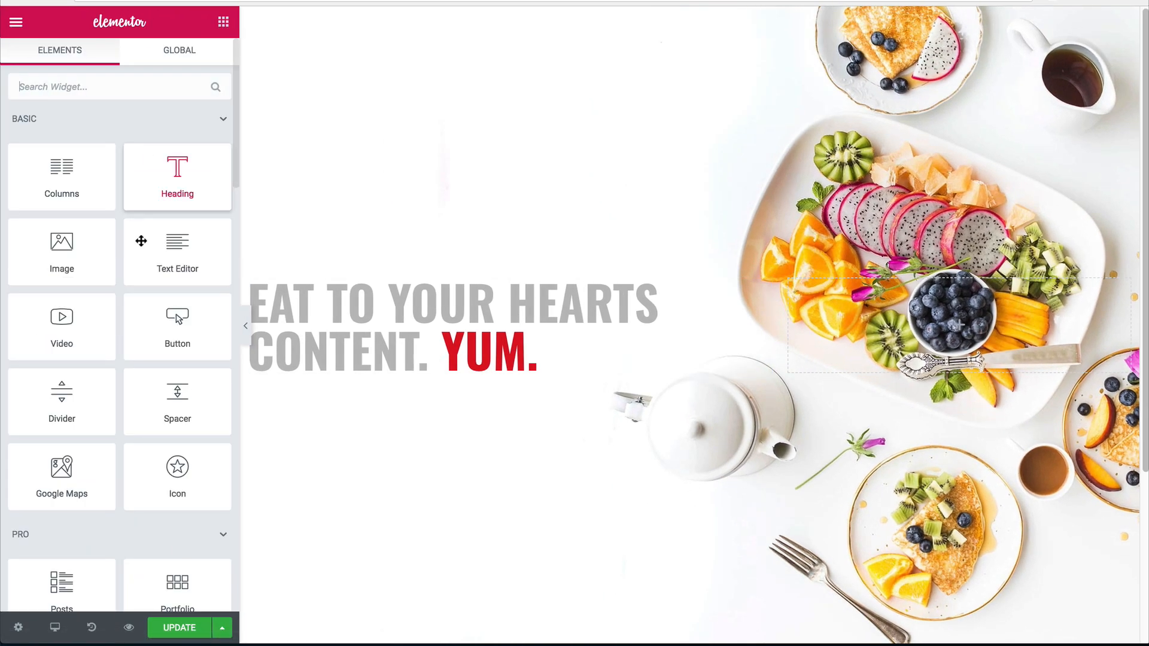
{"action": "left_click_drag", "start_coordinate": [178, 323], "coordinate": [352, 350]}
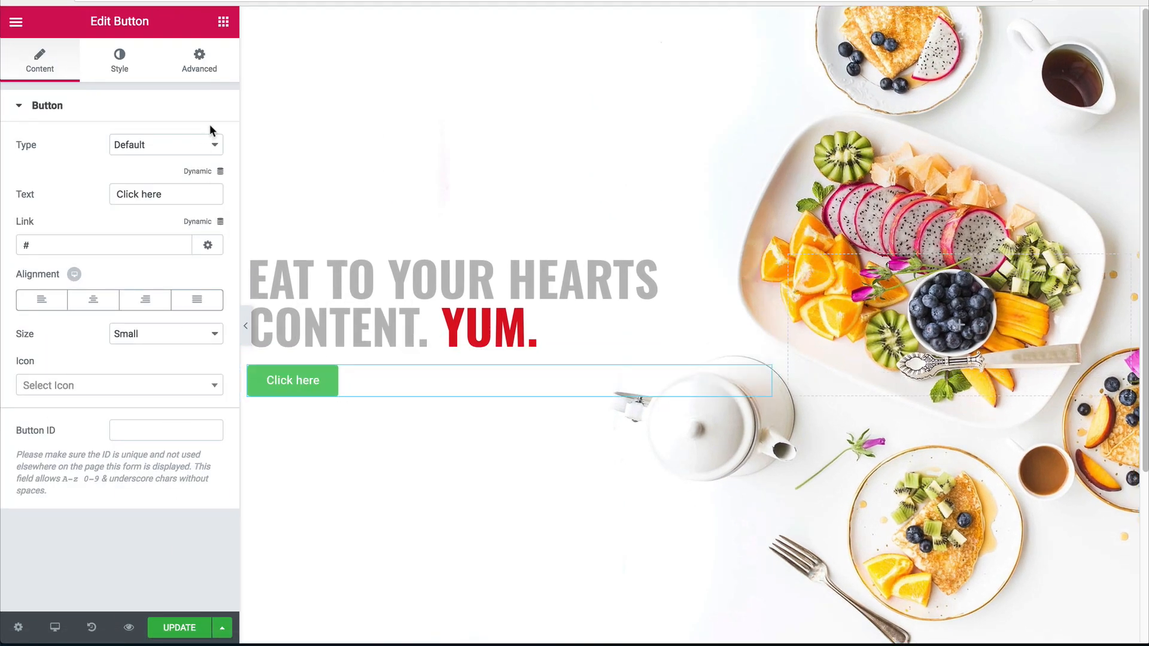
{"action": "left_click", "coordinate": [224, 22]}
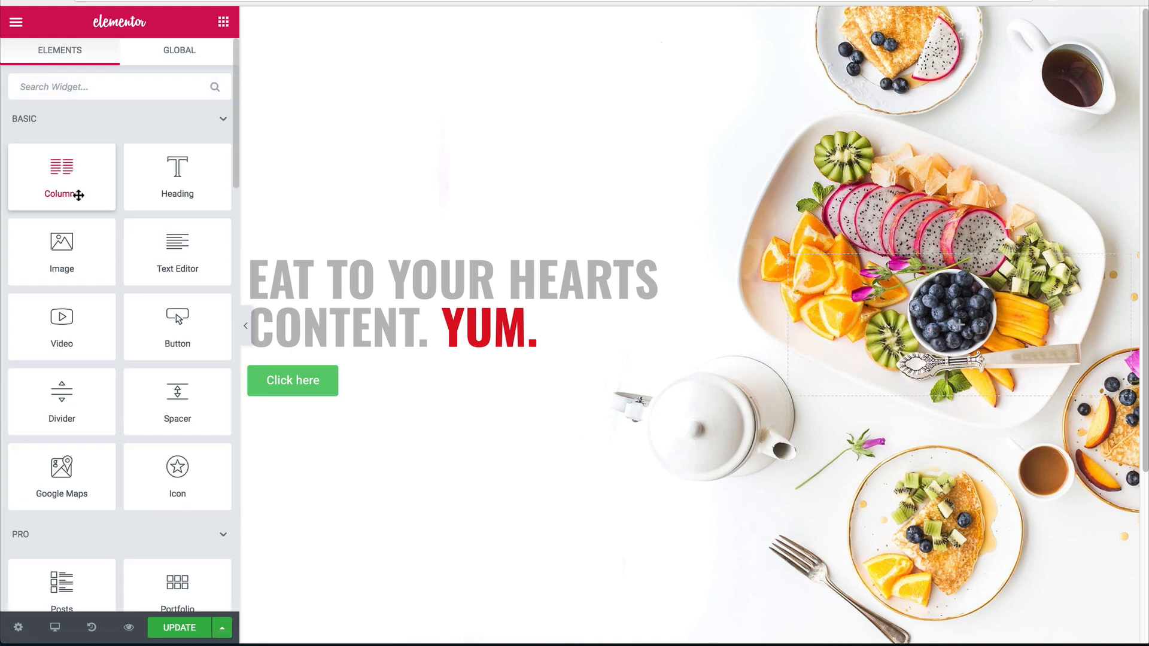
{"action": "left_click_drag", "start_coordinate": [177, 395], "coordinate": [307, 368]}
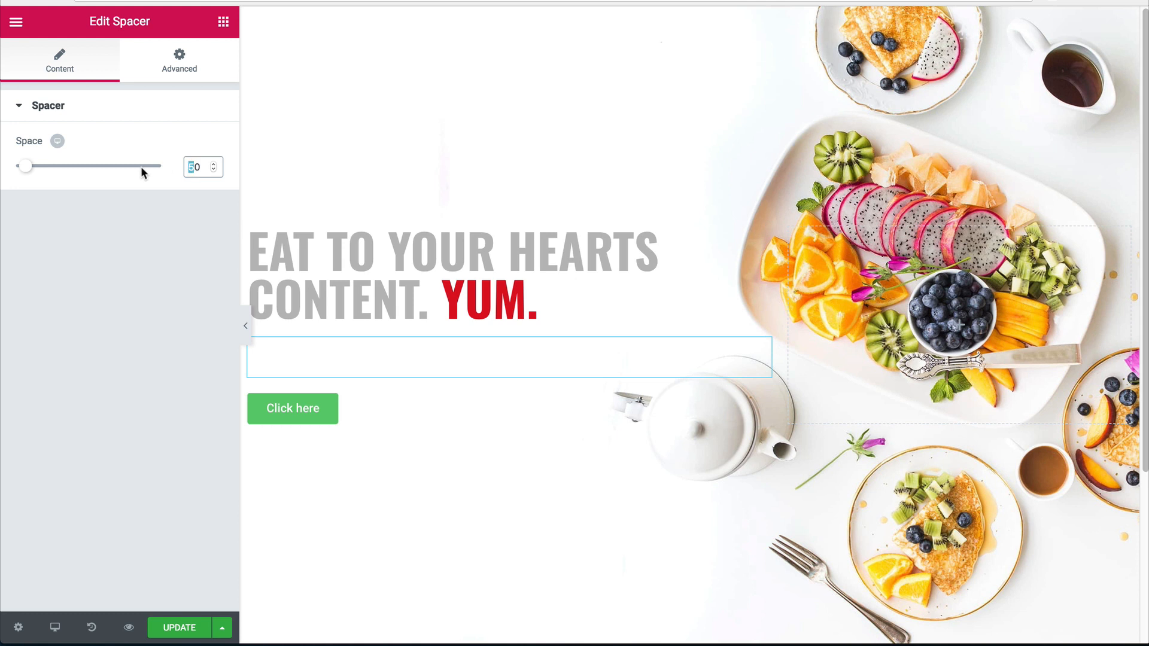
{"action": "type", "text": "2"}
Change the button label from 'Click here' to 'reserve now'.
{"action": "left_click", "coordinate": [291, 397]}
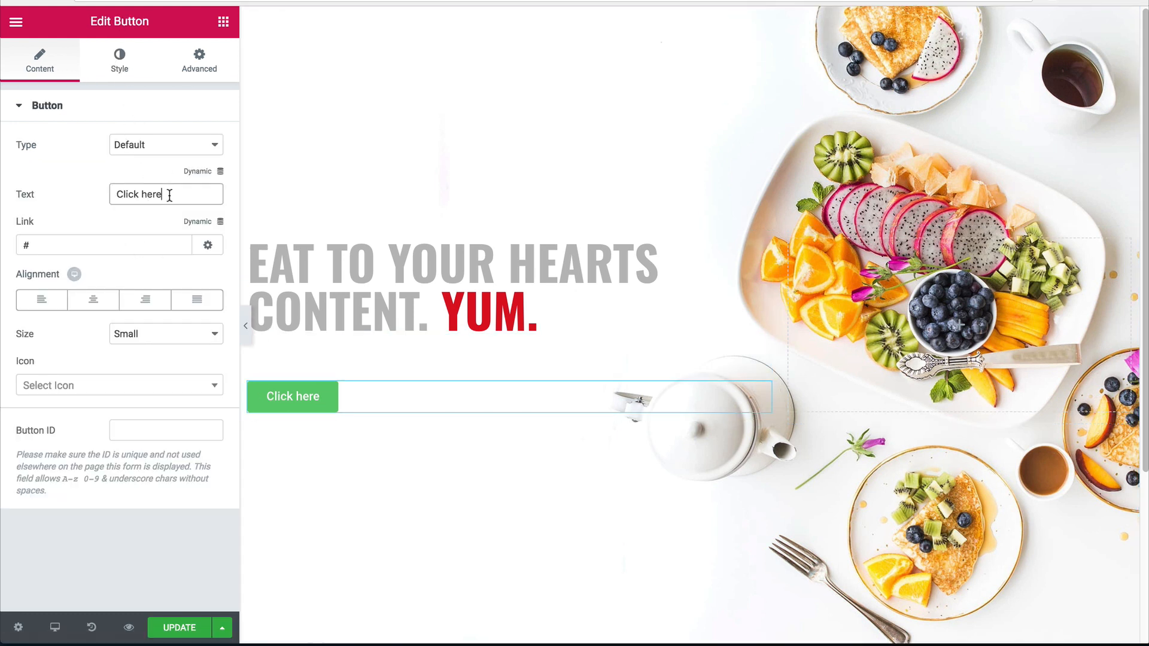
{"action": "triple_click", "coordinate": [146, 196]}
{"action": "type", "text": "reserve now"}
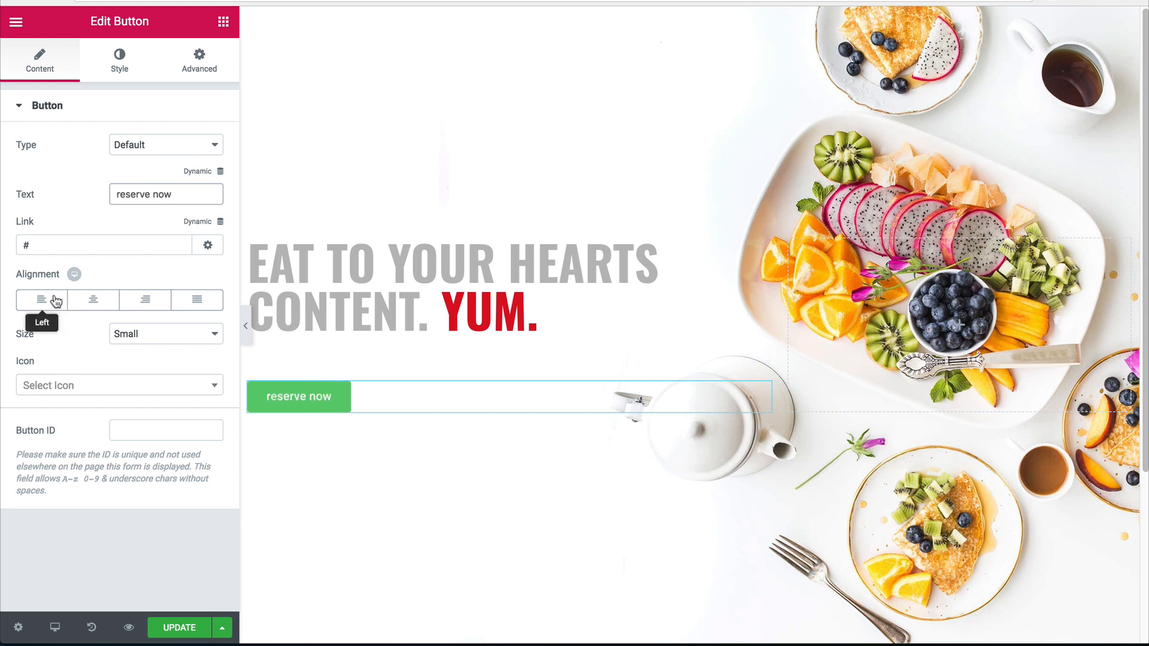
Give the button an angle-double-right icon positioned After, with icon spacing 10.
{"action": "left_click", "coordinate": [59, 393]}
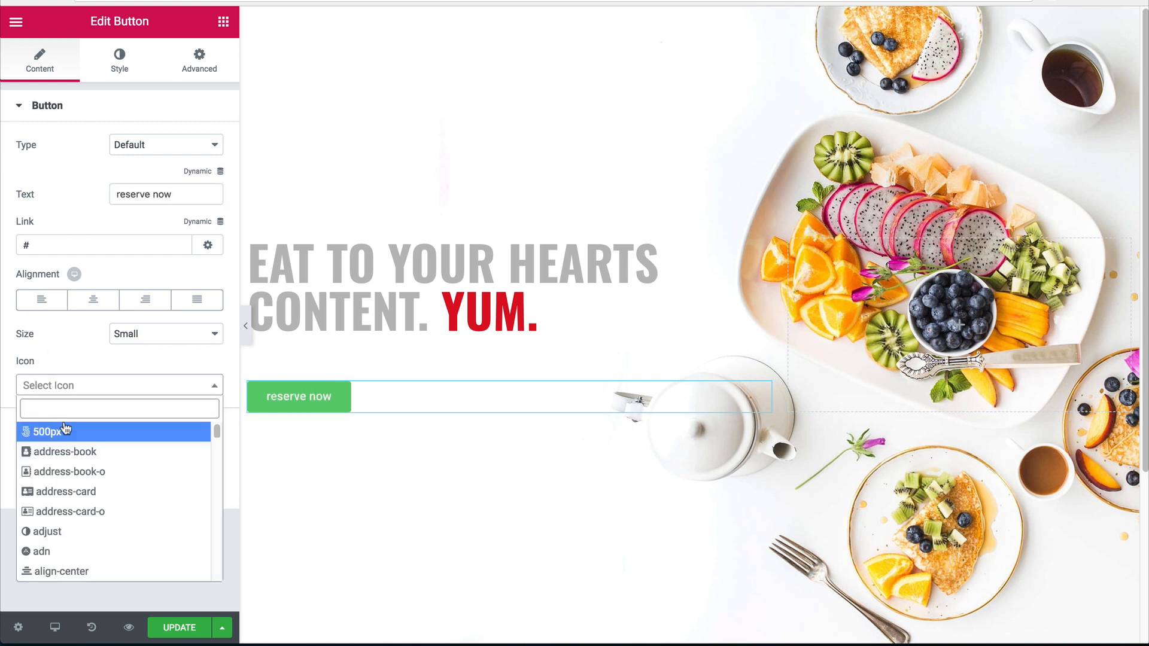
{"action": "type", "text": "double"}
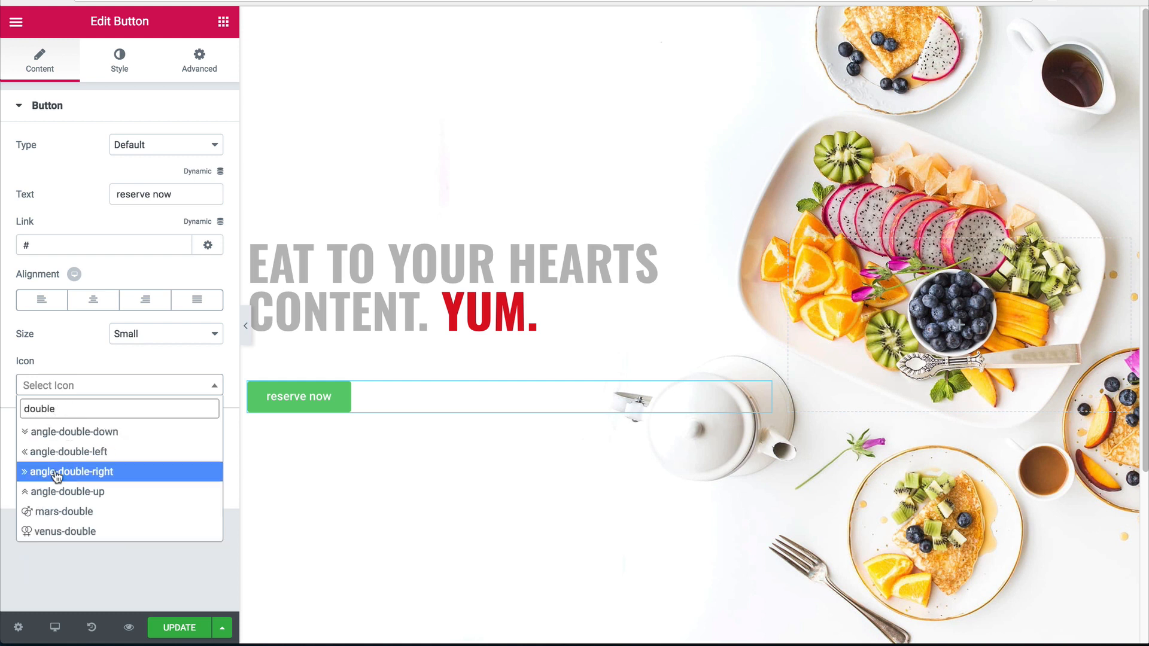
{"action": "left_click", "coordinate": [54, 471]}
{"action": "left_click", "coordinate": [141, 424]}
{"action": "left_click", "coordinate": [143, 430]}
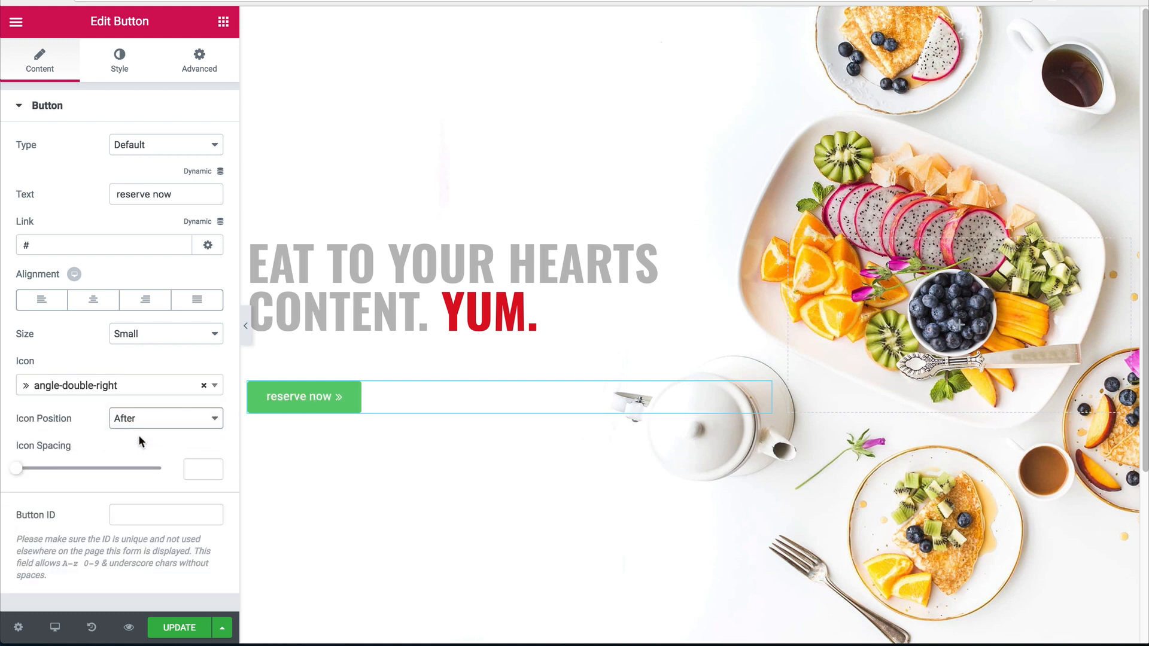
{"action": "left_click", "coordinate": [185, 470]}
{"action": "type", "text": "10"}
{"action": "left_click", "coordinate": [110, 75]}
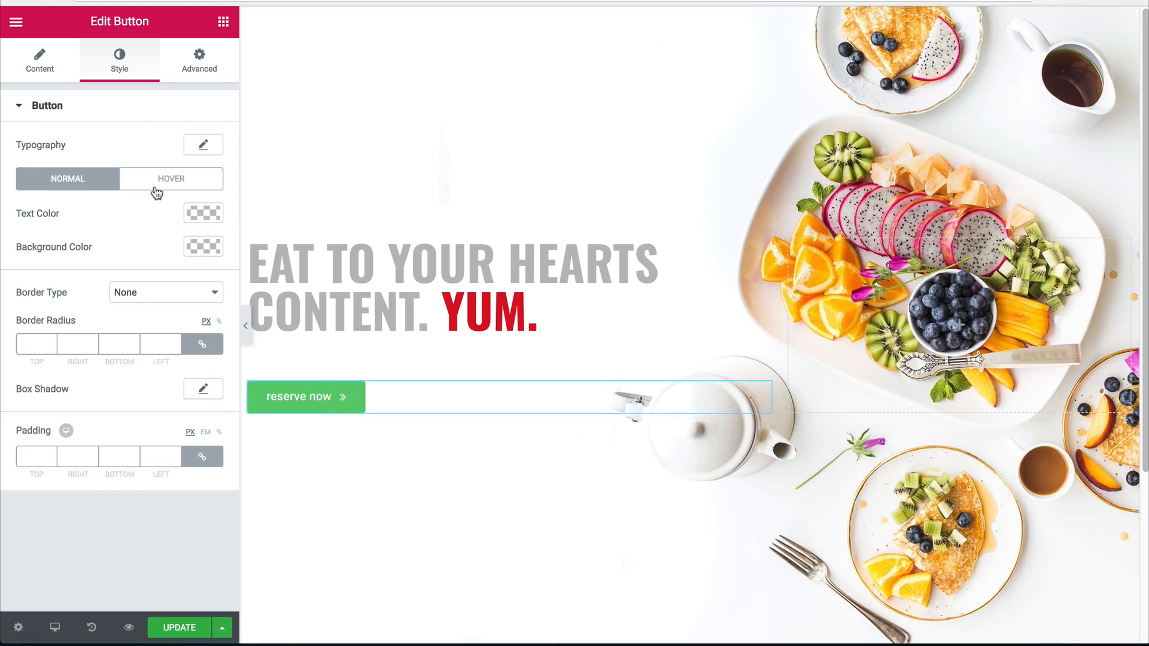
Copy YUM's red #dd1021 from the heading and apply it as the button's text colour.
{"action": "left_click", "coordinate": [211, 215]}
{"action": "left_click_drag", "start_coordinate": [57, 335], "coordinate": [10, 349]}
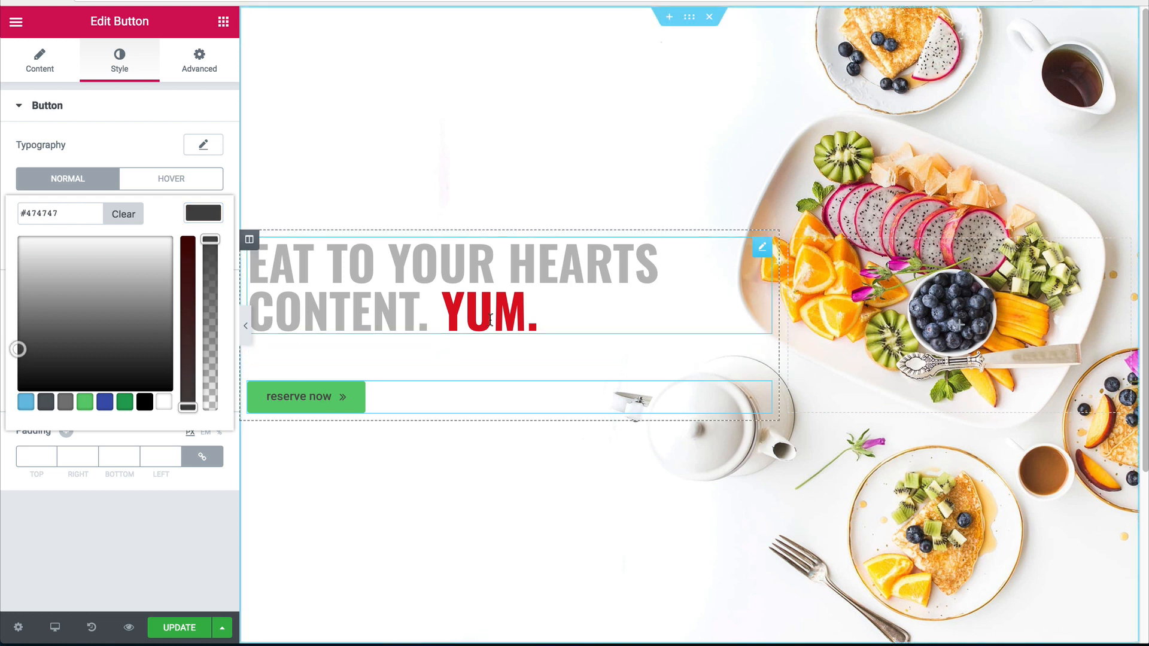
{"action": "left_click", "coordinate": [455, 281]}
{"action": "double_click", "coordinate": [109, 174]}
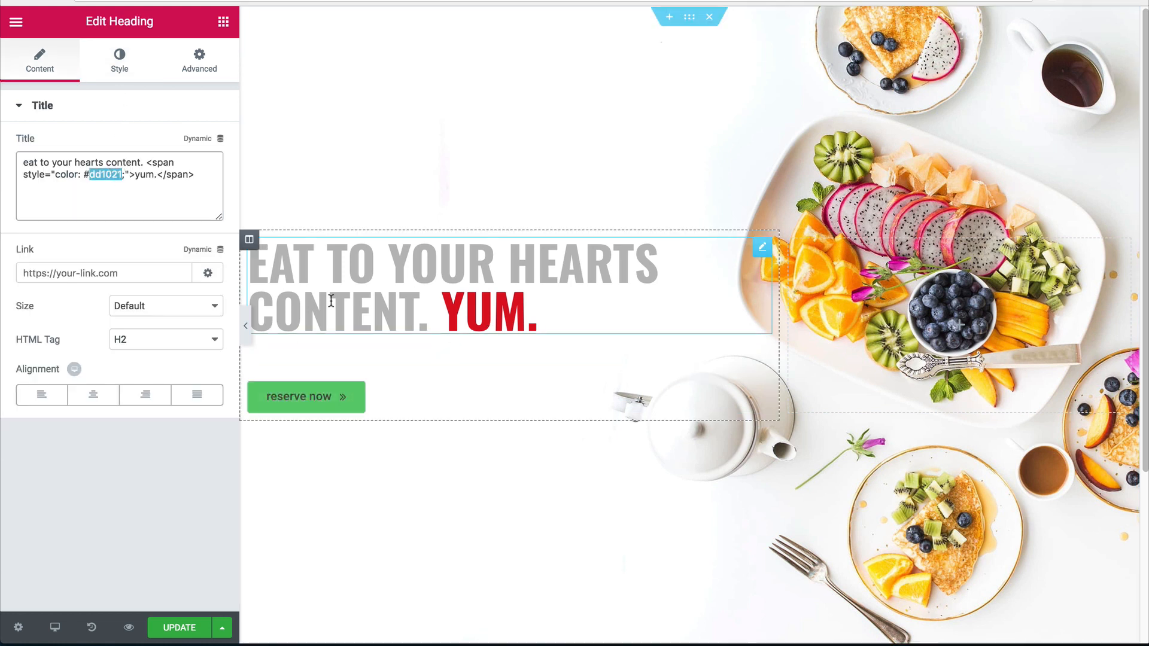
{"action": "left_click", "coordinate": [359, 395]}
{"action": "left_click", "coordinate": [118, 83]}
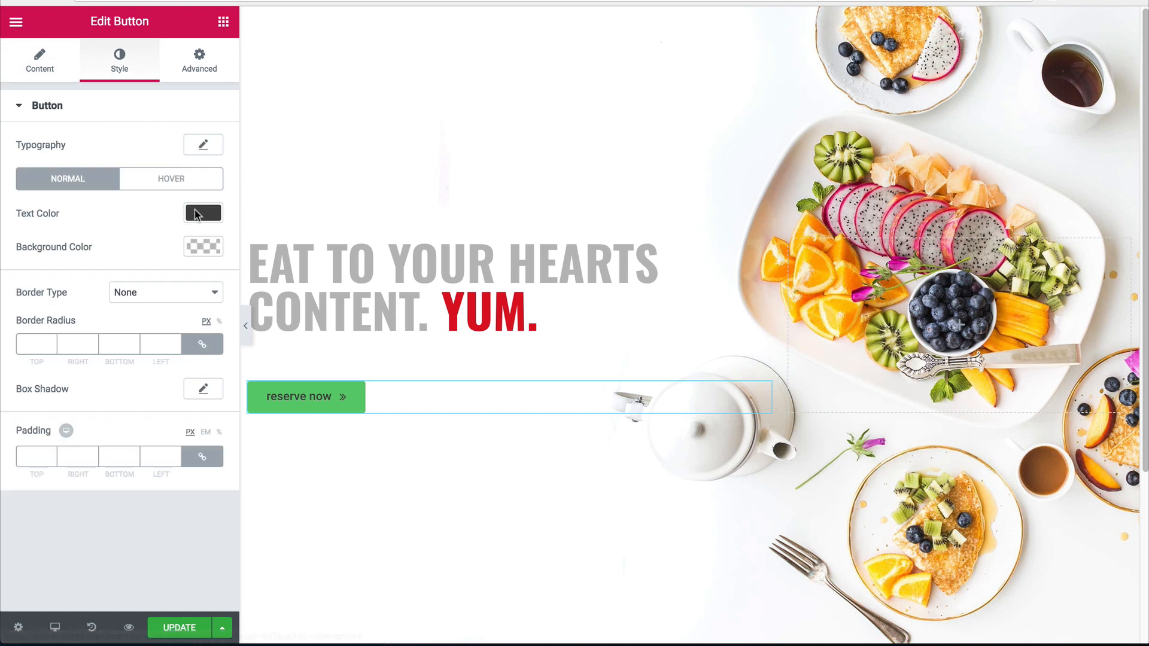
{"action": "left_click", "coordinate": [203, 213]}
{"action": "triple_click", "coordinate": [84, 214]}
{"action": "type", "text": "dd1021"}
{"action": "left_click", "coordinate": [203, 213]}
Make the button's background colour fully transparent instead of green.
{"action": "left_click", "coordinate": [207, 247]}
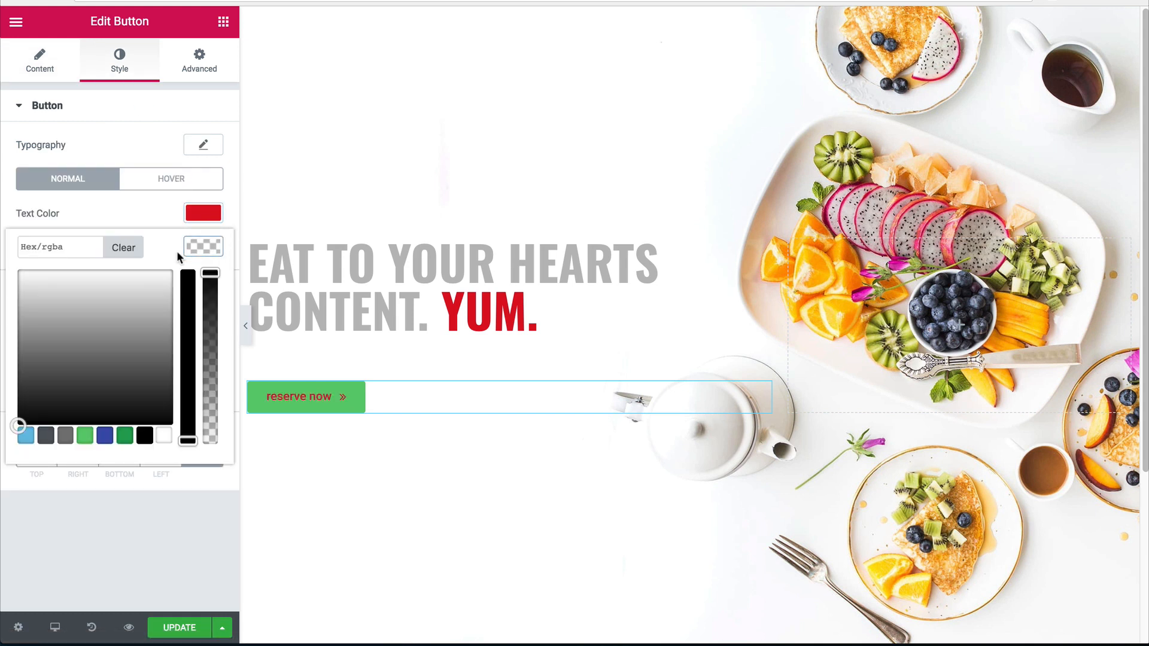
{"action": "left_click_drag", "start_coordinate": [210, 296], "coordinate": [197, 463]}
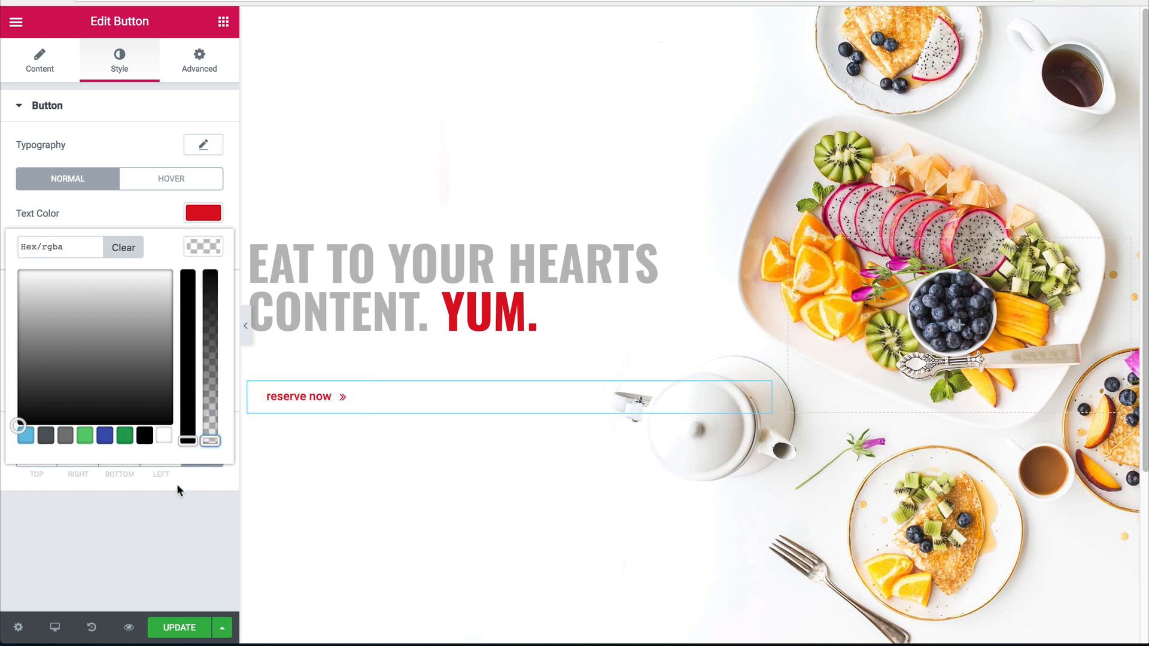
{"action": "left_click", "coordinate": [162, 490]}
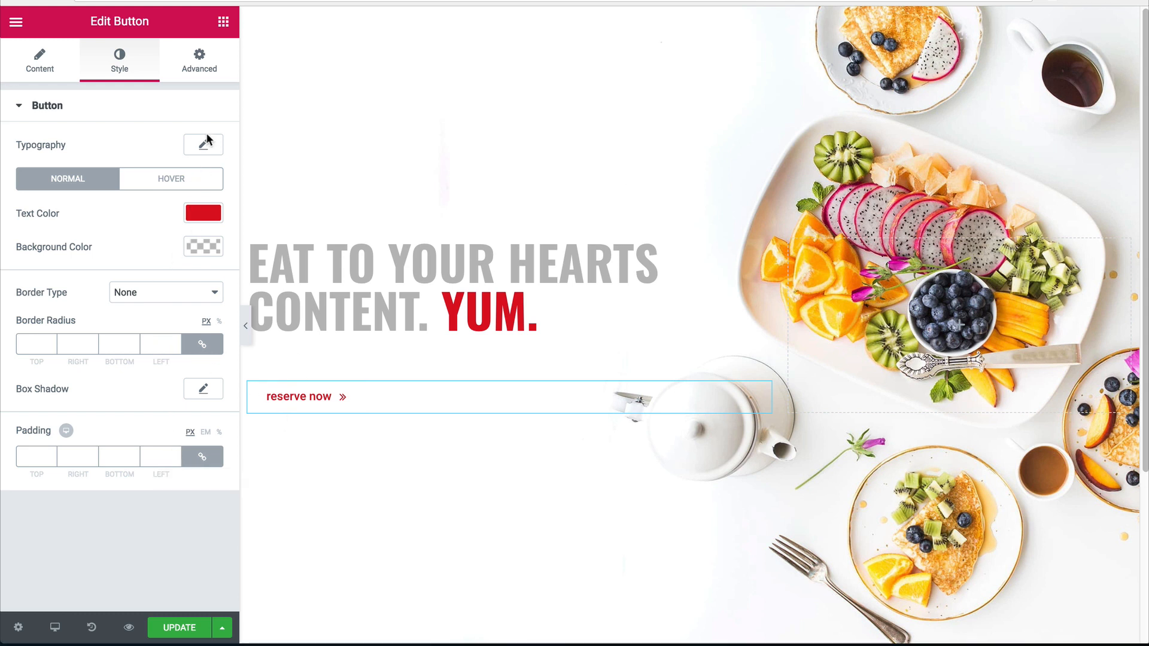
{"action": "left_click", "coordinate": [180, 105]}
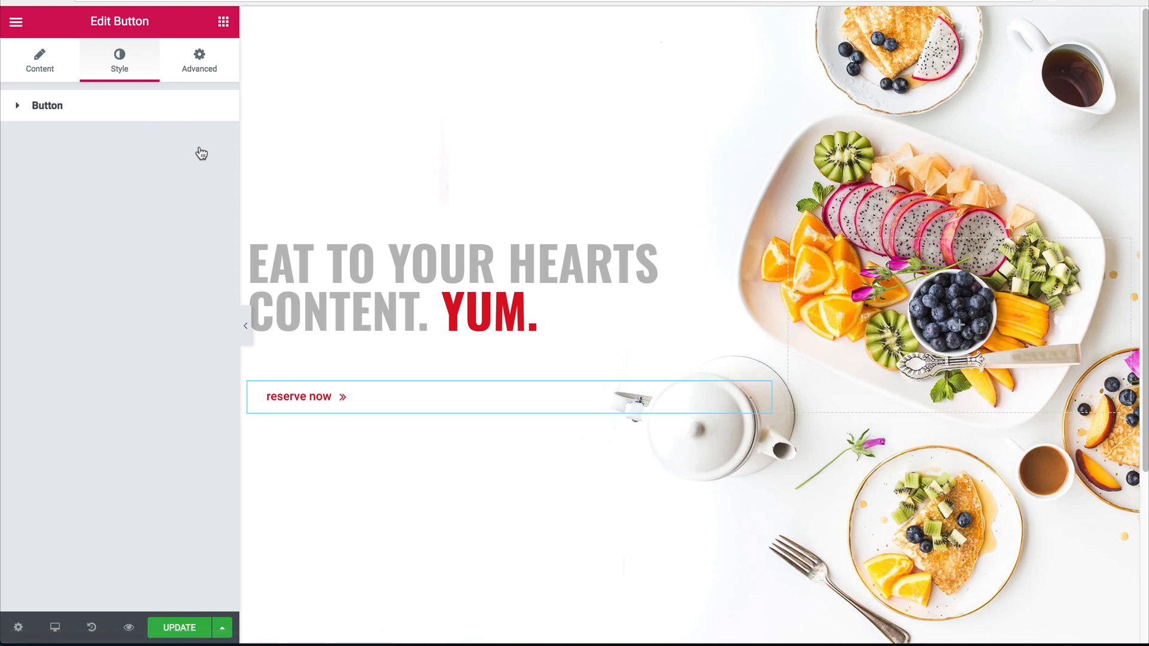
Set the button typography to the Oswald font at weight 800.
{"action": "left_click", "coordinate": [193, 118]}
{"action": "left_click", "coordinate": [201, 146]}
{"action": "left_click", "coordinate": [144, 197]}
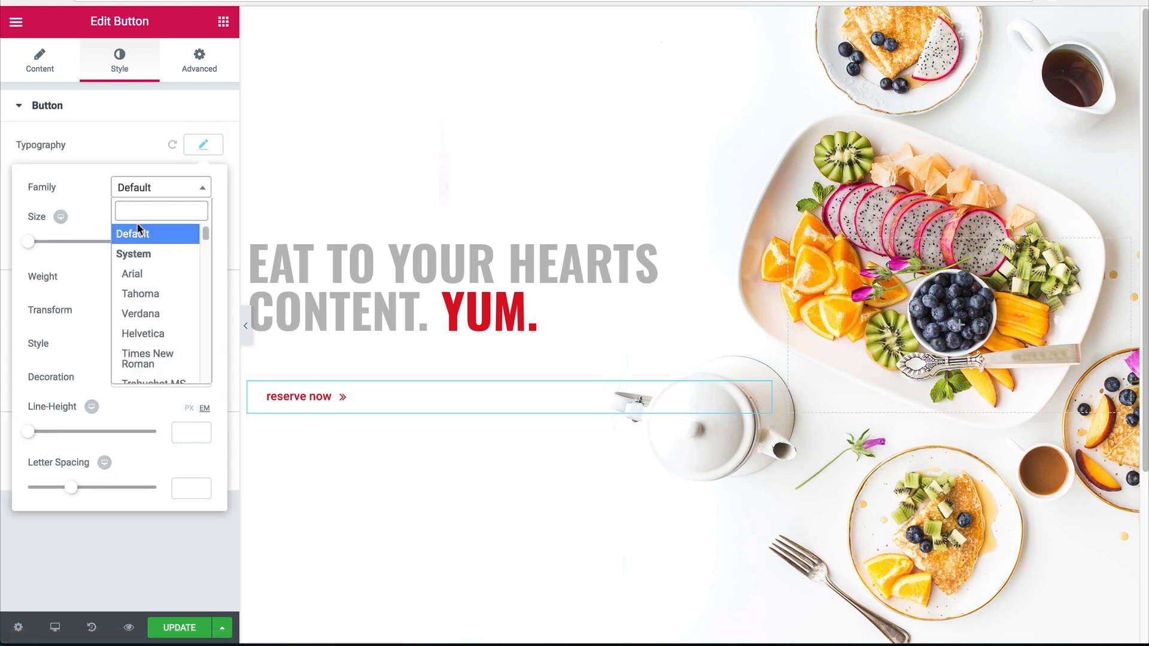
{"action": "type", "text": "oswald"}
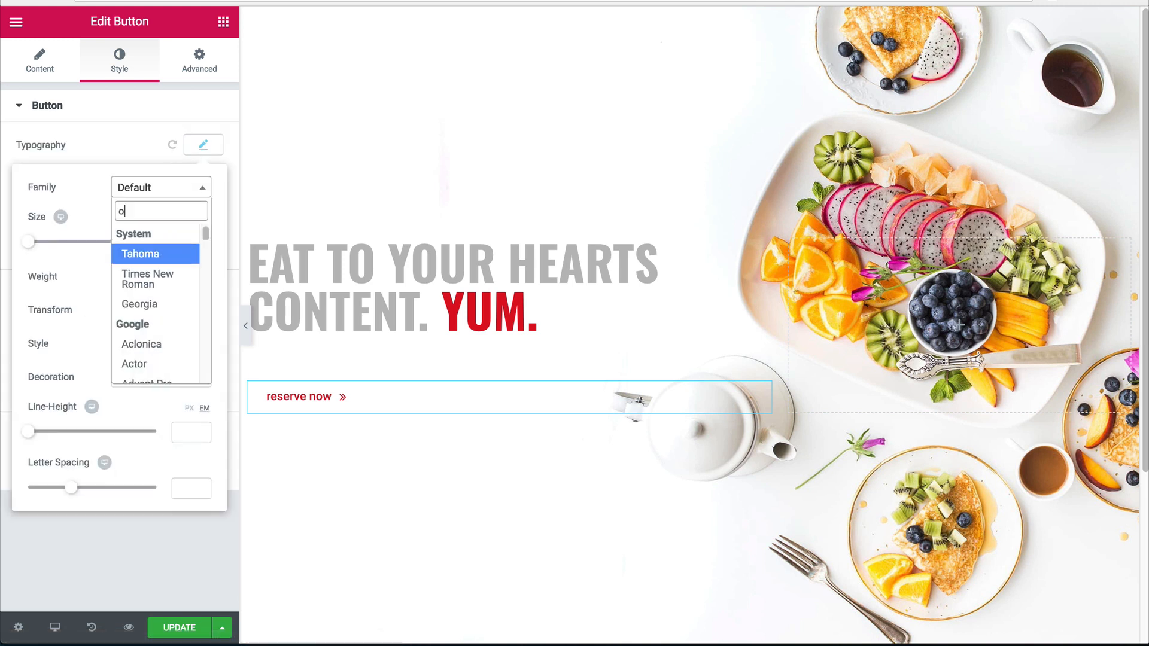
{"action": "key", "text": "Return"}
{"action": "left_click", "coordinate": [128, 276]}
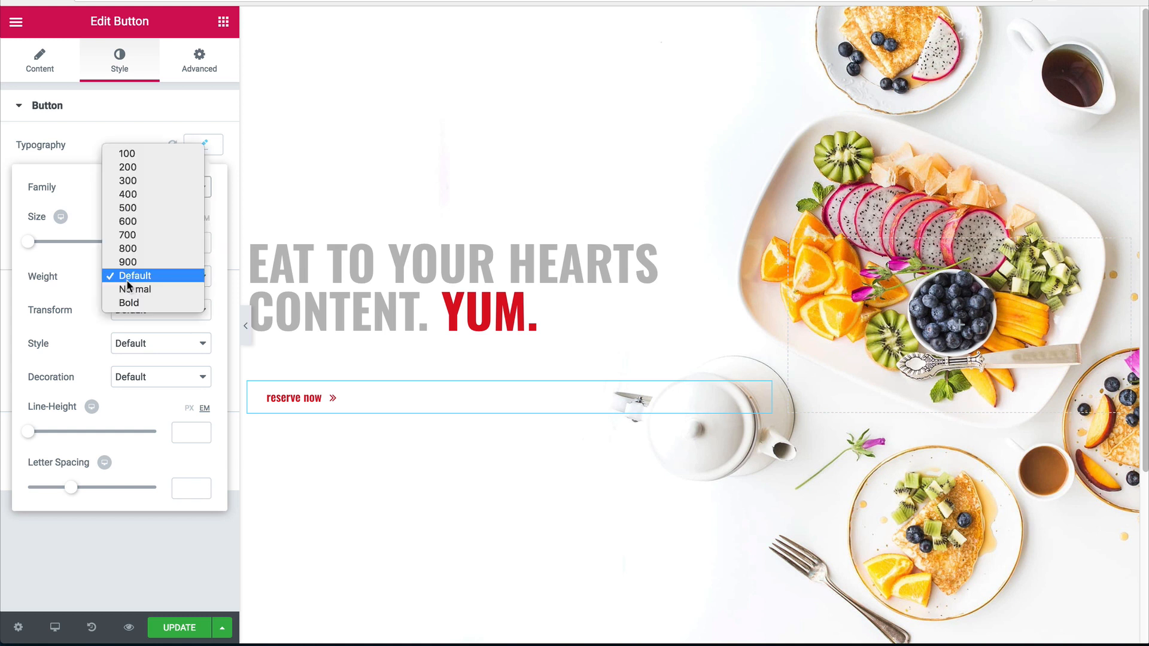
{"action": "left_click", "coordinate": [138, 248]}
Make the button text uppercase at size 28 and preview the page.
{"action": "left_click", "coordinate": [146, 311]}
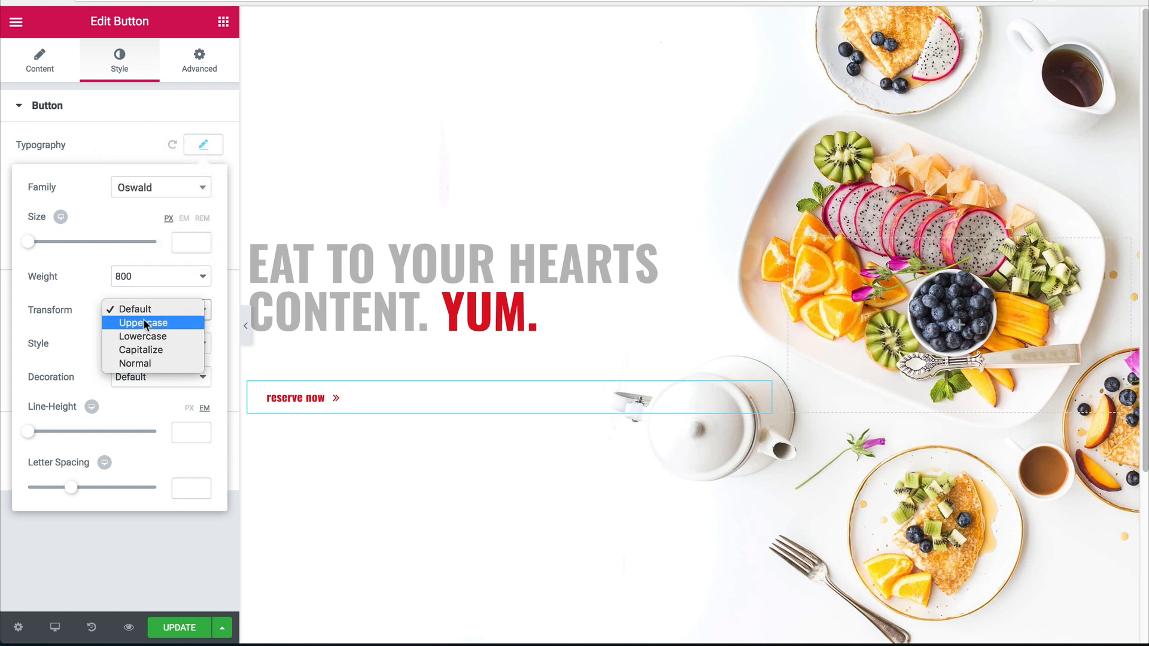
{"action": "left_click", "coordinate": [143, 322]}
{"action": "left_click", "coordinate": [186, 242]}
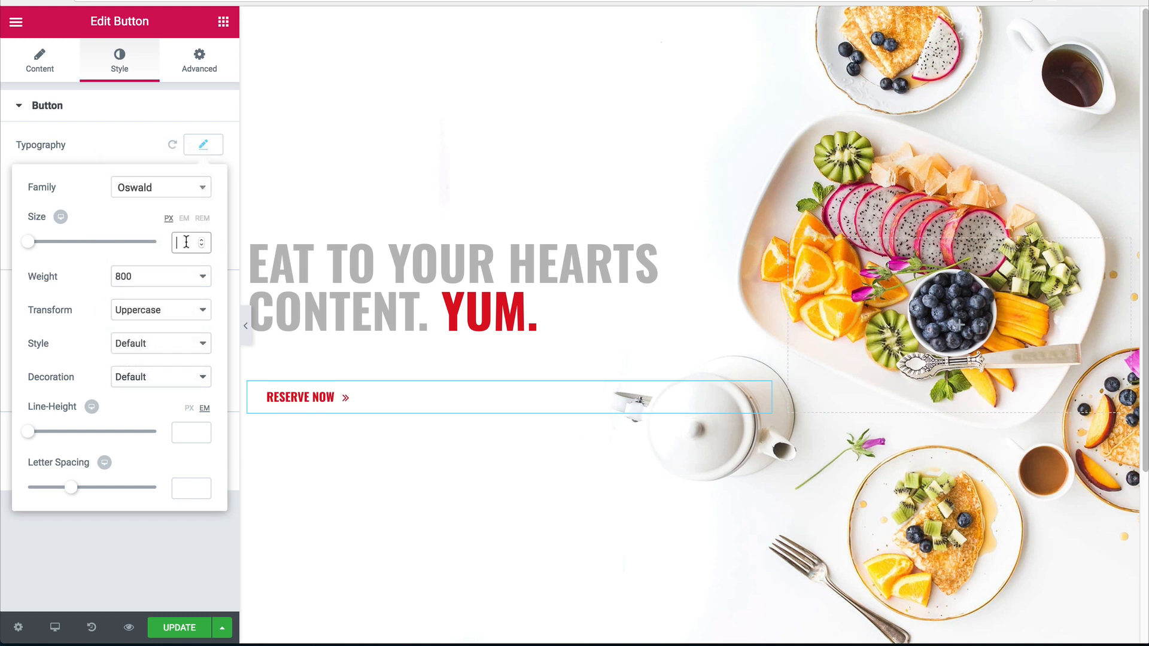
{"action": "type", "text": "28"}
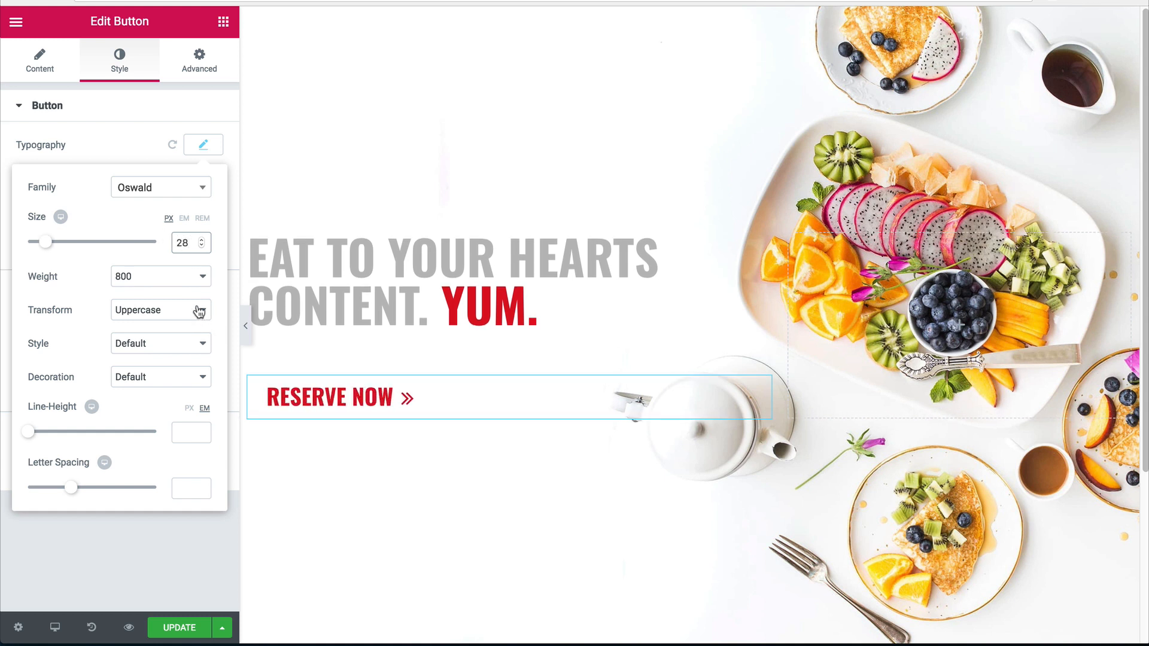
{"action": "left_click", "coordinate": [185, 153]}
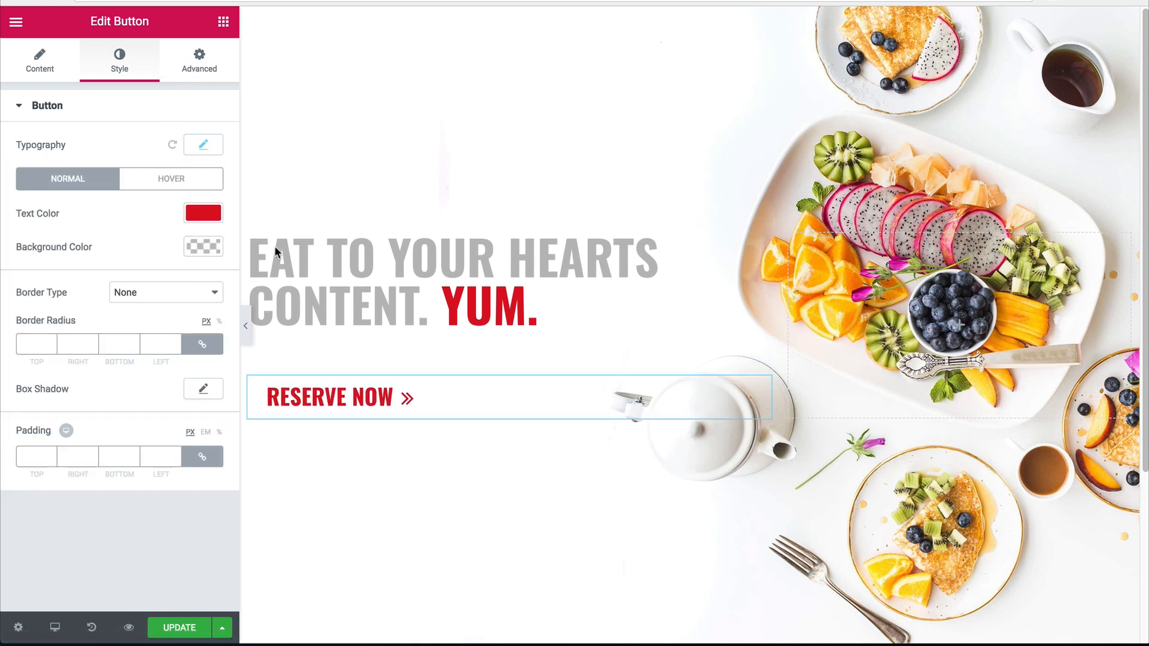
{"action": "left_click", "coordinate": [242, 328]}
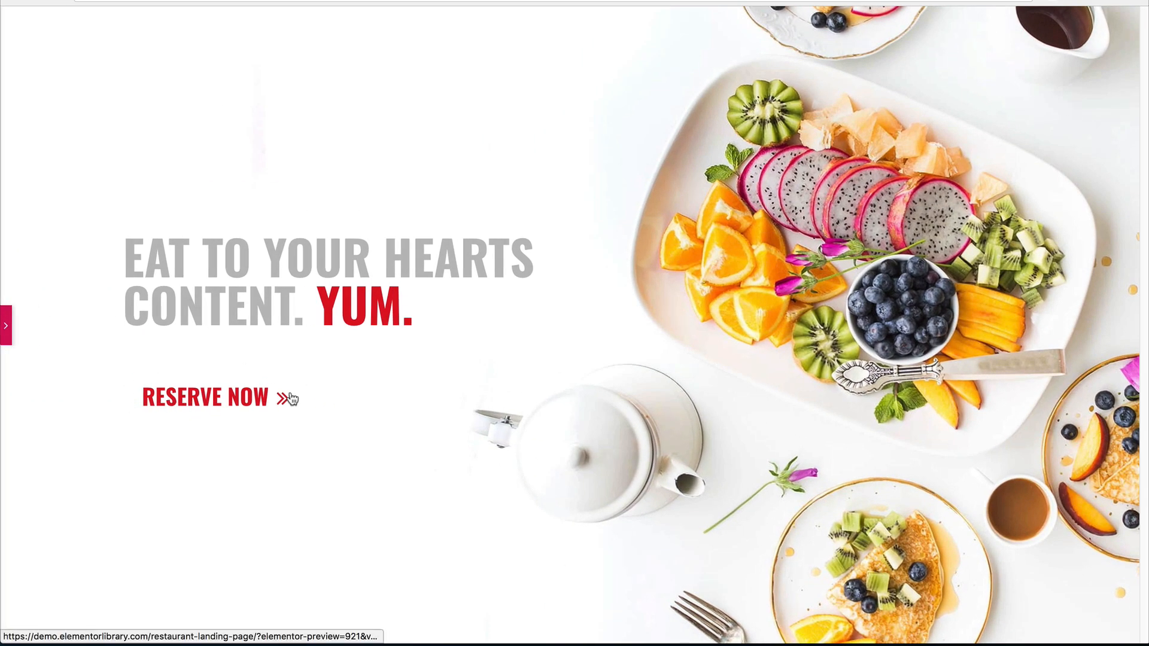
Set the button's padding to 0 on all four sides and check it sits flush left.
{"action": "left_click", "coordinate": [6, 325]}
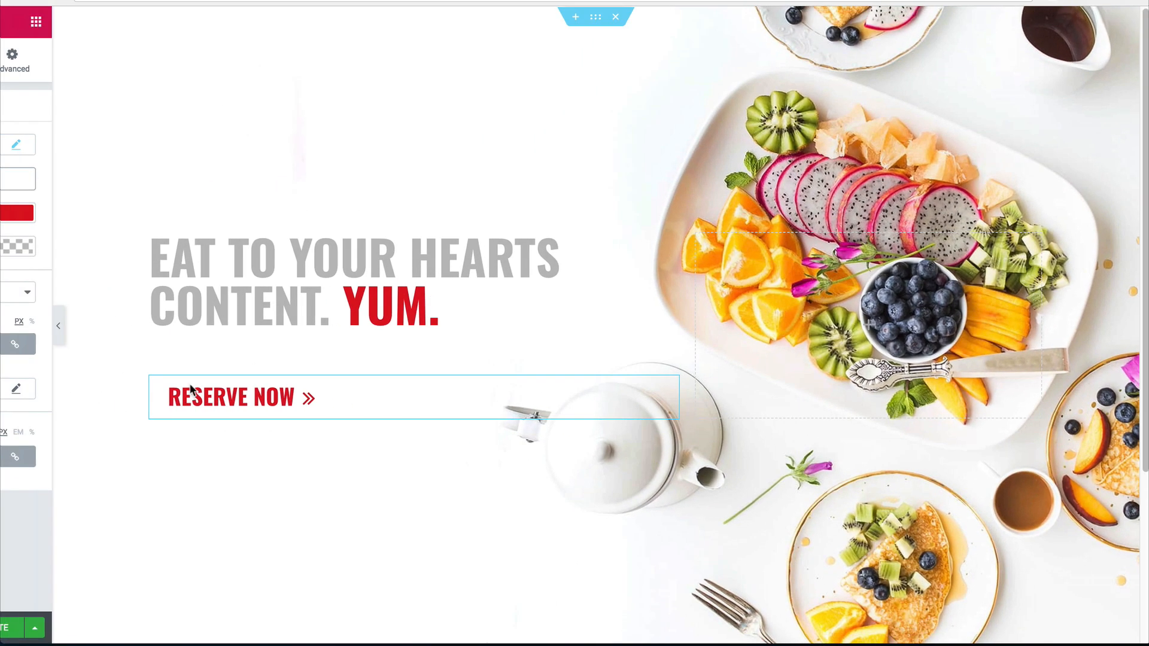
{"action": "left_click", "coordinate": [244, 326]}
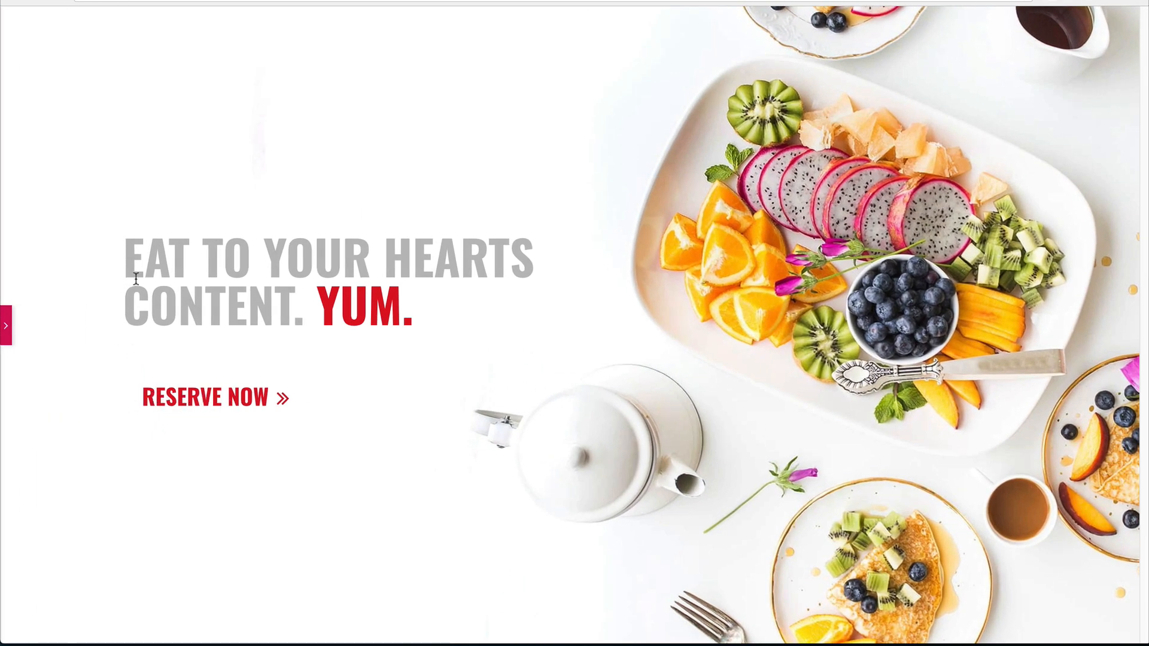
{"action": "left_click", "coordinate": [6, 326]}
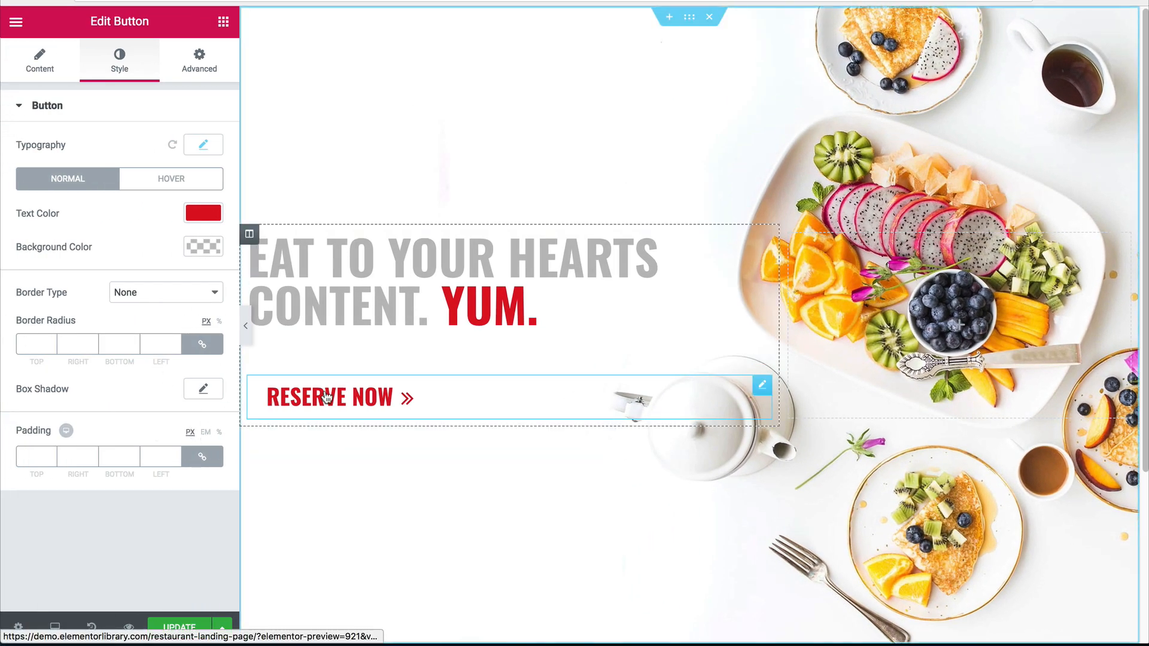
{"action": "left_click", "coordinate": [204, 458]}
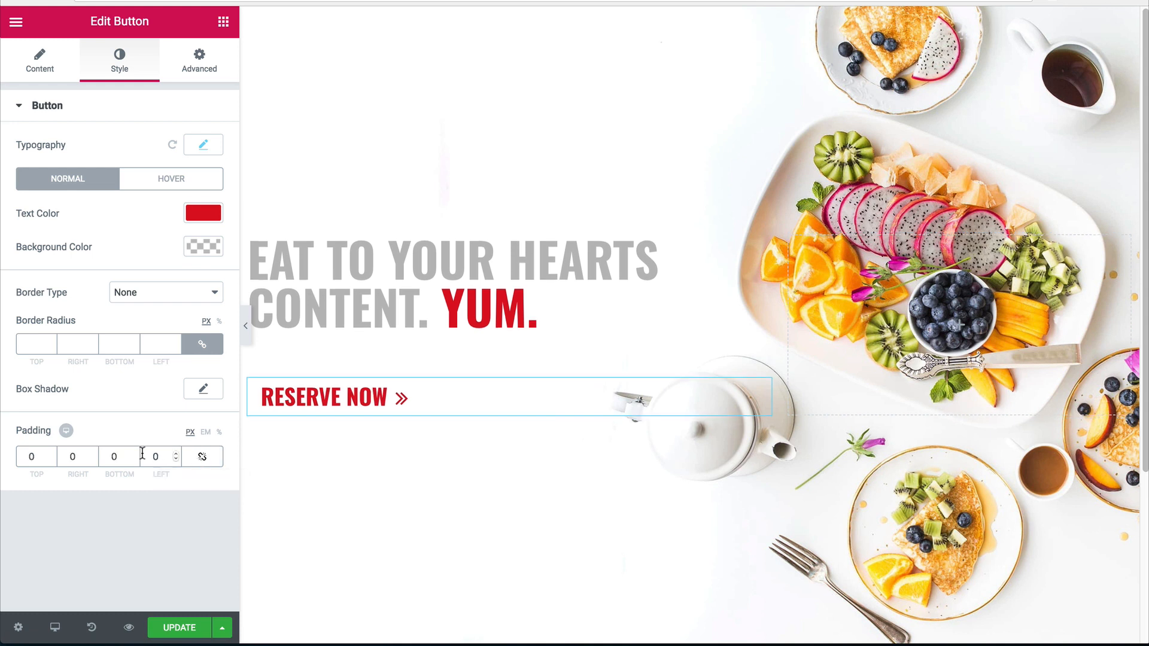
{"action": "left_click", "coordinate": [203, 459]}
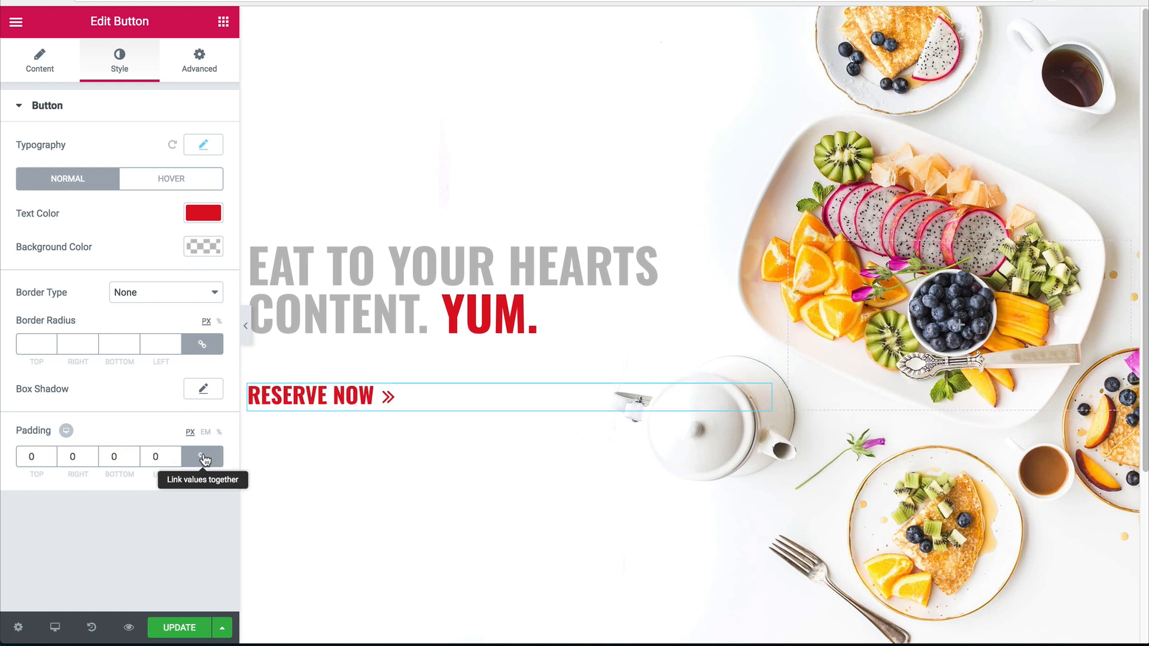
{"action": "double_click", "coordinate": [147, 455]}
{"action": "double_click", "coordinate": [163, 456]}
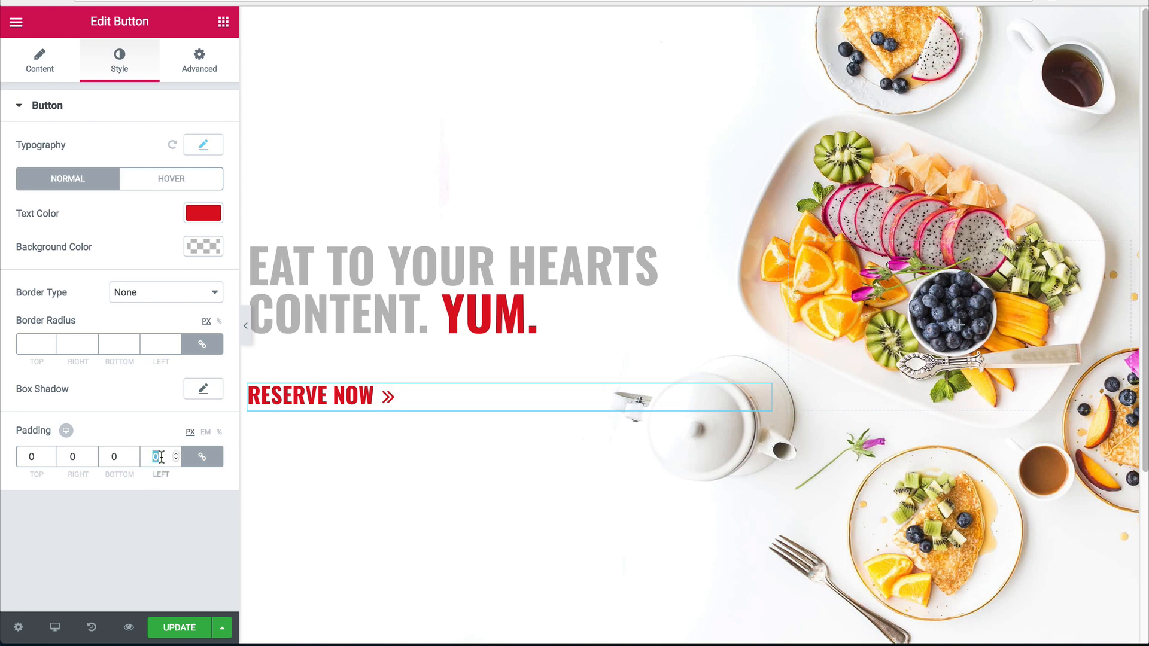
{"action": "left_click", "coordinate": [245, 326]}
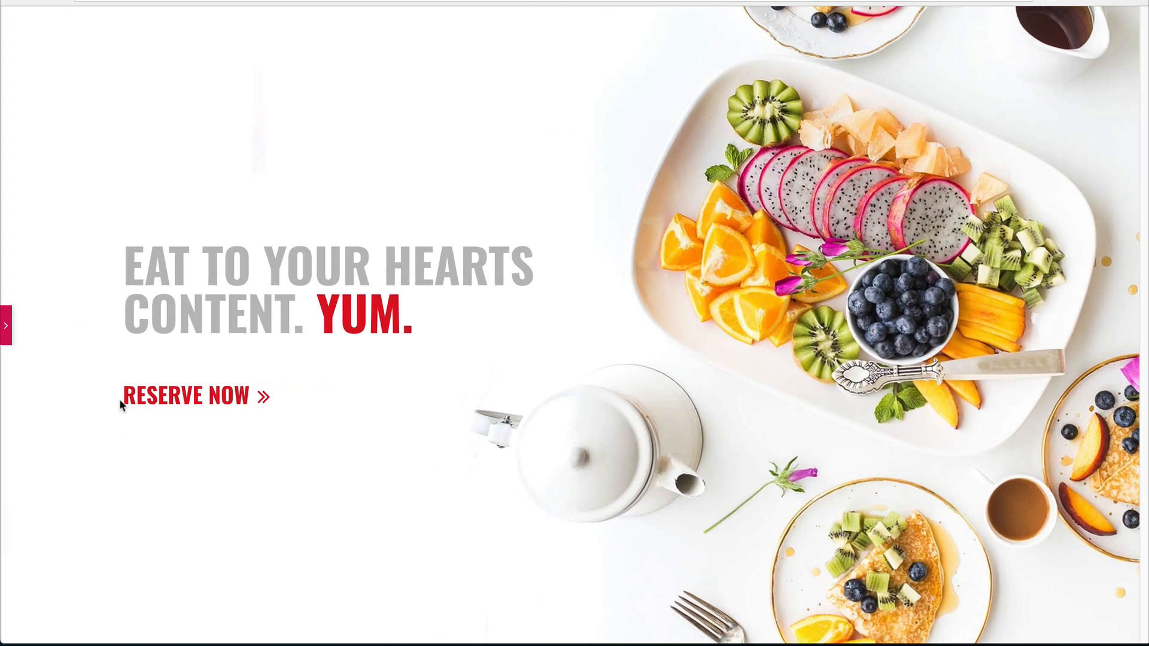
{"action": "key", "text": "ctrl+p"}
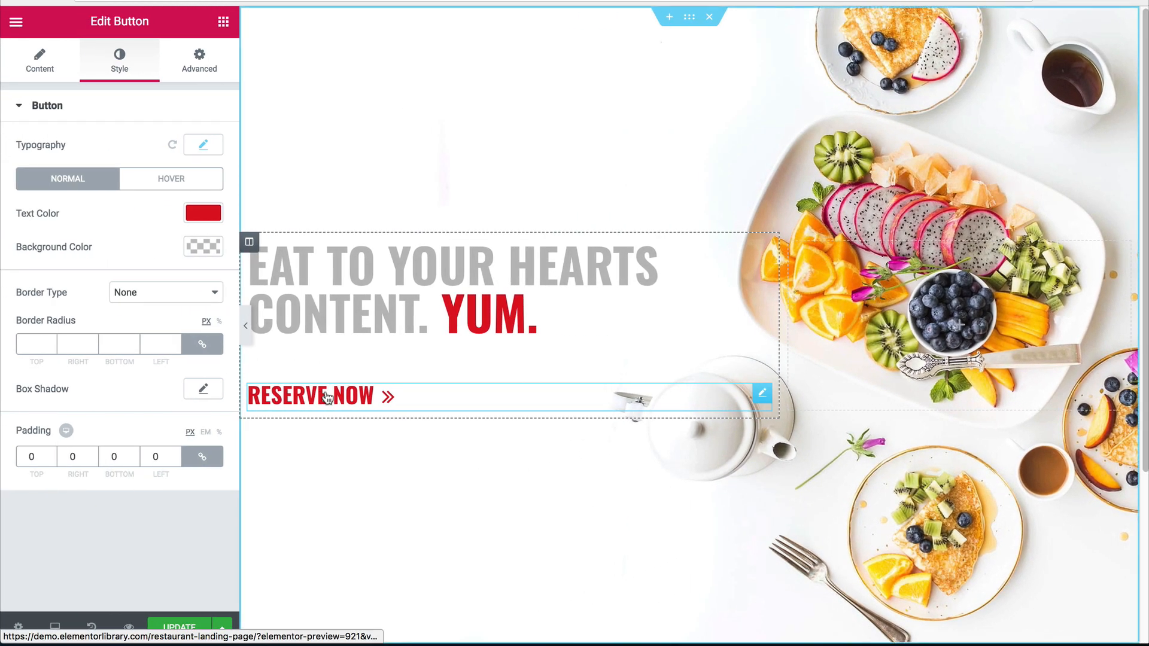
{"action": "left_click", "coordinate": [71, 57]}
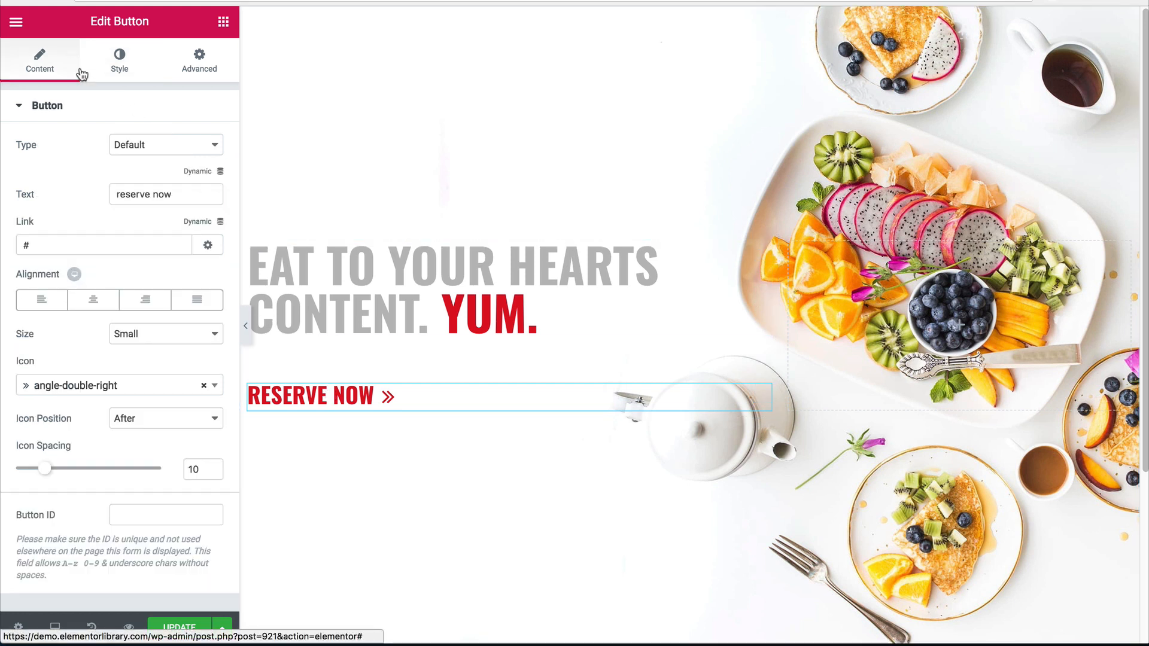
Wrap 'reserve' in the button text with a span styled border-bottom: 5px solid #dd1021.
{"action": "left_click", "coordinate": [116, 194]}
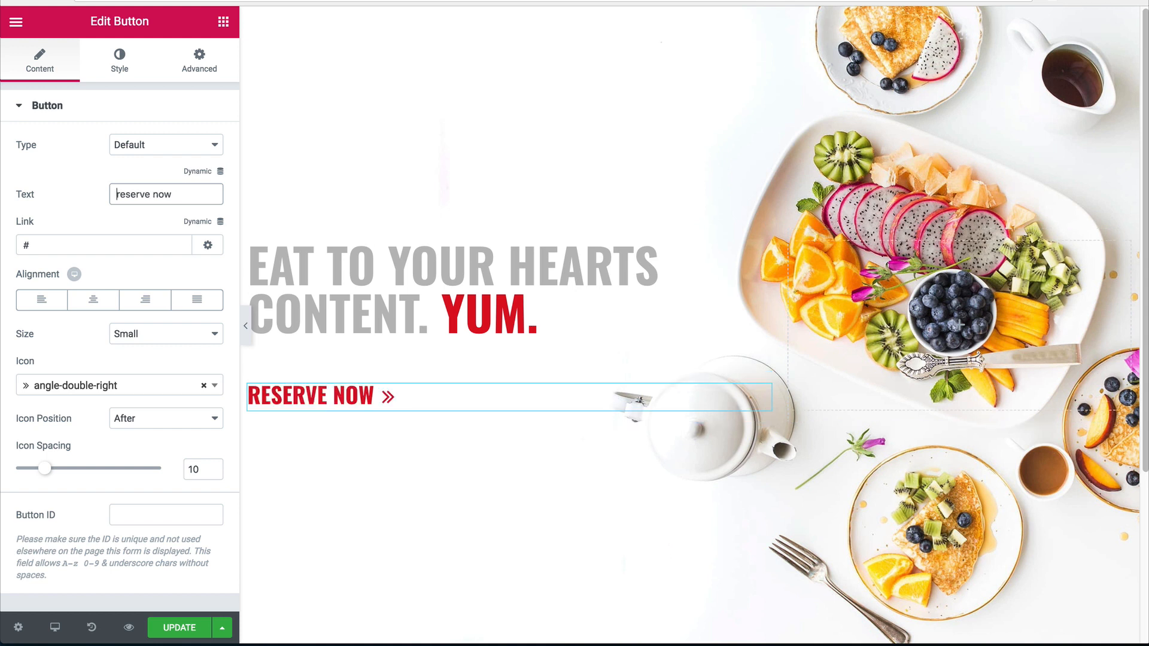
{"action": "type", "text": "<span style"}
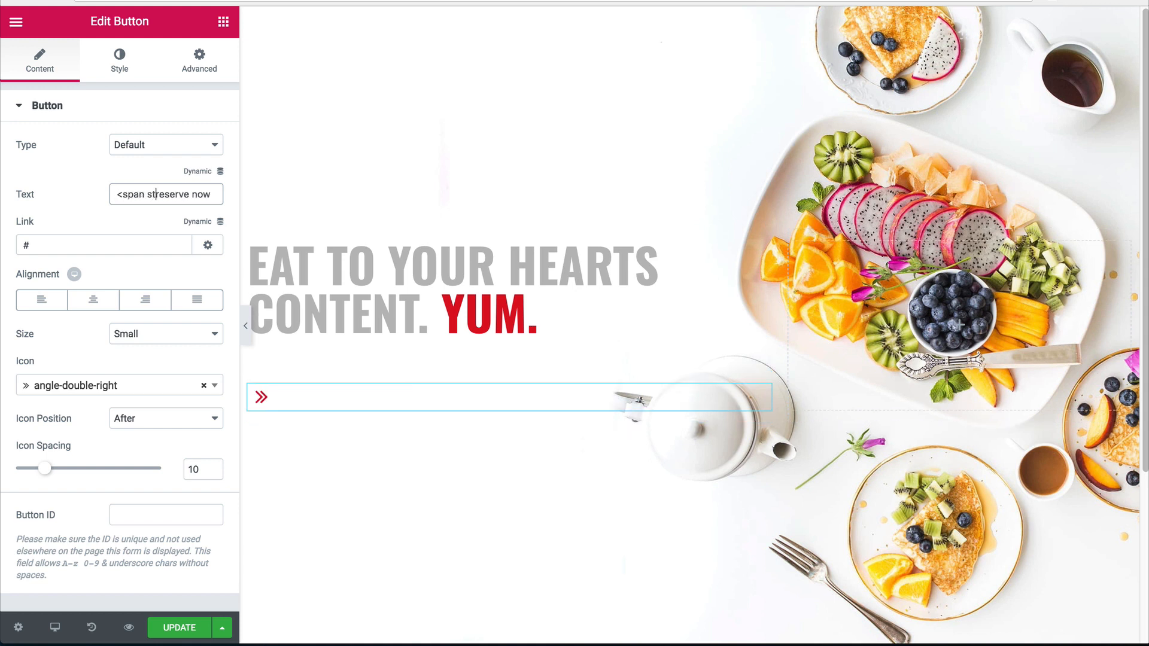
{"action": "type", "text": "="}
{"action": "type", "text": "\"border-b"}
{"action": "type", "text": "ot"}
{"action": "type", "text": "tom: 5px so"}
{"action": "type", "text": "lid #dd1021"}
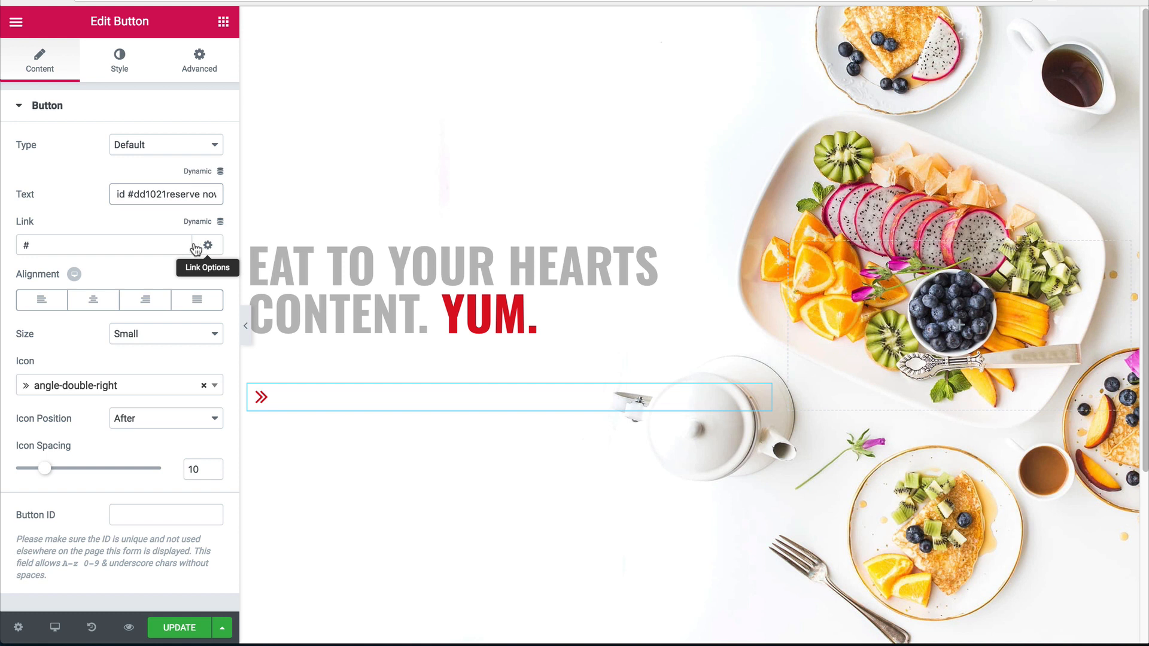
{"action": "type", "text": ";\">"}
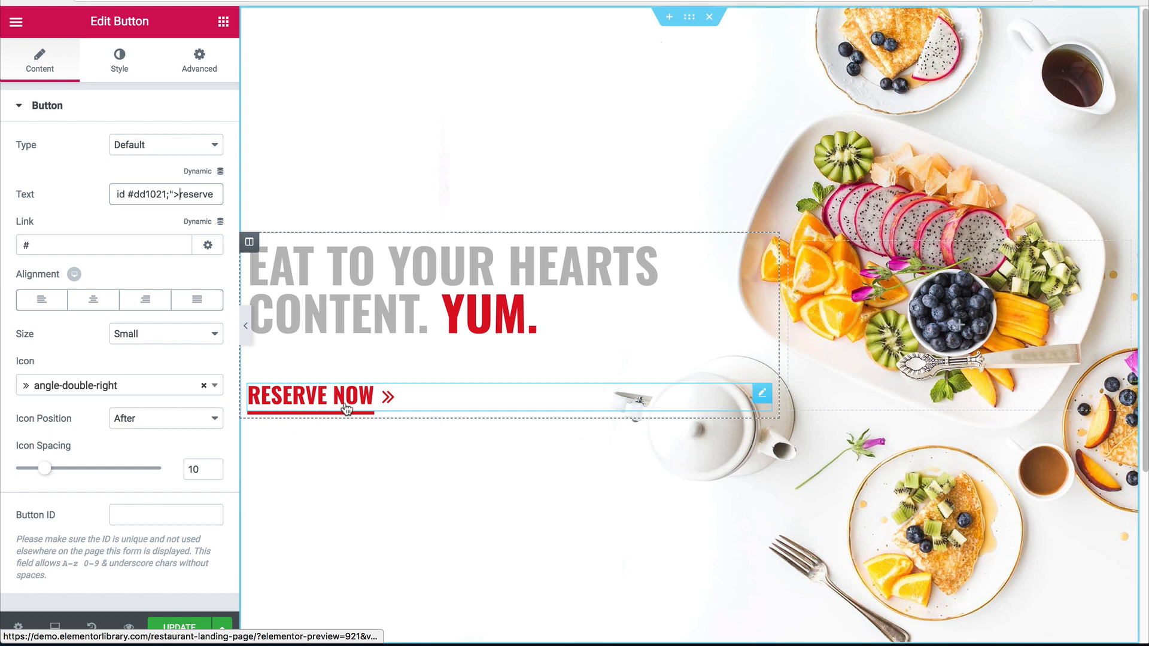
{"action": "left_click_drag", "start_coordinate": [199, 193], "coordinate": [215, 193]}
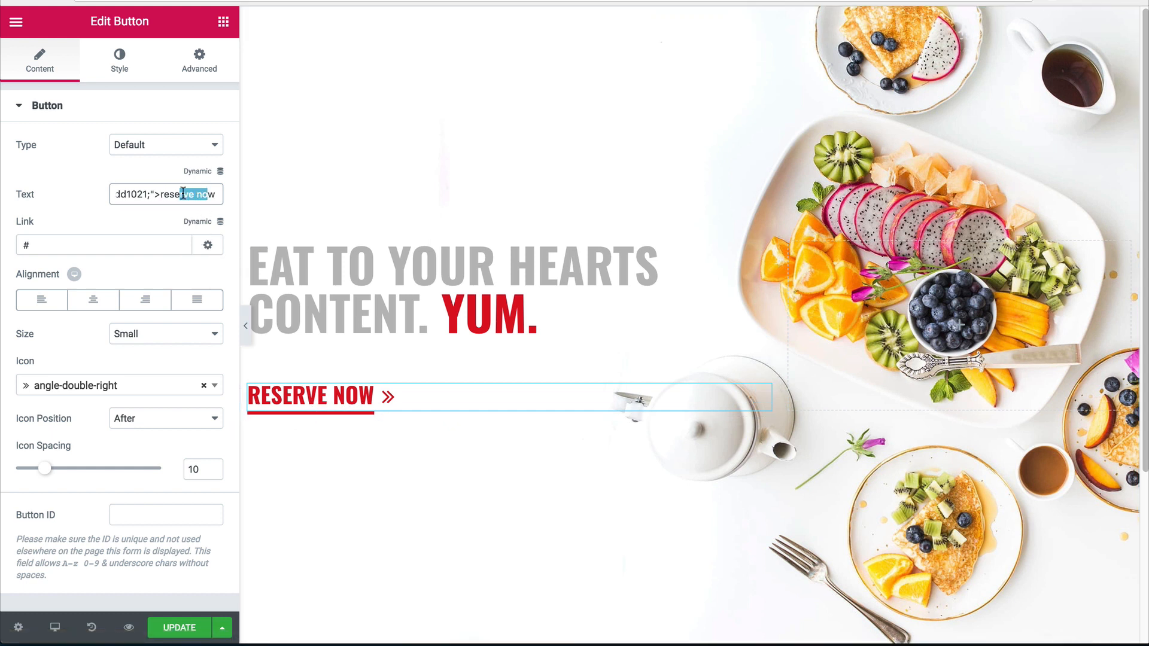
{"action": "left_click", "coordinate": [193, 194]}
{"action": "type", "text": "</span>"}
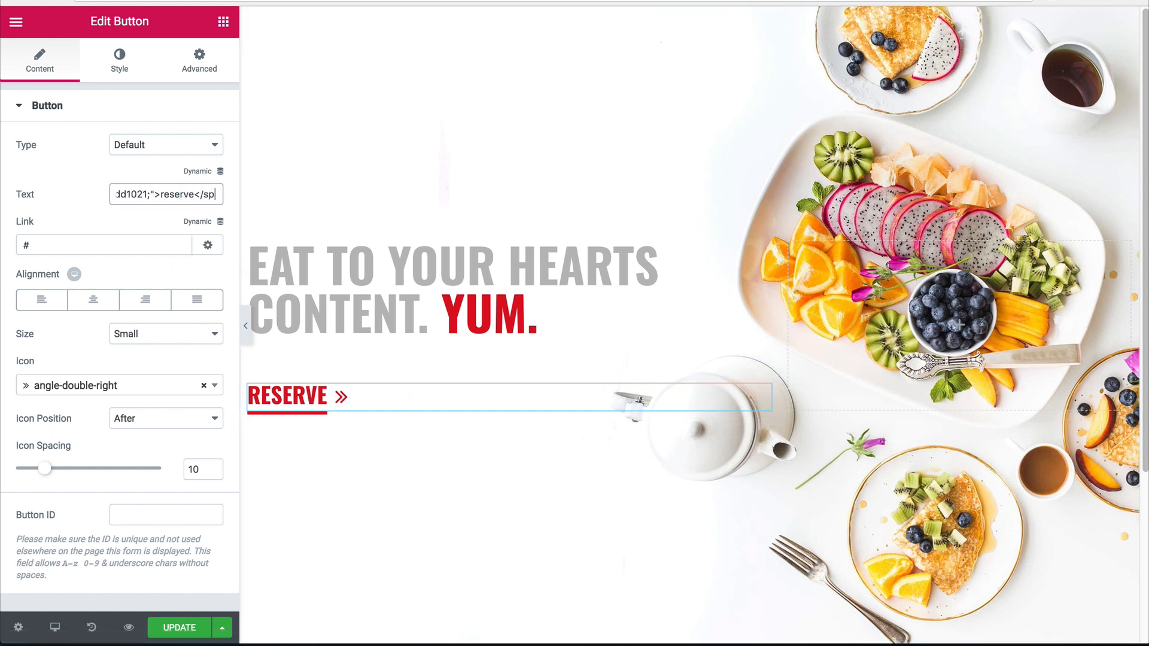
Preview the underlined RESERVE on the page, then reopen the editor panel.
{"action": "left_click", "coordinate": [245, 326]}
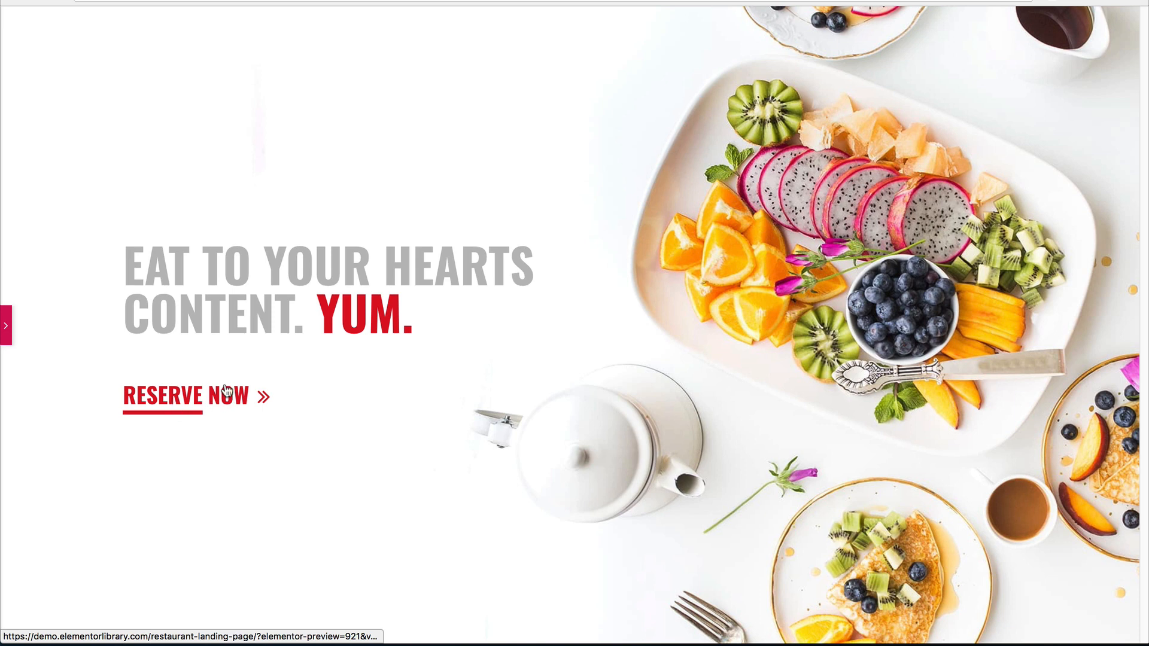
{"action": "left_click", "coordinate": [6, 325]}
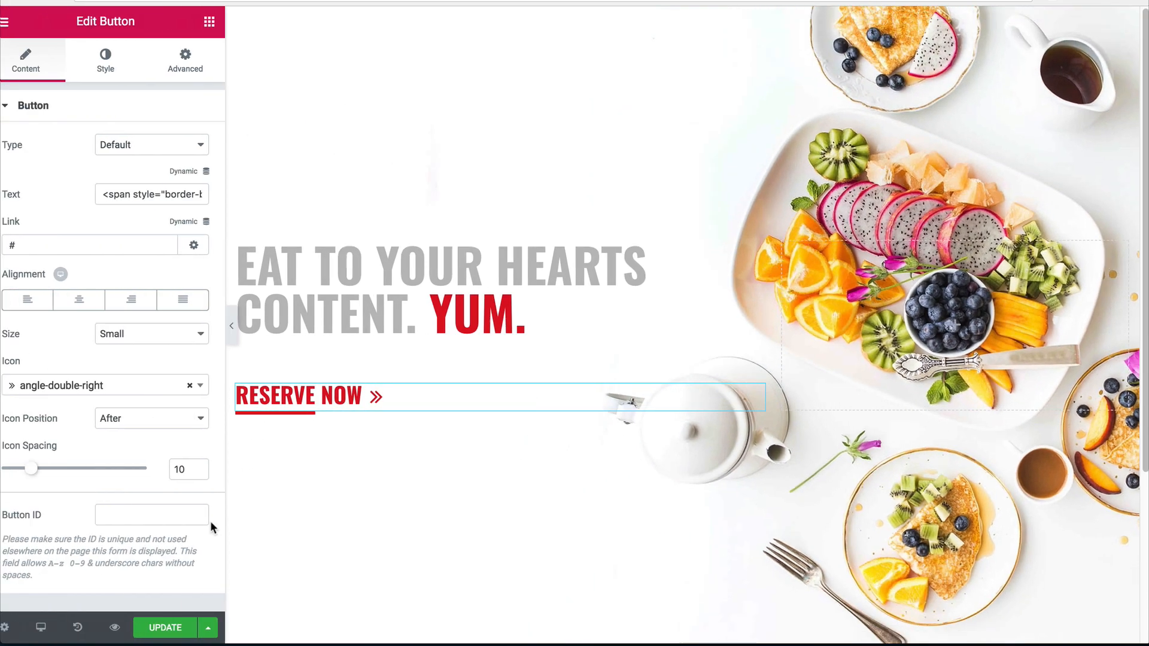
{"action": "left_click", "coordinate": [245, 325]}
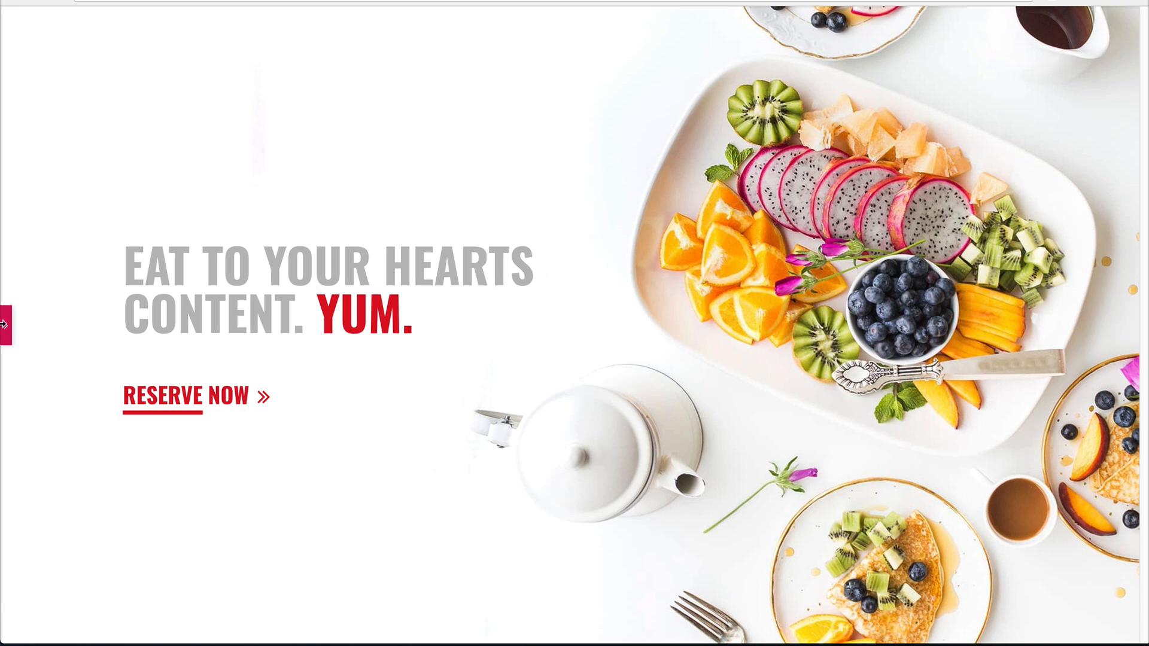
{"action": "left_click", "coordinate": [3, 325]}
{"action": "scroll", "coordinate": [599, 401], "scroll_direction": "down", "scroll_amount": 4}
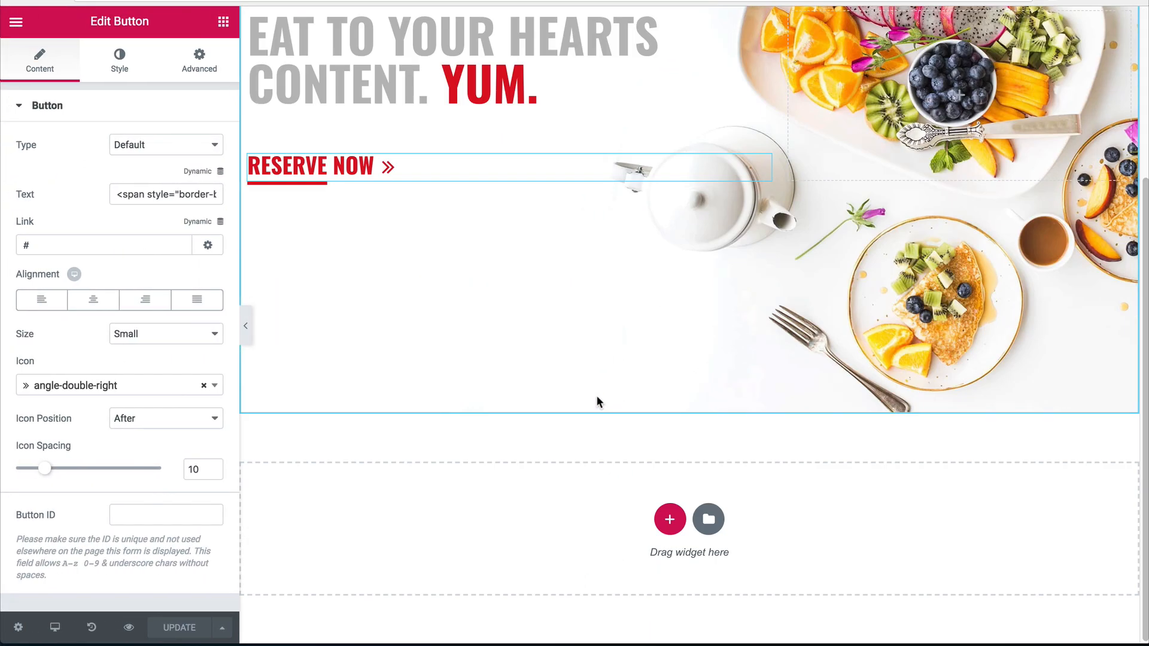
Add a one-column section below the hero with 80 px top and bottom margin.
{"action": "left_click", "coordinate": [669, 519]}
{"action": "scroll", "coordinate": [602, 446], "scroll_direction": "down", "scroll_amount": 2}
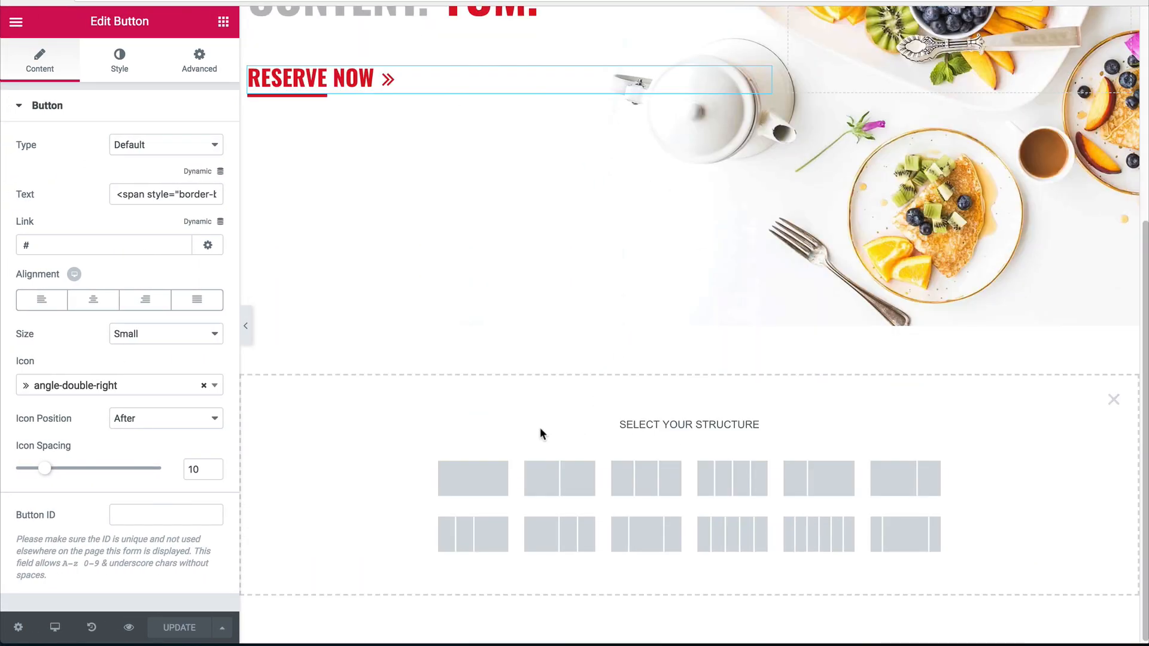
{"action": "left_click", "coordinate": [474, 477]}
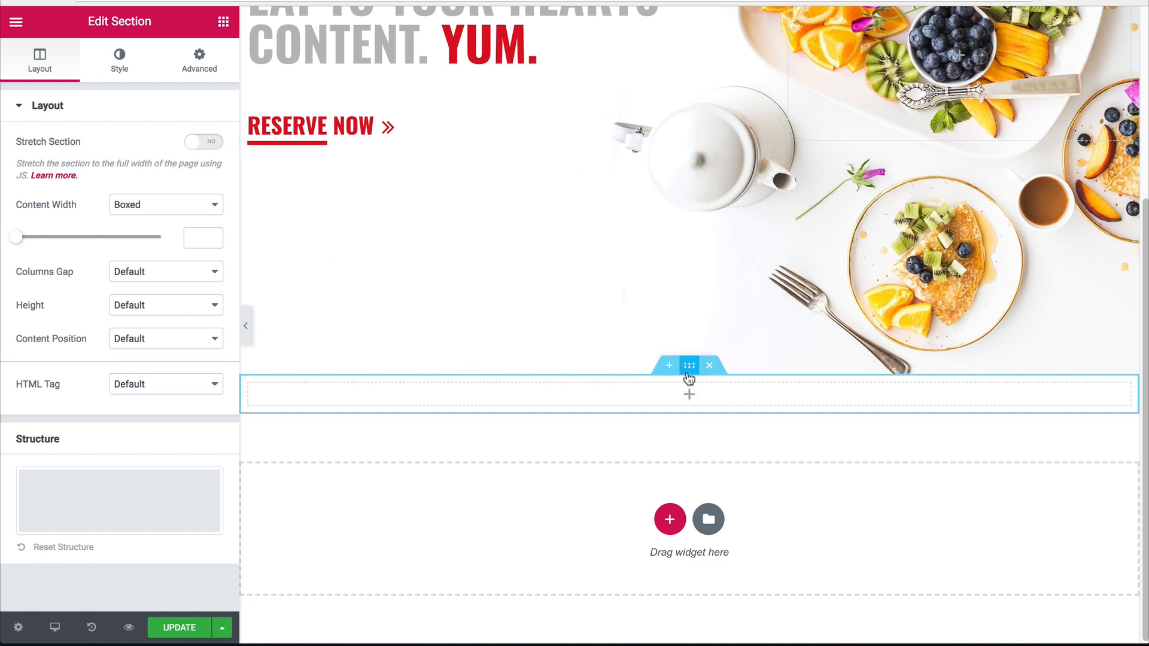
{"action": "left_click", "coordinate": [227, 64]}
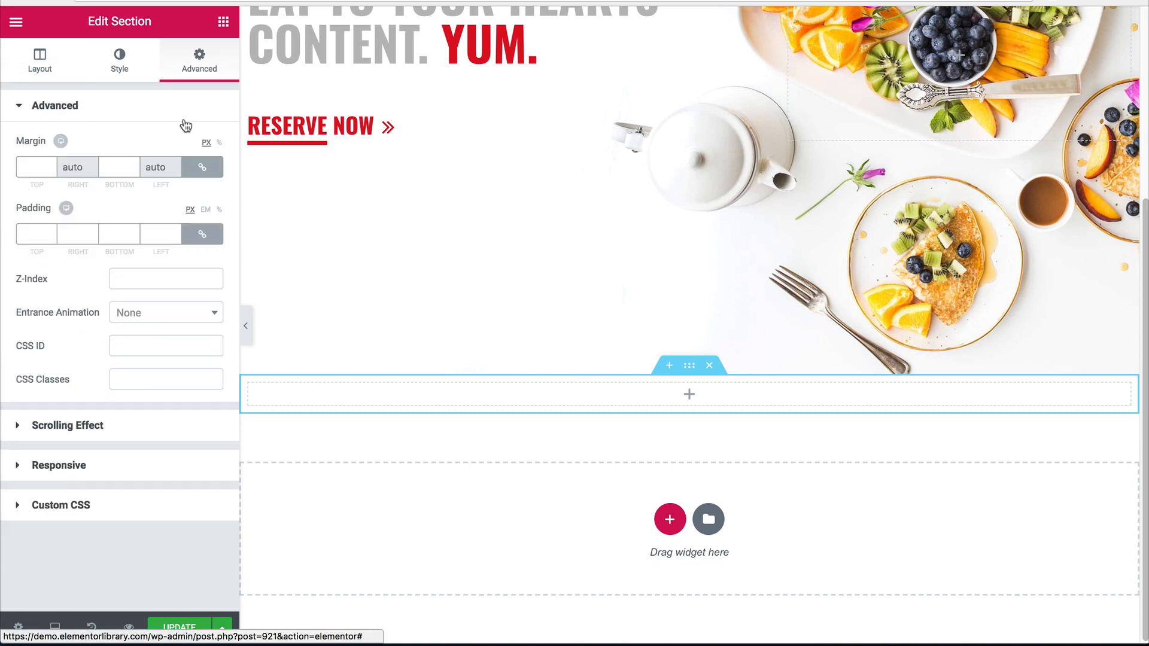
{"action": "left_click", "coordinate": [117, 166]}
{"action": "type", "text": "80"}
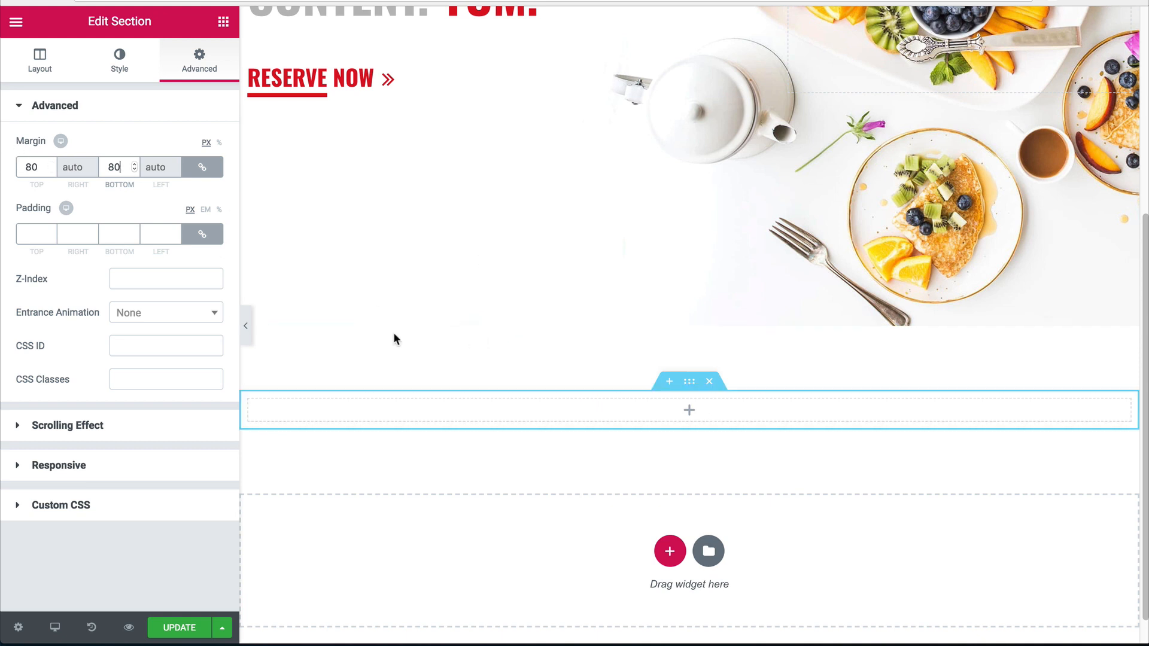
Drop a Columns widget into the section and duplicate a column to get three.
{"action": "scroll", "coordinate": [746, 323], "scroll_direction": "down", "scroll_amount": 1}
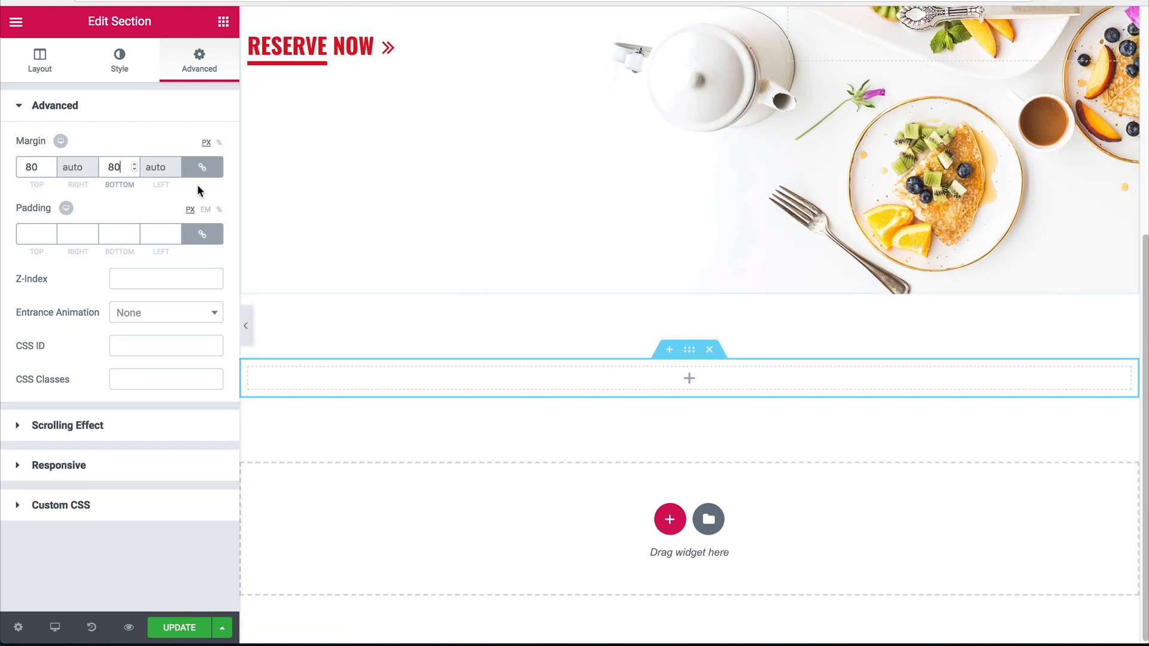
{"action": "left_click", "coordinate": [223, 22]}
{"action": "left_click_drag", "start_coordinate": [60, 158], "coordinate": [587, 377]}
{"action": "scroll", "coordinate": [539, 383], "scroll_direction": "down", "scroll_amount": 1}
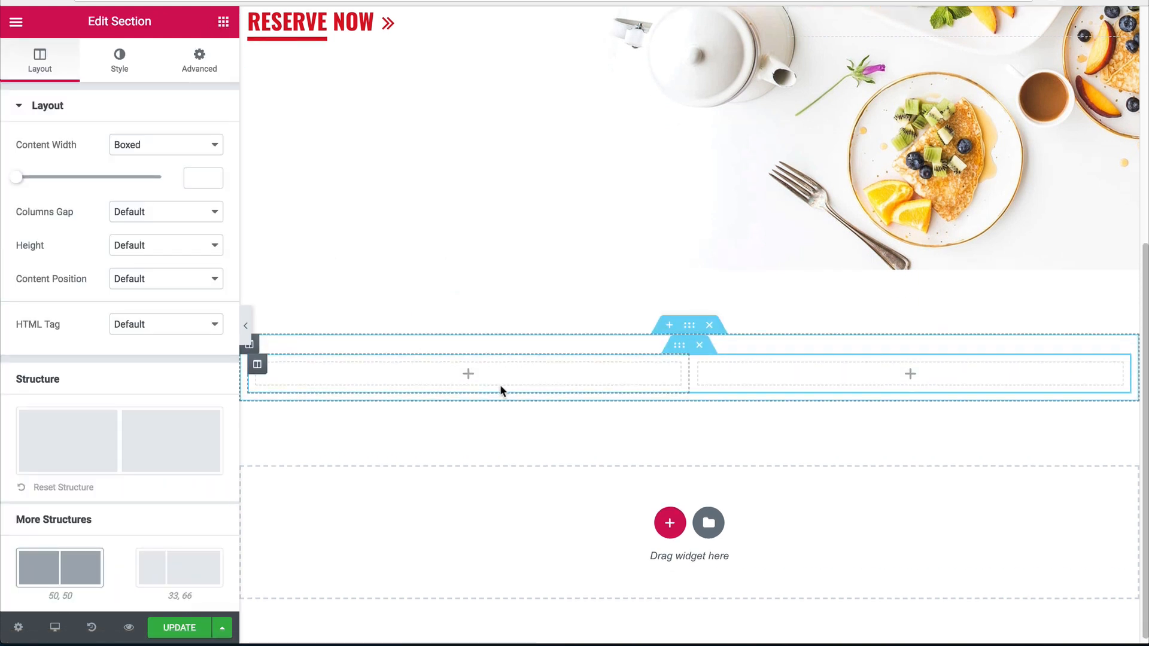
{"action": "right_click", "coordinate": [258, 373]}
{"action": "left_click", "coordinate": [294, 405]}
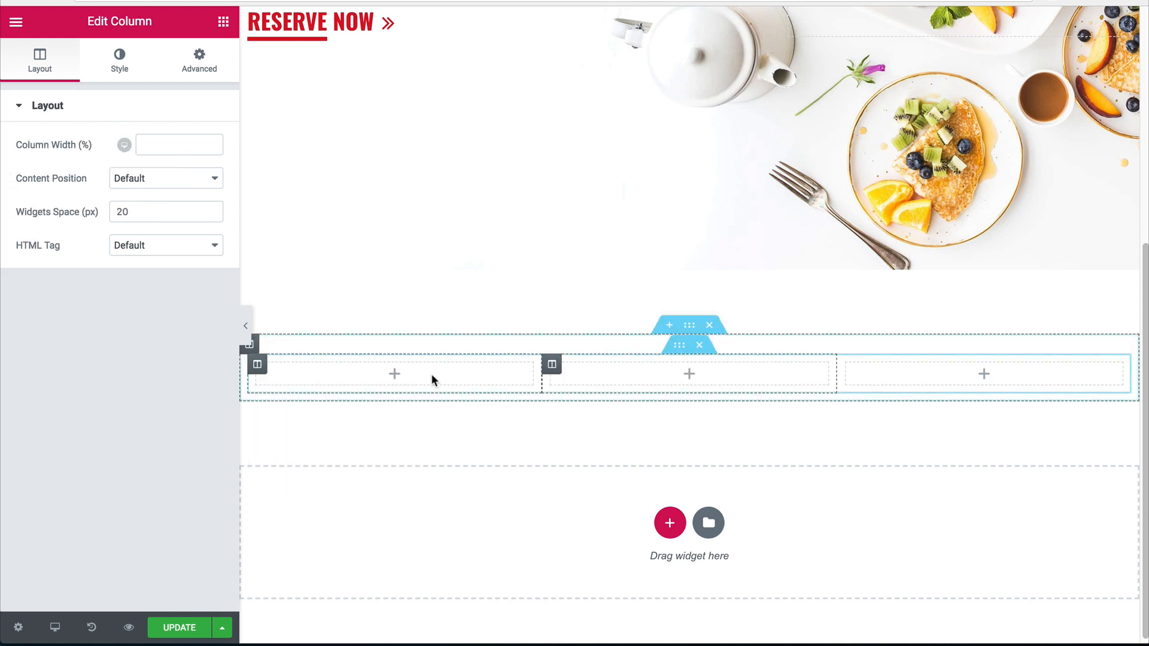
Add an Image Box to column one with image width 100 and no title.
{"action": "left_click", "coordinate": [223, 22]}
{"action": "scroll", "coordinate": [113, 329], "scroll_direction": "down", "scroll_amount": 10}
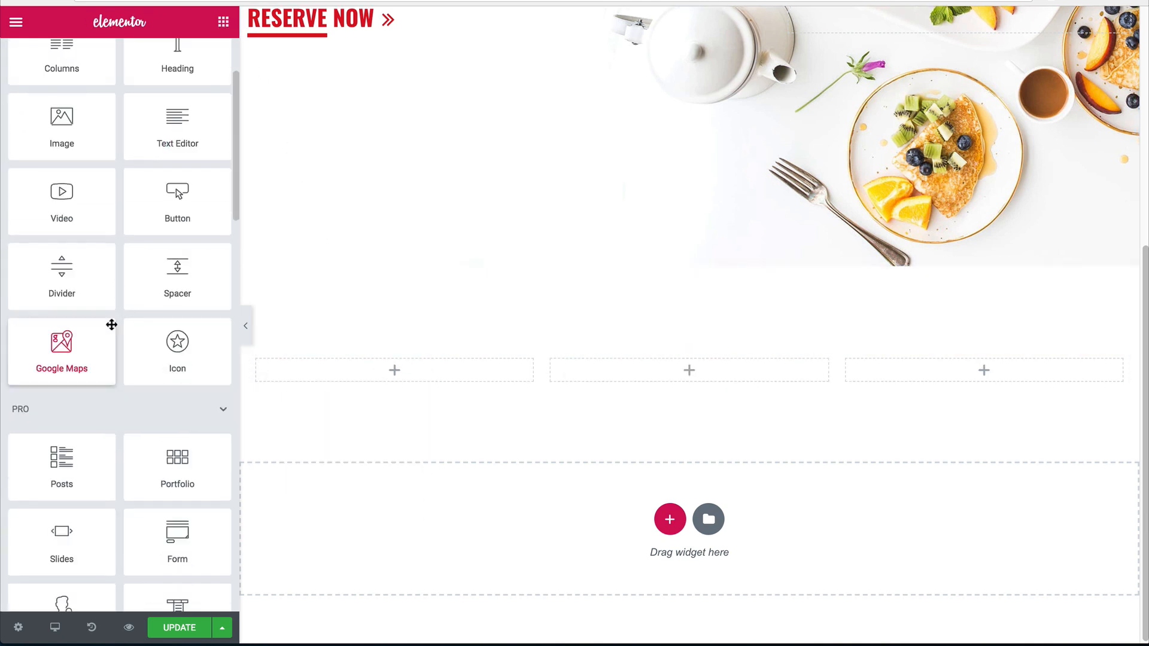
{"action": "scroll", "coordinate": [103, 323], "scroll_direction": "down", "scroll_amount": 4}
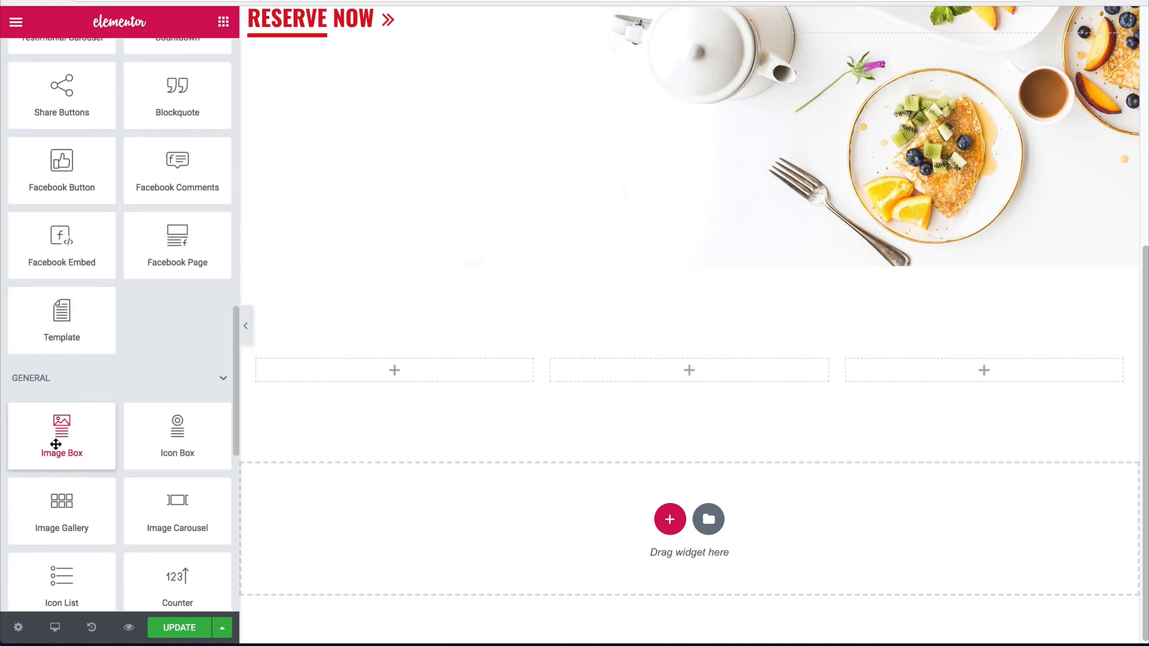
{"action": "left_click_drag", "start_coordinate": [54, 439], "coordinate": [365, 364]}
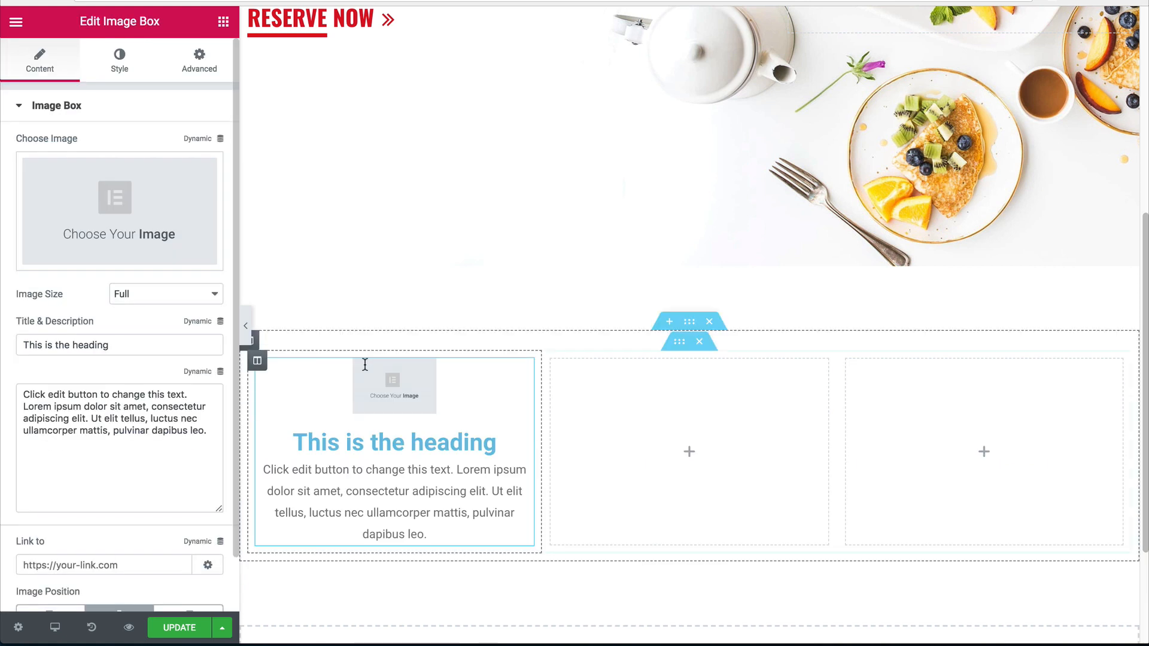
{"action": "left_click", "coordinate": [120, 60]}
{"action": "left_click_drag", "start_coordinate": [56, 225], "coordinate": [219, 231]}
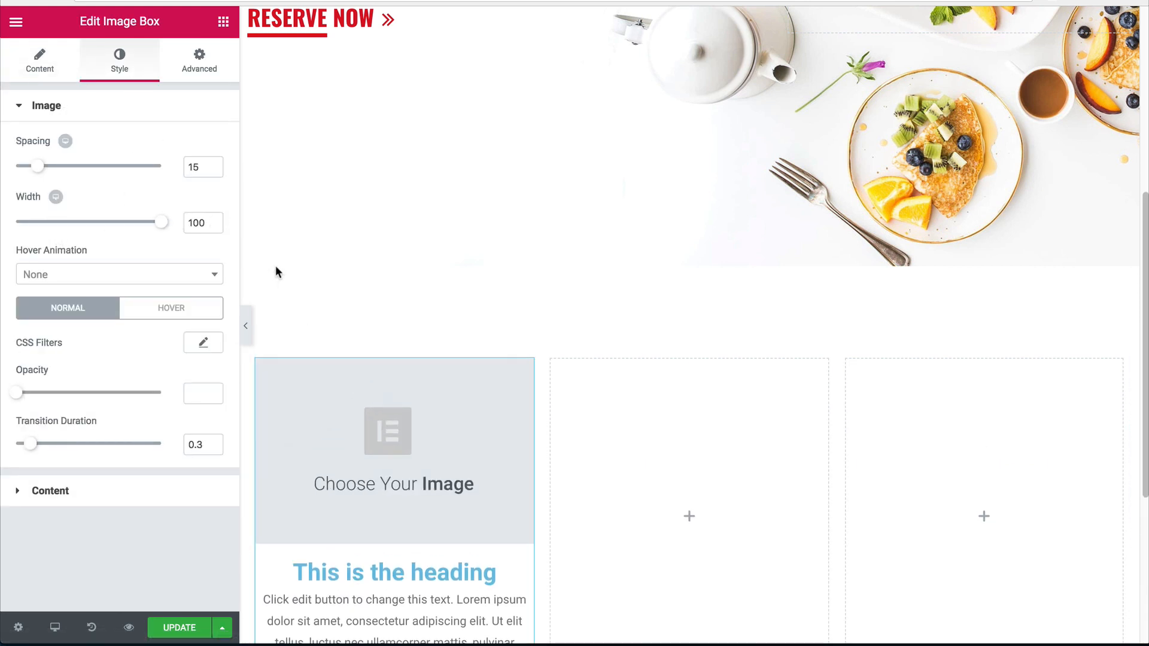
{"action": "scroll", "coordinate": [275, 272], "scroll_direction": "down", "scroll_amount": 3}
{"action": "left_click", "coordinate": [42, 63]}
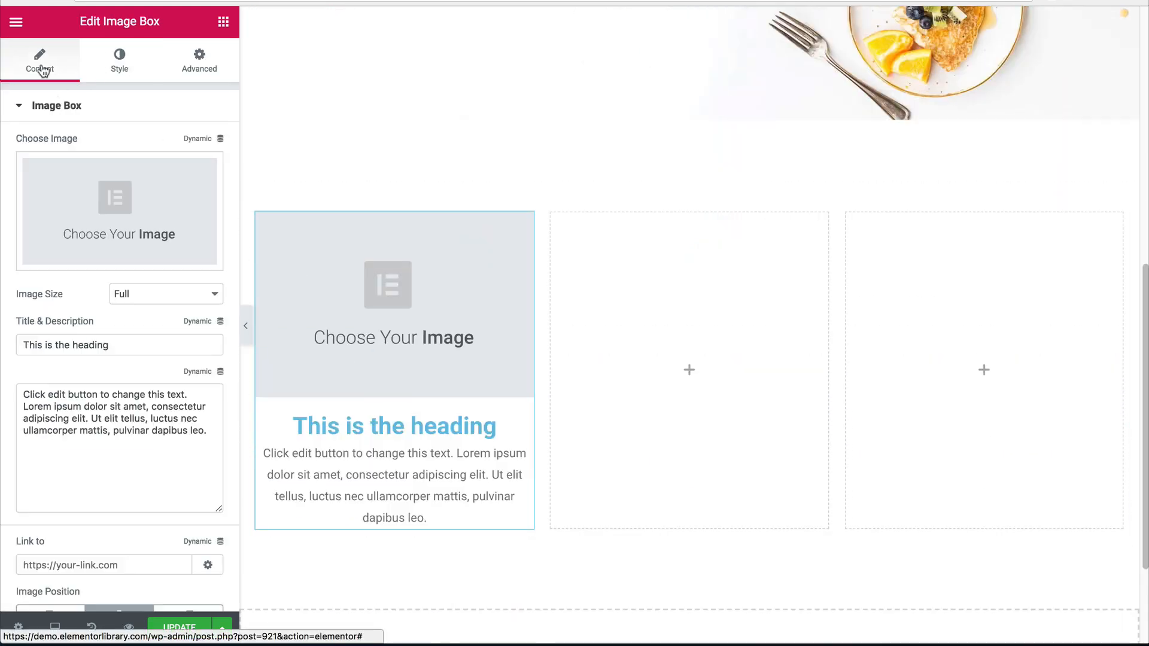
{"action": "left_click", "coordinate": [191, 466]}
{"action": "left_click_drag", "start_coordinate": [125, 345], "coordinate": [7, 344]}
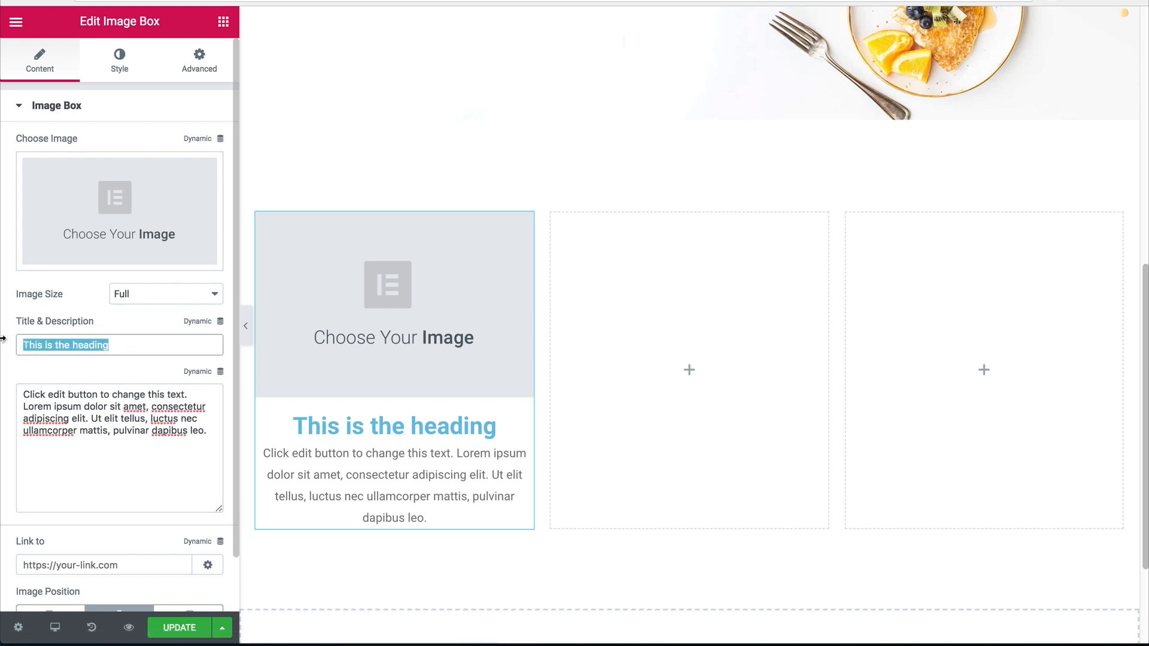
{"action": "key", "text": "BackSpace"}
Select the styled markup in the hero heading's title text.
{"action": "scroll", "coordinate": [530, 275], "scroll_direction": "up", "scroll_amount": 5}
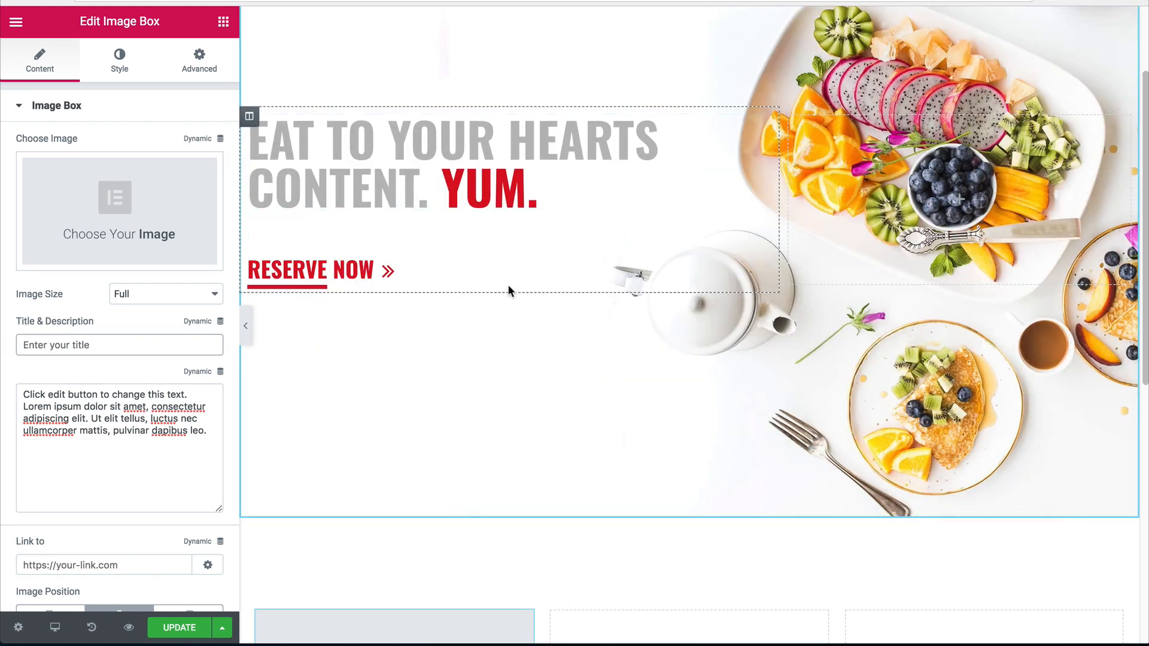
{"action": "left_click", "coordinate": [530, 219]}
{"action": "left_click", "coordinate": [191, 174]}
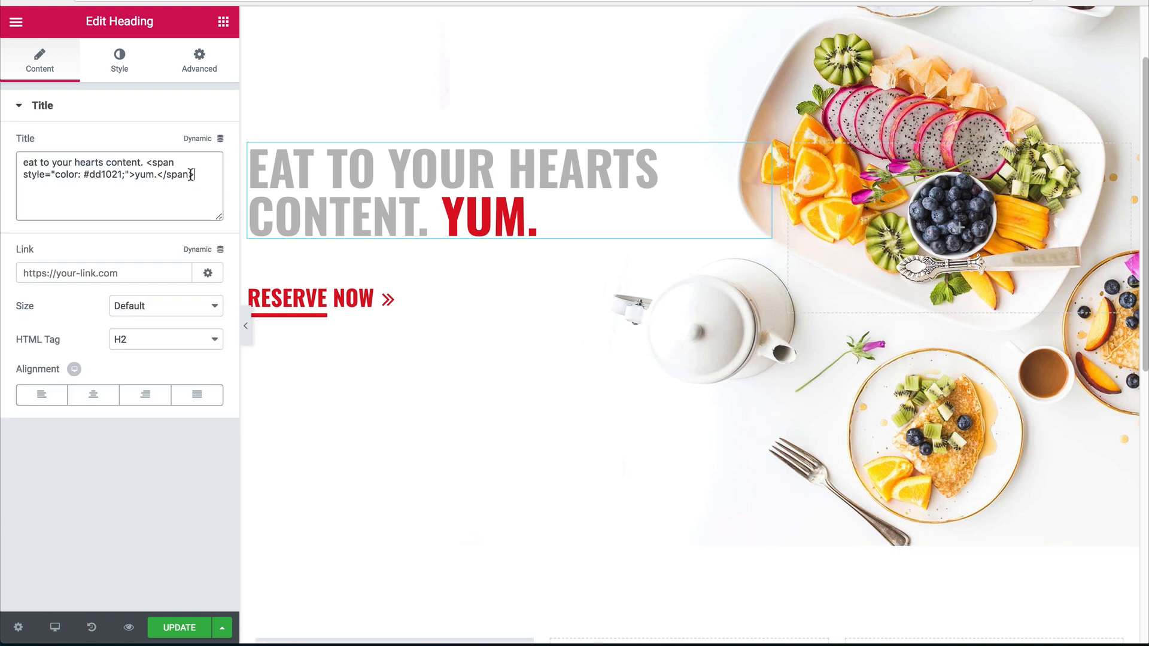
{"action": "left_click_drag", "start_coordinate": [190, 174], "coordinate": [148, 164]}
{"action": "scroll", "coordinate": [422, 278], "scroll_direction": "down", "scroll_amount": 9}
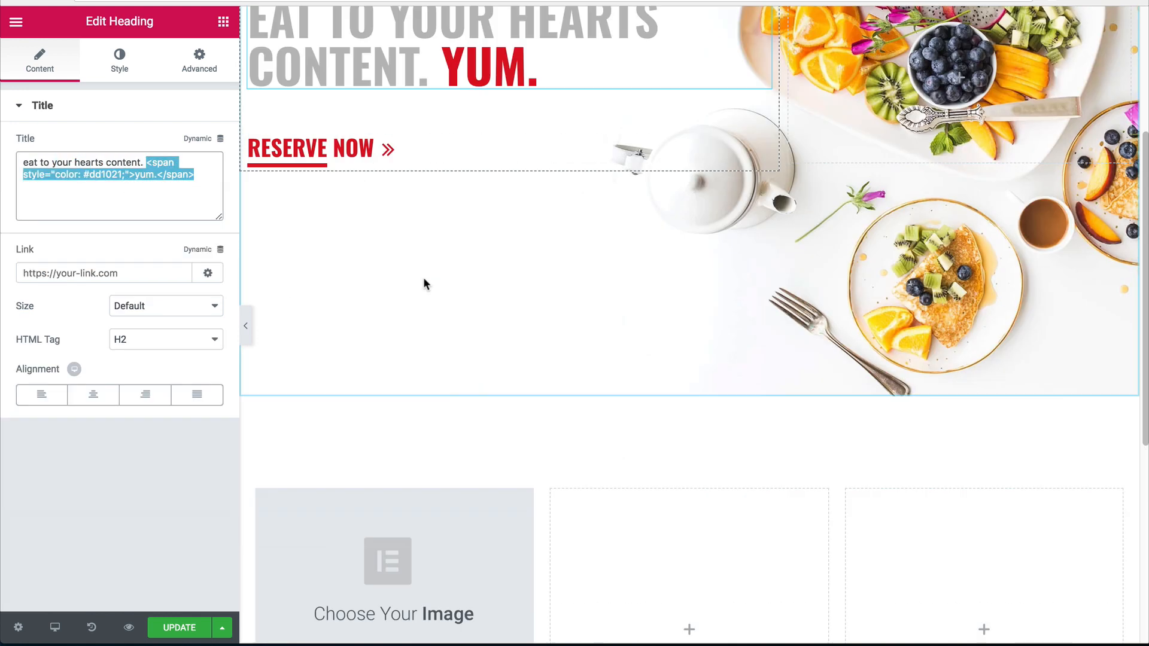
{"action": "scroll", "coordinate": [355, 323], "scroll_direction": "up", "scroll_amount": 10}
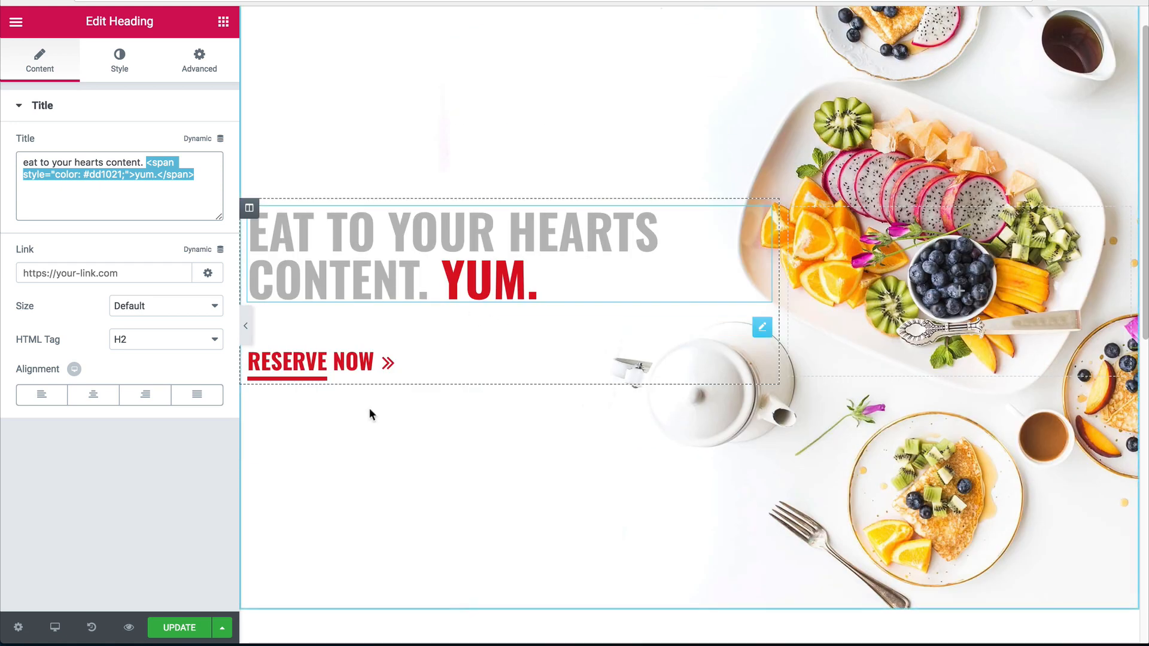
Paste the button's red-underline 'reserve' span markup into the image box description.
{"action": "left_click", "coordinate": [303, 370]}
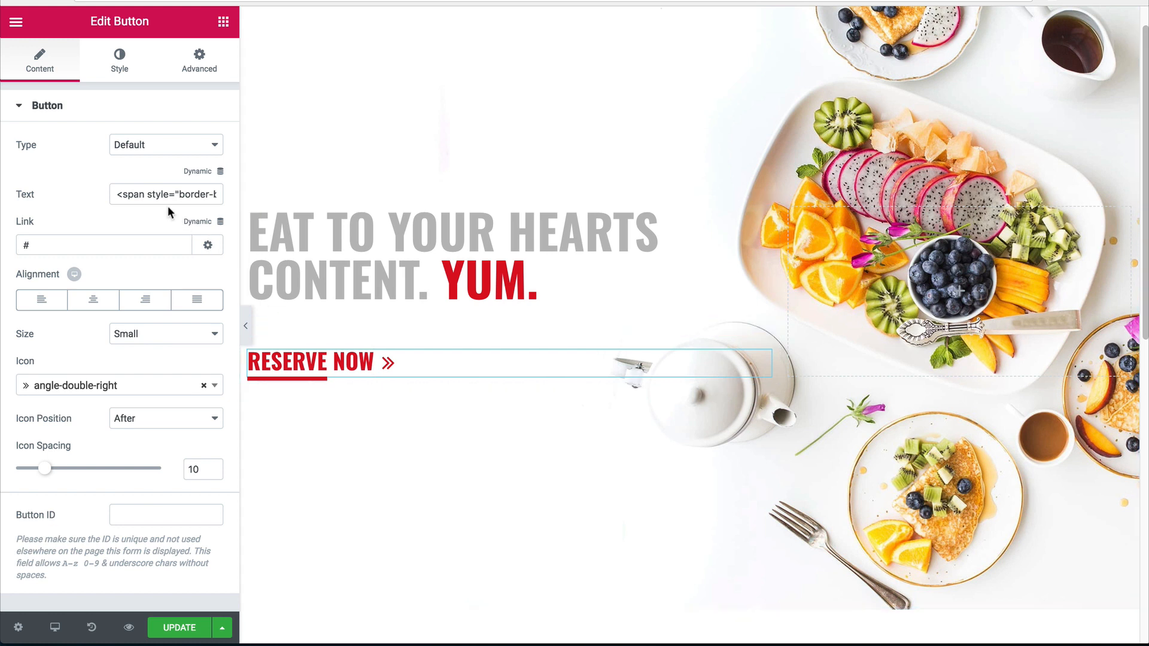
{"action": "left_click_drag", "start_coordinate": [119, 194], "coordinate": [189, 196]}
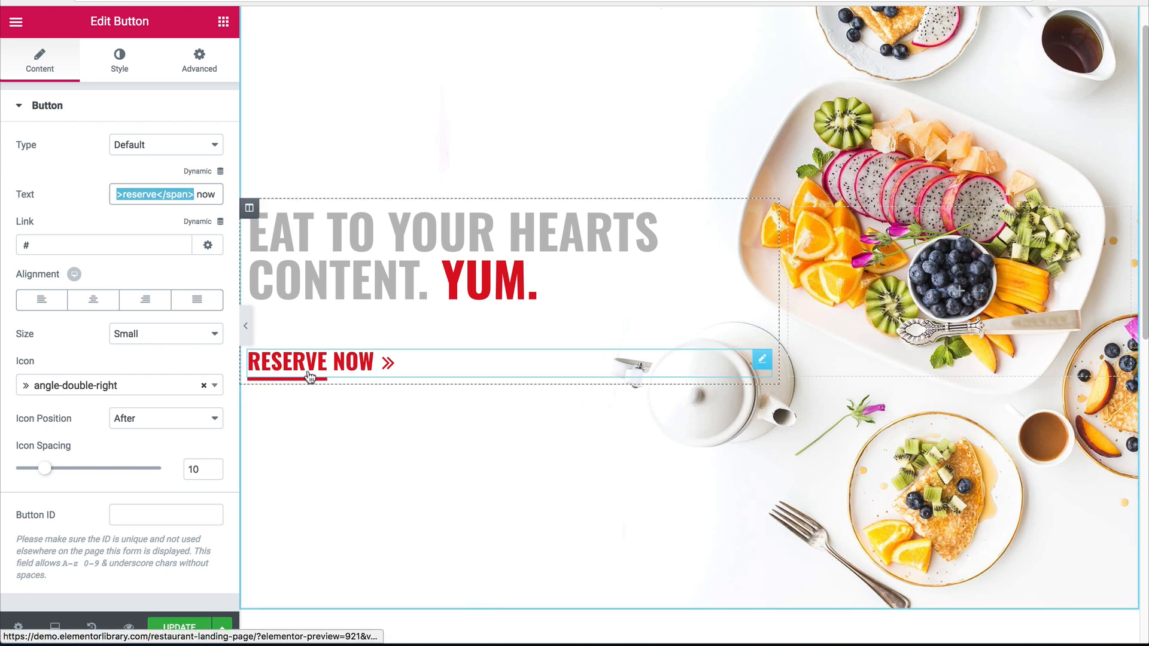
{"action": "scroll", "coordinate": [418, 403], "scroll_direction": "down", "scroll_amount": 5}
{"action": "scroll", "coordinate": [362, 470], "scroll_direction": "down", "scroll_amount": 3}
{"action": "left_click", "coordinate": [393, 416]}
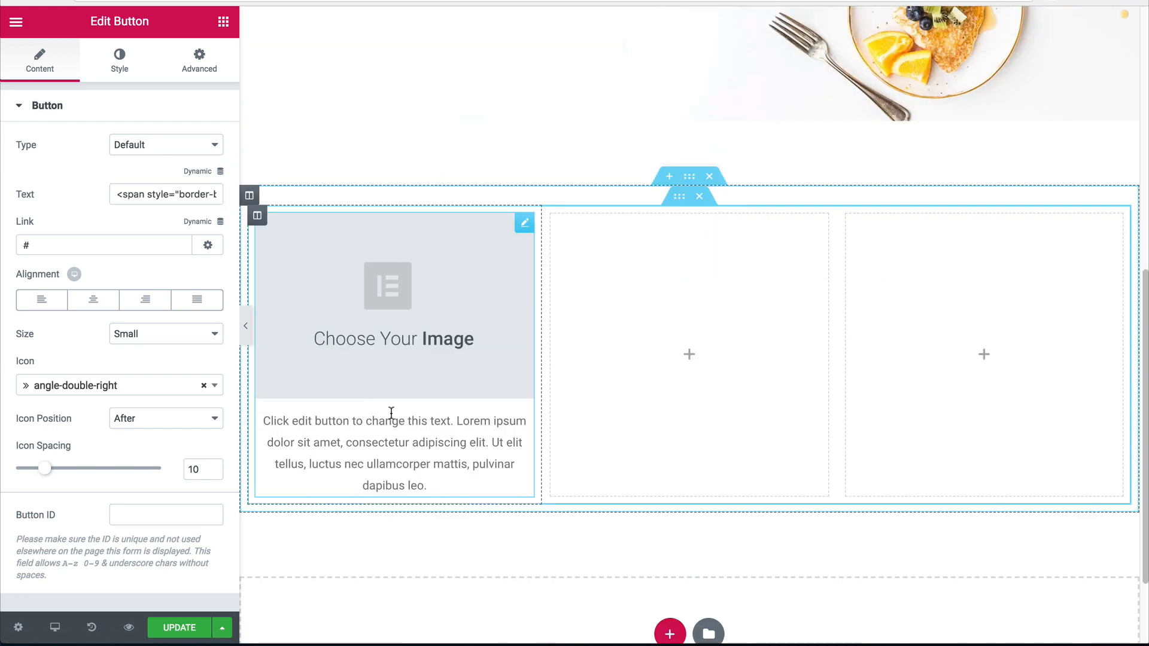
{"action": "triple_click", "coordinate": [135, 394]}
{"action": "type", "text": "<span style=\"border-bottom: 5px solid #dd1021;\">reserve</span>"}
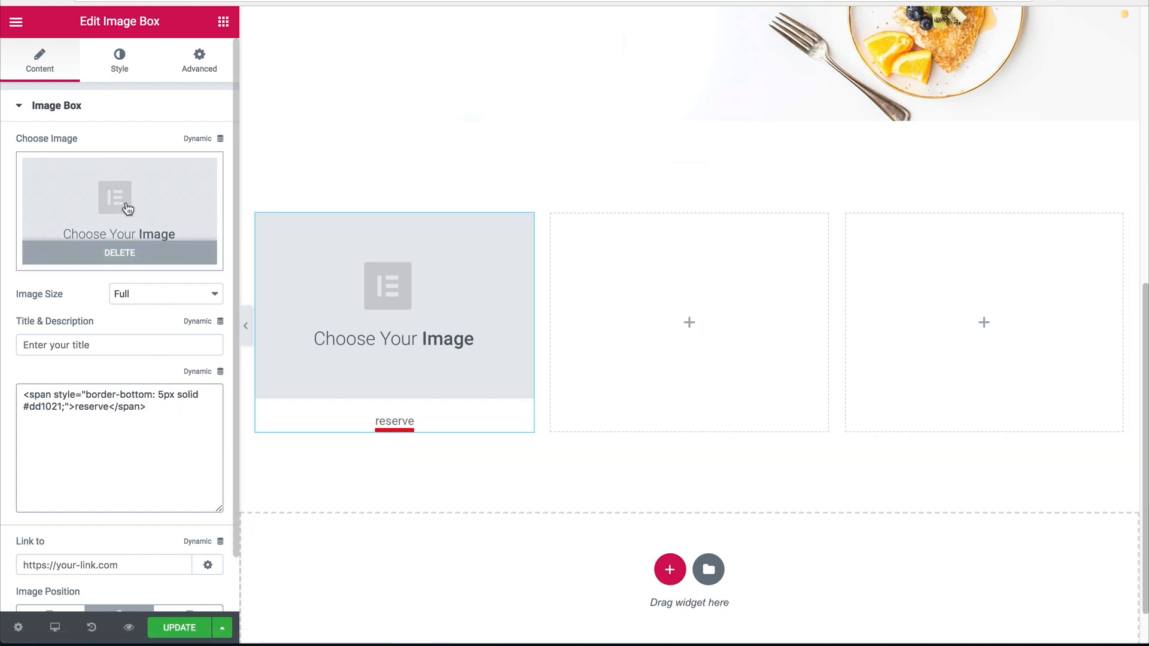
Insert the soup bowls photo and change the caption word to 'soups'.
{"action": "left_click", "coordinate": [129, 206]}
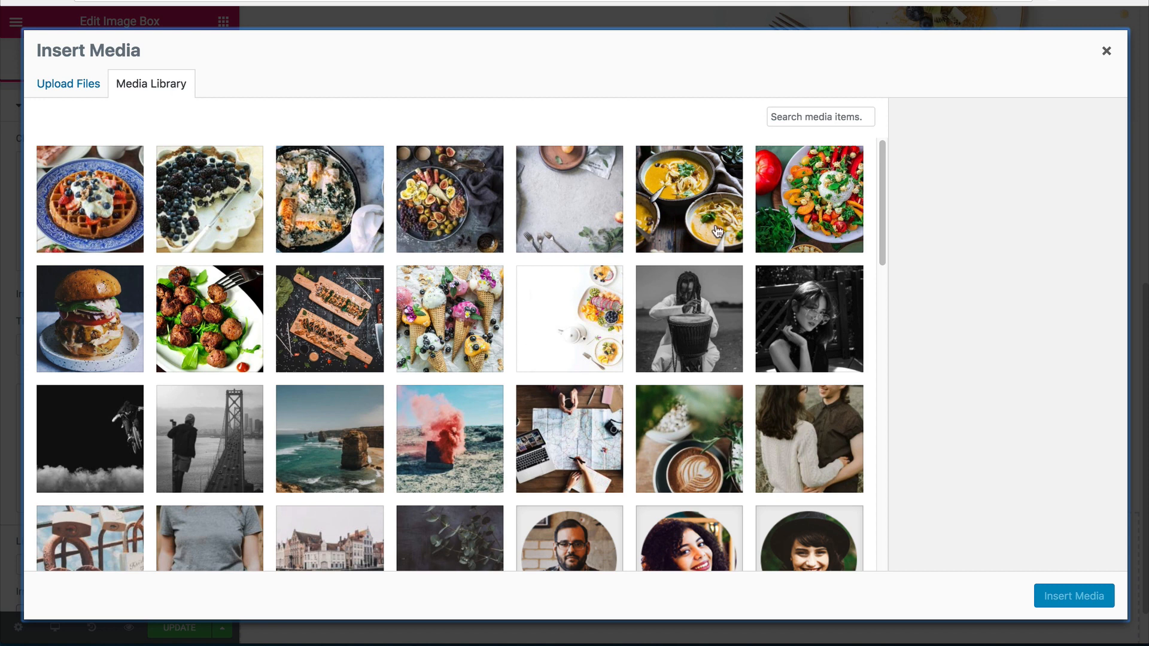
{"action": "left_click", "coordinate": [718, 230]}
{"action": "left_click", "coordinate": [1064, 605]}
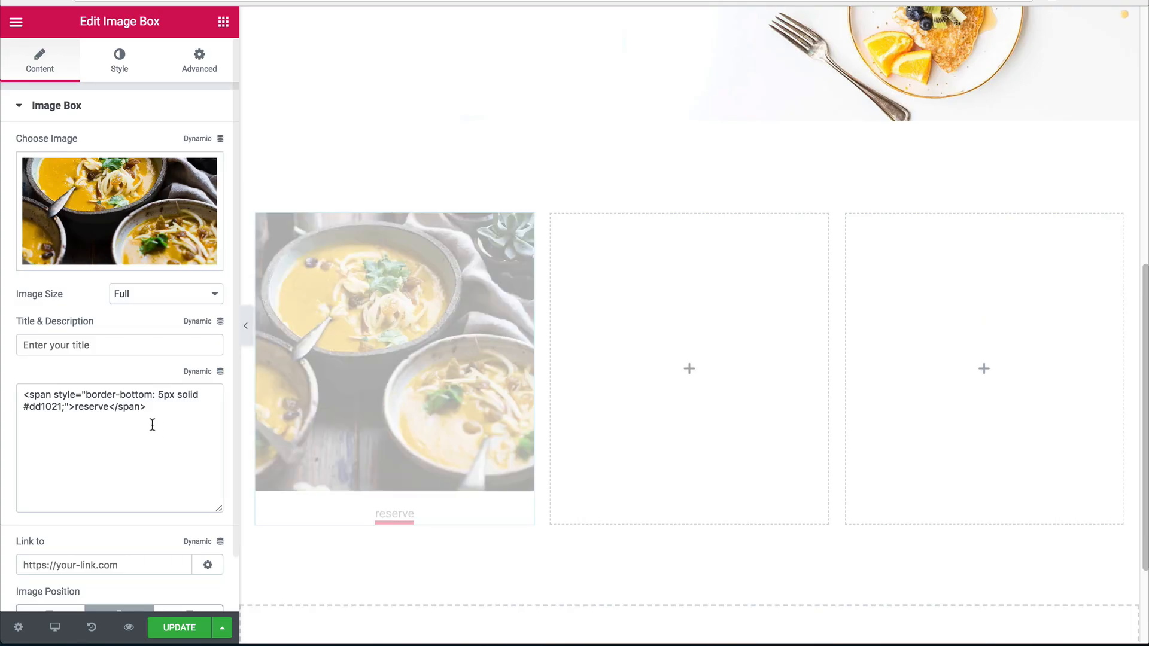
{"action": "double_click", "coordinate": [90, 406]}
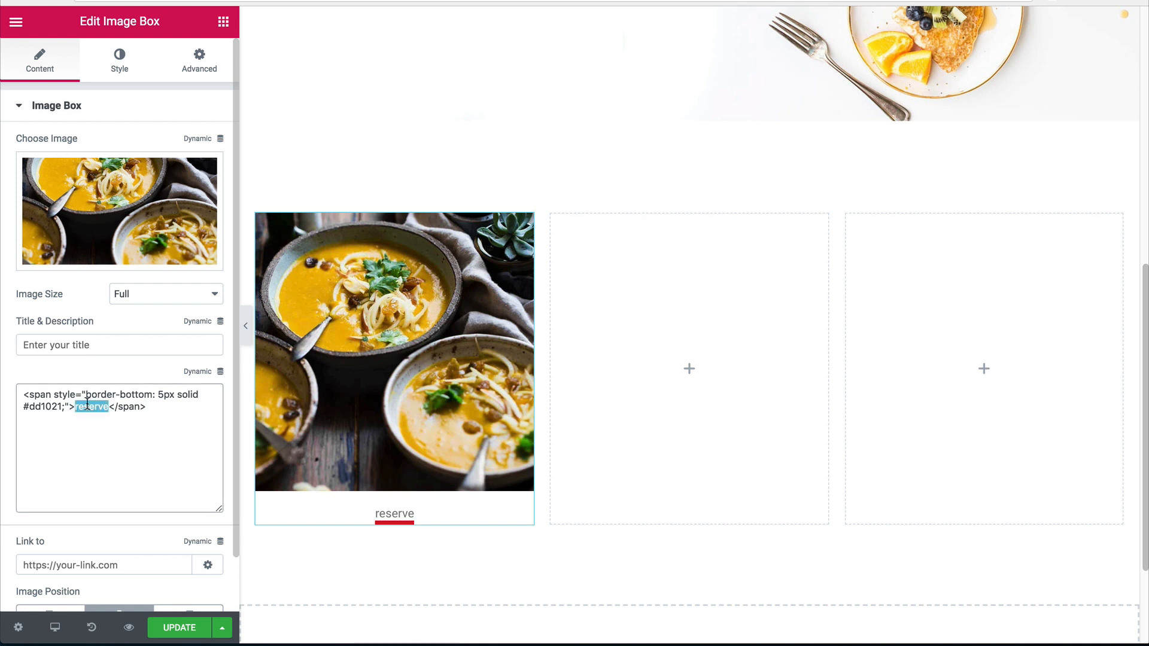
{"action": "type", "text": "sou"}
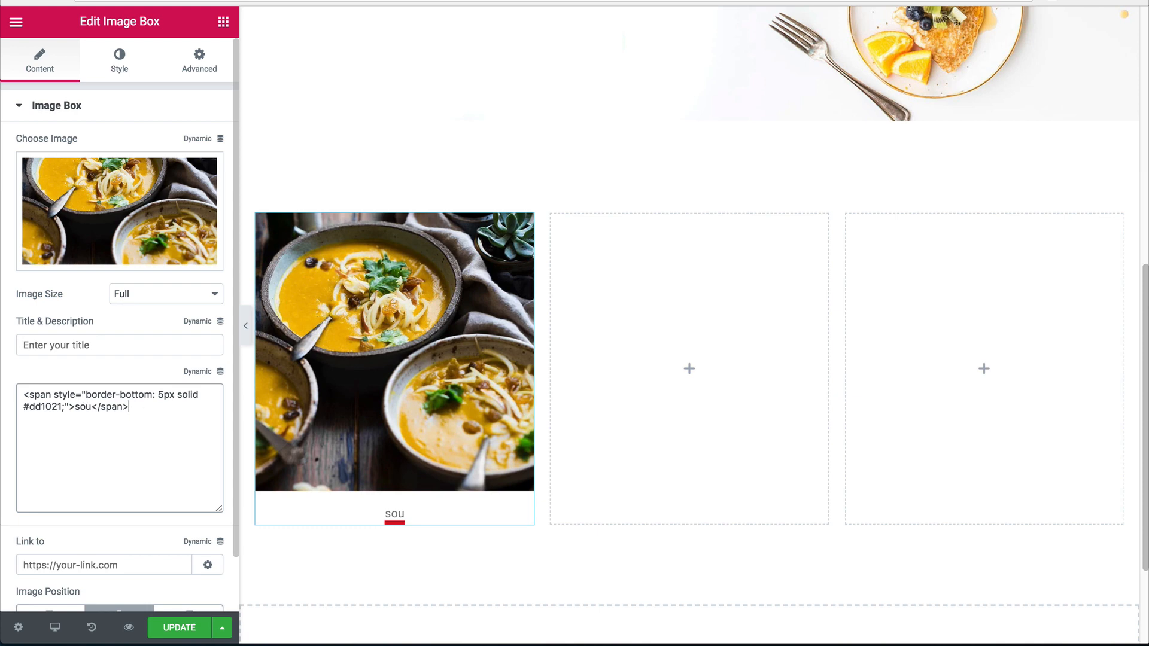
{"action": "type", "text": "ps"}
Copy the hero heading widget and paste its style onto the soup image box.
{"action": "left_click", "coordinate": [120, 59]}
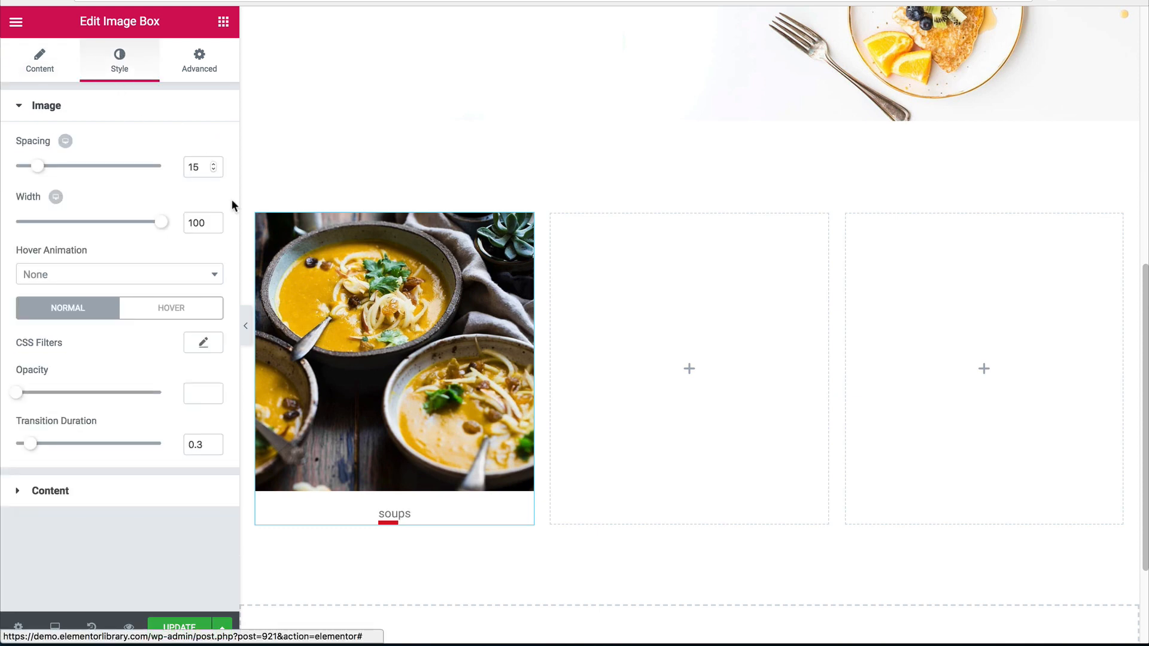
{"action": "scroll", "coordinate": [529, 340], "scroll_direction": "up", "scroll_amount": 5}
{"action": "scroll", "coordinate": [525, 319], "scroll_direction": "down", "scroll_amount": 1}
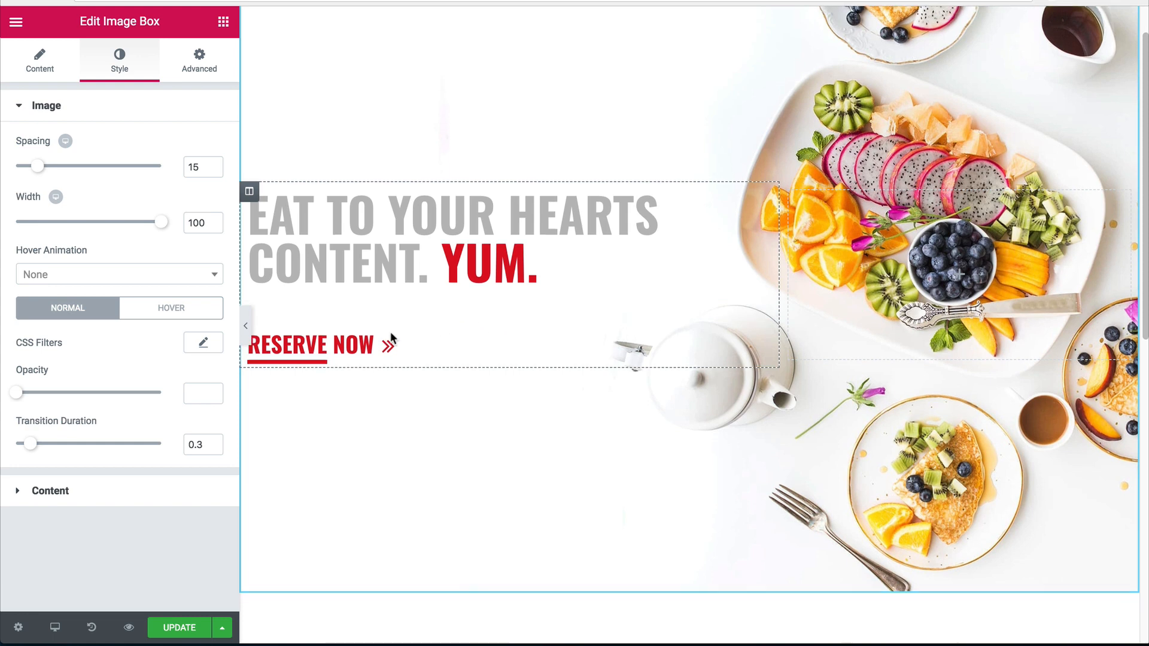
{"action": "right_click", "coordinate": [389, 250]}
{"action": "left_click", "coordinate": [414, 326]}
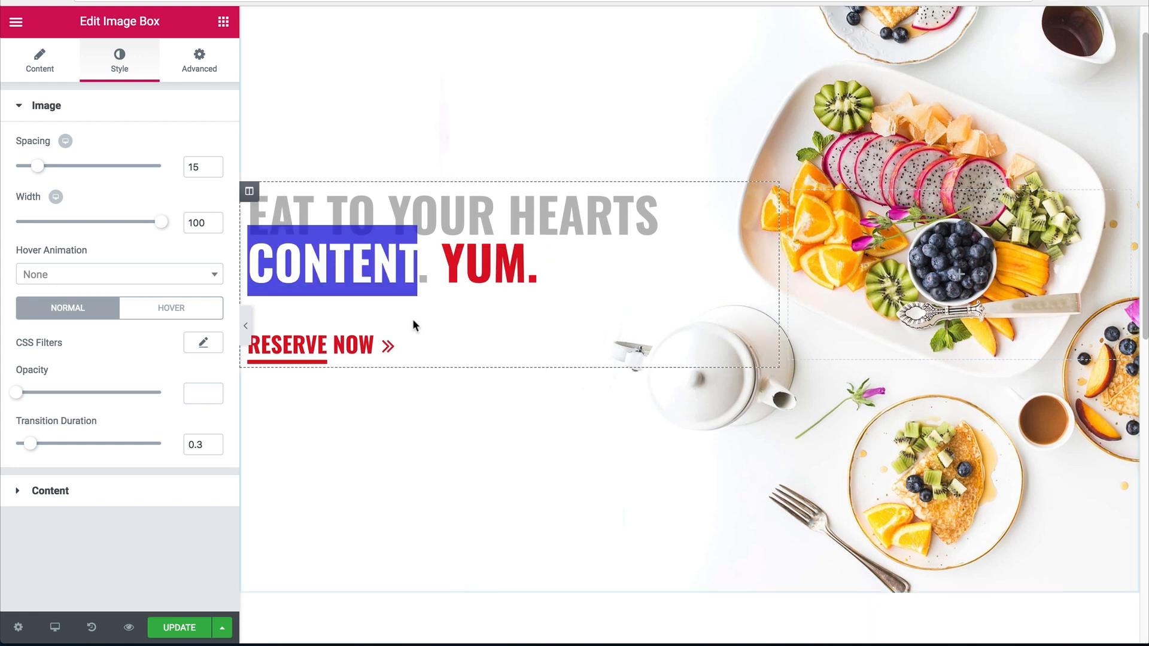
{"action": "scroll", "coordinate": [406, 323], "scroll_direction": "down", "scroll_amount": 10}
{"action": "right_click", "coordinate": [395, 412]}
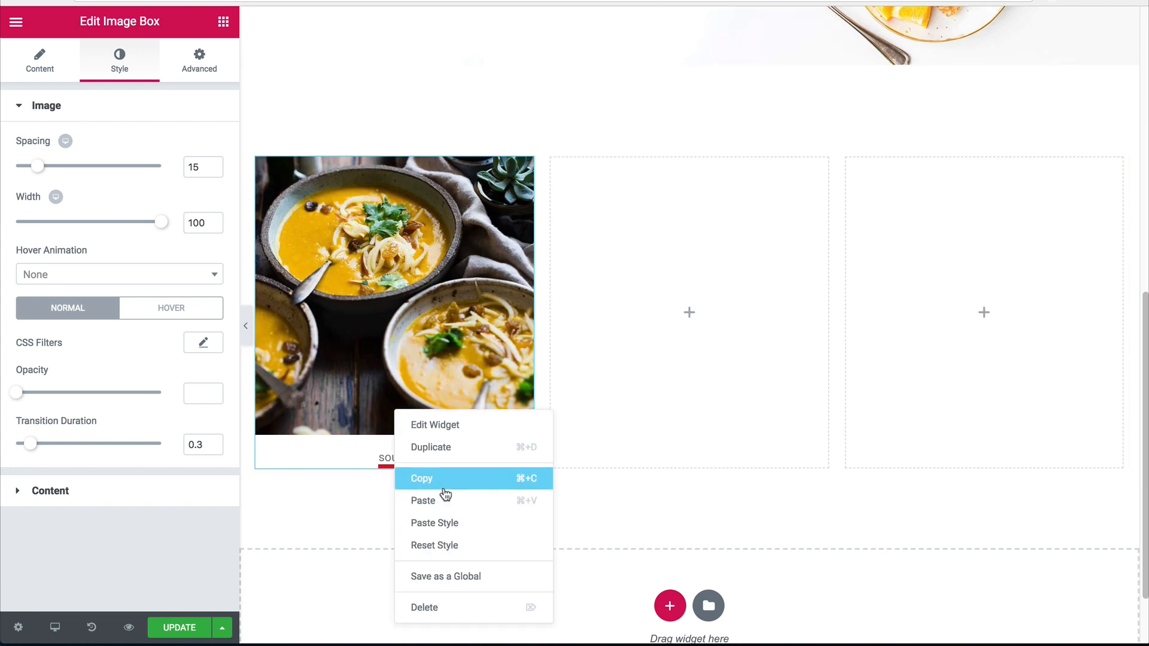
{"action": "left_click", "coordinate": [443, 523]}
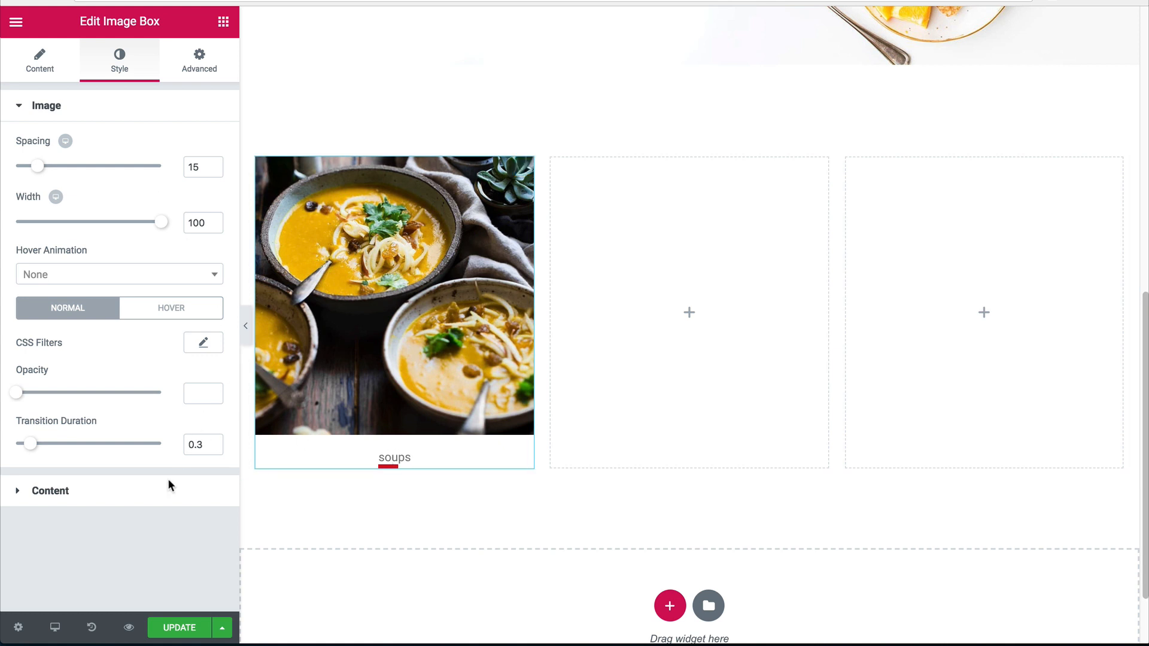
Set the image box description colour to dark grey #474747.
{"action": "left_click", "coordinate": [140, 492]}
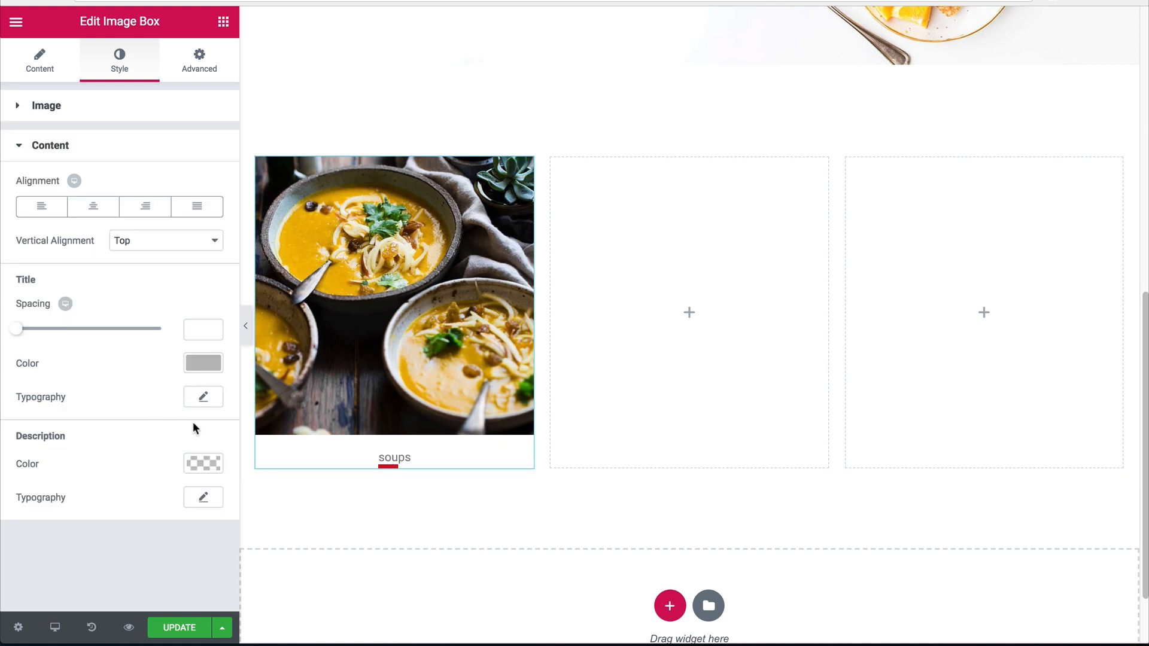
{"action": "left_click", "coordinate": [201, 470]}
{"action": "scroll", "coordinate": [127, 328], "scroll_direction": "down", "scroll_amount": 2}
{"action": "left_click_drag", "start_coordinate": [38, 520], "coordinate": [2, 527]}
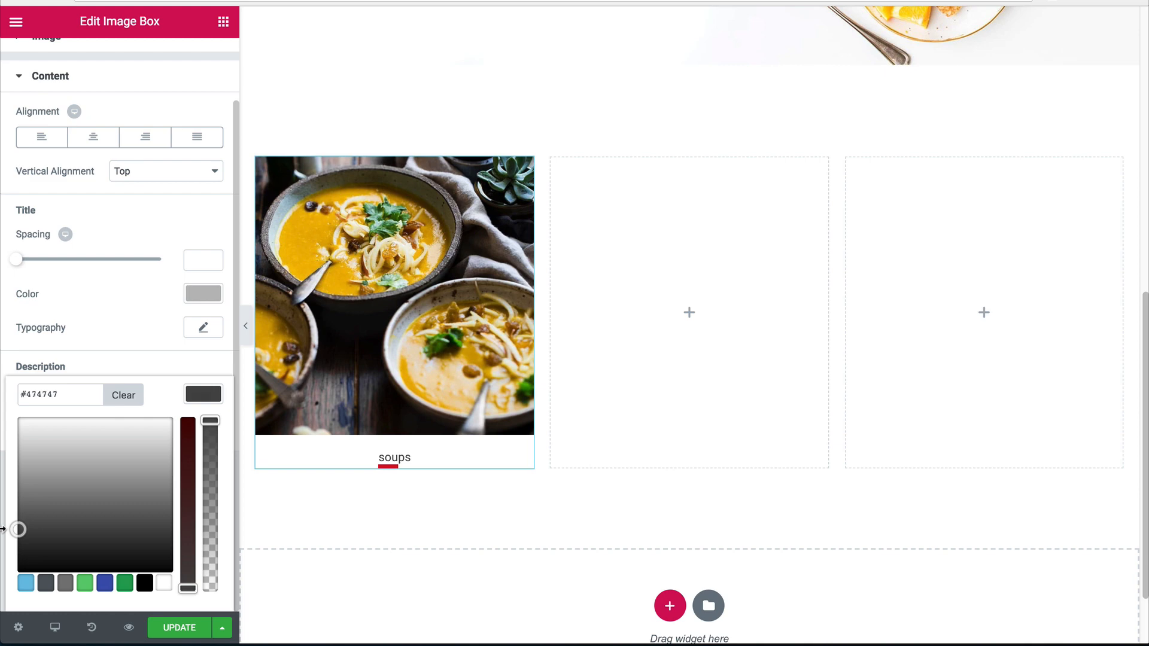
{"action": "left_click", "coordinate": [170, 329]}
{"action": "left_click", "coordinate": [202, 429]}
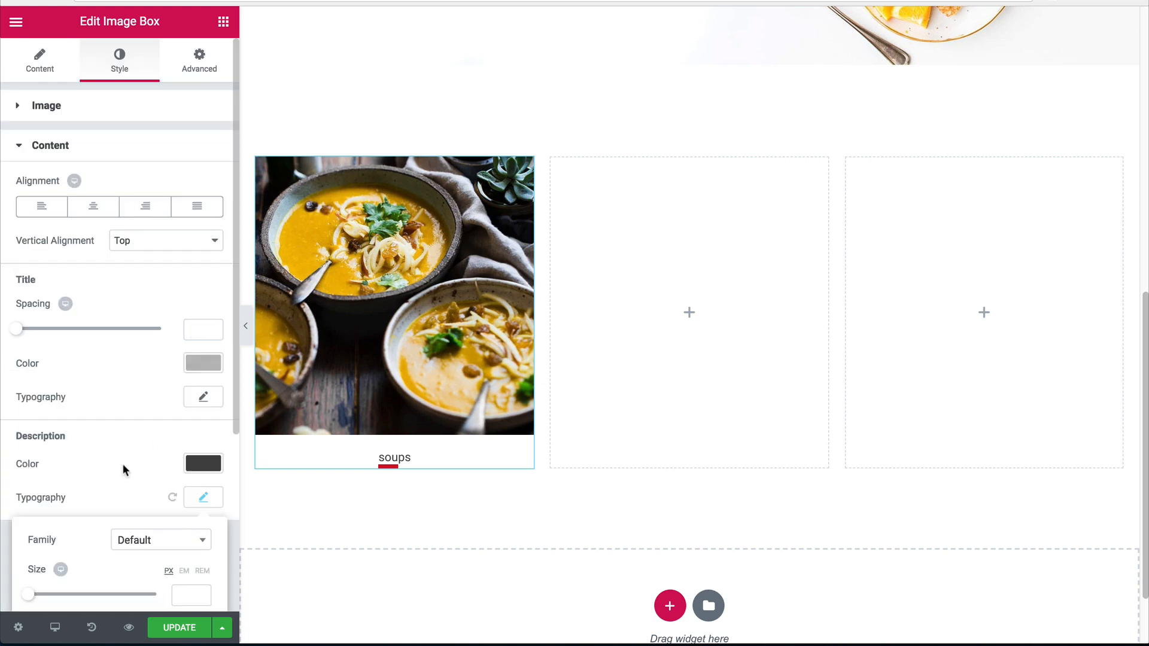
{"action": "scroll", "coordinate": [435, 365], "scroll_direction": "up", "scroll_amount": 10}
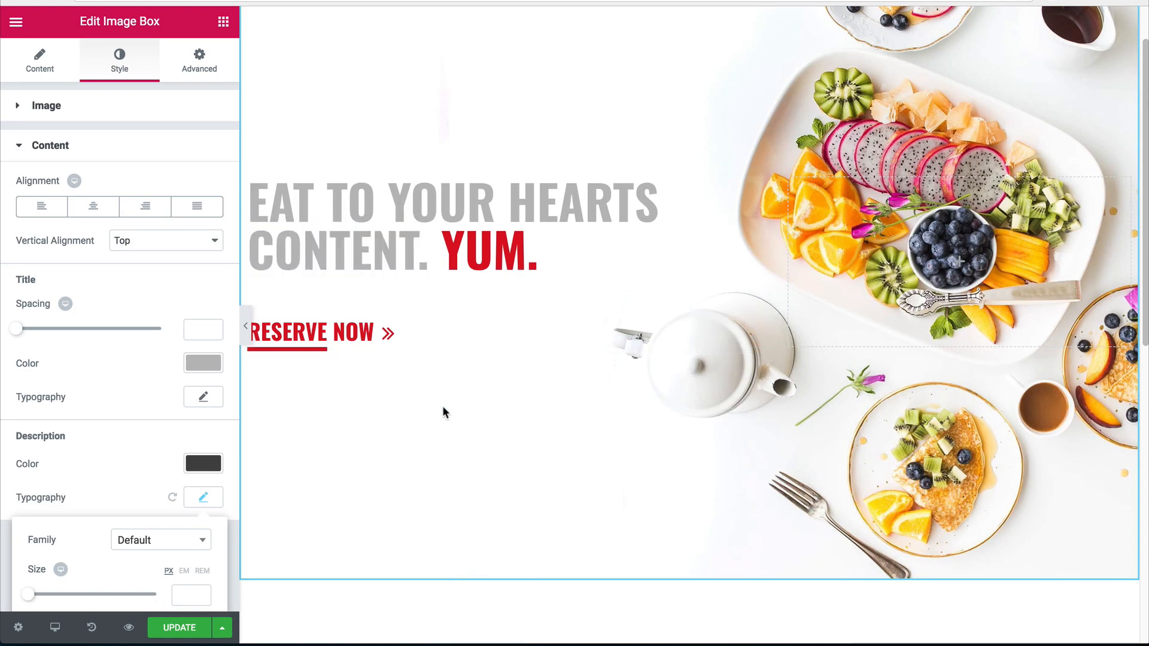
Set the RESERVE NOW button's font family to Open Sans Condensed.
{"action": "left_click", "coordinate": [443, 413]}
{"action": "left_click", "coordinate": [252, 334]}
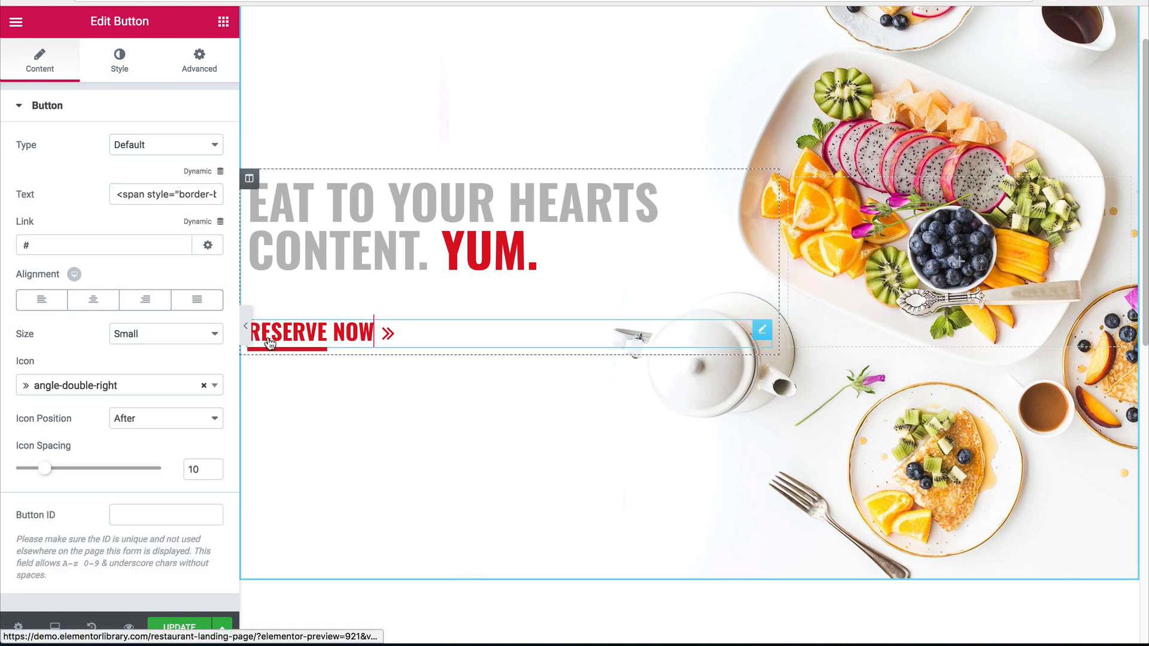
{"action": "left_click", "coordinate": [119, 59]}
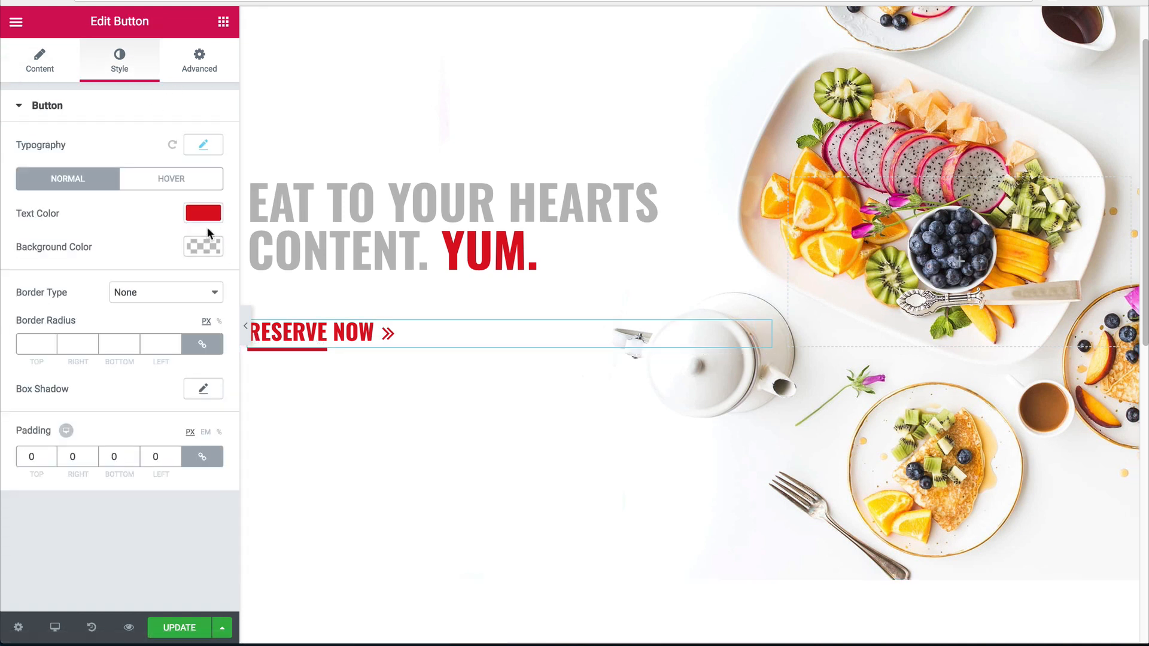
{"action": "left_click", "coordinate": [200, 146]}
{"action": "left_click", "coordinate": [132, 188]}
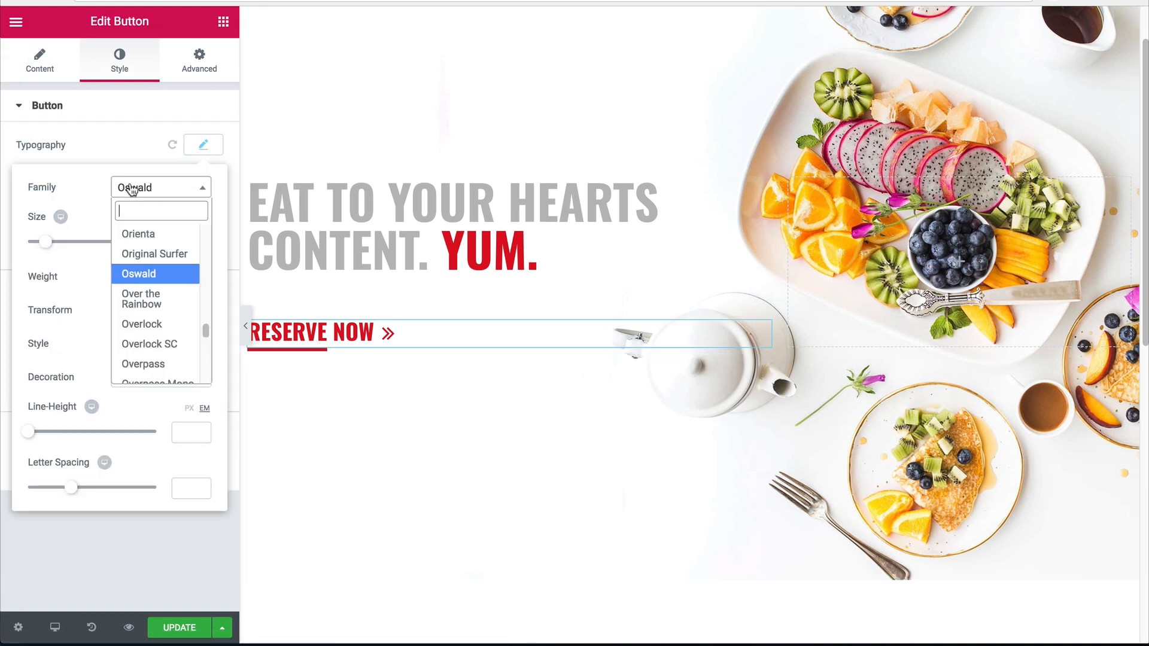
{"action": "type", "text": "open"}
{"action": "key", "text": "Down"}
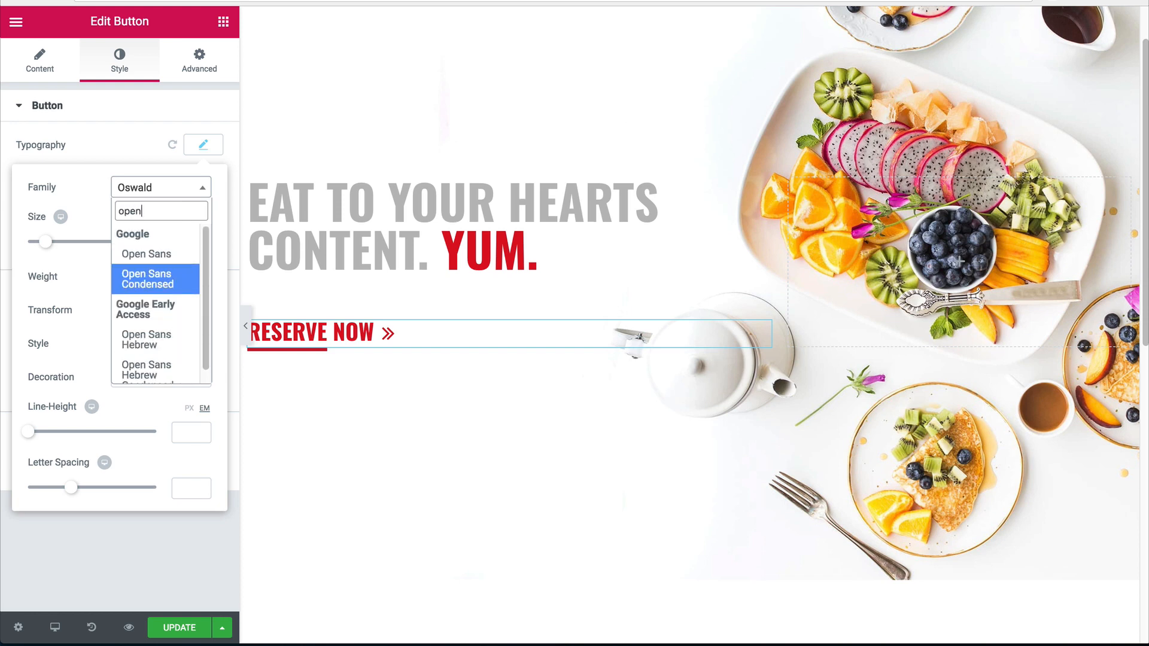
{"action": "key", "text": "Return"}
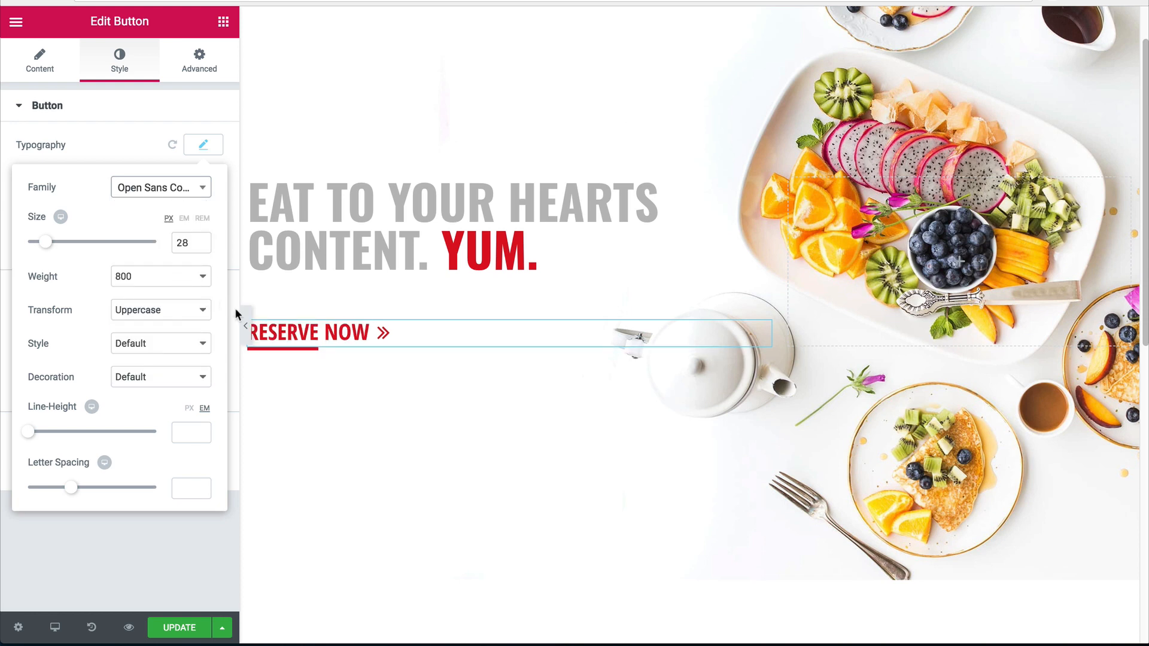
Preview the hero full-width with the new button font, then return to the editor.
{"action": "left_click", "coordinate": [246, 325]}
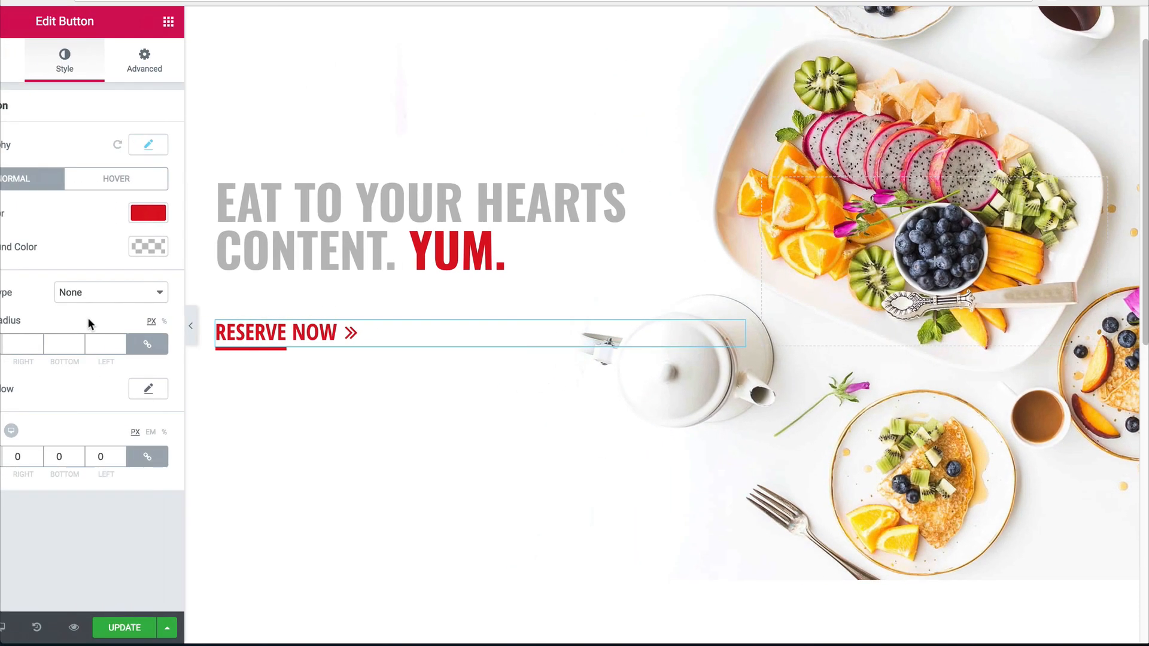
{"action": "left_click", "coordinate": [6, 325]}
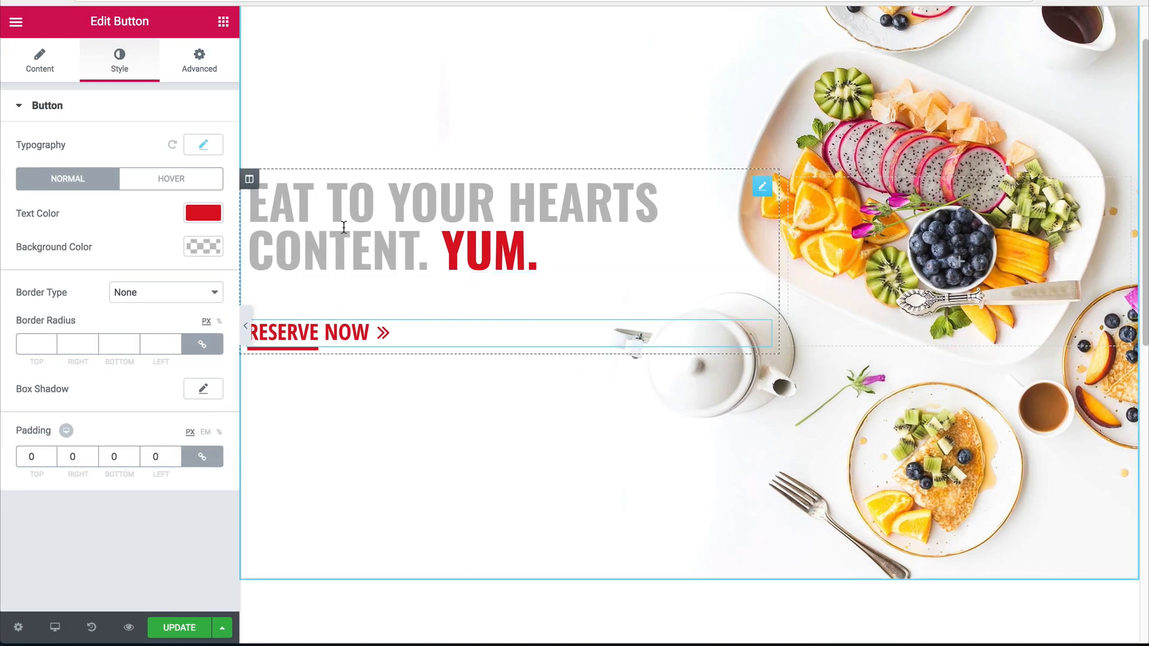
{"action": "left_click", "coordinate": [245, 325]}
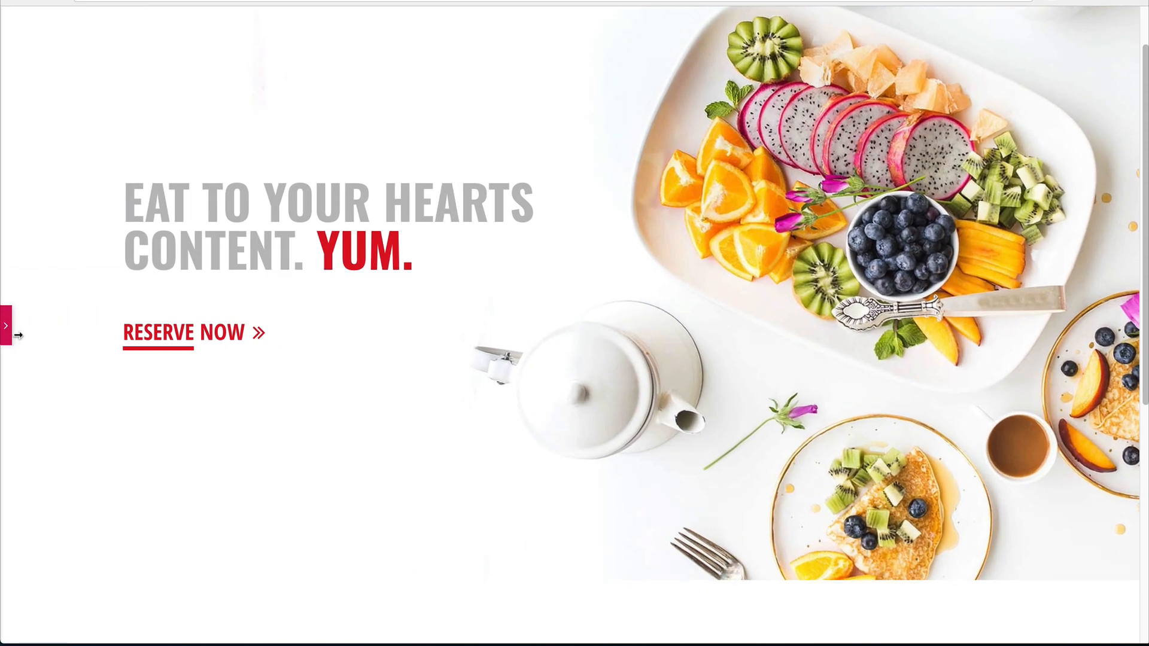
{"action": "left_click", "coordinate": [6, 325]}
{"action": "scroll", "coordinate": [383, 281], "scroll_direction": "down", "scroll_amount": 7}
{"action": "scroll", "coordinate": [358, 251], "scroll_direction": "up", "scroll_amount": 5}
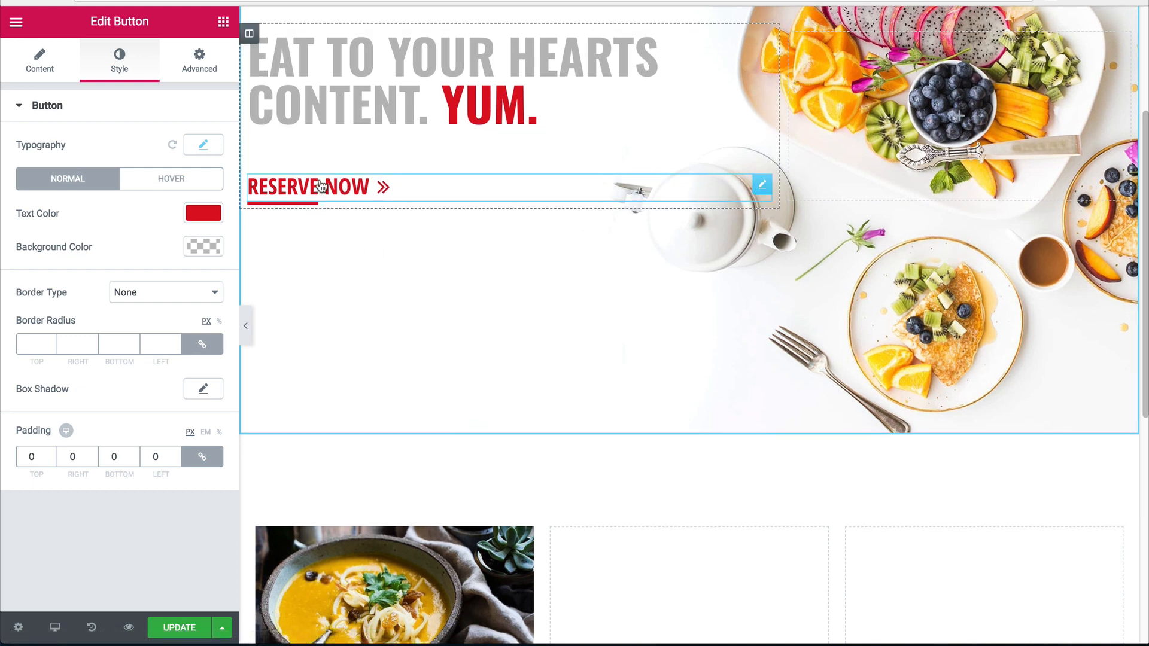
{"action": "scroll", "coordinate": [320, 186], "scroll_direction": "down", "scroll_amount": 7}
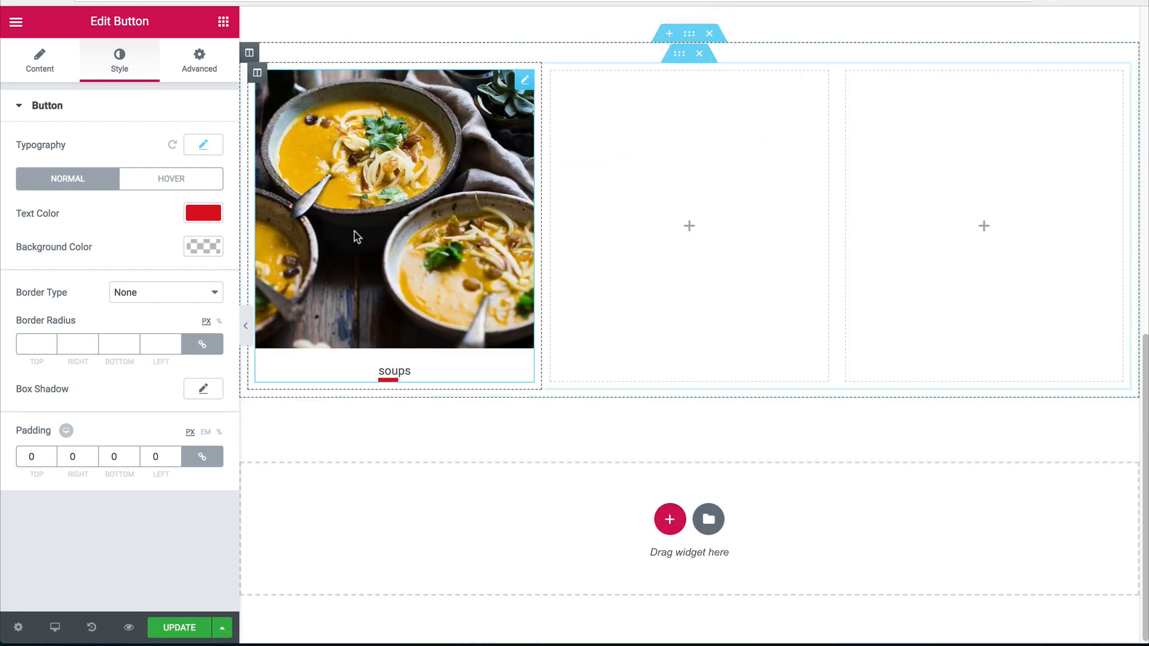
Set the soup image box's caption font family to Open Sans Condensed.
{"action": "left_click", "coordinate": [395, 282]}
{"action": "left_click", "coordinate": [127, 76]}
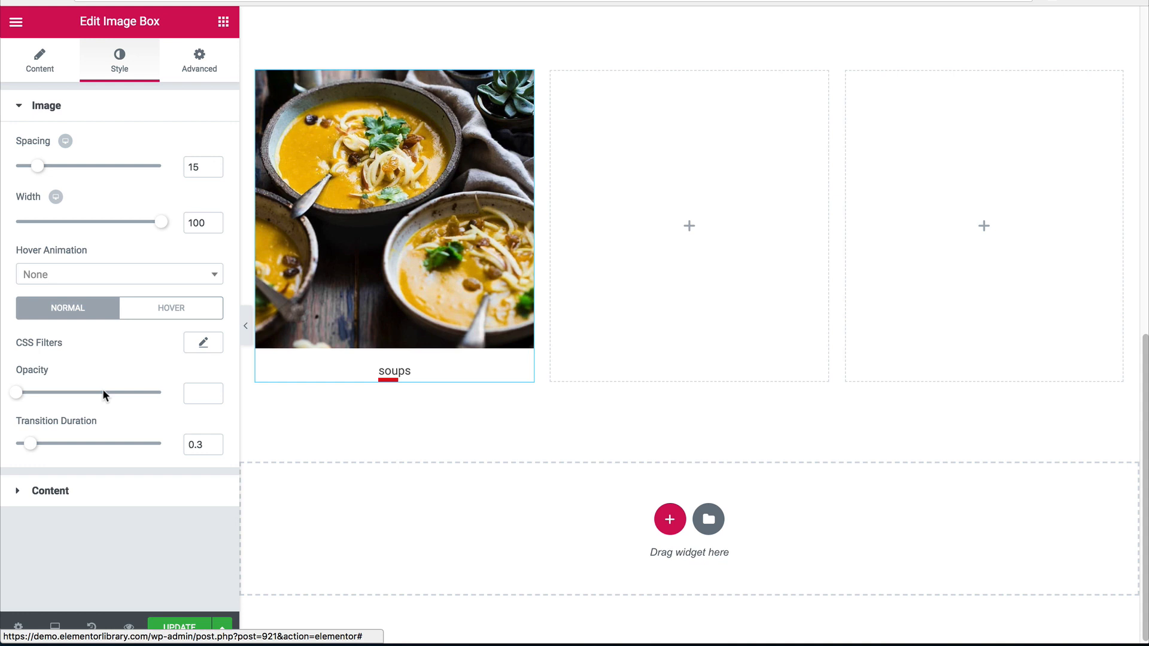
{"action": "left_click", "coordinate": [93, 487]}
{"action": "left_click", "coordinate": [198, 499]}
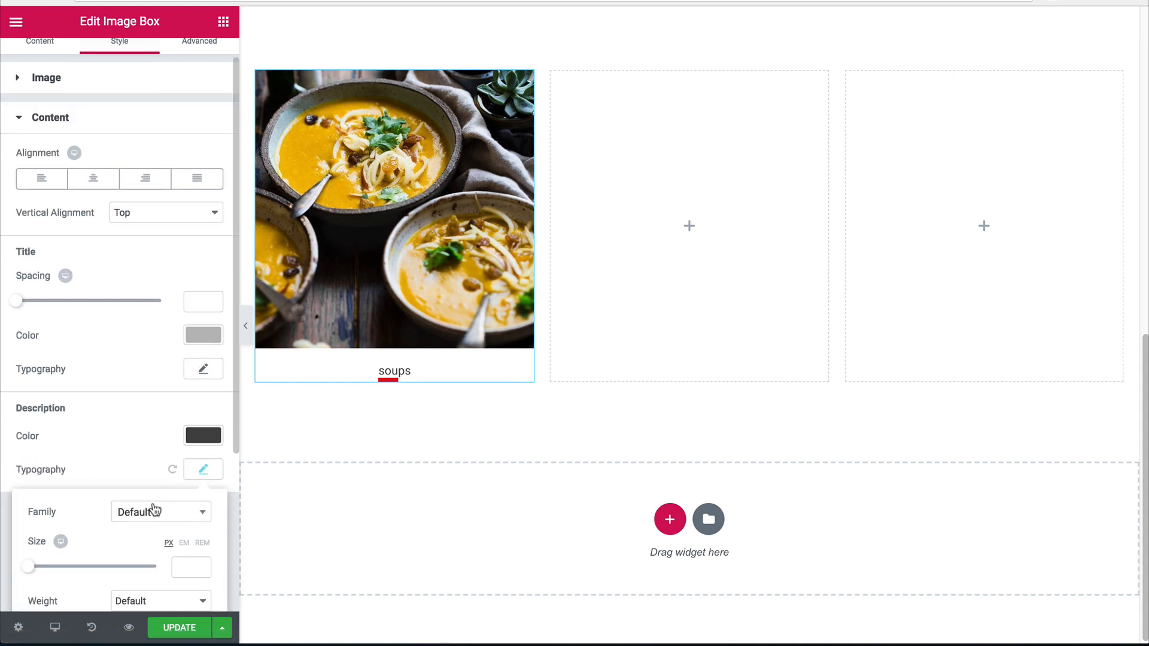
{"action": "left_click", "coordinate": [154, 509]}
{"action": "type", "text": "open"}
{"action": "key", "text": "Down"}
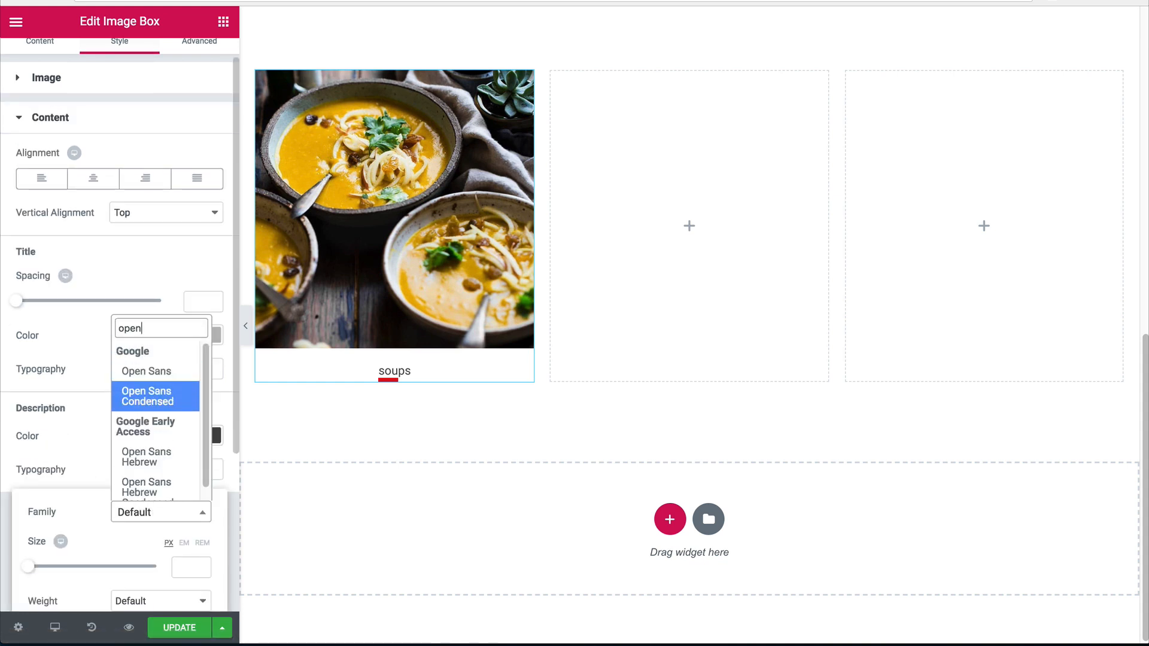
{"action": "key", "text": "Return"}
Make the soup caption uppercase, with a provisional size of 28.
{"action": "scroll", "coordinate": [153, 494], "scroll_direction": "down", "scroll_amount": 1}
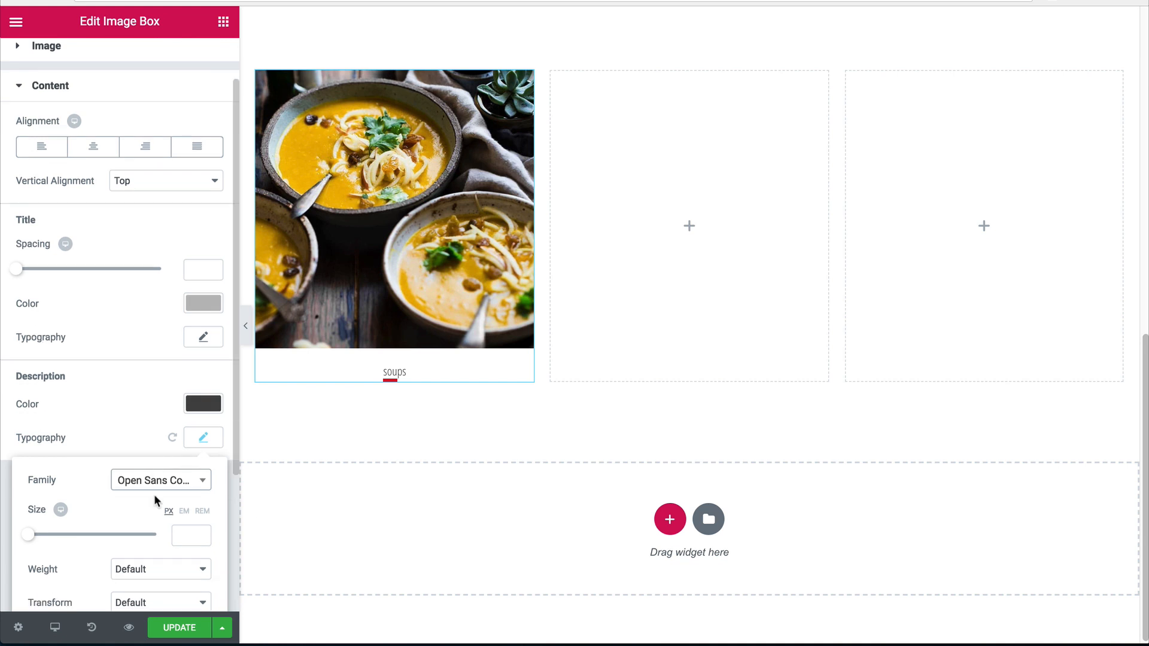
{"action": "left_click", "coordinate": [182, 531]}
{"action": "type", "text": "28"}
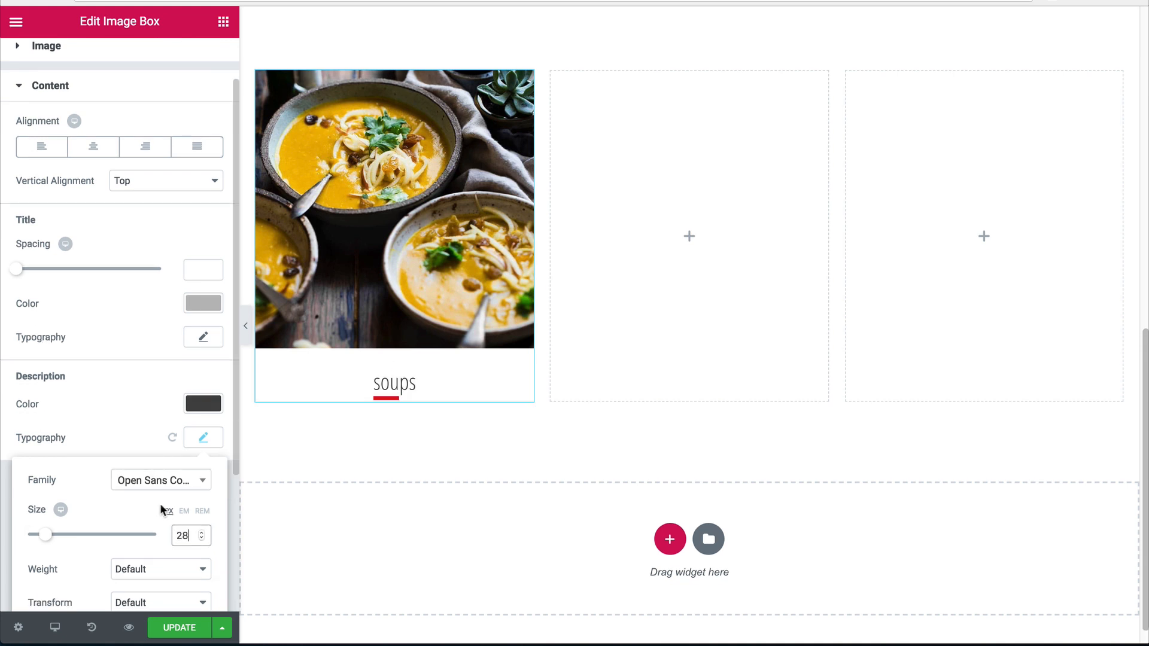
{"action": "scroll", "coordinate": [184, 468], "scroll_direction": "down", "scroll_amount": 2}
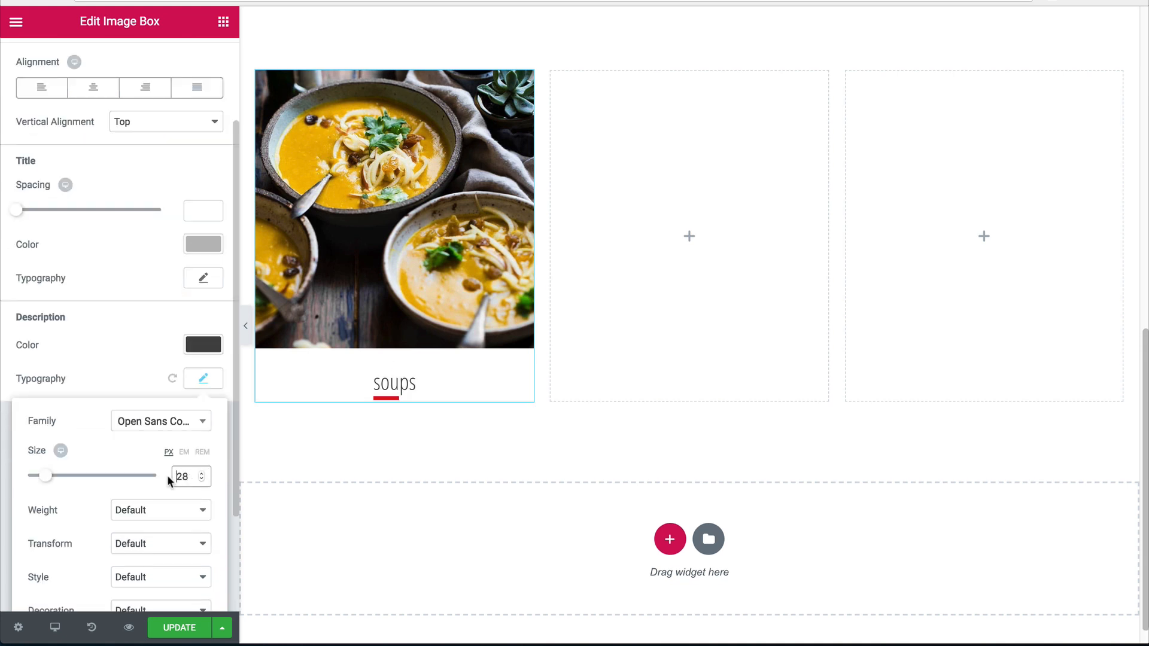
{"action": "scroll", "coordinate": [166, 483], "scroll_direction": "down", "scroll_amount": 1}
{"action": "left_click", "coordinate": [146, 472]}
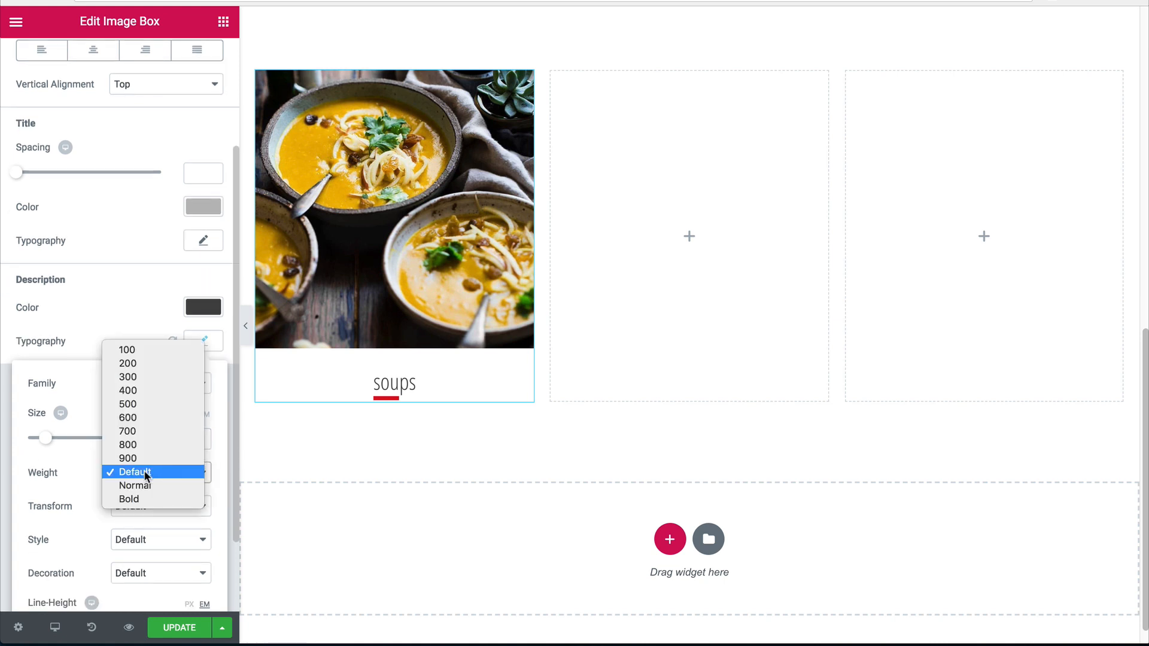
{"action": "left_click", "coordinate": [146, 472]}
{"action": "left_click", "coordinate": [130, 506]}
{"action": "left_click", "coordinate": [136, 518]}
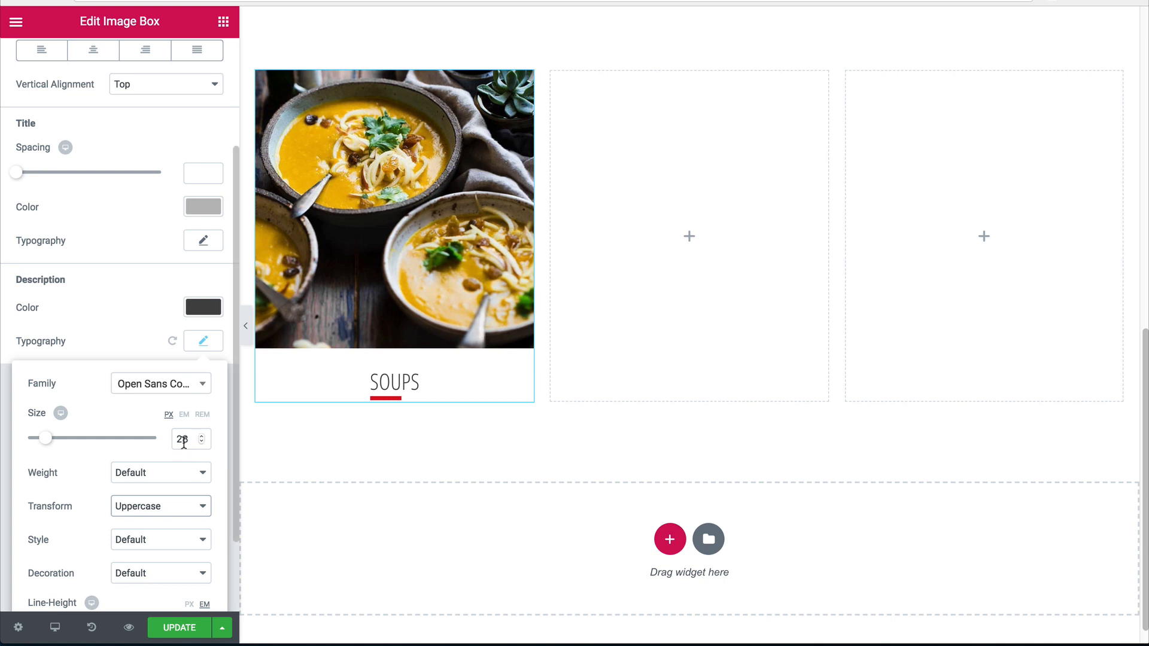
Set the caption to weight 800 at 42 px and preview the page full-width.
{"action": "left_click_drag", "start_coordinate": [182, 438], "coordinate": [124, 436]}
{"action": "type", "text": "3"}
{"action": "scroll", "coordinate": [191, 460], "scroll_direction": "down", "scroll_amount": 1}
{"action": "left_click", "coordinate": [155, 444]}
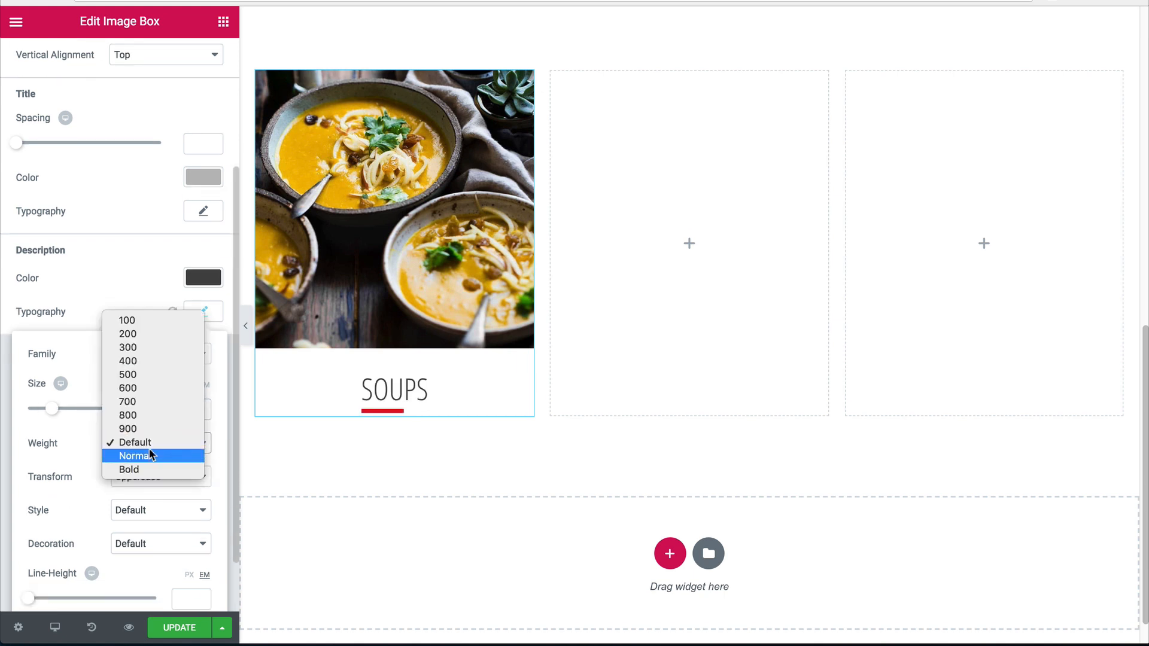
{"action": "left_click", "coordinate": [146, 410]}
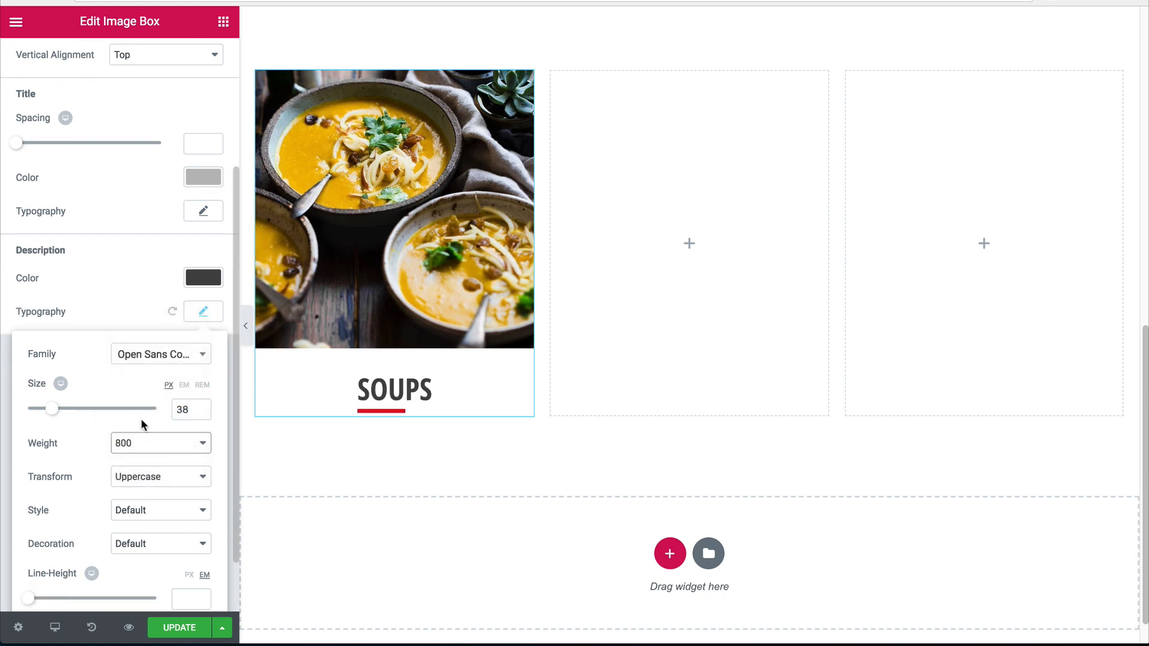
{"action": "scroll", "coordinate": [389, 445], "scroll_direction": "down", "scroll_amount": 1}
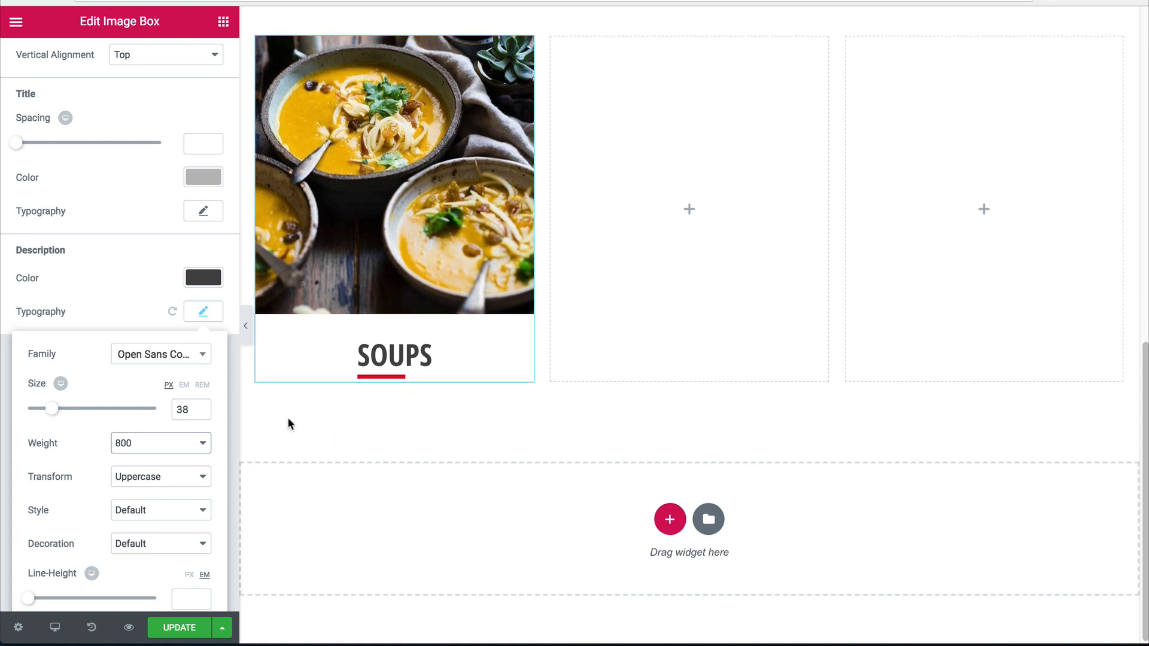
{"action": "double_click", "coordinate": [182, 409]}
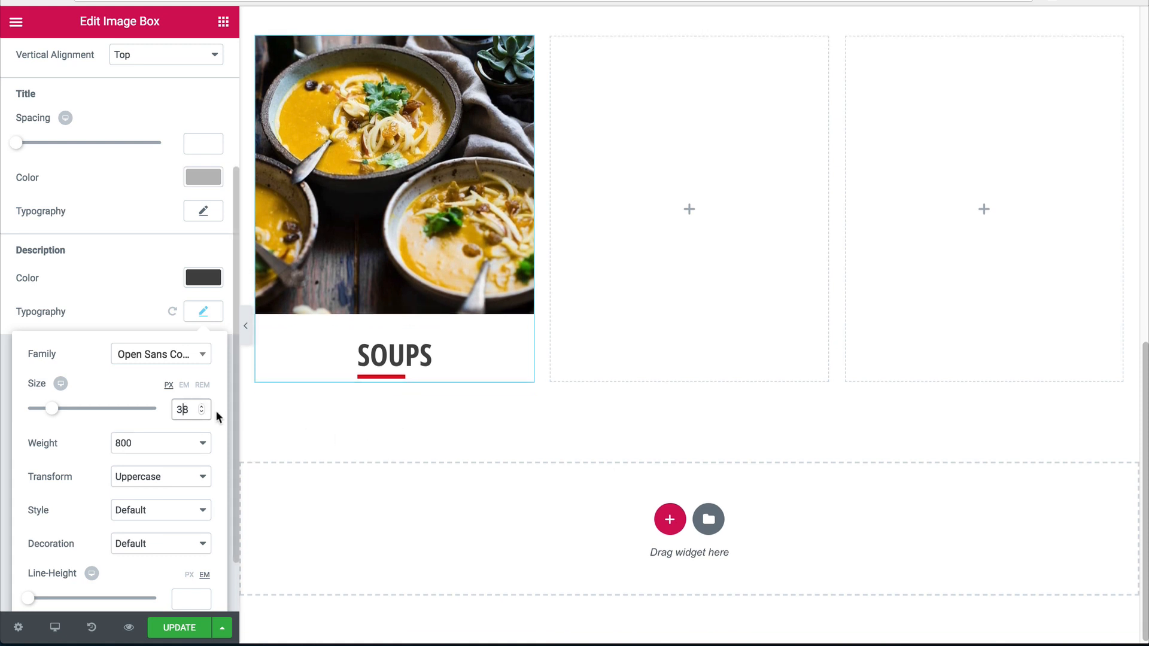
{"action": "type", "text": "40"}
{"action": "key", "text": "Up"}
{"action": "key", "text": "Up"}
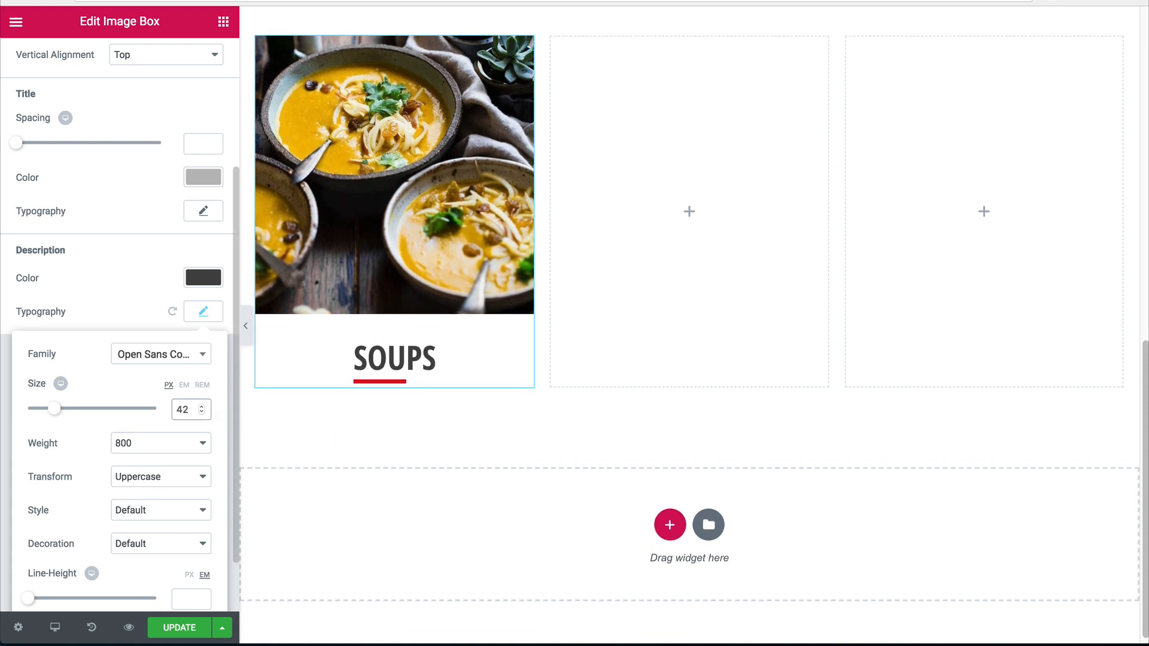
{"action": "left_click", "coordinate": [245, 325]}
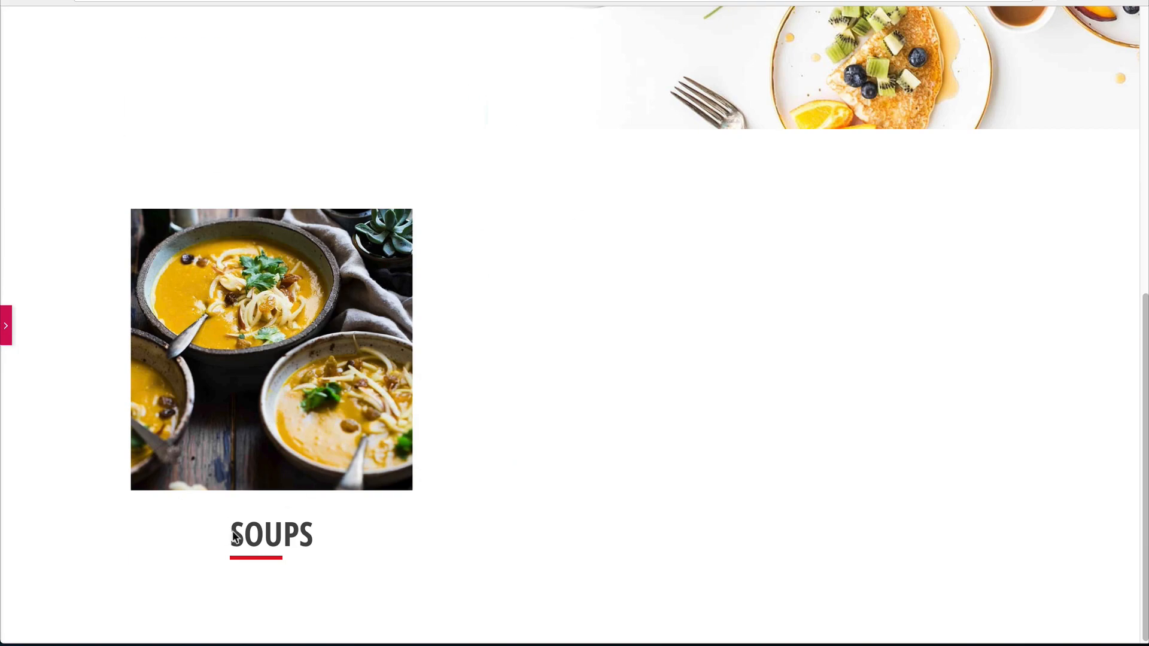
Give the Soups image box a linked 10 px margin on every side.
{"action": "left_click", "coordinate": [6, 326]}
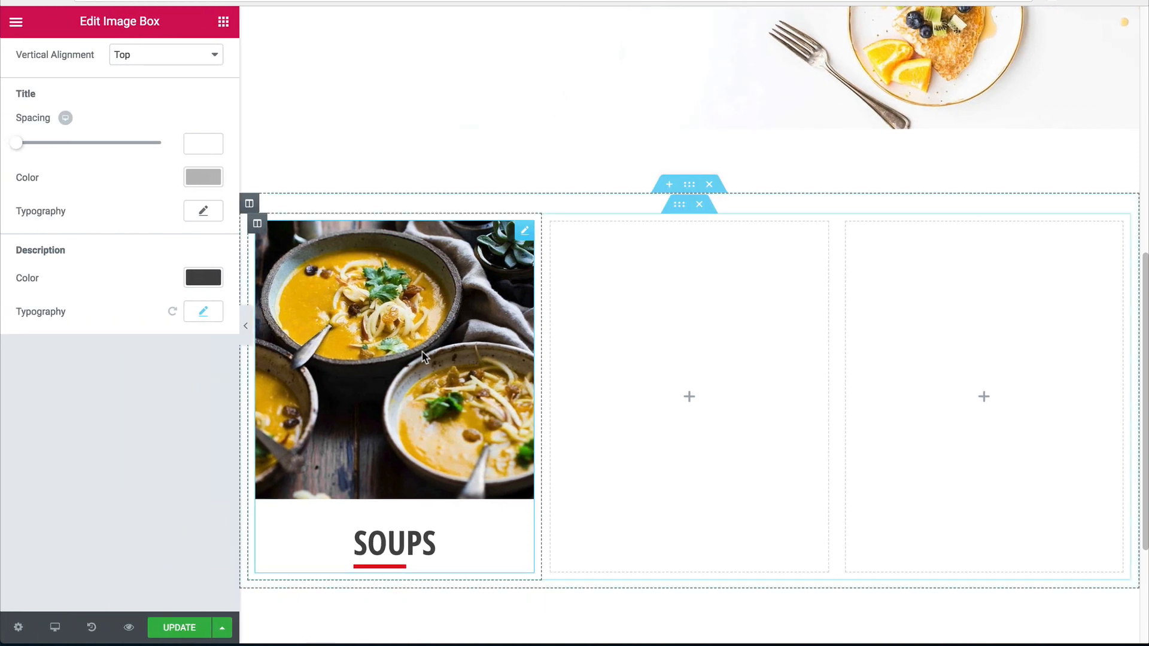
{"action": "scroll", "coordinate": [122, 126], "scroll_direction": "up", "scroll_amount": 5}
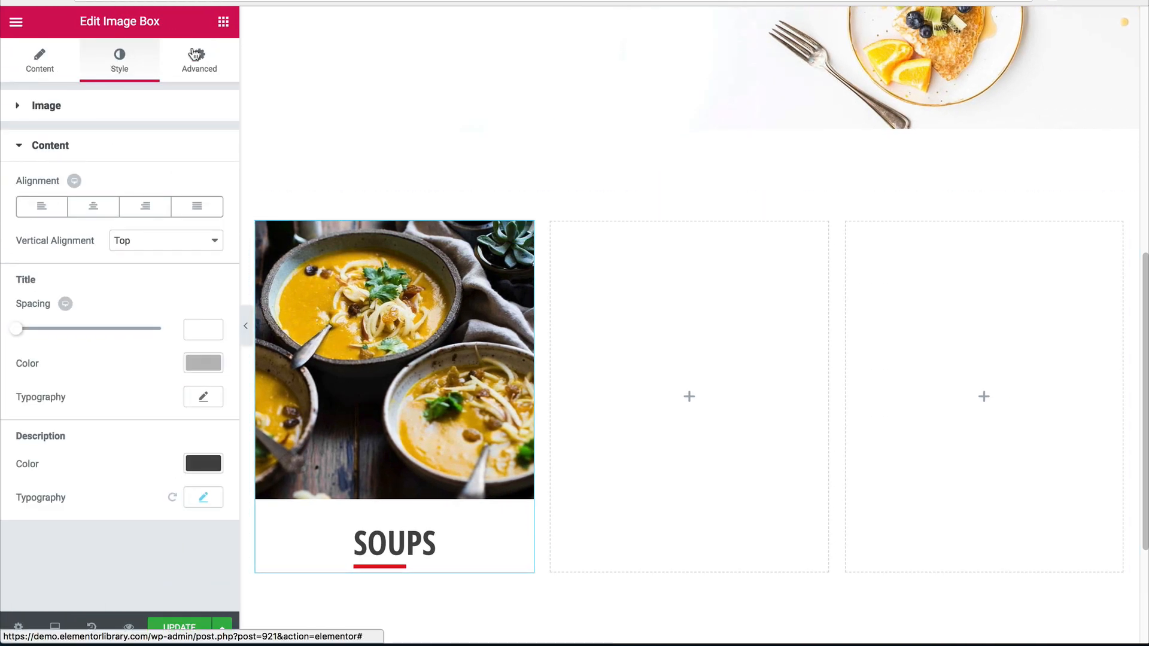
{"action": "left_click", "coordinate": [191, 62]}
{"action": "left_click", "coordinate": [116, 168]}
{"action": "type", "text": "10"}
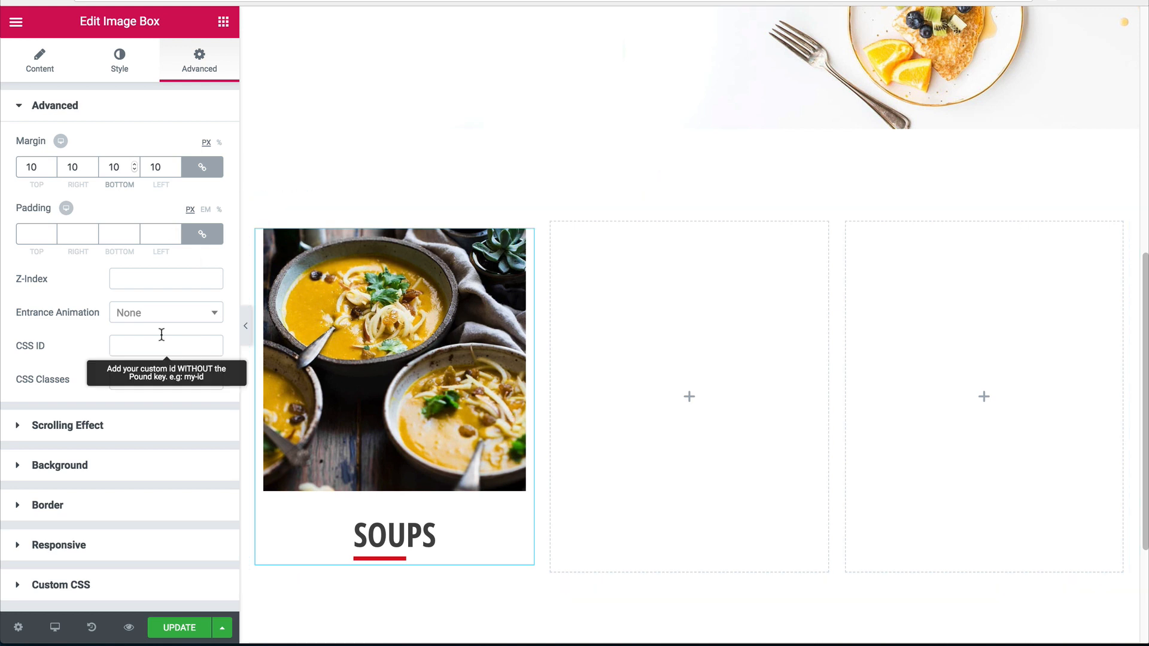
Apply the Hang hover animation to the Soups box image.
{"action": "left_click", "coordinate": [120, 60]}
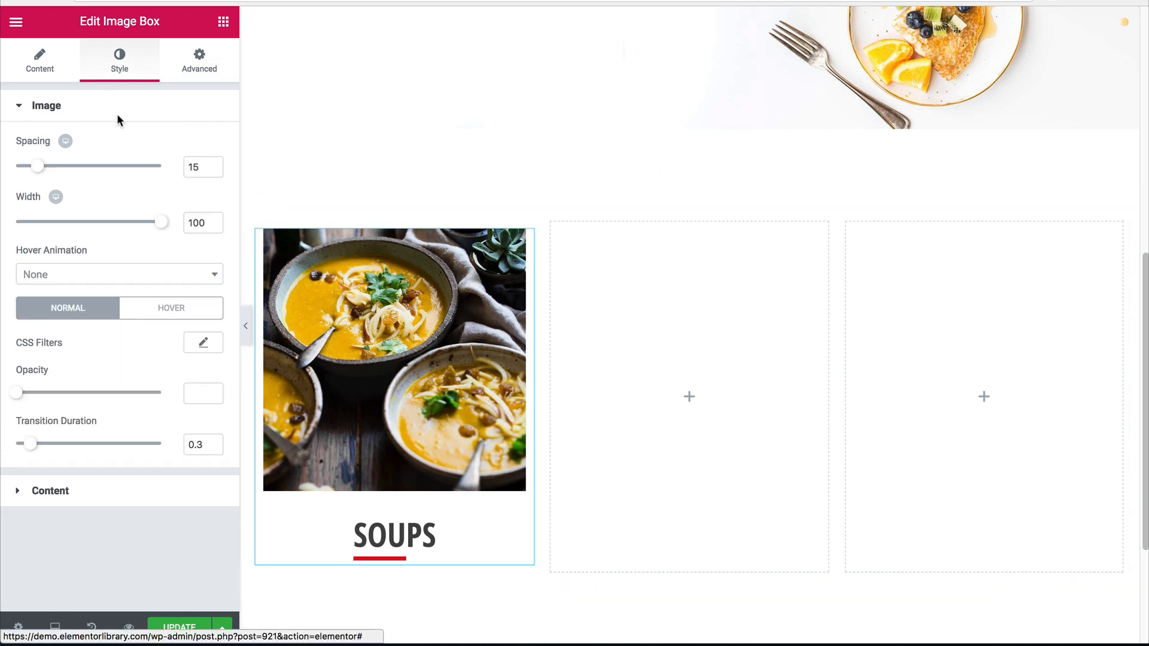
{"action": "left_click", "coordinate": [171, 311]}
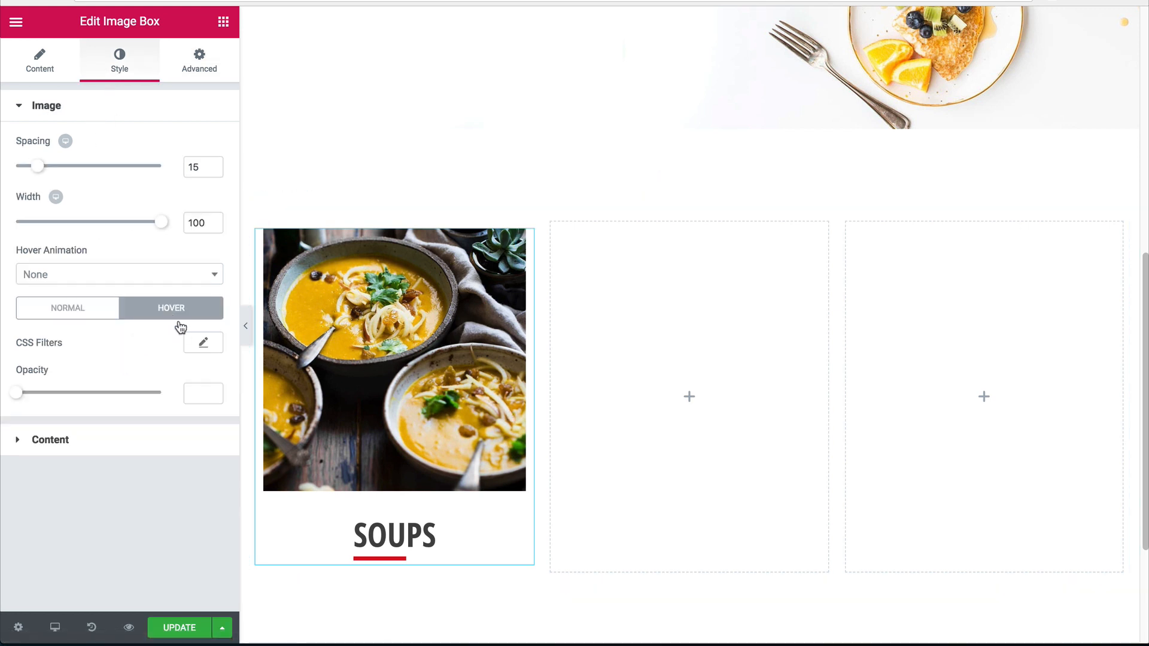
{"action": "left_click", "coordinate": [87, 276]}
{"action": "scroll", "coordinate": [99, 383], "scroll_direction": "down", "scroll_amount": 2}
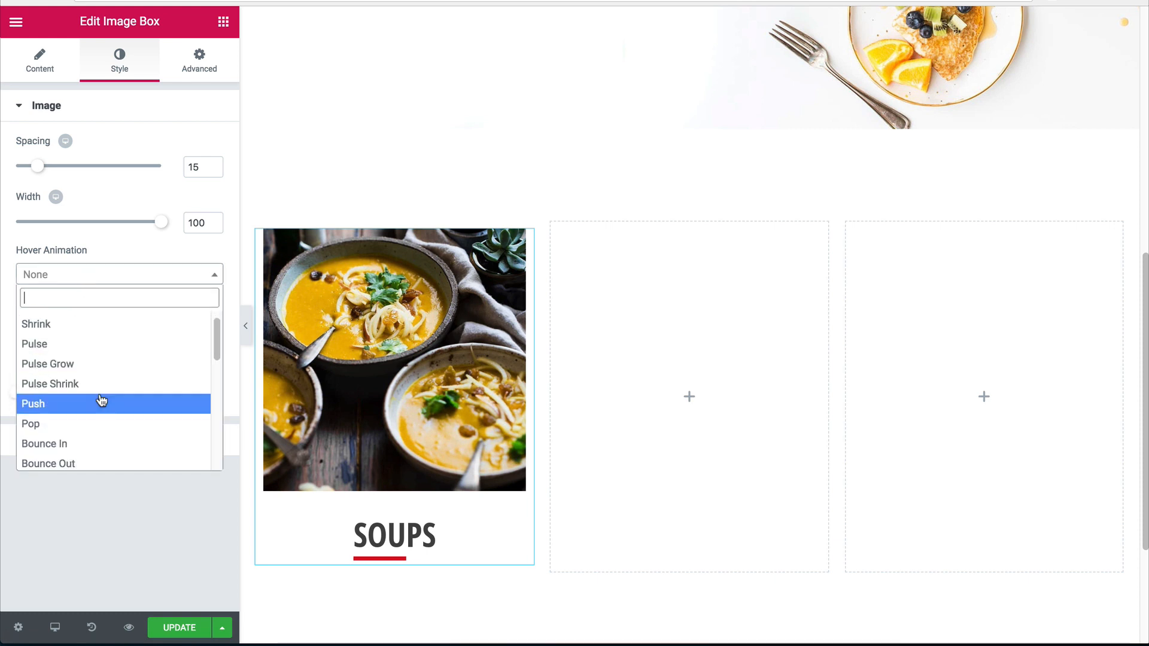
{"action": "scroll", "coordinate": [107, 396], "scroll_direction": "down", "scroll_amount": 4}
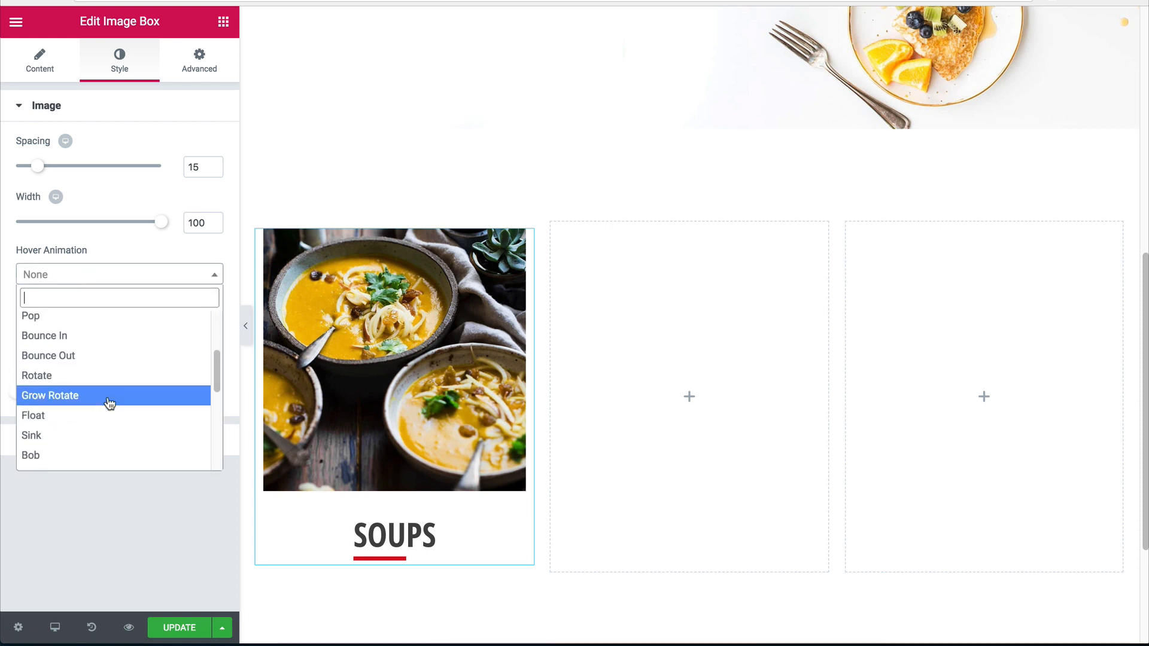
{"action": "left_click", "coordinate": [81, 444]}
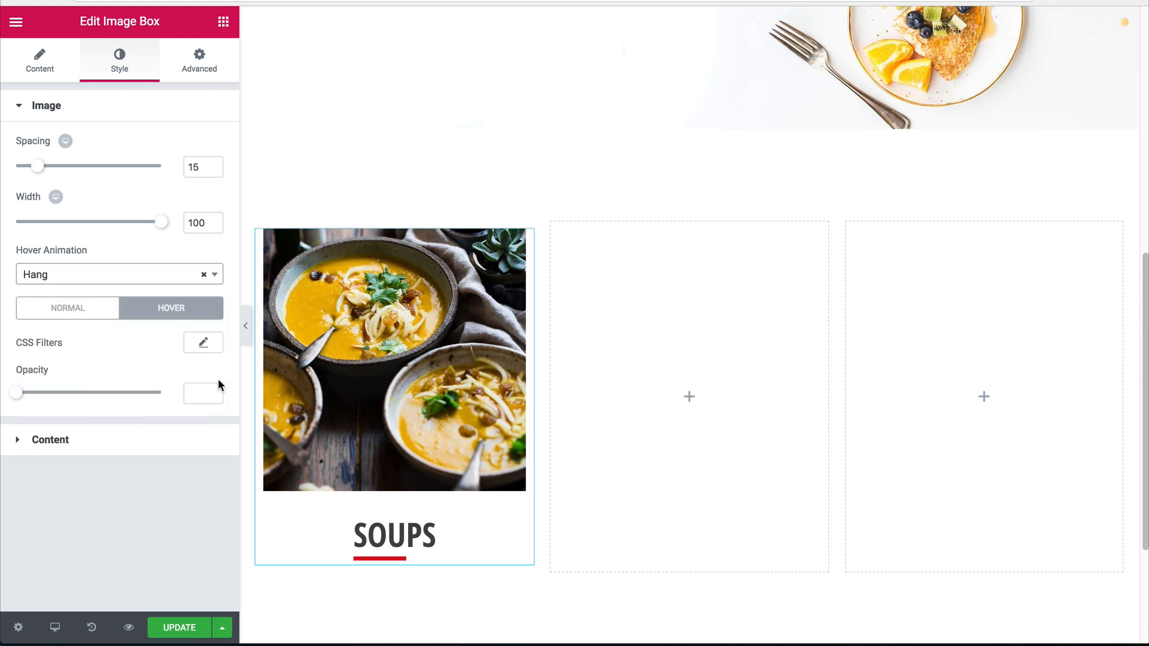
Copy the Soups image box and paste it into the middle and third columns.
{"action": "right_click", "coordinate": [428, 362]}
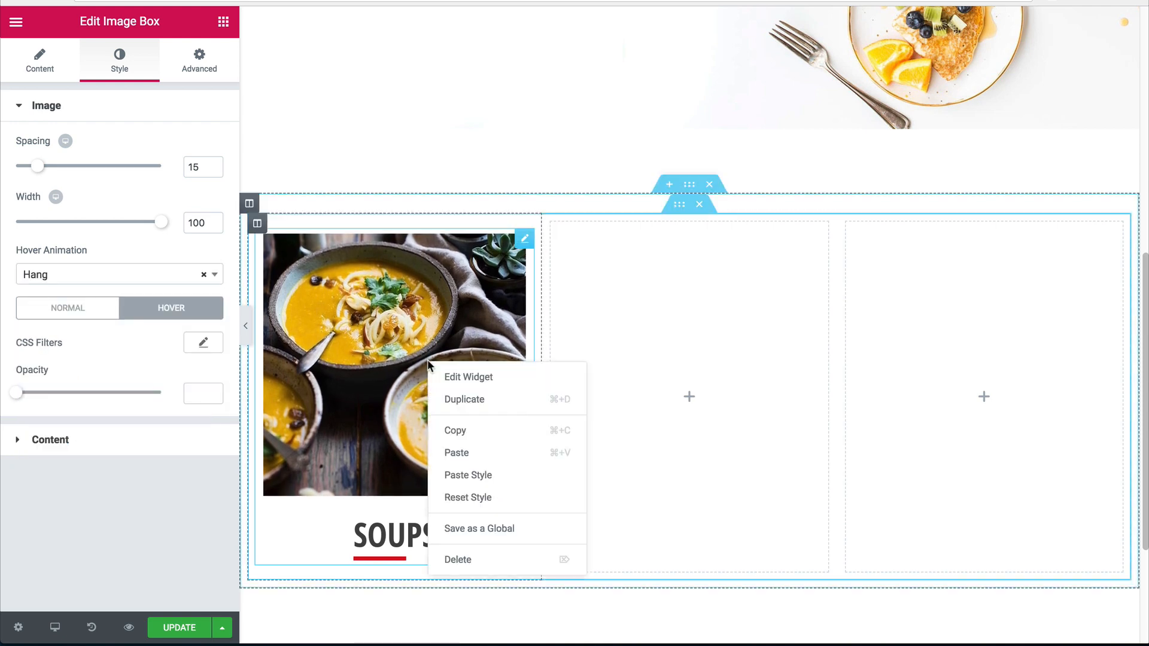
{"action": "left_click", "coordinate": [476, 431]}
{"action": "right_click", "coordinate": [647, 372]}
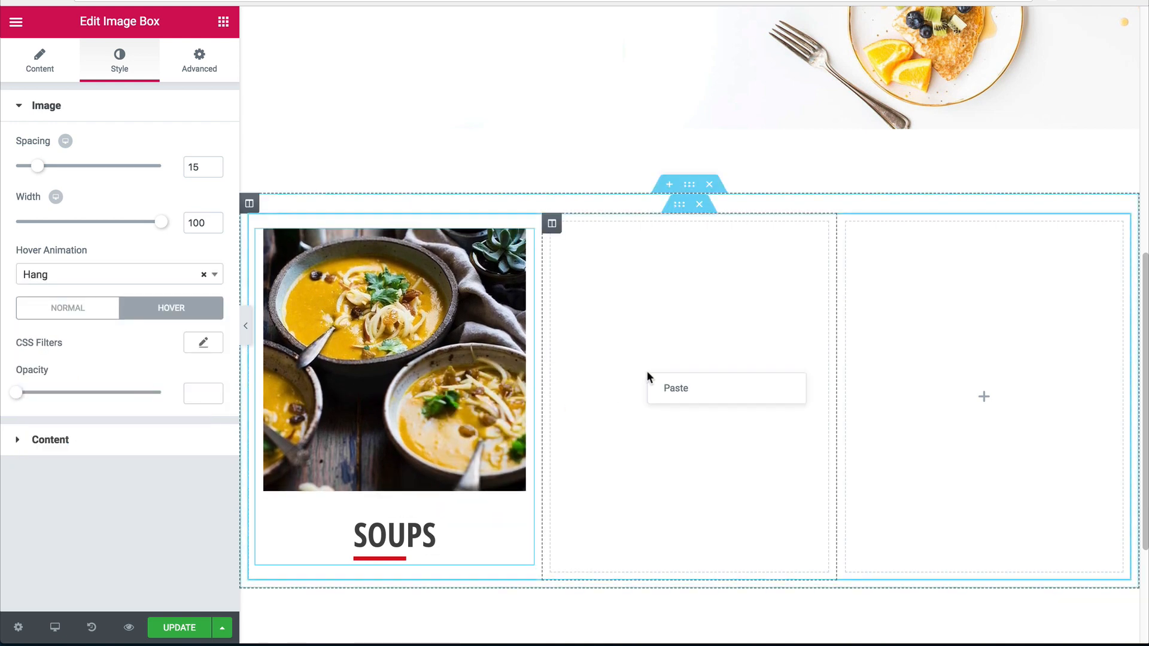
{"action": "left_click", "coordinate": [668, 388]}
{"action": "right_click", "coordinate": [947, 367]}
{"action": "left_click", "coordinate": [963, 383]}
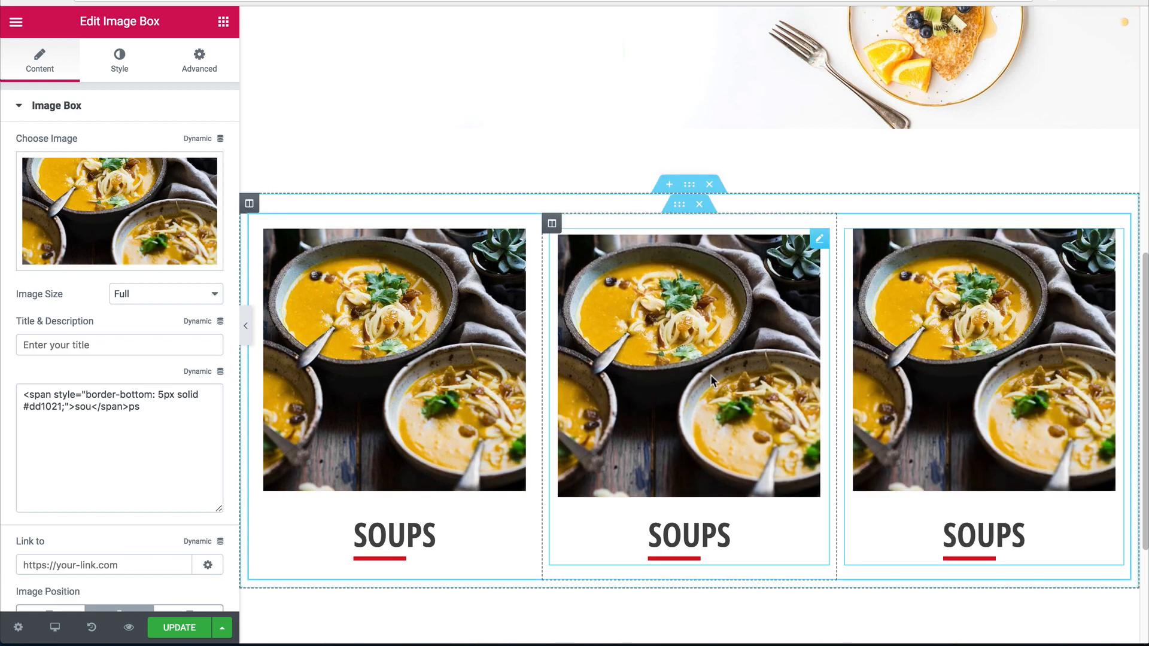
Give the middle box the cutting-board photo and the caption SIDE DISHES.
{"action": "left_click", "coordinate": [190, 261]}
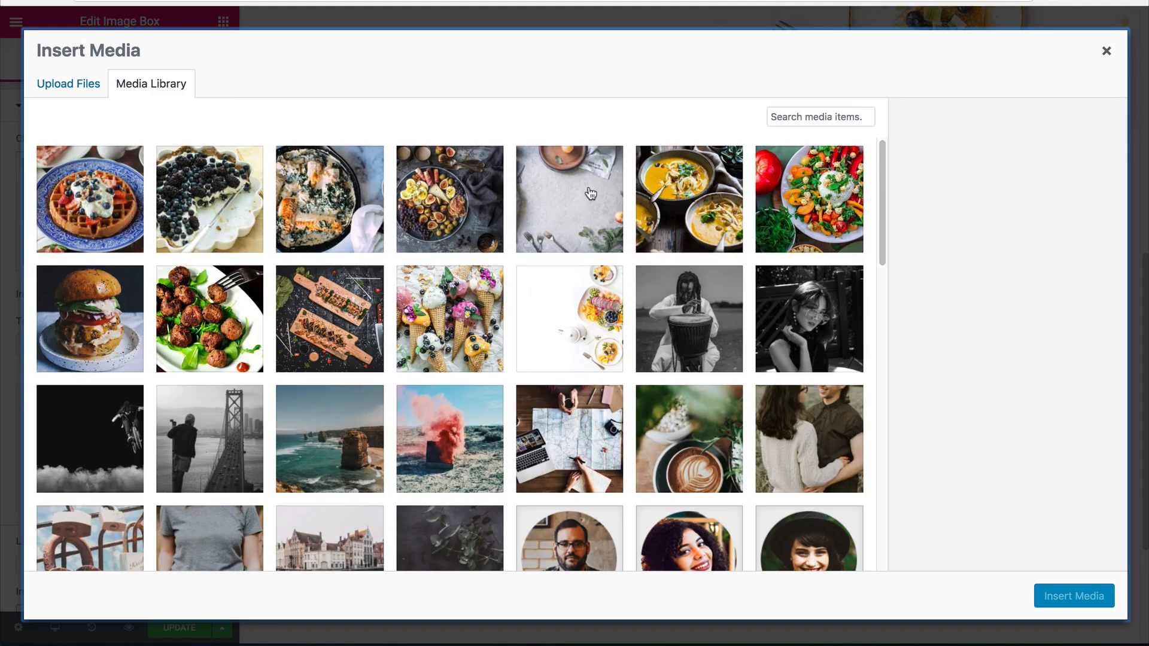
{"action": "left_click", "coordinate": [324, 307]}
{"action": "left_click", "coordinate": [1073, 595]}
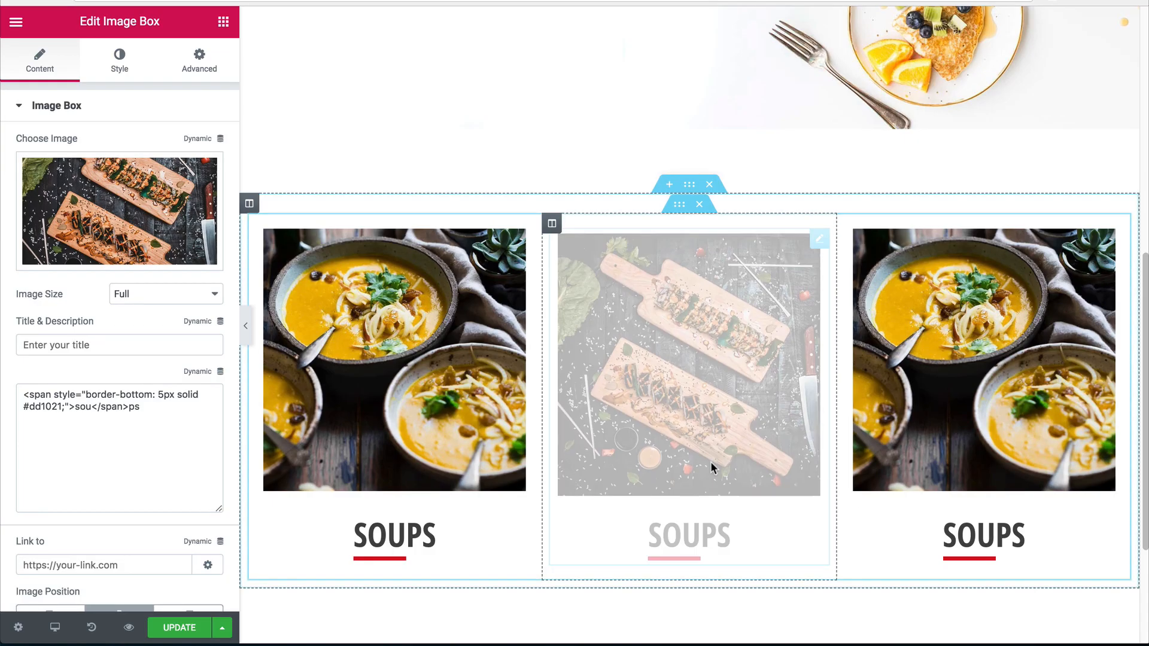
{"action": "double_click", "coordinate": [85, 411]}
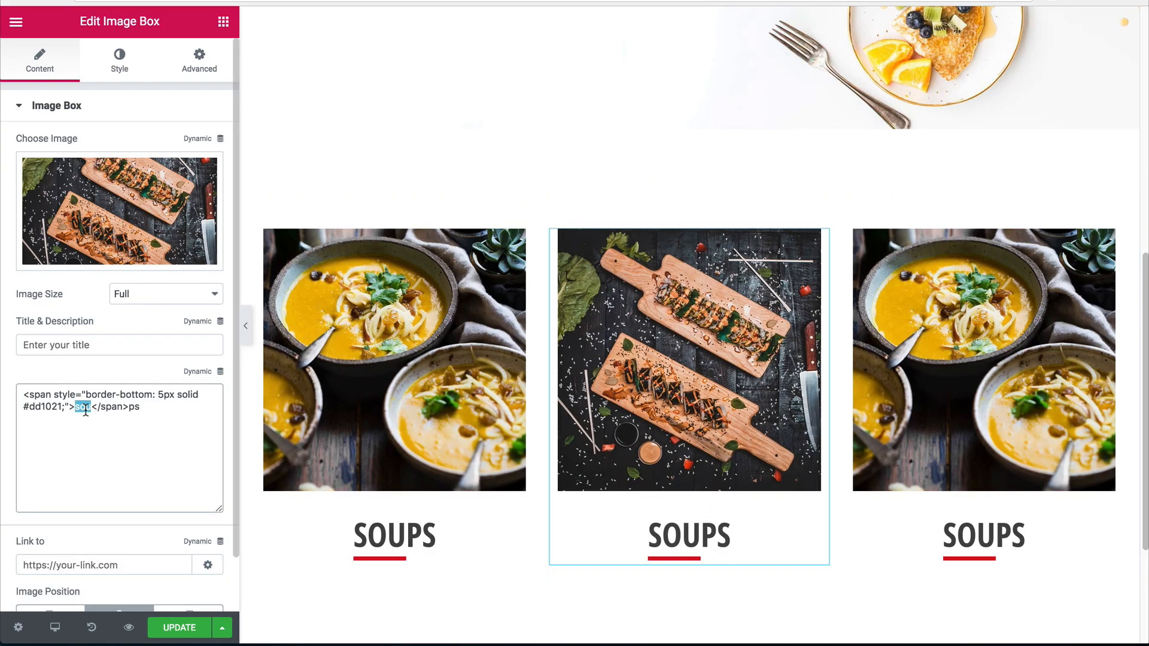
{"action": "type", "text": "side"}
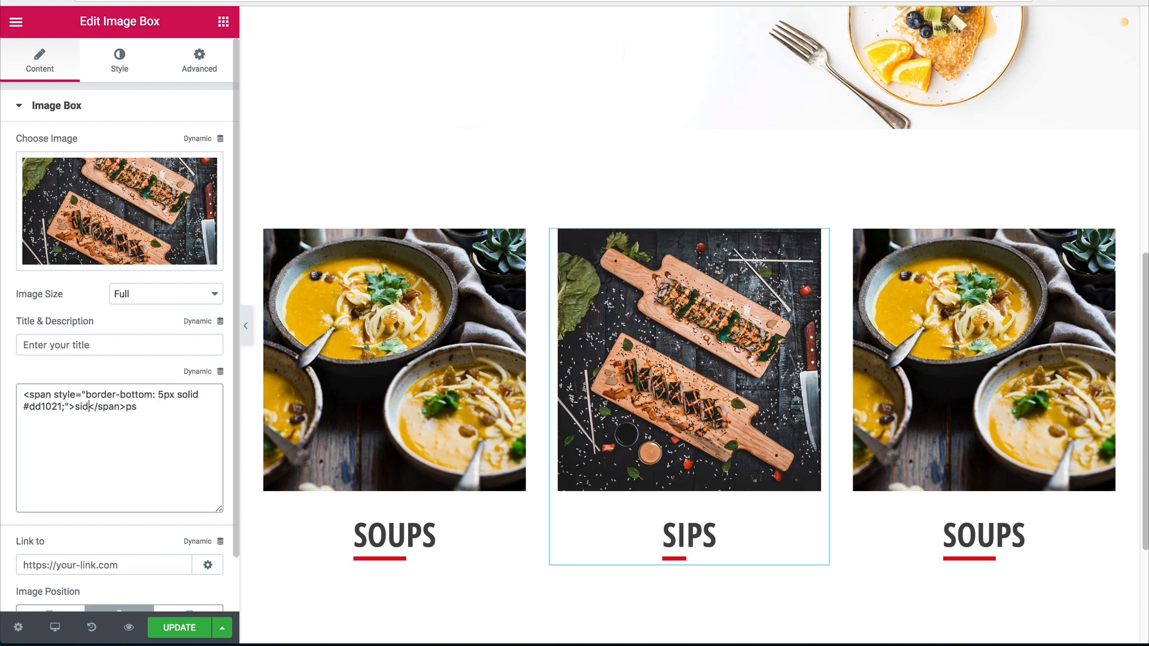
{"action": "key", "text": "BackSpace"}
{"action": "key", "text": "BackSpace"}
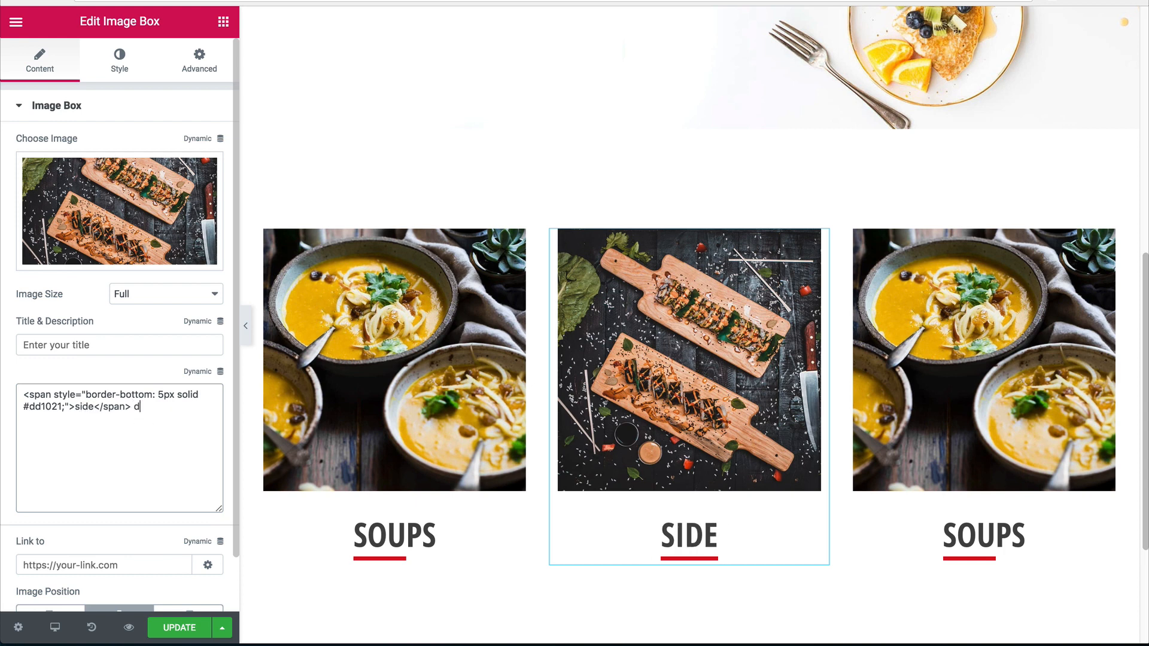
{"action": "type", "text": "dishes"}
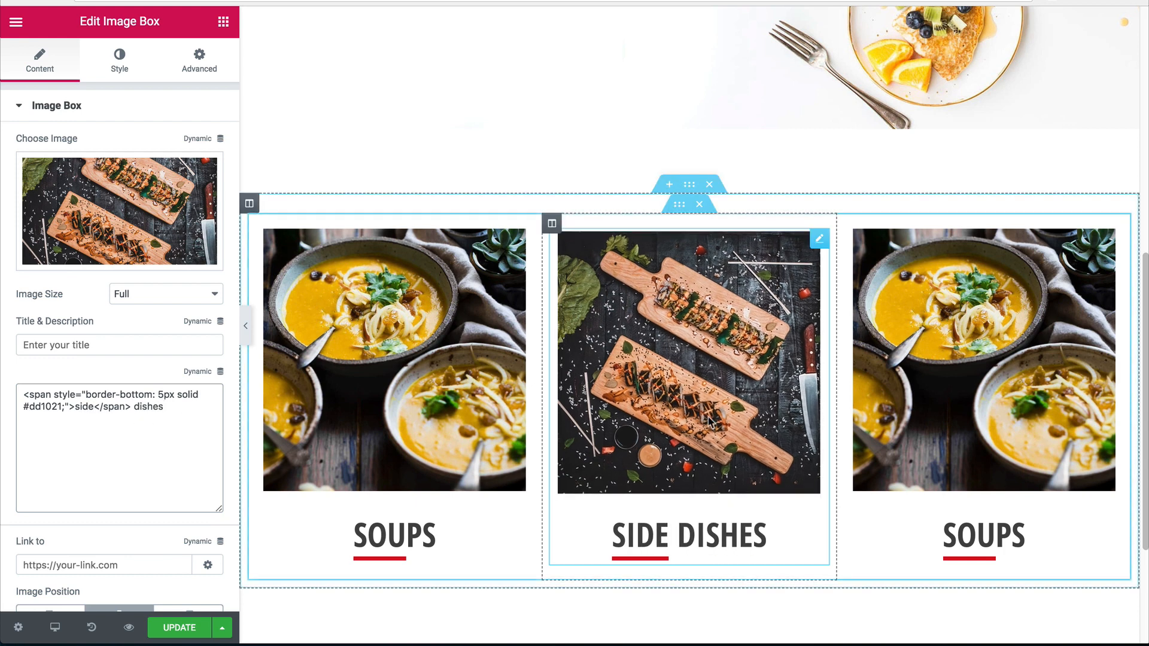
Give the third box the salad photo and the caption SALADS.
{"action": "left_click", "coordinate": [981, 359]}
{"action": "scroll", "coordinate": [981, 359], "scroll_direction": "down", "scroll_amount": 1}
{"action": "left_click", "coordinate": [109, 207]}
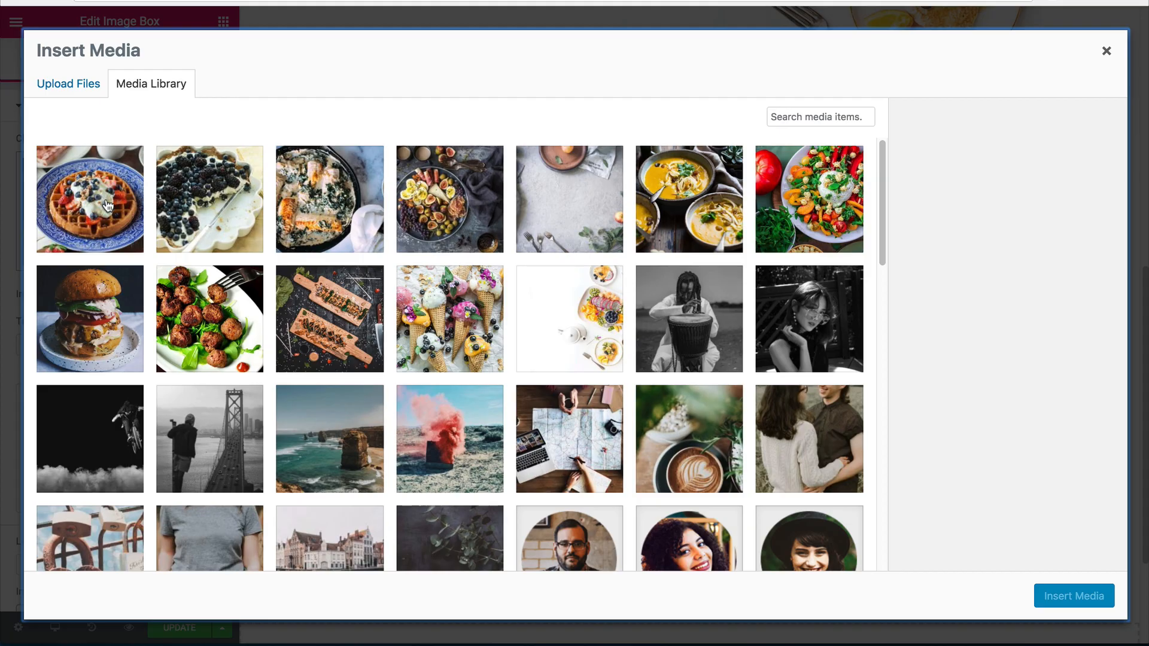
{"action": "left_click", "coordinate": [834, 221]}
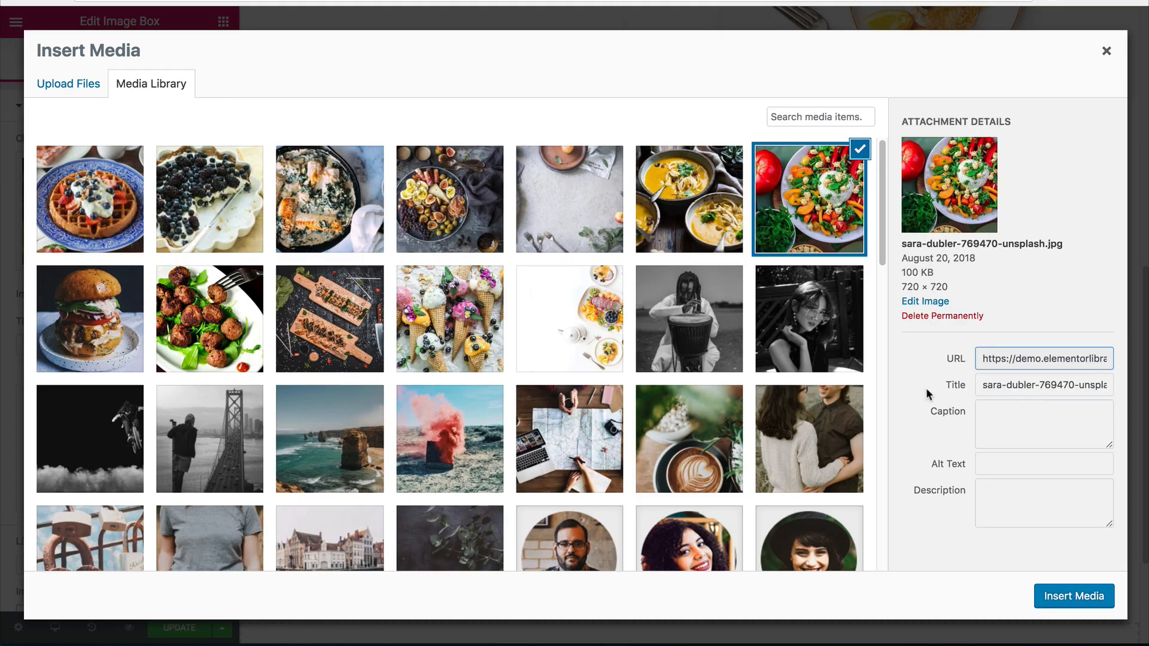
{"action": "left_click", "coordinate": [1048, 596]}
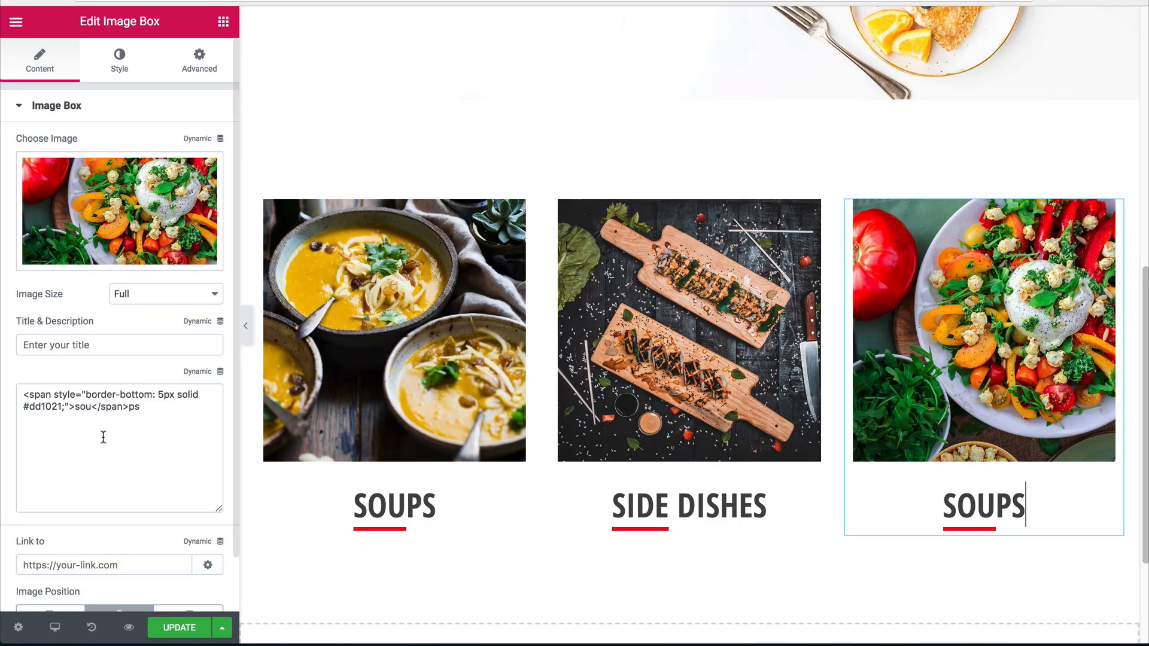
{"action": "left_click", "coordinate": [77, 408]}
{"action": "type", "text": "sal"}
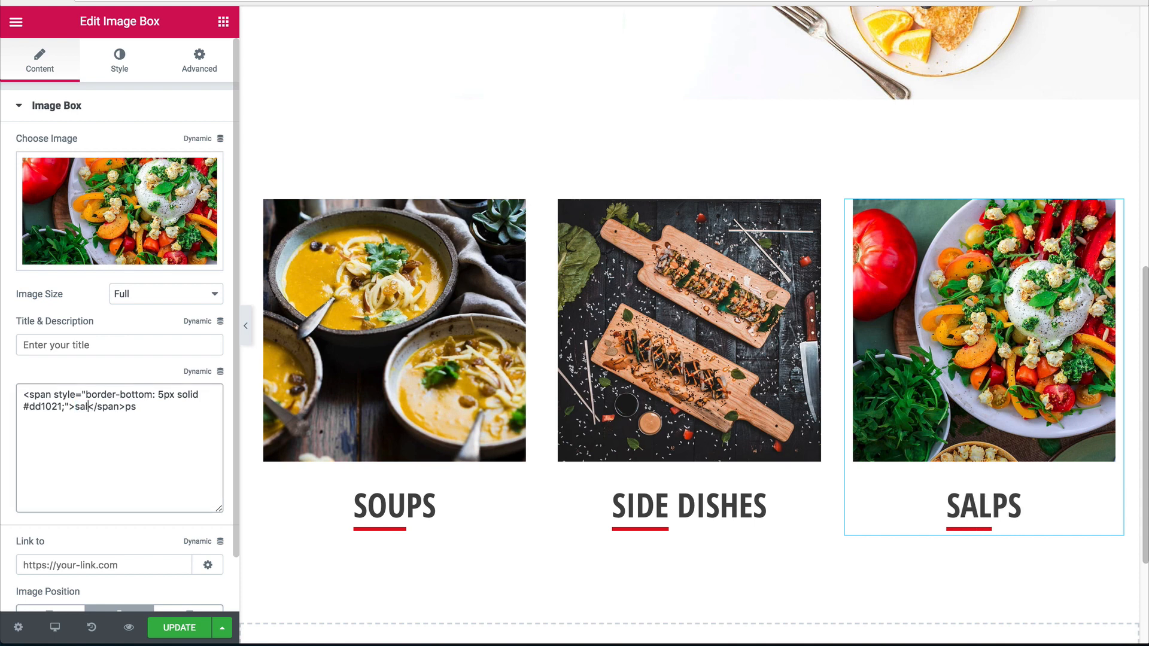
{"action": "double_click", "coordinate": [132, 407]}
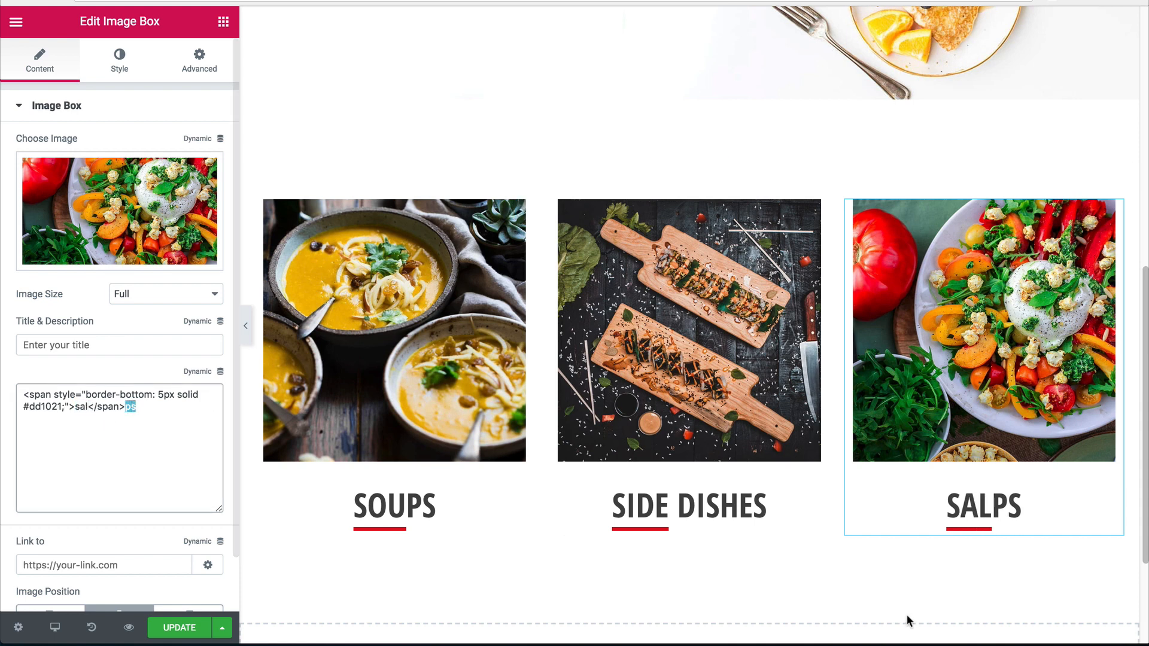
{"action": "type", "text": "ads"}
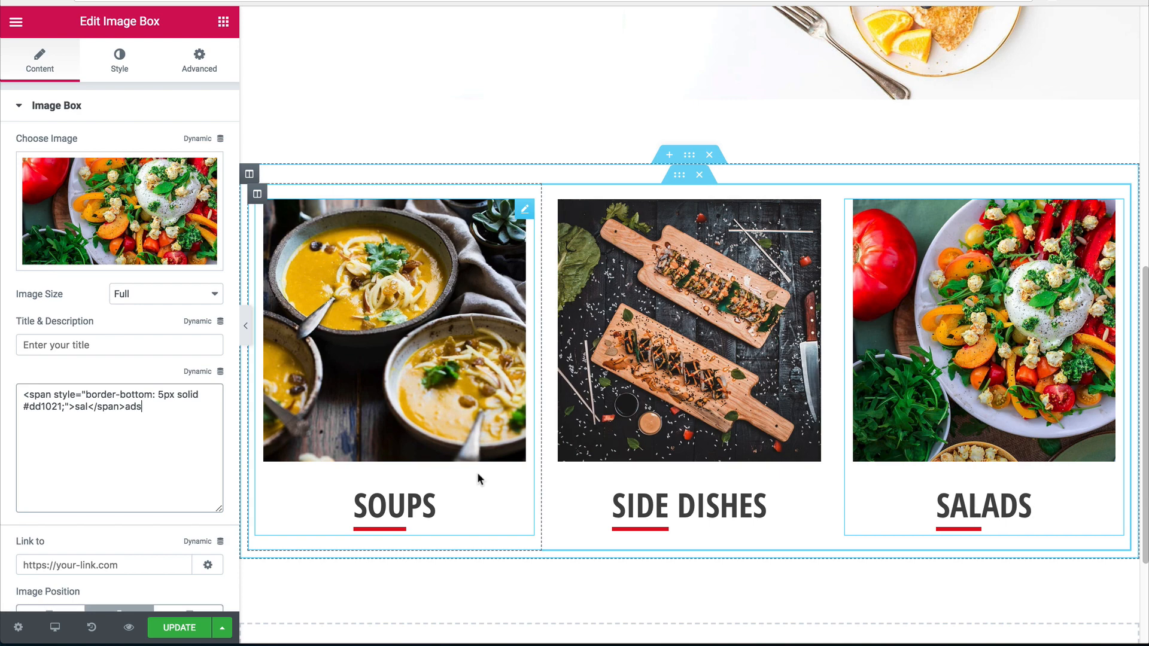
{"action": "scroll", "coordinate": [838, 311], "scroll_direction": "down", "scroll_amount": 1}
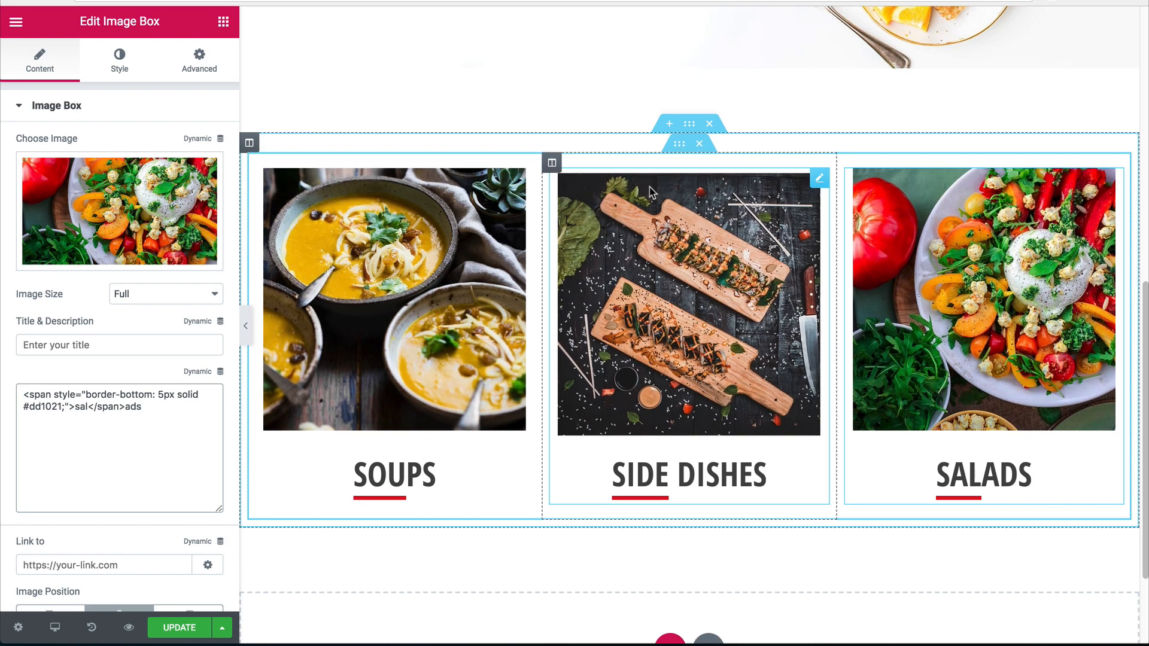
Duplicate the row of three image boxes and preview the result.
{"action": "right_click", "coordinate": [677, 144]}
{"action": "left_click", "coordinate": [711, 183]}
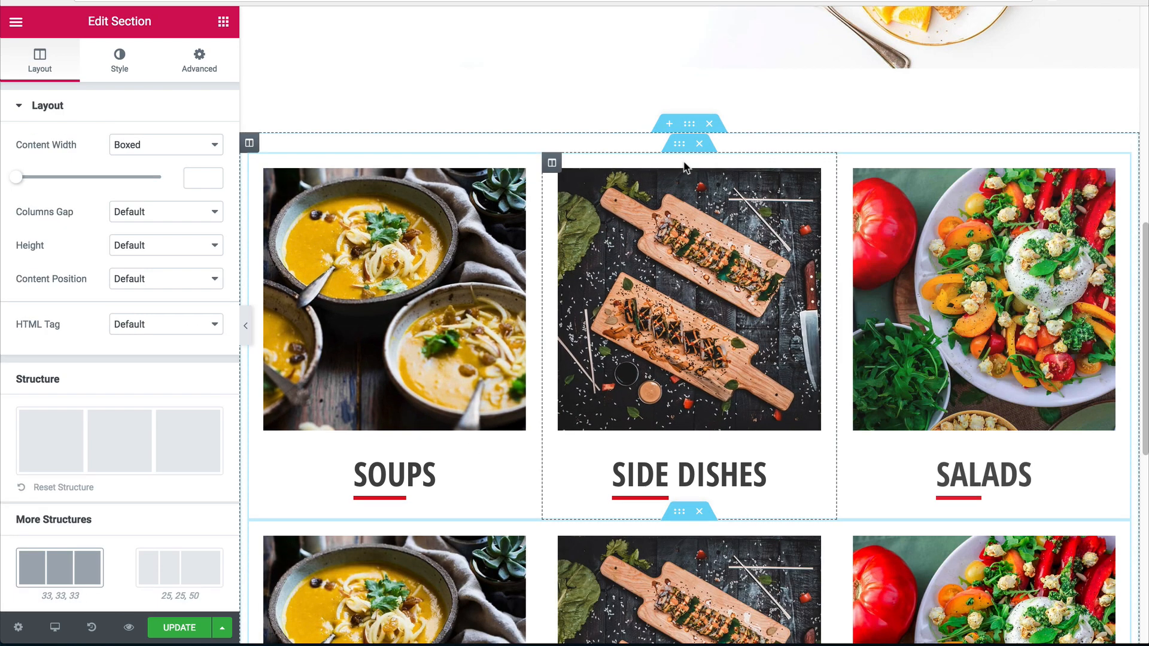
{"action": "scroll", "coordinate": [688, 299], "scroll_direction": "down", "scroll_amount": 5}
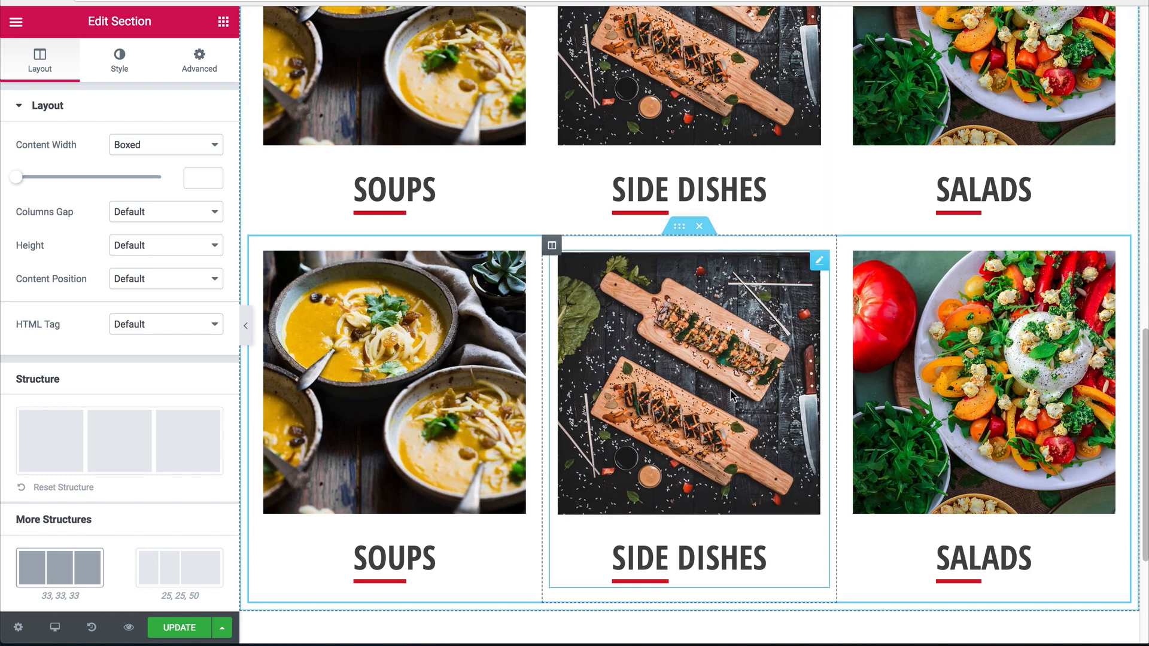
{"action": "left_click", "coordinate": [245, 325]}
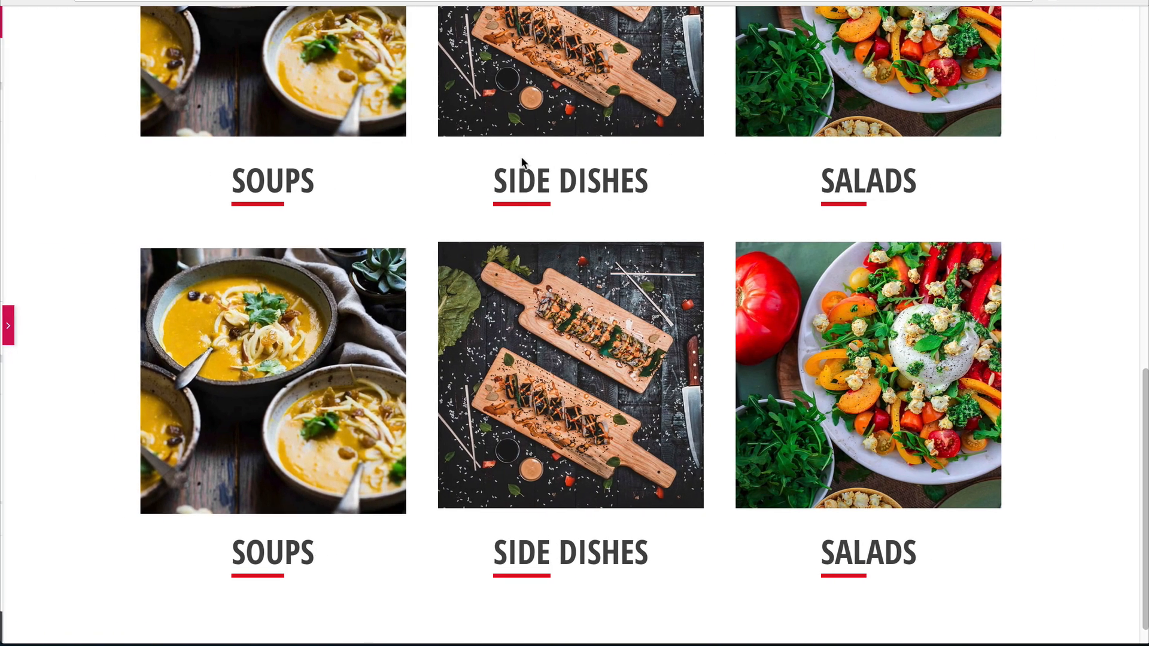
{"action": "left_click", "coordinate": [6, 325]}
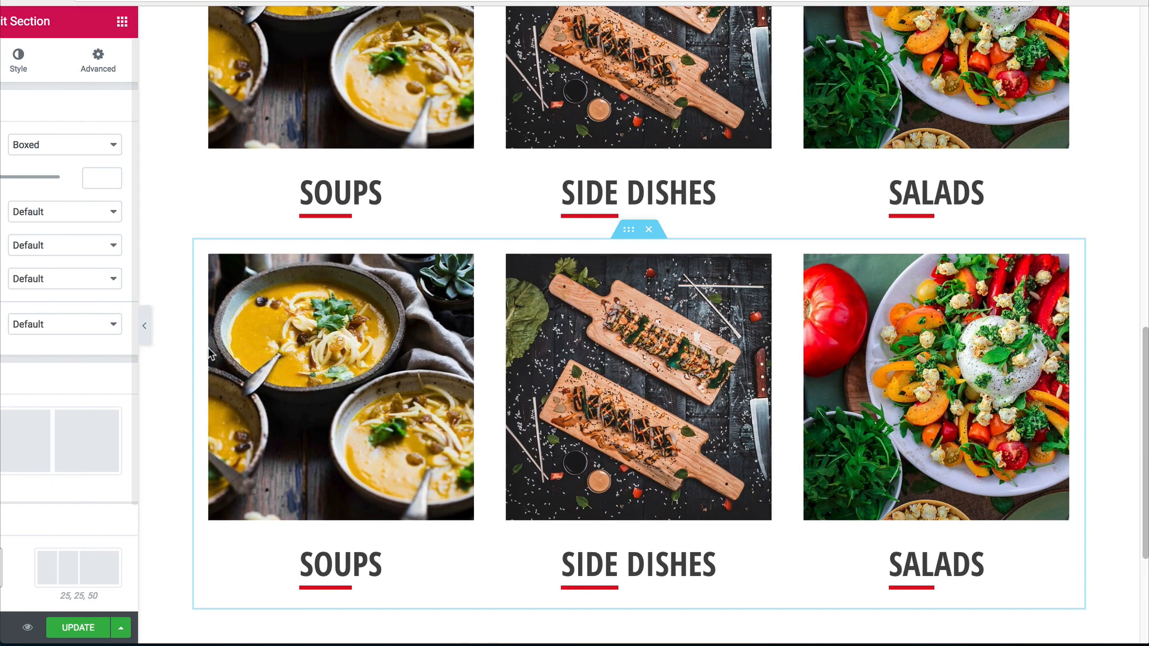
Give the first duplicated box the meatballs photo and the caption MAIN DISHES.
{"action": "left_click", "coordinate": [335, 335]}
{"action": "left_click", "coordinate": [137, 180]}
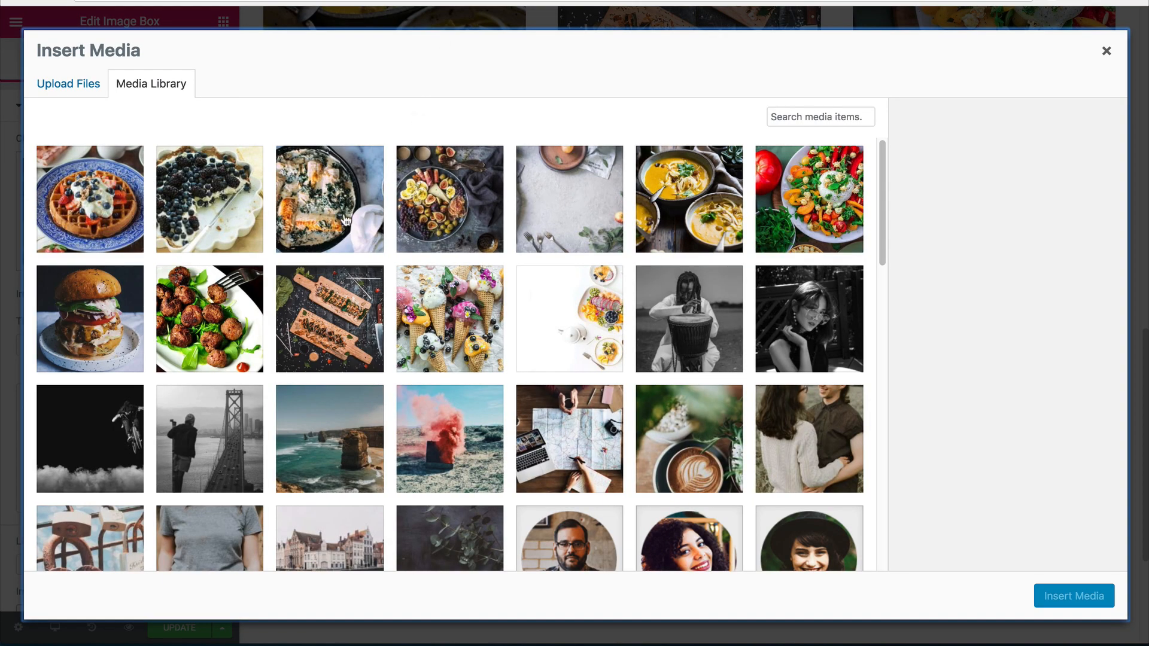
{"action": "left_click", "coordinate": [244, 319]}
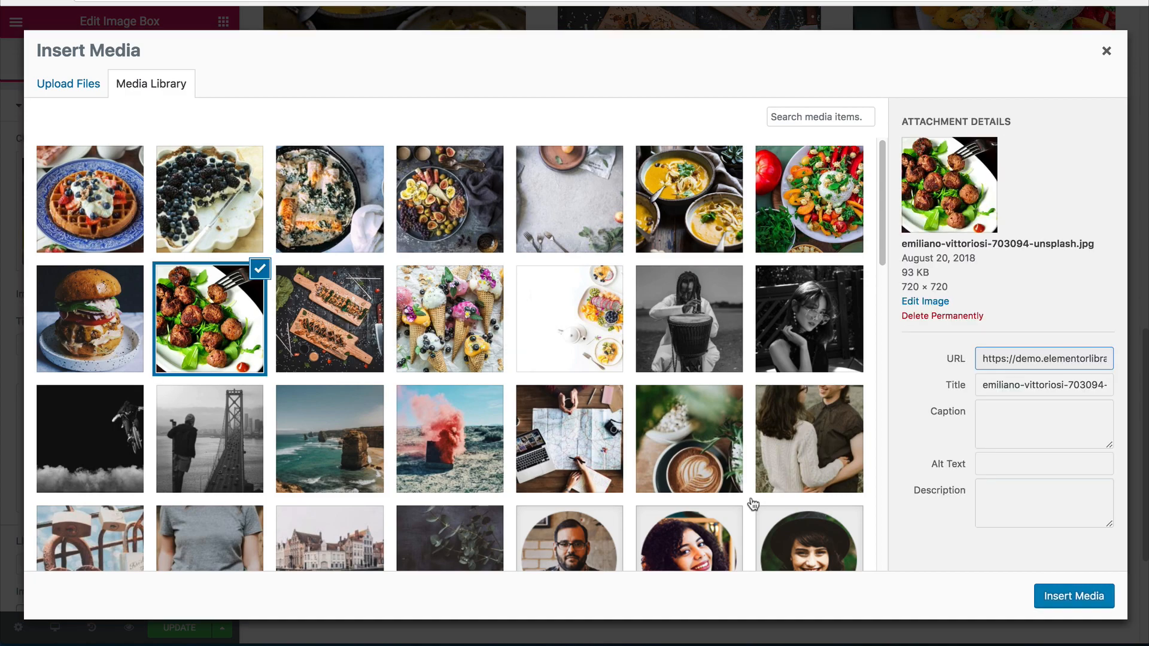
{"action": "left_click", "coordinate": [1064, 598]}
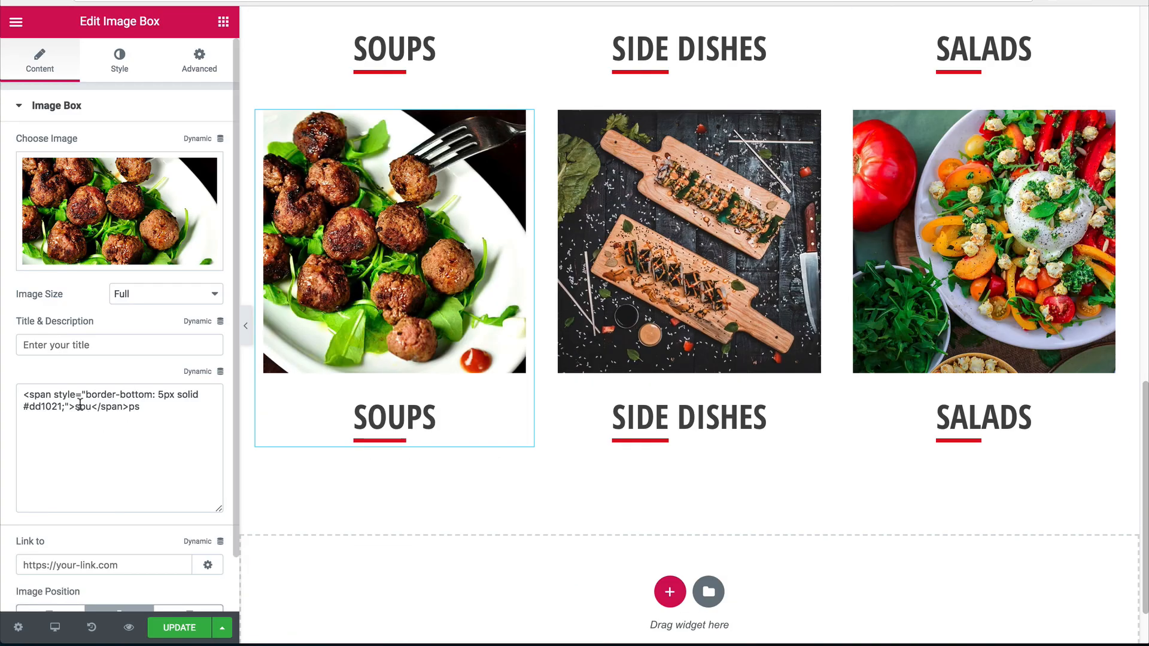
{"action": "double_click", "coordinate": [77, 407]}
{"action": "type", "text": "main"}
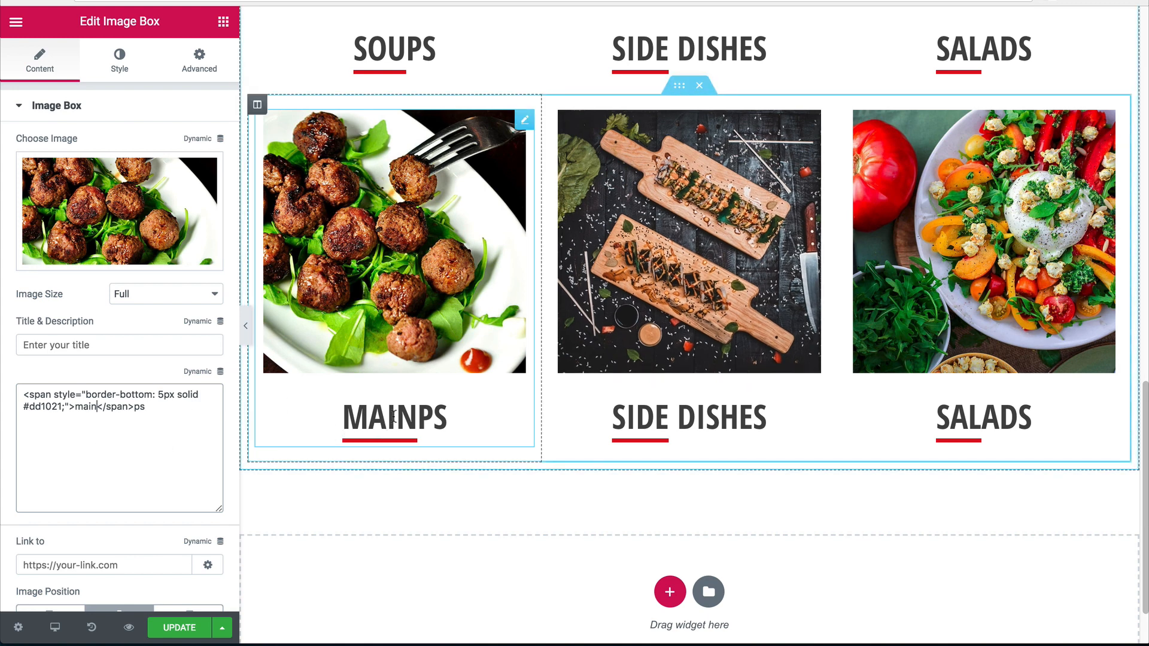
{"action": "key", "text": "BackSpace"}
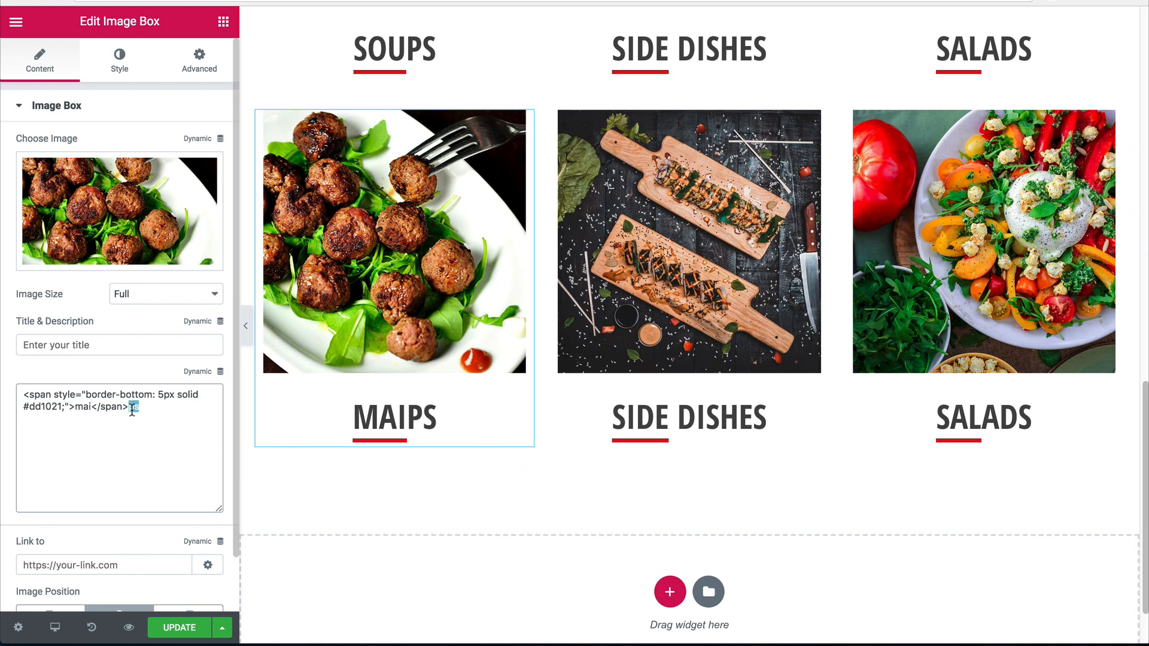
{"action": "type", "text": "n"}
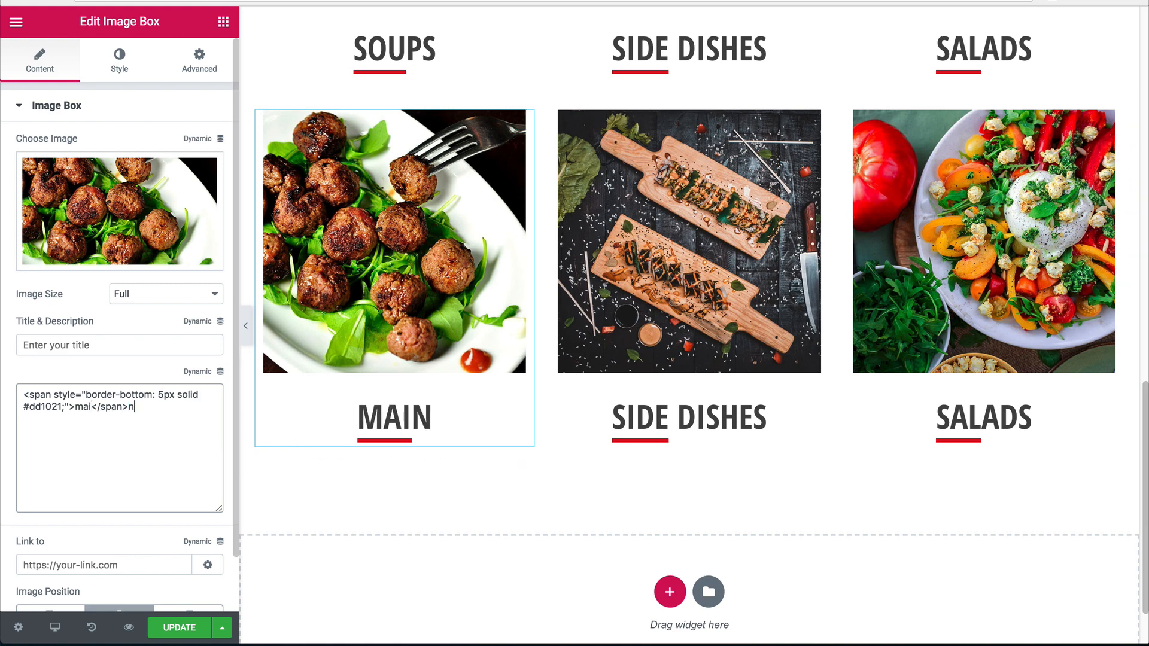
{"action": "type", "text": " dish"}
{"action": "key", "text": "BackSpace"}
{"action": "key", "text": "BackSpace"}
{"action": "type", "text": "ishe"}
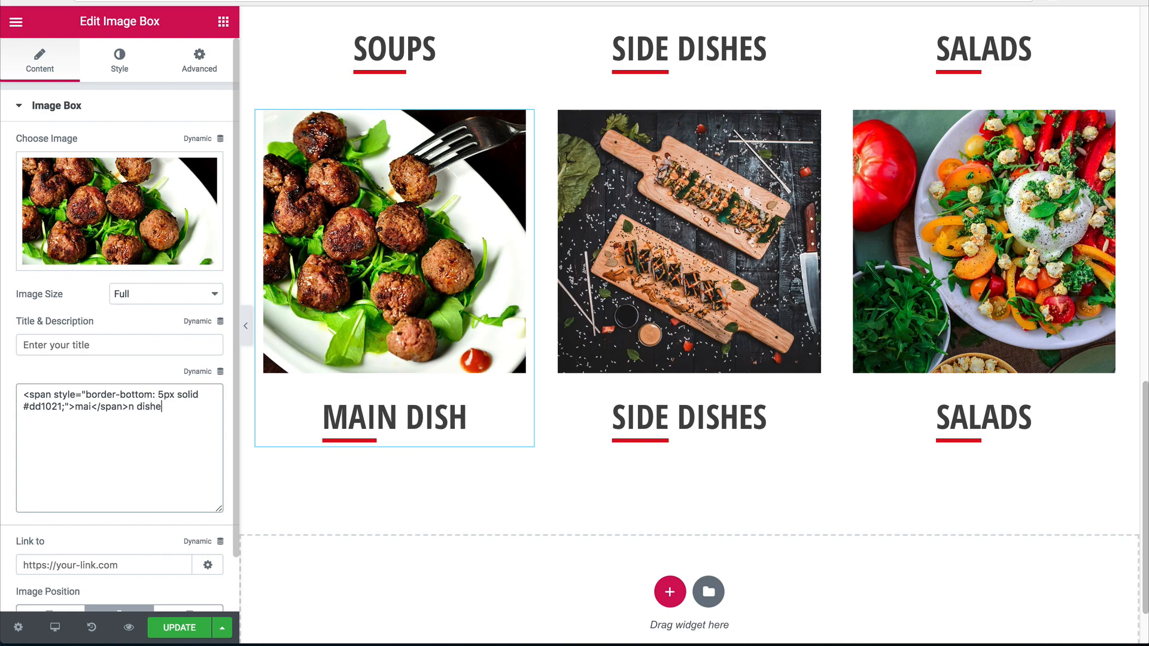
{"action": "type", "text": "s"}
Give the second duplicated box the burger photo and the caption BURGERS.
{"action": "left_click", "coordinate": [706, 251]}
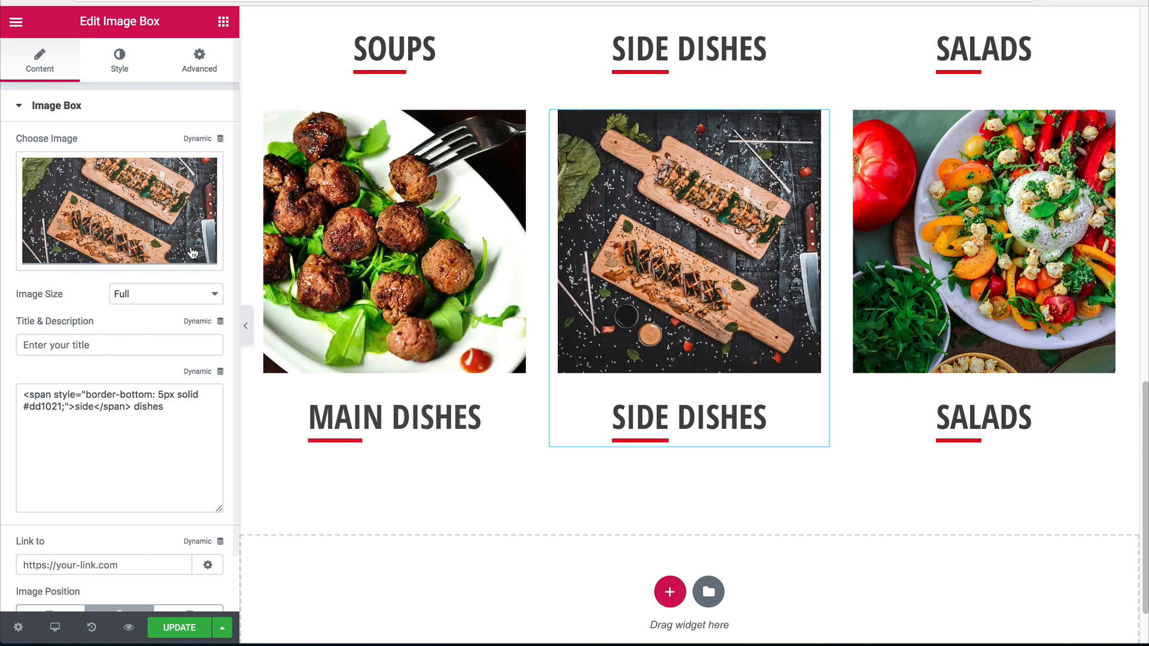
{"action": "left_click", "coordinate": [193, 254]}
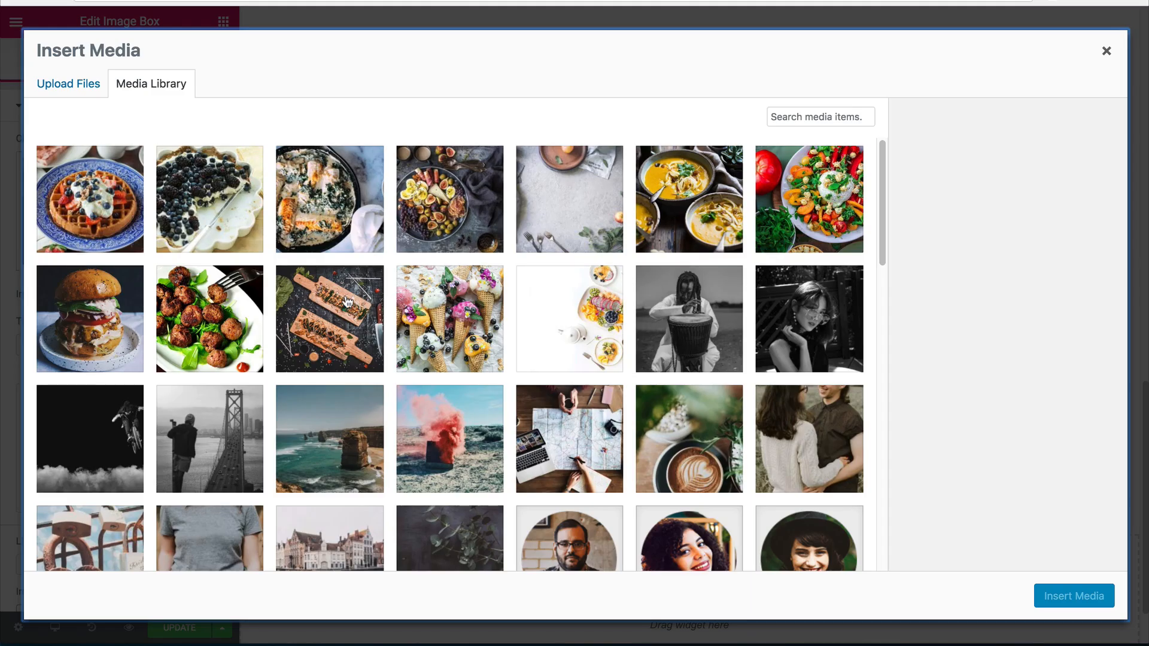
{"action": "left_click", "coordinate": [123, 308]}
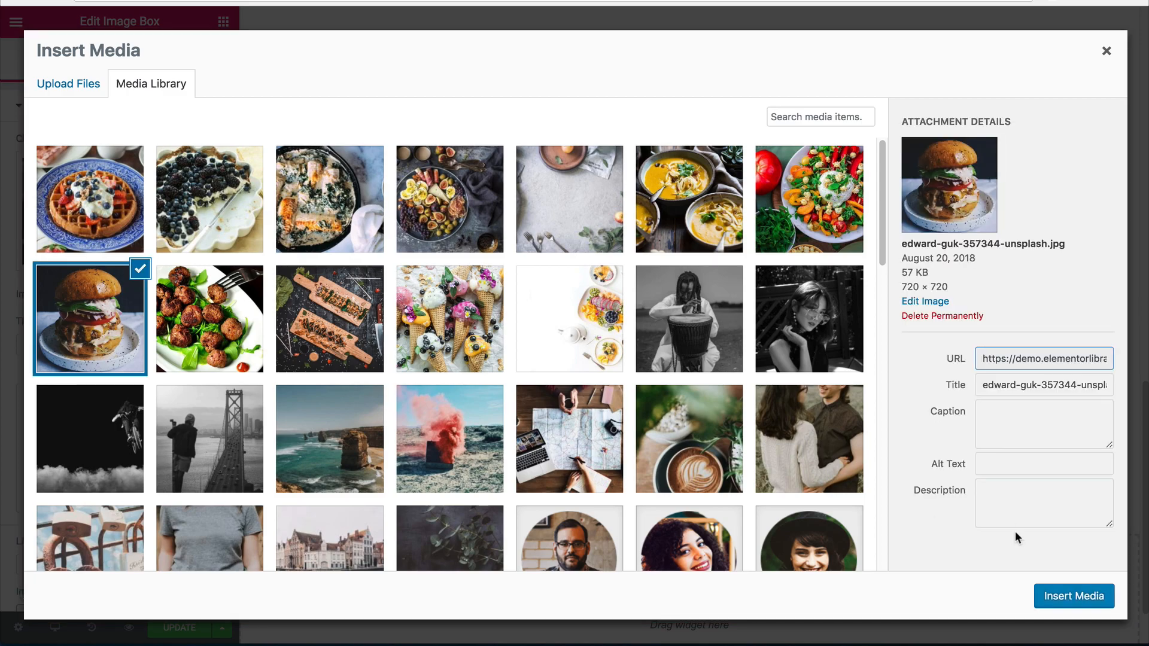
{"action": "left_click", "coordinate": [1074, 595]}
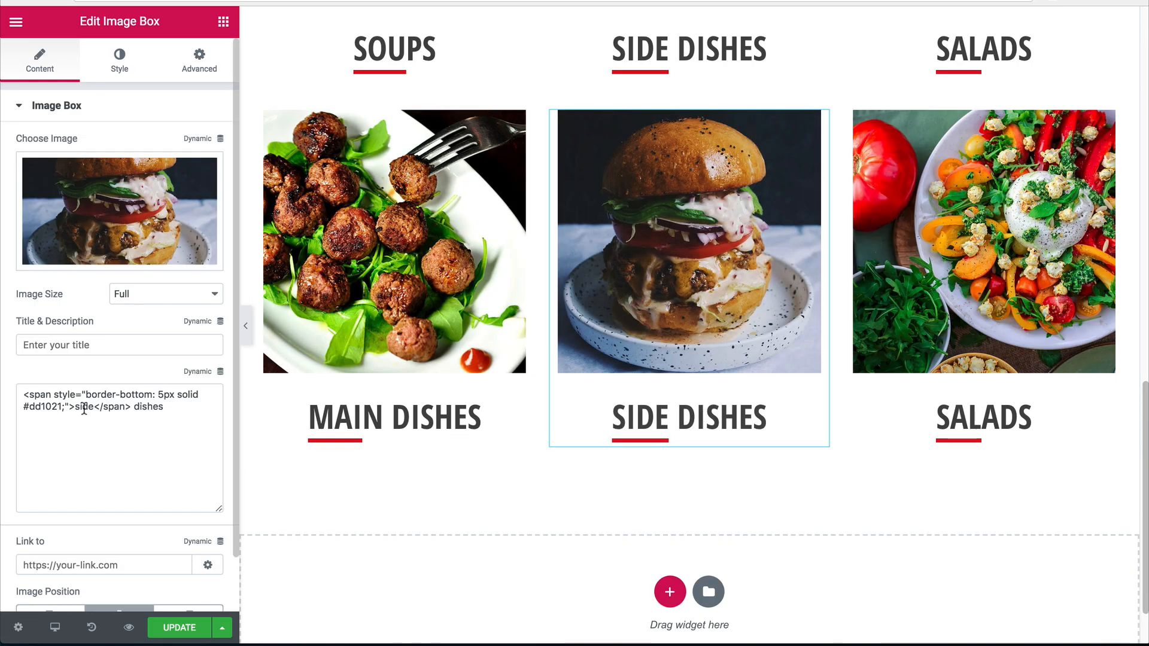
{"action": "double_click", "coordinate": [83, 408]}
{"action": "type", "text": "bur"}
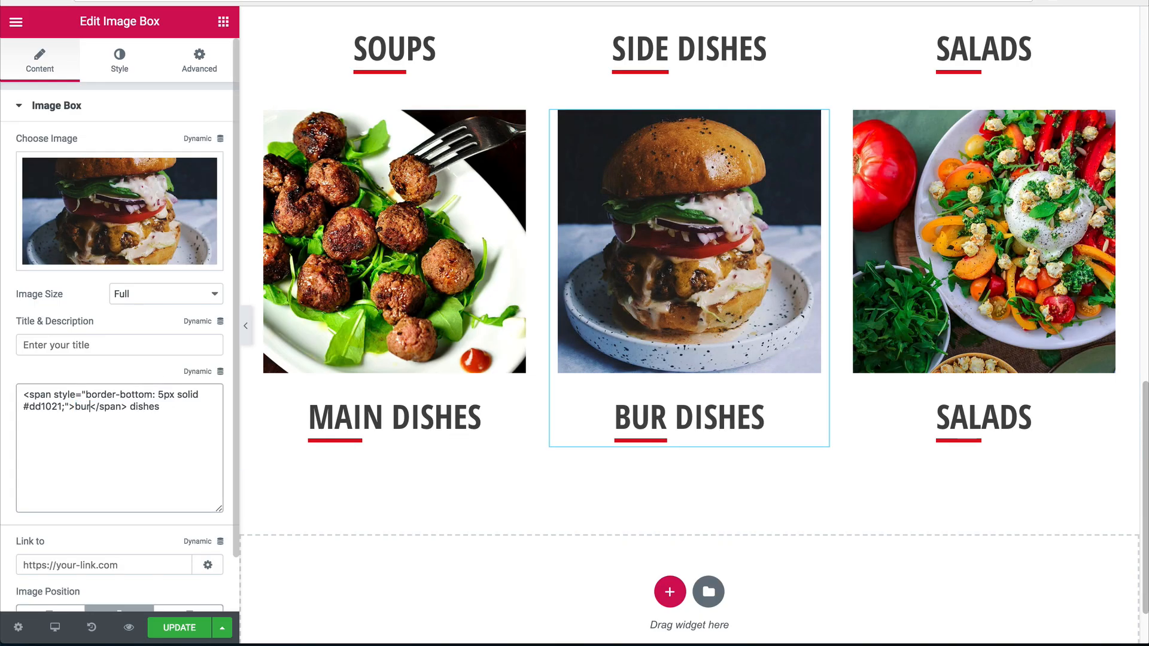
{"action": "key", "text": "BackSpace"}
{"action": "key", "text": "BackSpace"}
{"action": "type", "text": "g"}
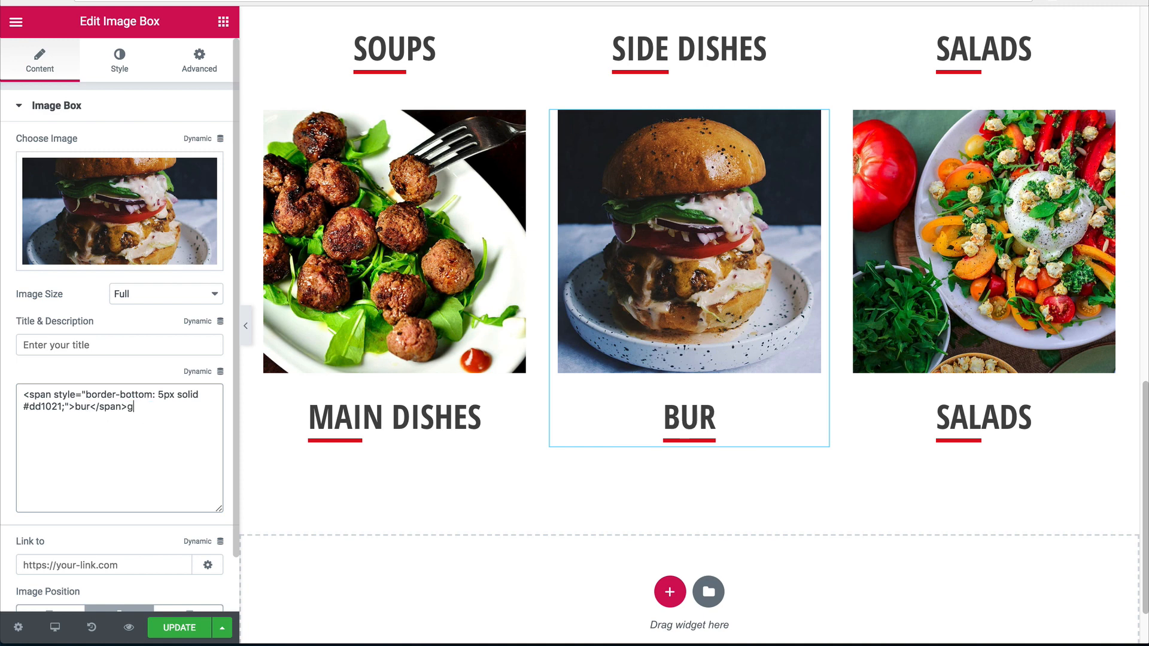
{"action": "type", "text": "ers"}
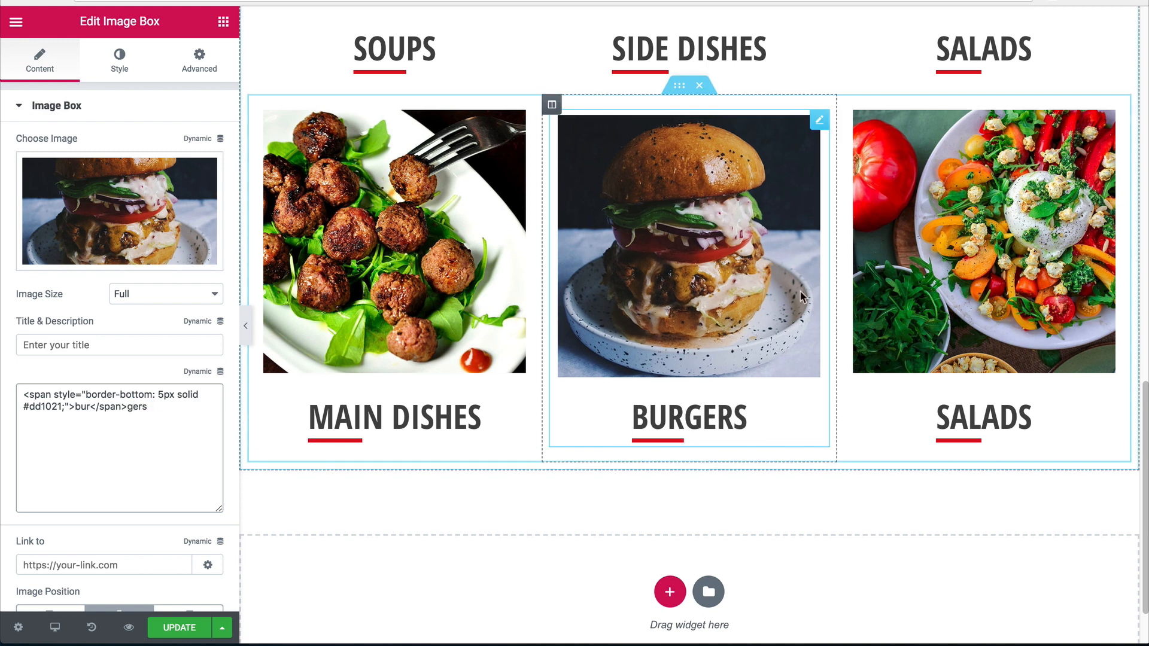
Give the third duplicated box the ice-cream photo and the caption DESSERTS.
{"action": "left_click", "coordinate": [984, 269]}
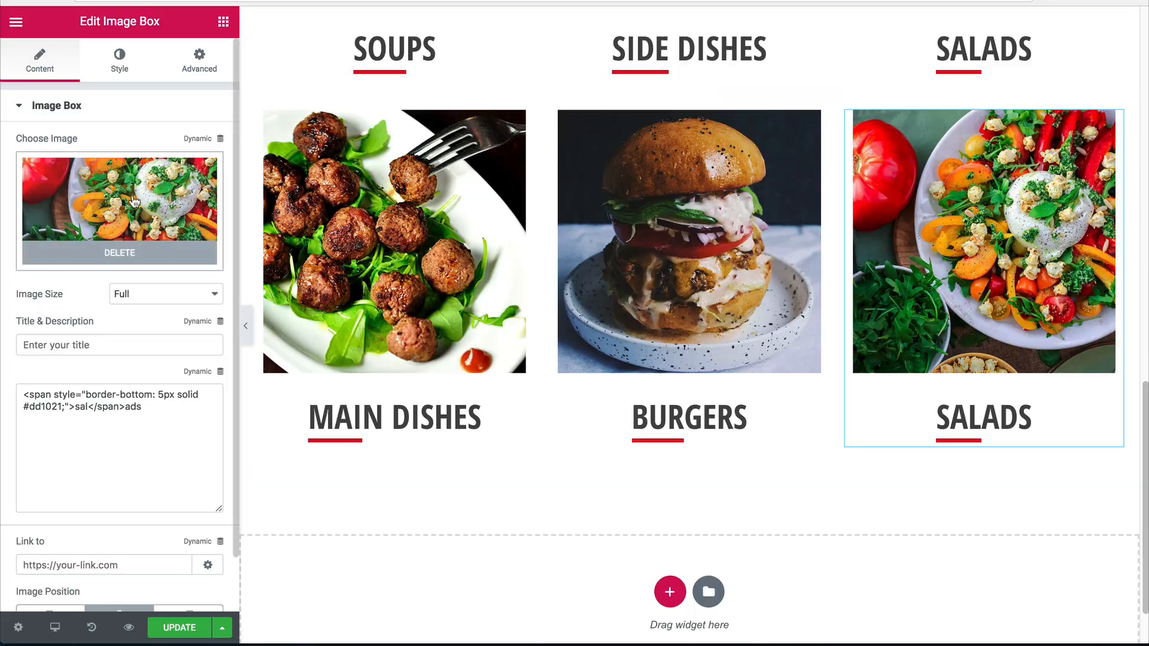
{"action": "left_click", "coordinate": [120, 227]}
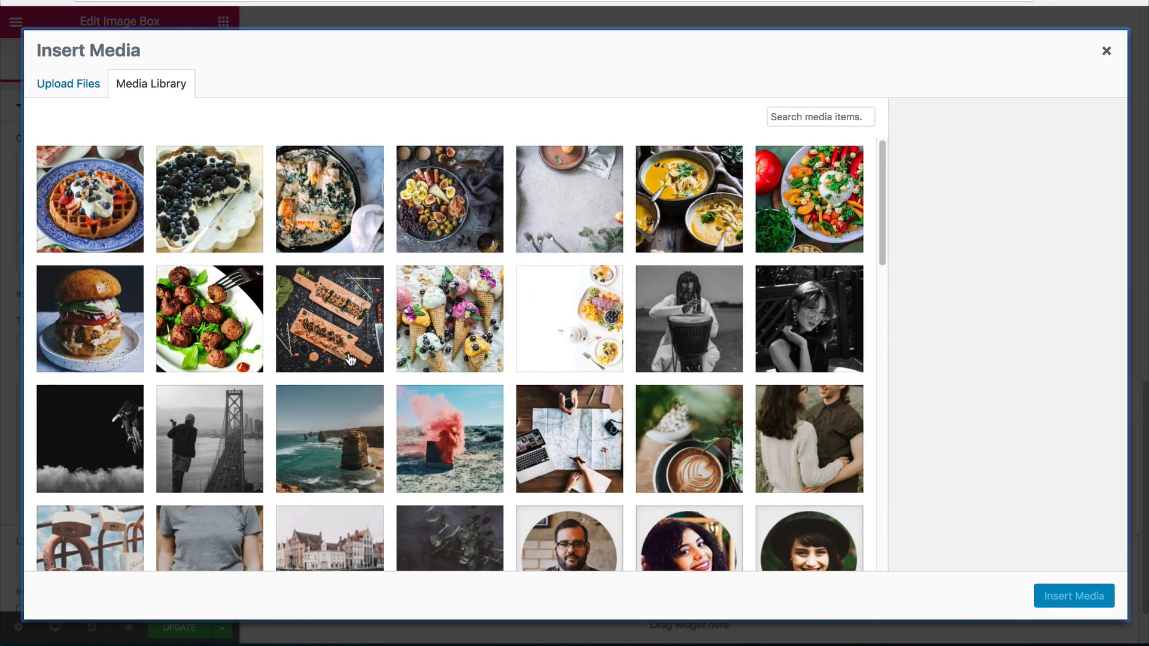
{"action": "left_click", "coordinate": [447, 313]}
{"action": "left_click", "coordinate": [1062, 597]}
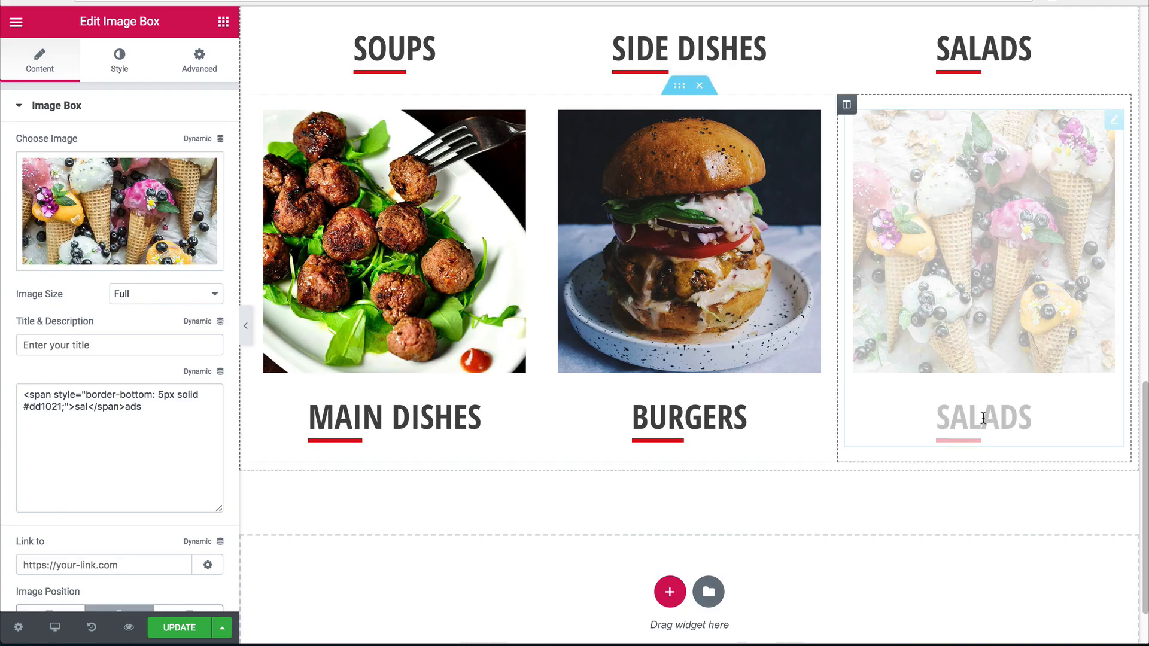
{"action": "double_click", "coordinate": [82, 407]}
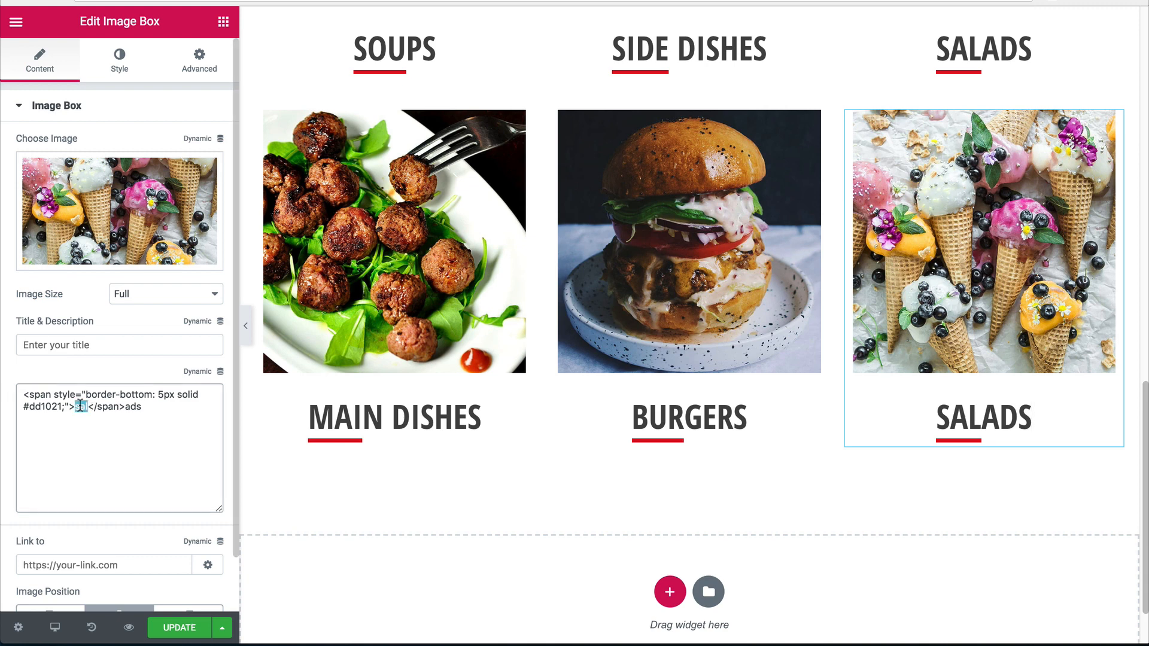
{"action": "type", "text": "des</"}
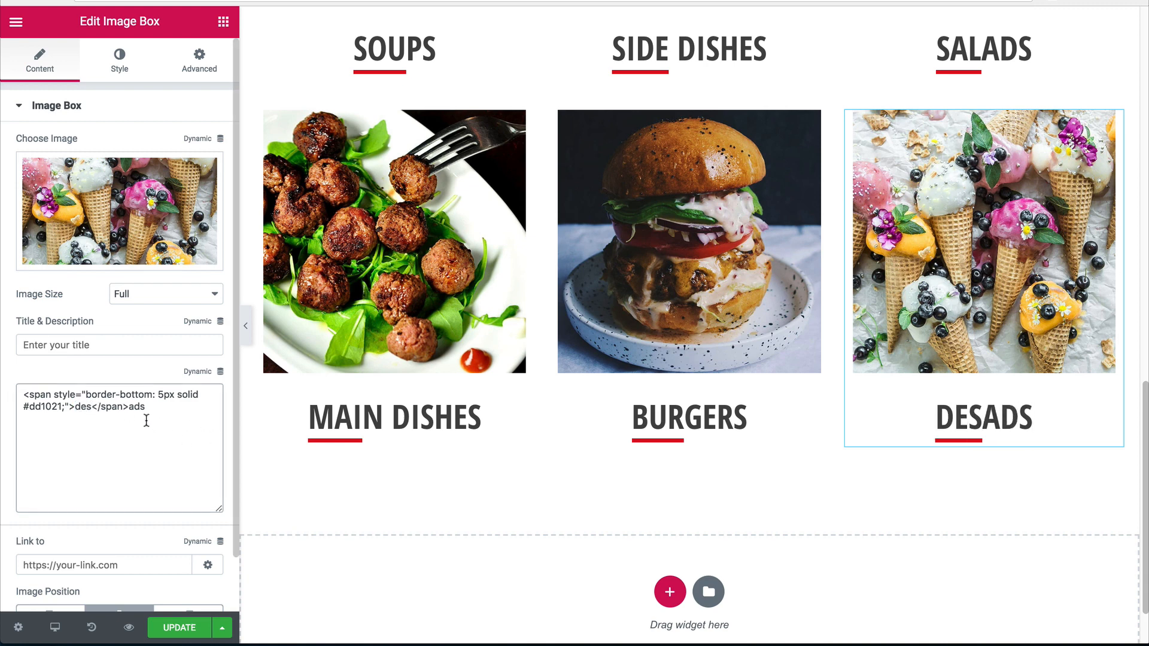
{"action": "type", "text": "span>serts"}
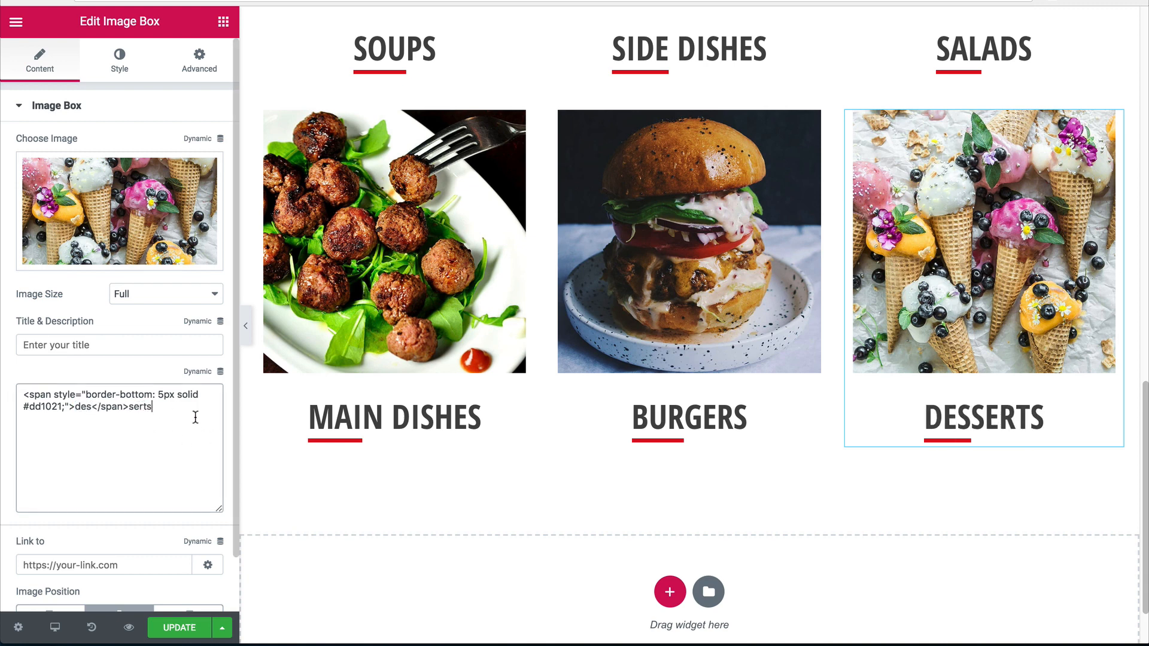
{"action": "scroll", "coordinate": [864, 458], "scroll_direction": "down", "scroll_amount": 1}
{"action": "scroll", "coordinate": [863, 451], "scroll_direction": "up", "scroll_amount": 6}
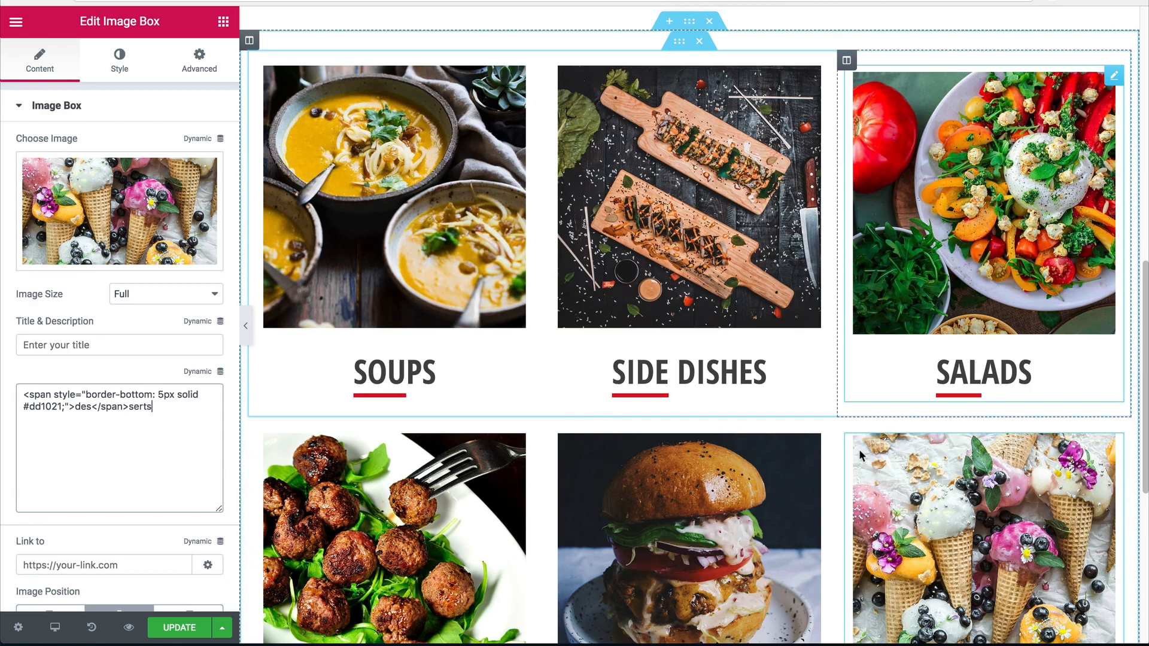
Save the page with Update and glance at it in full-width preview.
{"action": "left_click", "coordinate": [179, 627]}
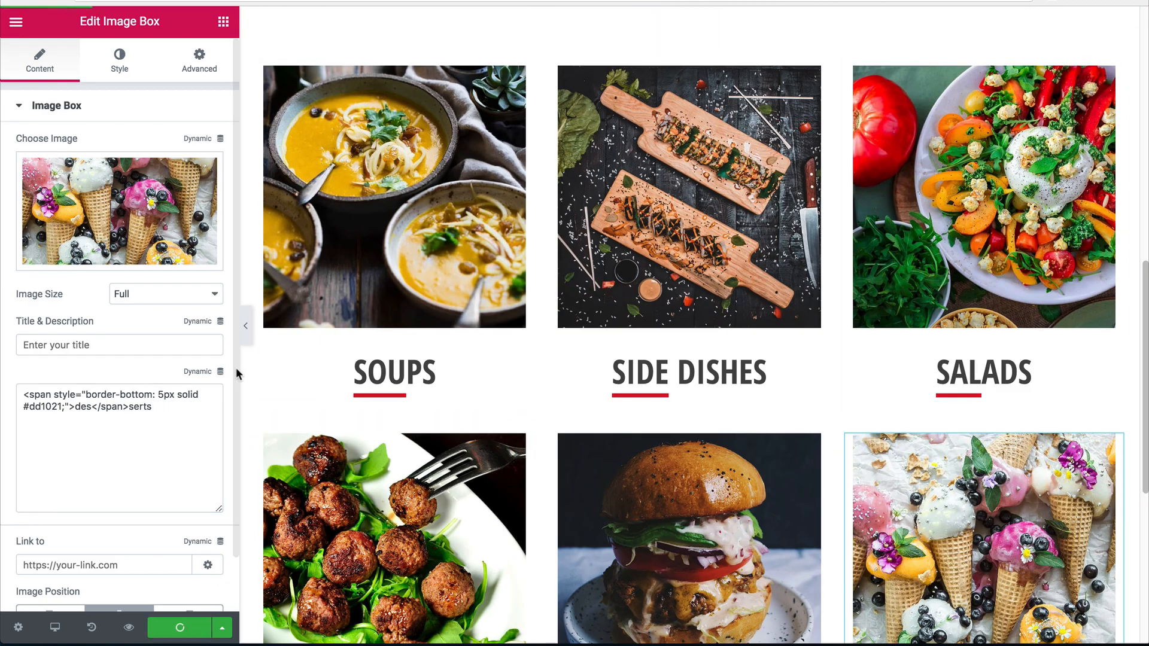
{"action": "left_click", "coordinate": [245, 326]}
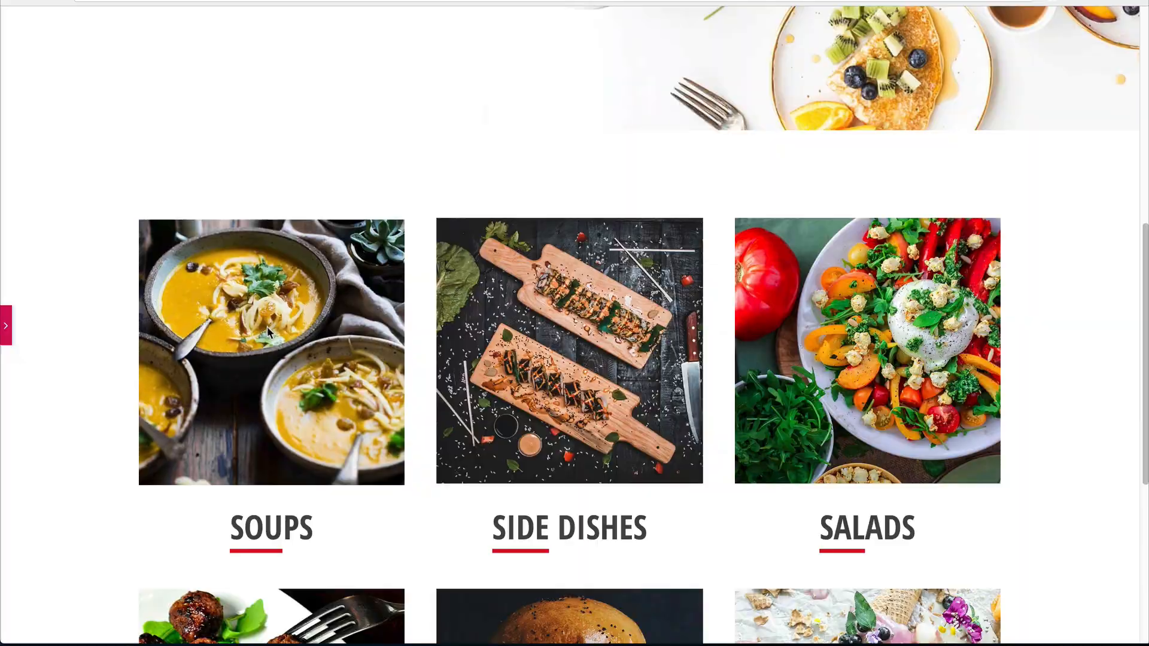
{"action": "scroll", "coordinate": [851, 236], "scroll_direction": "down", "scroll_amount": 2}
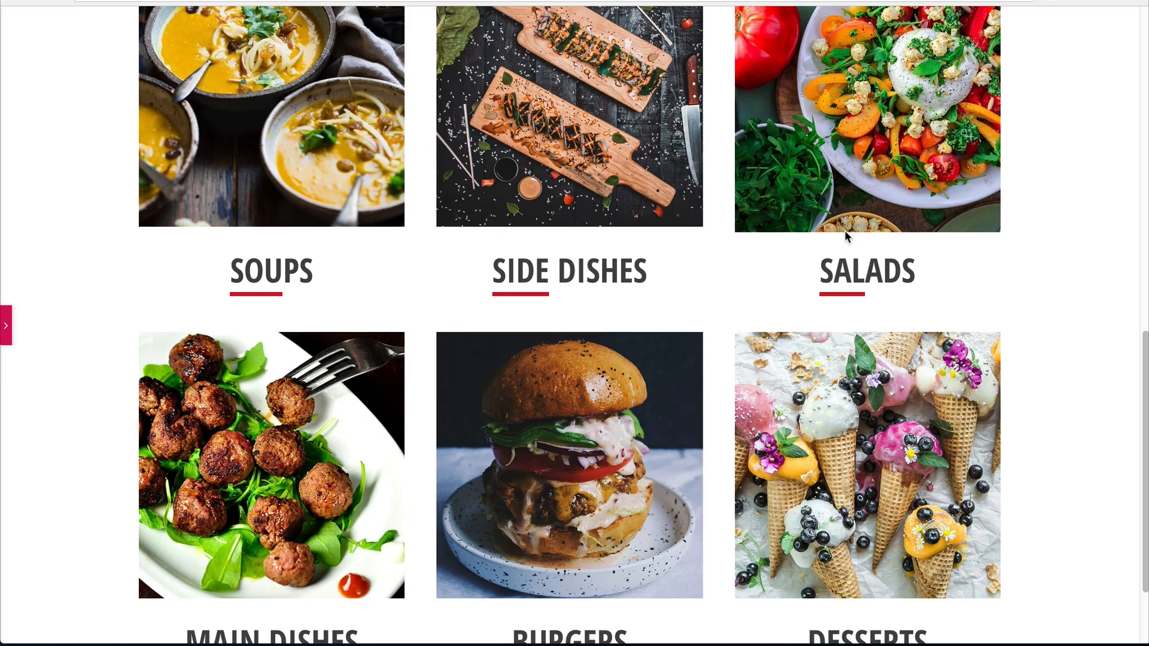
{"action": "scroll", "coordinate": [868, 323], "scroll_direction": "down", "scroll_amount": 2}
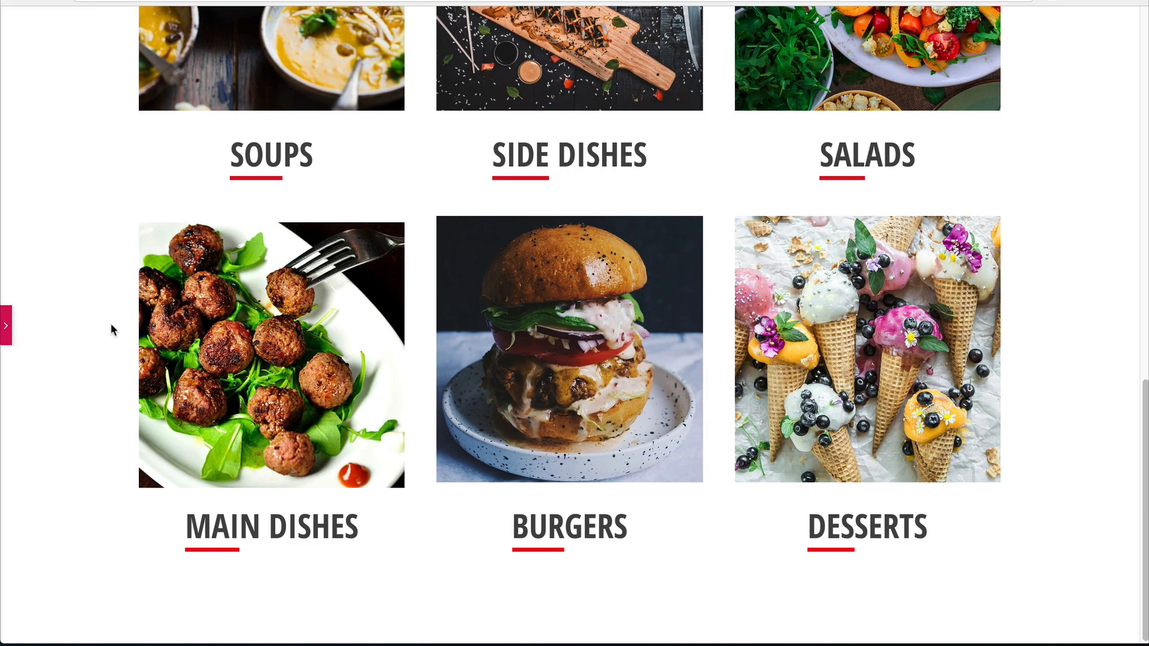
{"action": "left_click", "coordinate": [4, 328]}
Scroll through the full-width preview from the hero to the six food boxes.
{"action": "scroll", "coordinate": [494, 376], "scroll_direction": "down", "scroll_amount": 3}
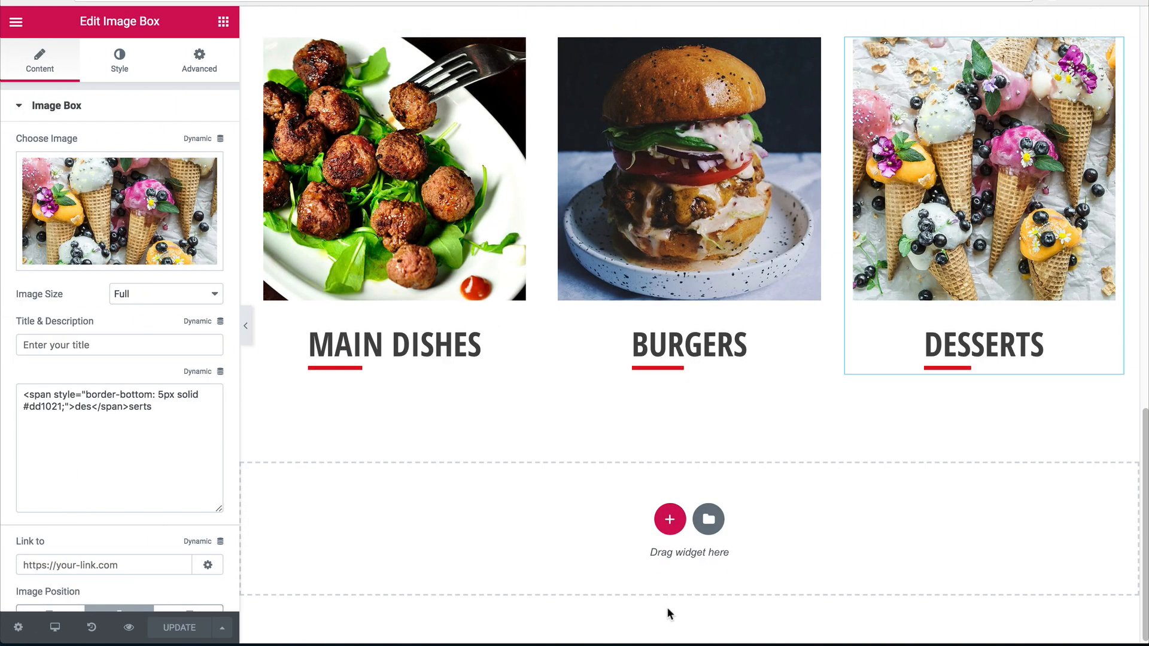
{"action": "left_click", "coordinate": [245, 326]}
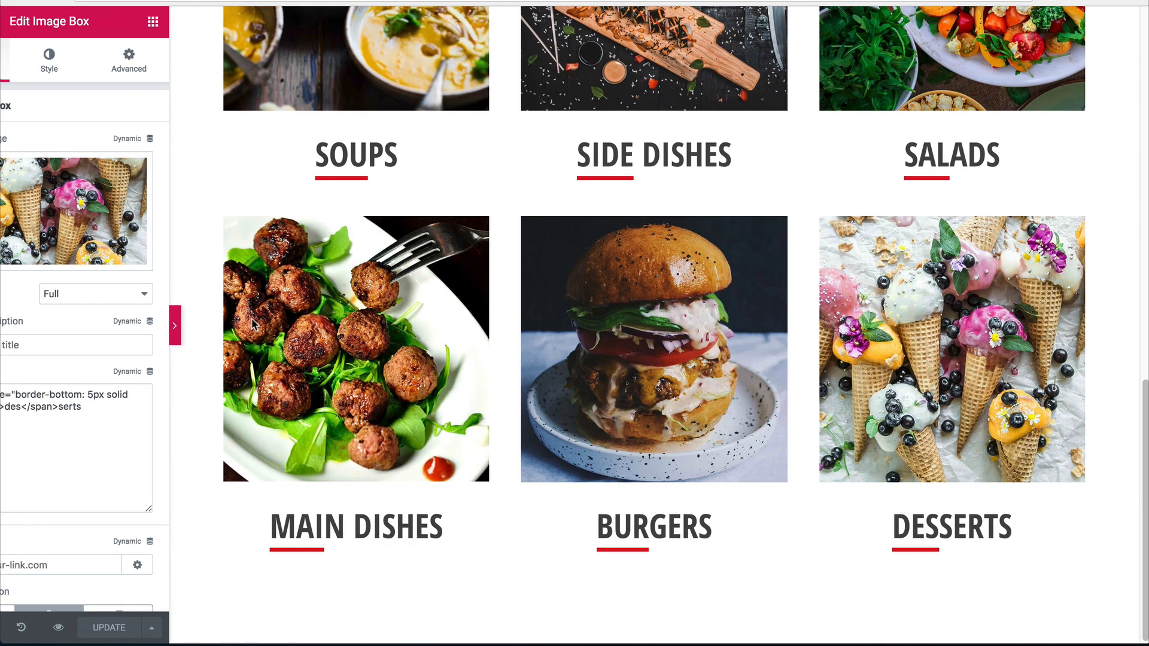
{"action": "scroll", "coordinate": [377, 272], "scroll_direction": "up", "scroll_amount": 15}
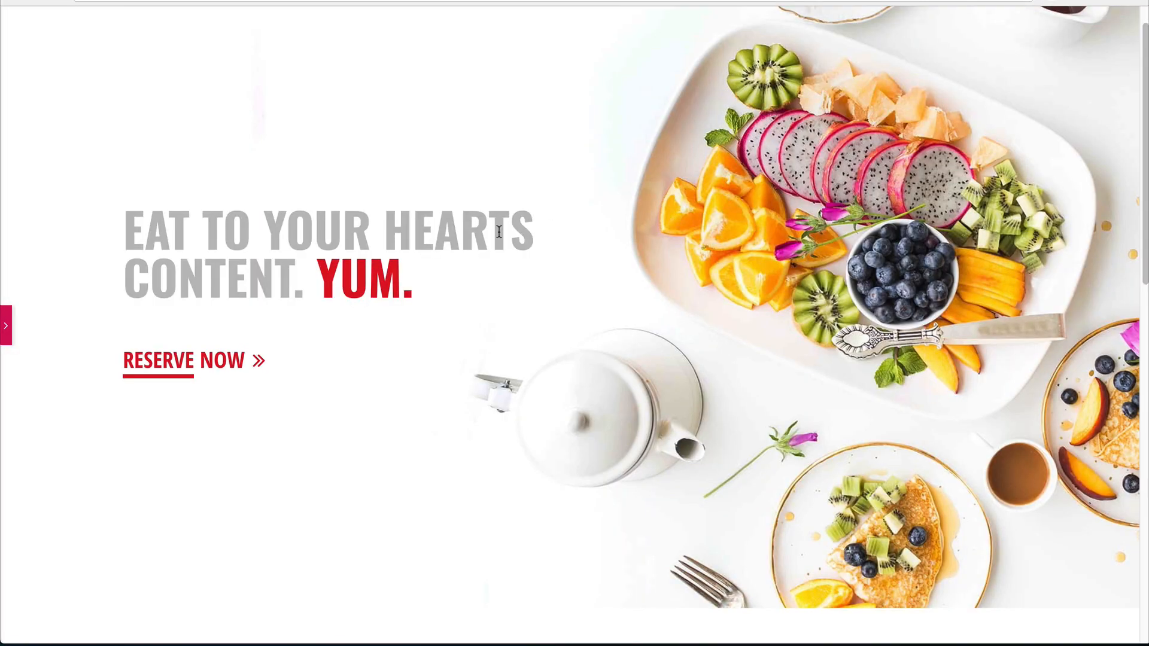
{"action": "scroll", "coordinate": [498, 231], "scroll_direction": "down", "scroll_amount": 3}
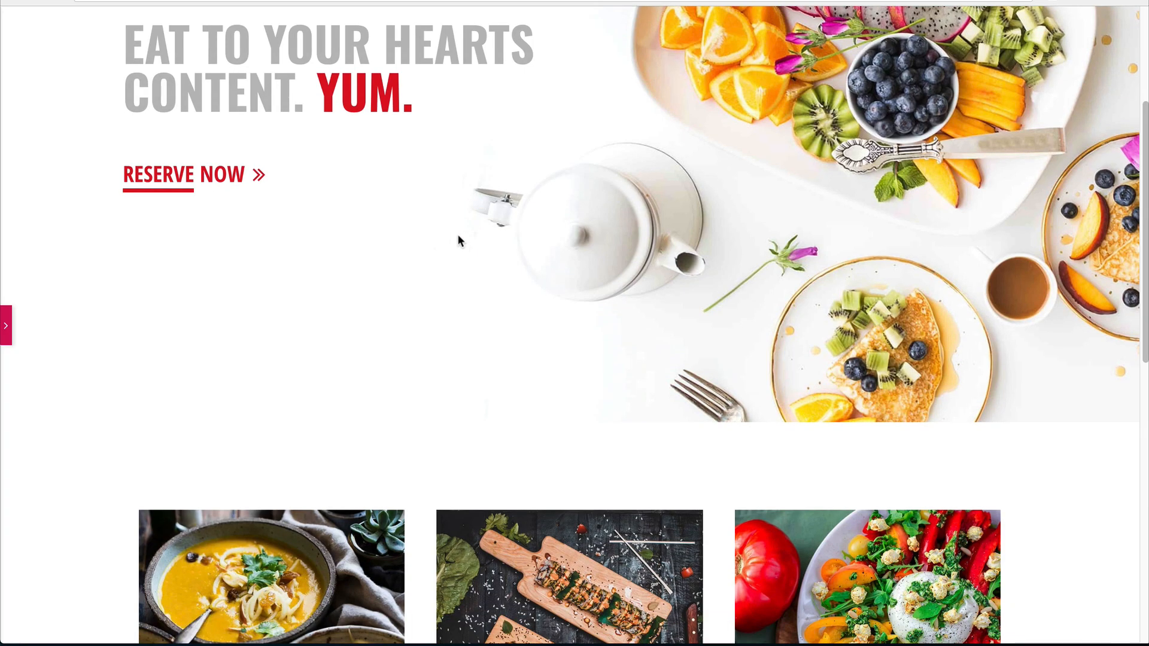
{"action": "scroll", "coordinate": [436, 238], "scroll_direction": "up", "scroll_amount": 2}
{"action": "scroll", "coordinate": [430, 242], "scroll_direction": "down", "scroll_amount": 5}
{"action": "scroll", "coordinate": [426, 241], "scroll_direction": "down", "scroll_amount": 2}
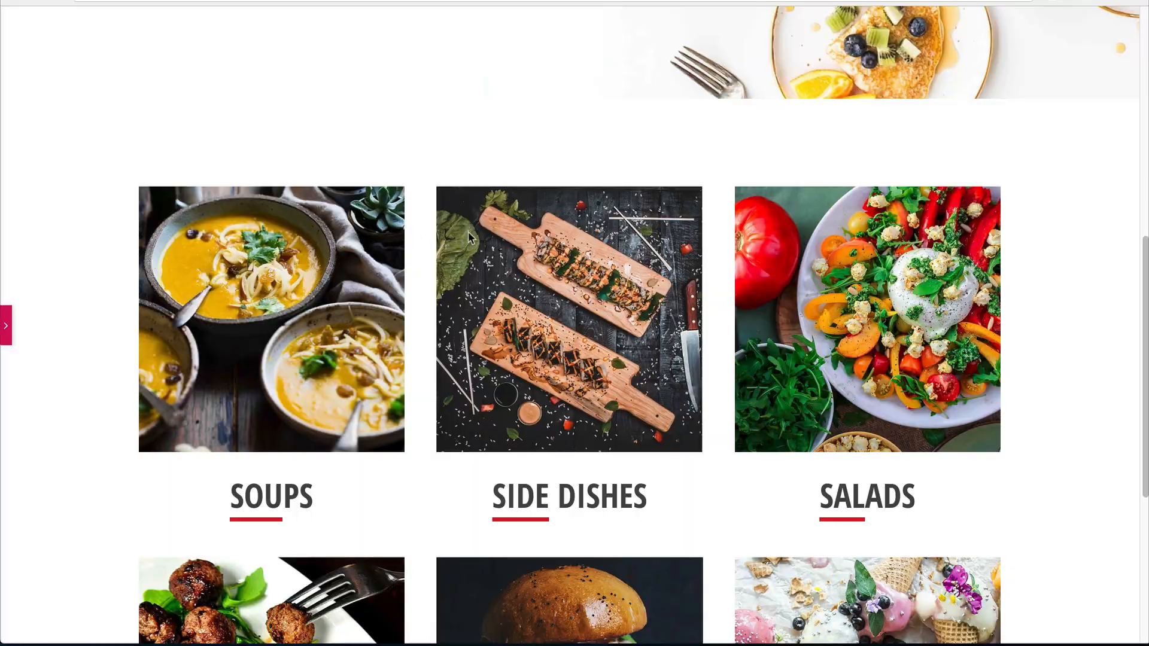
{"action": "scroll", "coordinate": [686, 323], "scroll_direction": "down", "scroll_amount": 5}
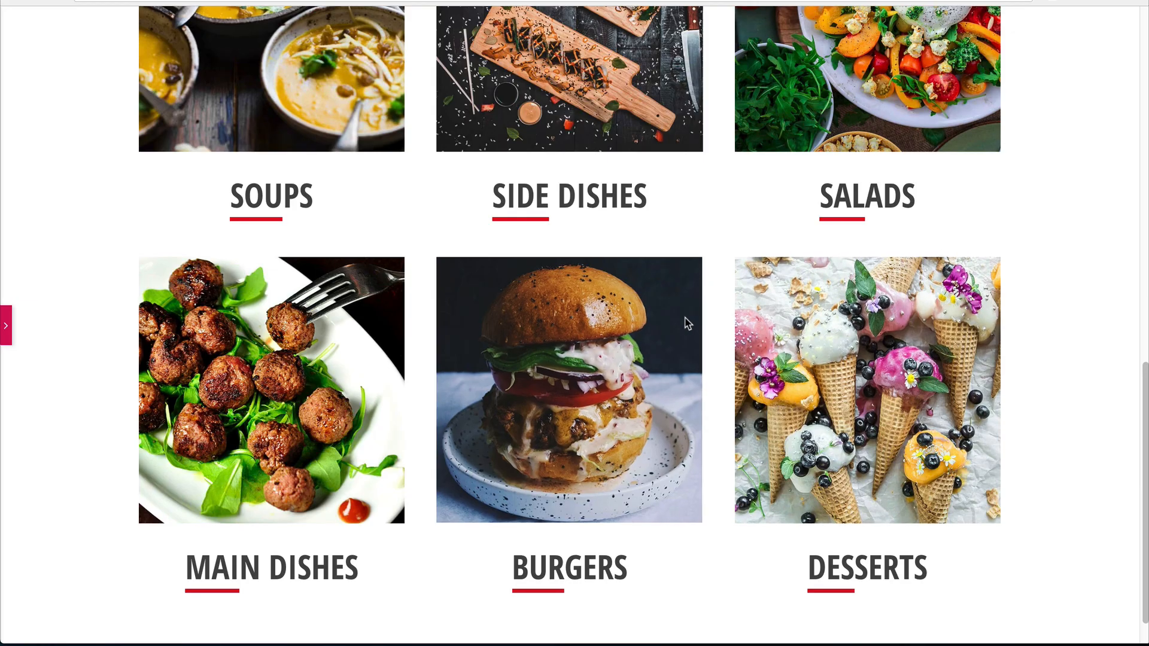
{"action": "scroll", "coordinate": [850, 212], "scroll_direction": "up", "scroll_amount": 2}
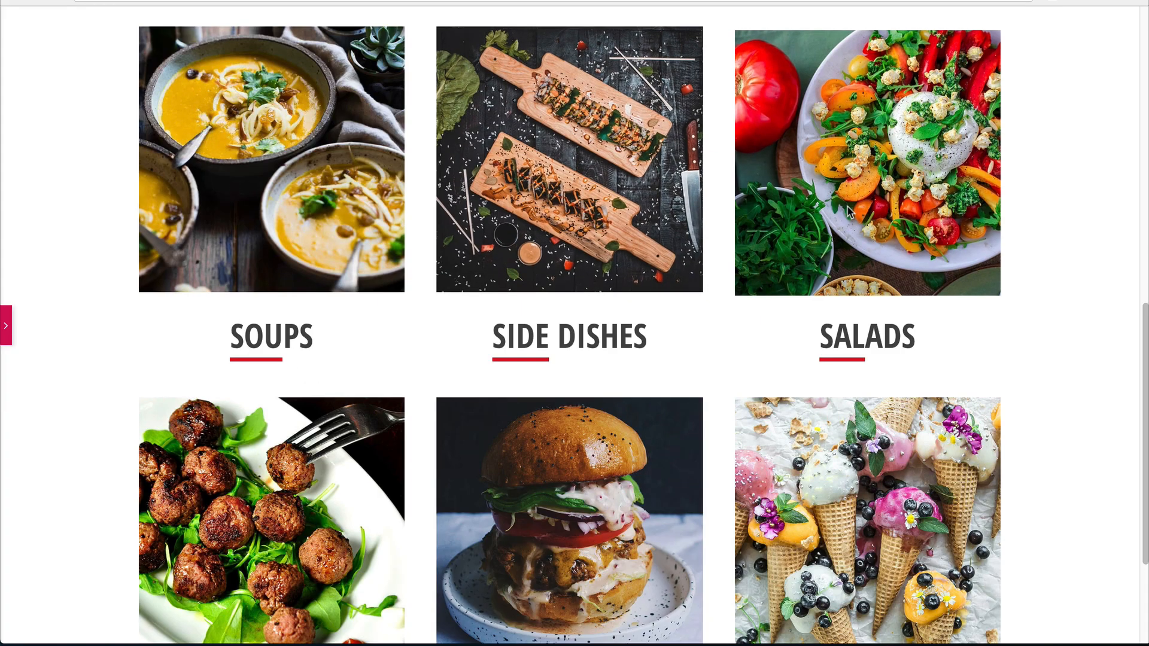
{"action": "scroll", "coordinate": [1029, 275], "scroll_direction": "down", "scroll_amount": 1}
{"action": "scroll", "coordinate": [78, 359], "scroll_direction": "down", "scroll_amount": 1}
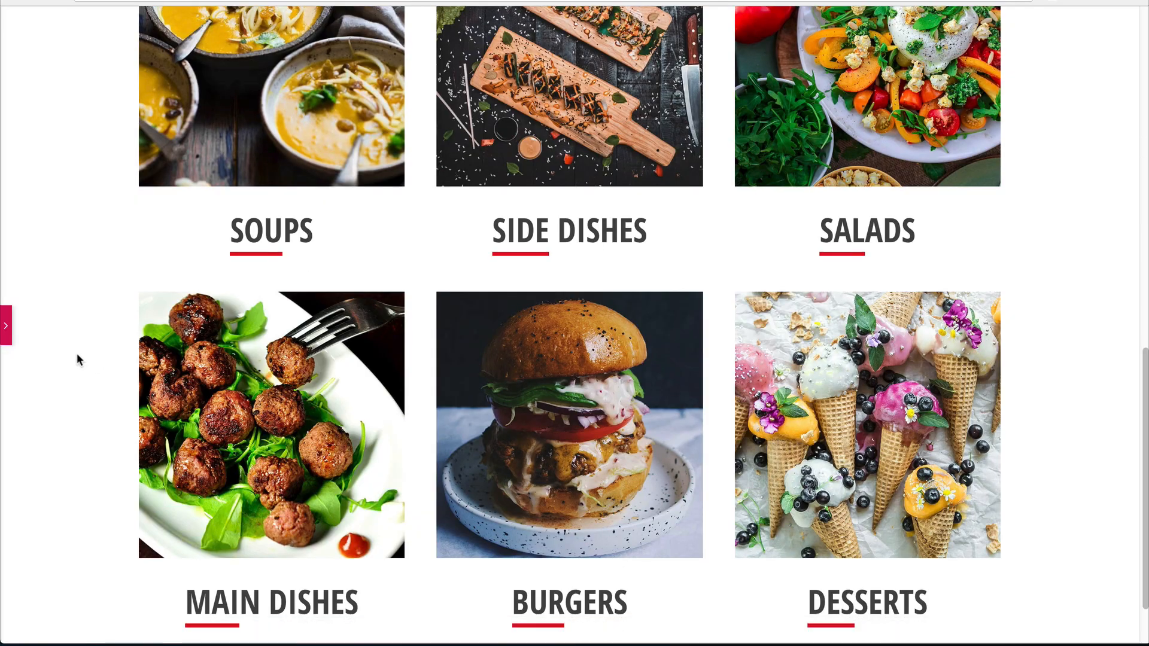
{"action": "scroll", "coordinate": [60, 353], "scroll_direction": "down", "scroll_amount": 1}
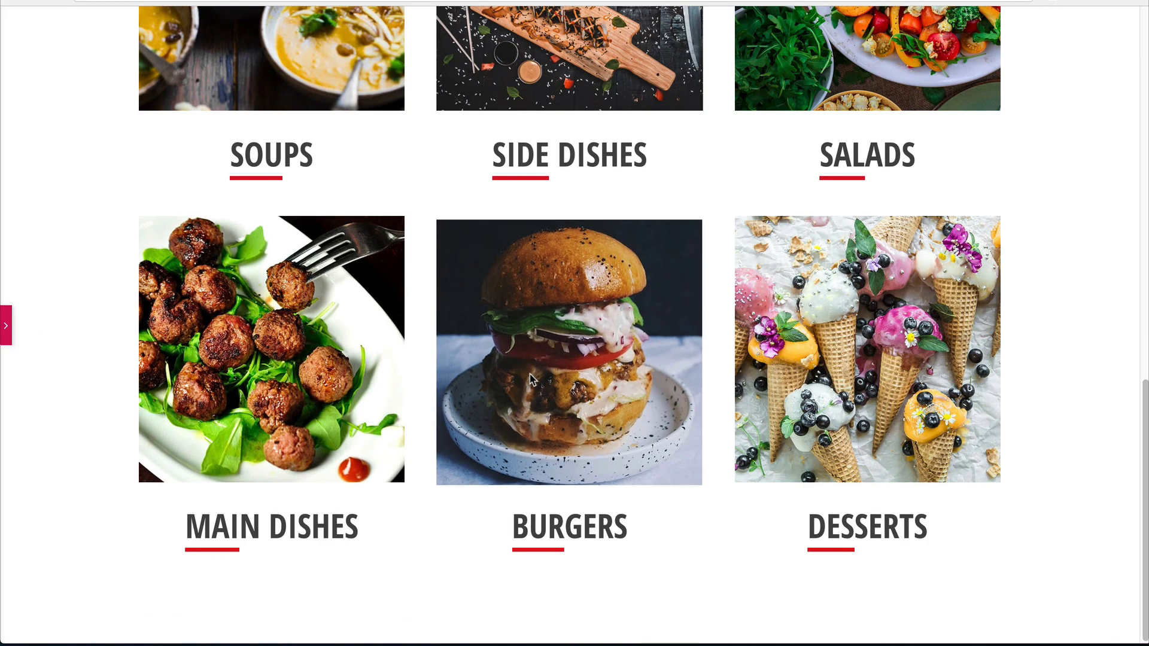
{"action": "left_click", "coordinate": [5, 323]}
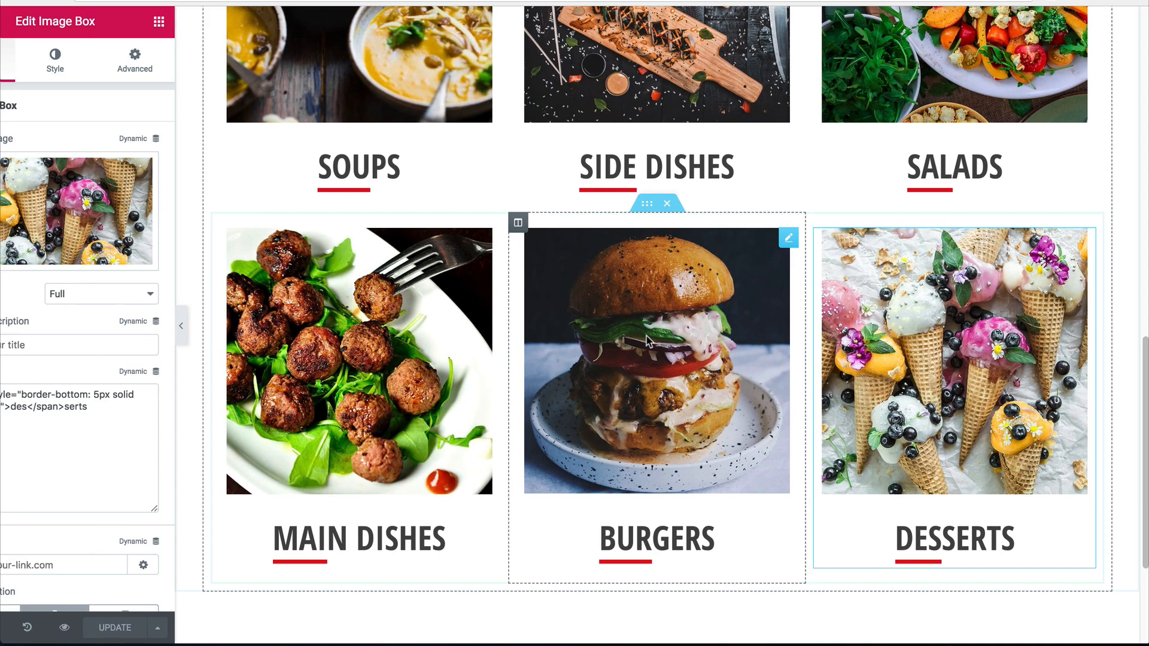
Add a single-column section below the dish boxes with the grey pie photo as classic background.
{"action": "scroll", "coordinate": [686, 481], "scroll_direction": "down", "scroll_amount": 3}
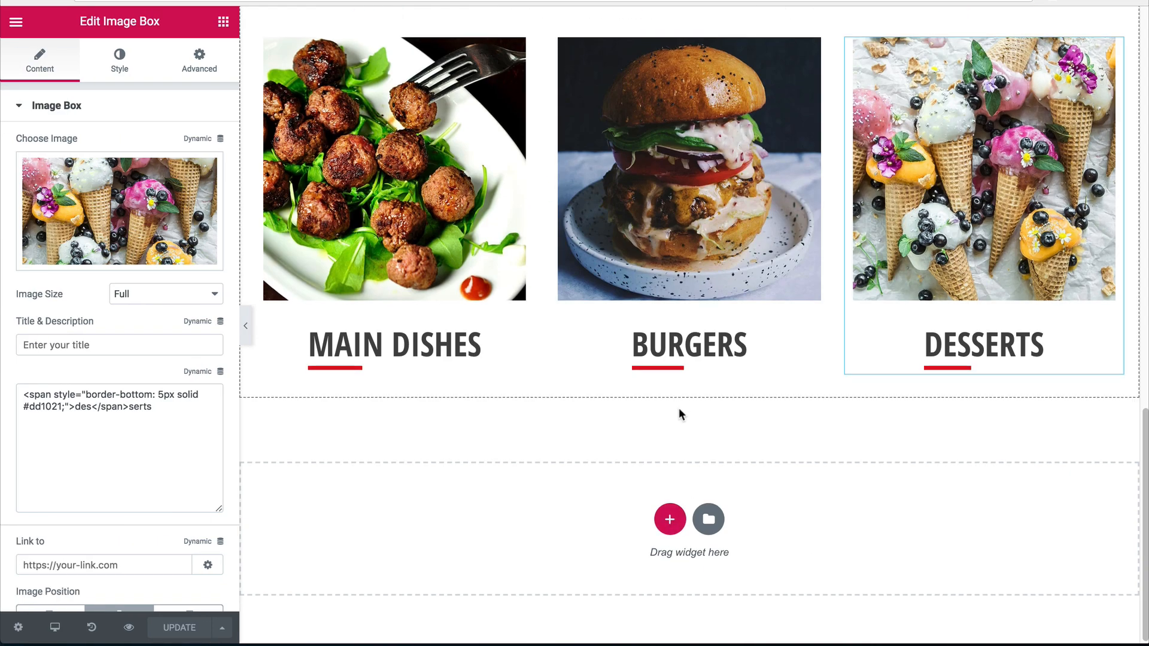
{"action": "left_click", "coordinate": [667, 522]}
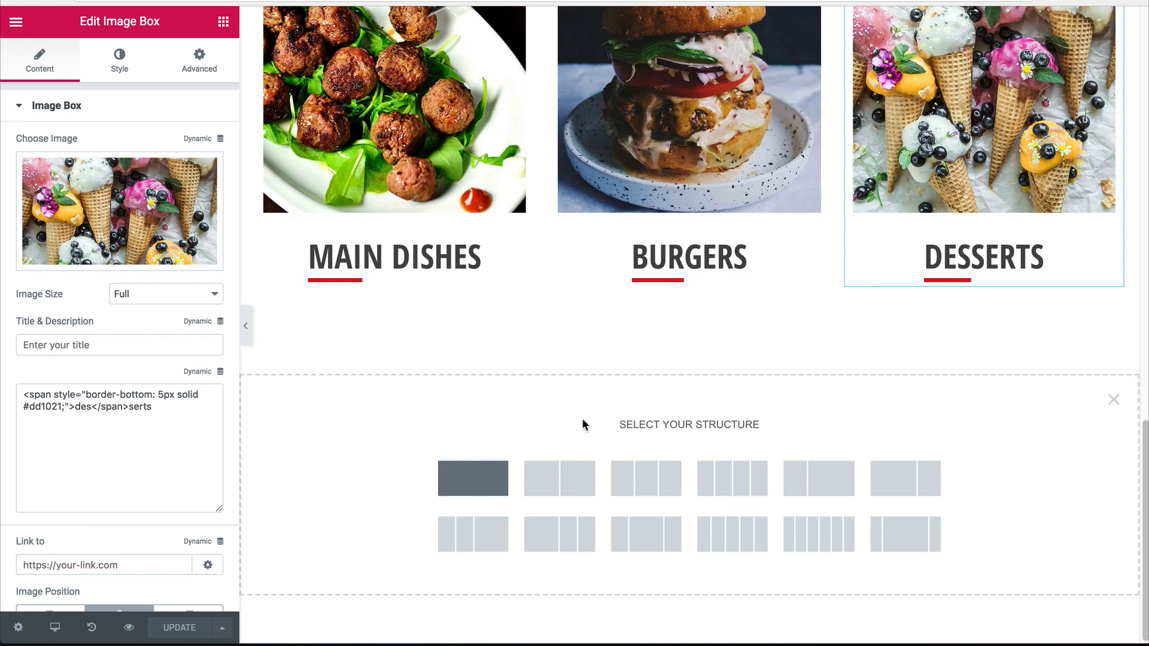
{"action": "left_click", "coordinate": [472, 478]}
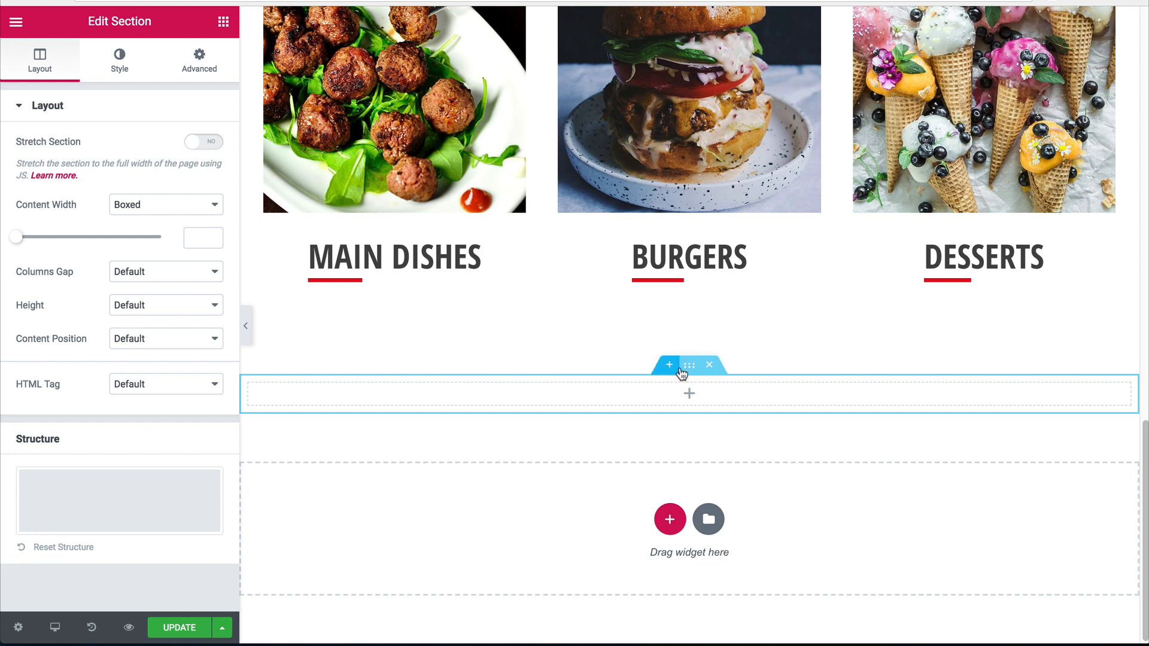
{"action": "left_click", "coordinate": [119, 60]}
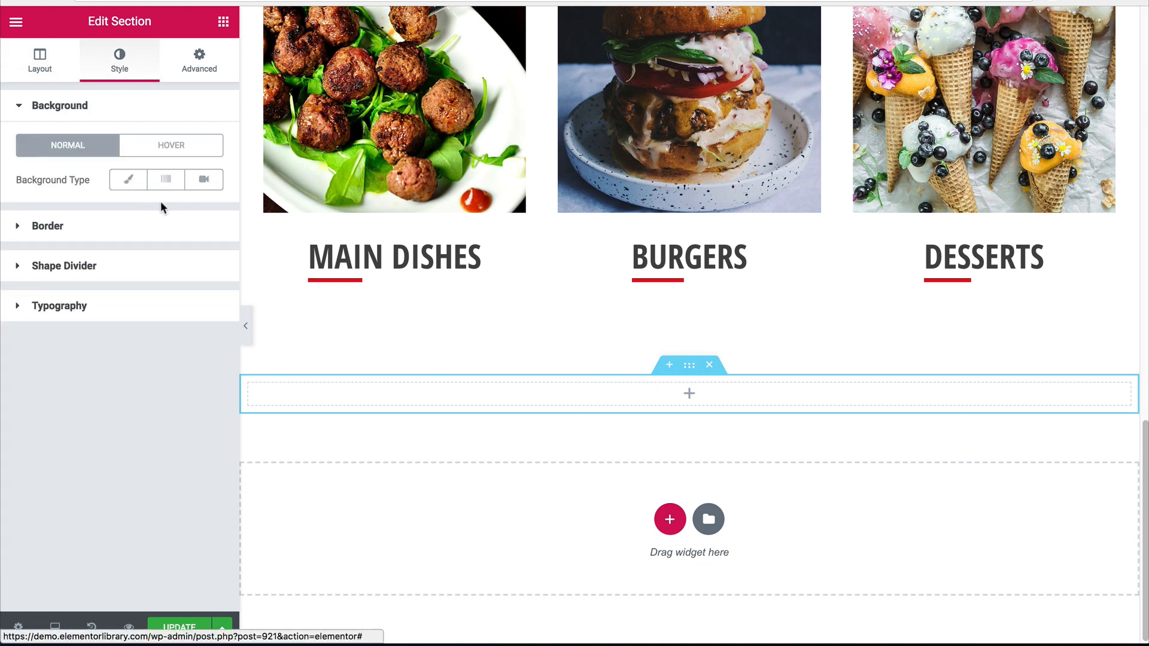
{"action": "left_click", "coordinate": [121, 183]}
{"action": "left_click", "coordinate": [113, 306]}
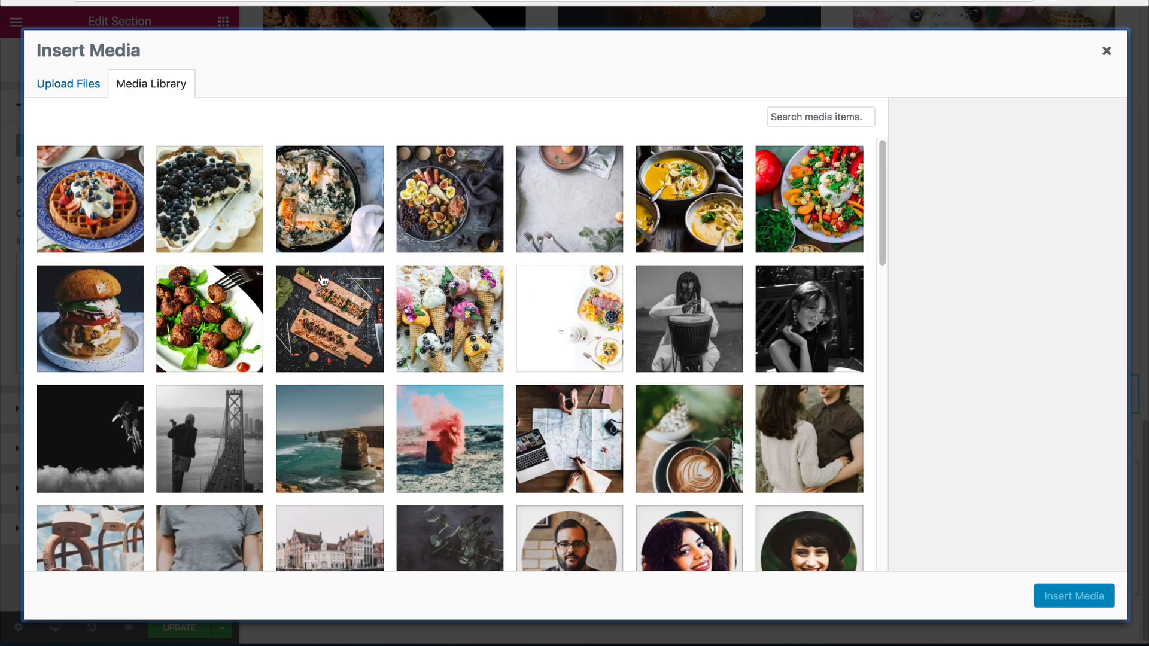
{"action": "left_click", "coordinate": [567, 224]}
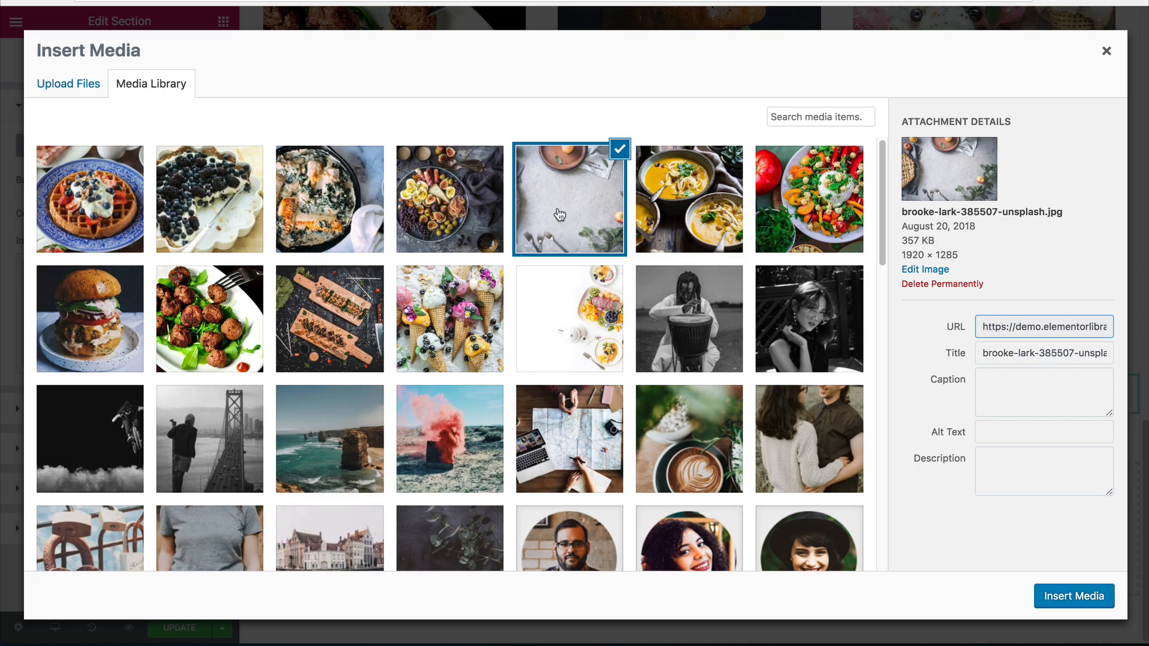
{"action": "left_click", "coordinate": [1073, 595]}
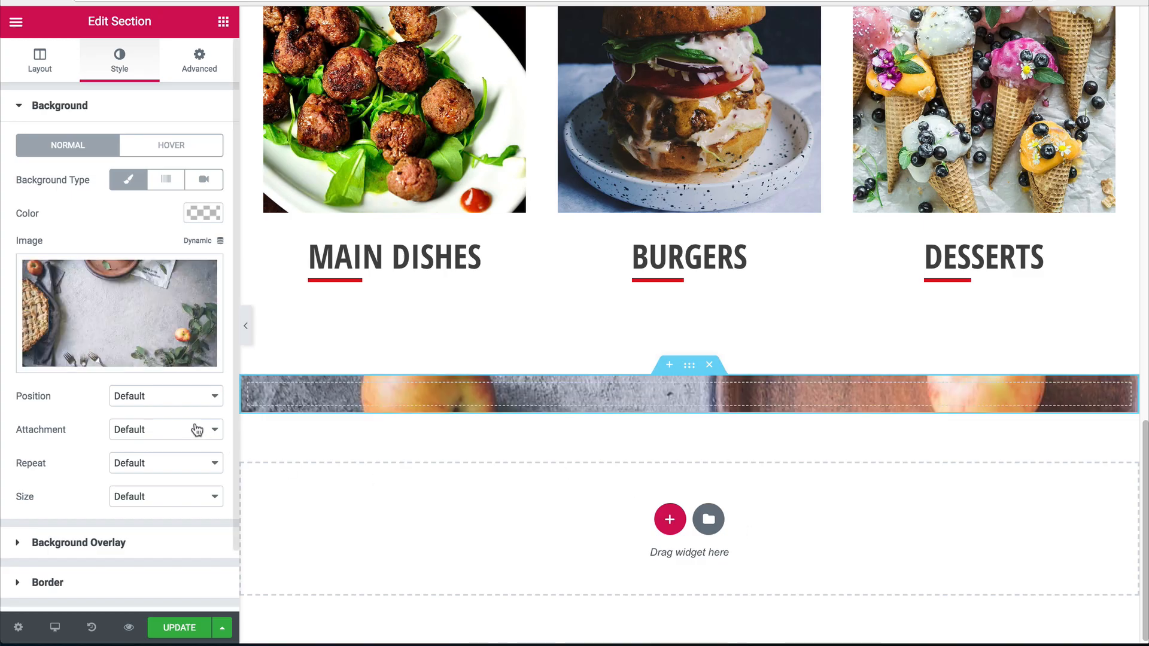
Set the background position to Center Center and size to Cover.
{"action": "left_click", "coordinate": [192, 396]}
{"action": "left_click", "coordinate": [150, 463]}
{"action": "left_click", "coordinate": [142, 497]}
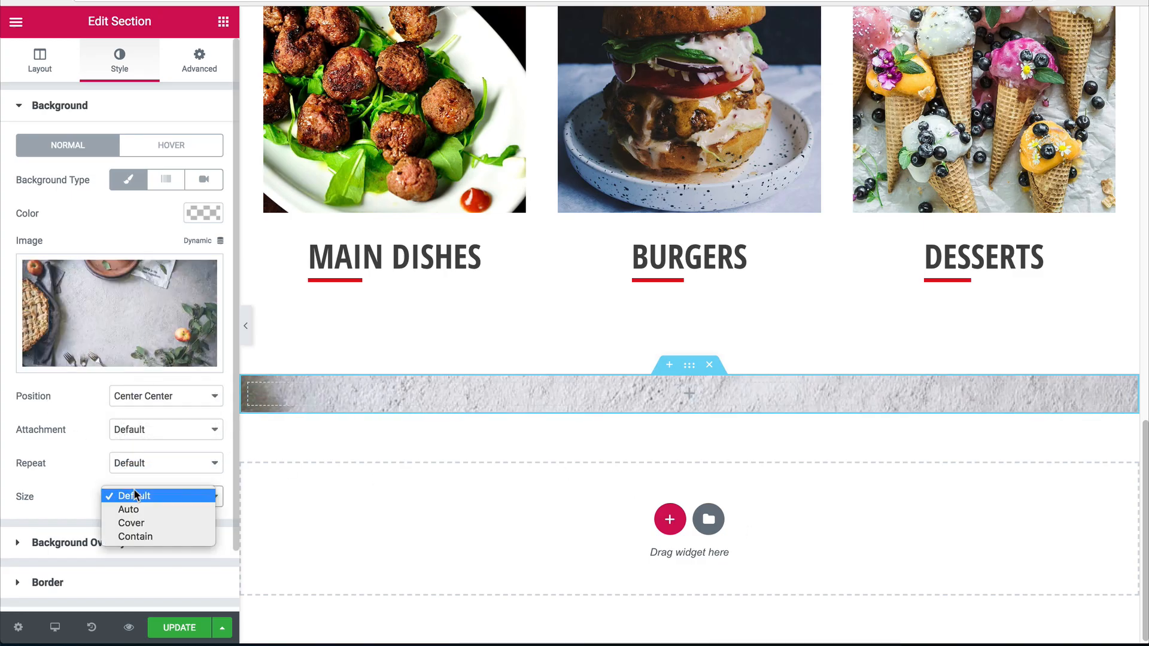
{"action": "left_click", "coordinate": [141, 523]}
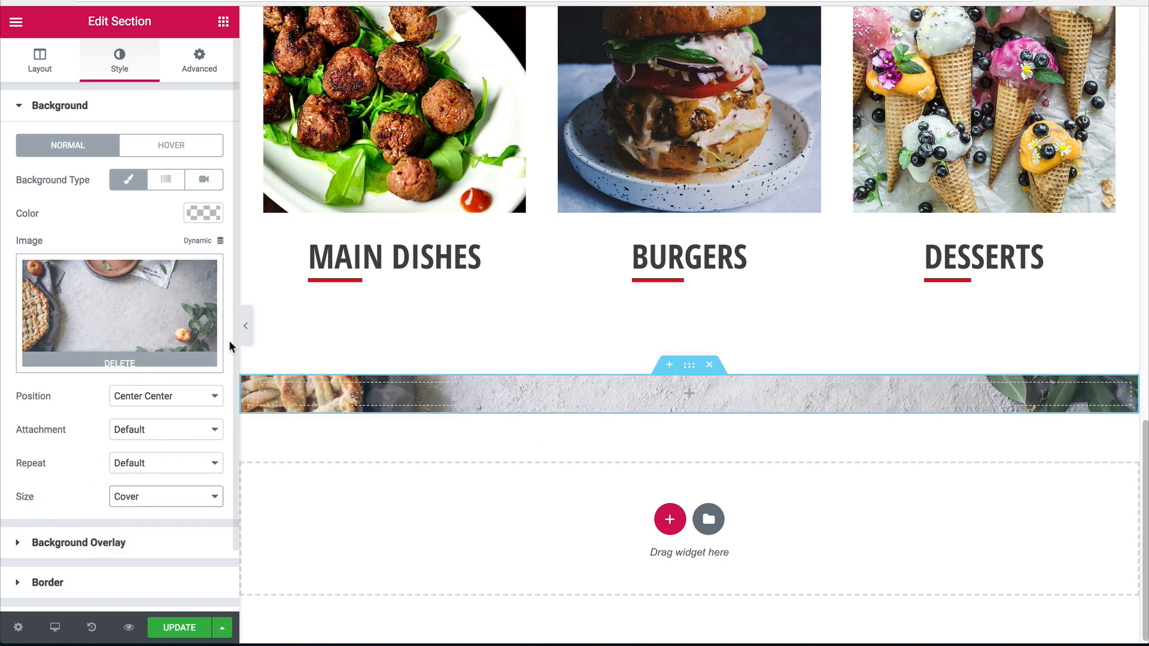
Give the new section 80 px top and bottom padding.
{"action": "left_click", "coordinate": [199, 60]}
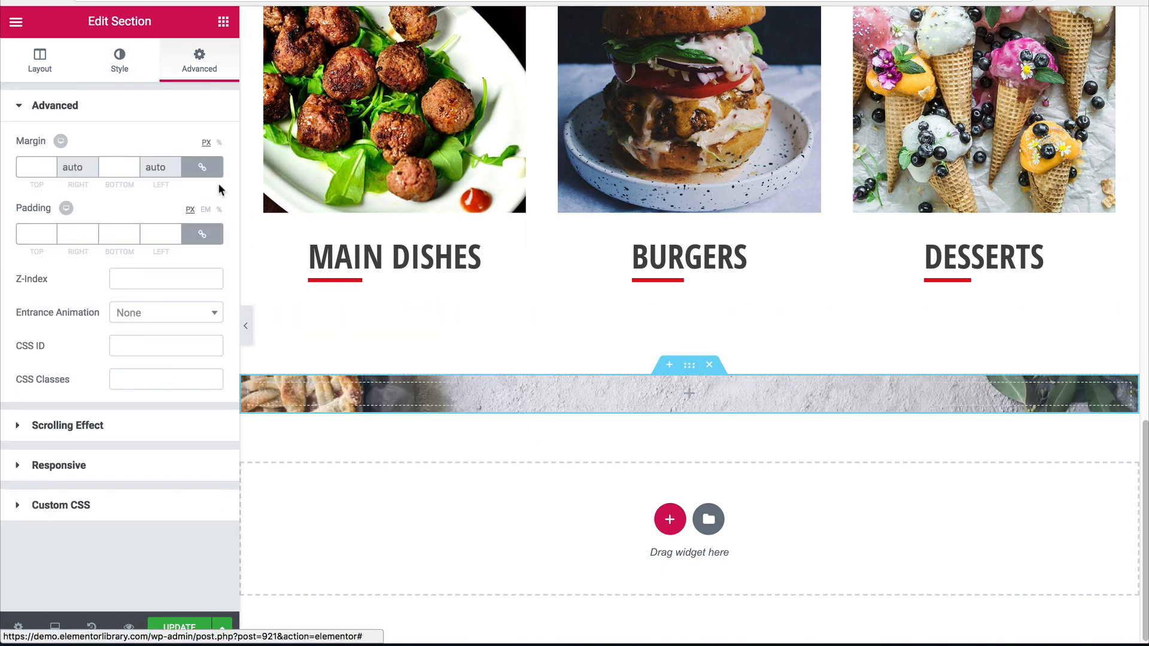
{"action": "left_click", "coordinate": [203, 234]}
{"action": "left_click", "coordinate": [111, 236]}
{"action": "type", "text": "80"}
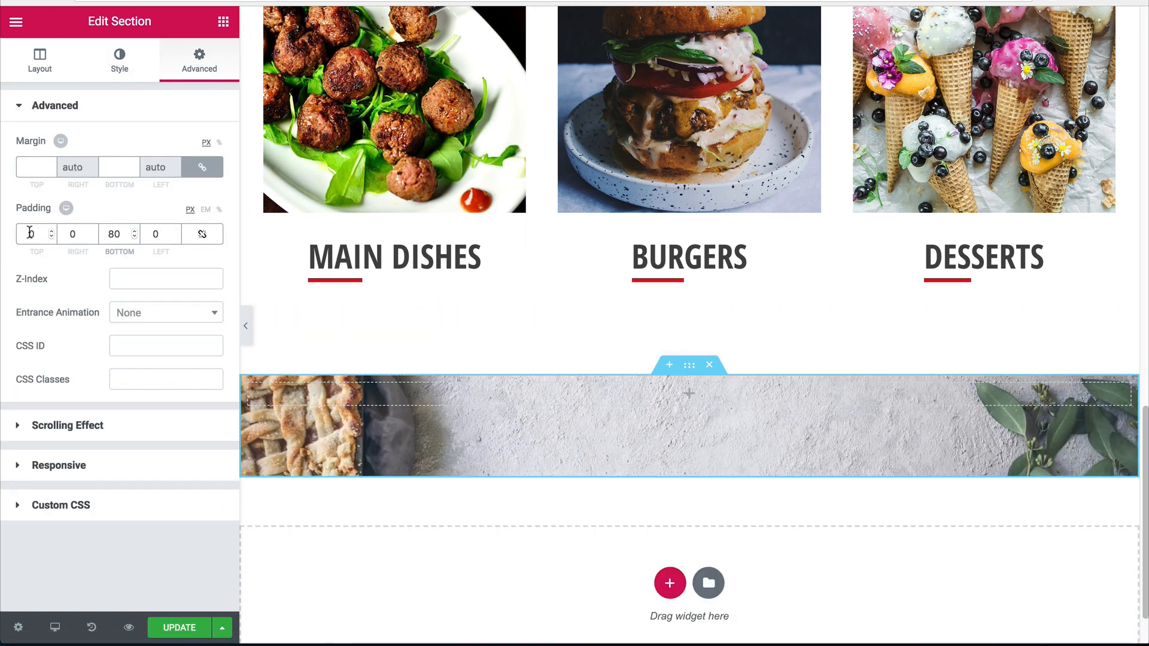
{"action": "left_click", "coordinate": [30, 235]}
{"action": "type", "text": "8"}
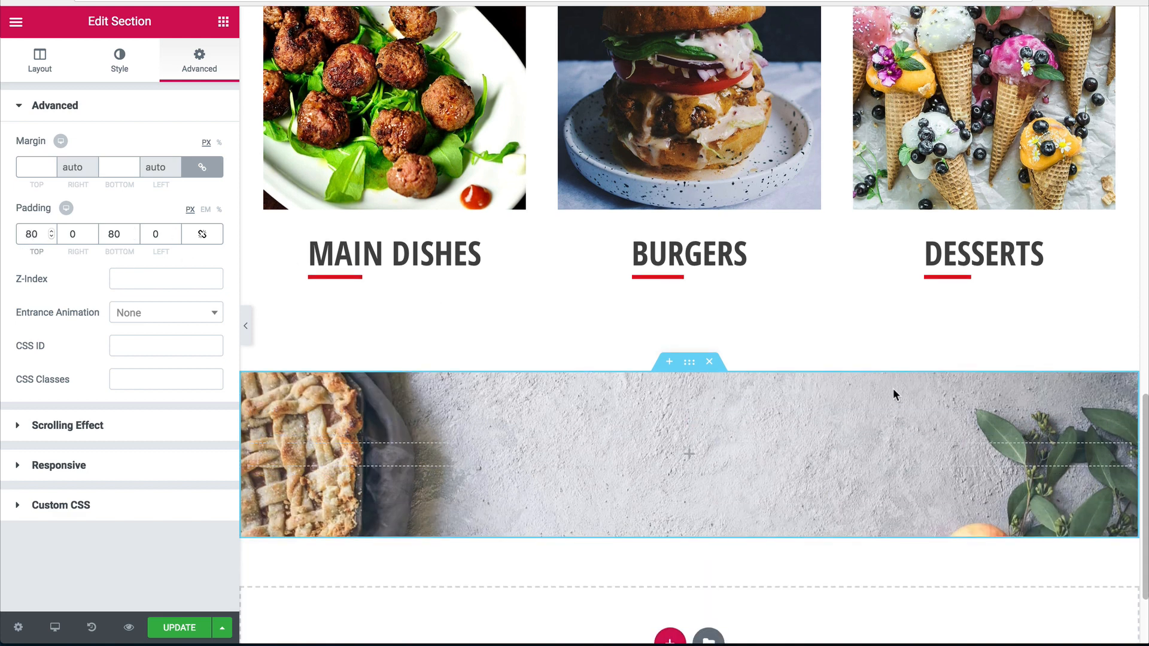
{"action": "scroll", "coordinate": [461, 287], "scroll_direction": "up", "scroll_amount": 10}
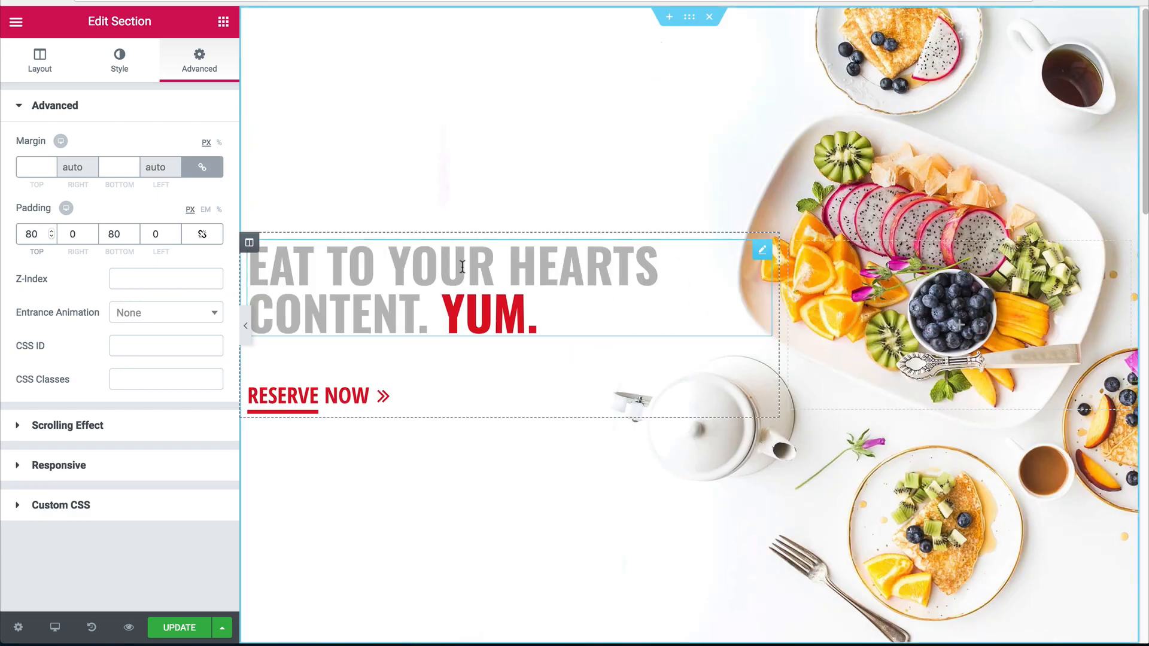
Copy the hero heading into the new banner section and centre it.
{"action": "right_click", "coordinate": [462, 266]}
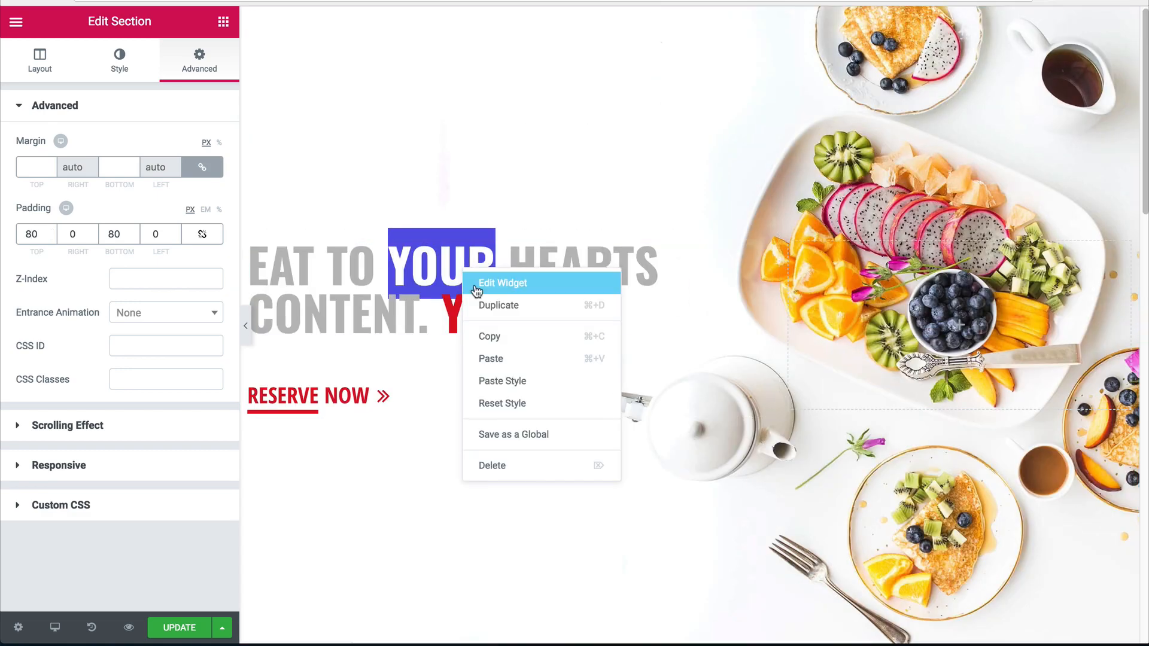
{"action": "left_click", "coordinate": [490, 333]}
{"action": "scroll", "coordinate": [654, 287], "scroll_direction": "down", "scroll_amount": 8}
{"action": "scroll", "coordinate": [684, 404], "scroll_direction": "down", "scroll_amount": 10}
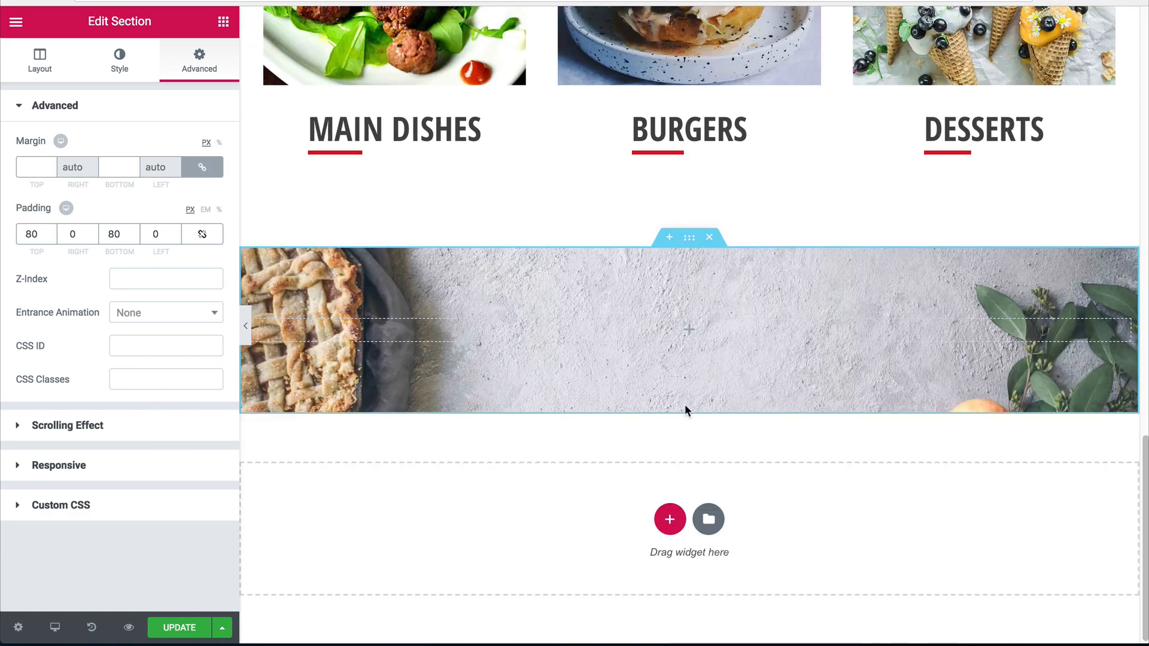
{"action": "right_click", "coordinate": [695, 331]}
{"action": "left_click", "coordinate": [730, 349]}
{"action": "left_click", "coordinate": [93, 395]}
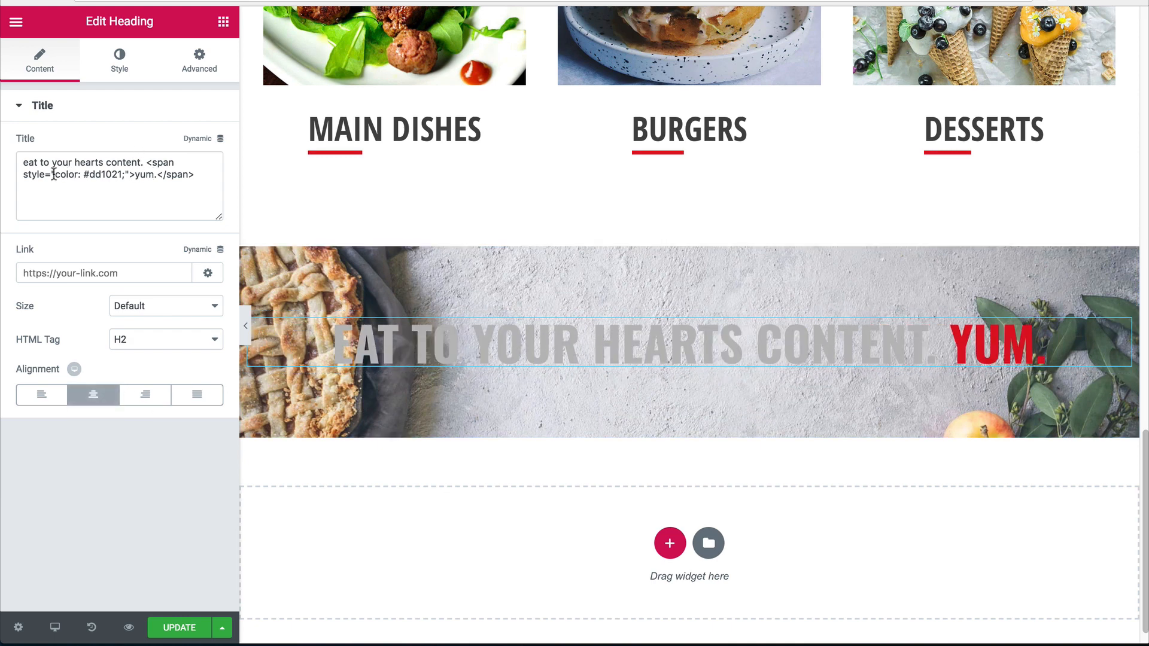
Change the heading to 'get recipes straight to your inbox' with INBOX in red #dd1021.
{"action": "left_click_drag", "start_coordinate": [145, 164], "coordinate": [23, 163]}
{"action": "type", "text": "ge"}
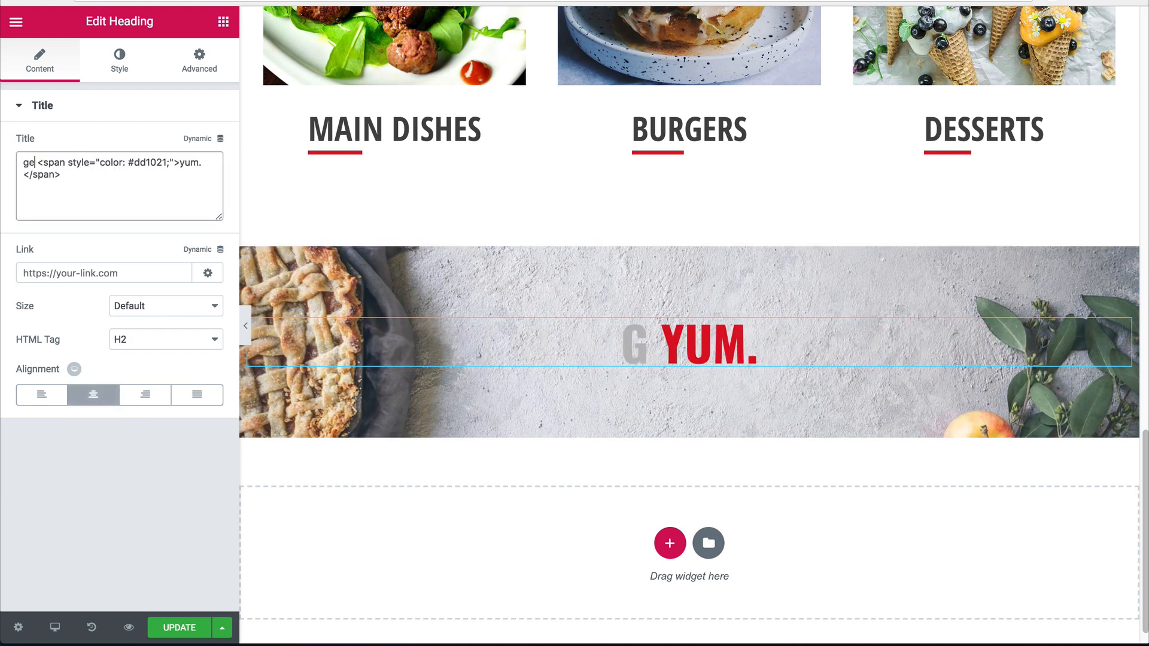
{"action": "type", "text": "t recipes s"}
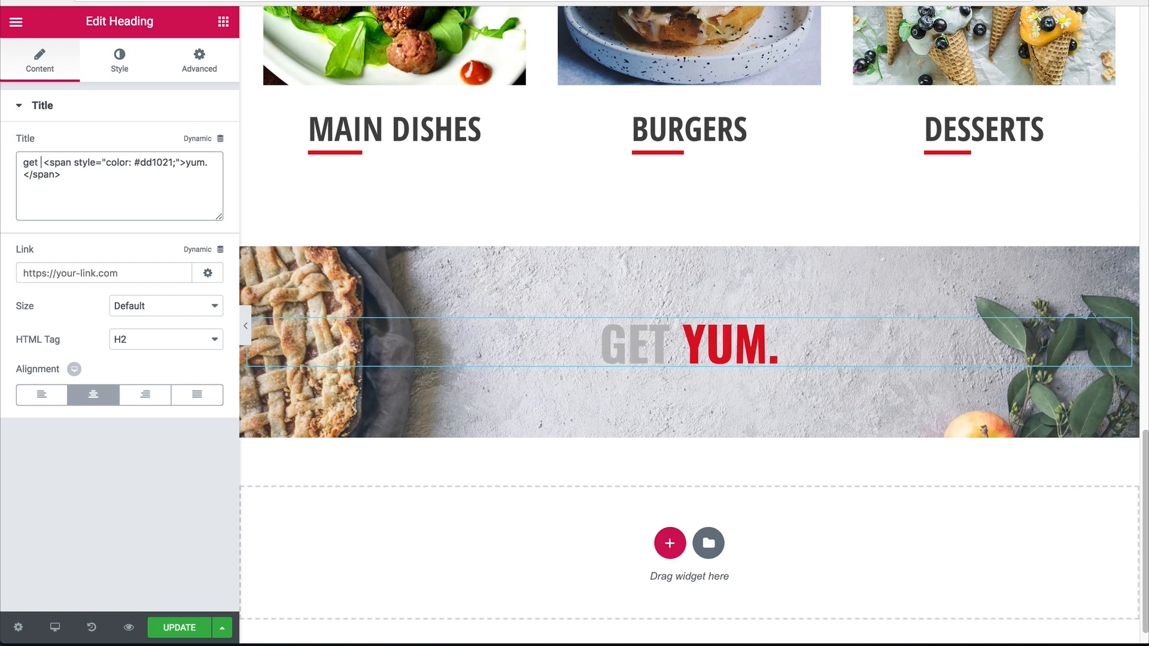
{"action": "type", "text": "traight to yo"}
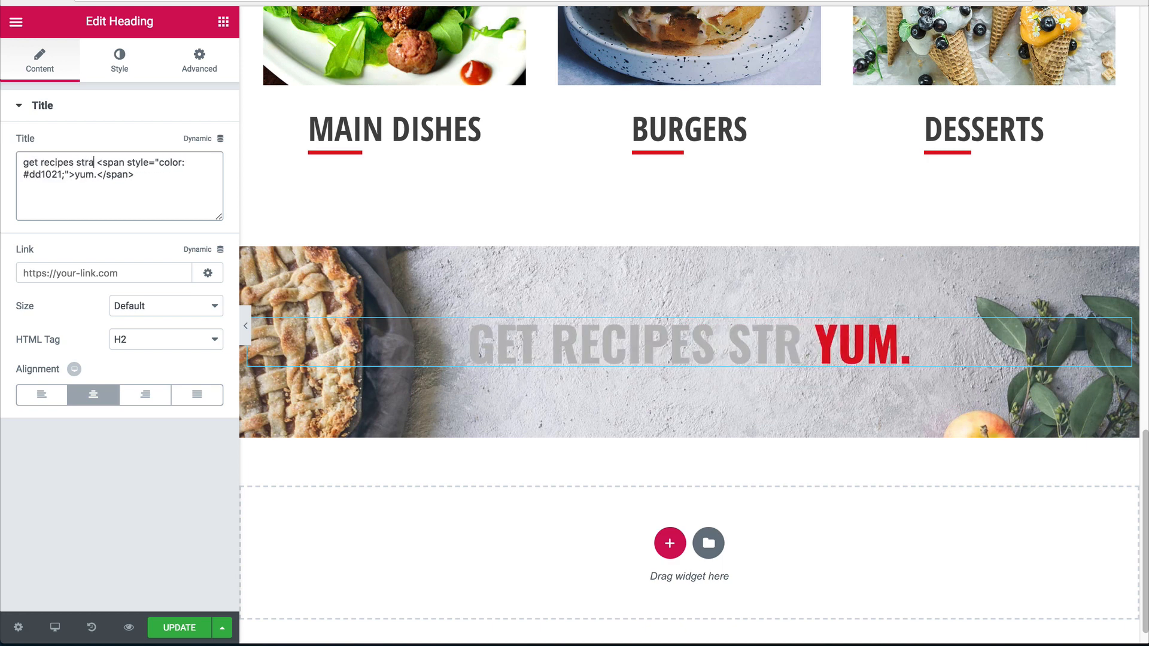
{"action": "type", "text": "ur <span style=\"color: #dd1021;\">"}
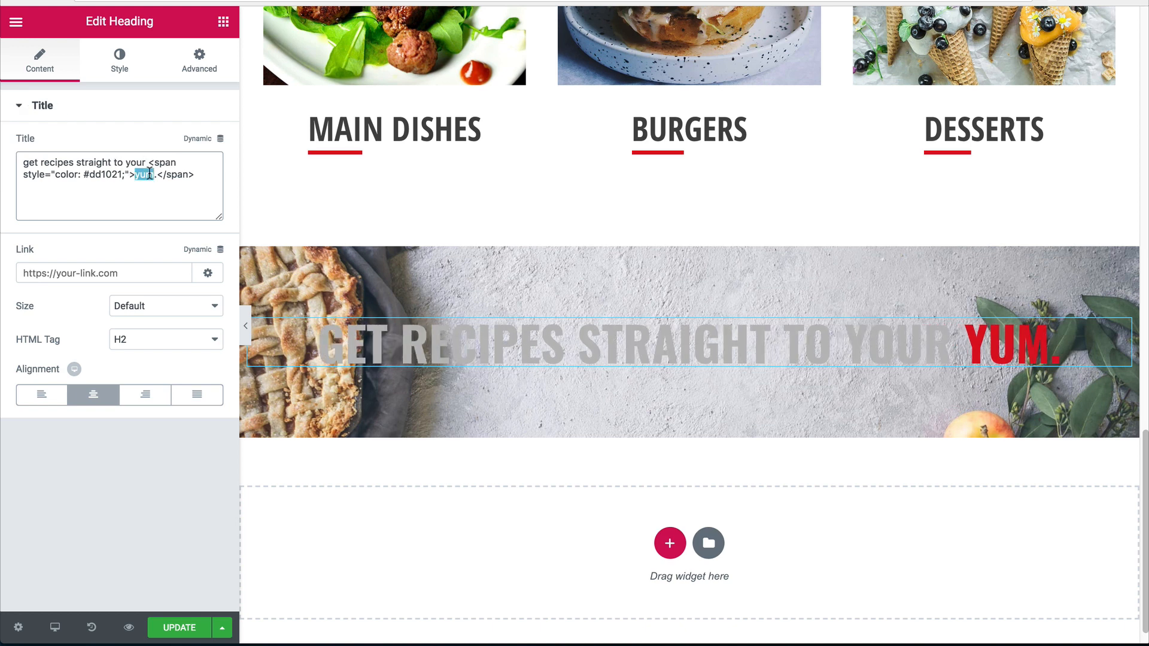
{"action": "type", "text": "inbox"}
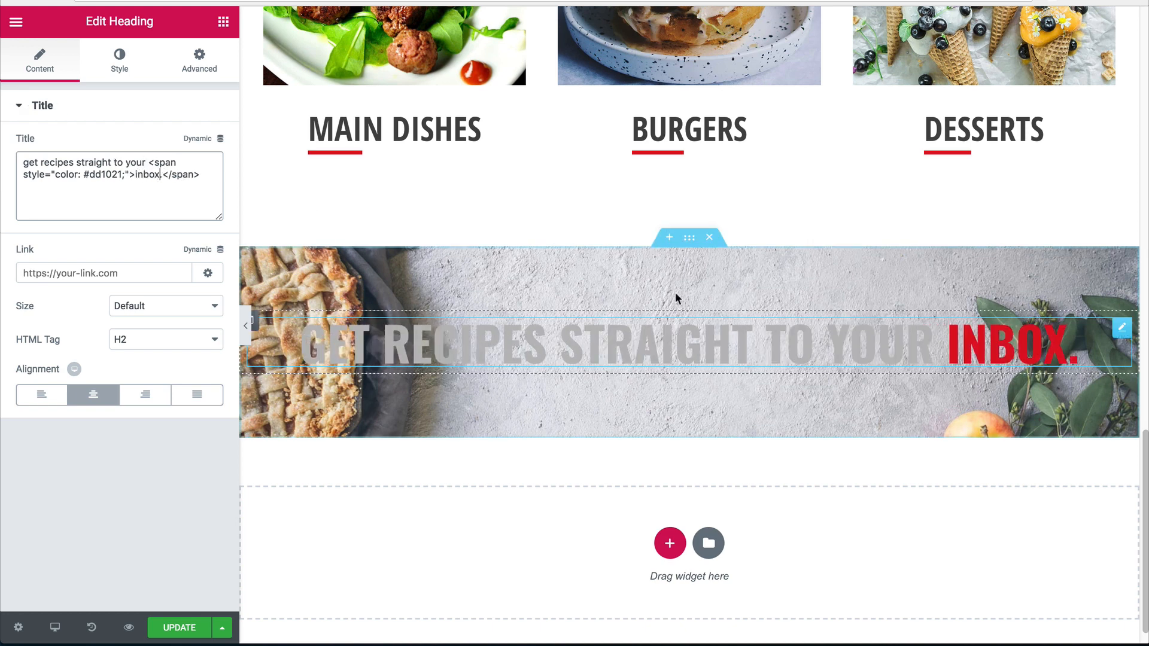
{"action": "left_click", "coordinate": [688, 237]}
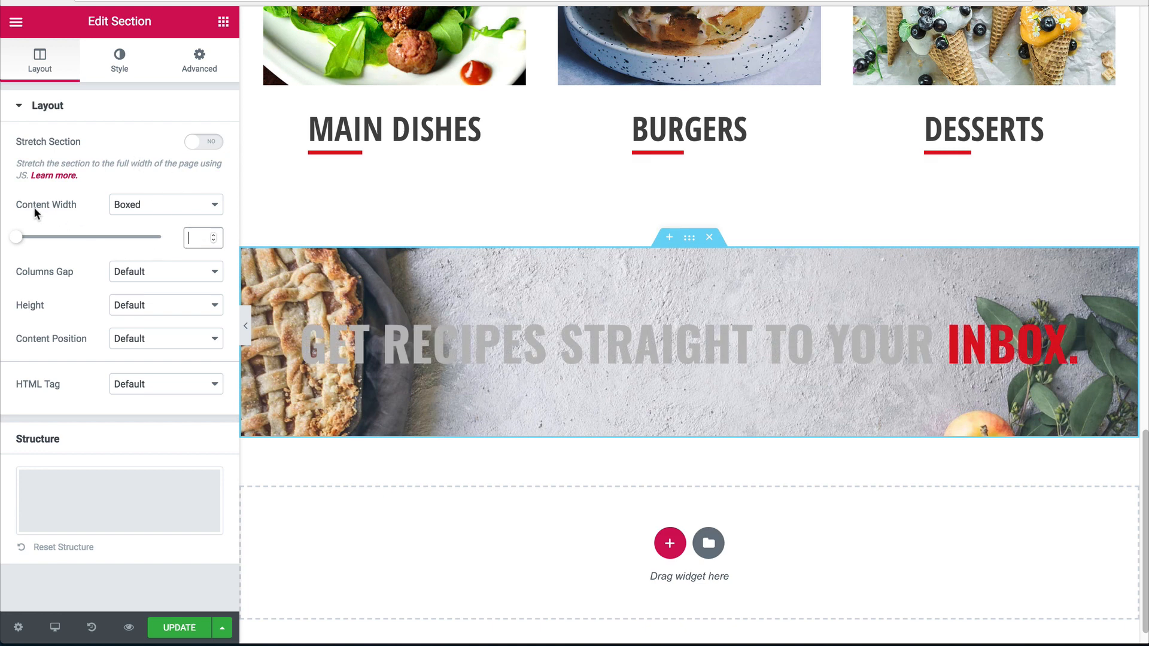
Narrow the banner section's boxed content width from 800 to 600 px.
{"action": "type", "text": "800"}
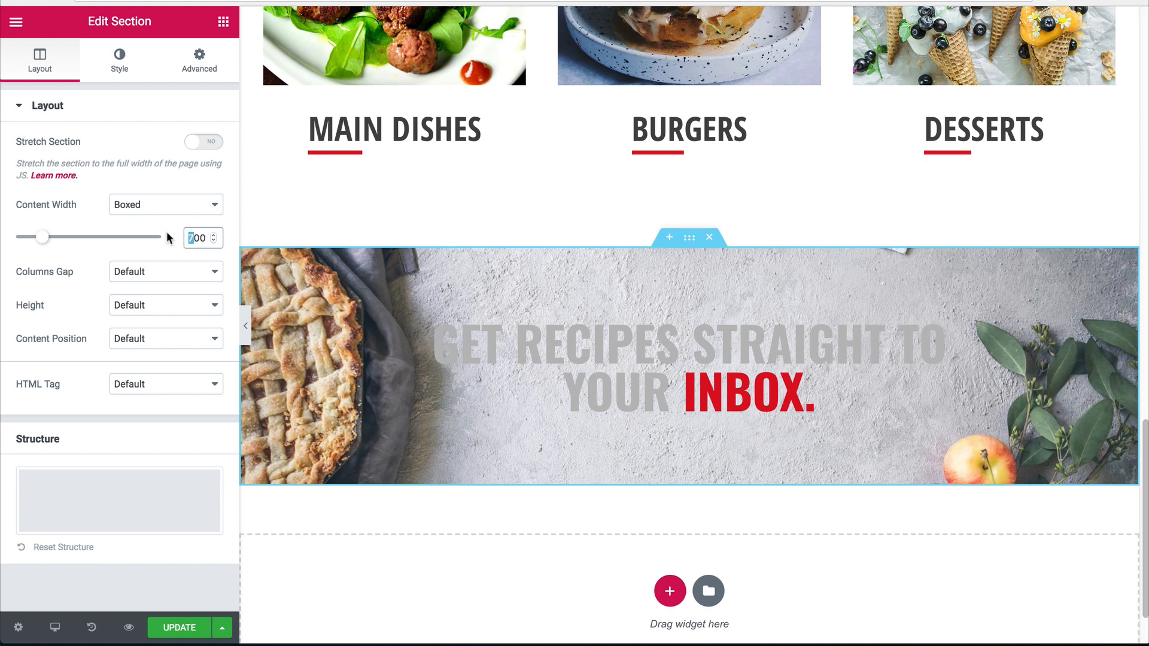
{"action": "type", "text": "6"}
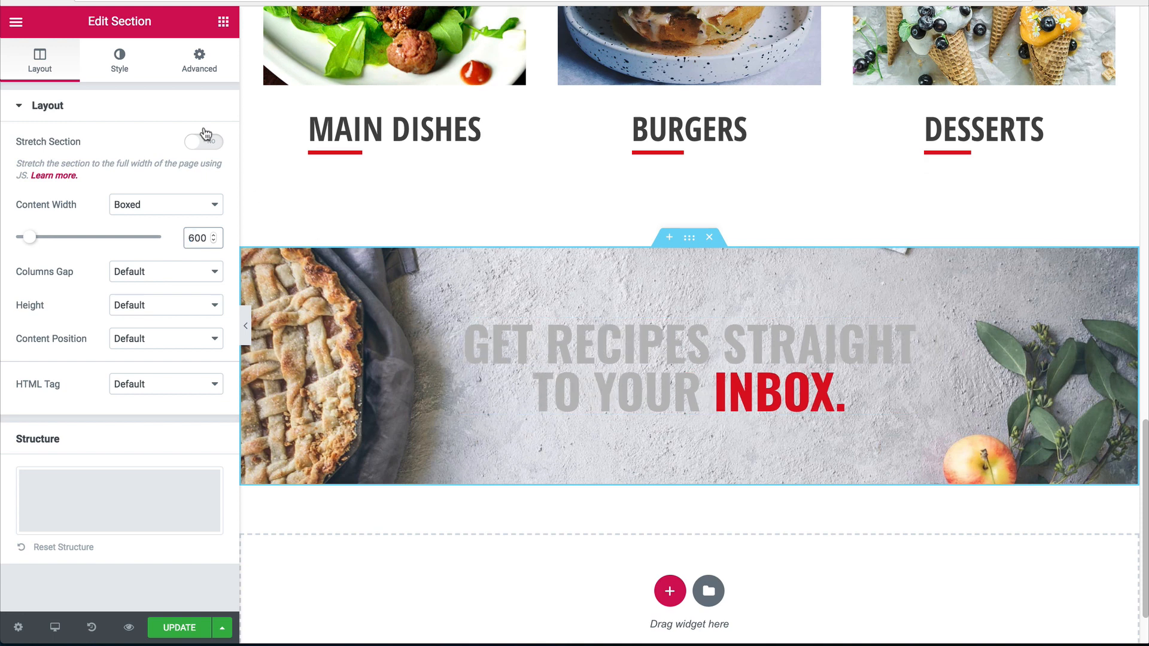
{"action": "left_click", "coordinate": [120, 60]}
Make the banner heading text white and preview the page.
{"action": "left_click", "coordinate": [607, 361]}
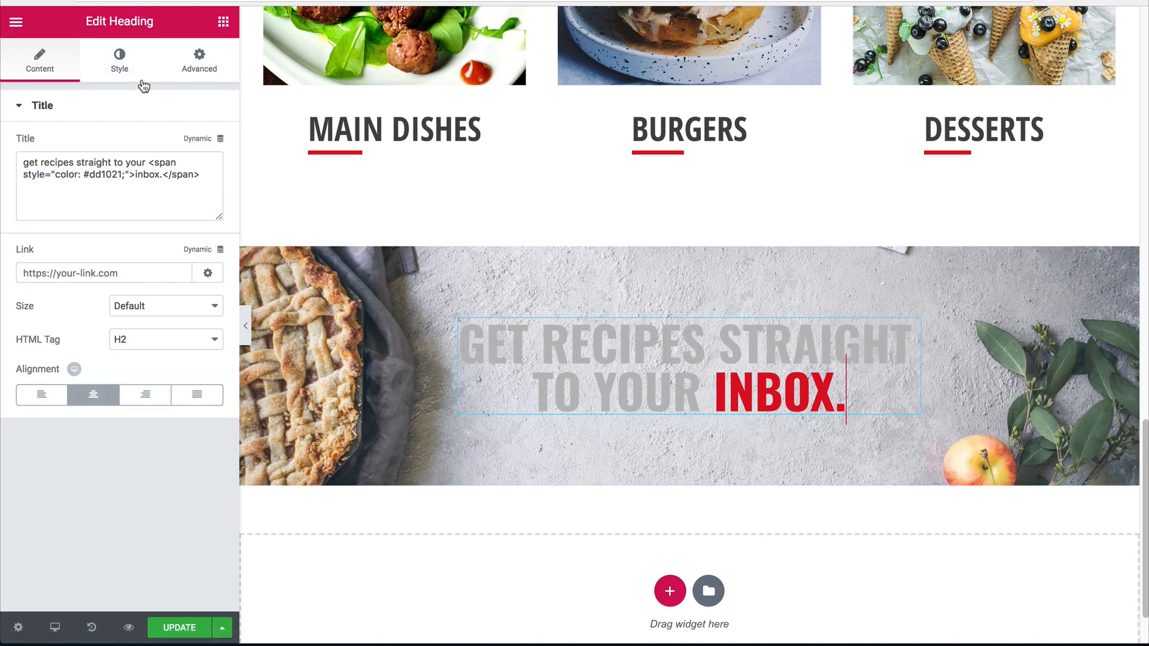
{"action": "left_click", "coordinate": [120, 60]}
{"action": "left_click", "coordinate": [206, 153]}
{"action": "left_click", "coordinate": [163, 339]}
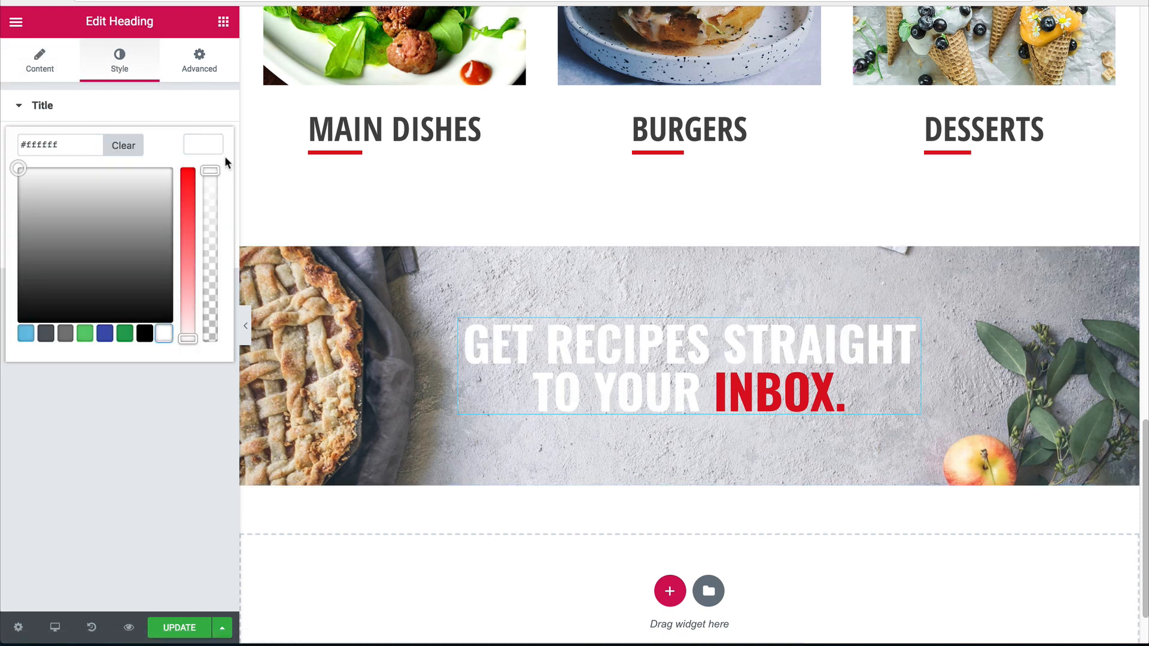
{"action": "left_click", "coordinate": [209, 148]}
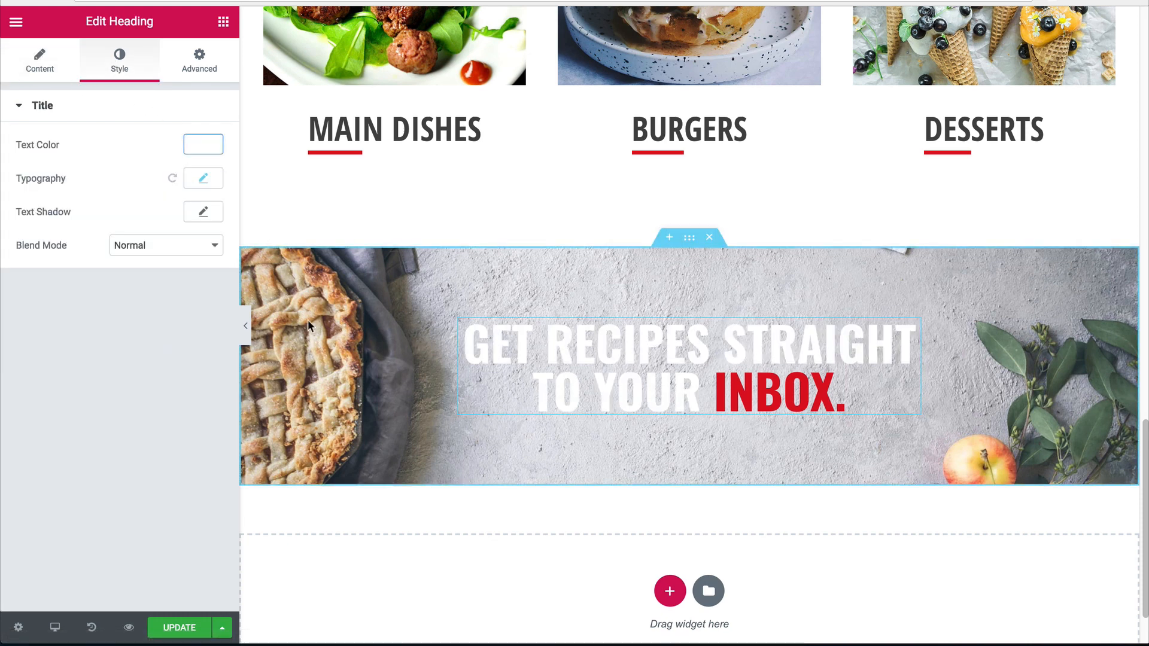
{"action": "left_click", "coordinate": [245, 326]}
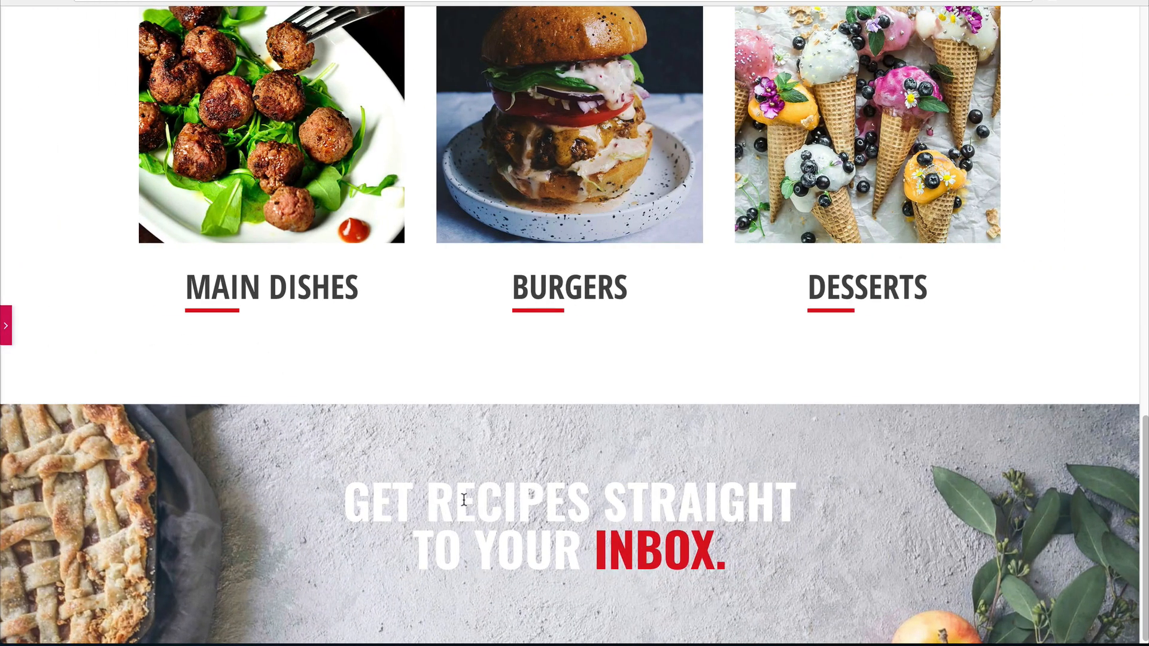
{"action": "left_click", "coordinate": [3, 326]}
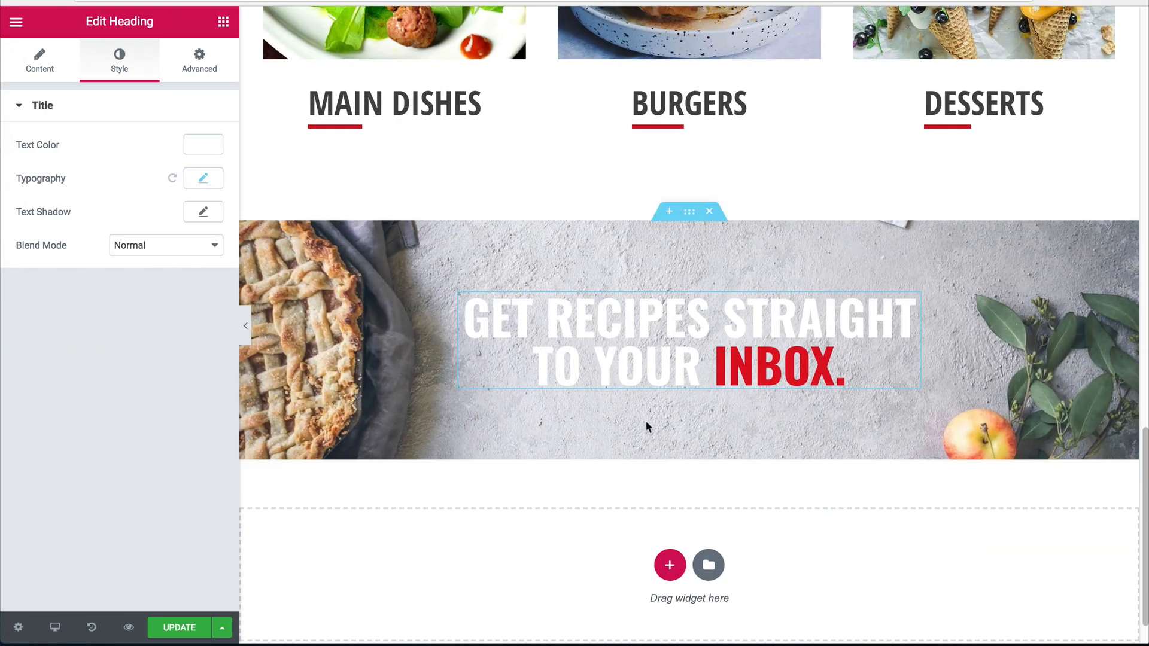
Add a faint black text shadow to the heading, lowering its alpha, then preview.
{"action": "left_click", "coordinate": [597, 336]}
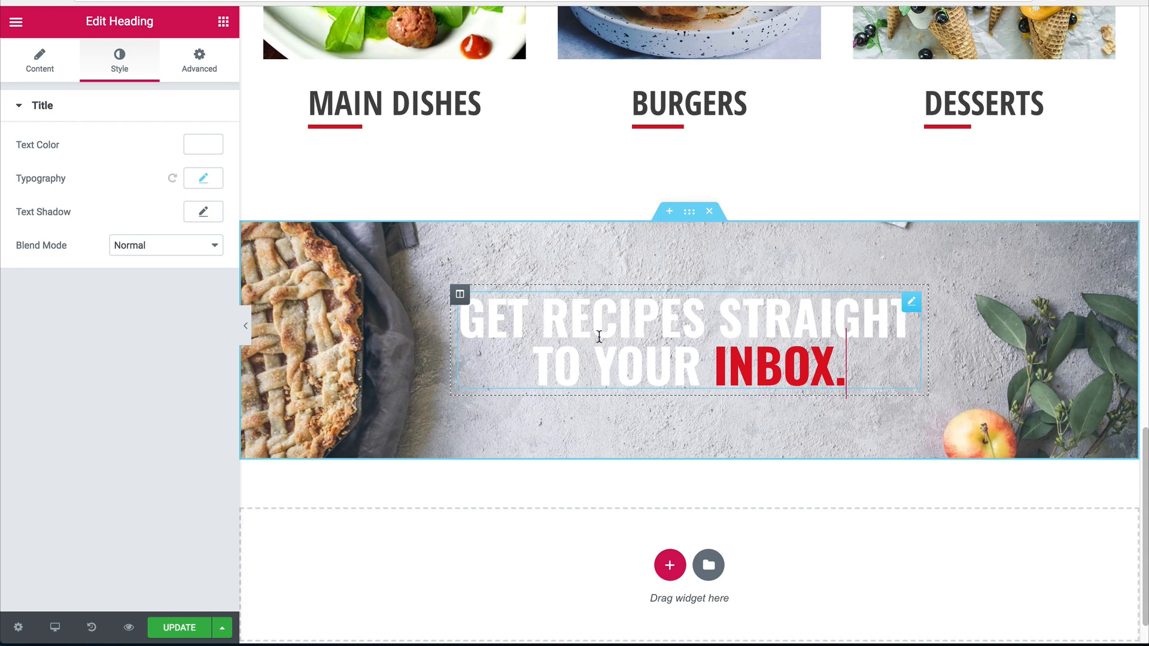
{"action": "left_click", "coordinate": [201, 216]}
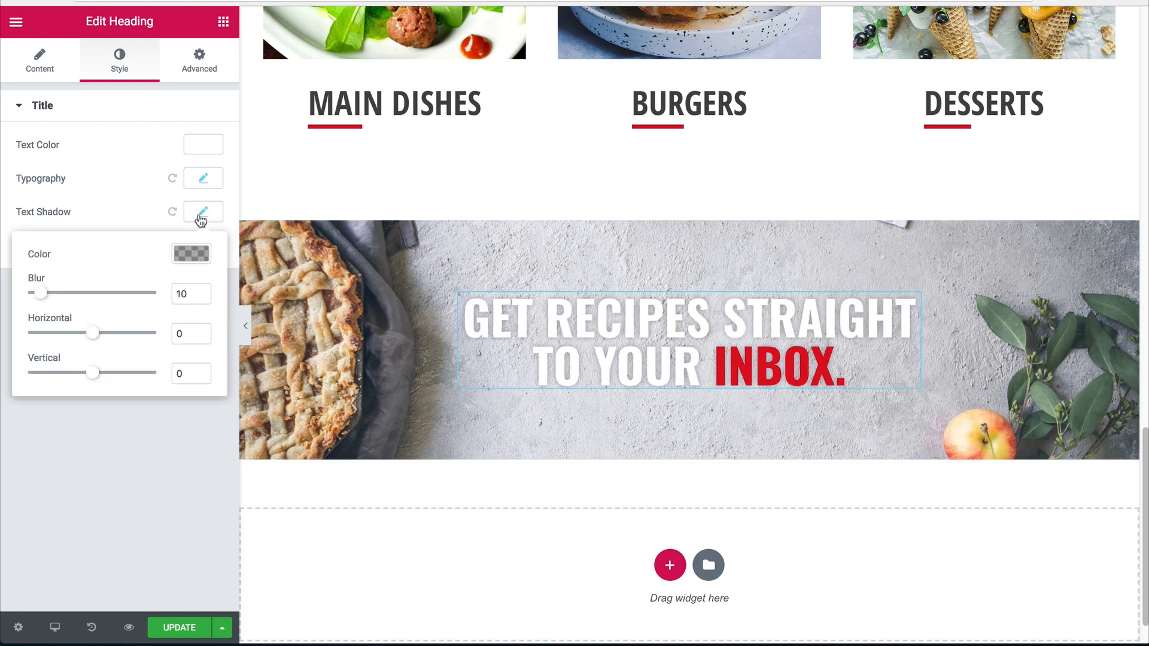
{"action": "left_click", "coordinate": [189, 255]}
{"action": "left_click", "coordinate": [197, 421]}
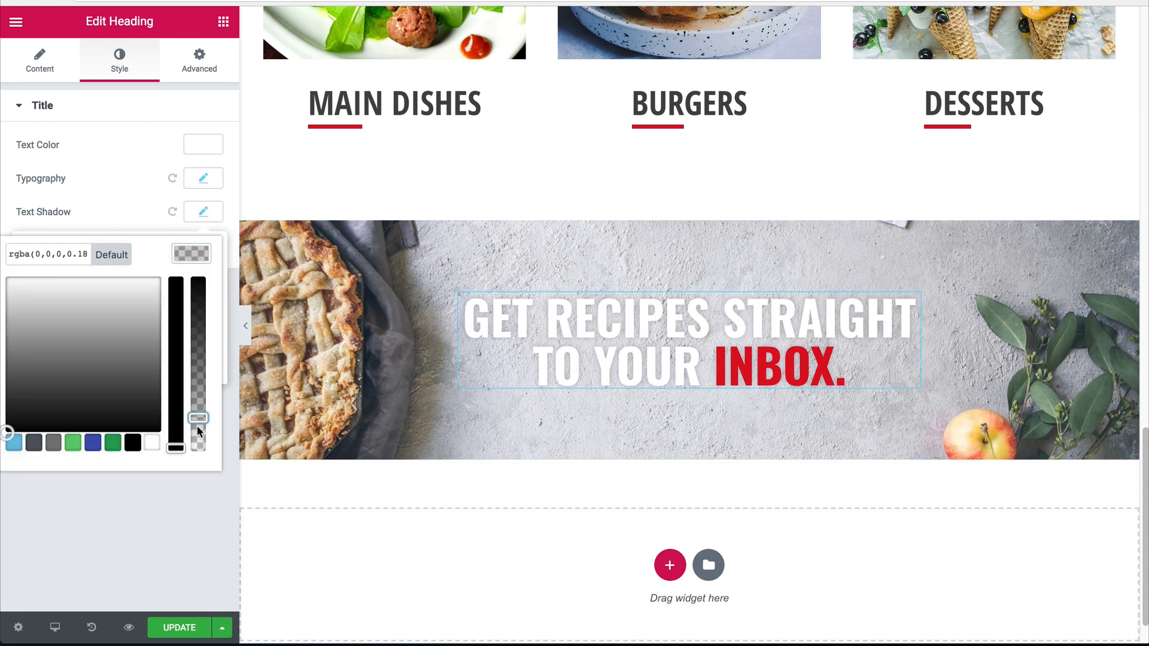
{"action": "left_click", "coordinate": [247, 338]}
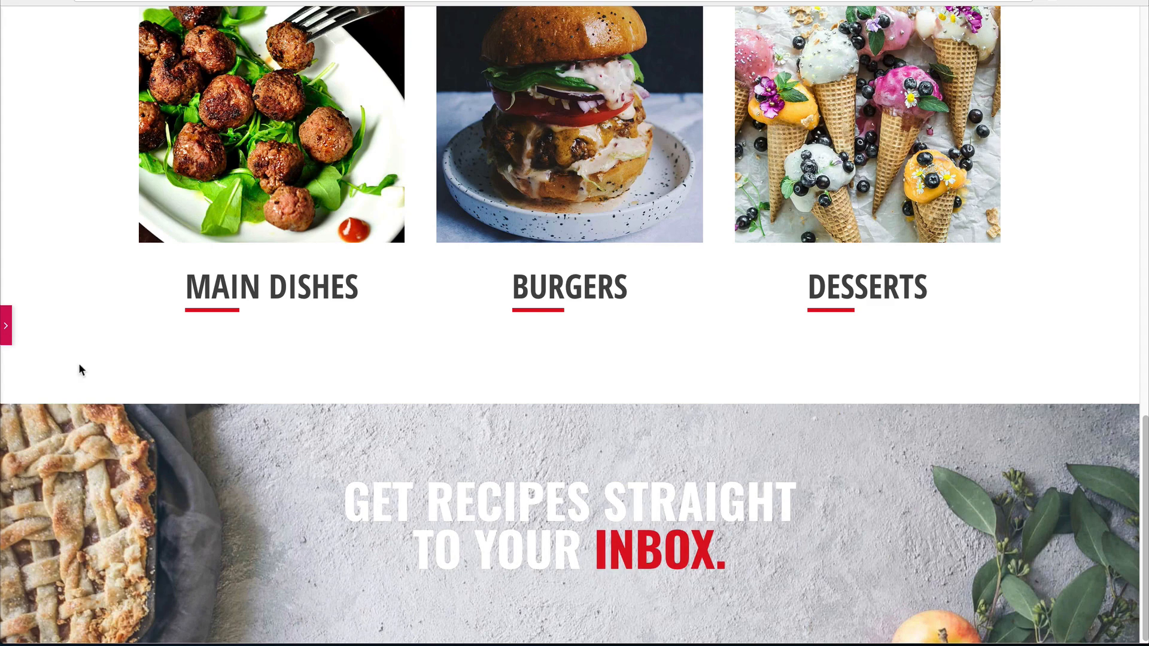
{"action": "left_click", "coordinate": [5, 325]}
Give the banner section a classic #515151 background overlay at 0.15 opacity, then preview it.
{"action": "left_click", "coordinate": [690, 185]}
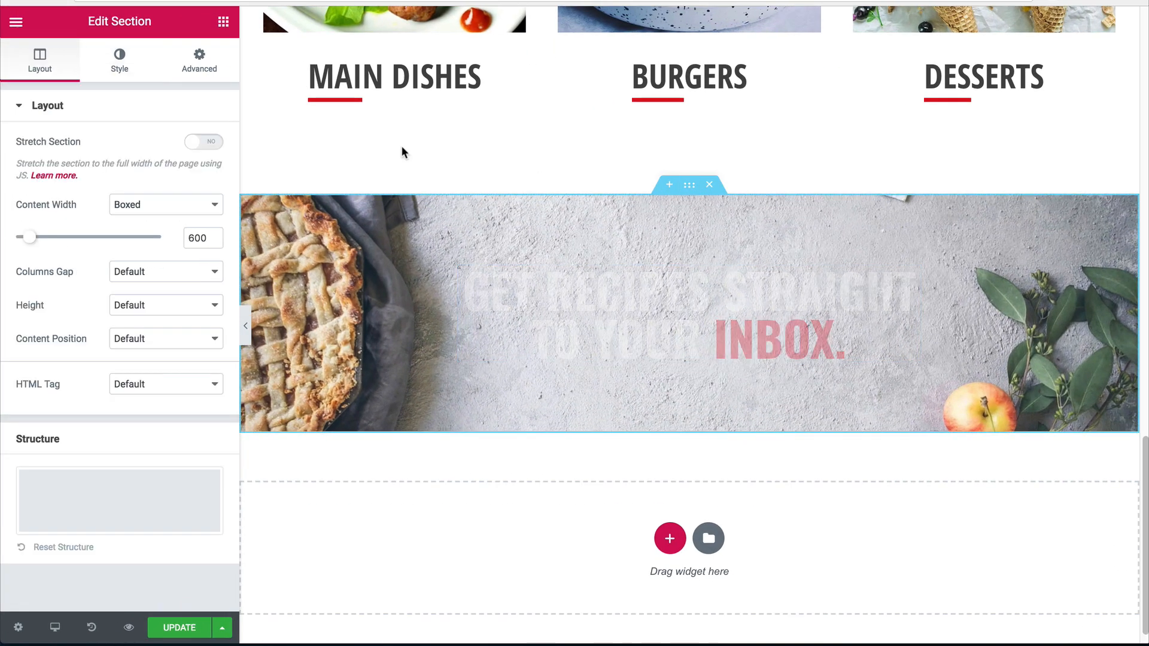
{"action": "left_click", "coordinate": [120, 60]}
{"action": "left_click", "coordinate": [87, 105]}
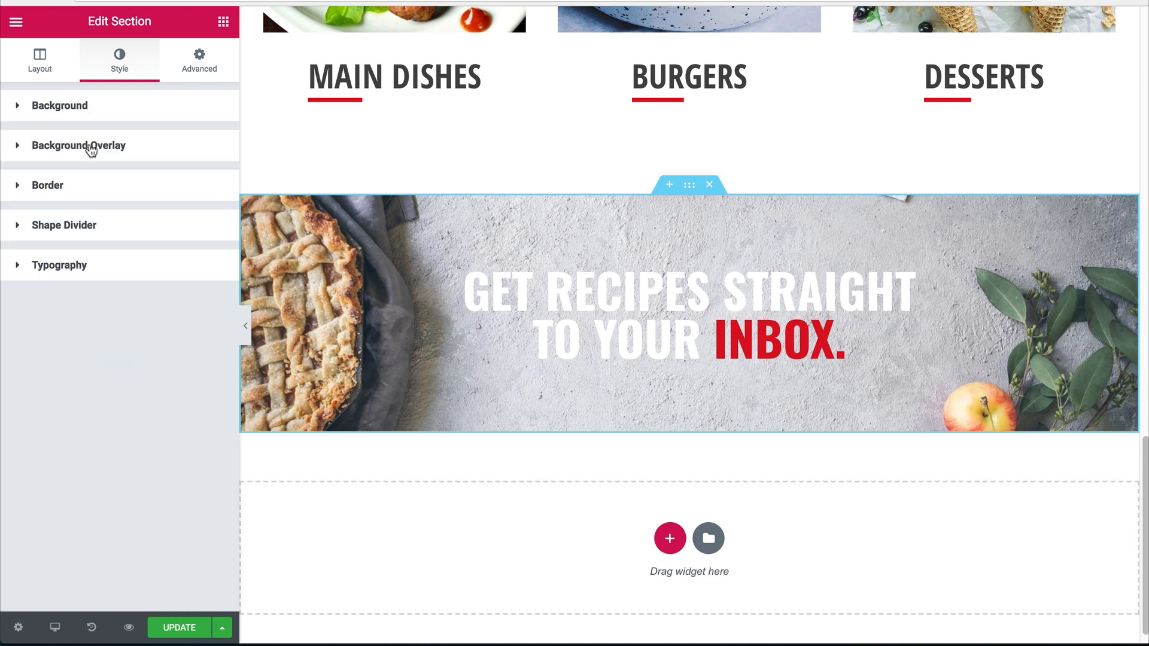
{"action": "left_click", "coordinate": [92, 146]}
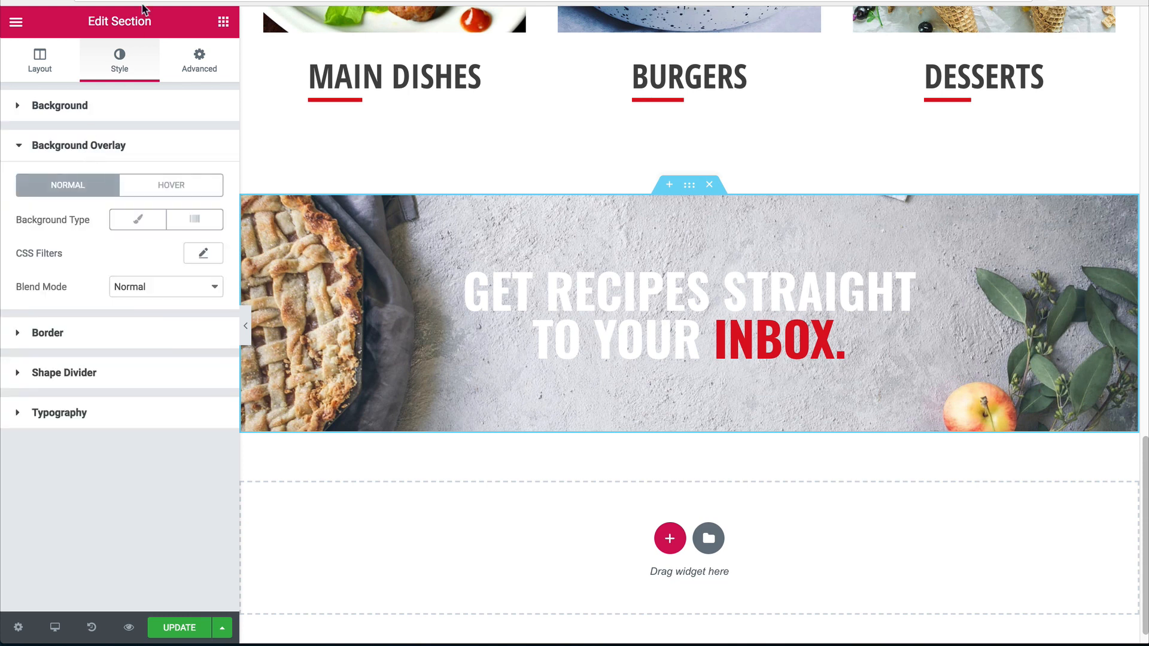
{"action": "left_click", "coordinate": [148, 233]}
{"action": "left_click", "coordinate": [198, 252]}
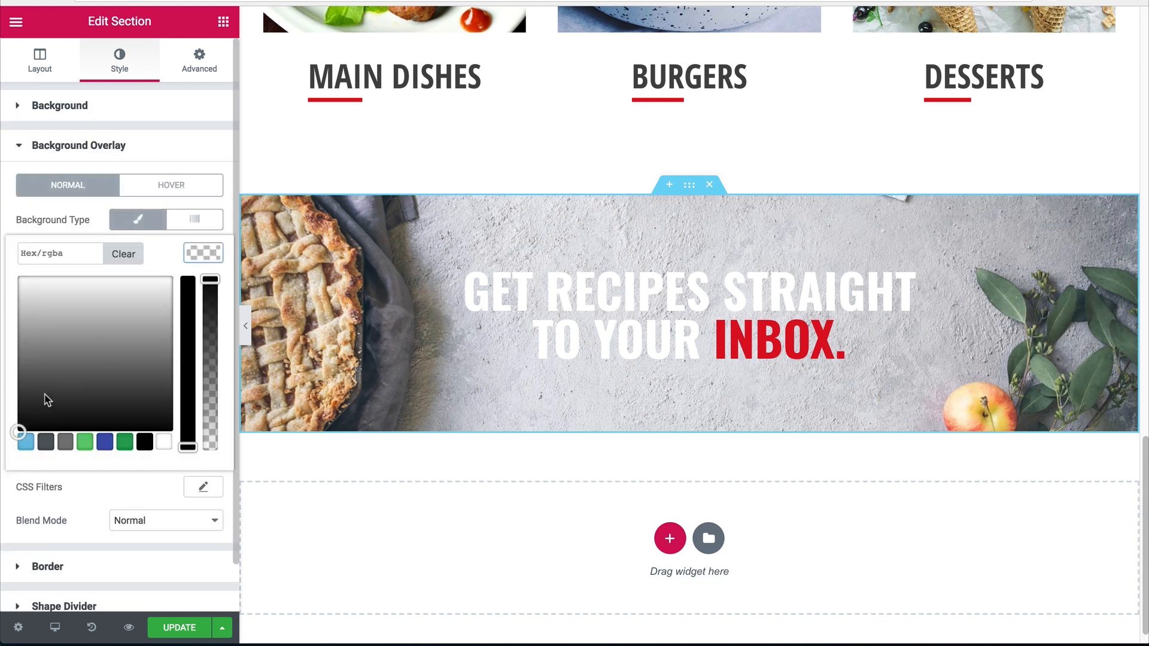
{"action": "left_click_drag", "start_coordinate": [47, 400], "coordinate": [53, 376]}
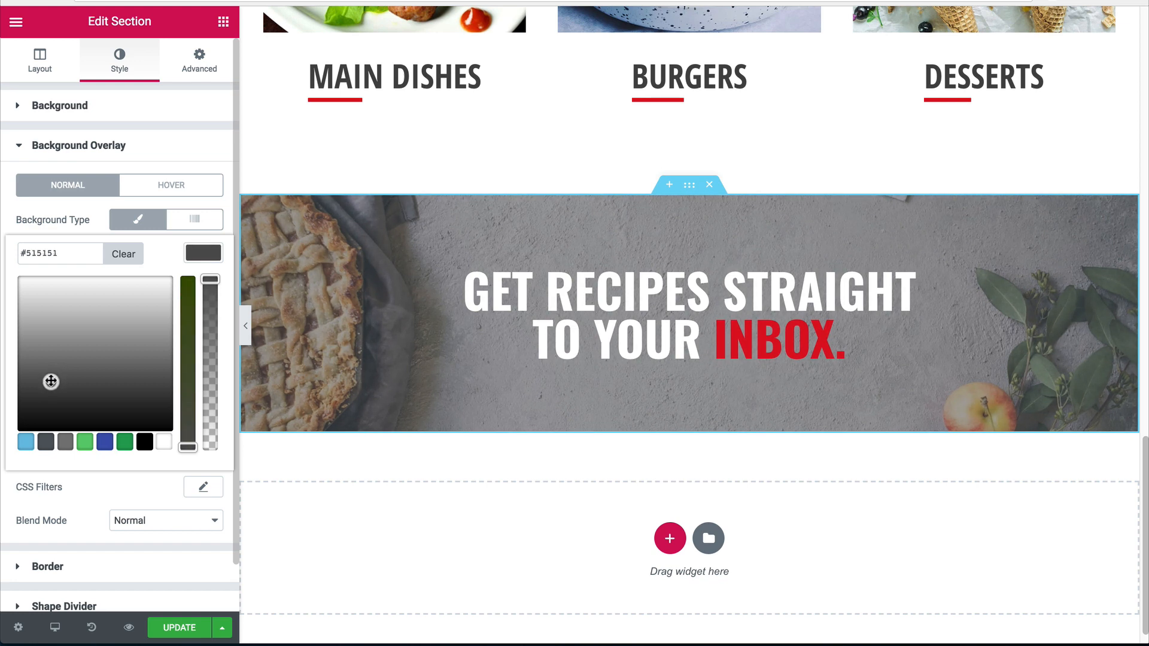
{"action": "left_click", "coordinate": [204, 253]}
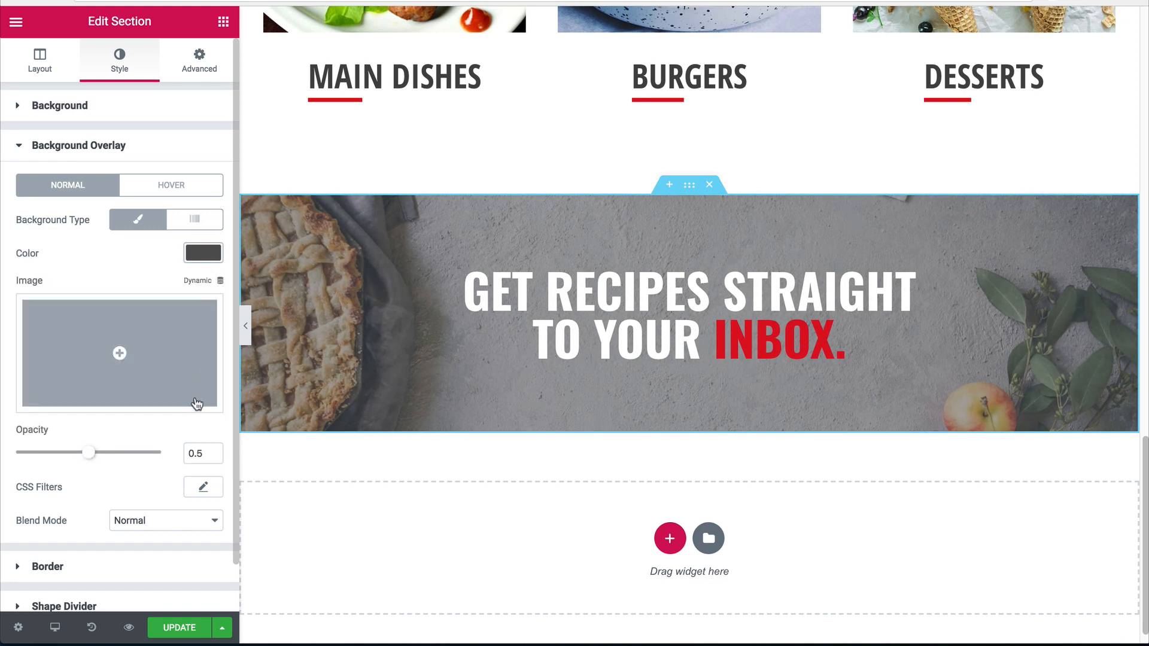
{"action": "type", "text": "1"}
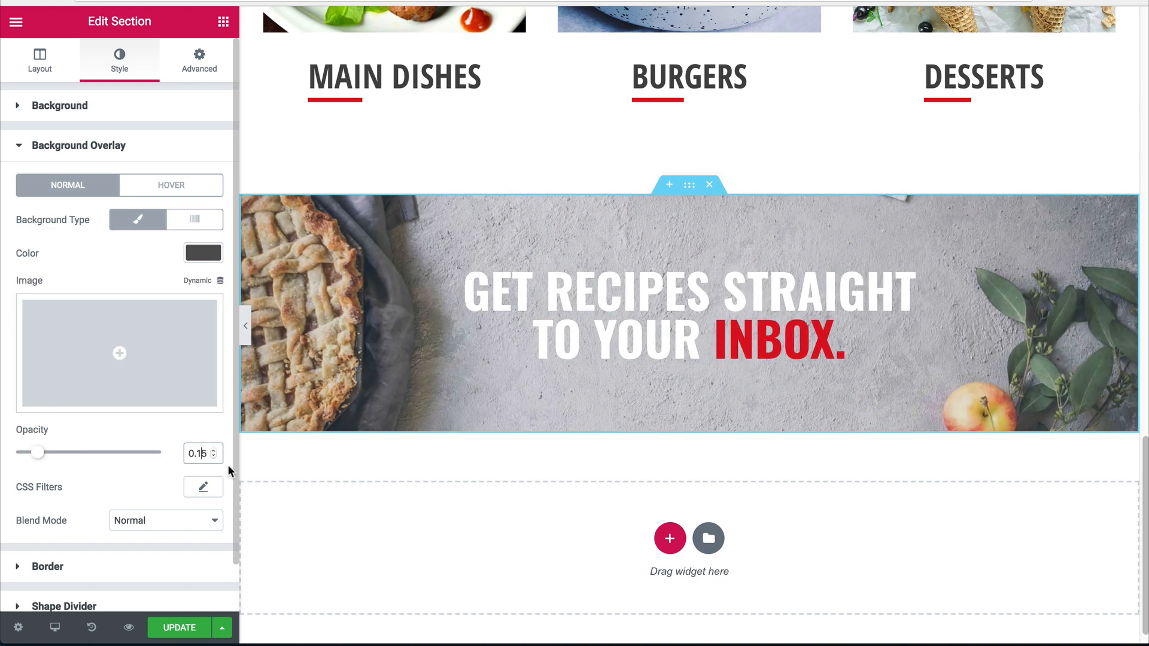
{"action": "left_click", "coordinate": [245, 325]}
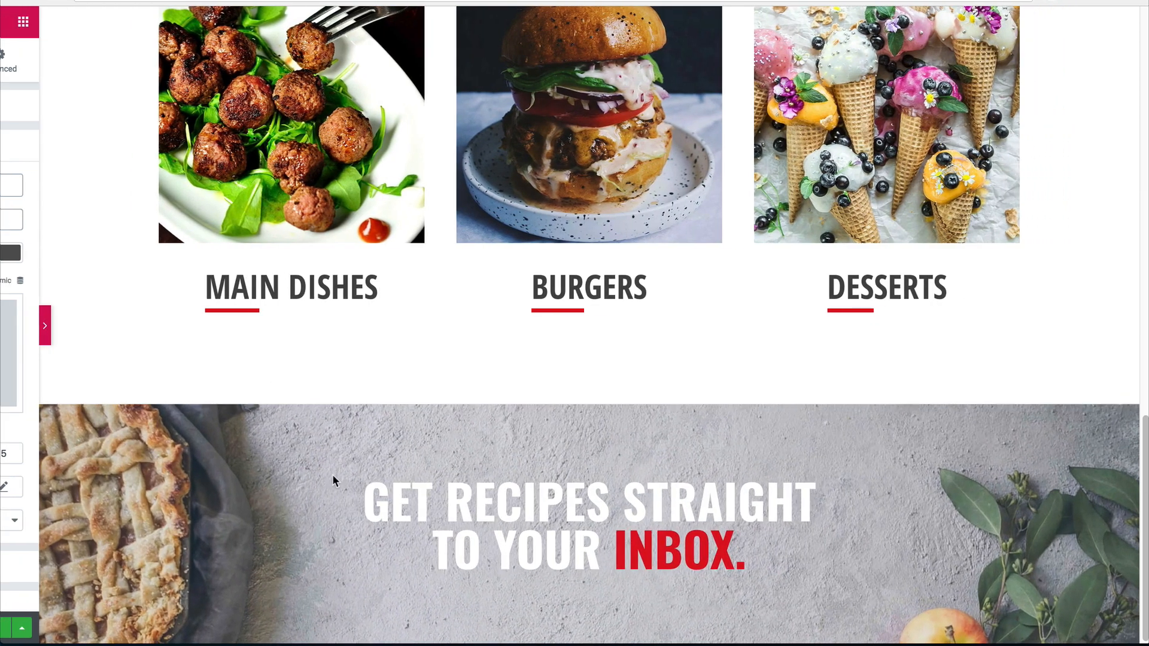
{"action": "left_click", "coordinate": [4, 326]}
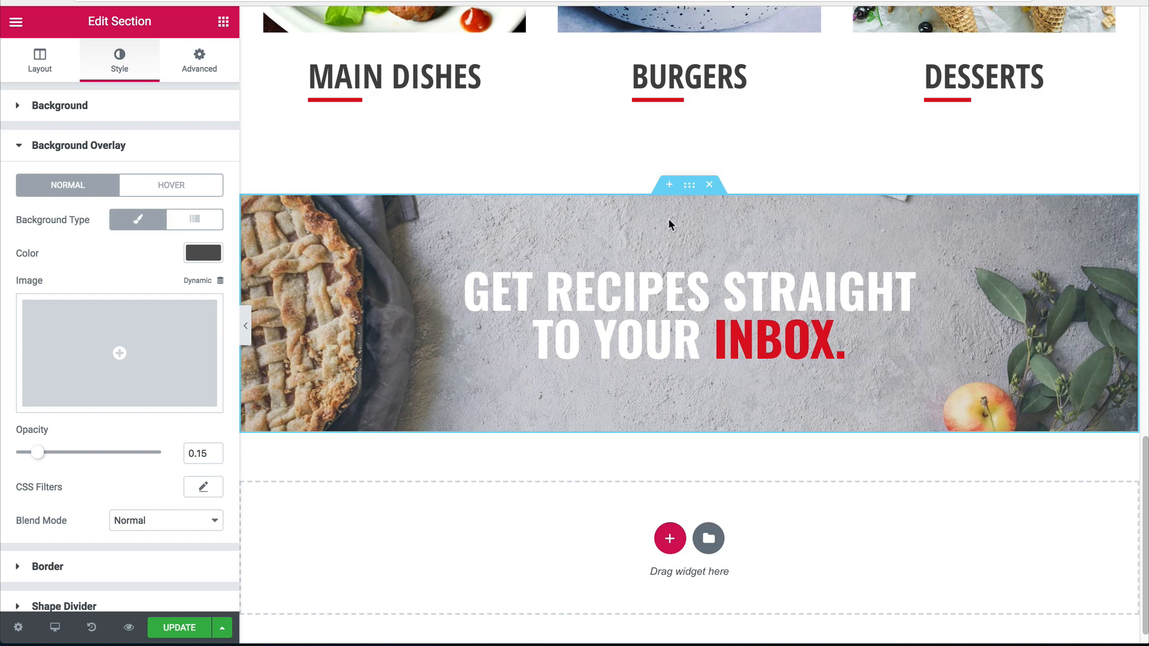
Scroll back to the newsletter banner and bring up the widgets list.
{"action": "scroll", "coordinate": [389, 206], "scroll_direction": "up", "scroll_amount": 1}
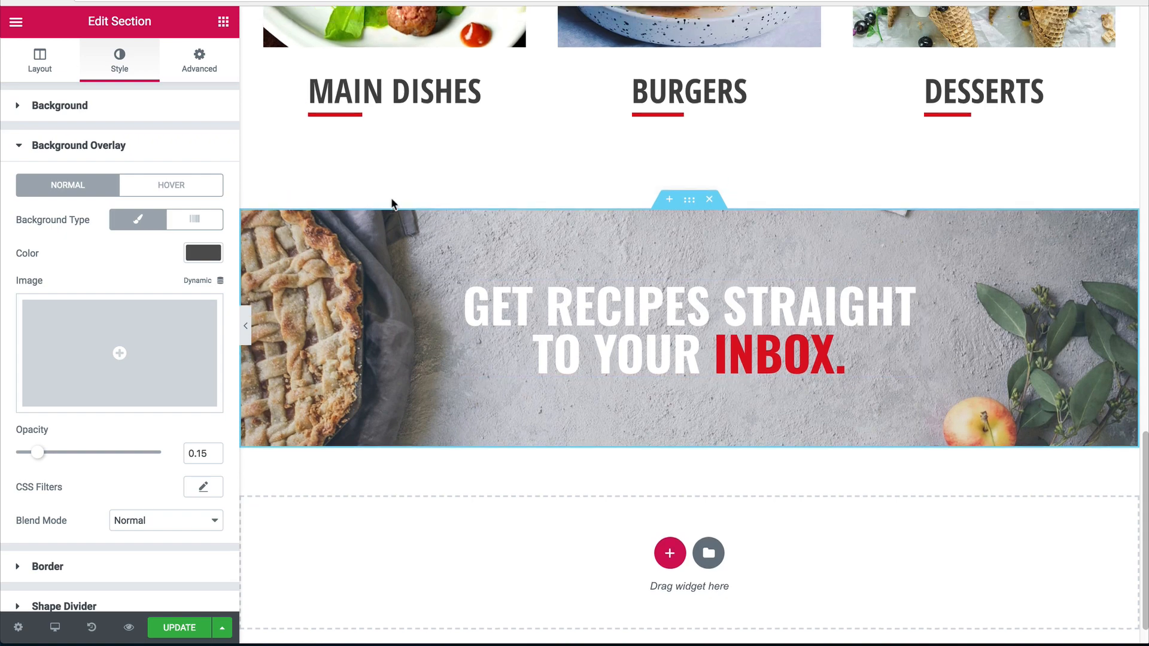
{"action": "scroll", "coordinate": [286, 144], "scroll_direction": "down", "scroll_amount": 2}
{"action": "scroll", "coordinate": [286, 144], "scroll_direction": "up", "scroll_amount": 1}
{"action": "scroll", "coordinate": [519, 237], "scroll_direction": "up", "scroll_amount": 10}
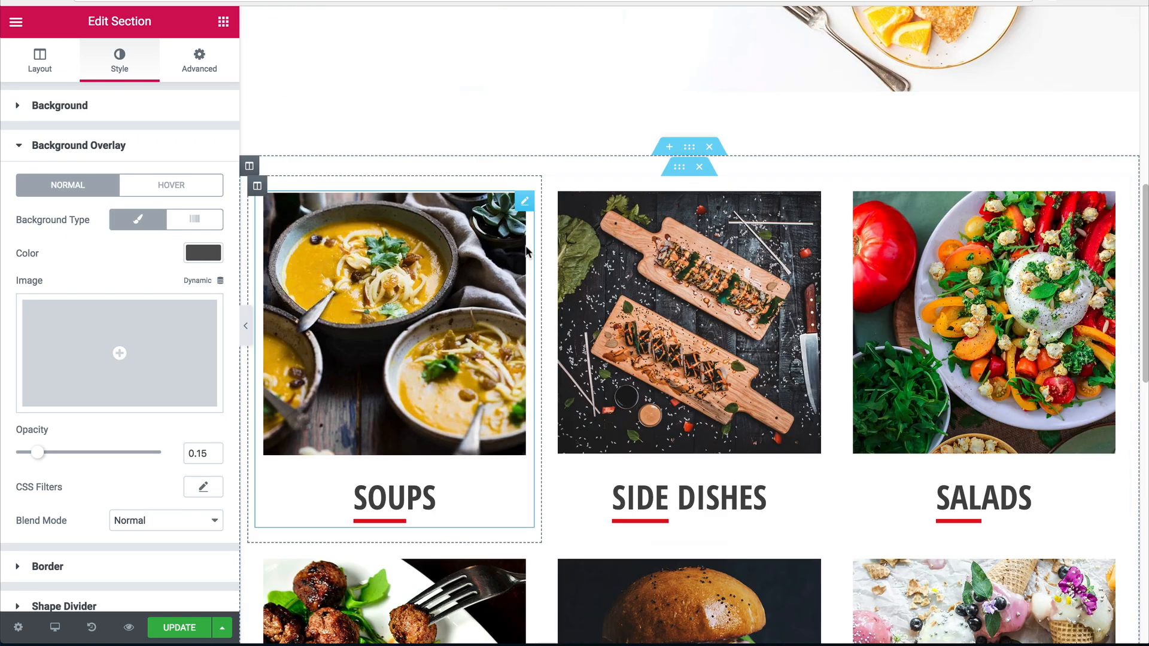
{"action": "scroll", "coordinate": [545, 281], "scroll_direction": "down", "scroll_amount": 10}
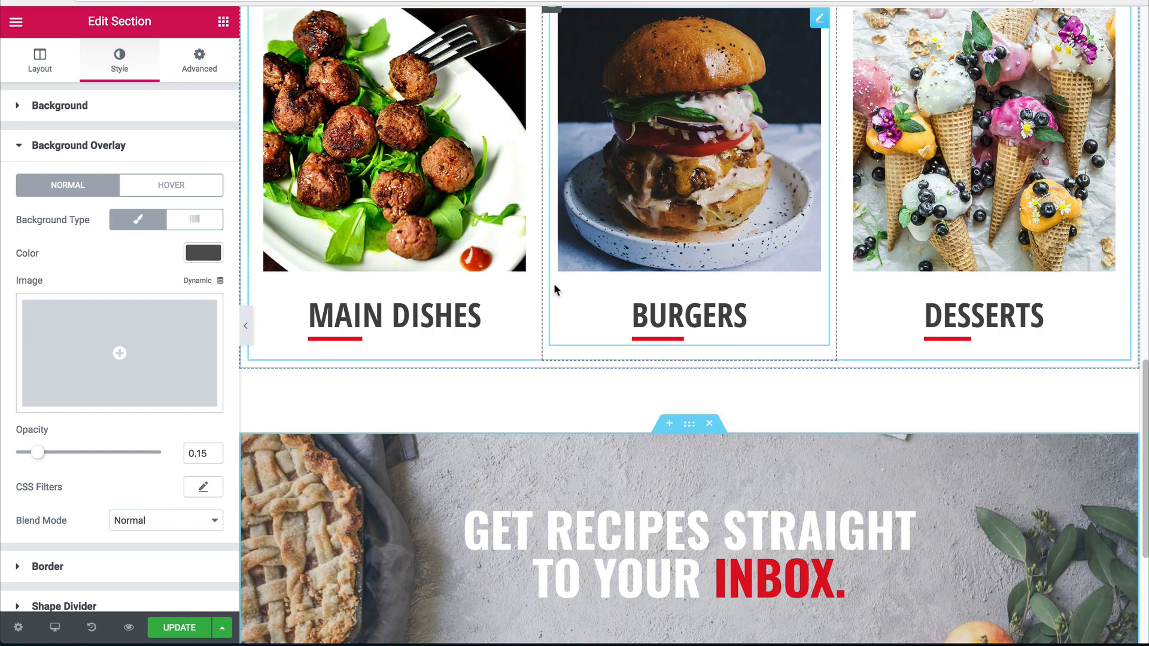
{"action": "scroll", "coordinate": [694, 436], "scroll_direction": "down", "scroll_amount": 4}
{"action": "scroll", "coordinate": [687, 403], "scroll_direction": "up", "scroll_amount": 5}
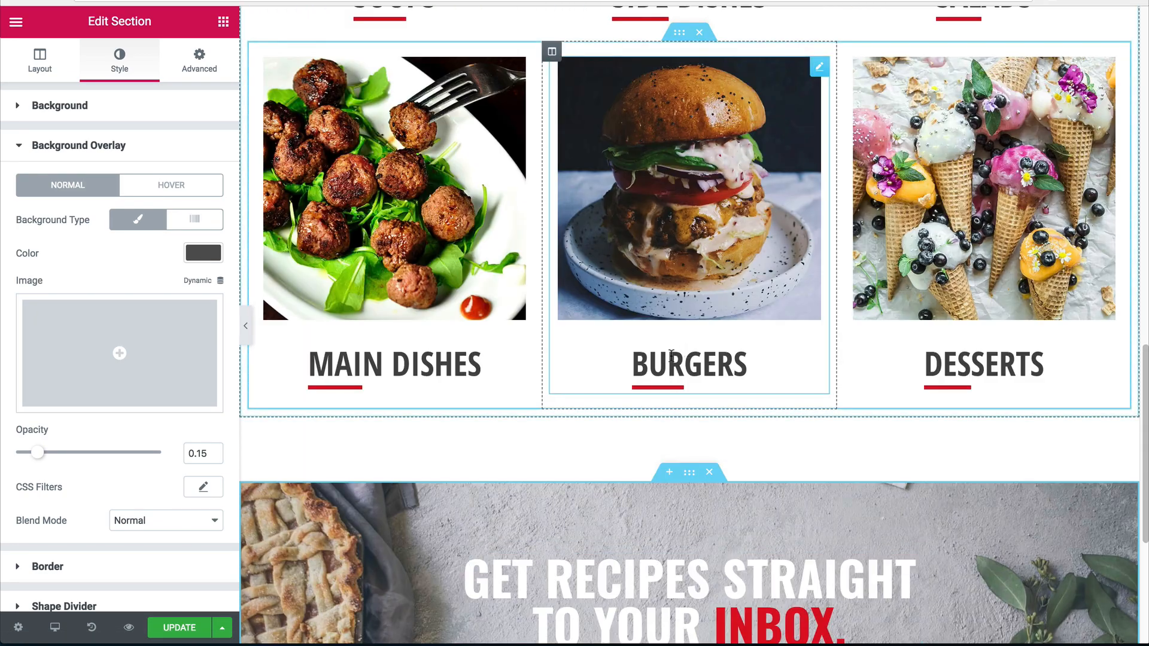
{"action": "scroll", "coordinate": [488, 299], "scroll_direction": "up", "scroll_amount": 5}
{"action": "scroll", "coordinate": [538, 317], "scroll_direction": "up", "scroll_amount": 5}
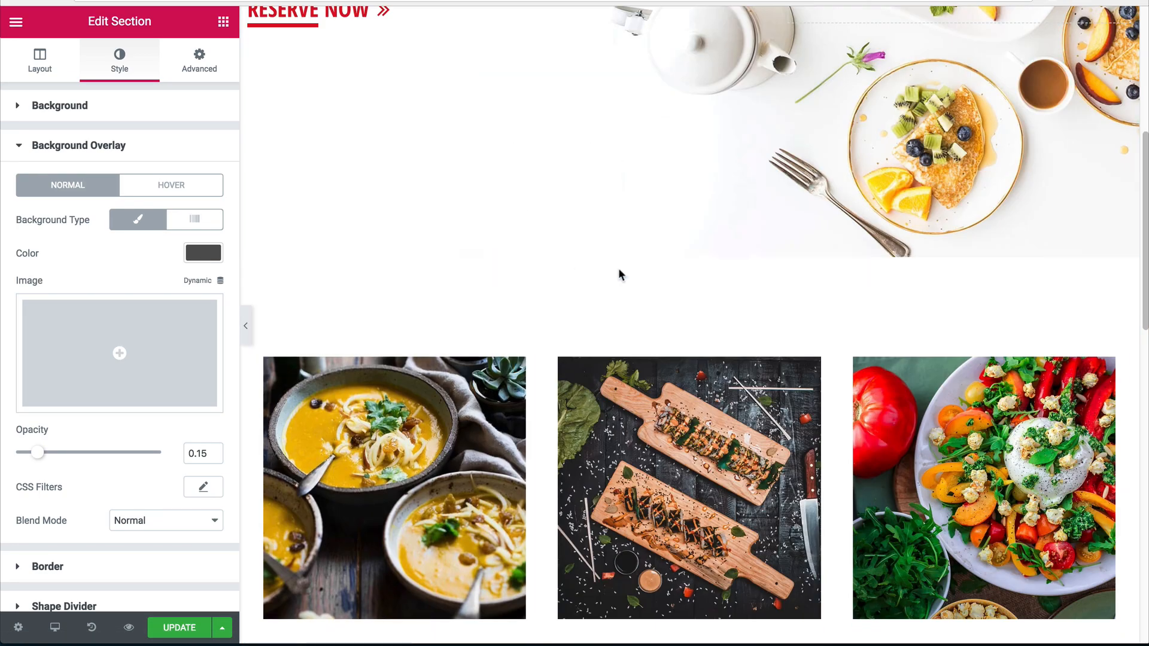
{"action": "scroll", "coordinate": [514, 284], "scroll_direction": "down", "scroll_amount": 9}
{"action": "scroll", "coordinate": [596, 345], "scroll_direction": "down", "scroll_amount": 8}
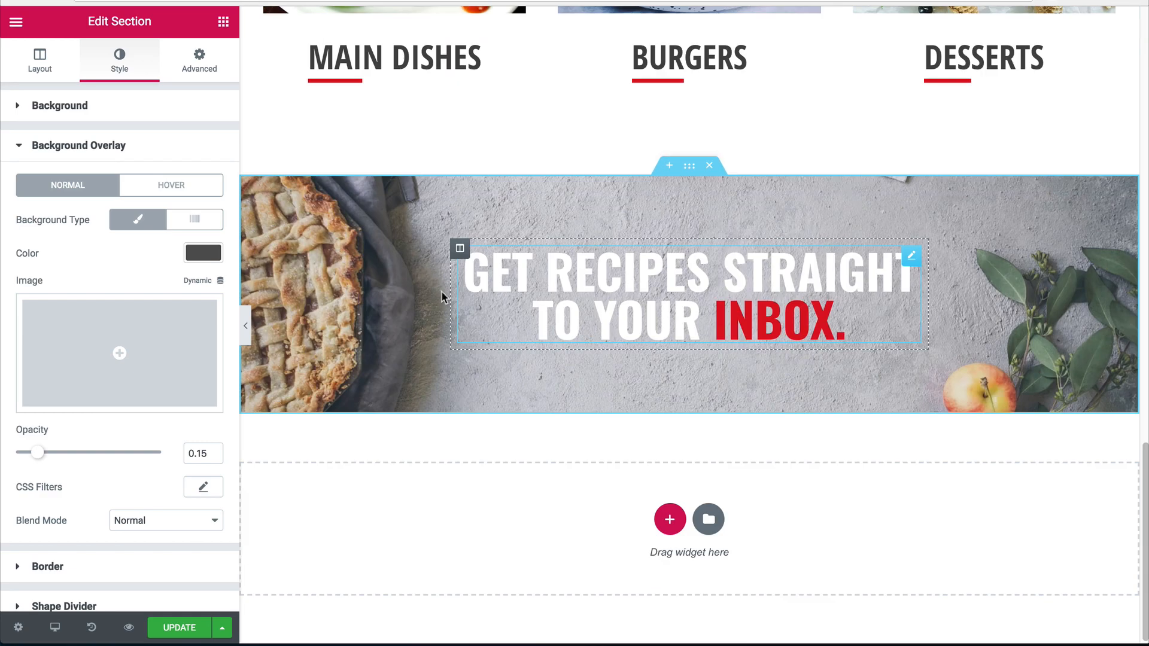
{"action": "left_click", "coordinate": [223, 21]}
Add a Text Editor above the banner heading reading 'subscribe', centred in white.
{"action": "left_click_drag", "start_coordinate": [181, 269], "coordinate": [565, 270]}
{"action": "triple_click", "coordinate": [166, 326]}
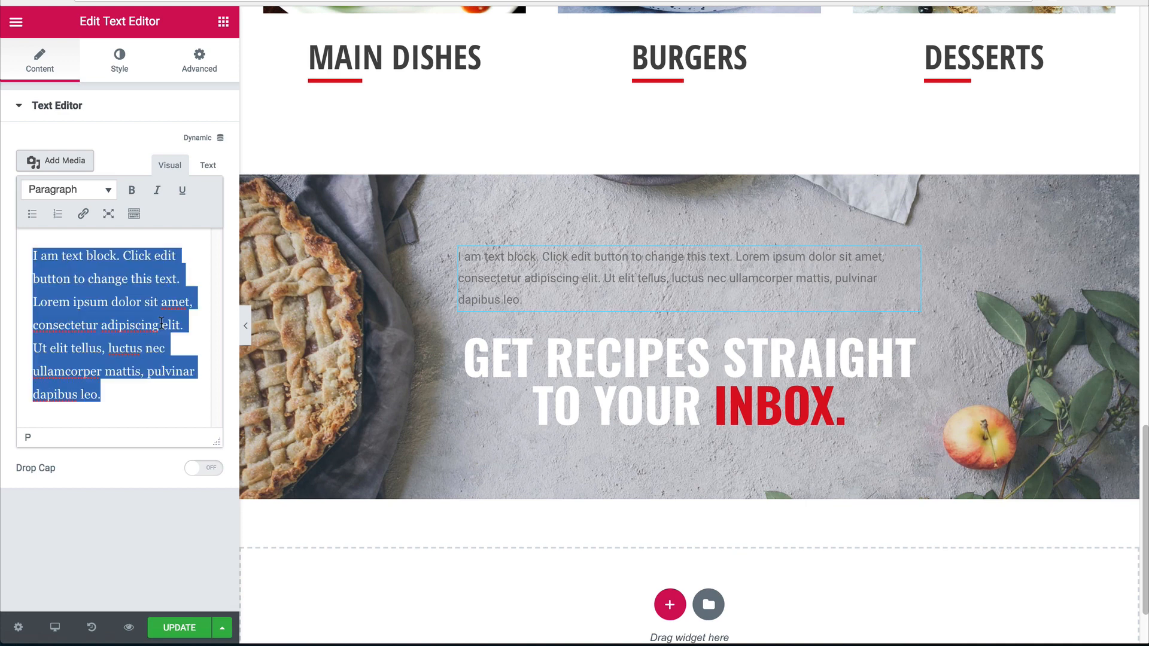
{"action": "type", "text": "s"}
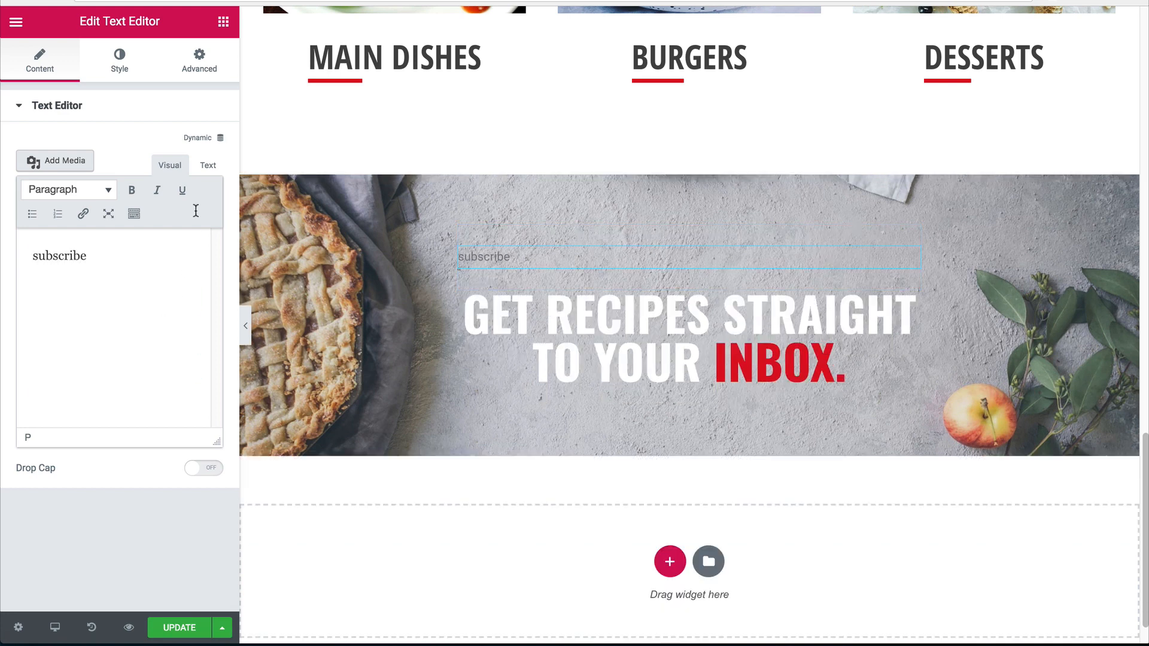
{"action": "type", "text": "ubscribe"}
{"action": "left_click", "coordinate": [119, 60]}
{"action": "left_click", "coordinate": [93, 167]}
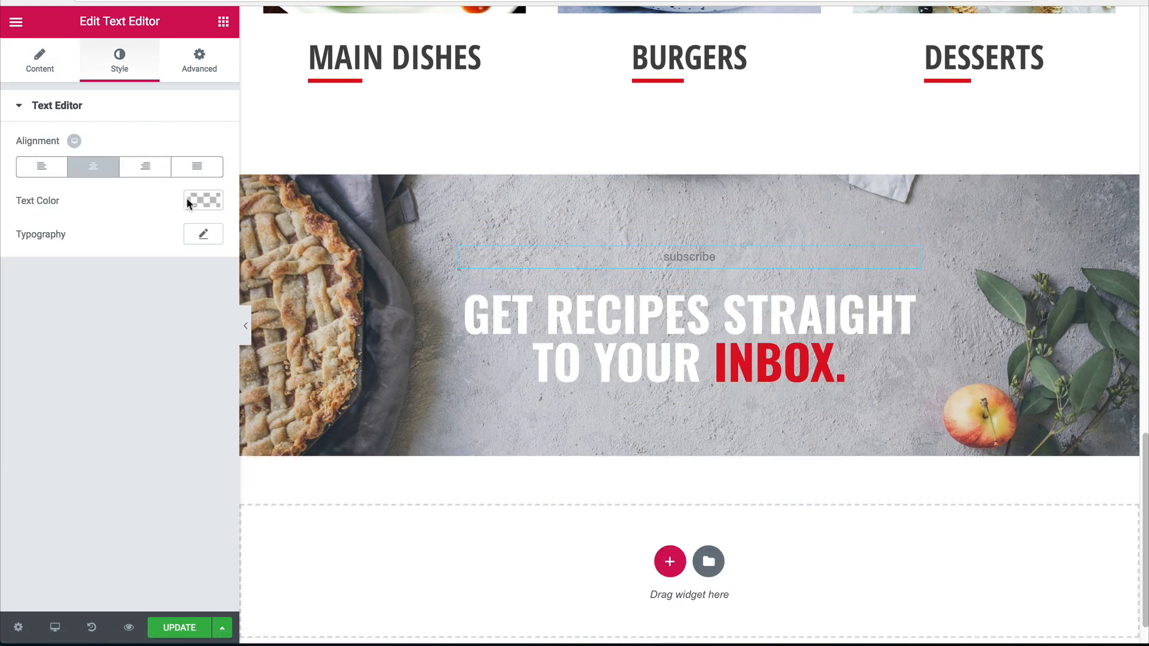
{"action": "left_click", "coordinate": [188, 204]}
{"action": "left_click", "coordinate": [168, 389]}
{"action": "left_click", "coordinate": [203, 201]}
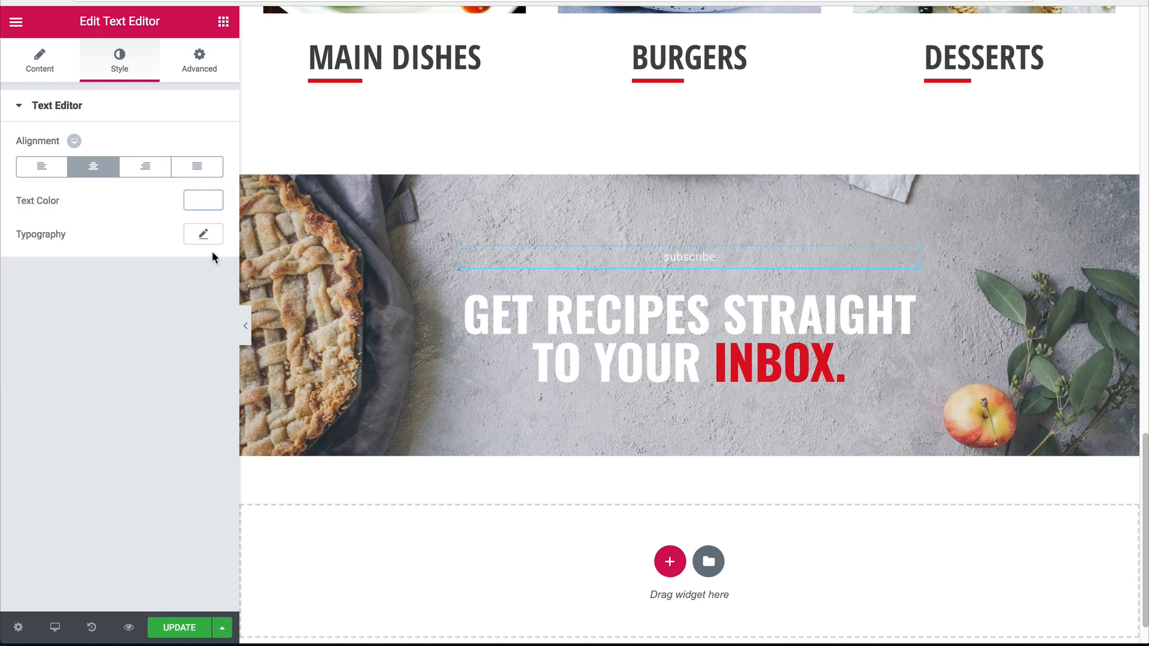
Set the subscribe text's font family to Open Sans Condensed.
{"action": "left_click", "coordinate": [204, 234]}
{"action": "left_click", "coordinate": [144, 278]}
{"action": "type", "text": "osw"}
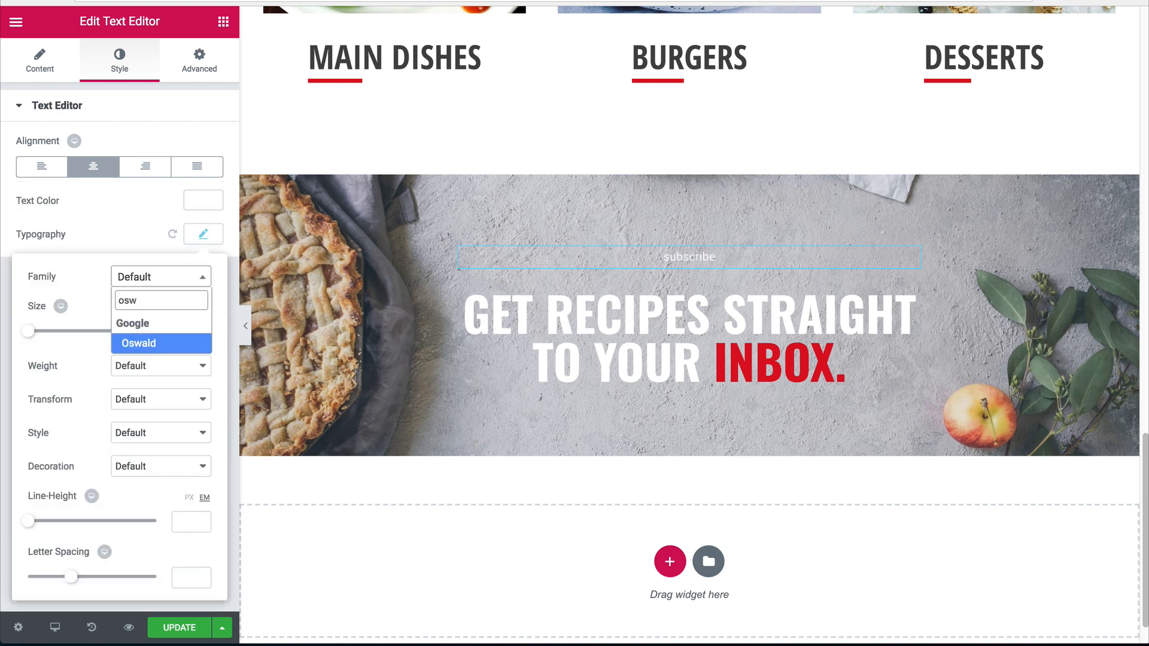
{"action": "key", "text": "BackSpace"}
{"action": "key", "text": "BackSpace"}
{"action": "key", "text": "BackSpace"}
{"action": "type", "text": "open"}
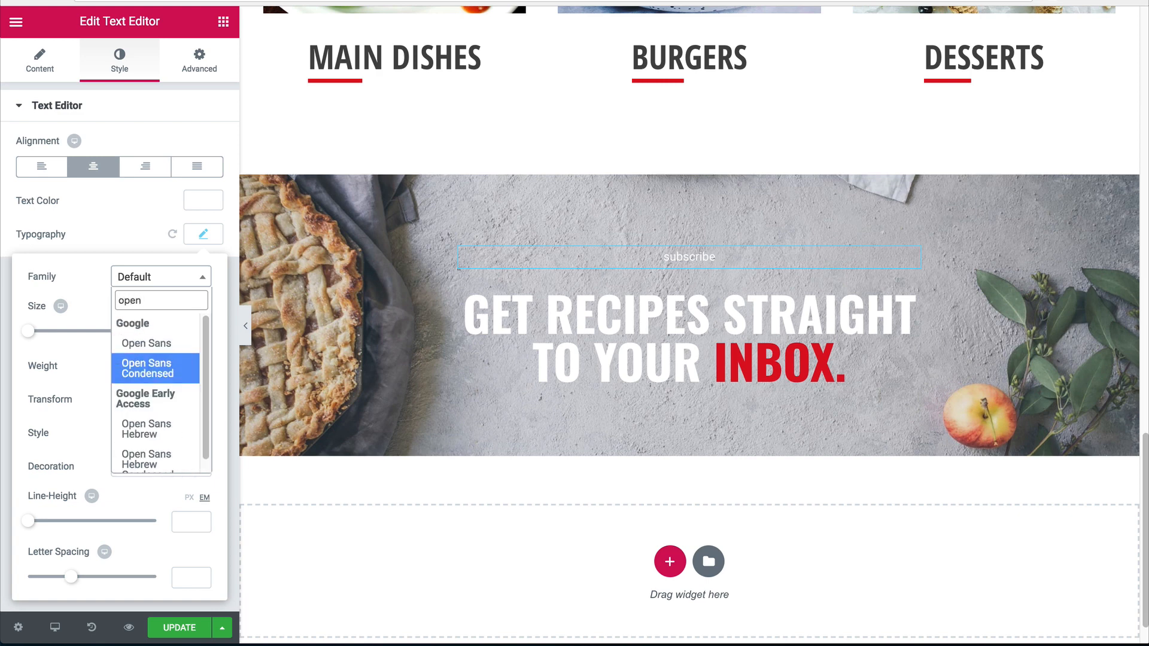
{"action": "left_click", "coordinate": [148, 368]}
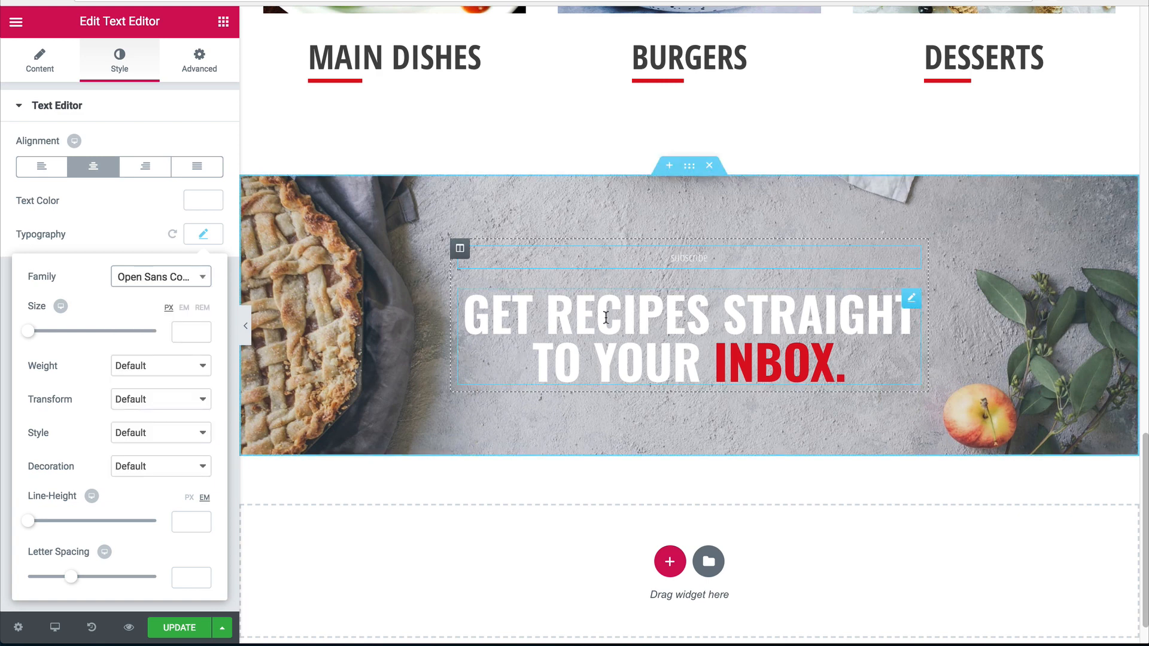
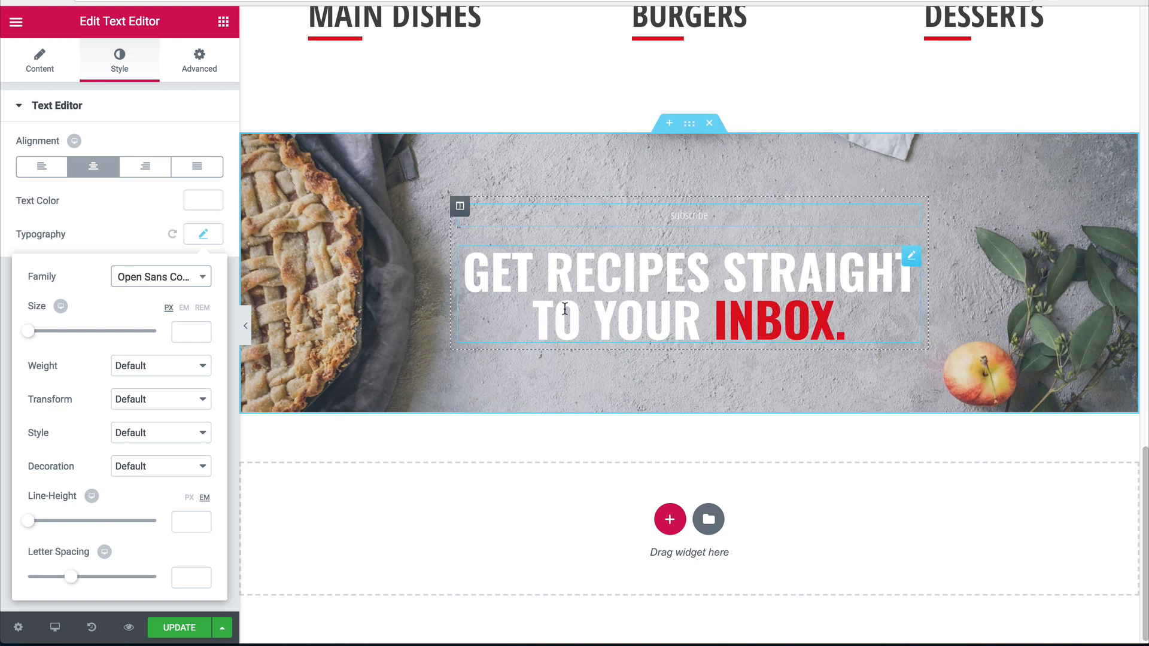
Style the subscribe label at 18px, weight 600, uppercase, letter spacing 3, then preview it.
{"action": "left_click", "coordinate": [185, 328]}
{"action": "type", "text": "18"}
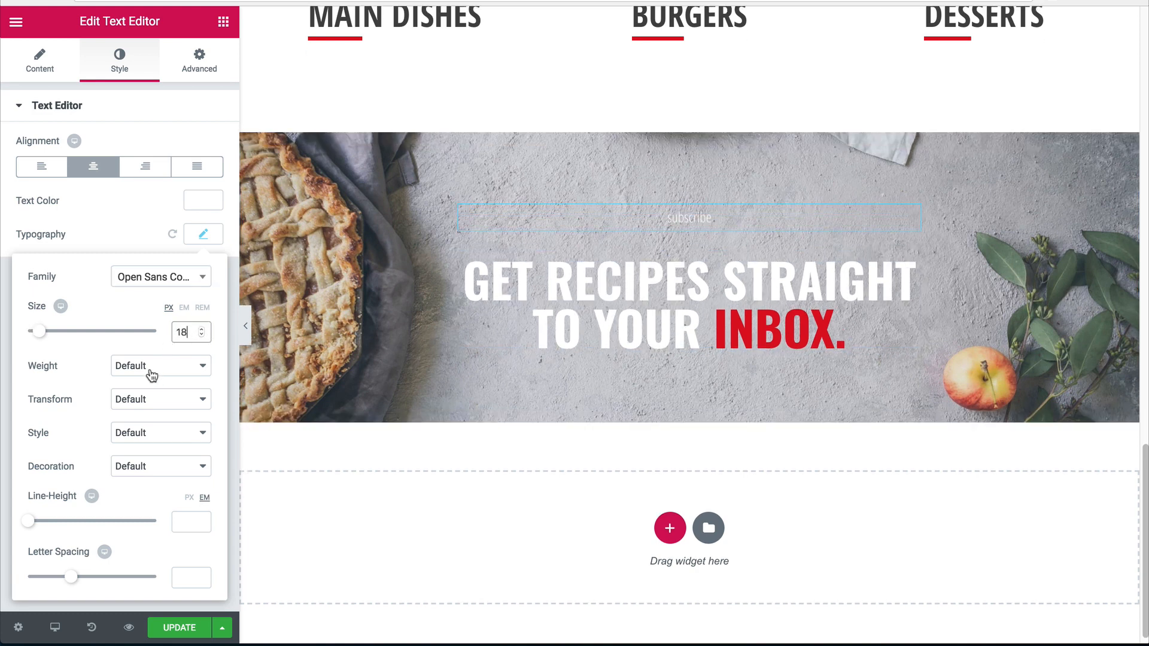
{"action": "left_click", "coordinate": [152, 375]}
{"action": "left_click", "coordinate": [136, 286]}
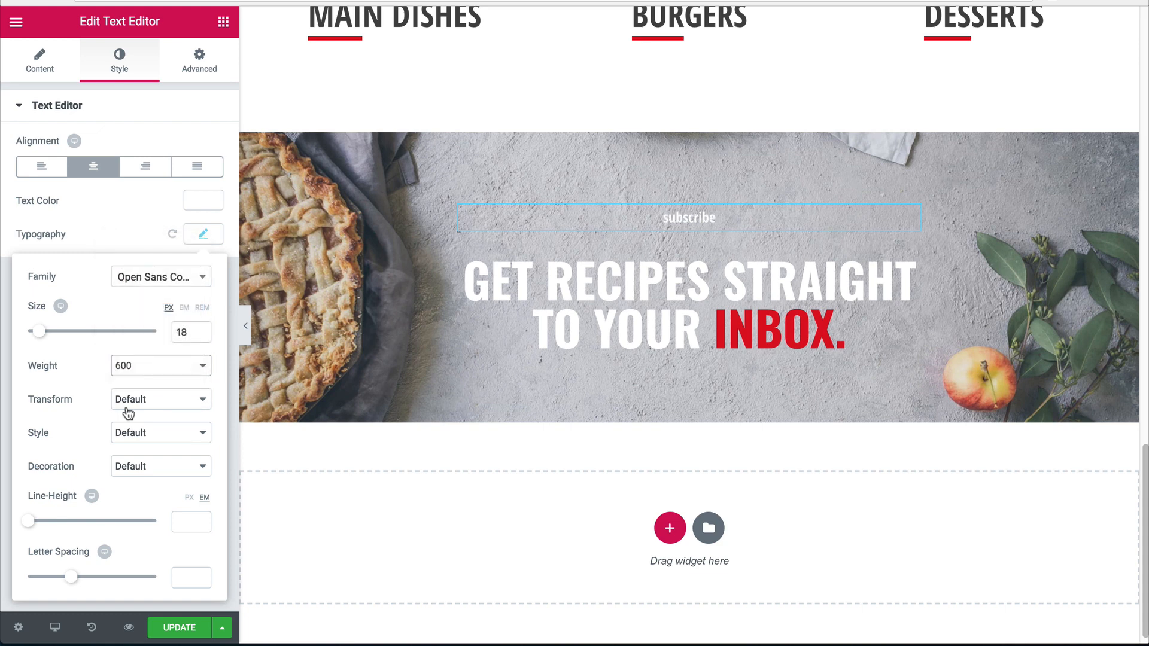
{"action": "left_click", "coordinate": [128, 413]}
{"action": "left_click", "coordinate": [132, 411]}
{"action": "left_click", "coordinate": [191, 578]}
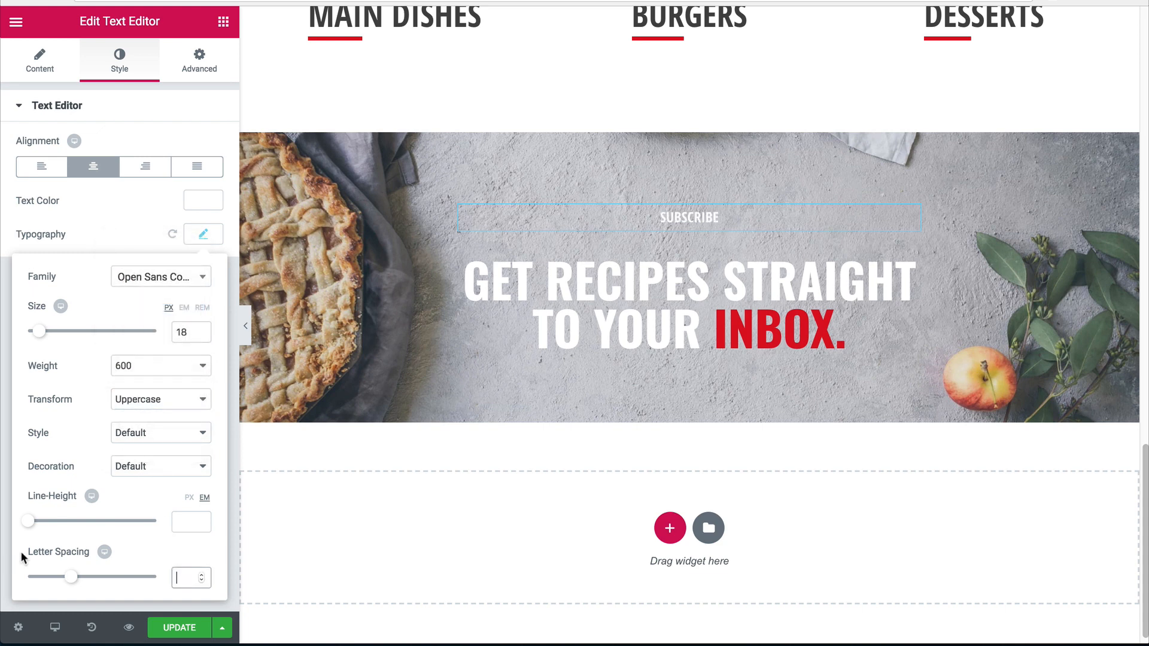
{"action": "type", "text": "3"}
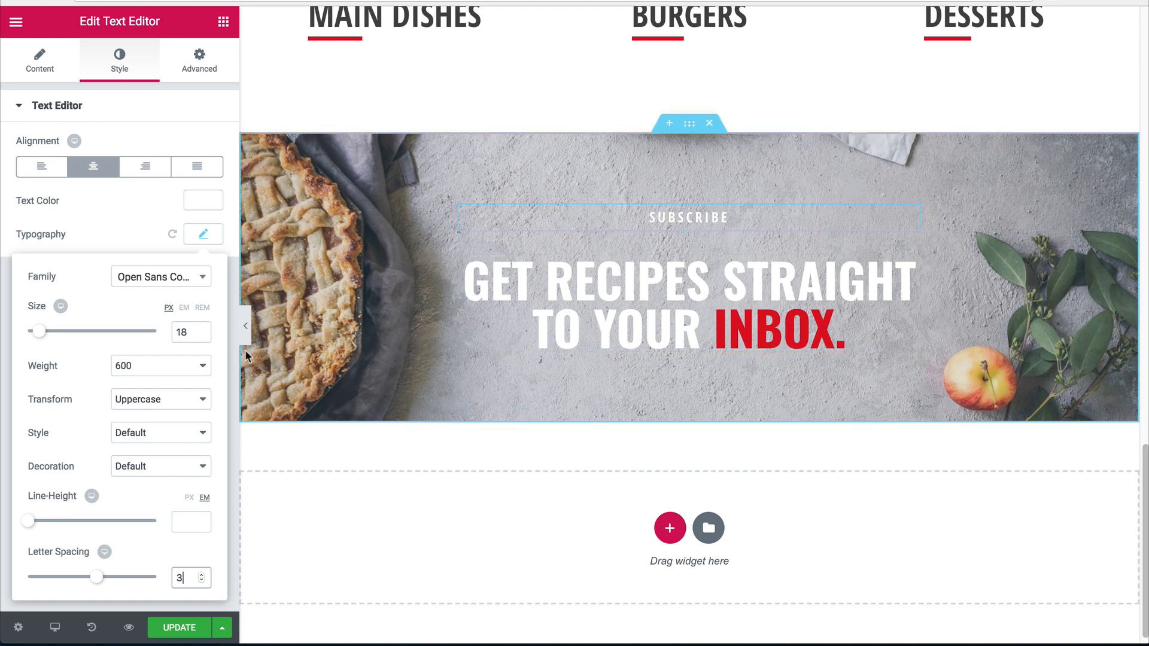
{"action": "left_click", "coordinate": [246, 325]}
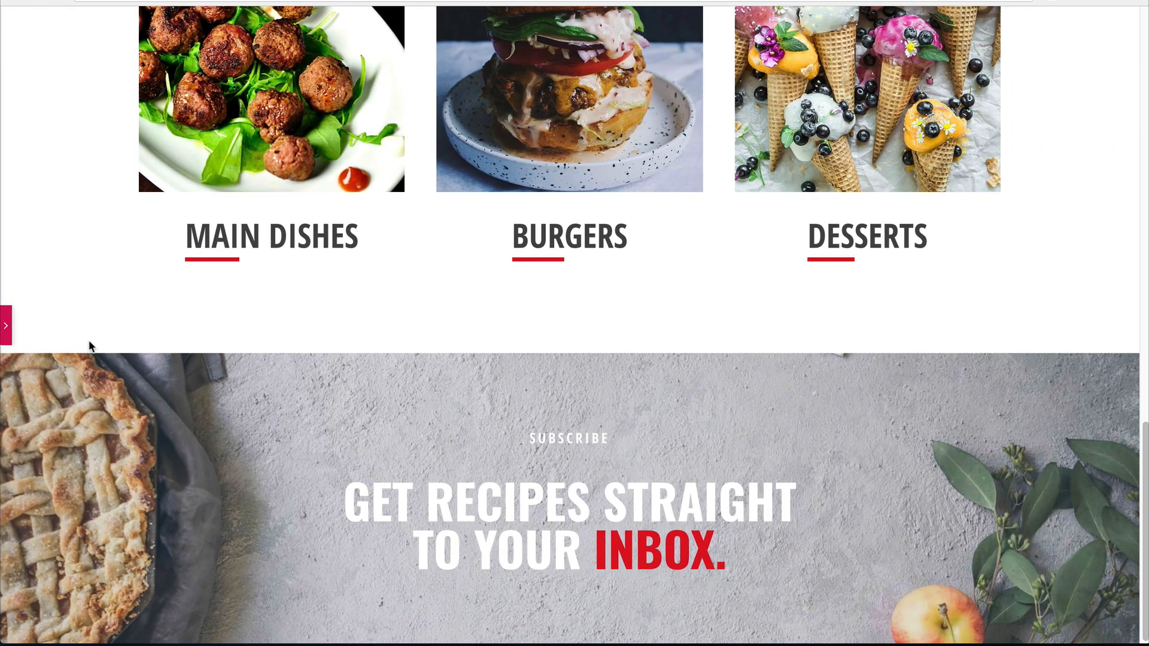
Drag a Form widget into the newsletter section under the heading.
{"action": "scroll", "coordinate": [89, 346], "scroll_direction": "down", "scroll_amount": 4}
{"action": "left_click", "coordinate": [5, 326]}
{"action": "left_click", "coordinate": [215, 27]}
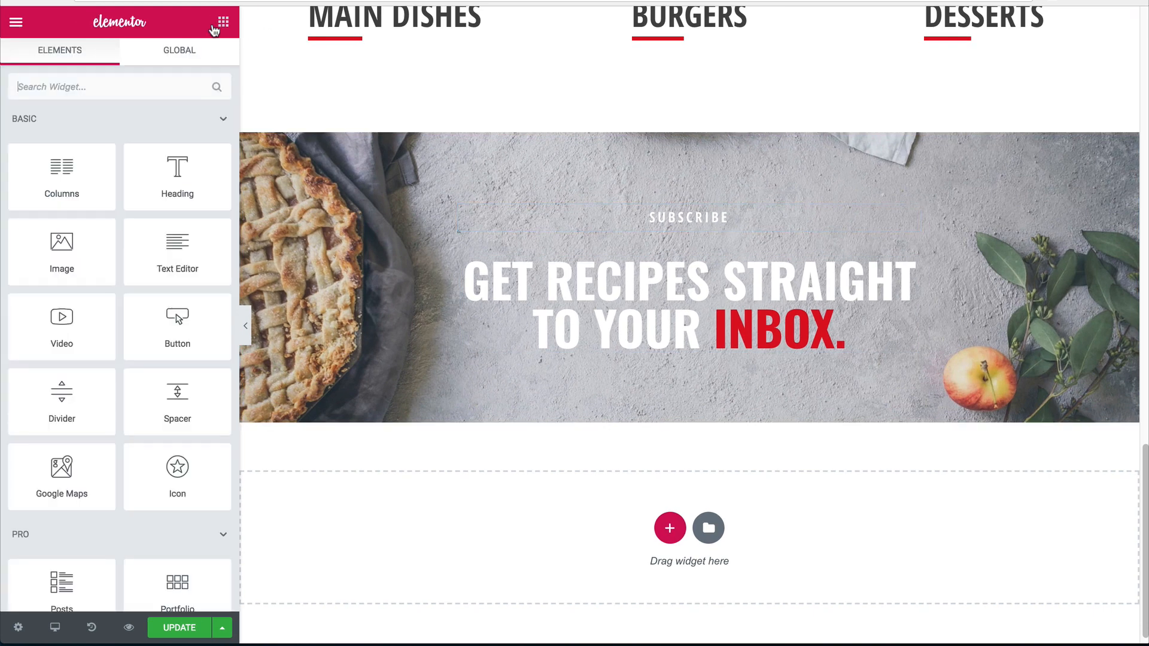
{"action": "scroll", "coordinate": [146, 308], "scroll_direction": "down", "scroll_amount": 5}
{"action": "left_click_drag", "start_coordinate": [180, 389], "coordinate": [536, 325]}
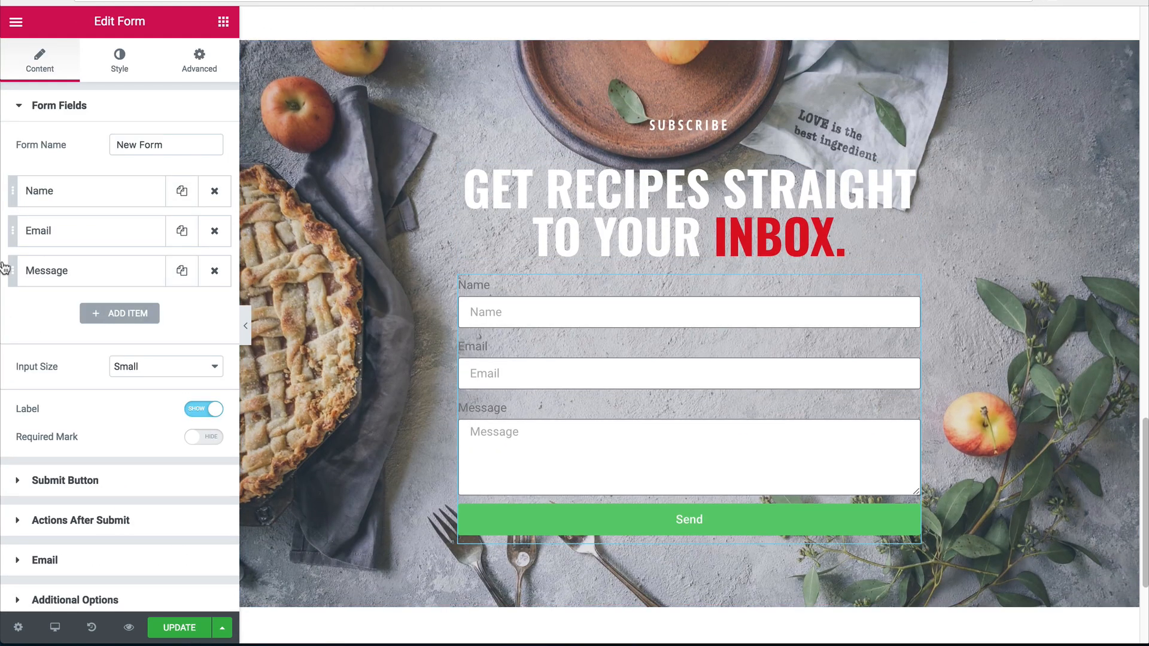
Set the Name and Email fields to 50% column width so they sit side by side.
{"action": "left_click", "coordinate": [77, 210]}
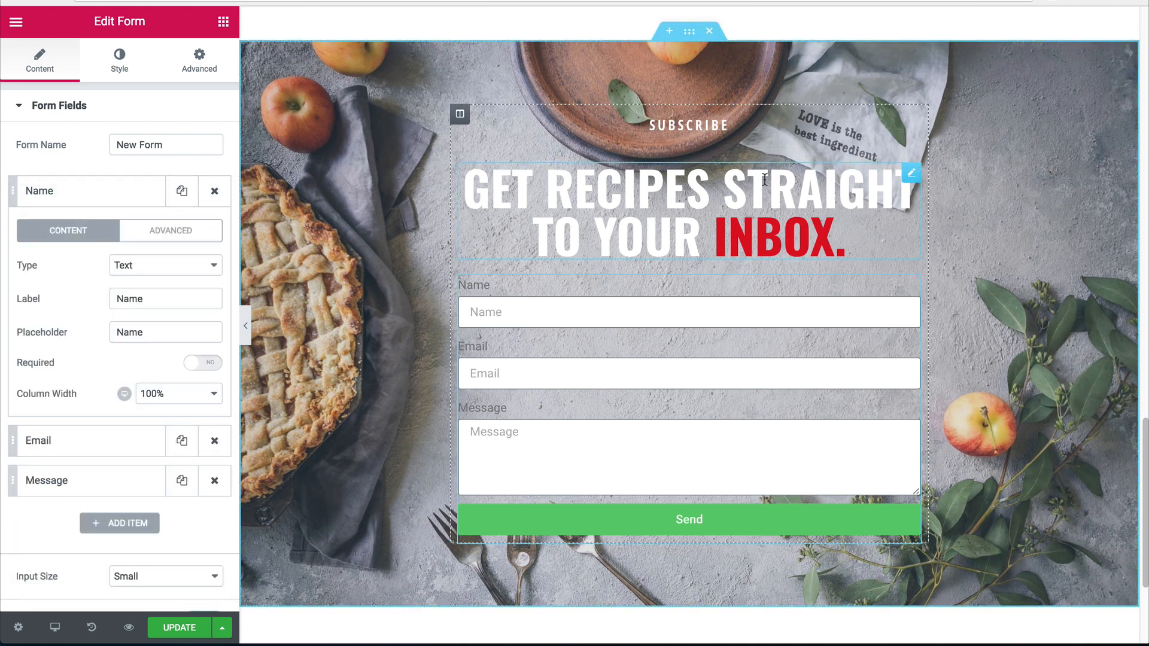
{"action": "left_click", "coordinate": [132, 265]}
{"action": "left_click", "coordinate": [66, 274]}
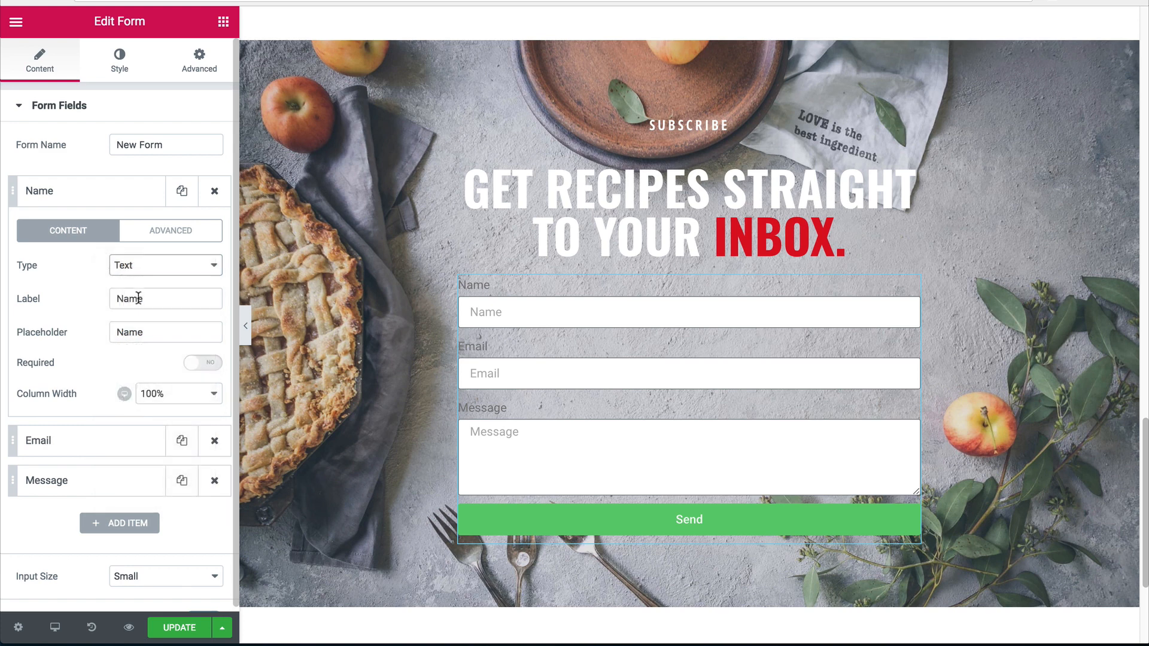
{"action": "left_click_drag", "start_coordinate": [144, 299], "coordinate": [109, 298]}
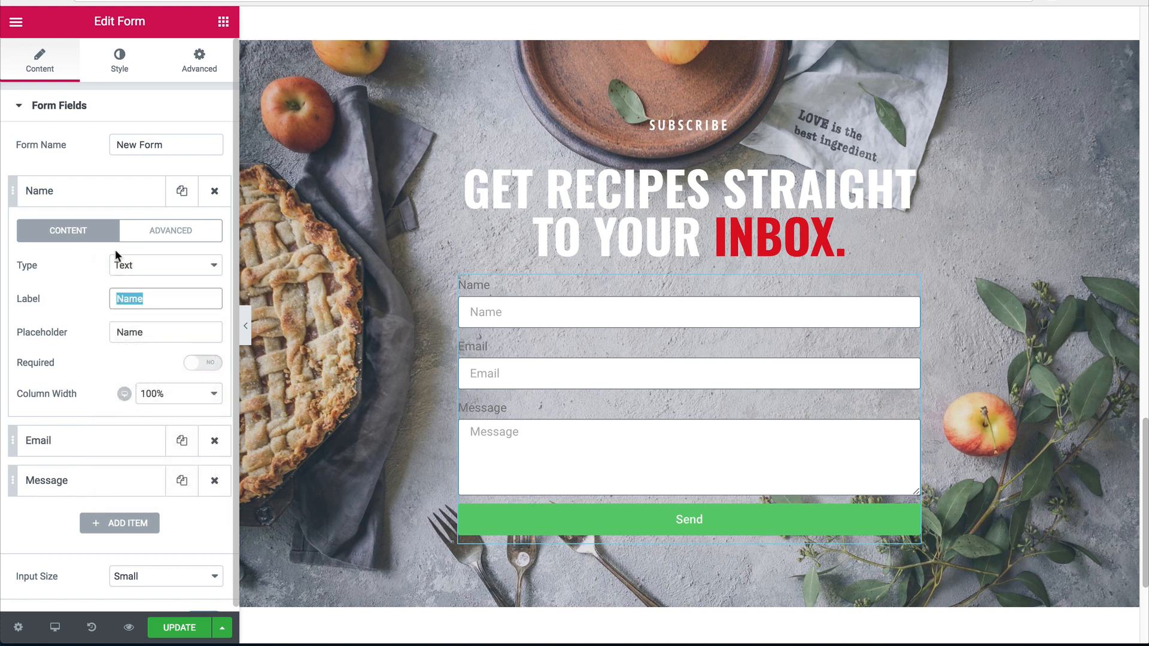
{"action": "left_click", "coordinate": [157, 393]}
{"action": "left_click", "coordinate": [167, 323]}
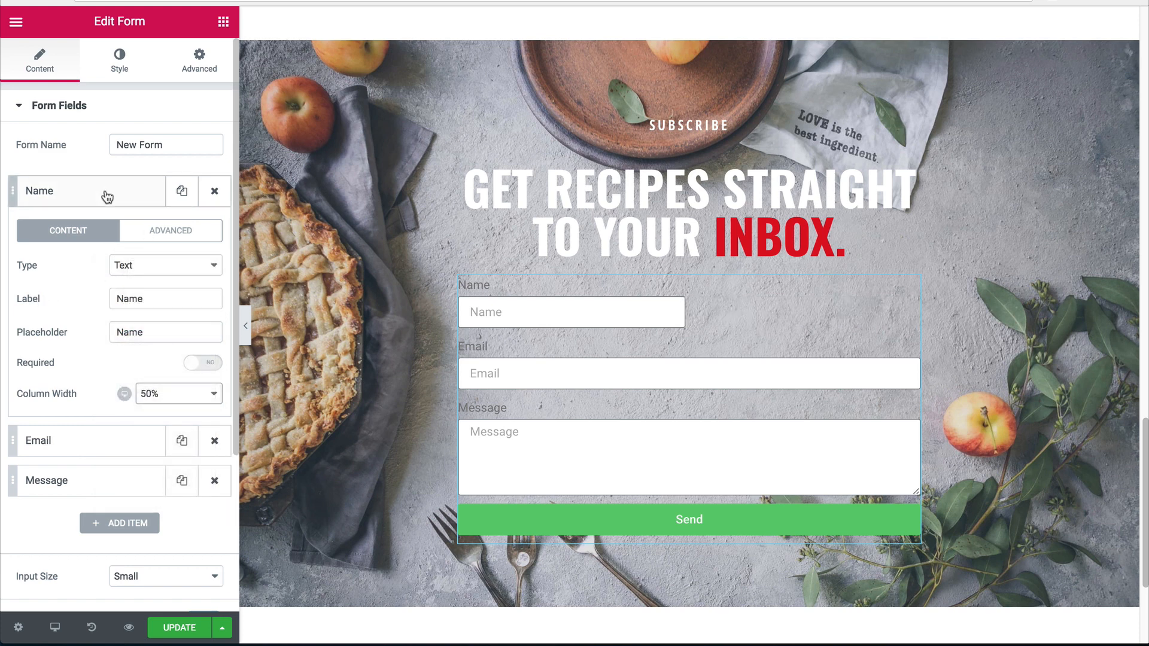
{"action": "left_click", "coordinate": [107, 197]}
{"action": "left_click", "coordinate": [131, 240]}
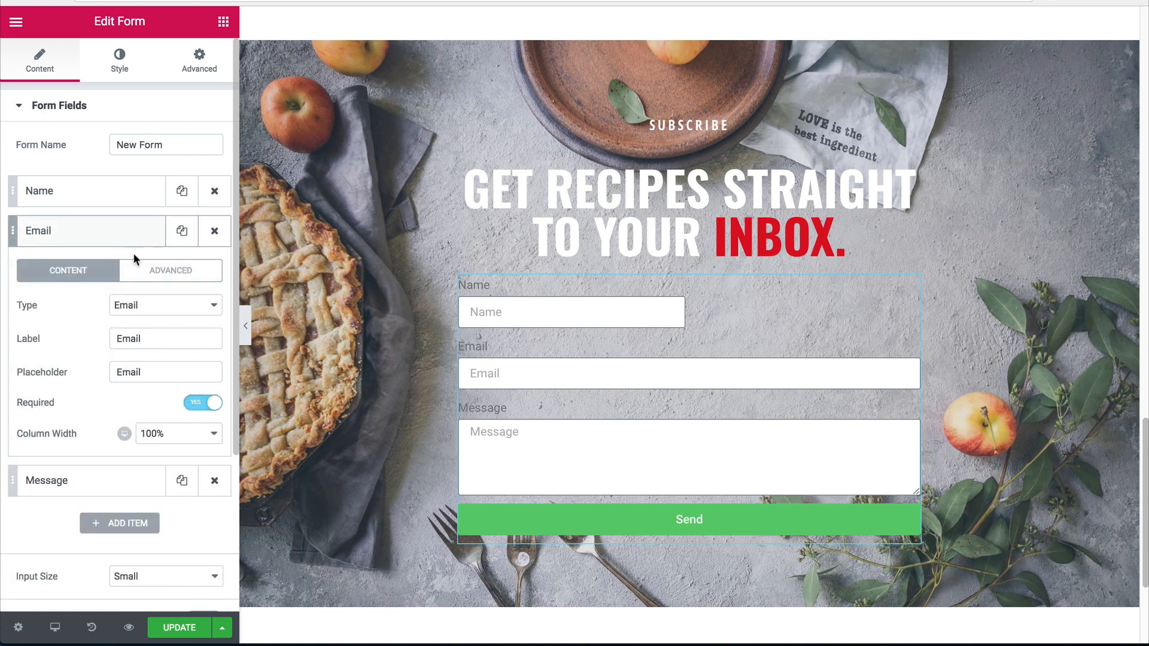
{"action": "left_click", "coordinate": [150, 433]}
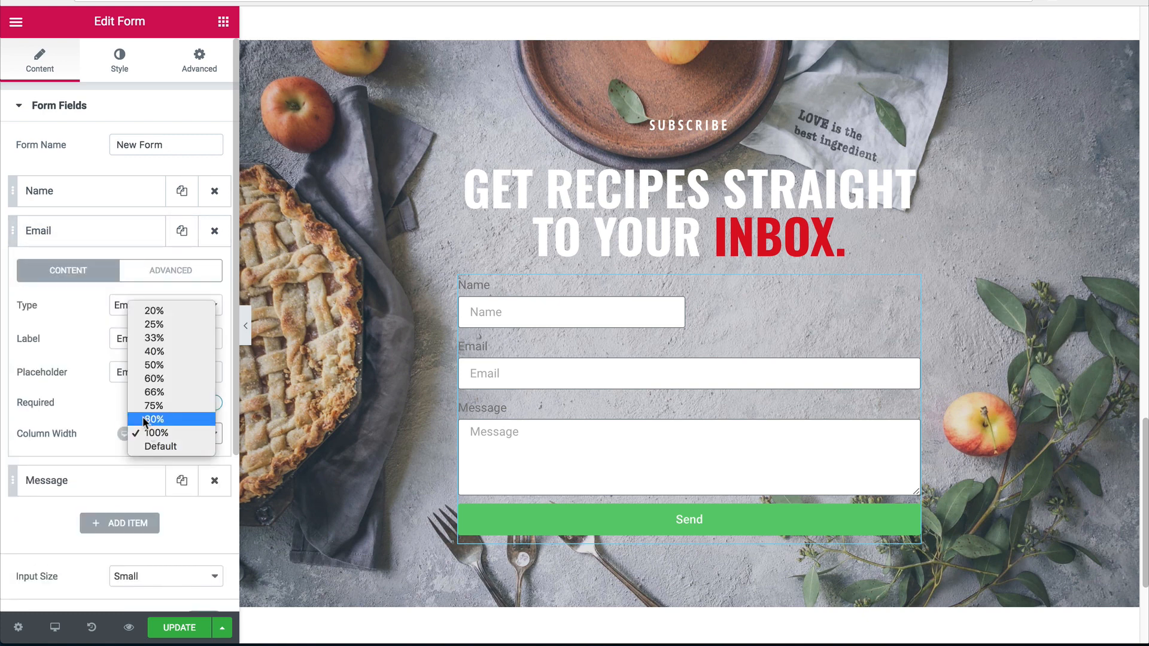
{"action": "left_click", "coordinate": [154, 365]}
{"action": "left_click", "coordinate": [105, 232]}
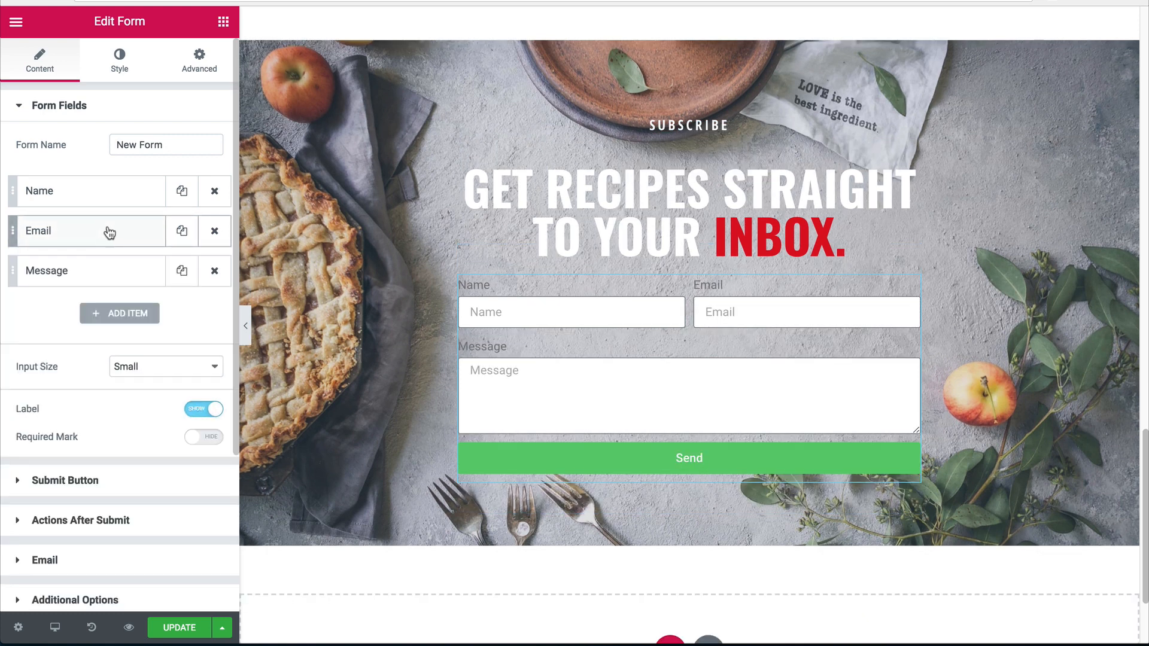
Delete the Message field and set both input size and Send button size to Large.
{"action": "left_click", "coordinate": [98, 270]}
{"action": "left_click", "coordinate": [214, 272]}
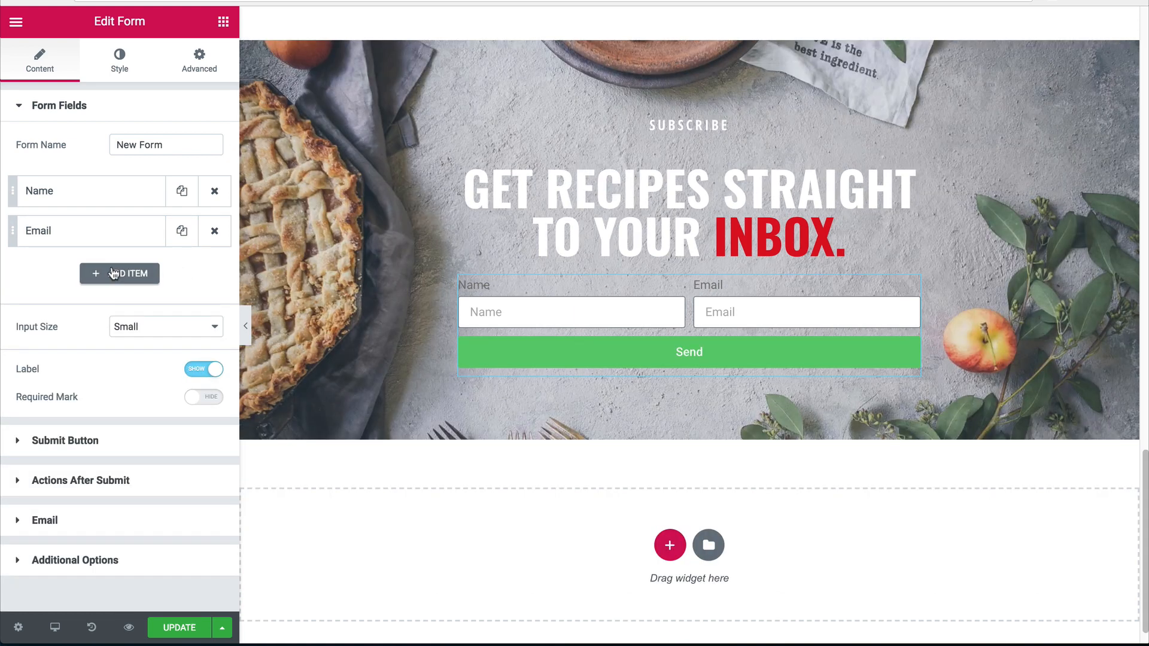
{"action": "left_click", "coordinate": [124, 327]}
{"action": "left_click", "coordinate": [128, 338]}
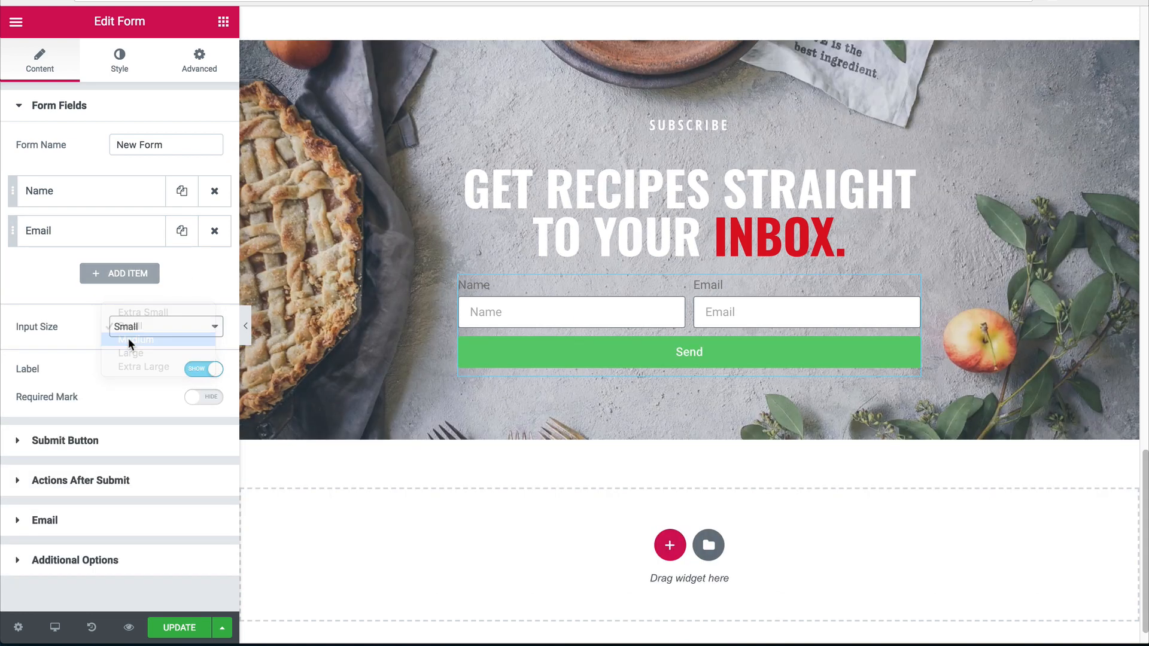
{"action": "left_click", "coordinate": [138, 329]}
{"action": "left_click", "coordinate": [133, 341]}
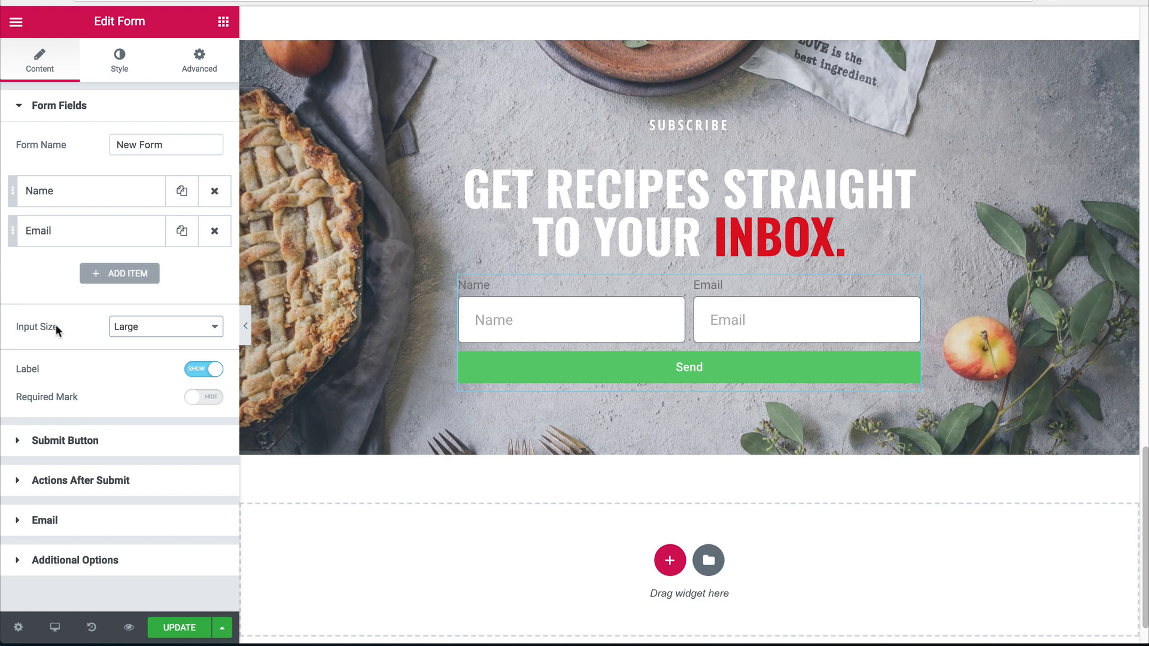
{"action": "left_click", "coordinate": [73, 446]}
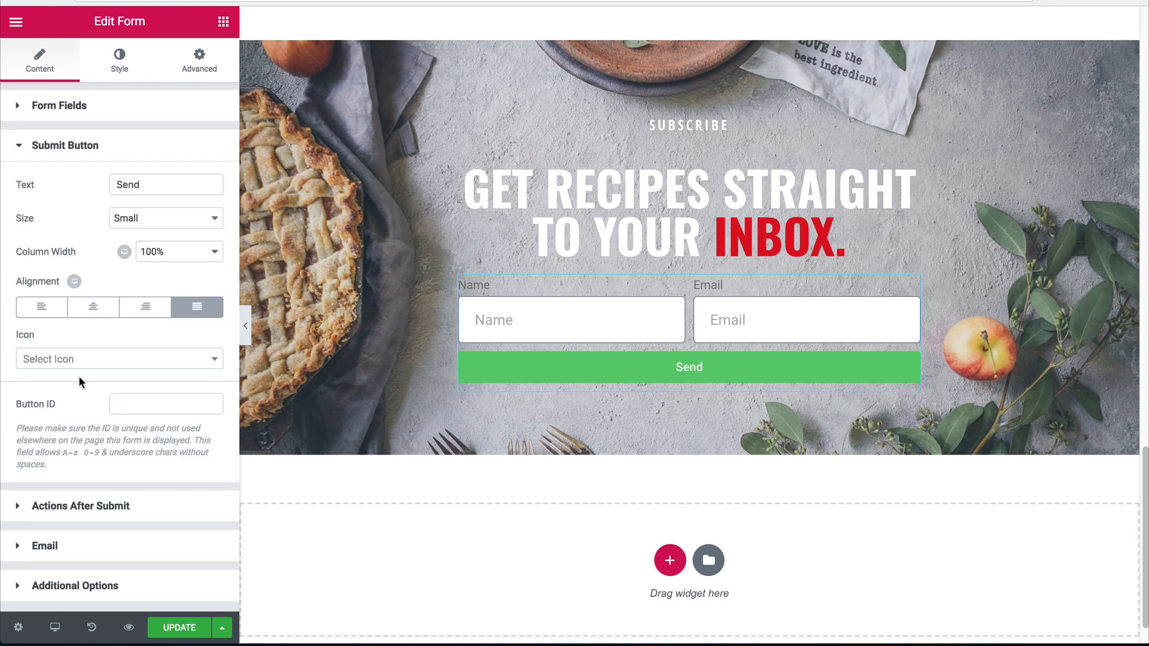
{"action": "left_click", "coordinate": [145, 221]}
{"action": "left_click", "coordinate": [138, 246]}
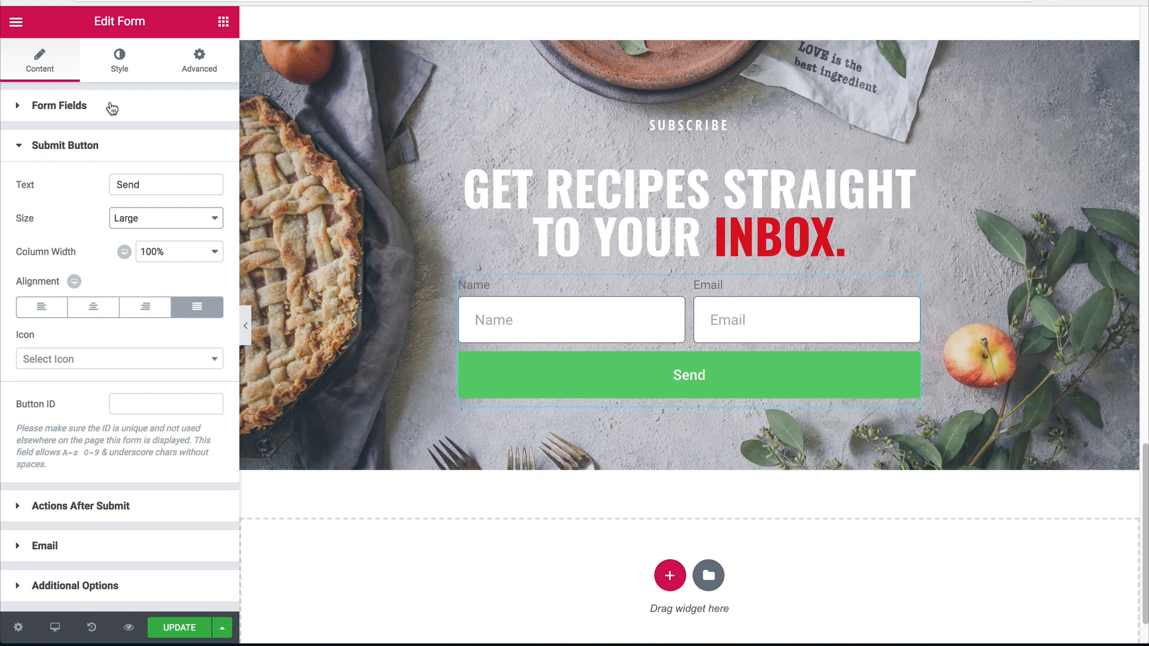
Look through the form's style sections, then copy the heading's INBOX colour code dd1021.
{"action": "left_click", "coordinate": [111, 106]}
{"action": "left_click", "coordinate": [136, 75]}
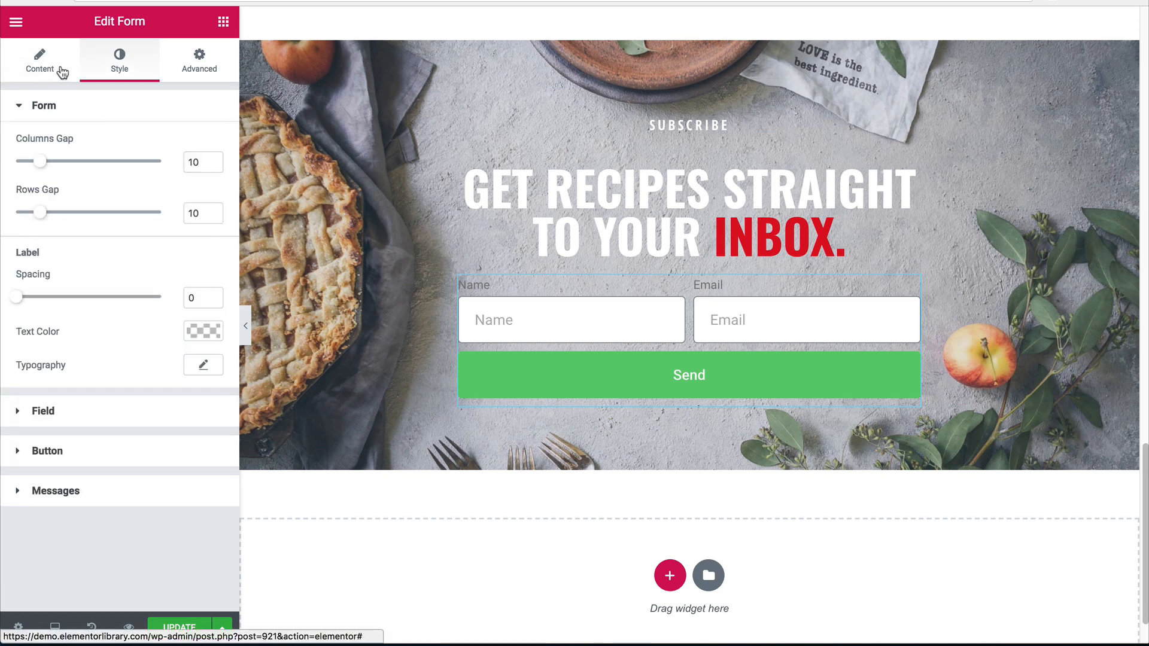
{"action": "left_click", "coordinate": [62, 72]}
{"action": "left_click", "coordinate": [120, 73]}
{"action": "left_click", "coordinate": [120, 106]}
{"action": "left_click", "coordinate": [122, 185]}
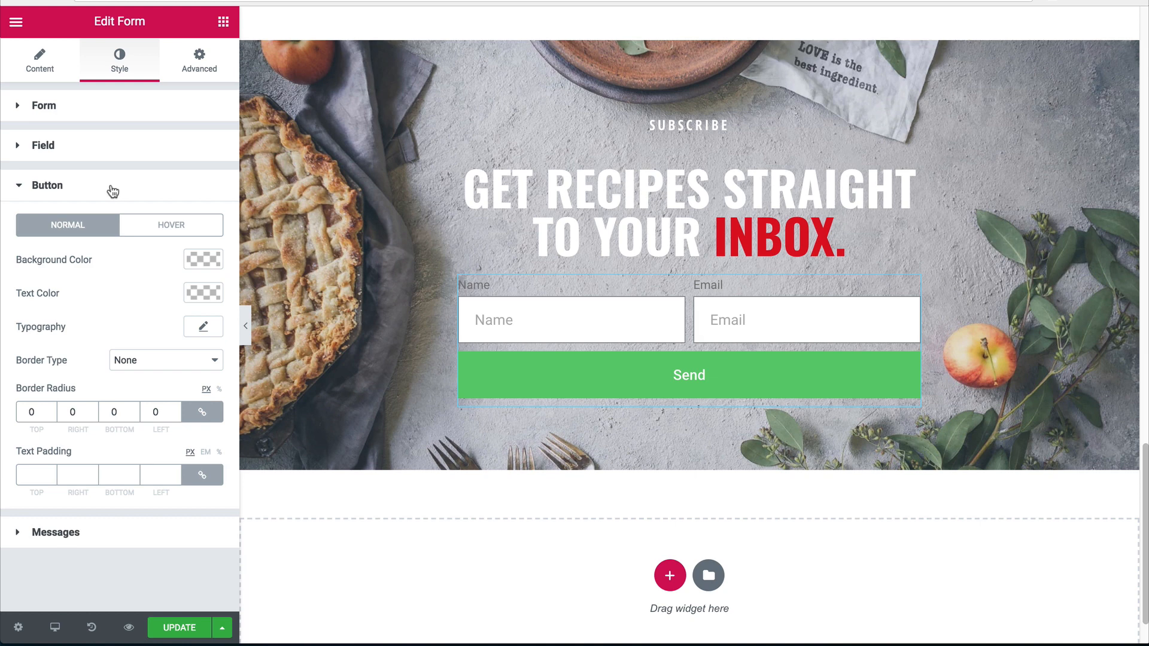
{"action": "left_click", "coordinate": [111, 189]}
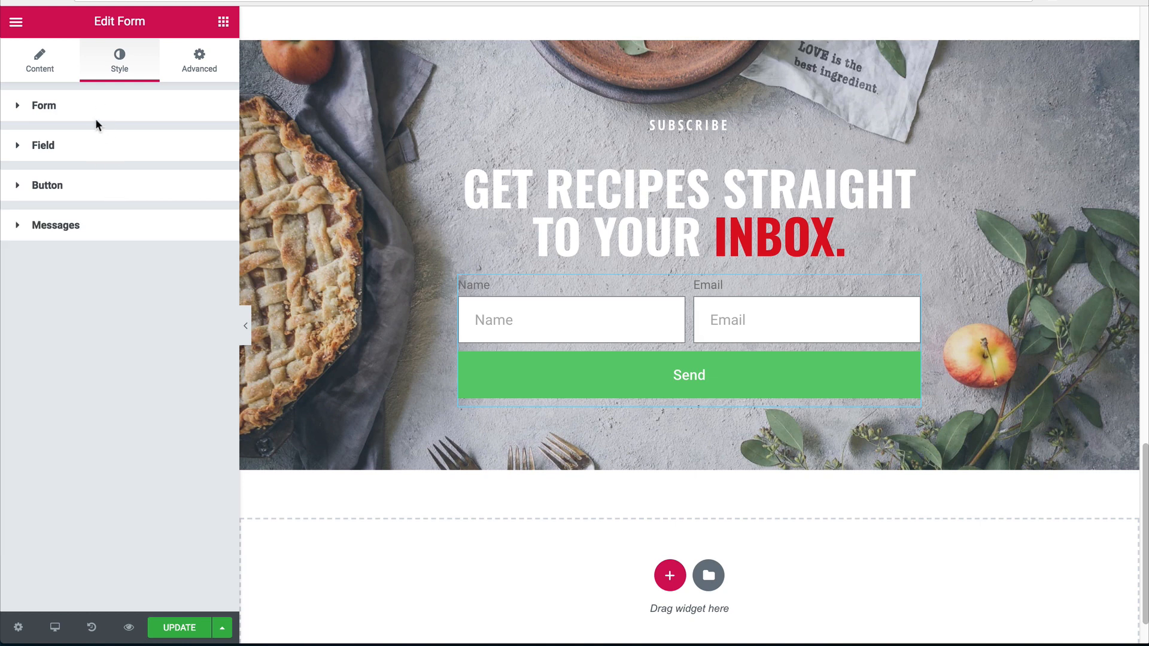
{"action": "left_click", "coordinate": [88, 146]}
{"action": "left_click", "coordinate": [846, 236]}
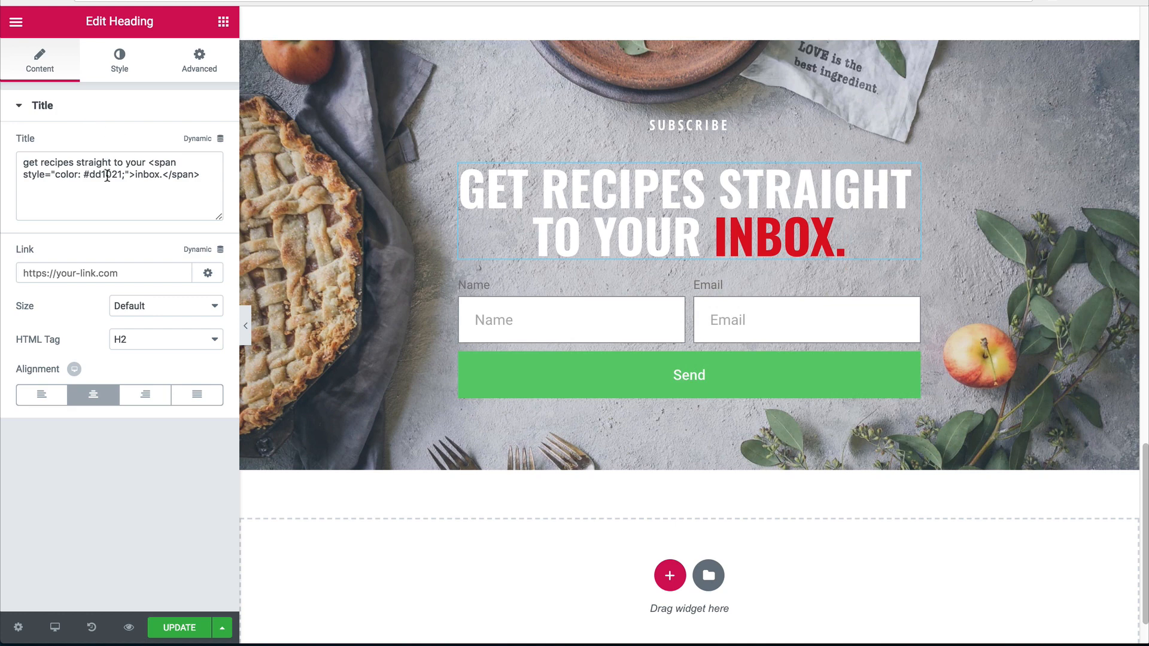
{"action": "double_click", "coordinate": [107, 175]}
{"action": "key", "text": "ctrl+c"}
Set the Send button's background colour to #dd1021.
{"action": "left_click", "coordinate": [559, 320]}
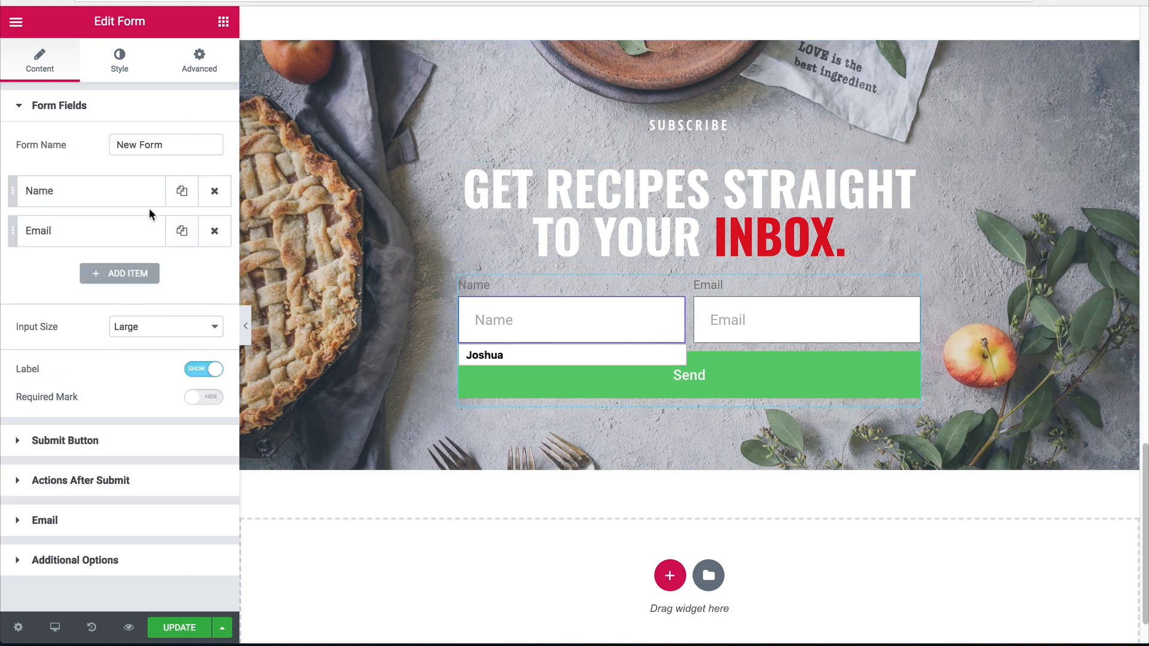
{"action": "left_click", "coordinate": [119, 64]}
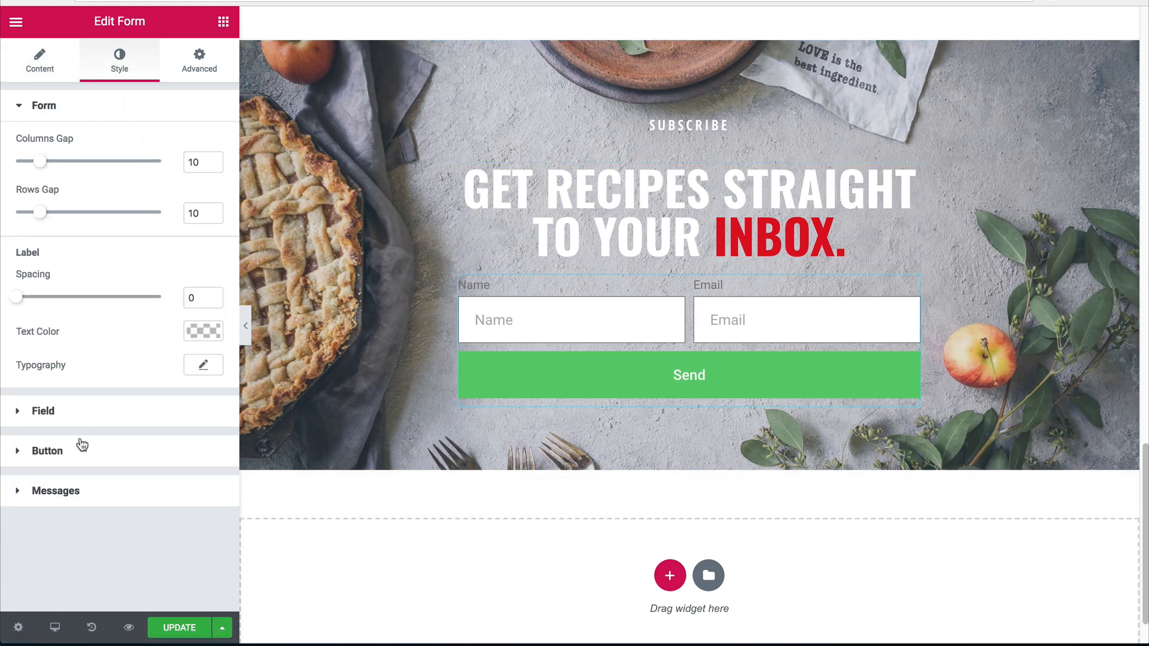
{"action": "left_click", "coordinate": [80, 447]}
{"action": "left_click", "coordinate": [204, 264]}
{"action": "left_click", "coordinate": [71, 256]}
{"action": "key", "text": "ctrl+v"}
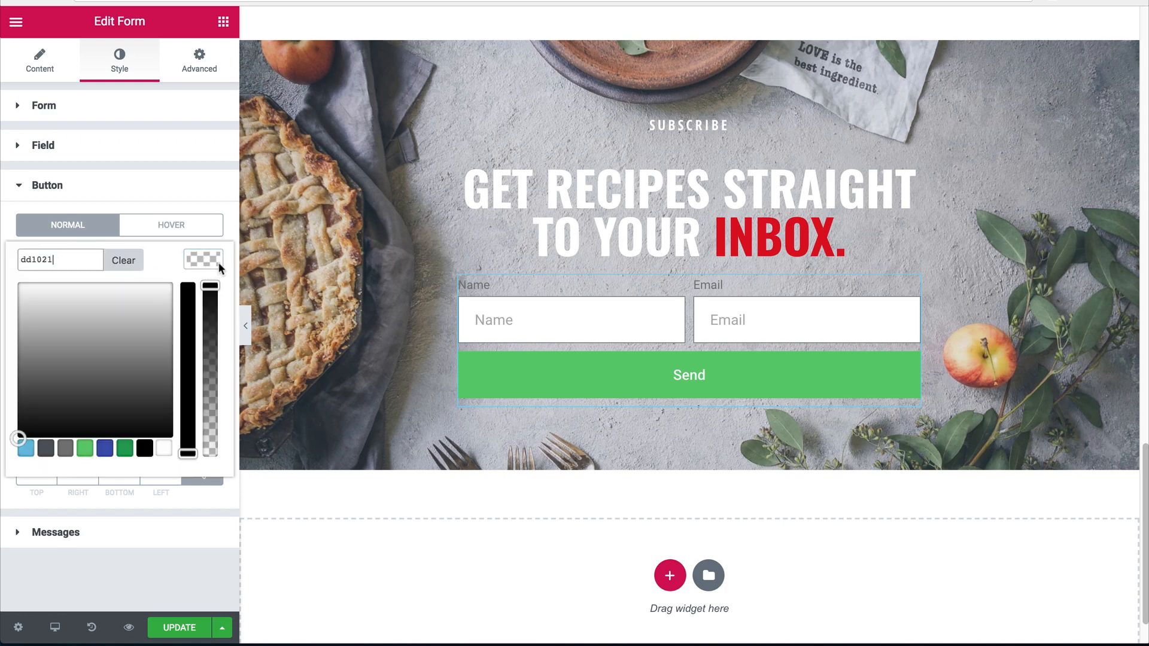
{"action": "left_click", "coordinate": [138, 255]}
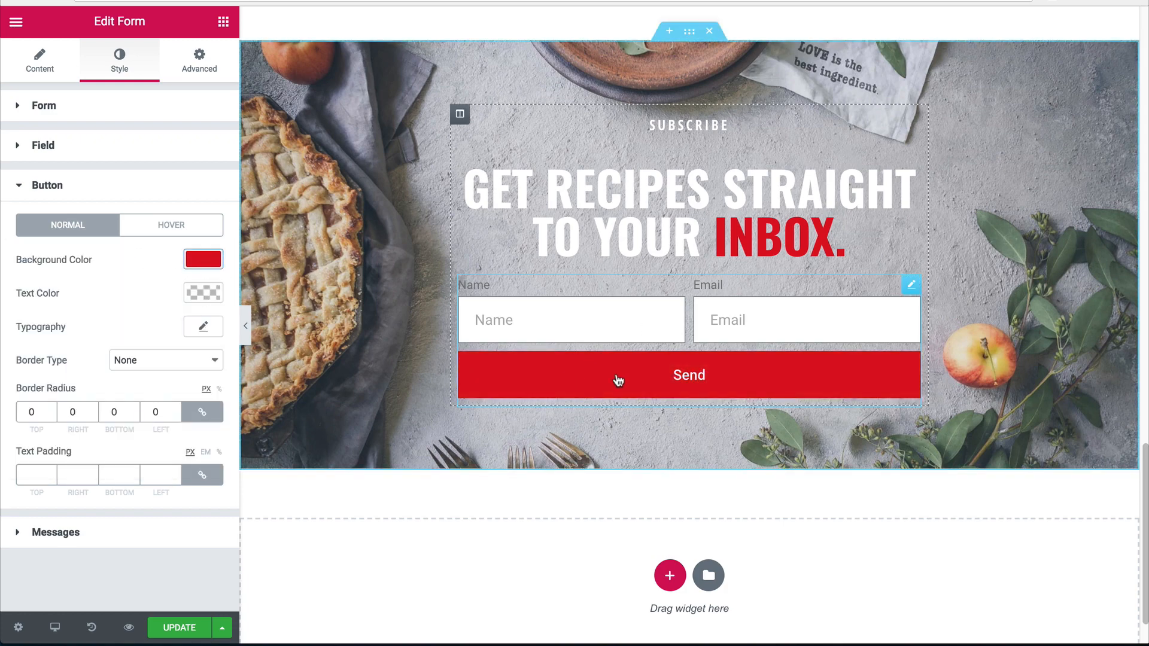
{"action": "scroll", "coordinate": [654, 387], "scroll_direction": "up", "scroll_amount": 6}
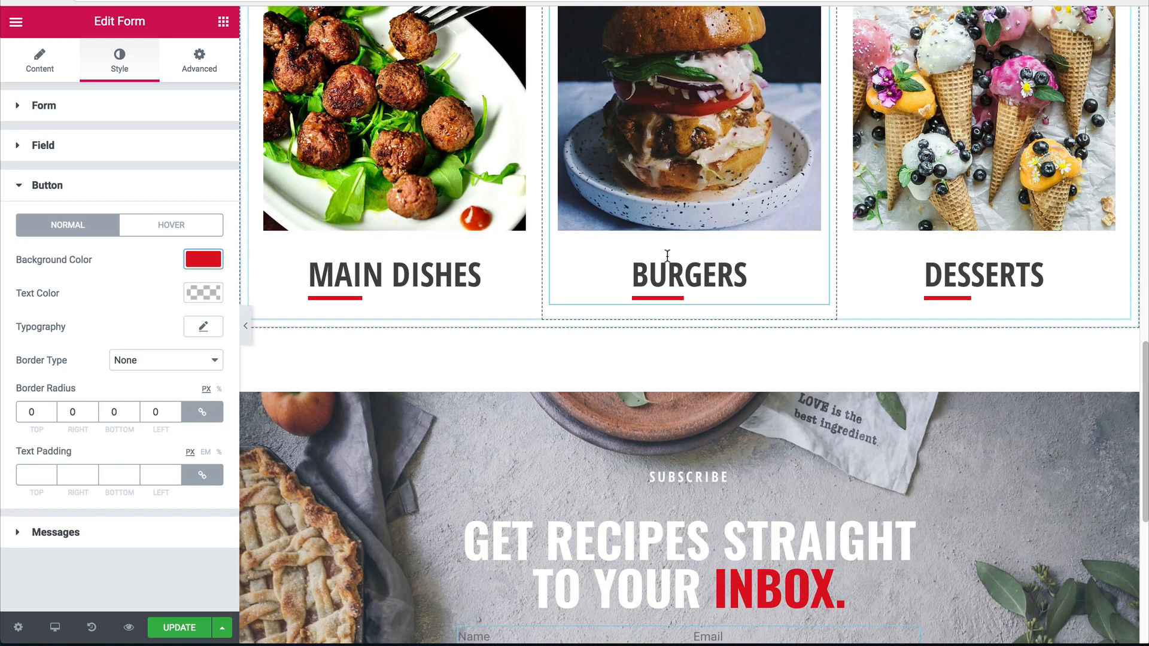
Set the Send button text's font family to Open Sans Condensed.
{"action": "scroll", "coordinate": [624, 383], "scroll_direction": "down", "scroll_amount": 6}
{"action": "scroll", "coordinate": [717, 389], "scroll_direction": "down", "scroll_amount": 1}
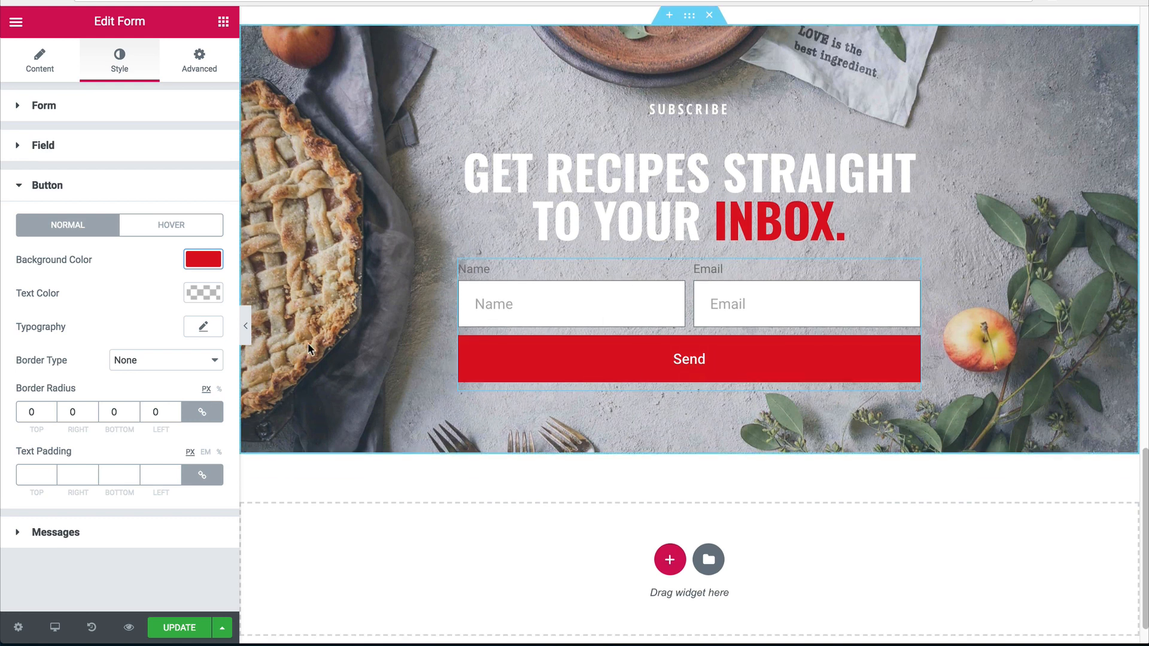
{"action": "left_click", "coordinate": [199, 327]}
{"action": "left_click", "coordinate": [157, 369]}
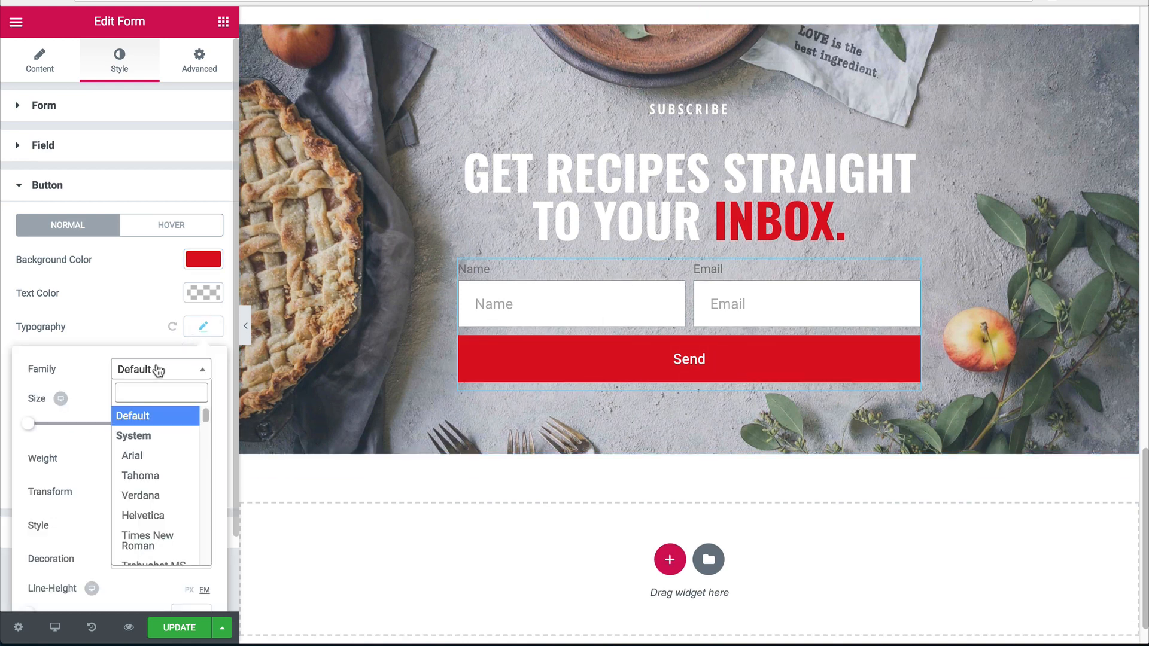
{"action": "type", "text": "open"}
{"action": "key", "text": "Down"}
{"action": "key", "text": "Return"}
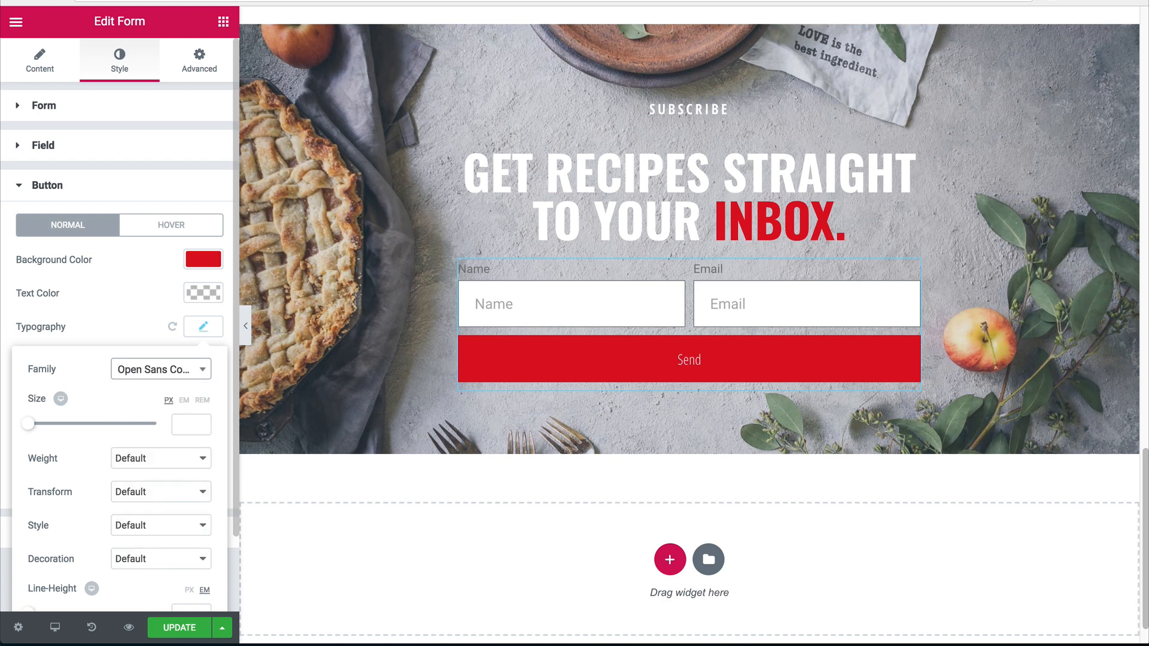
Make the Send button text 24px, weight 800 and uppercase.
{"action": "left_click", "coordinate": [180, 424]}
{"action": "type", "text": "2"}
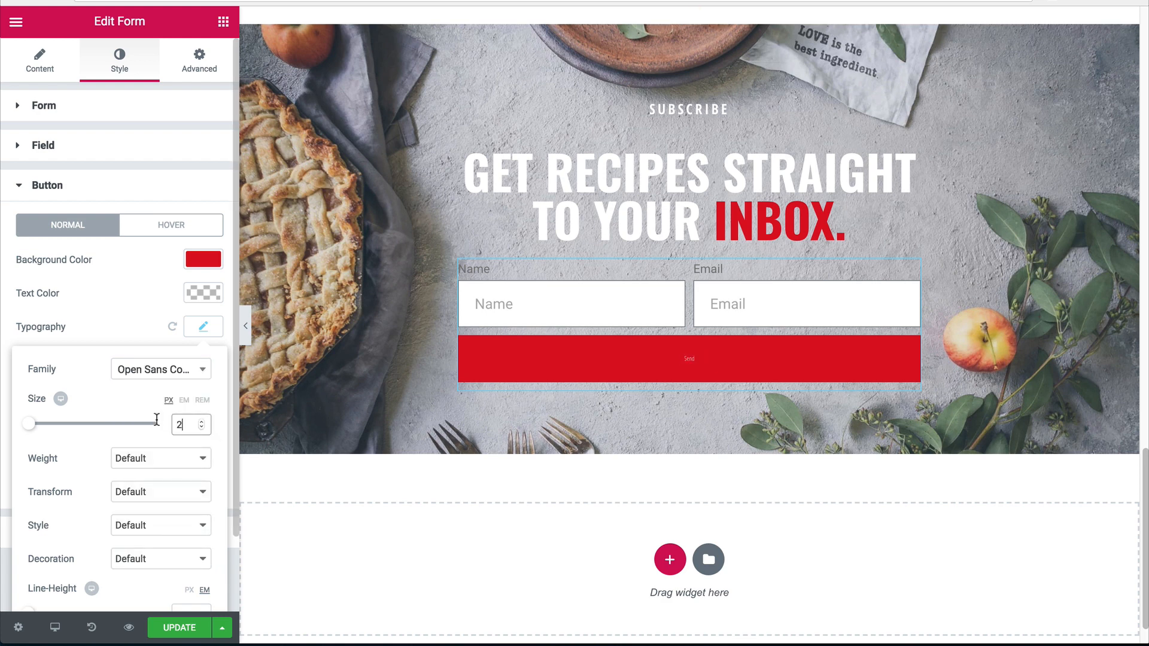
{"action": "type", "text": "4"}
{"action": "left_click", "coordinate": [142, 460]}
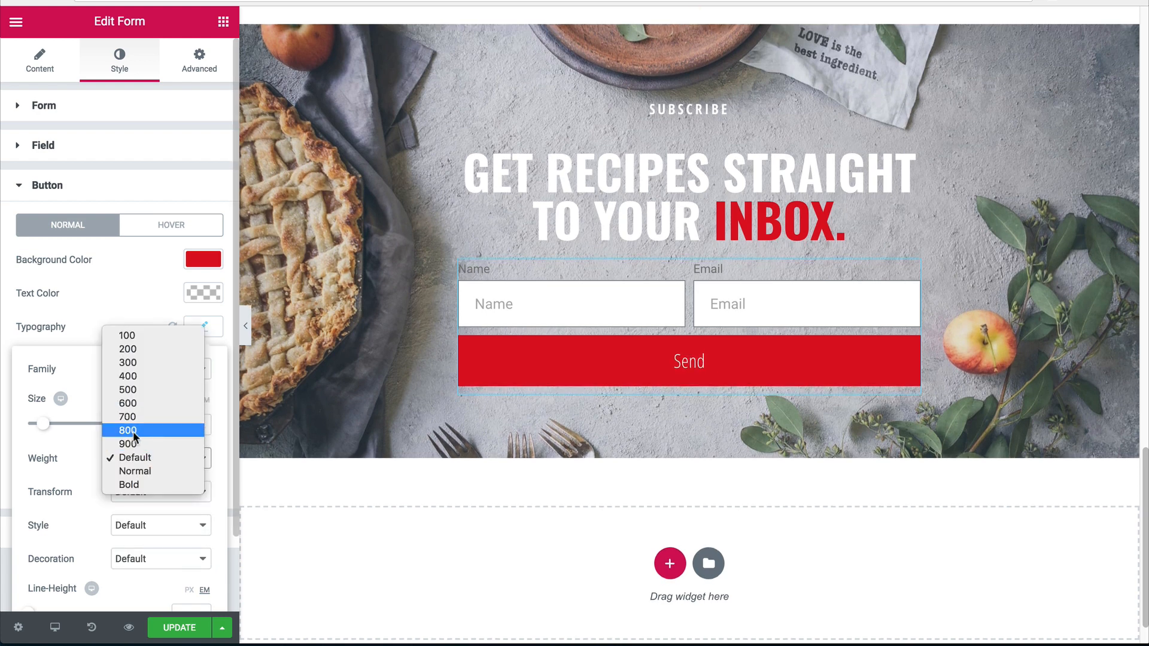
{"action": "left_click", "coordinate": [134, 429]}
{"action": "left_click", "coordinate": [134, 491]}
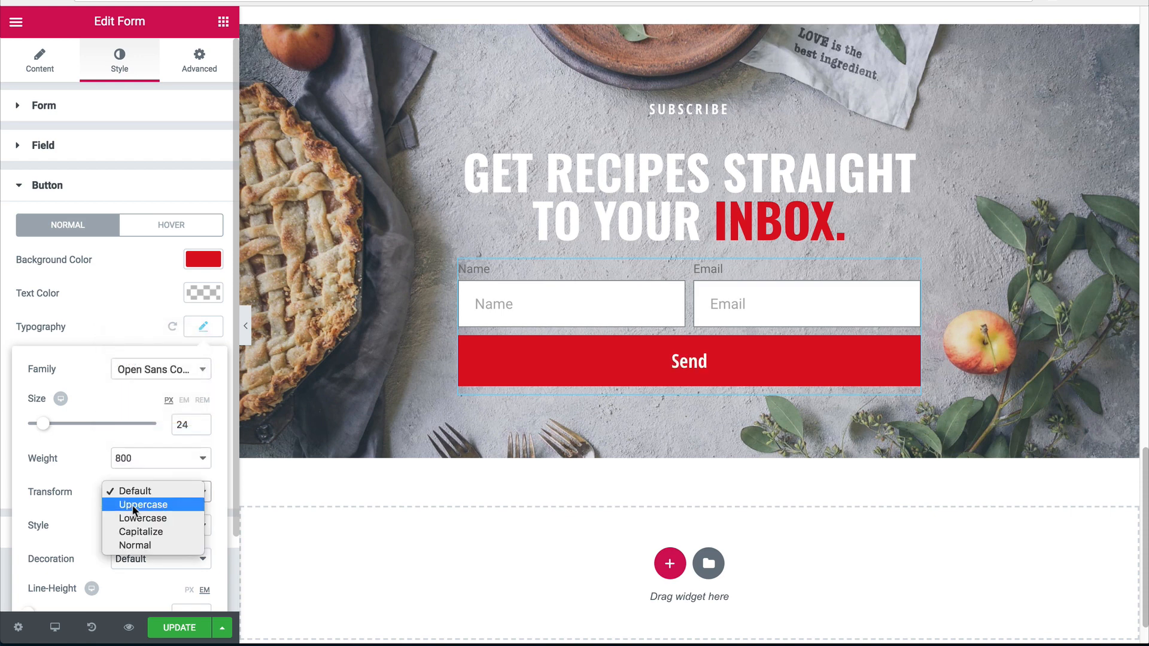
{"action": "left_click", "coordinate": [134, 505]}
{"action": "scroll", "coordinate": [105, 491], "scroll_direction": "down", "scroll_amount": 4}
{"action": "scroll", "coordinate": [107, 480], "scroll_direction": "up", "scroll_amount": 4}
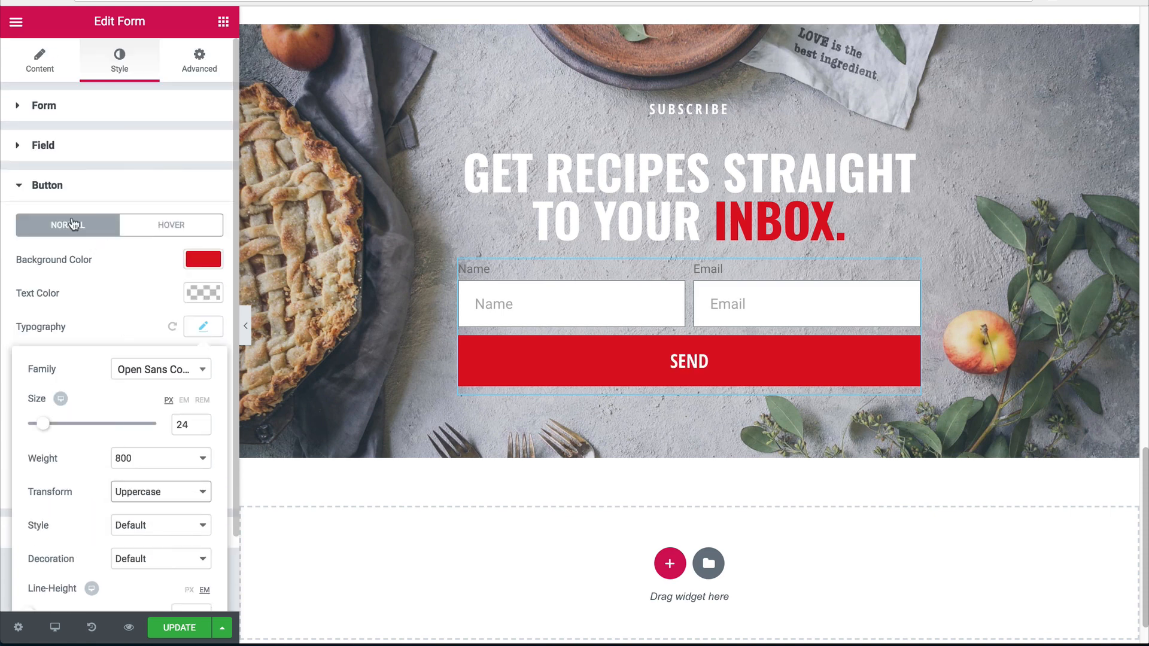
{"action": "left_click", "coordinate": [39, 60]}
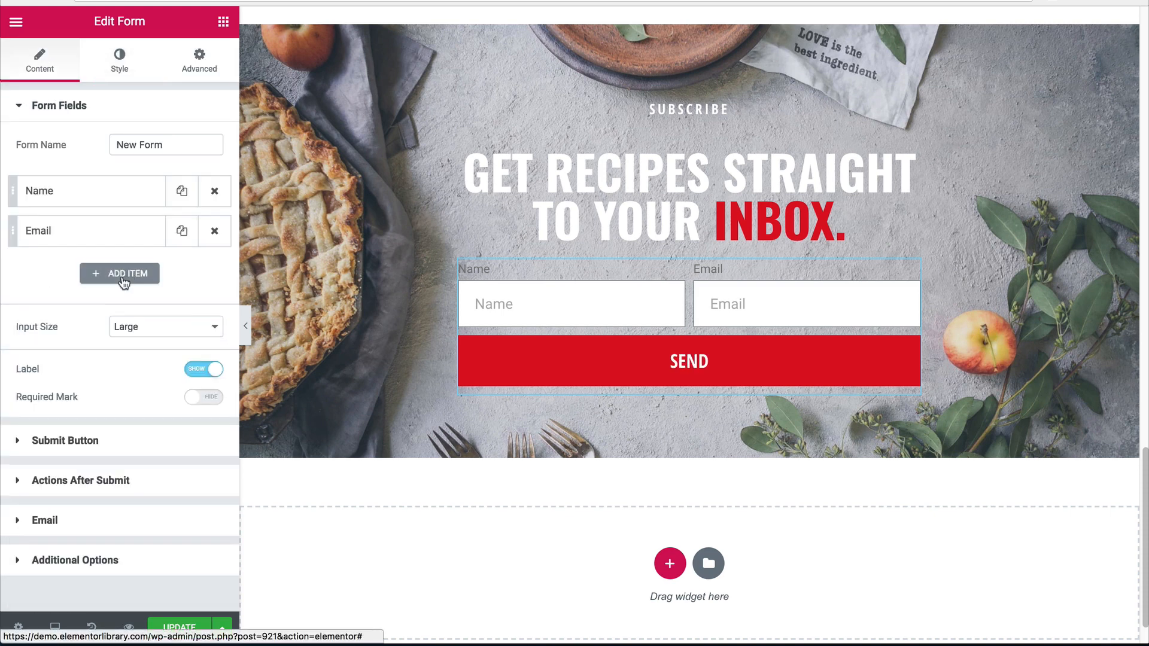
Change the submit button text to 'give me the recipes!'.
{"action": "left_click", "coordinate": [56, 445]}
{"action": "left_click_drag", "start_coordinate": [152, 184], "coordinate": [77, 175]}
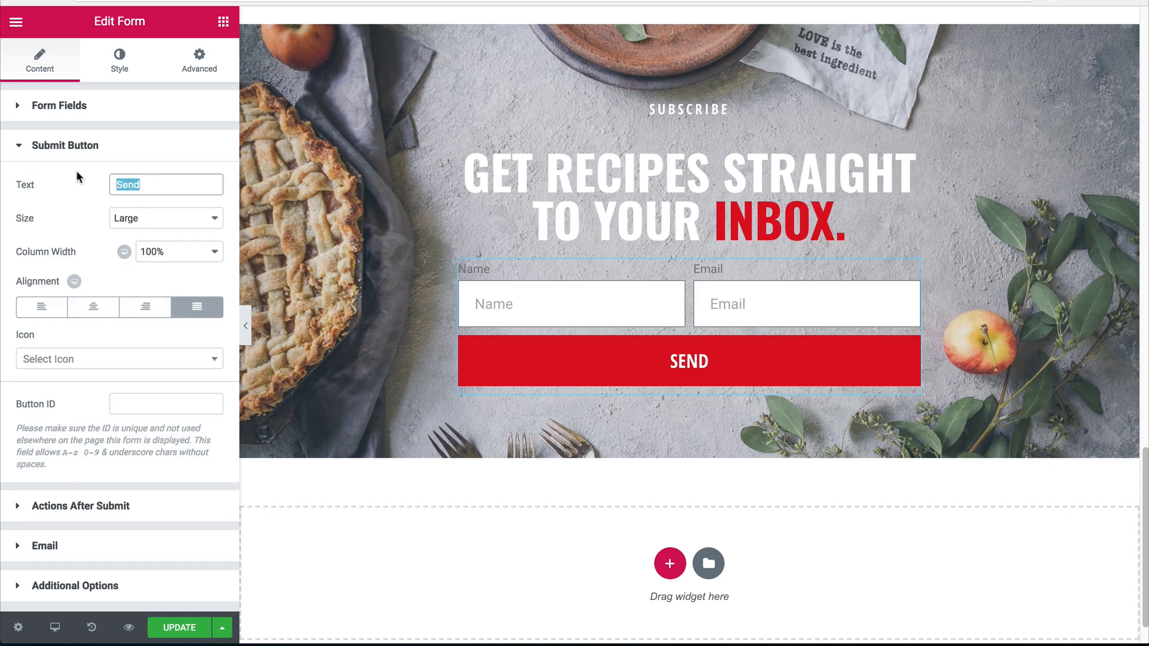
{"action": "type", "text": "give me the r"}
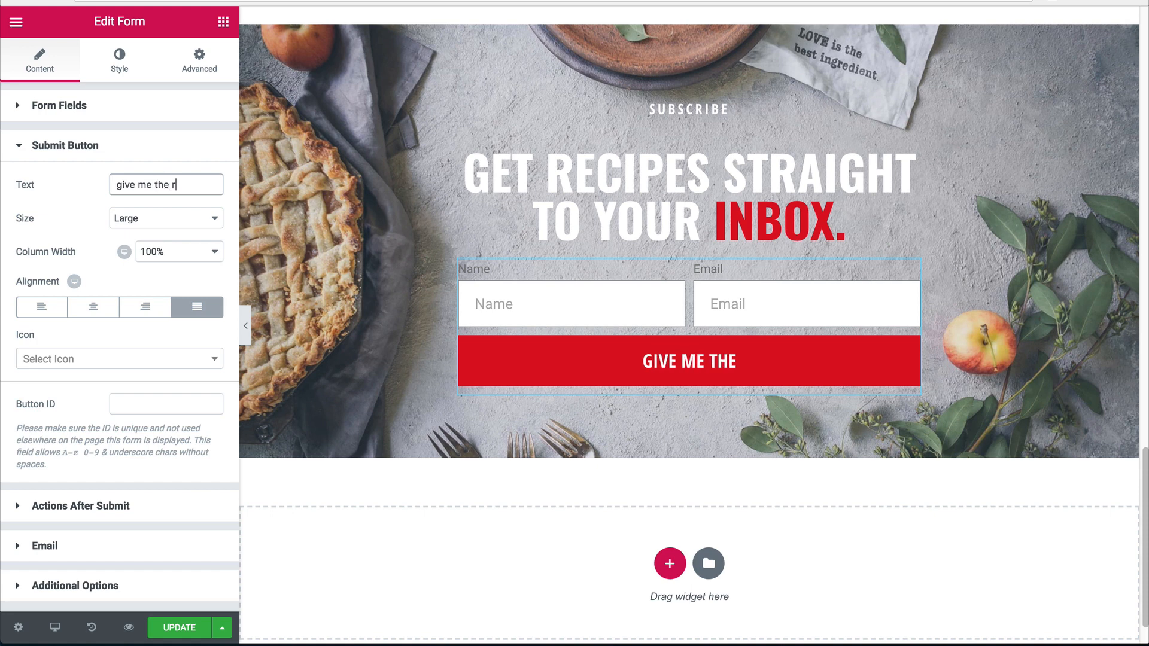
{"action": "type", "text": "ecipes!"}
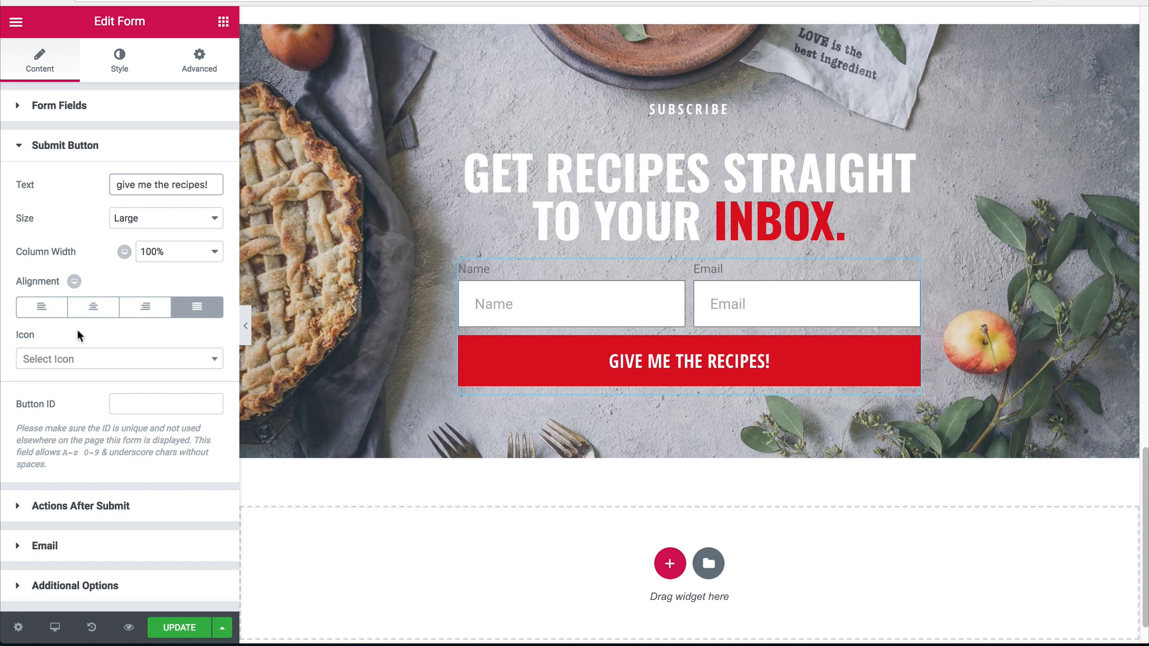
Add an envelope-o icon after the button text with 20 icon spacing.
{"action": "left_click", "coordinate": [76, 362]}
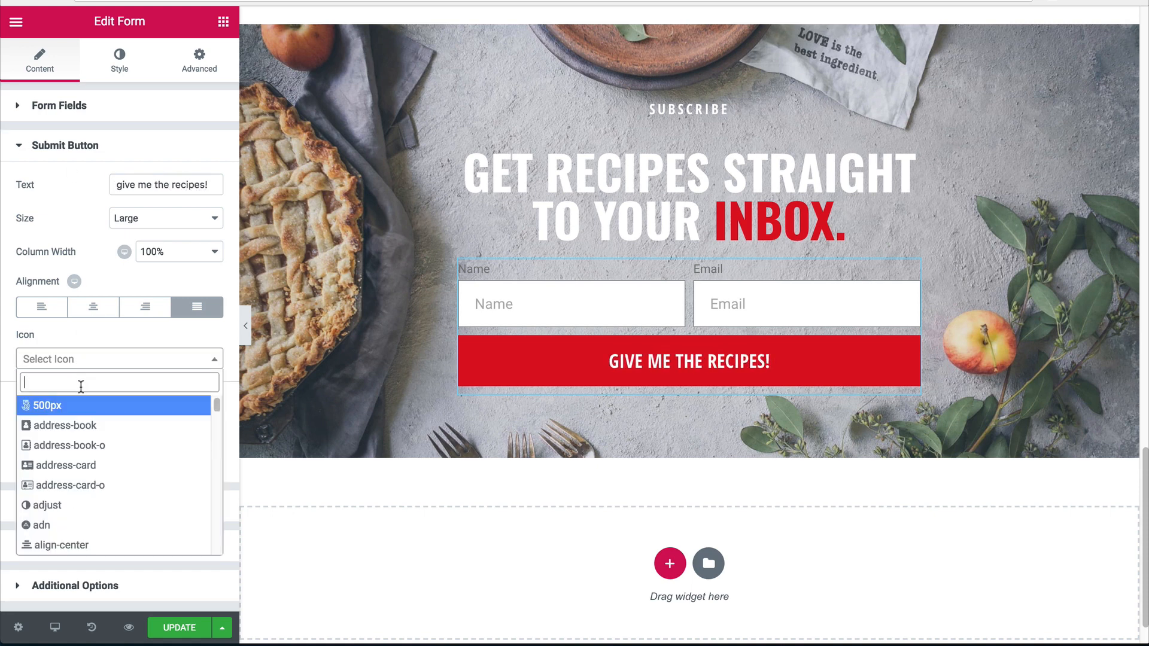
{"action": "type", "text": "env"}
{"action": "left_click", "coordinate": [60, 425]}
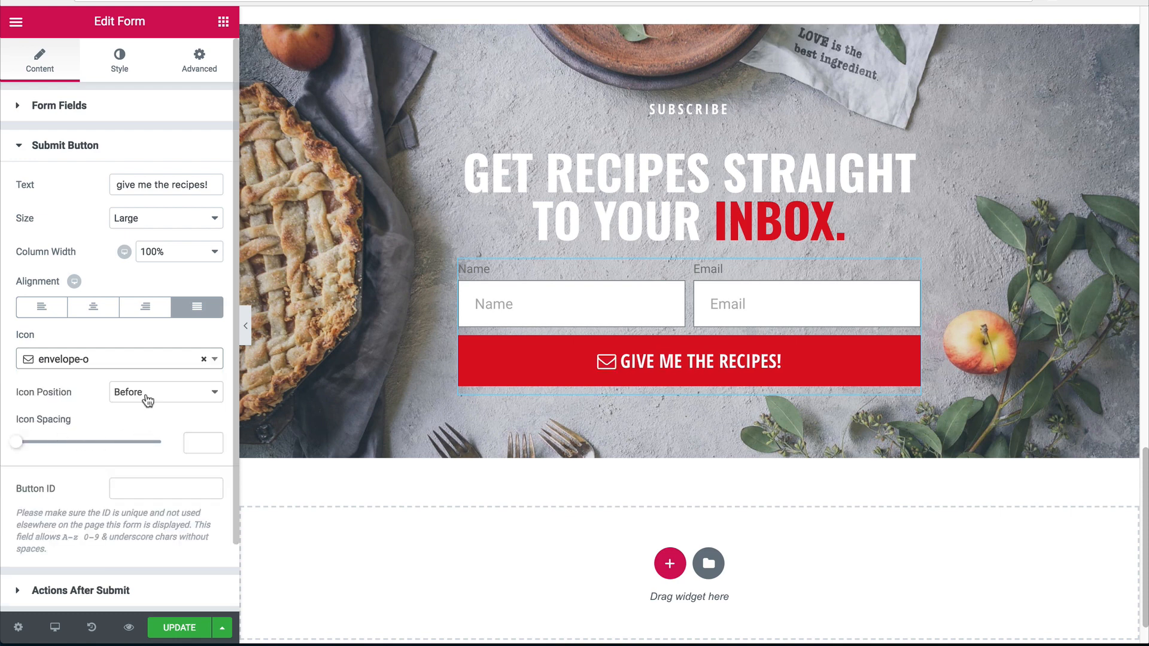
{"action": "left_click", "coordinate": [146, 393]}
{"action": "left_click", "coordinate": [145, 443]}
{"action": "left_click", "coordinate": [200, 443]}
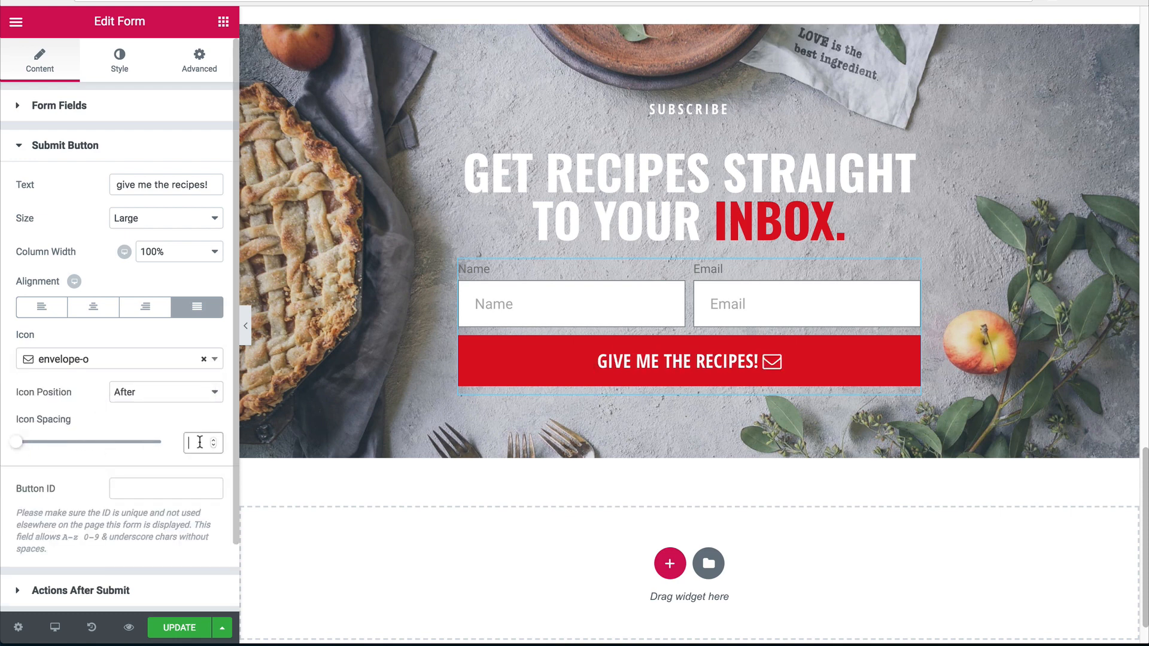
{"action": "type", "text": "20"}
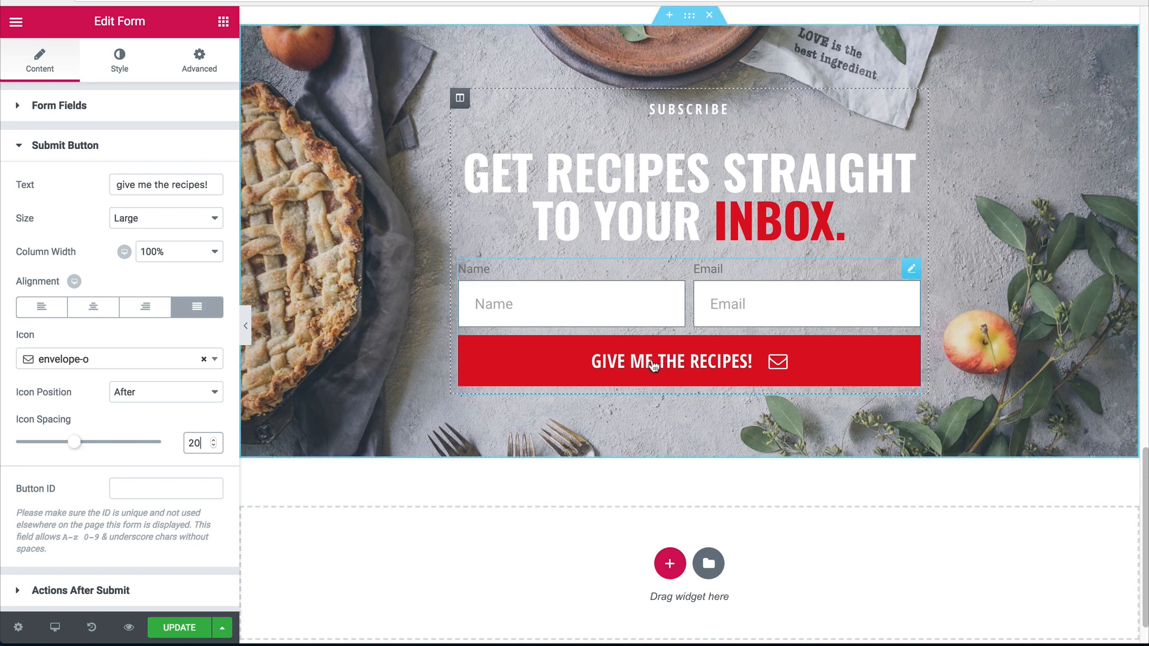
{"action": "left_click", "coordinate": [119, 61]}
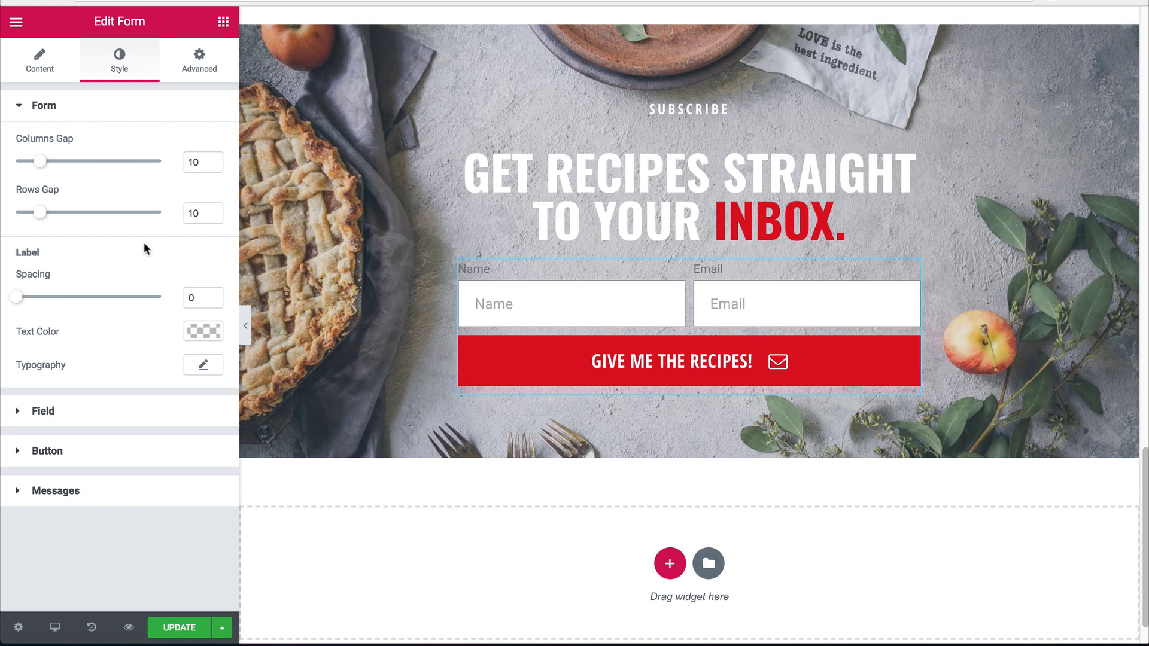
Set the Name and Email fields' border width to 0 and make their background semi-transparent.
{"action": "left_click", "coordinate": [91, 417]}
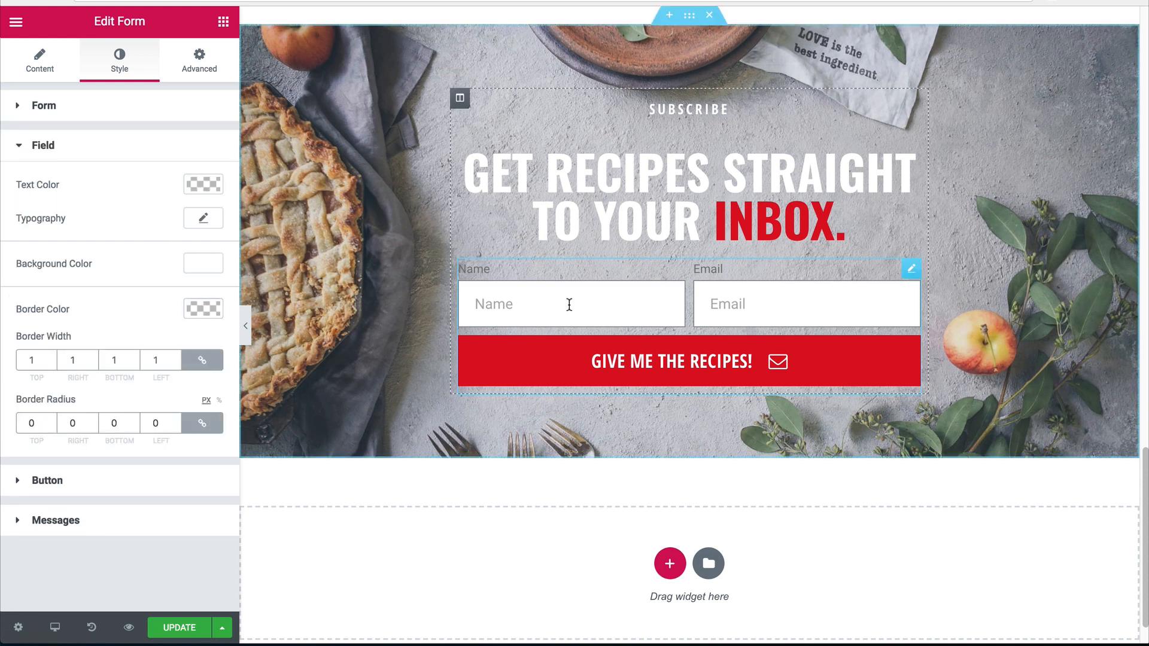
{"action": "left_click", "coordinate": [246, 326]}
{"action": "left_click", "coordinate": [4, 317]}
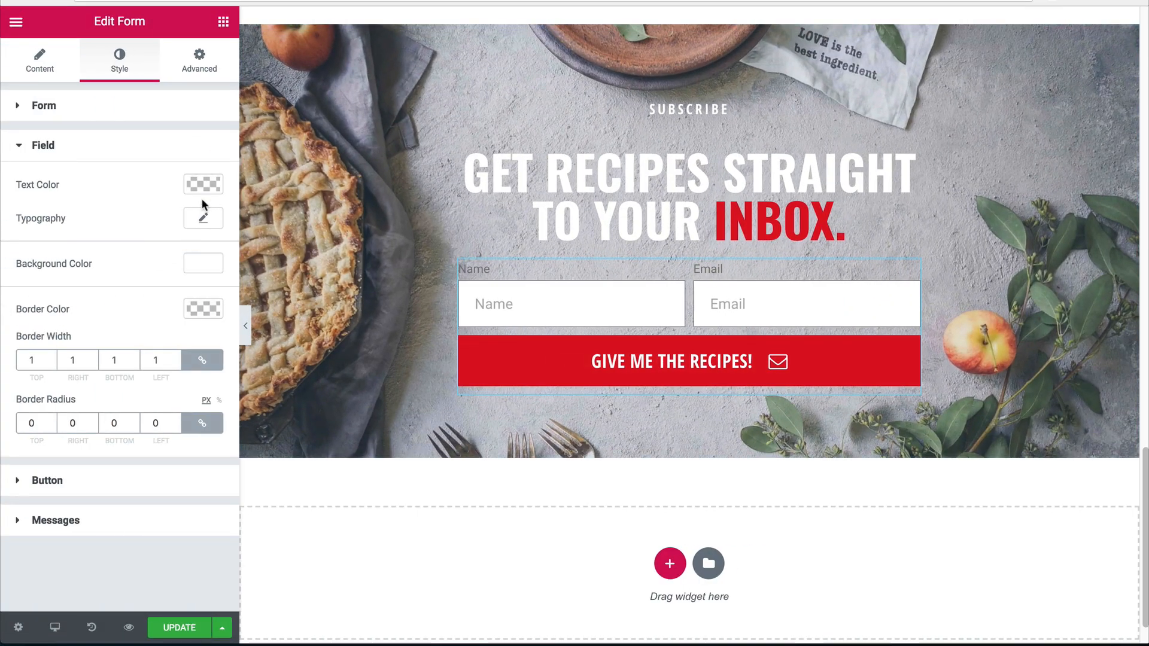
{"action": "left_click", "coordinate": [157, 358]}
{"action": "key", "text": "BackSpace"}
{"action": "type", "text": "0"}
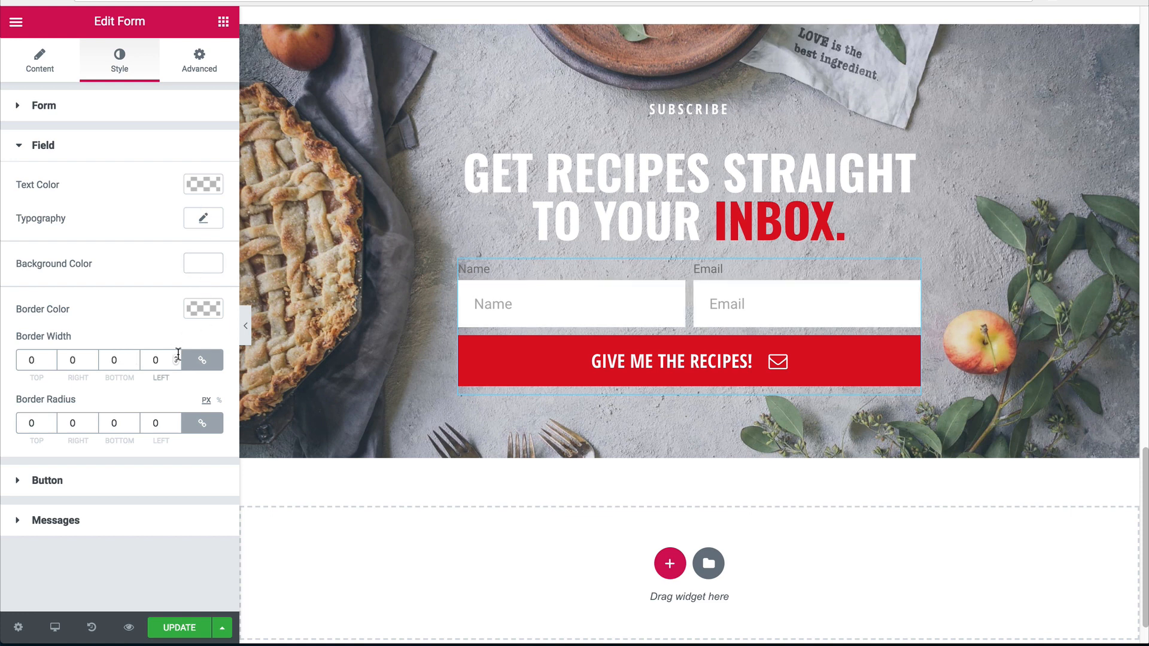
{"action": "left_click", "coordinate": [203, 263]}
{"action": "left_click_drag", "start_coordinate": [205, 264], "coordinate": [207, 303]}
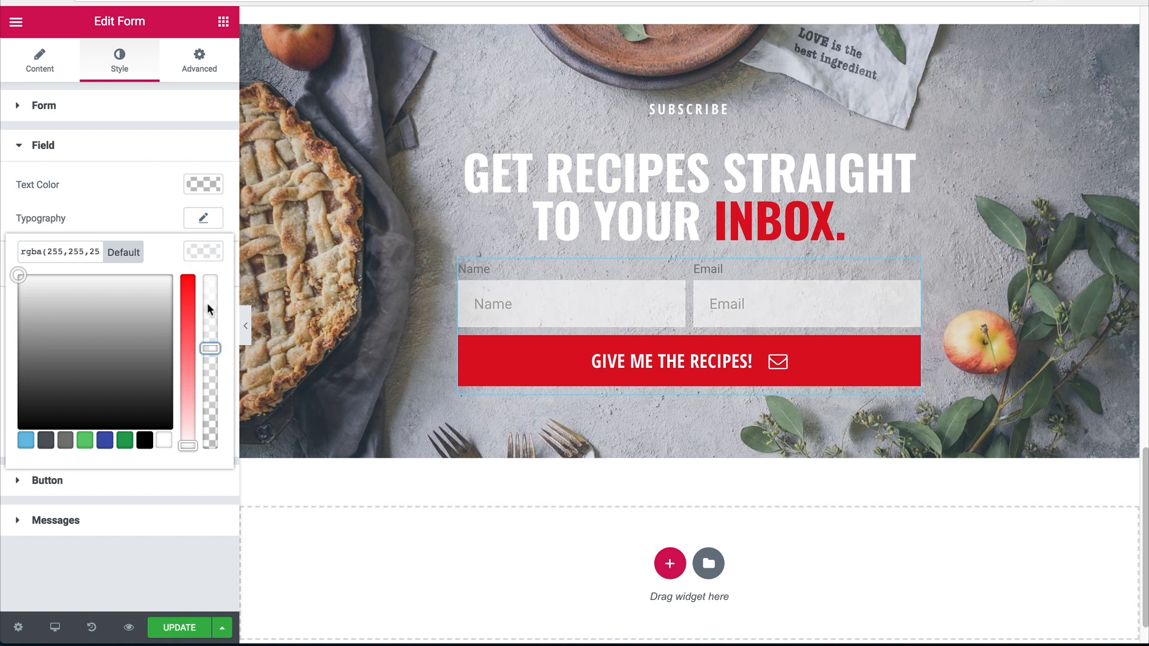
{"action": "left_click", "coordinate": [204, 250]}
{"action": "left_click", "coordinate": [35, 69]}
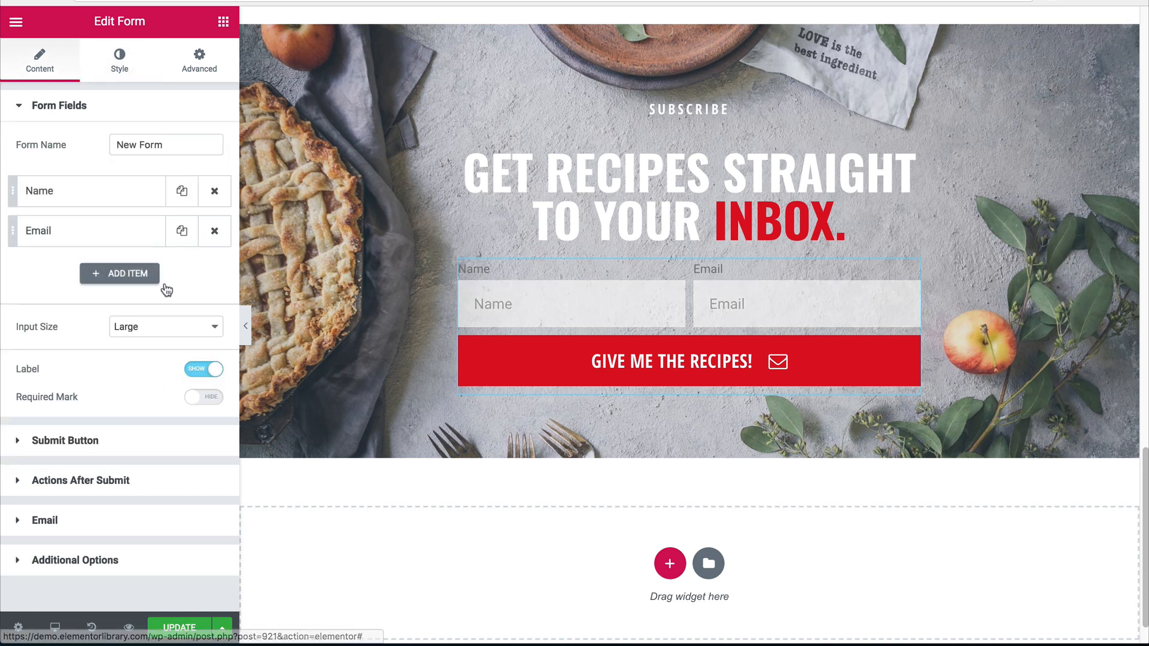
Hide the field labels and make the field text colour black.
{"action": "left_click", "coordinate": [202, 369]}
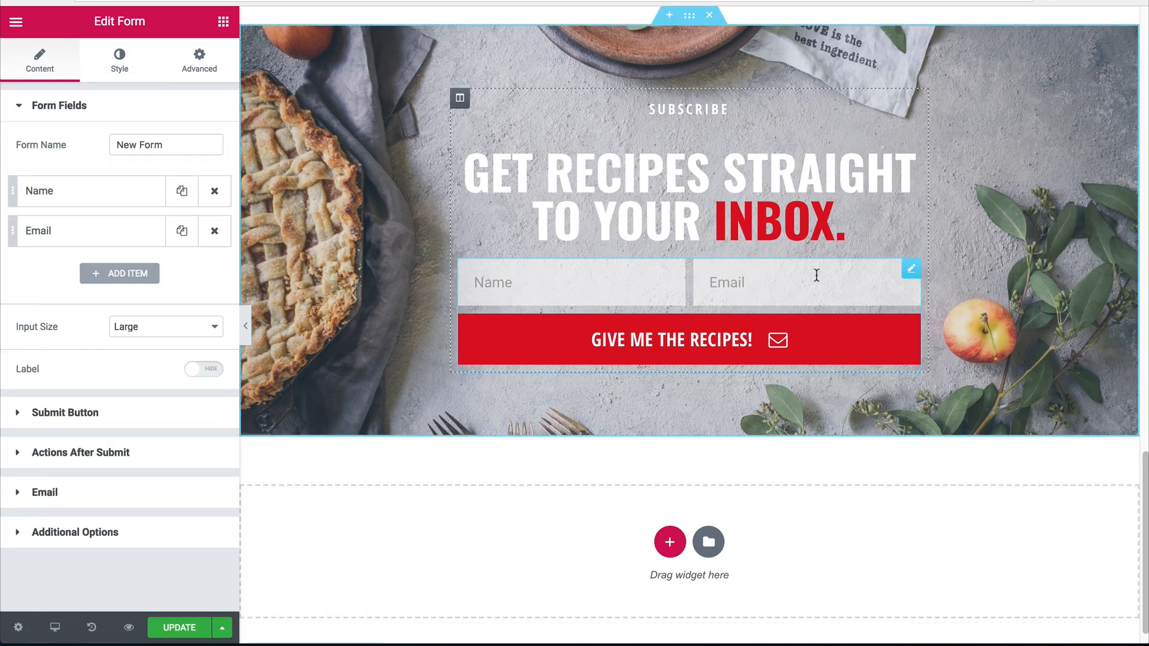
{"action": "left_click", "coordinate": [119, 59]}
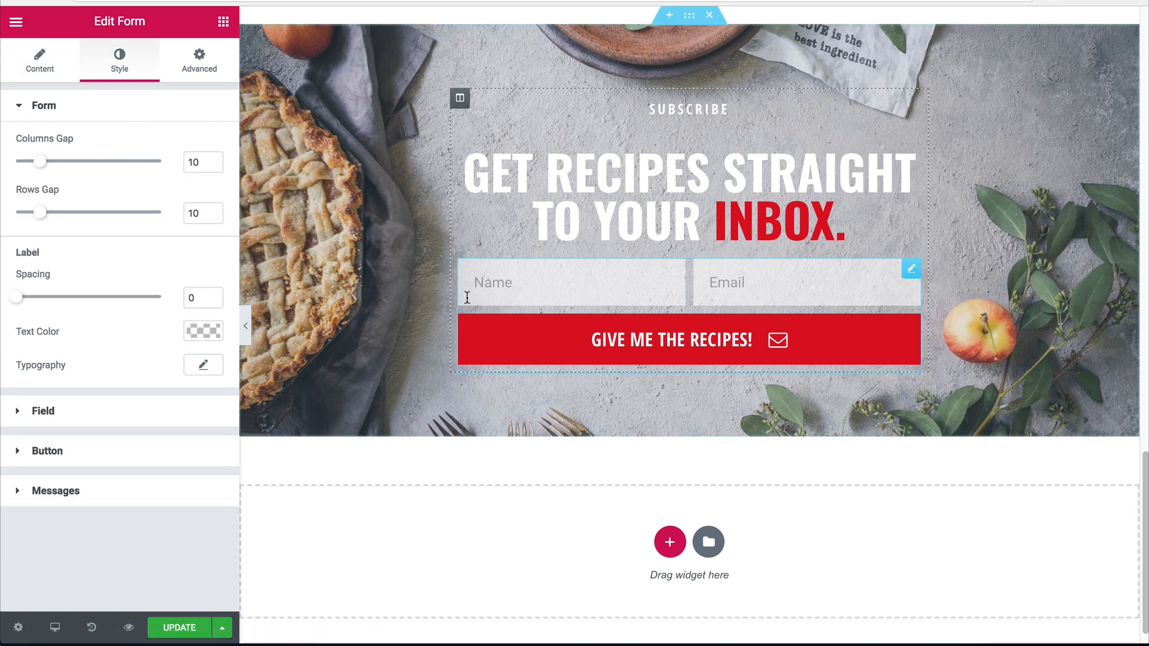
{"action": "left_click", "coordinate": [65, 413]}
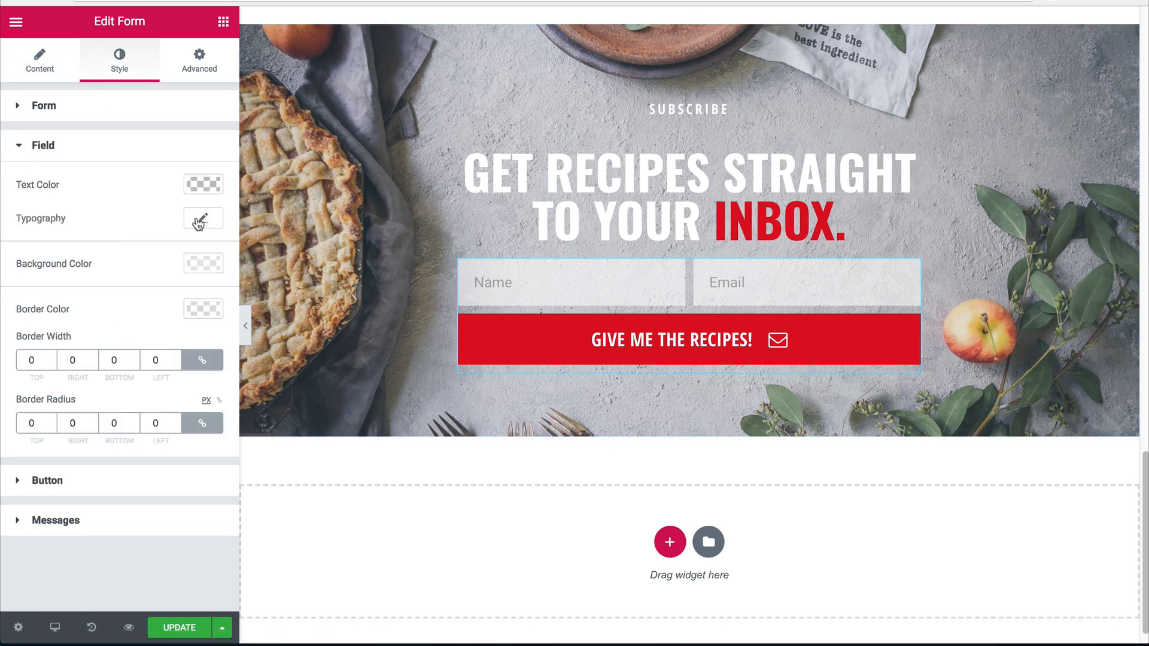
{"action": "left_click", "coordinate": [203, 185]}
{"action": "left_click", "coordinate": [145, 375]}
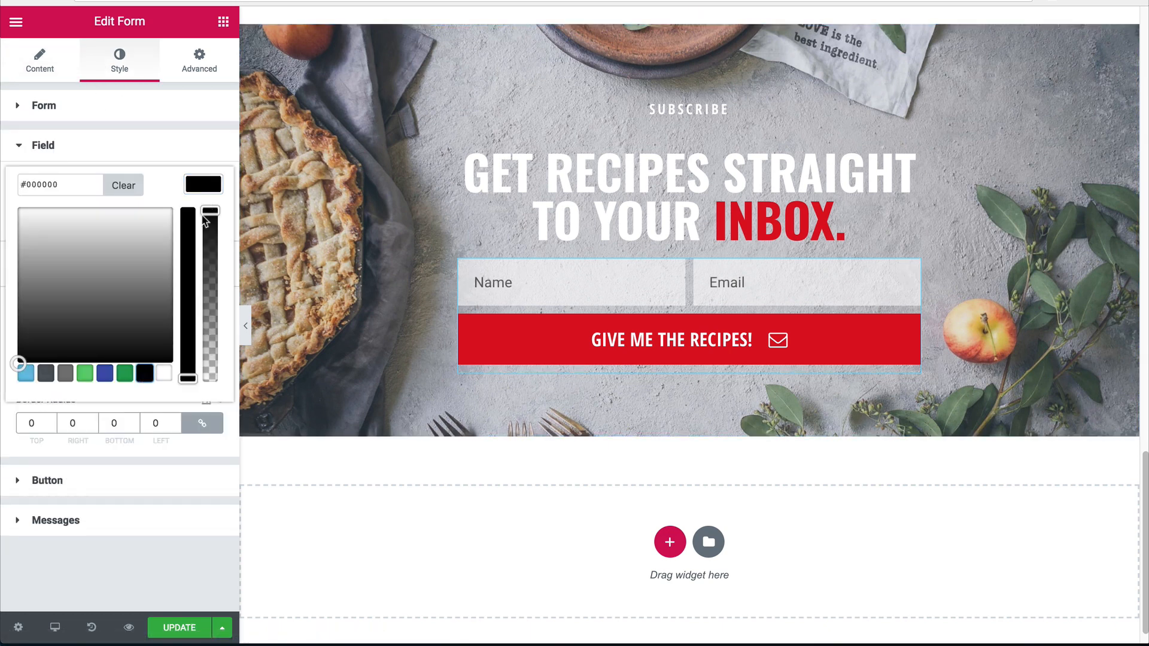
{"action": "left_click", "coordinate": [209, 192]}
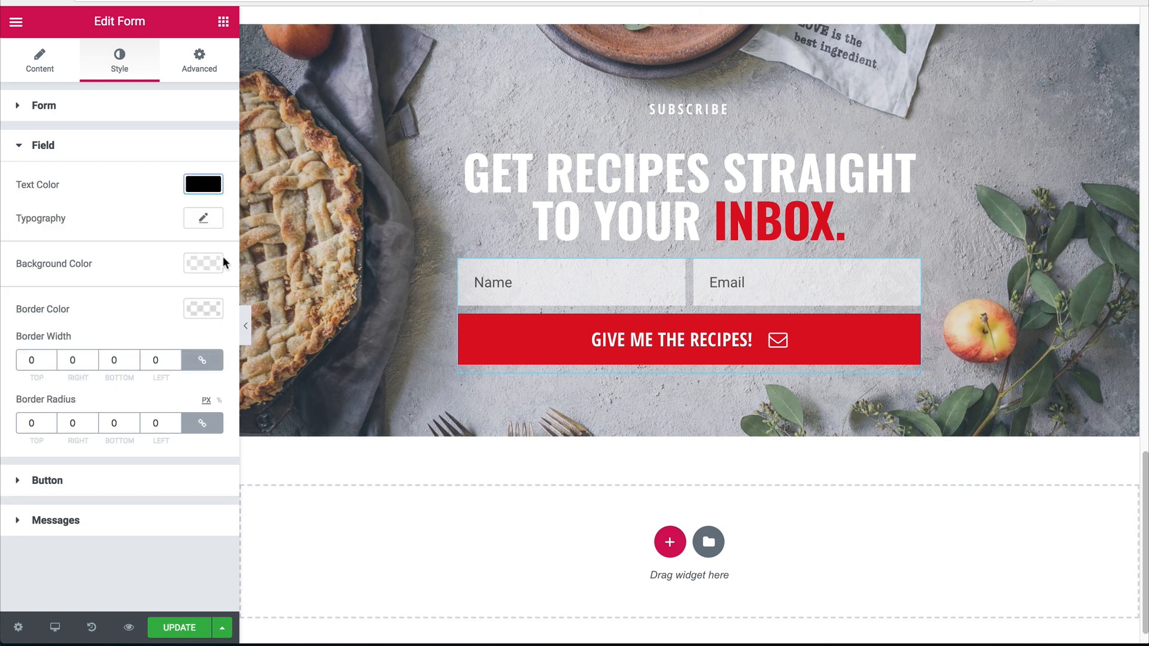
Give the field text Open Sans Condensed, uppercase, weight 800, and save the page.
{"action": "left_click", "coordinate": [204, 219]}
{"action": "left_click", "coordinate": [185, 265]}
{"action": "type", "text": "open"}
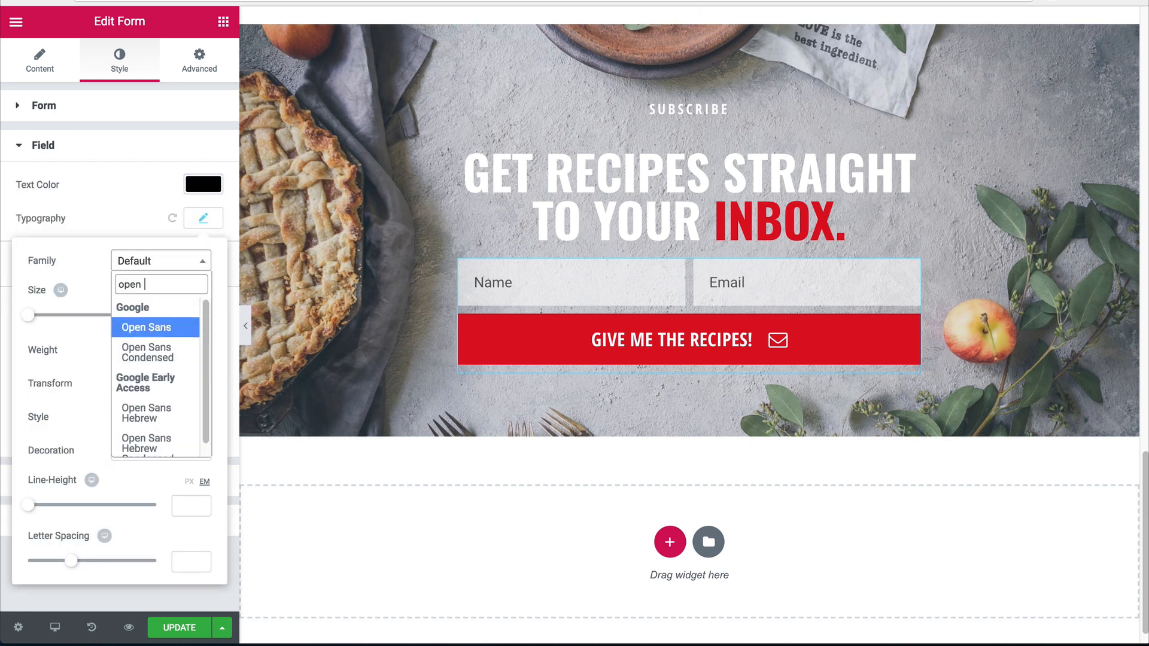
{"action": "key", "text": "Down"}
{"action": "key", "text": "Return"}
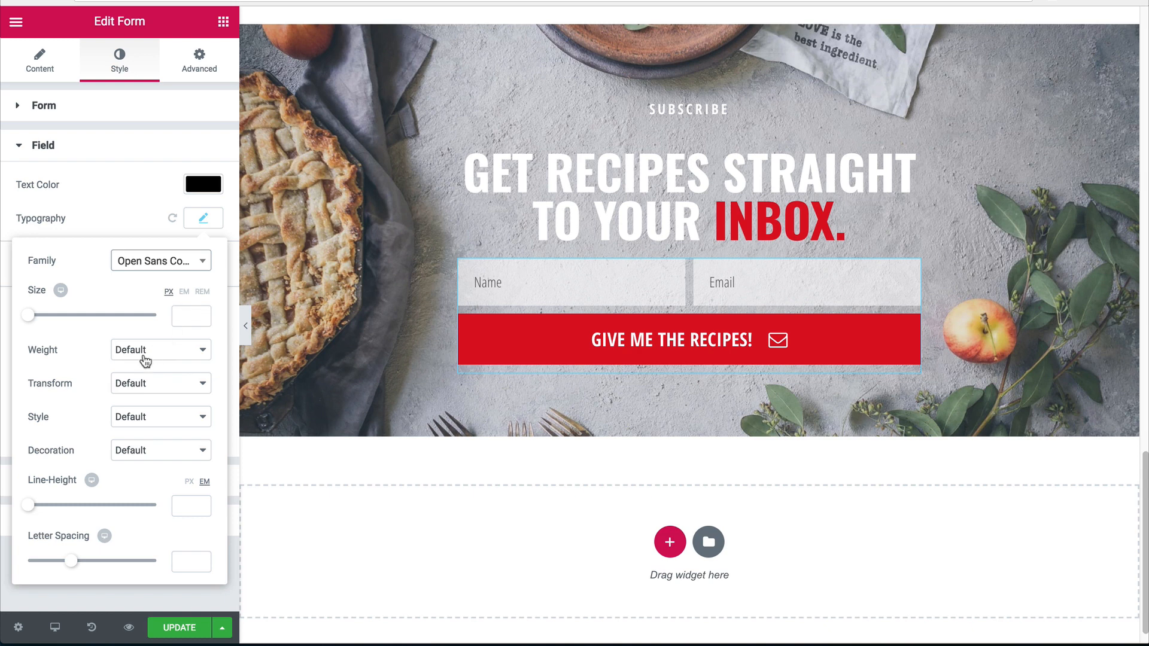
{"action": "left_click", "coordinate": [143, 390]}
{"action": "left_click", "coordinate": [143, 395]}
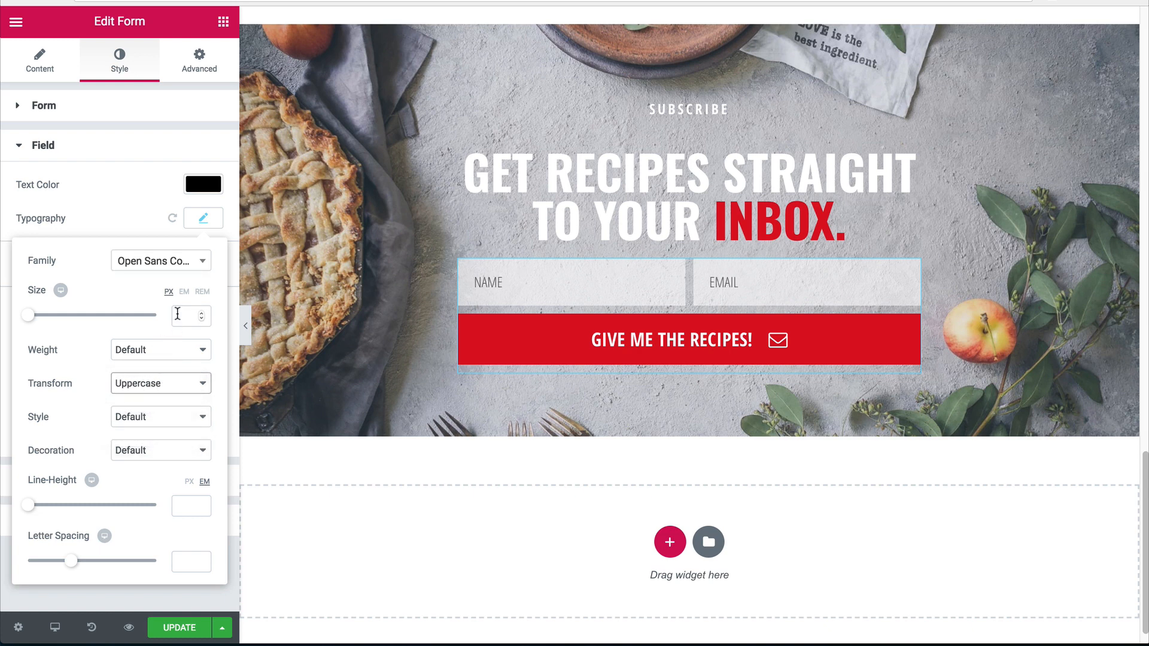
{"action": "left_click", "coordinate": [150, 350]}
{"action": "left_click", "coordinate": [131, 335]}
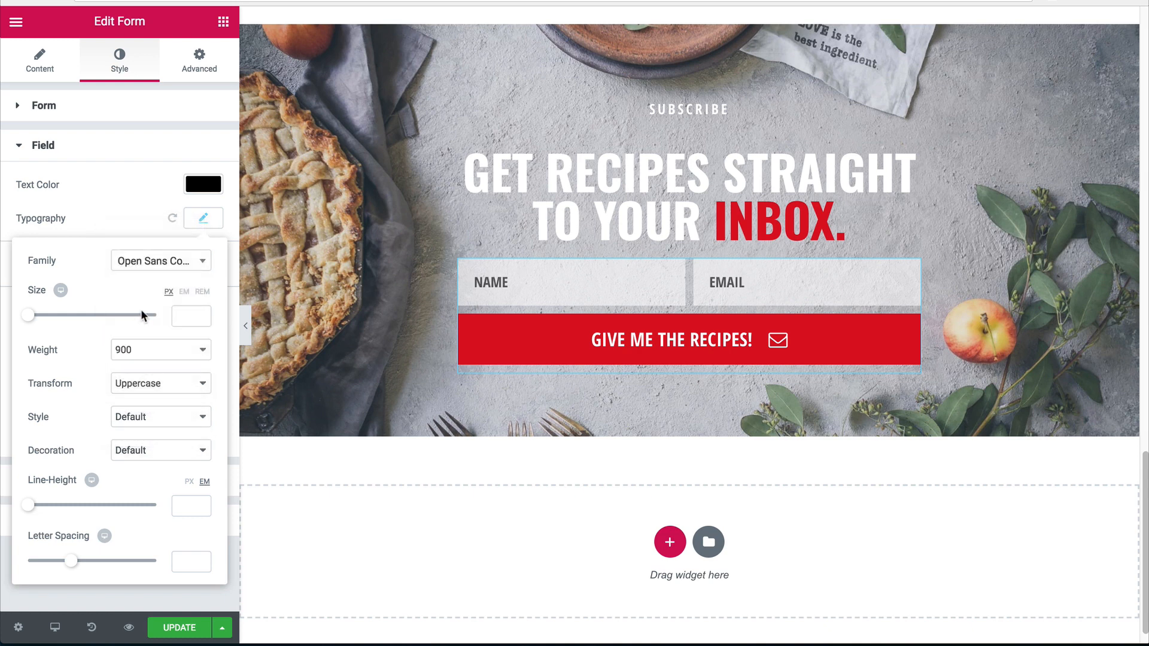
{"action": "left_click", "coordinate": [150, 350]}
{"action": "left_click", "coordinate": [184, 487]}
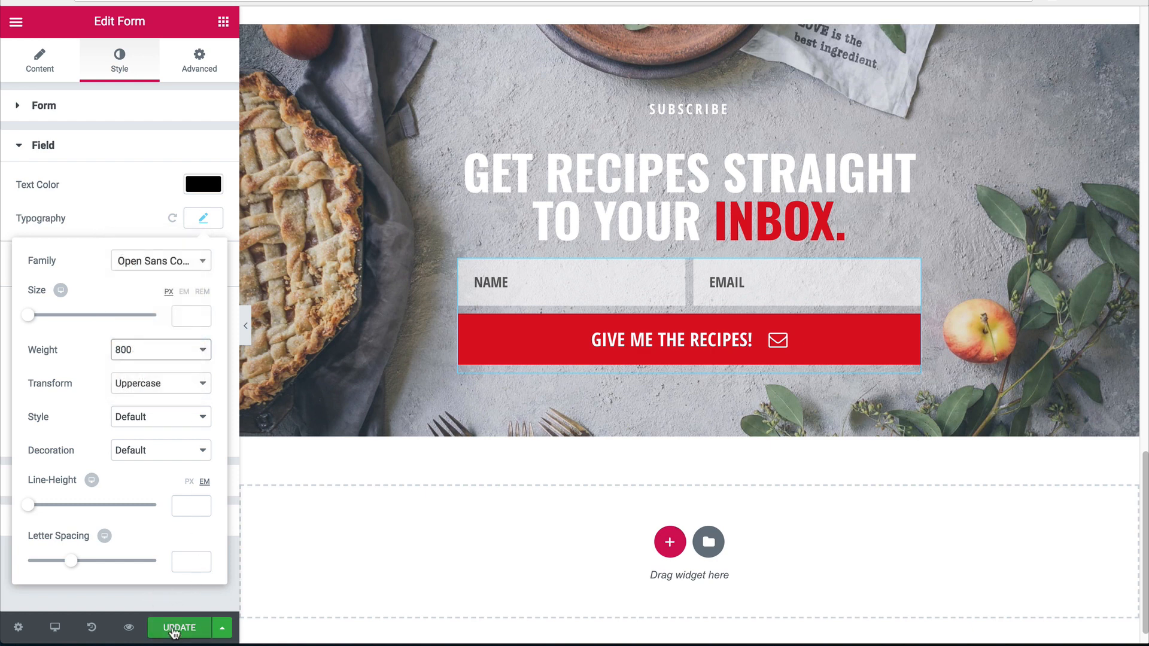
{"action": "left_click", "coordinate": [179, 626]}
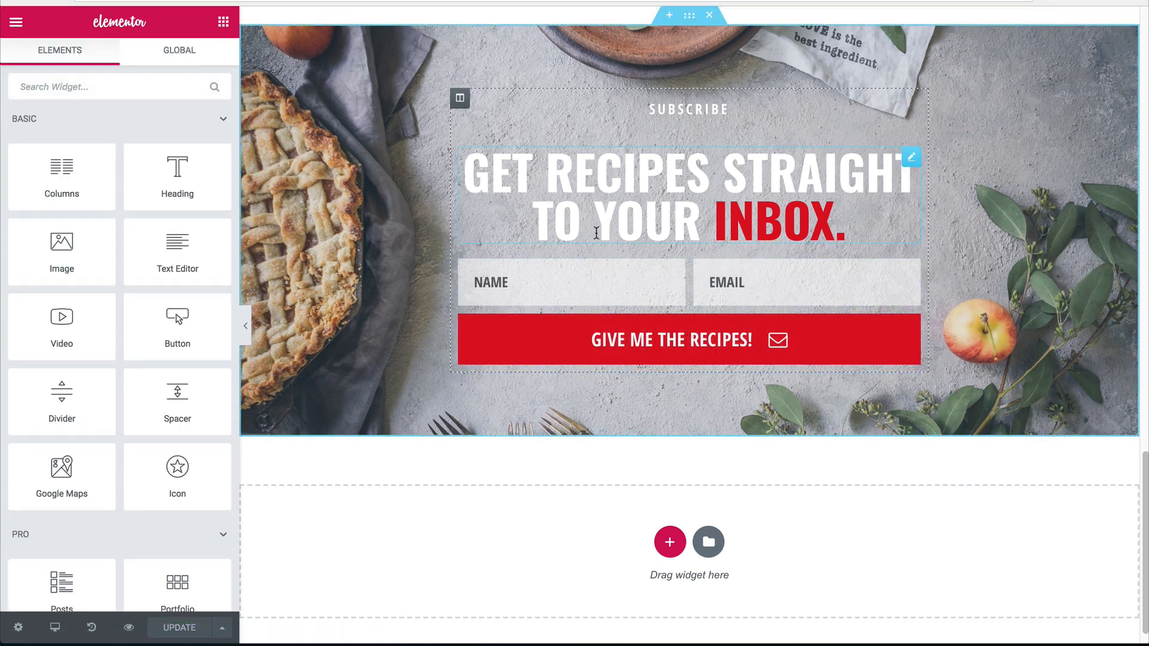
Add a 10-high spacer between the heading and the form, then preview.
{"action": "left_click_drag", "start_coordinate": [188, 387], "coordinate": [574, 280]}
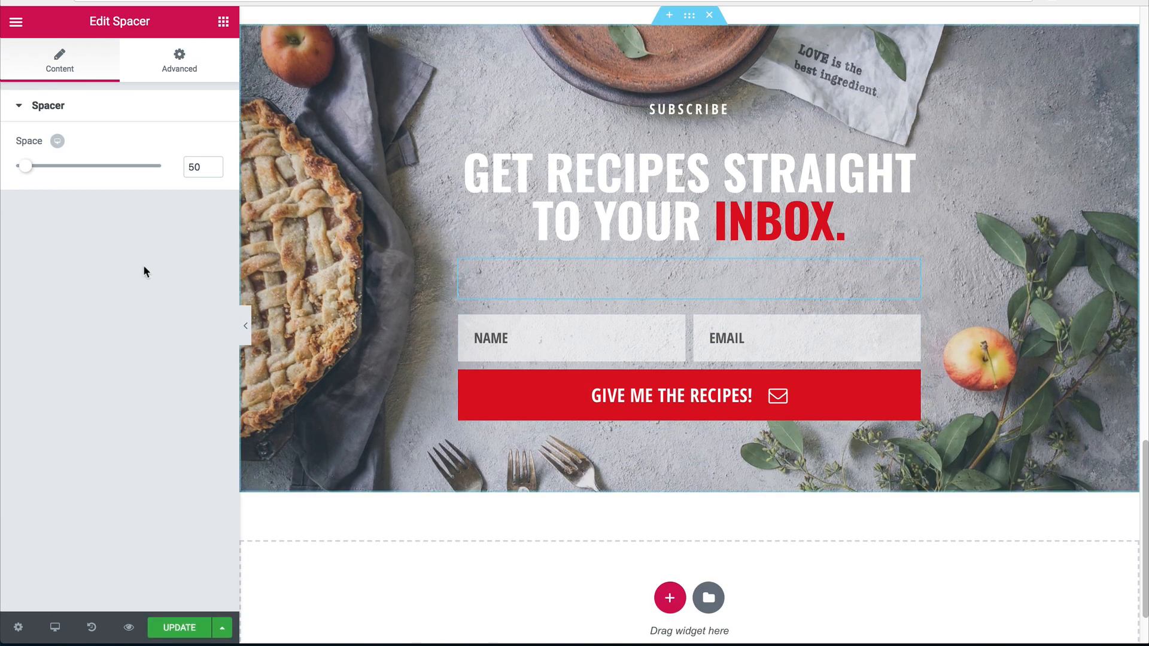
{"action": "left_click_drag", "start_coordinate": [25, 166], "coordinate": [14, 174]}
{"action": "scroll", "coordinate": [258, 343], "scroll_direction": "up", "scroll_amount": 3}
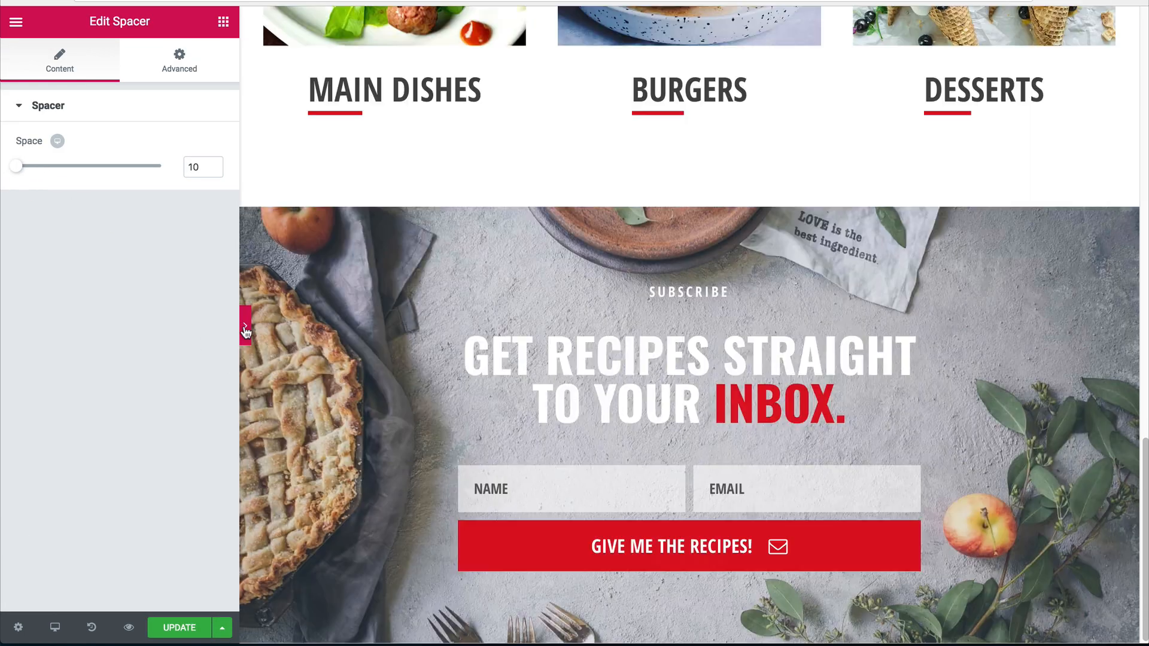
{"action": "left_click", "coordinate": [245, 325]}
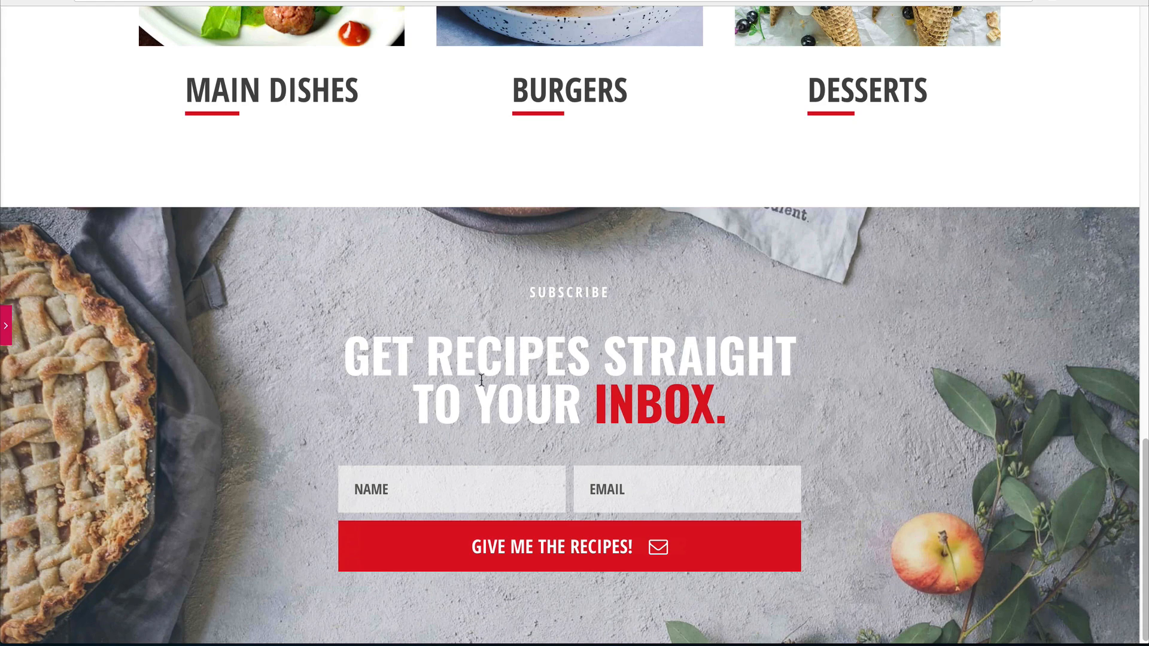
{"action": "left_click", "coordinate": [3, 324]}
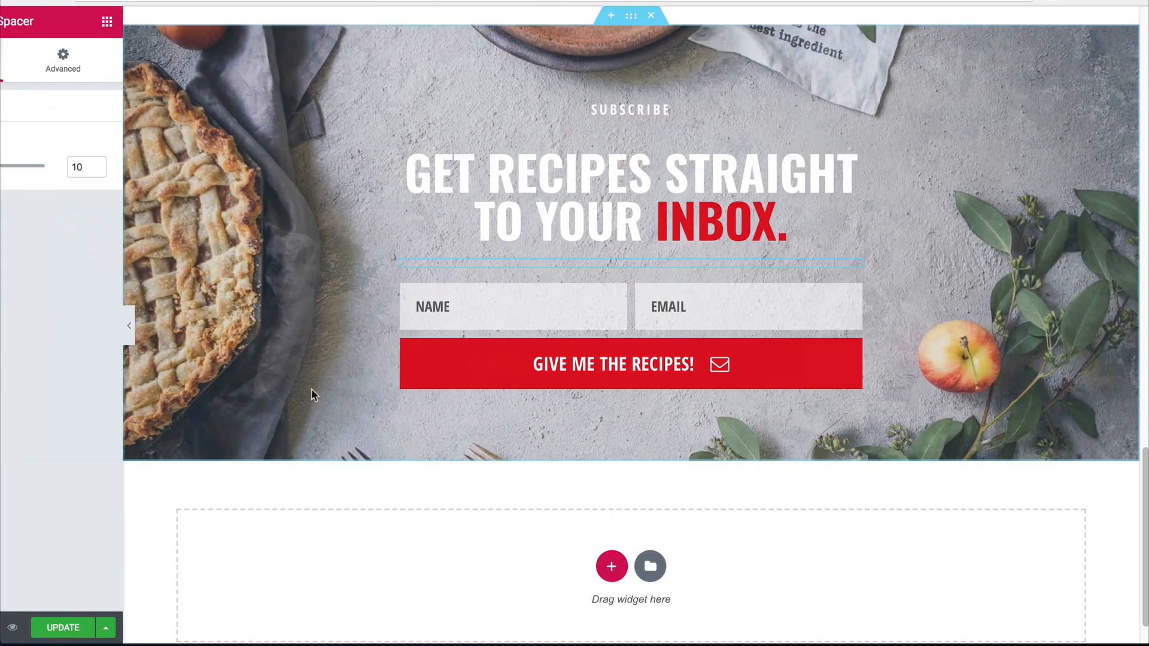
{"action": "scroll", "coordinate": [603, 355], "scroll_direction": "down", "scroll_amount": 1}
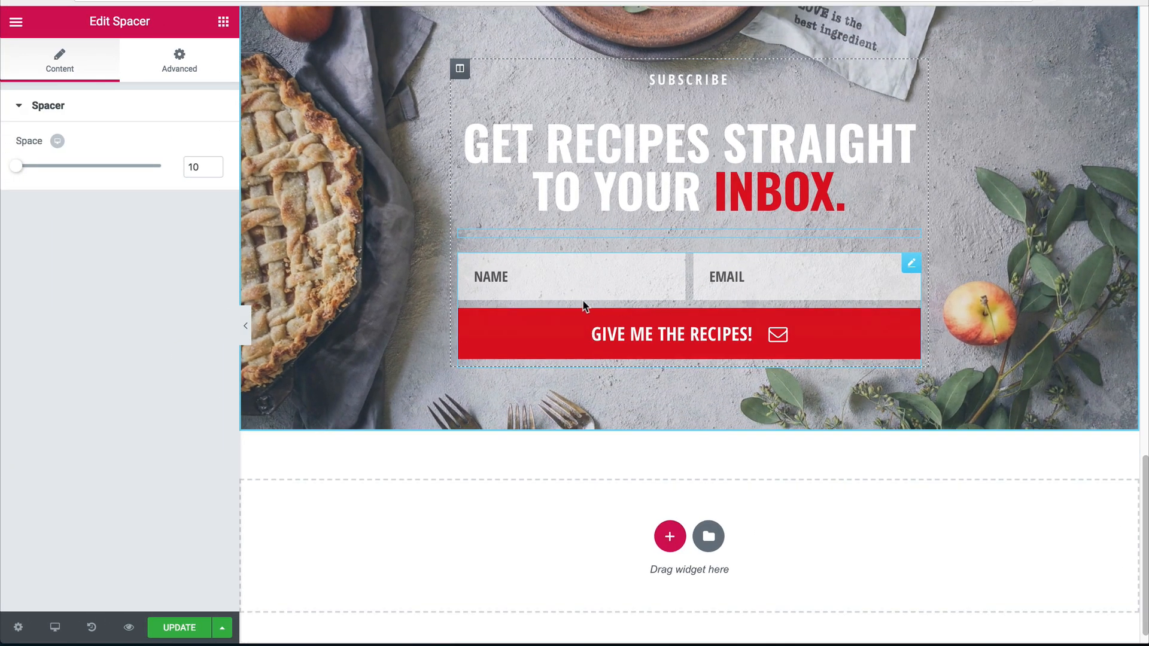
Set the form's rows gap and columns gap to 15 and save the page.
{"action": "left_click", "coordinate": [631, 307]}
{"action": "left_click", "coordinate": [120, 65]}
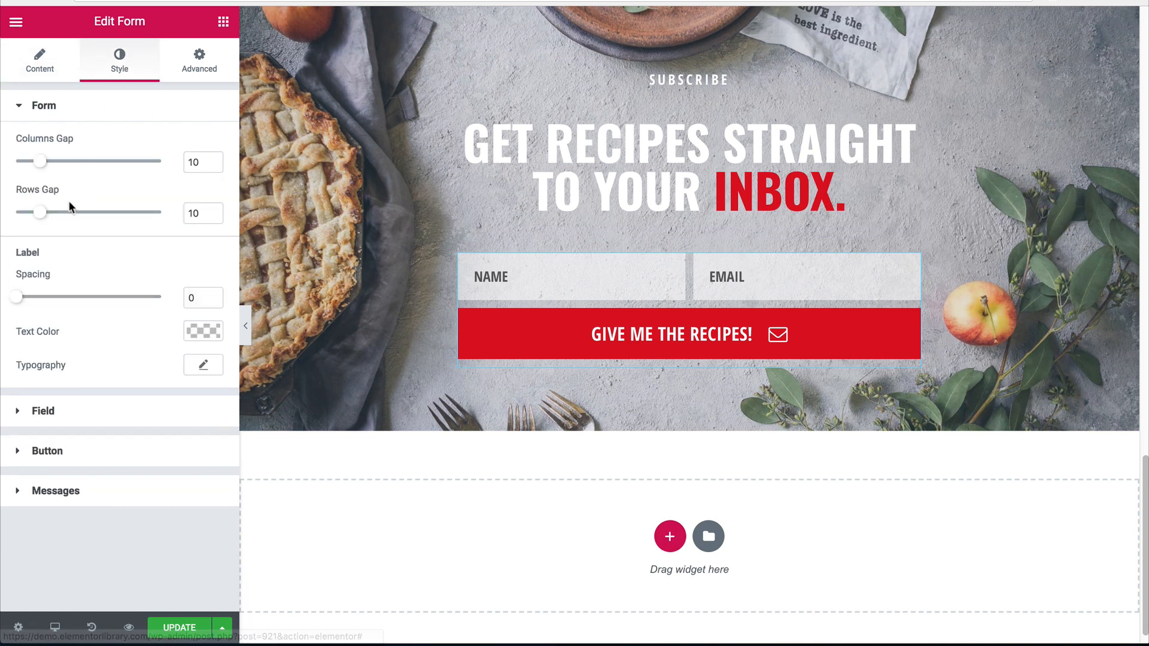
{"action": "left_click_drag", "start_coordinate": [39, 213], "coordinate": [52, 213]}
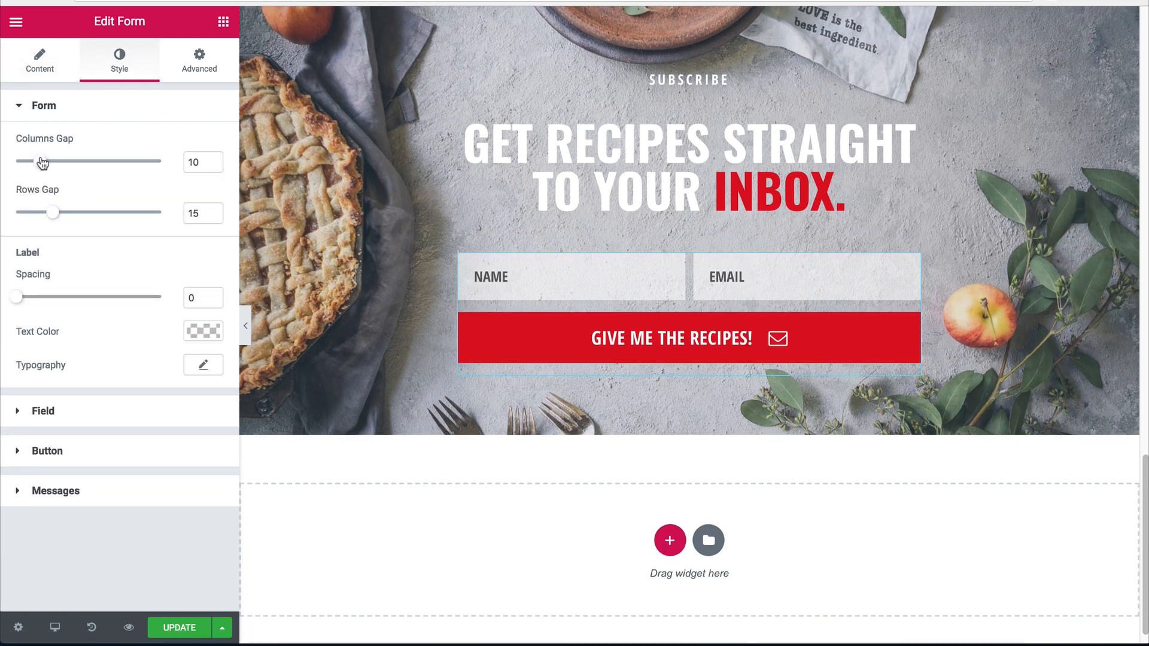
{"action": "left_click_drag", "start_coordinate": [42, 163], "coordinate": [53, 164]}
{"action": "left_click", "coordinate": [182, 630]}
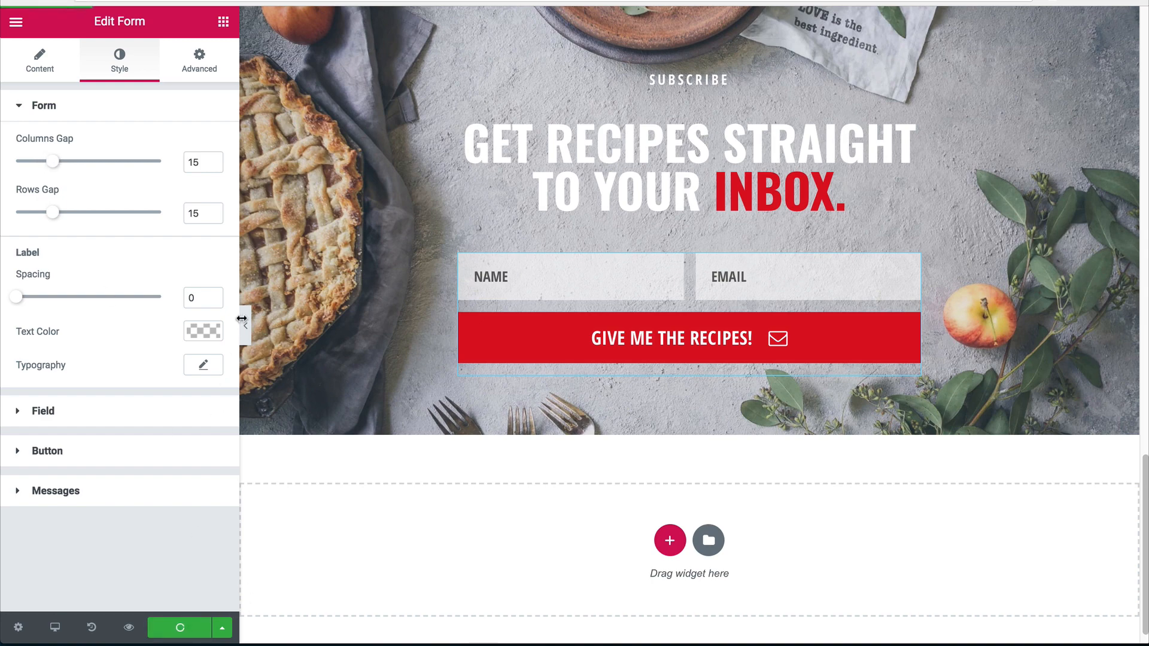
{"action": "left_click", "coordinate": [245, 325]}
{"action": "scroll", "coordinate": [393, 281], "scroll_direction": "up", "scroll_amount": 3}
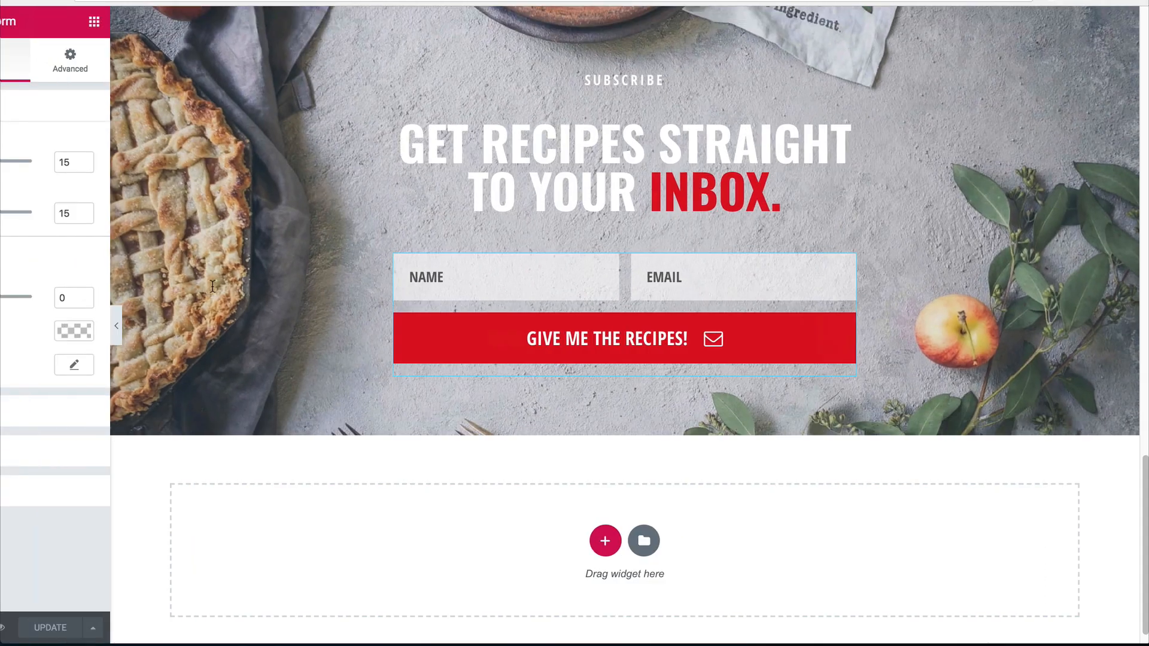
{"action": "left_click", "coordinate": [5, 323]}
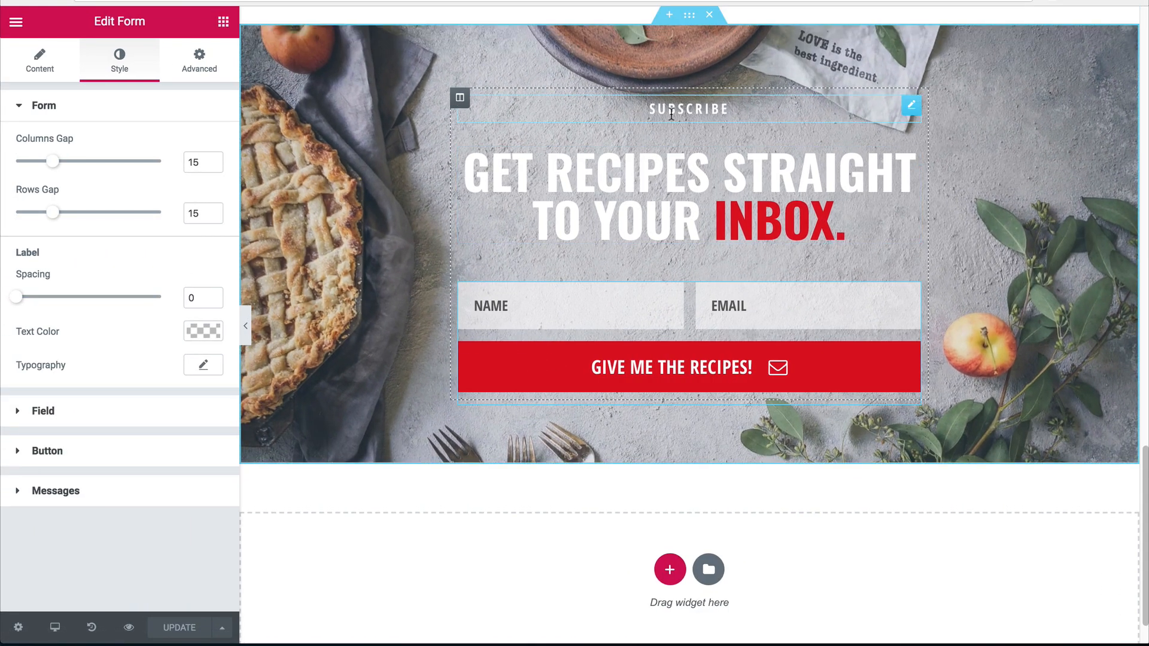
Duplicate the SUBSCRIBE label and move the copy below the red button.
{"action": "right_click", "coordinate": [741, 111]}
{"action": "left_click", "coordinate": [772, 149]}
{"action": "left_click_drag", "start_coordinate": [893, 155], "coordinate": [694, 416]}
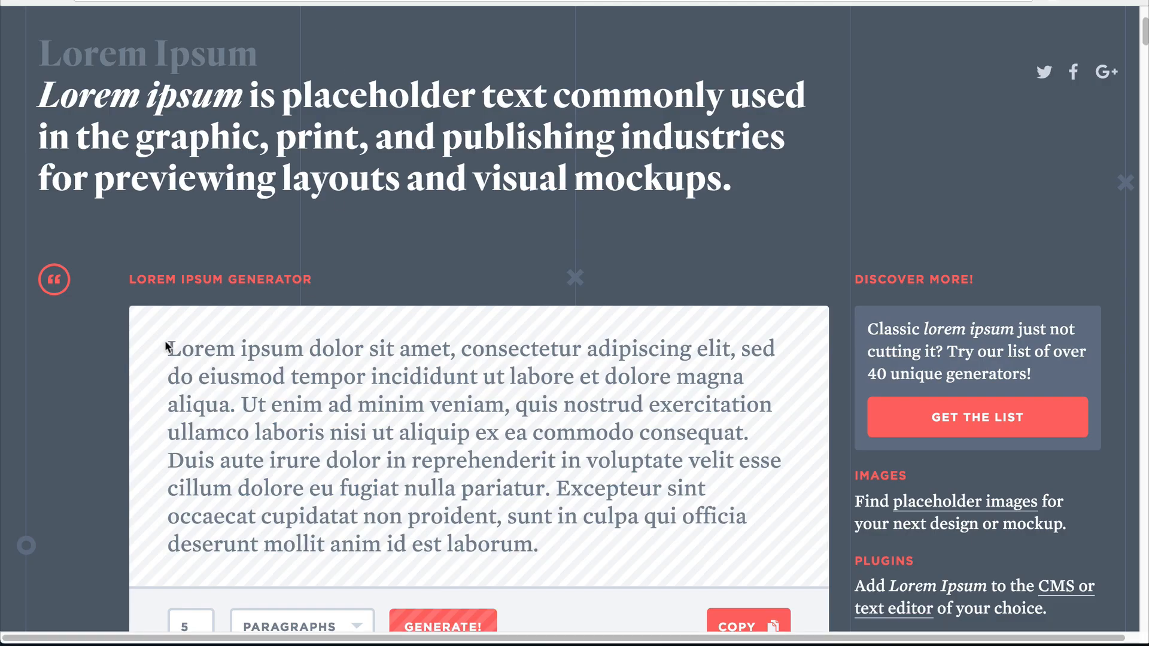
Replace the copy's text with 'Lorem ipsum dolor sit amet, consectetur adipiscing elit,'.
{"action": "left_click_drag", "start_coordinate": [167, 346], "coordinate": [735, 346]}
{"action": "key", "text": "ctrl+c"}
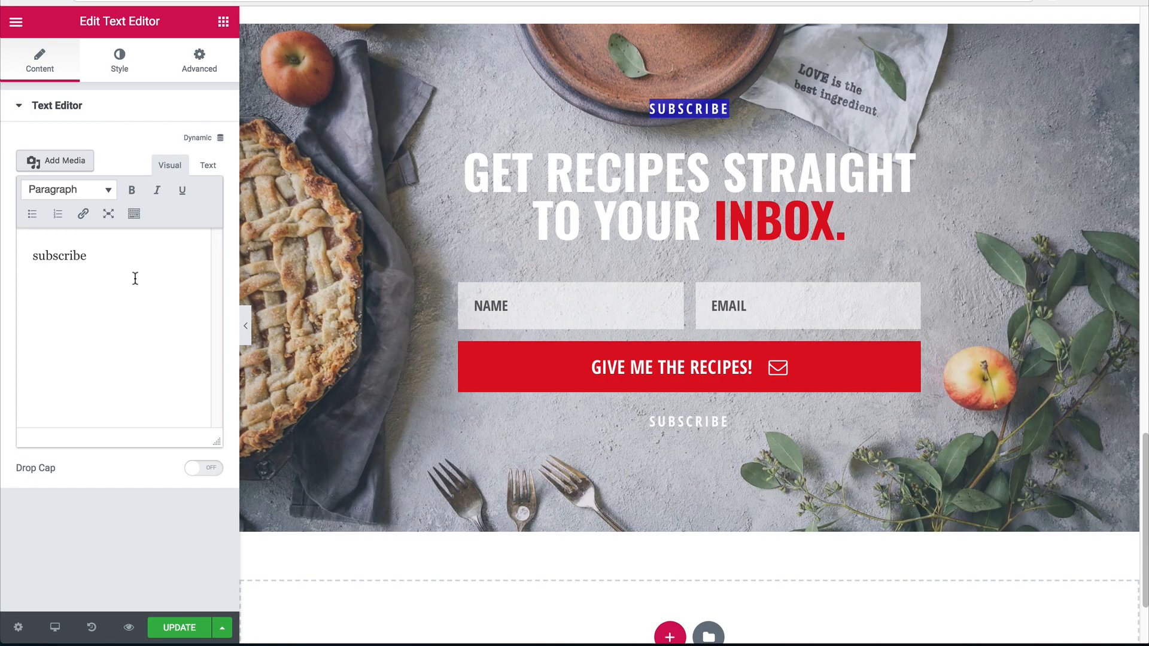
{"action": "key", "text": "ctrl+a"}
{"action": "left_click", "coordinate": [208, 165]}
{"action": "key", "text": "ctrl+v"}
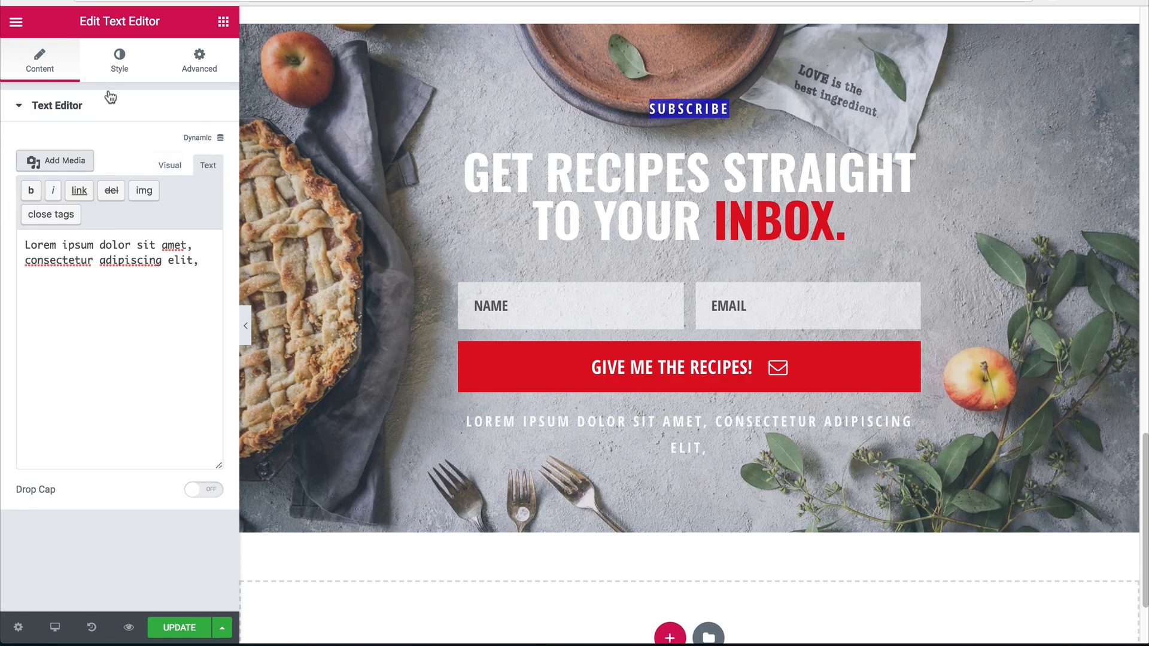
Reduce the Lorem ipsum line's font size to 16, keeping weight 600 and the existing case.
{"action": "left_click", "coordinate": [120, 53]}
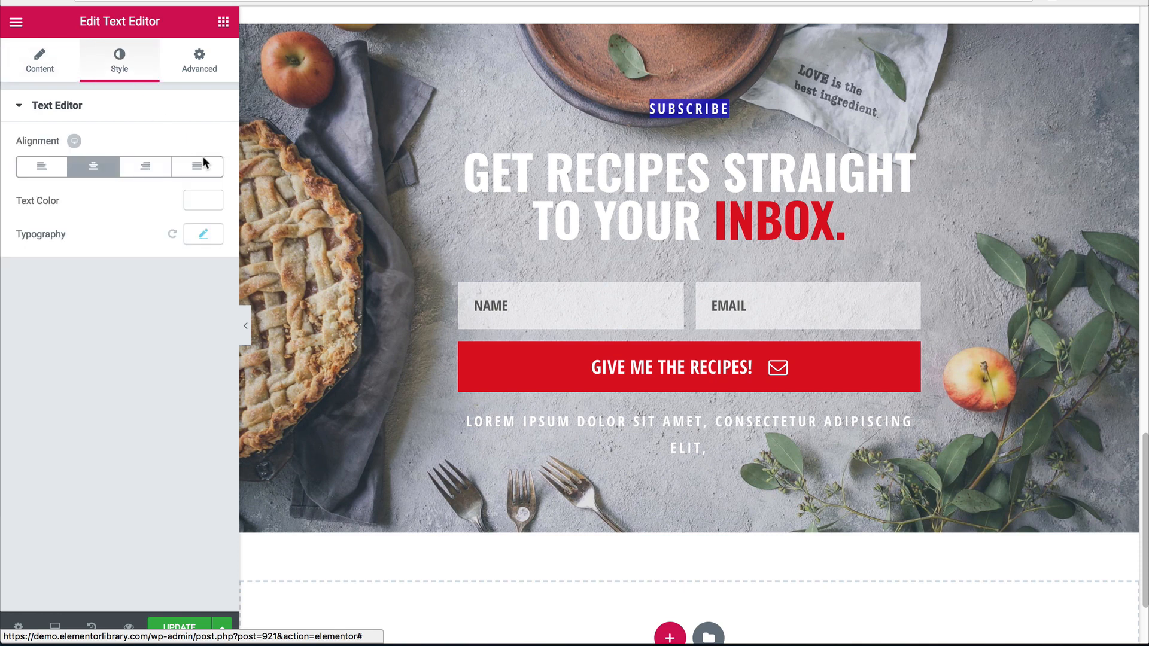
{"action": "left_click", "coordinate": [202, 235]}
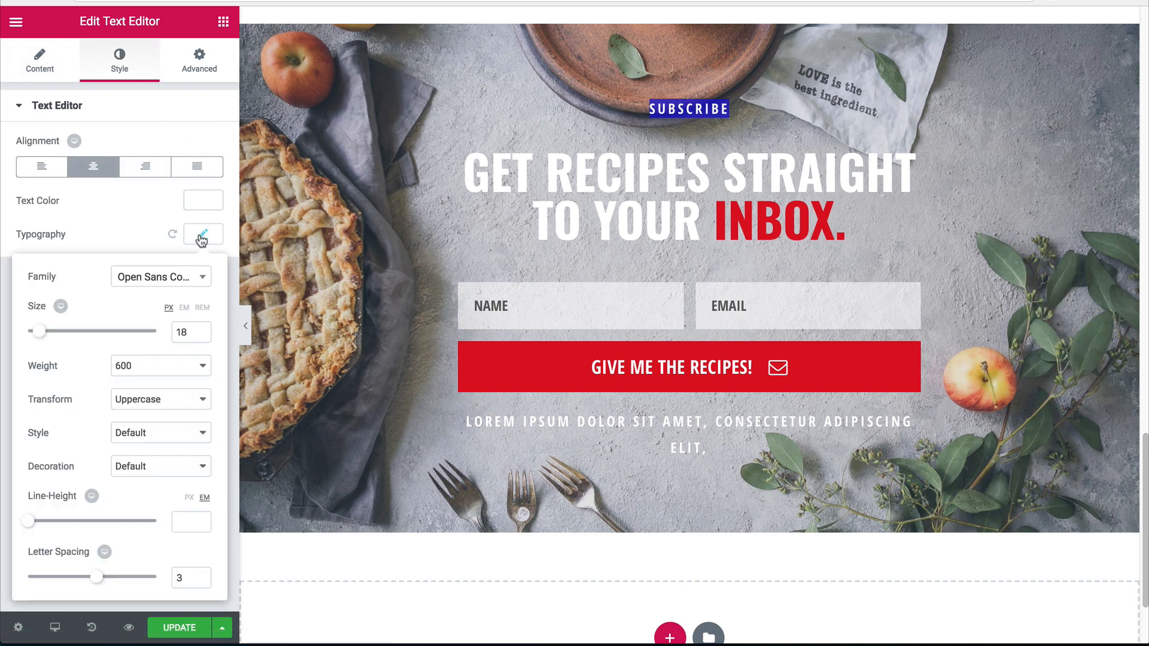
{"action": "double_click", "coordinate": [179, 332]}
{"action": "type", "text": "16"}
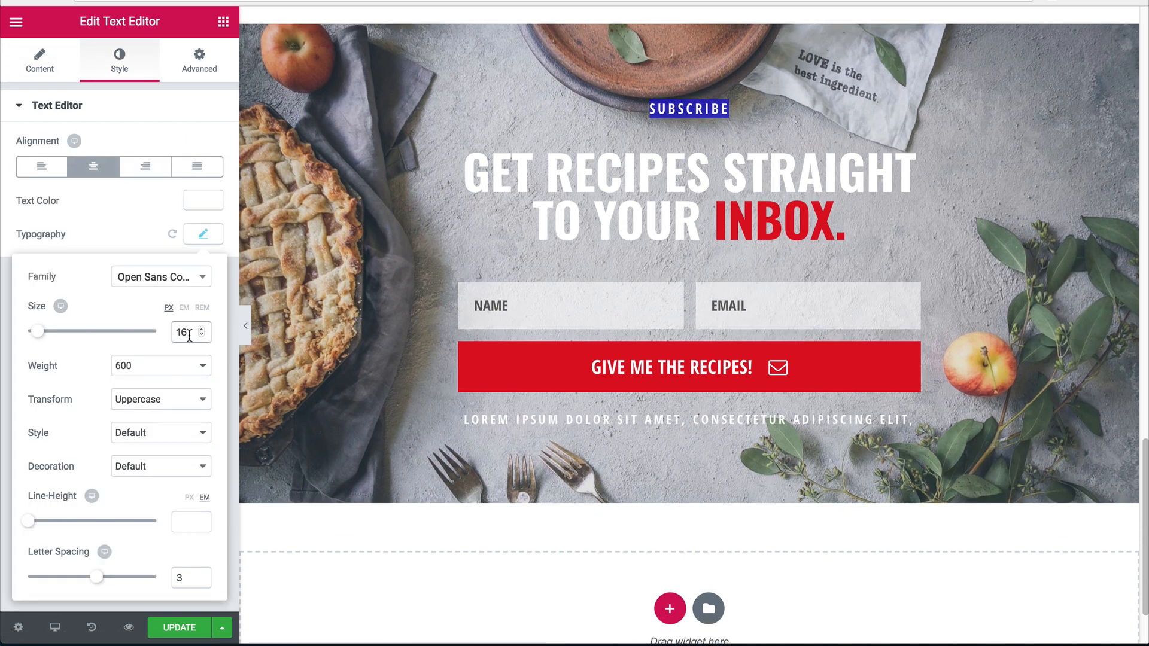
{"action": "left_click", "coordinate": [150, 377]}
{"action": "left_click", "coordinate": [73, 381]}
{"action": "left_click", "coordinate": [146, 401]}
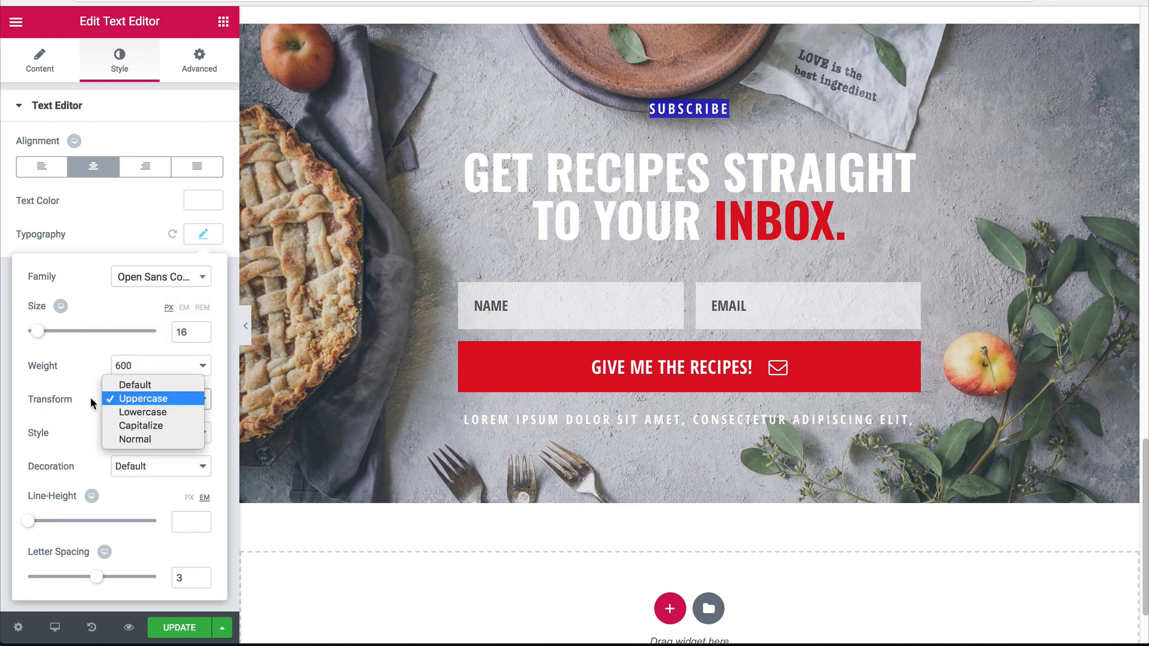
{"action": "left_click", "coordinate": [144, 399]}
Lower the Lorem ipsum line to 14 px, clear its letter spacing and set Transform to Default.
{"action": "left_click", "coordinate": [70, 64]}
{"action": "left_click", "coordinate": [120, 59]}
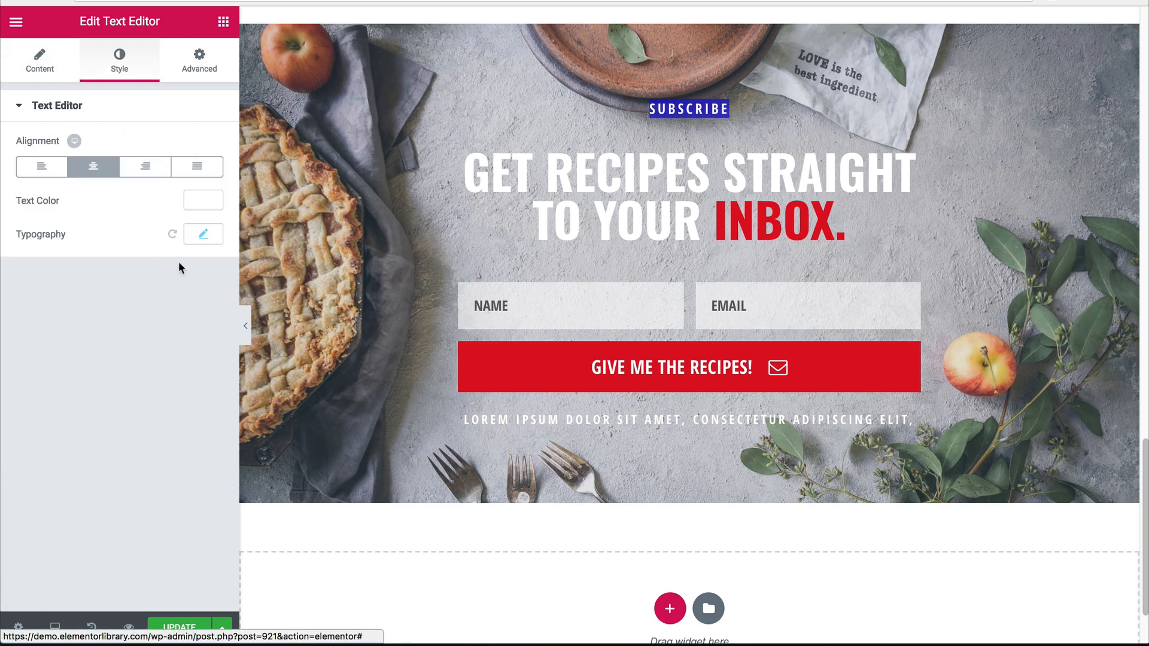
{"action": "left_click", "coordinate": [202, 235]}
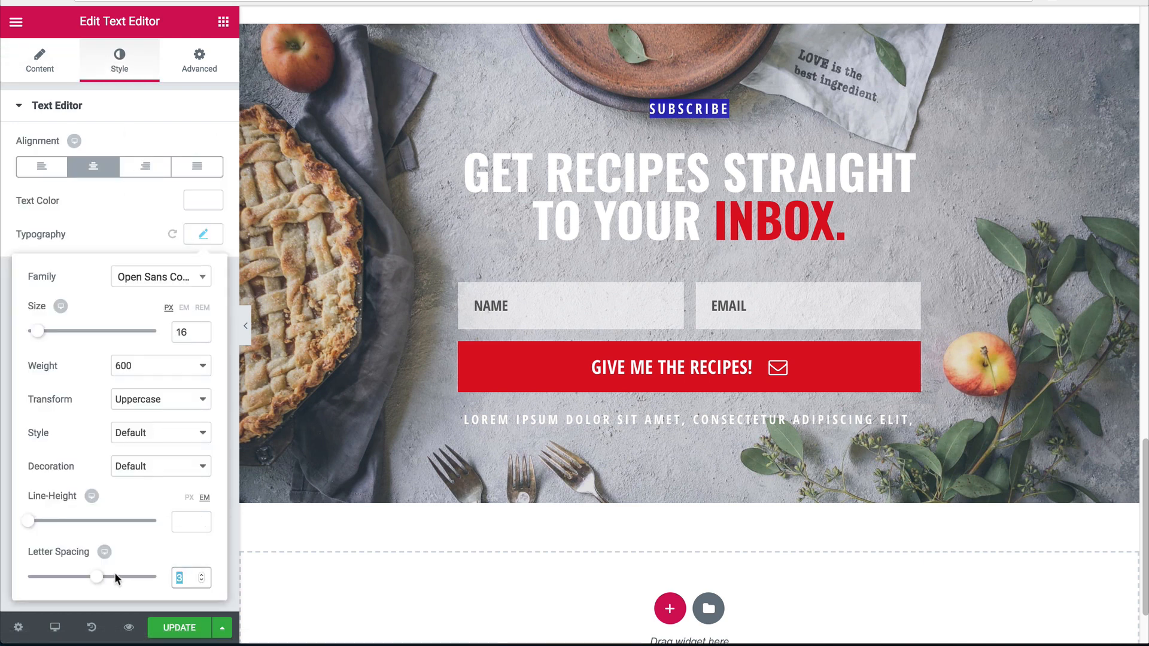
{"action": "key", "text": "BackSpace"}
{"action": "double_click", "coordinate": [189, 332]}
{"action": "type", "text": "14"}
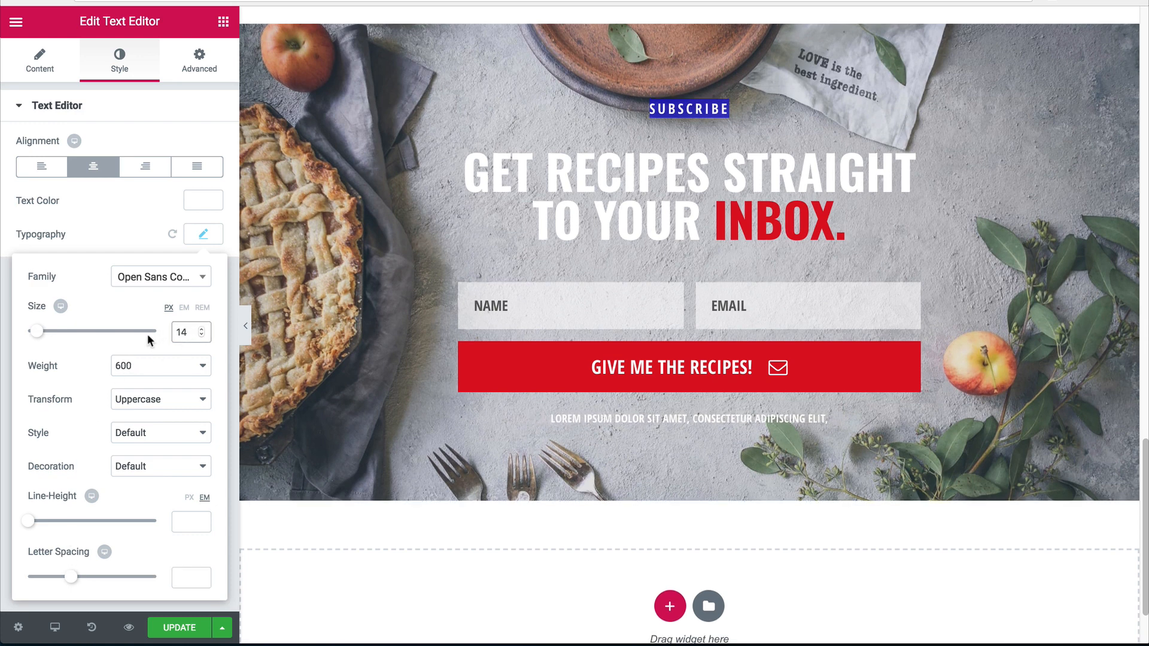
{"action": "left_click", "coordinate": [133, 399]}
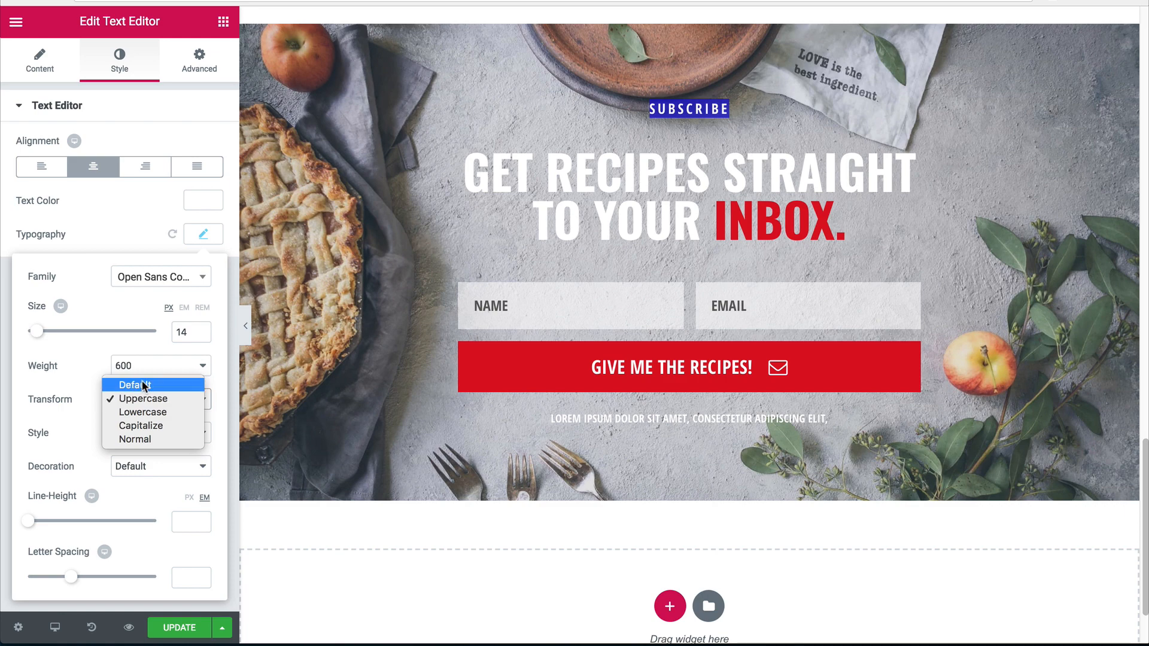
{"action": "left_click", "coordinate": [143, 386]}
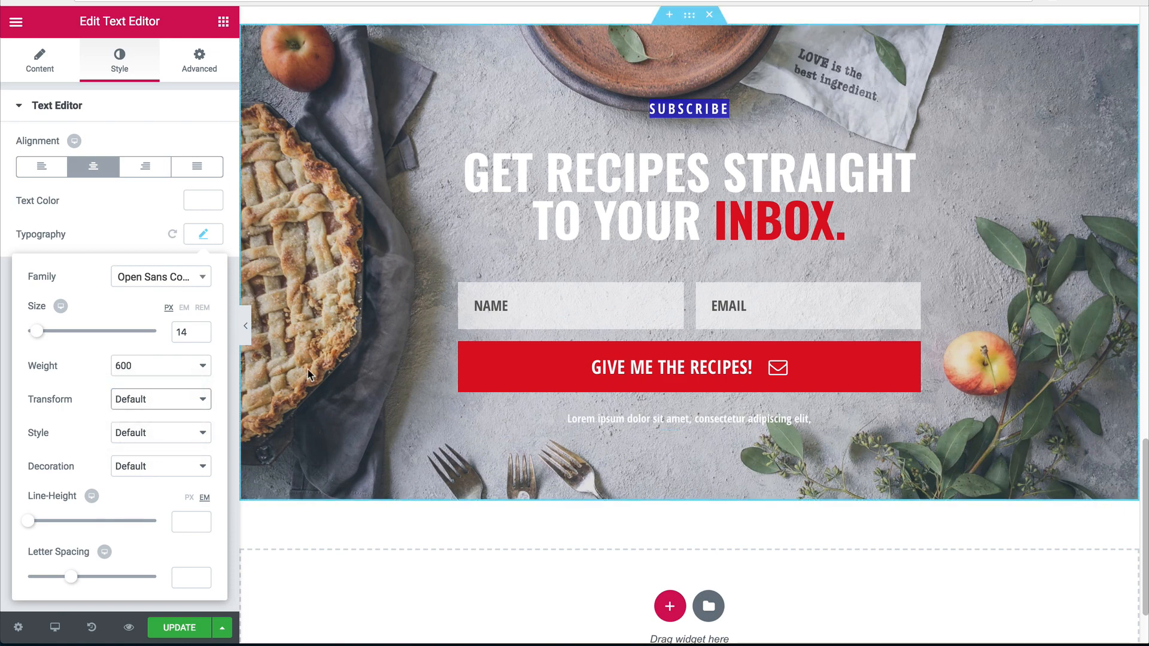
{"action": "left_click", "coordinate": [246, 328]}
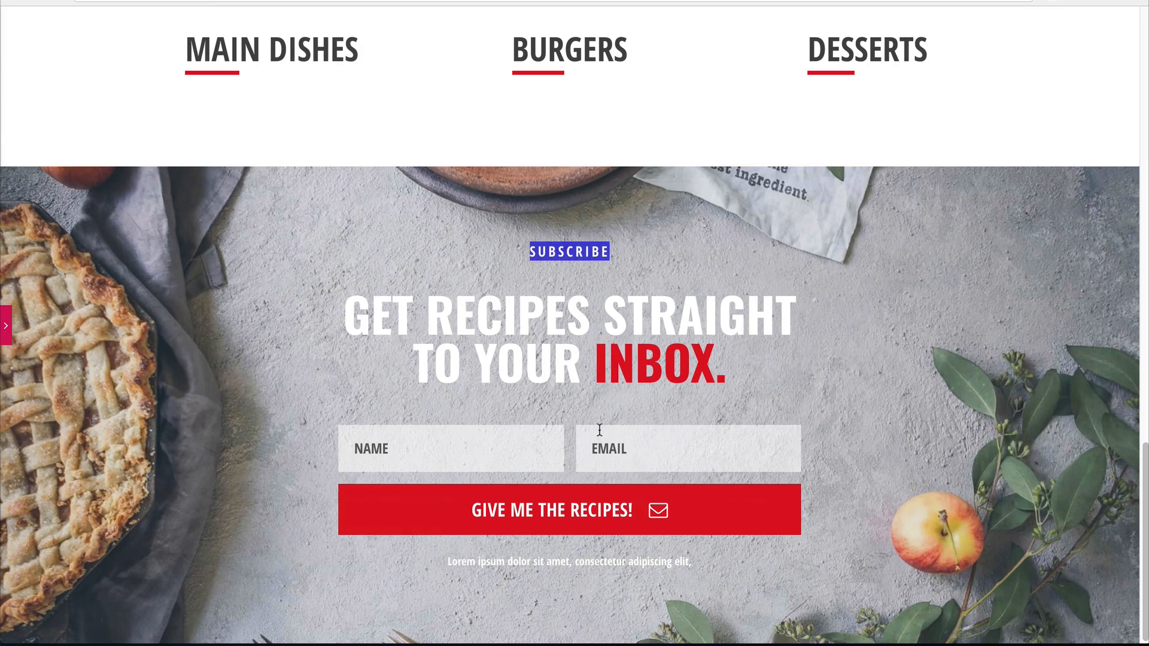
{"action": "left_click", "coordinate": [6, 325]}
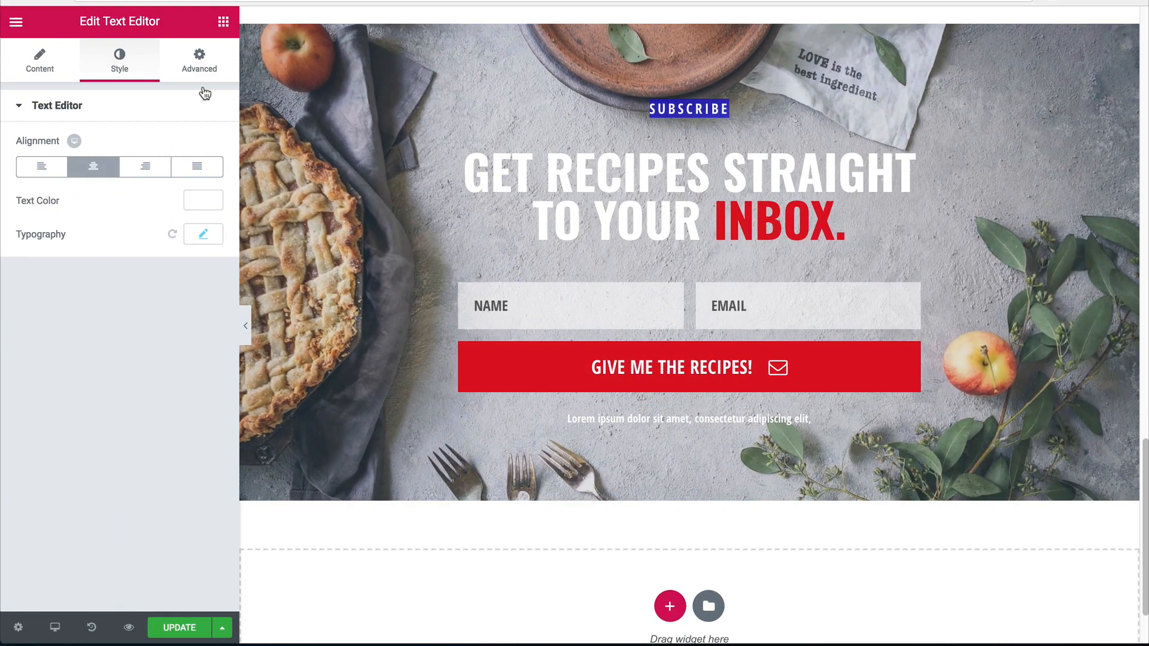
{"action": "left_click", "coordinate": [224, 22]}
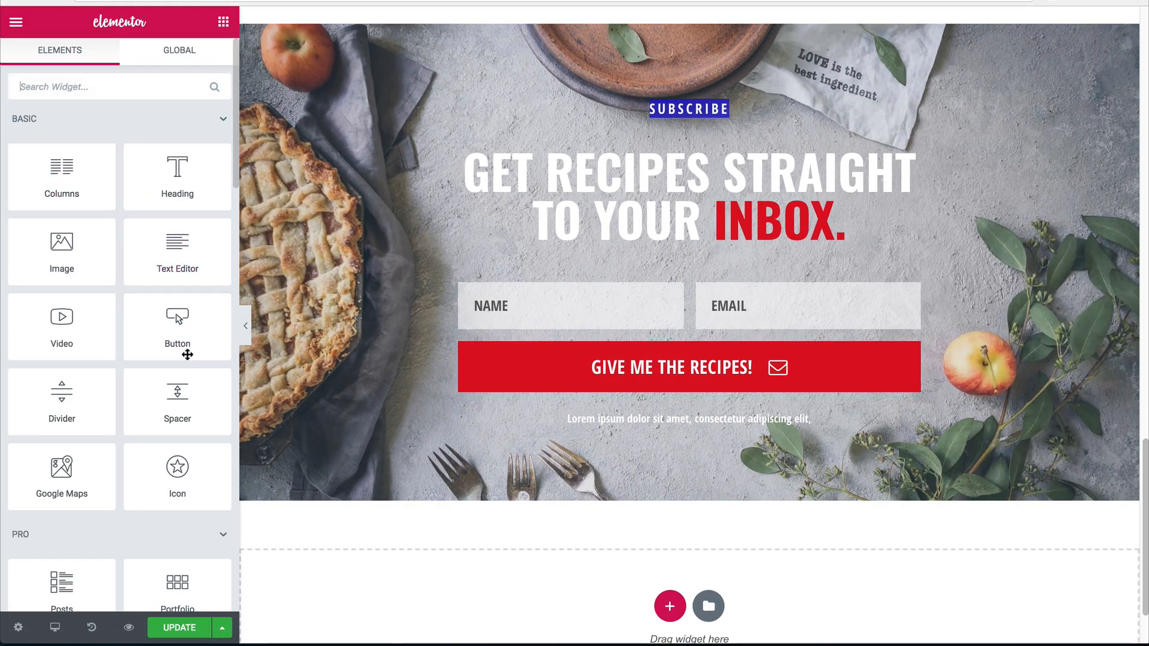
Insert a Spacer widget between the red subscribe button and the Lorem ipsum line.
{"action": "left_click_drag", "start_coordinate": [174, 392], "coordinate": [610, 395]}
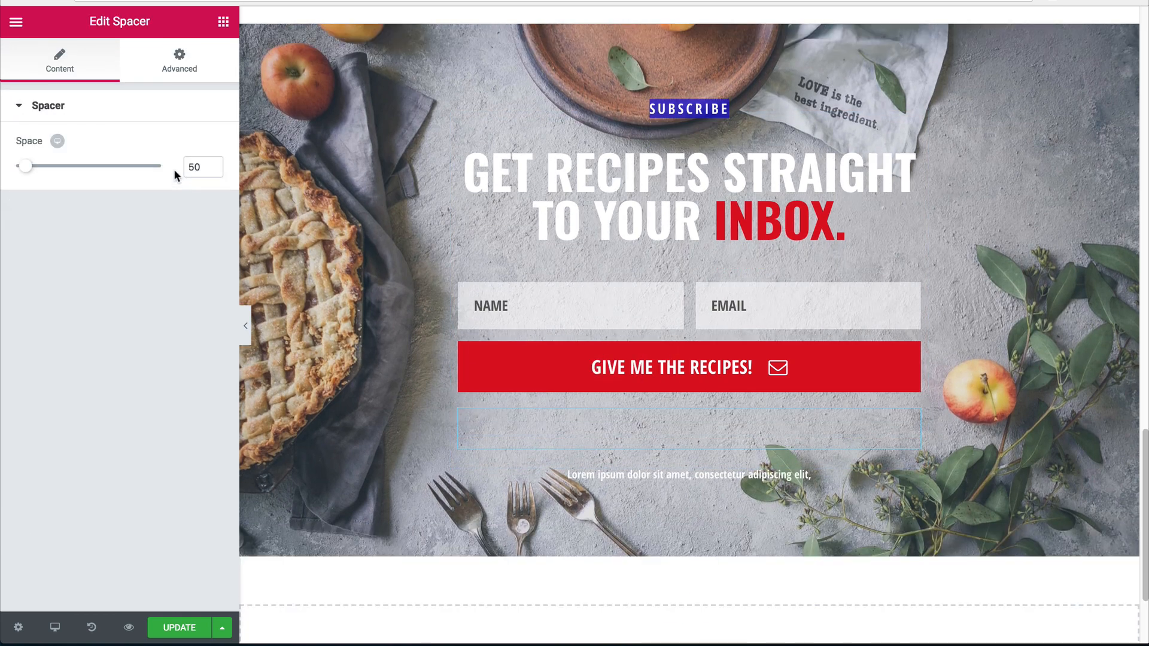
{"action": "type", "text": "2"}
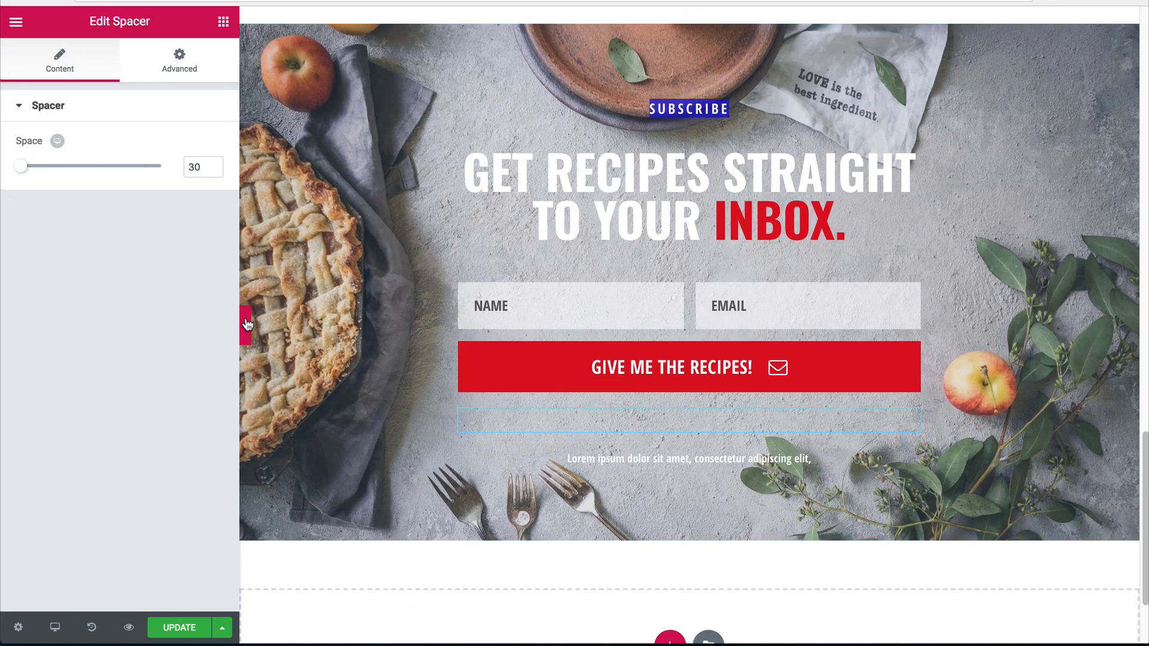
{"action": "left_click", "coordinate": [245, 326]}
{"action": "left_click", "coordinate": [4, 316]}
Set the spacer height to 10 and check the gap in full-width preview.
{"action": "key", "text": "BackSpace"}
{"action": "type", "text": "1"}
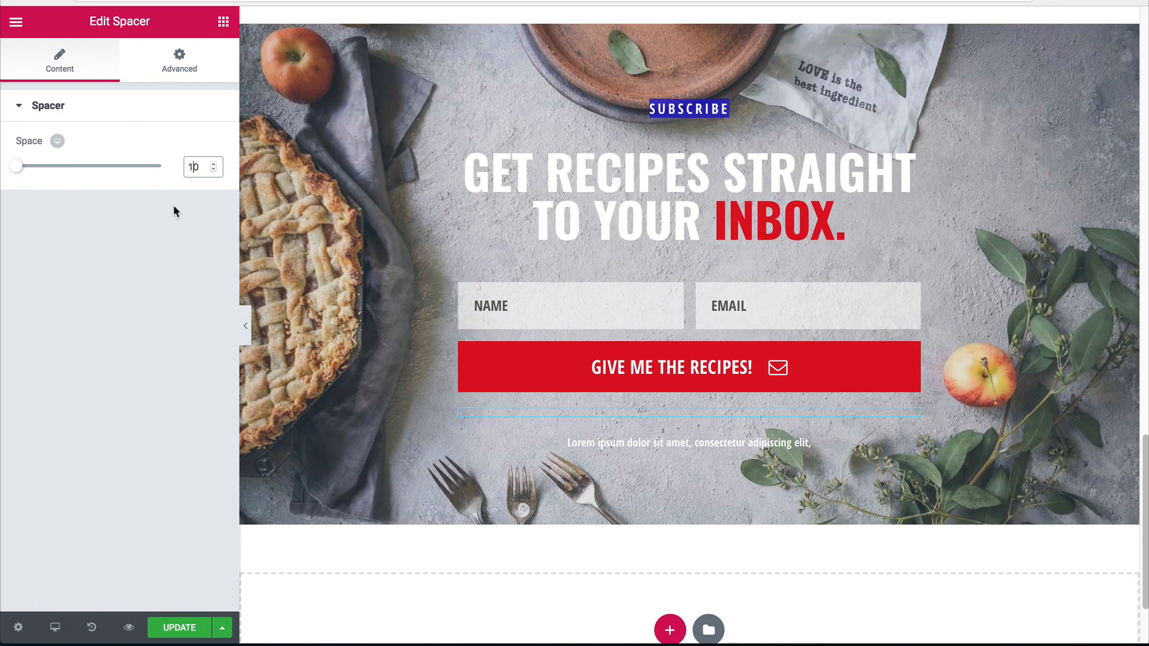
{"action": "scroll", "coordinate": [249, 320], "scroll_direction": "up", "scroll_amount": 2}
{"action": "left_click", "coordinate": [246, 323]}
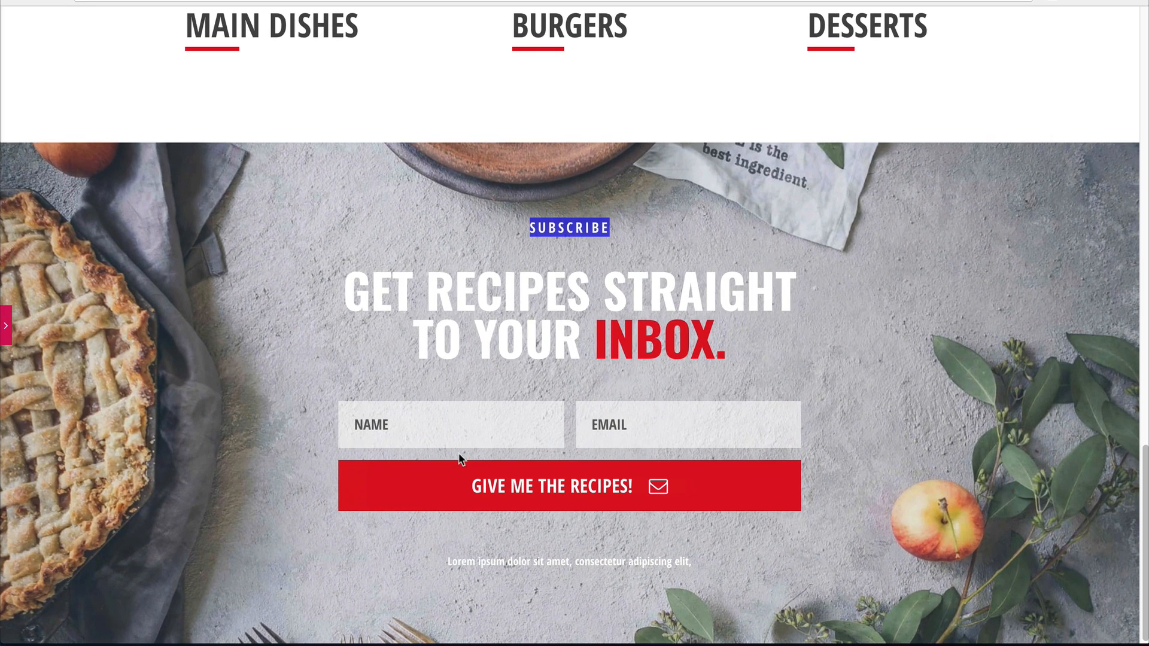
{"action": "left_click", "coordinate": [473, 331]}
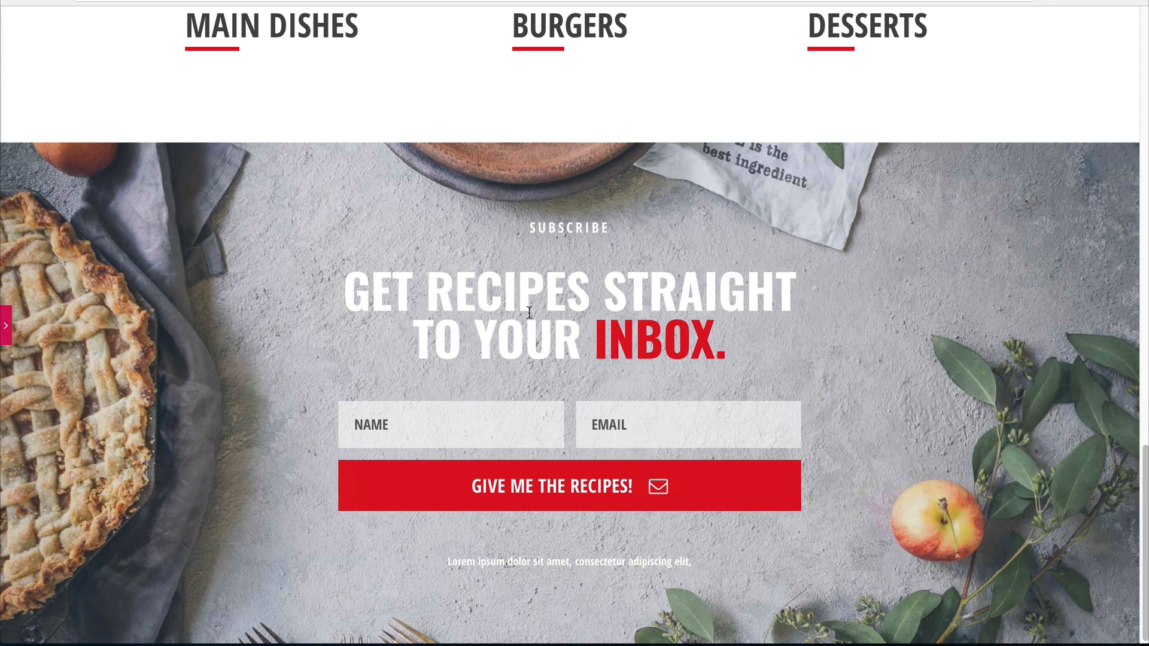
{"action": "scroll", "coordinate": [216, 290], "scroll_direction": "up", "scroll_amount": 2}
{"action": "scroll", "coordinate": [374, 318], "scroll_direction": "up", "scroll_amount": 10}
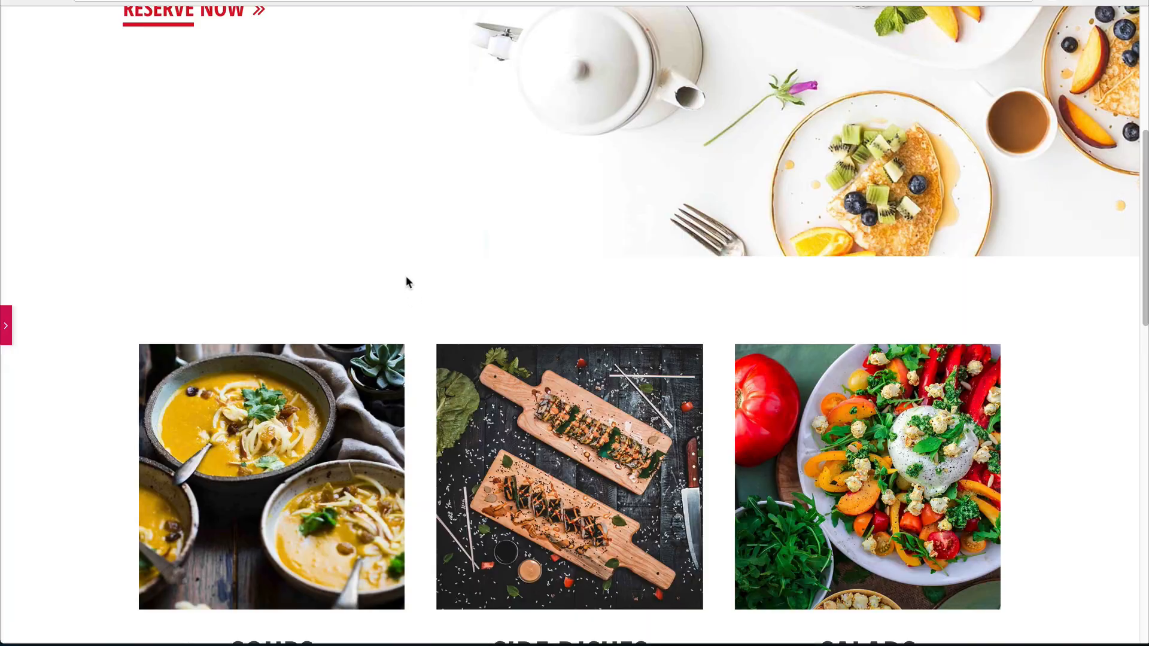
{"action": "scroll", "coordinate": [475, 235], "scroll_direction": "down", "scroll_amount": 4}
{"action": "scroll", "coordinate": [937, 345], "scroll_direction": "down", "scroll_amount": 15}
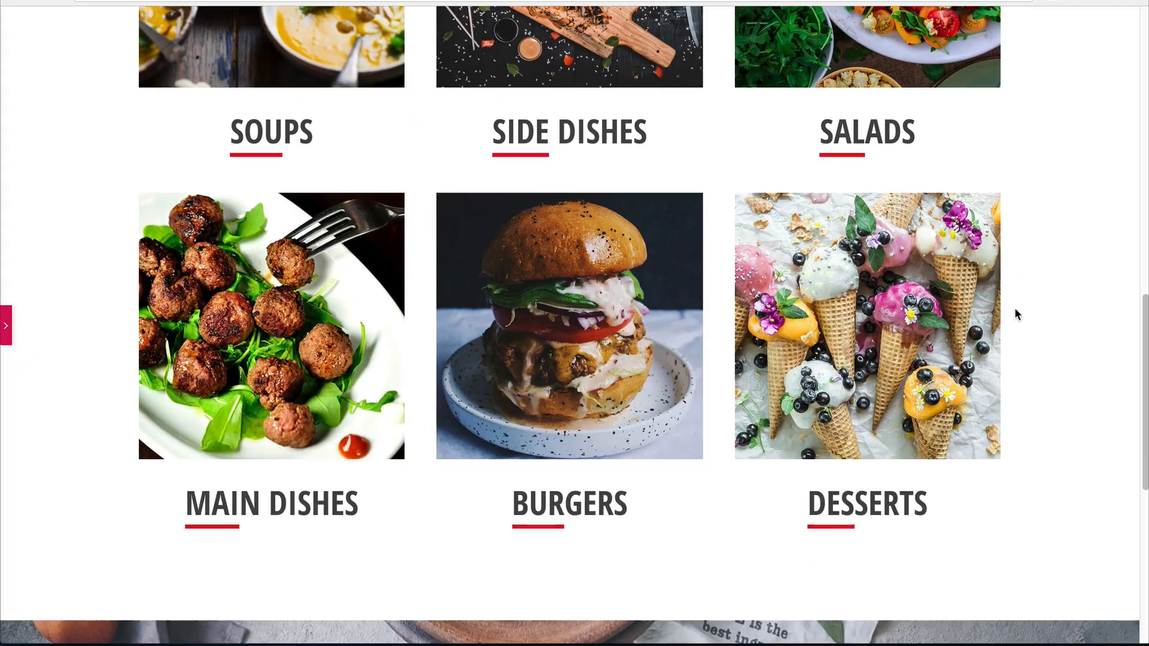
{"action": "left_click", "coordinate": [5, 326]}
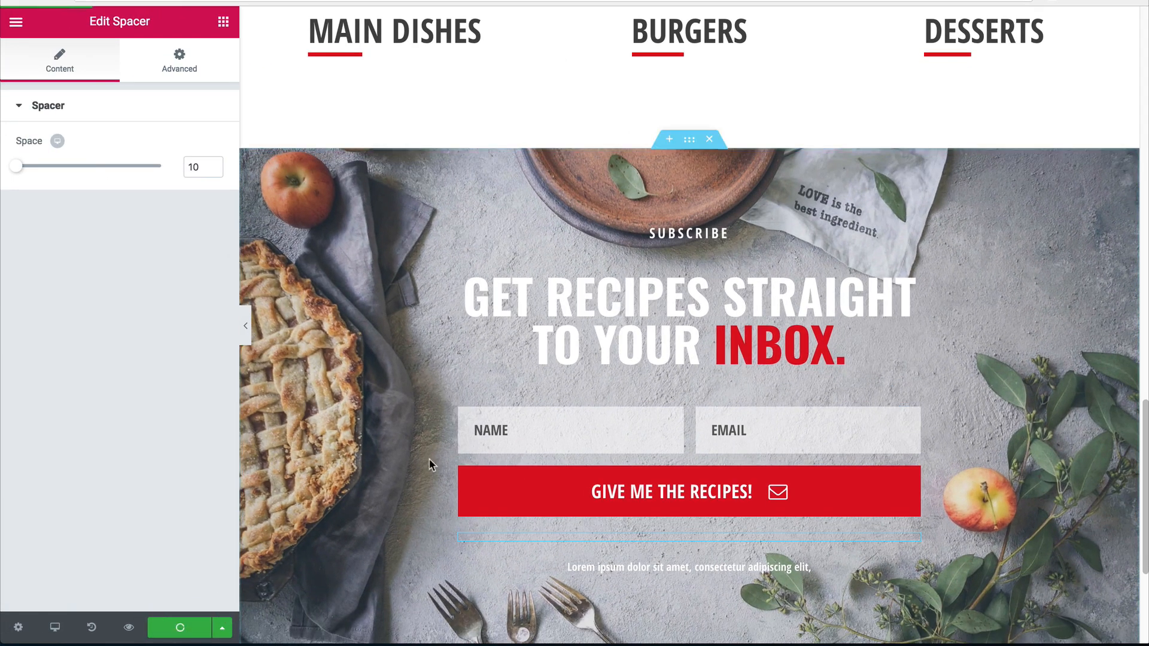
{"action": "scroll", "coordinate": [430, 464], "scroll_direction": "down", "scroll_amount": 4}
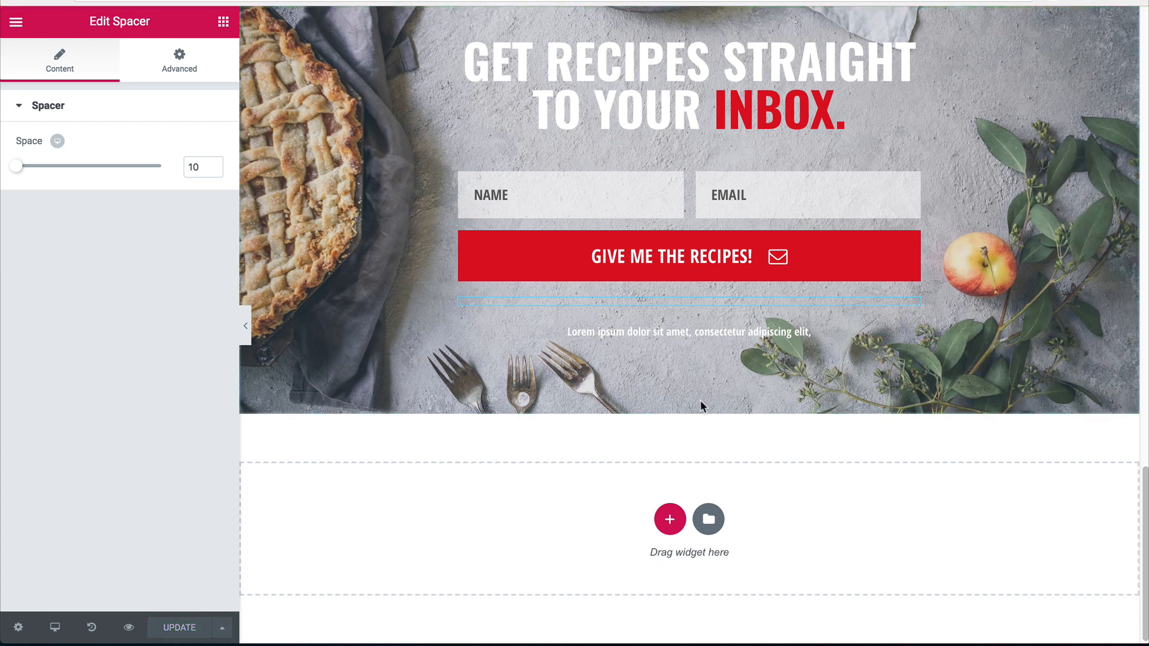
Add a two-column section below the hero with a 60 top and bottom margin.
{"action": "left_click", "coordinate": [670, 519]}
{"action": "scroll", "coordinate": [505, 389], "scroll_direction": "down", "scroll_amount": 2}
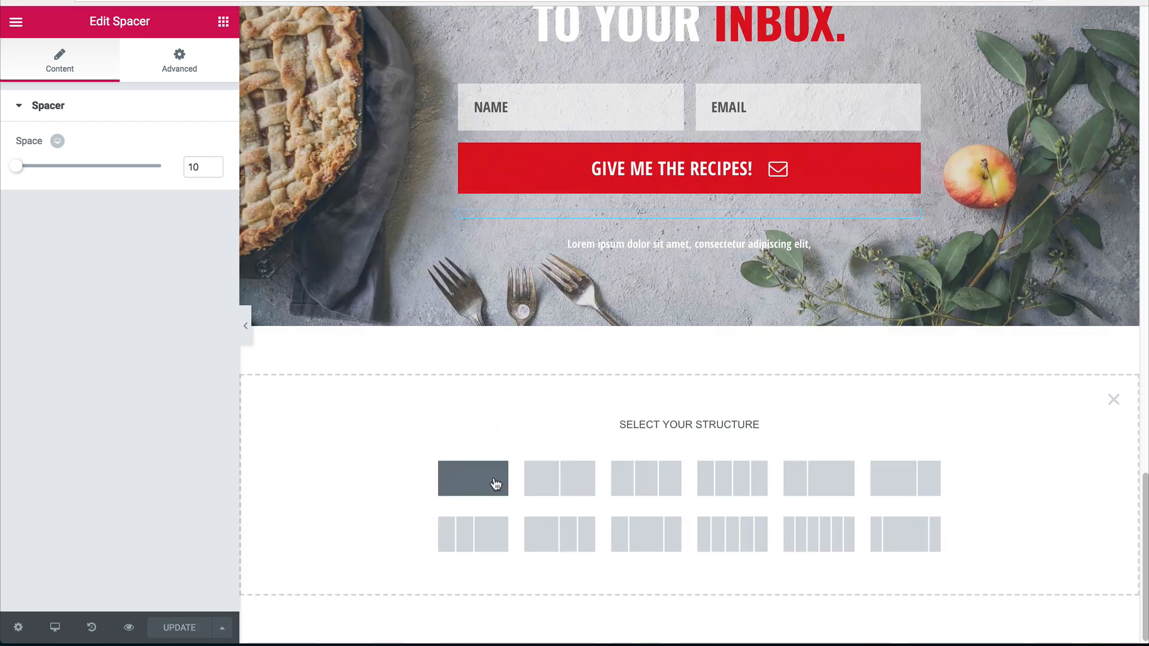
{"action": "left_click", "coordinate": [560, 478]}
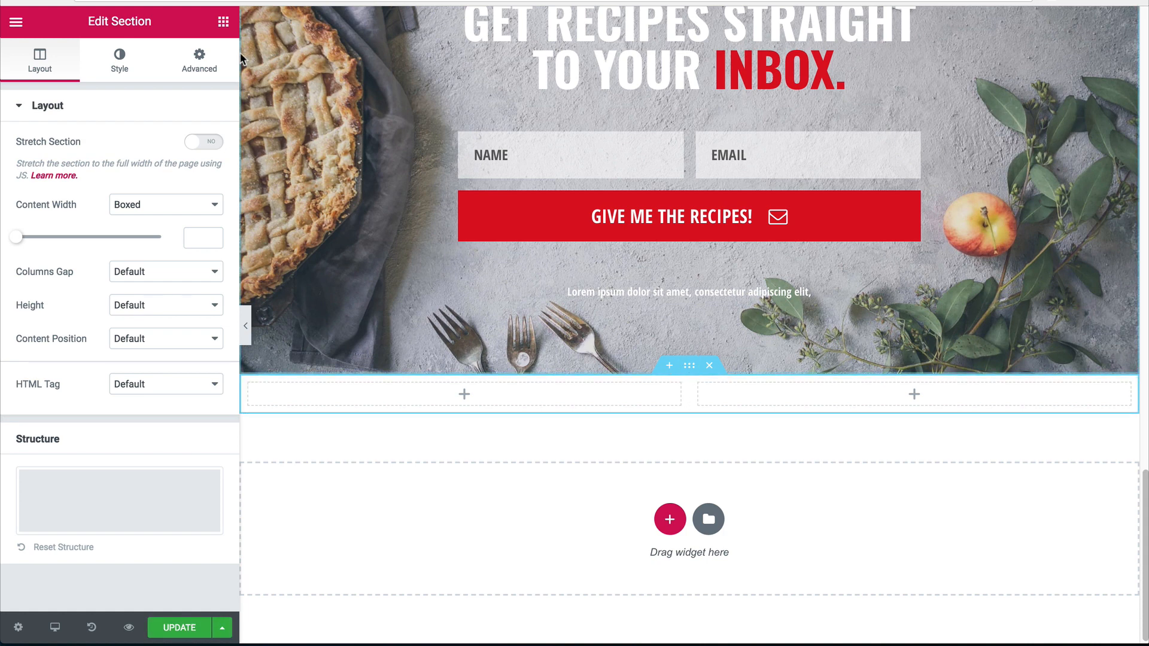
{"action": "left_click", "coordinate": [199, 60]}
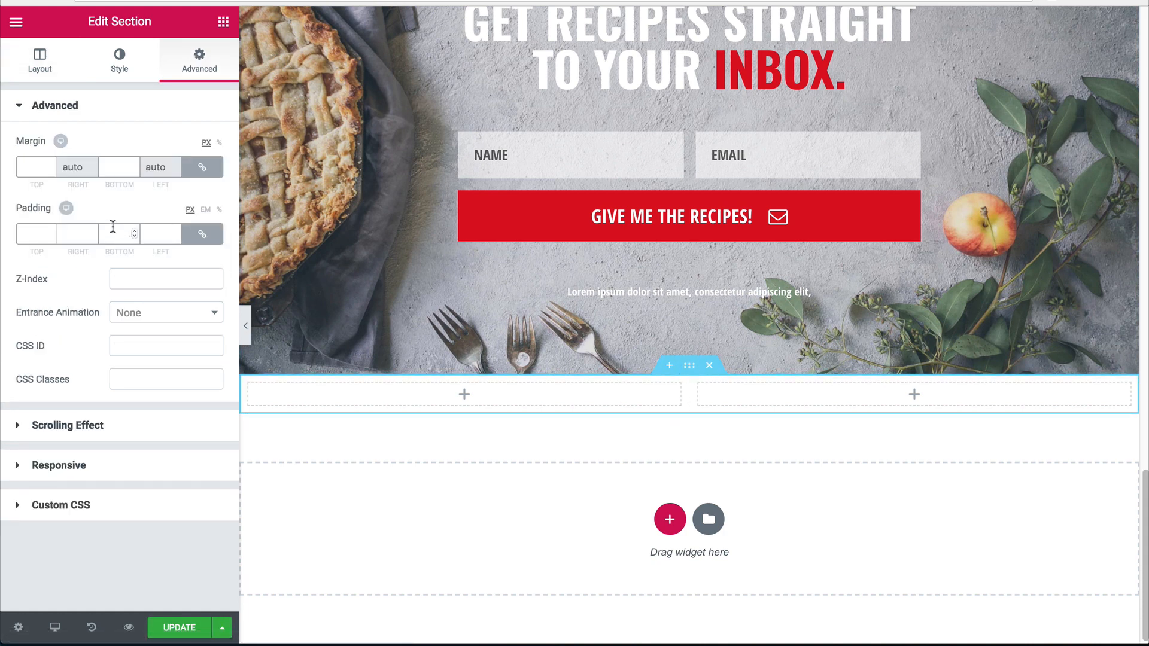
{"action": "left_click", "coordinate": [113, 167]}
{"action": "type", "text": "60"}
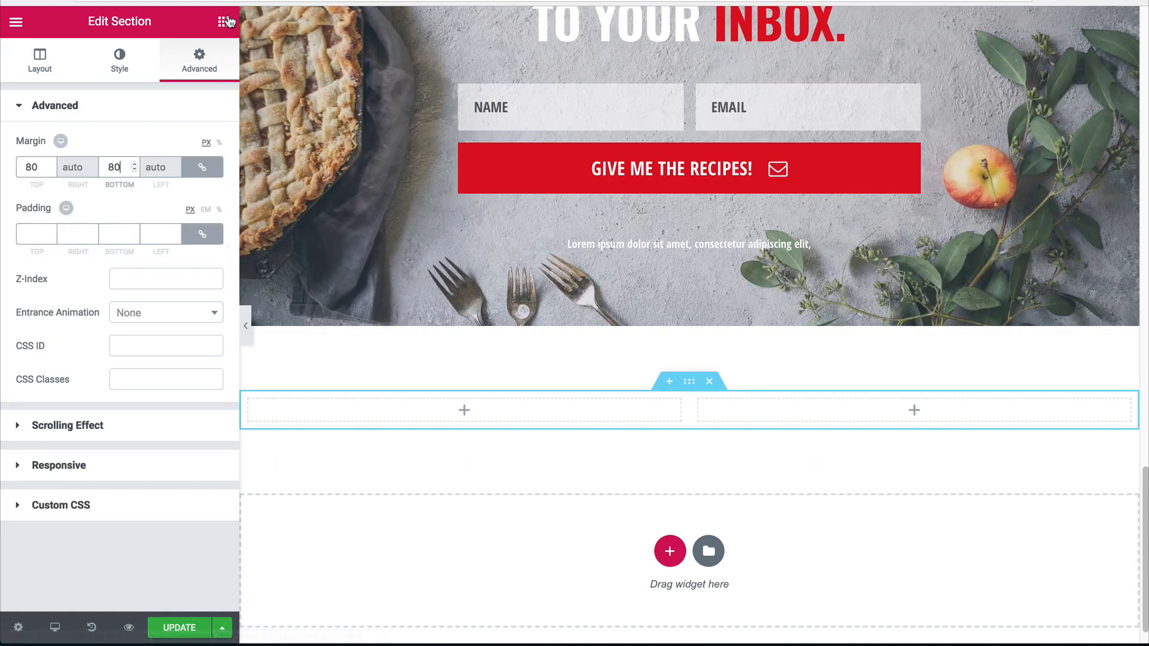
Try dropping a Price List widget into the new section.
{"action": "left_click", "coordinate": [223, 22]}
{"action": "scroll", "coordinate": [166, 369], "scroll_direction": "down", "scroll_amount": 2}
{"action": "scroll", "coordinate": [179, 352], "scroll_direction": "down", "scroll_amount": 5}
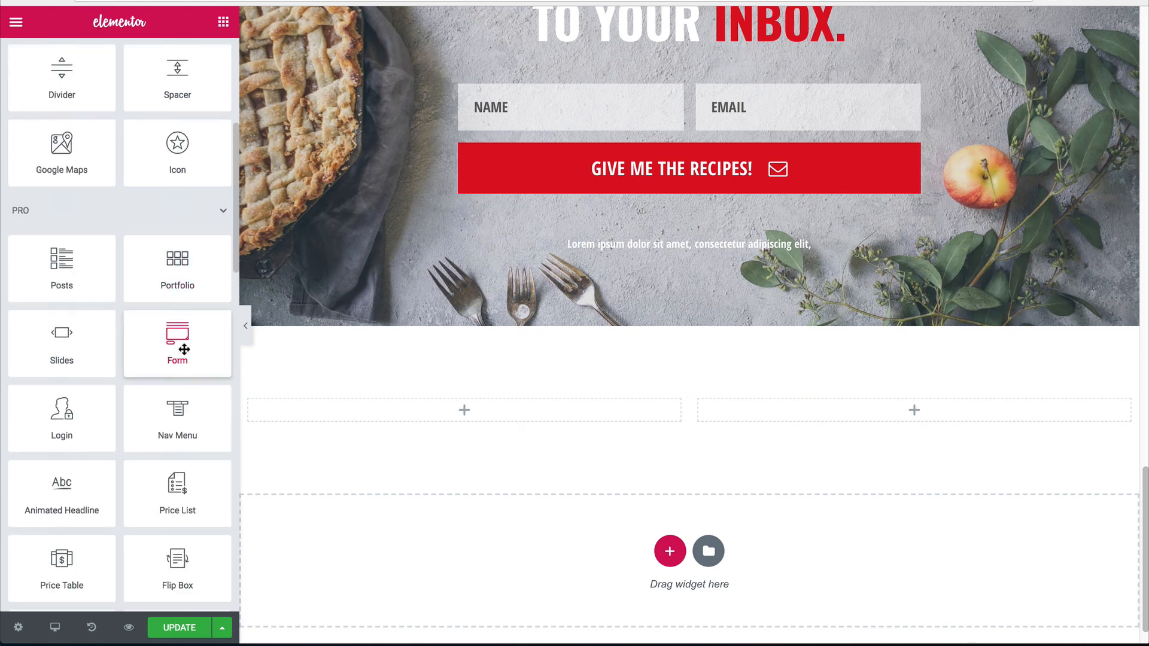
{"action": "scroll", "coordinate": [181, 349], "scroll_direction": "down", "scroll_amount": 1}
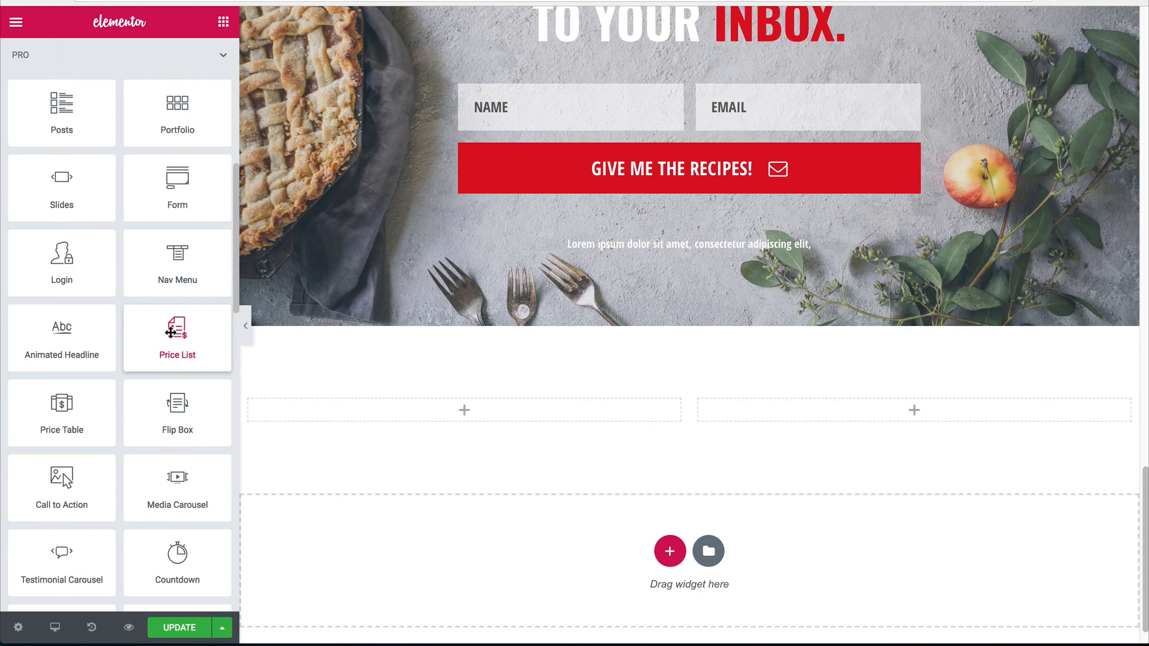
{"action": "left_click_drag", "start_coordinate": [214, 343], "coordinate": [359, 431]}
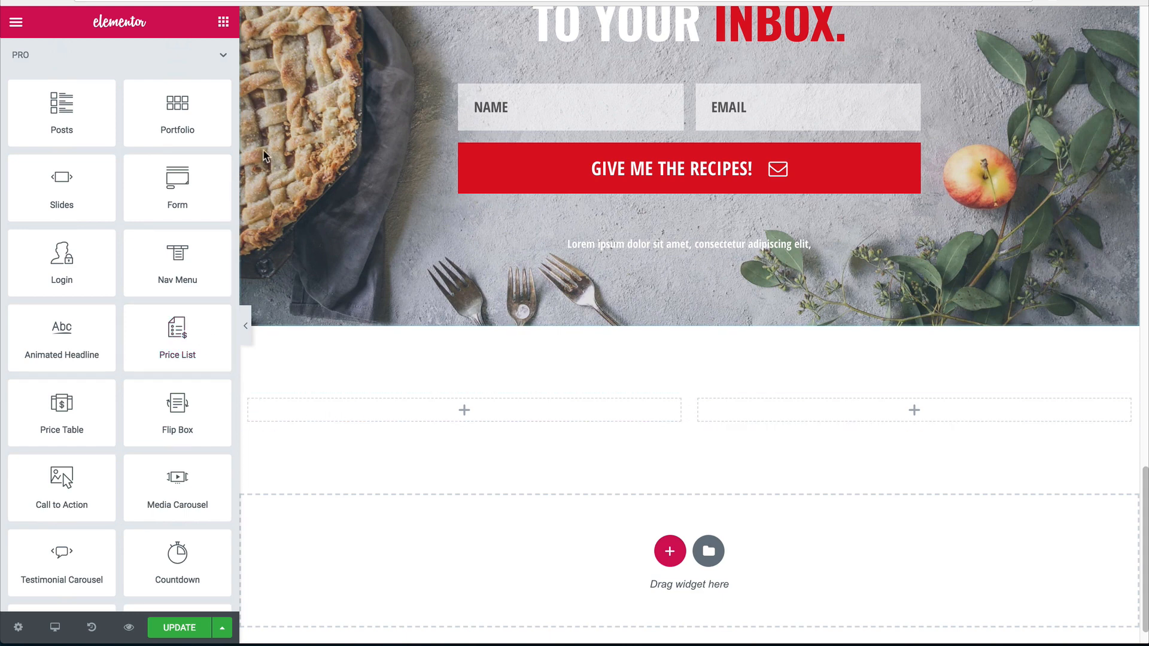
{"action": "left_click", "coordinate": [221, 22]}
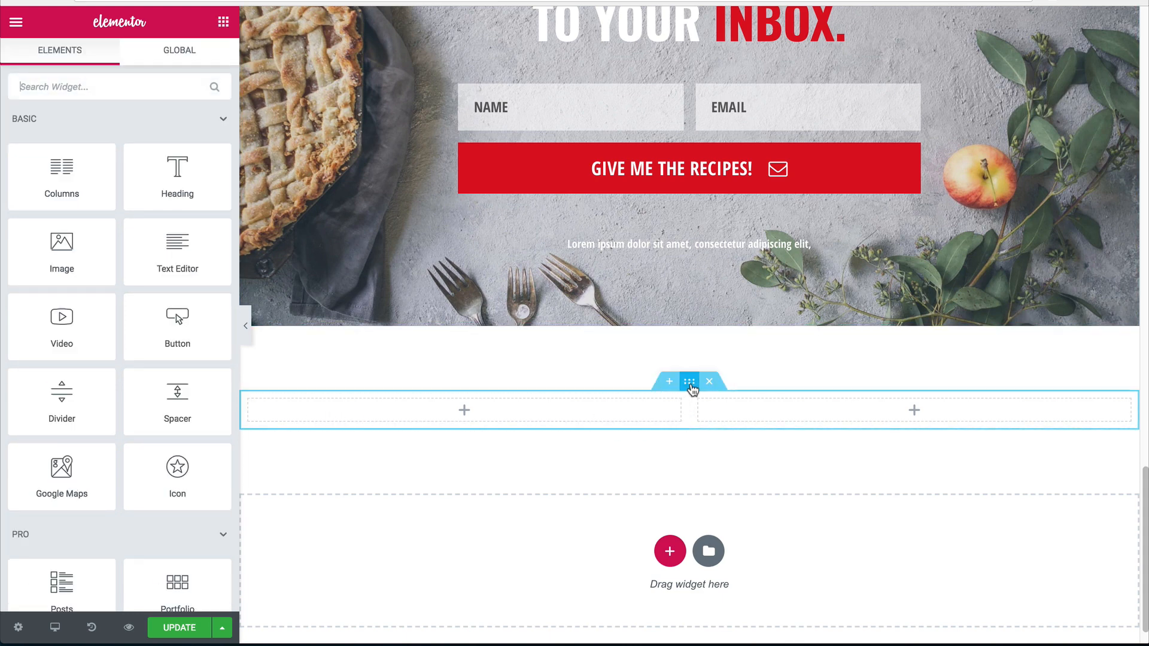
Switch the section to a 66/33 structure and drag the divider to about 70/30.
{"action": "left_click", "coordinate": [688, 382]}
{"action": "scroll", "coordinate": [51, 453], "scroll_direction": "down", "scroll_amount": 5}
{"action": "left_click", "coordinate": [66, 573]}
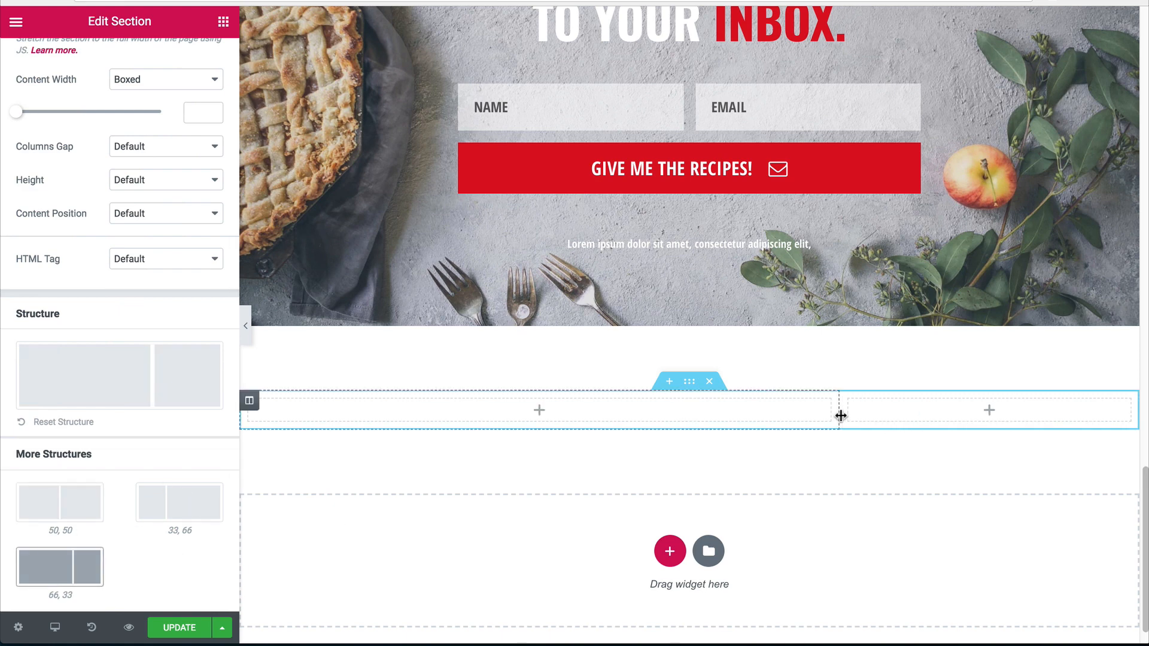
{"action": "left_click_drag", "start_coordinate": [838, 412], "coordinate": [869, 414]}
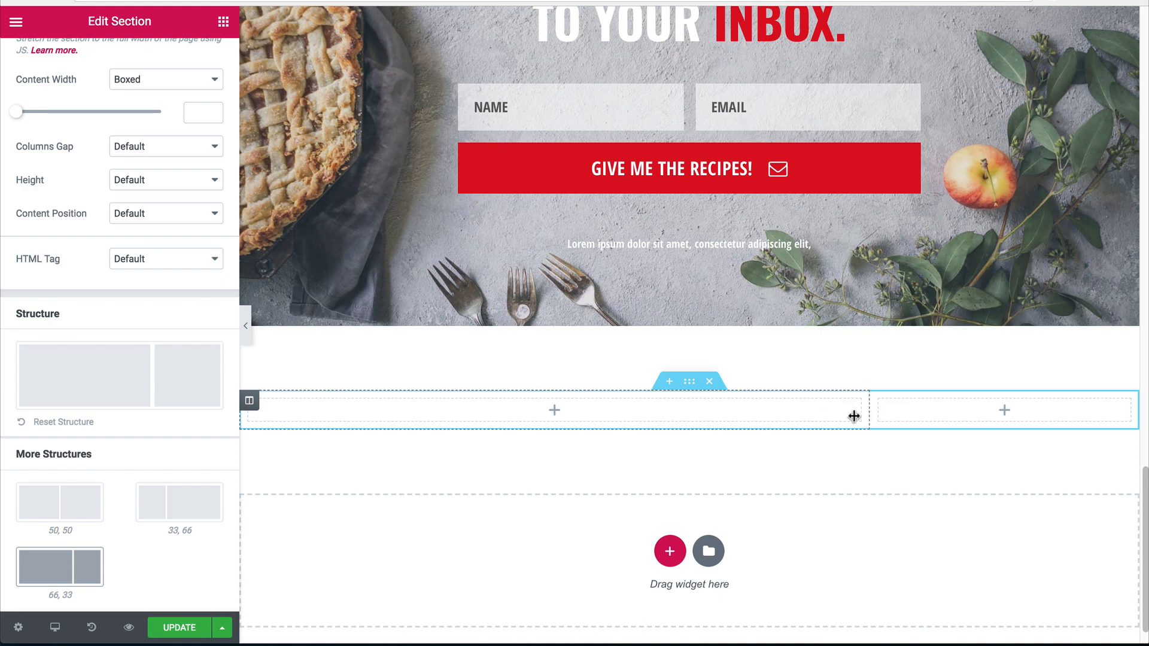
{"action": "scroll", "coordinate": [598, 239], "scroll_direction": "down", "scroll_amount": 1}
{"action": "left_click", "coordinate": [224, 22]}
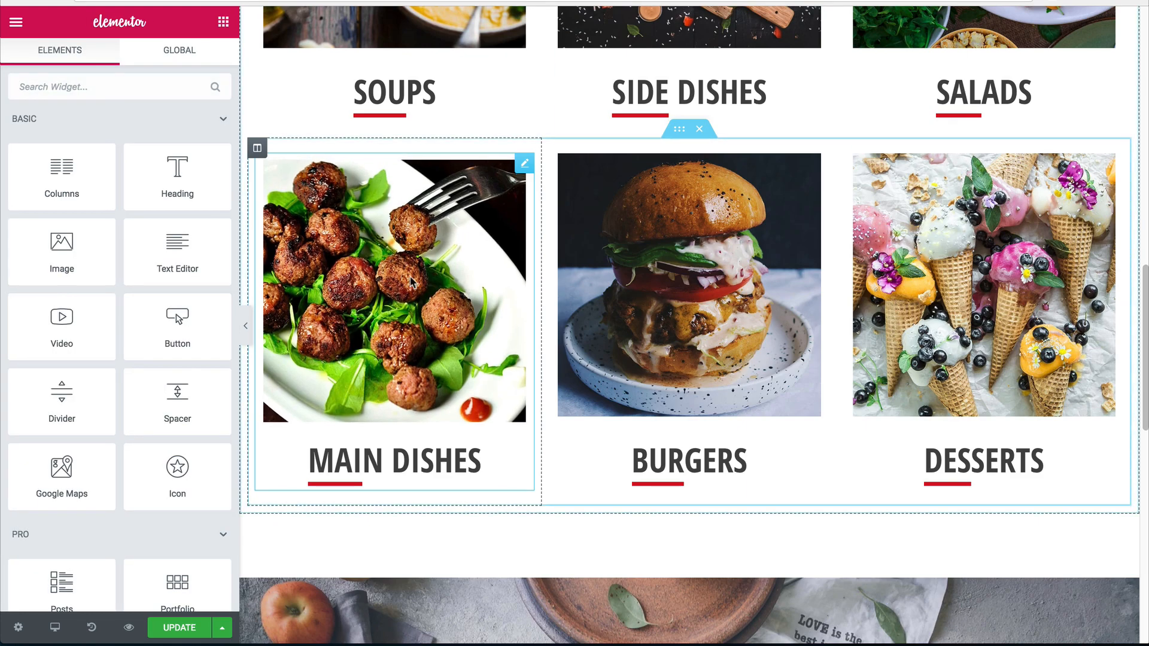
Copy the Main Dishes image box and paste it into the empty left column.
{"action": "right_click", "coordinate": [410, 277]}
{"action": "left_click", "coordinate": [453, 351]}
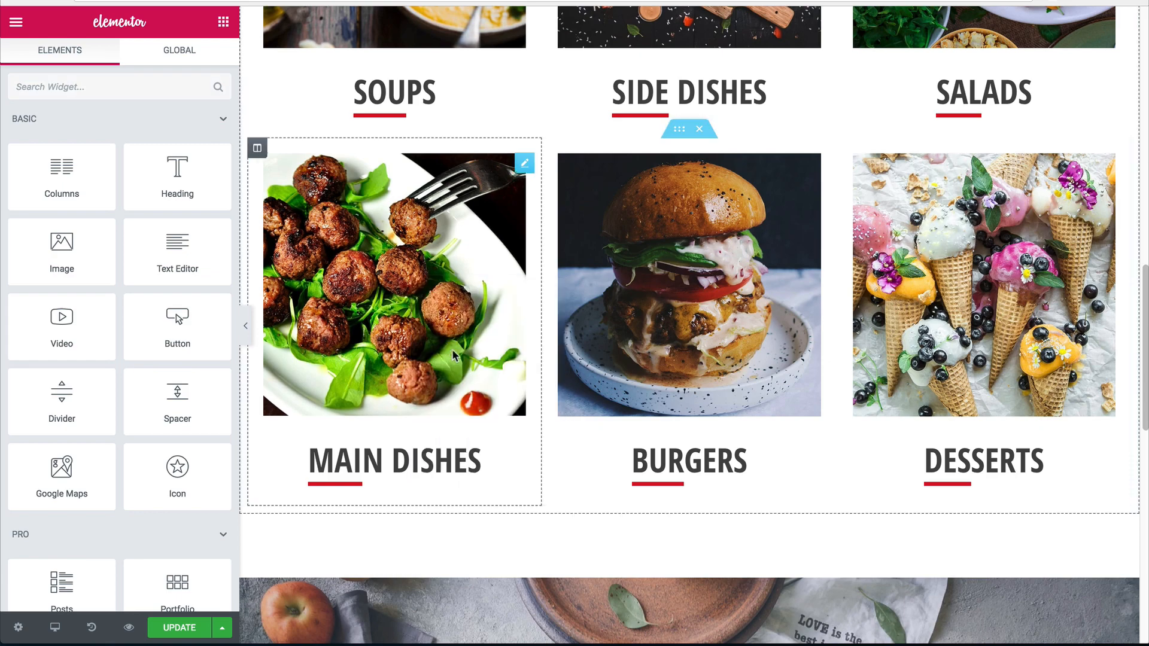
{"action": "scroll", "coordinate": [634, 245], "scroll_direction": "down", "scroll_amount": 10}
{"action": "right_click", "coordinate": [524, 390]}
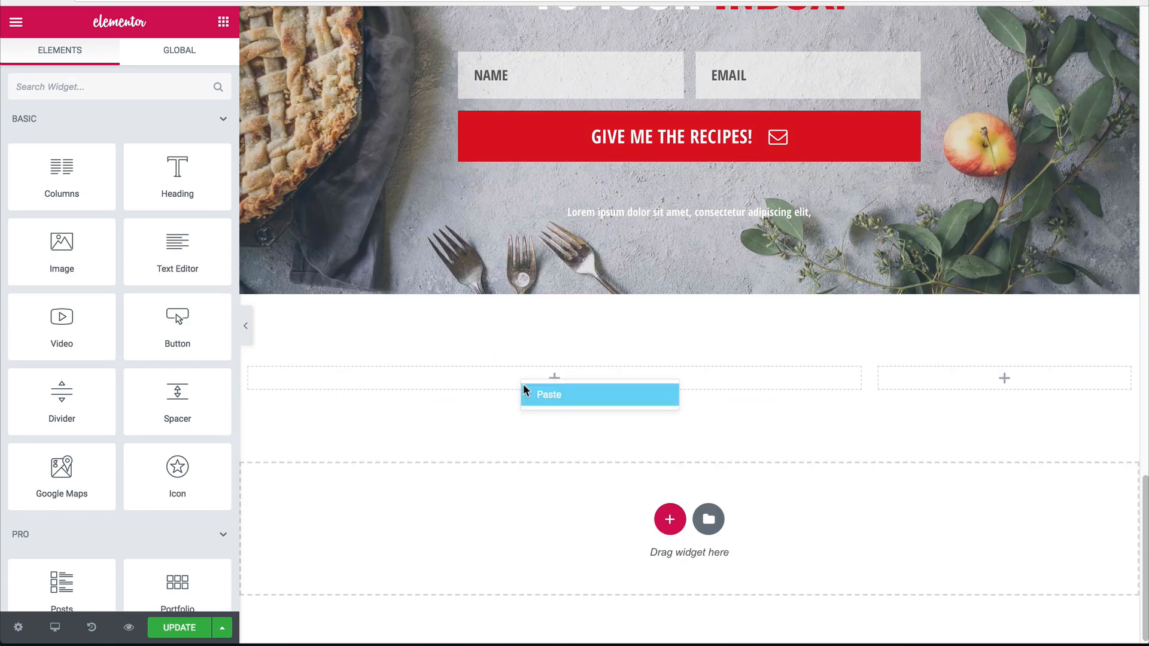
{"action": "left_click", "coordinate": [549, 395]}
Set the pasted box's Image Position to Left and its Hover Animation to None.
{"action": "scroll", "coordinate": [282, 435], "scroll_direction": "down", "scroll_amount": 5}
{"action": "scroll", "coordinate": [92, 502], "scroll_direction": "down", "scroll_amount": 1}
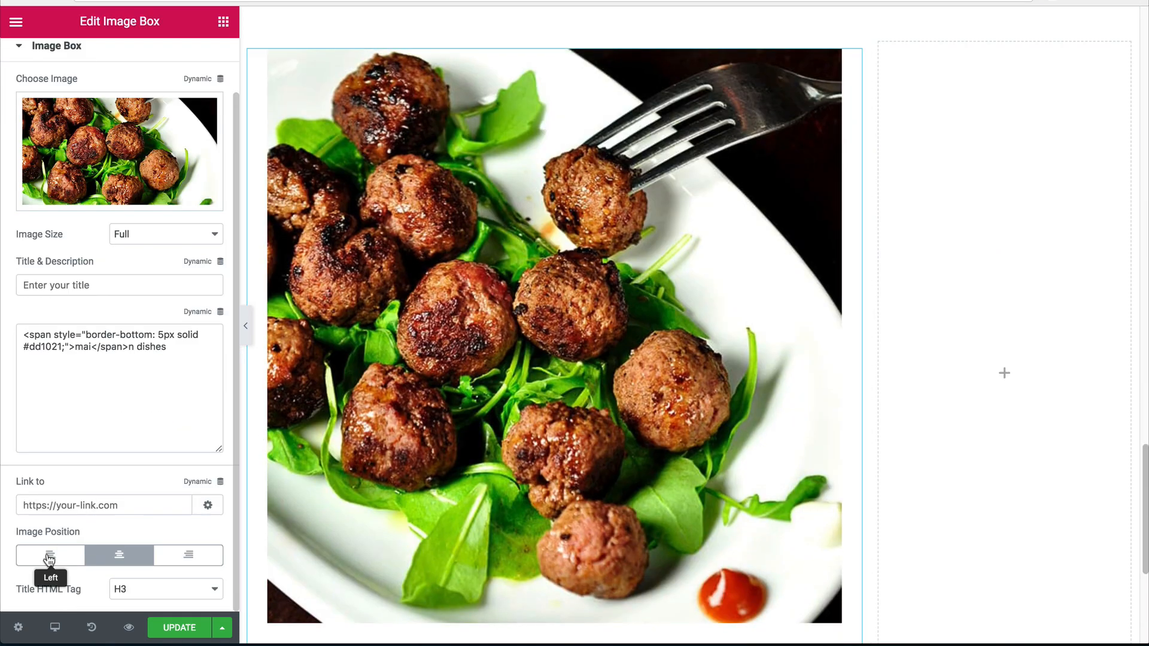
{"action": "left_click", "coordinate": [49, 559]}
{"action": "scroll", "coordinate": [72, 307], "scroll_direction": "up", "scroll_amount": 2}
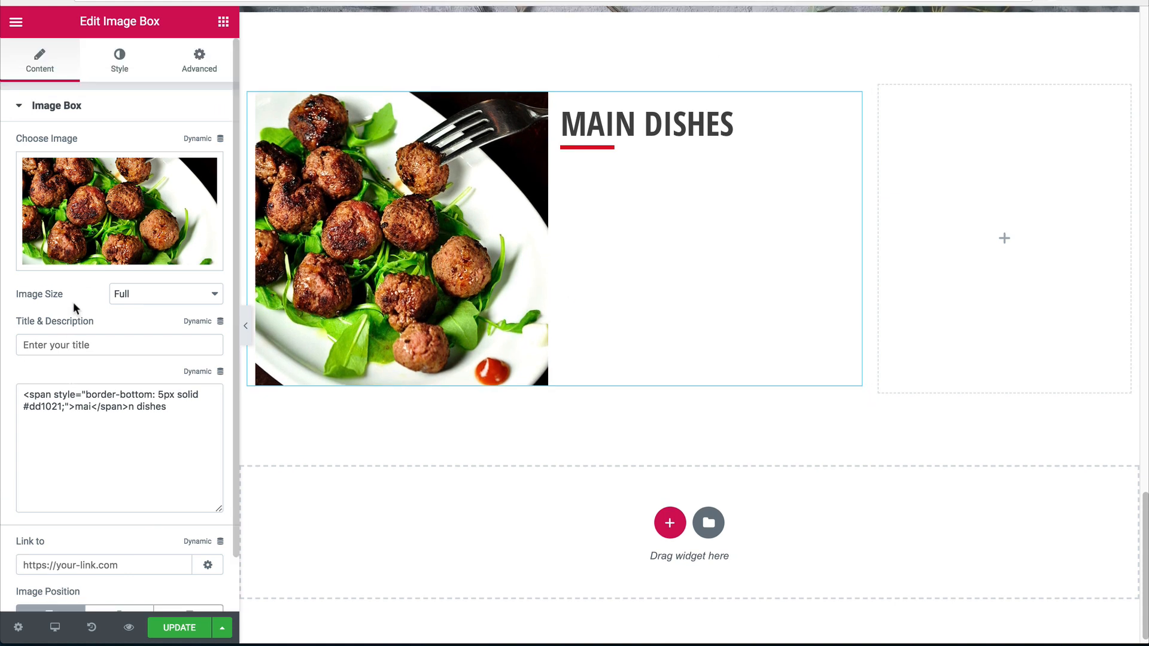
{"action": "left_click", "coordinate": [114, 62]}
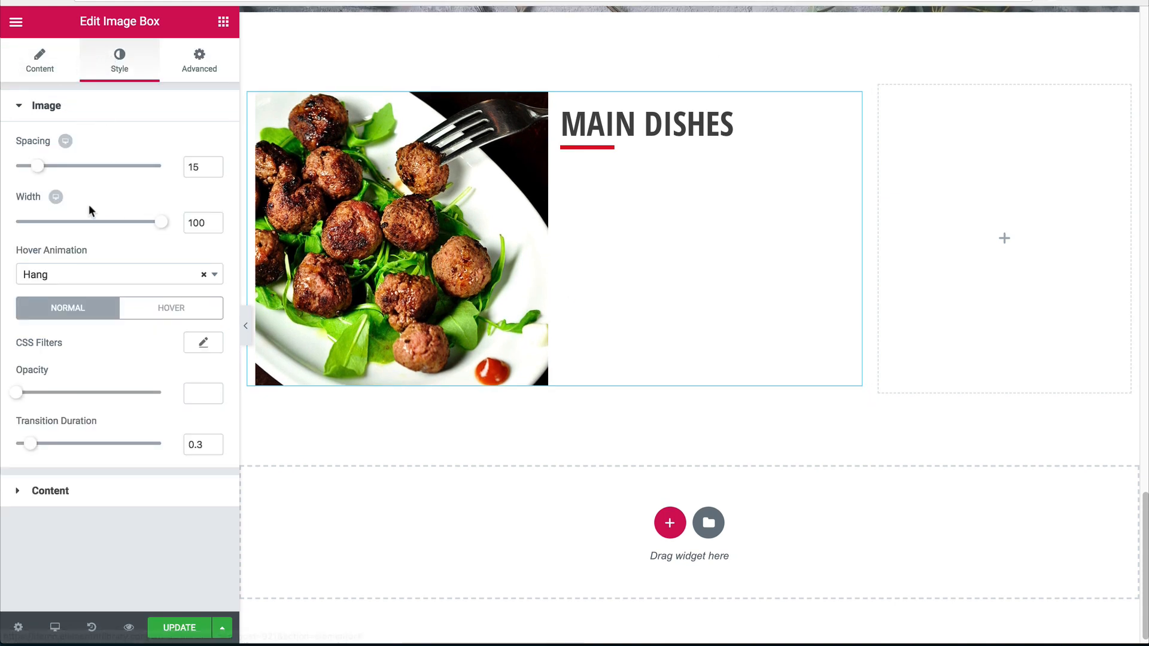
{"action": "left_click", "coordinate": [204, 275]}
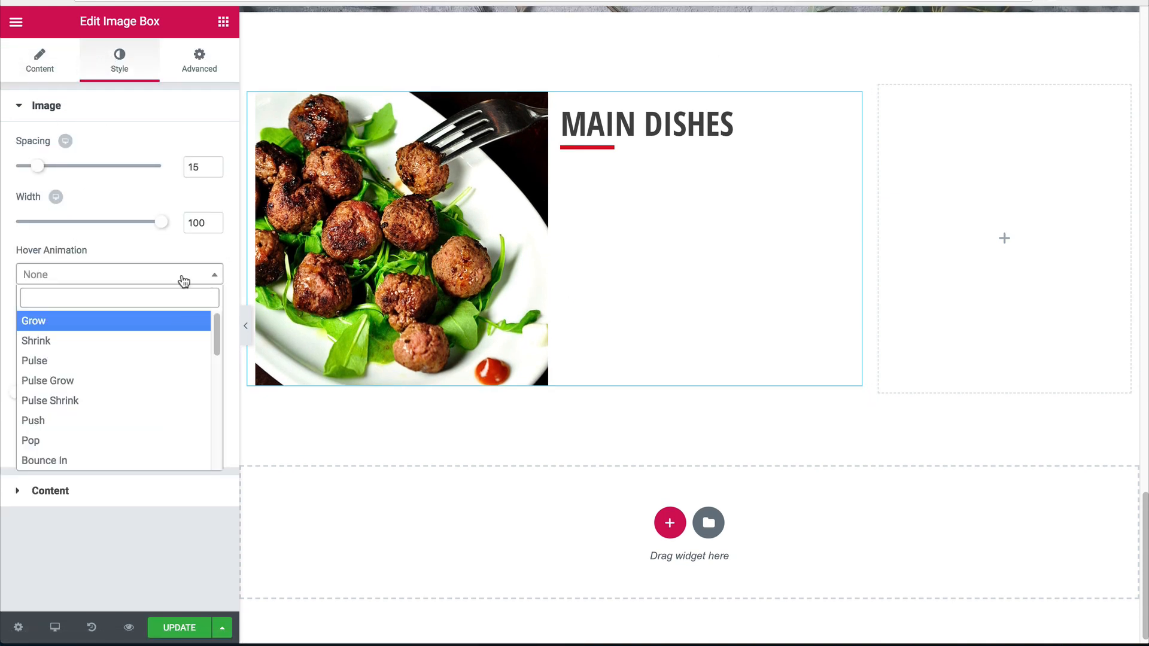
{"action": "left_click", "coordinate": [183, 282]}
{"action": "left_click", "coordinate": [52, 73]}
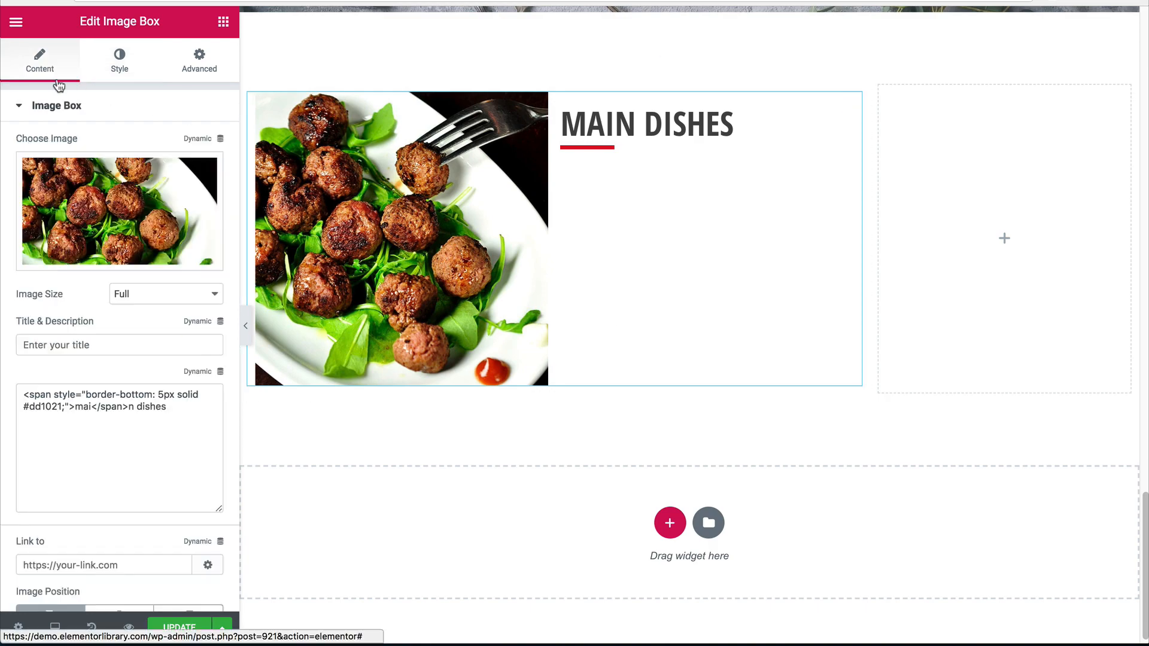
Replace the pasted box's photo with the fig platter from the Media Library.
{"action": "left_click", "coordinate": [124, 200]}
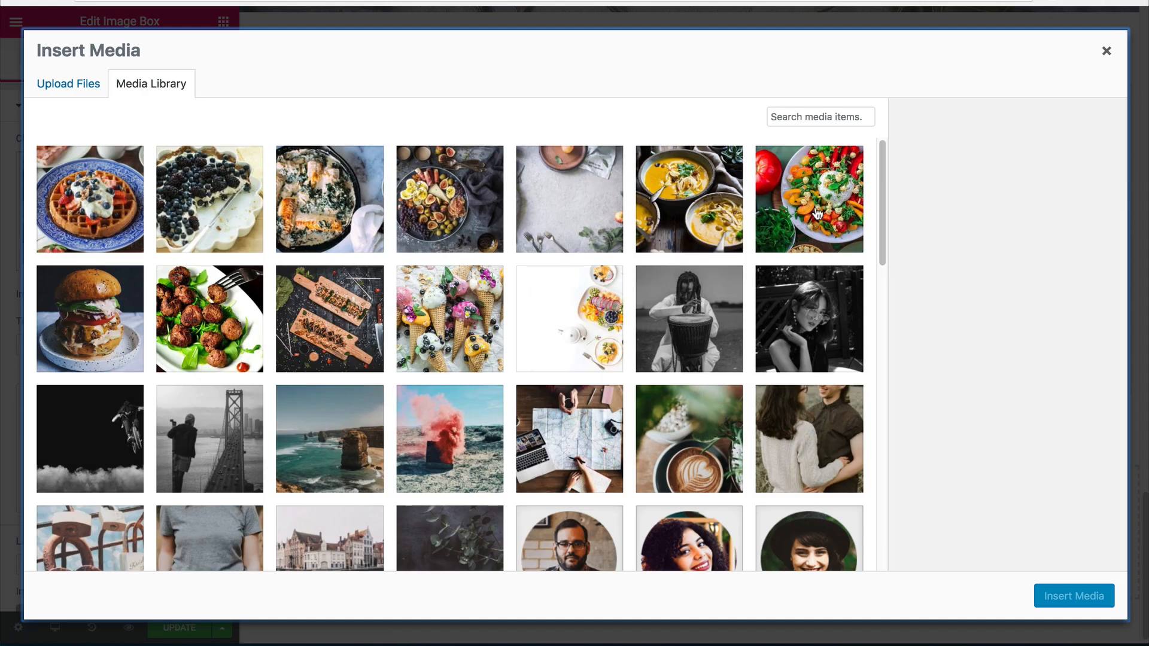
{"action": "left_click", "coordinate": [483, 208]}
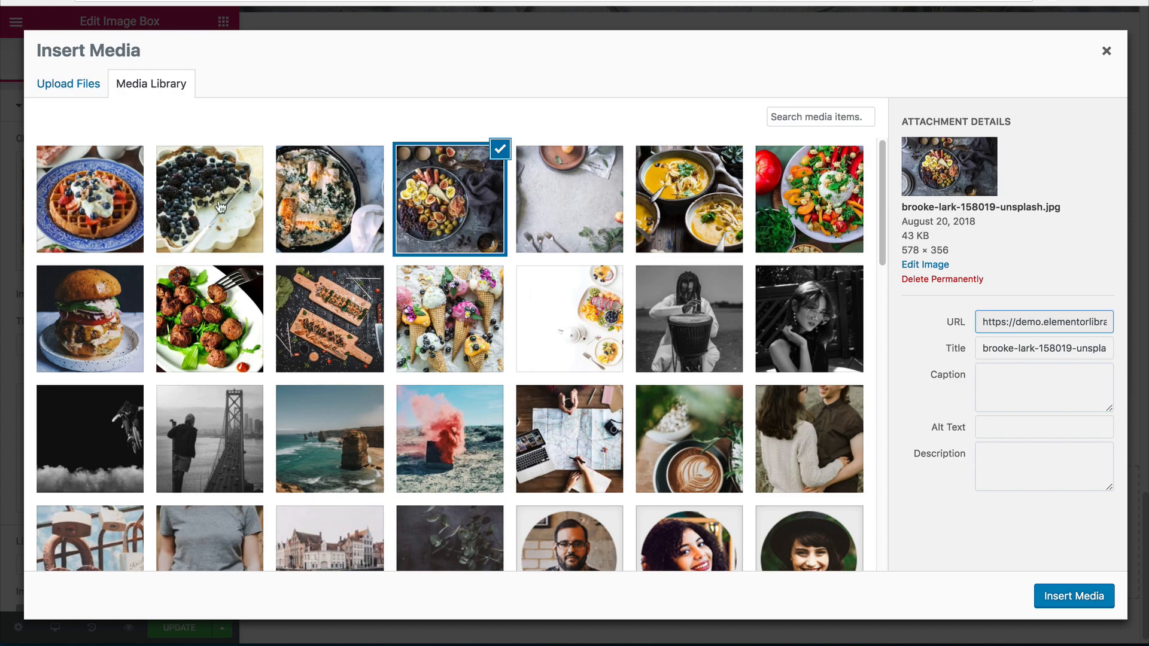
{"action": "left_click", "coordinate": [1046, 597]}
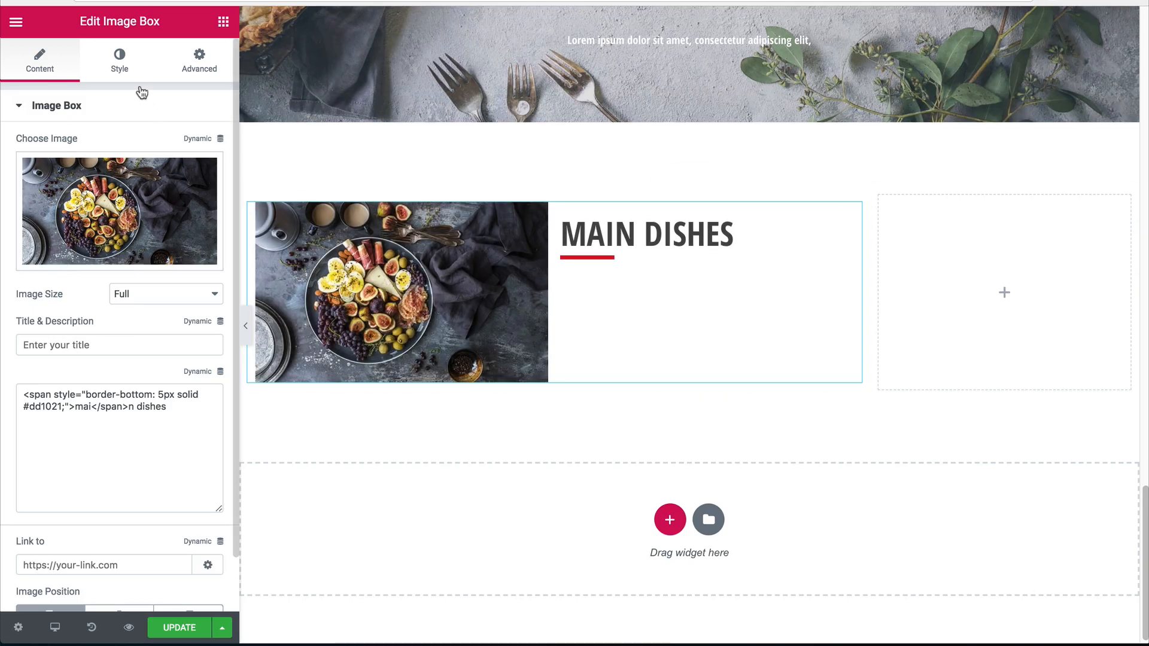
Set the image width to 40 and raise the image spacing to 31.
{"action": "left_click", "coordinate": [122, 63]}
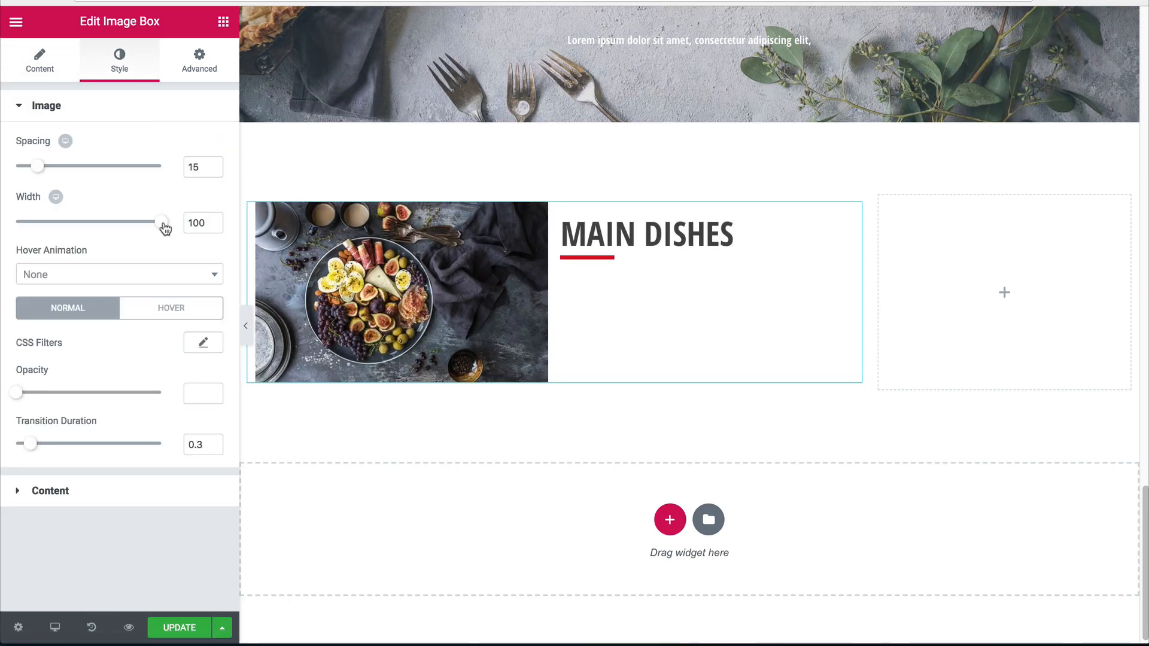
{"action": "left_click_drag", "start_coordinate": [165, 228], "coordinate": [70, 228]}
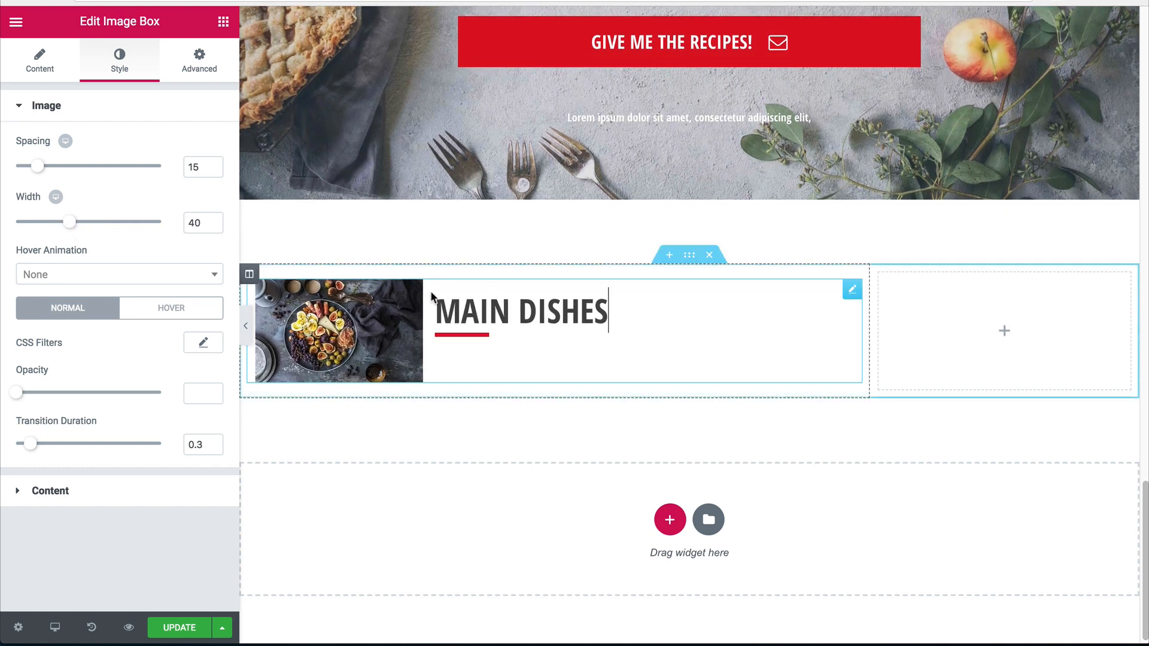
{"action": "left_click", "coordinate": [76, 79]}
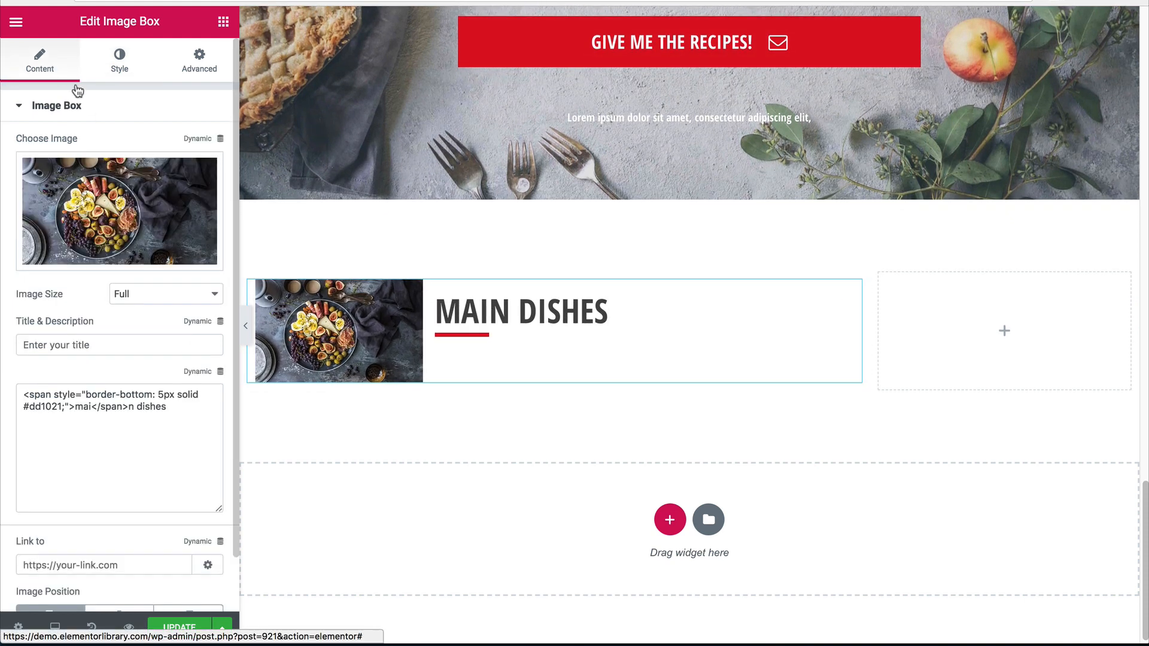
{"action": "left_click", "coordinate": [120, 76]}
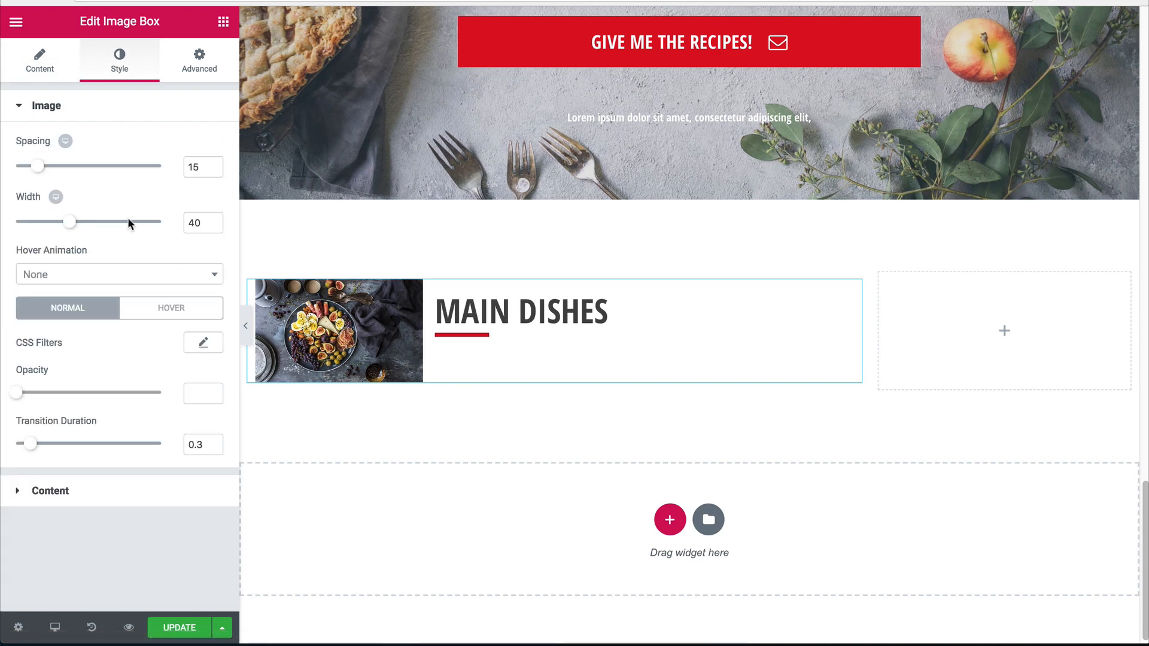
{"action": "left_click_drag", "start_coordinate": [36, 169], "coordinate": [61, 172]}
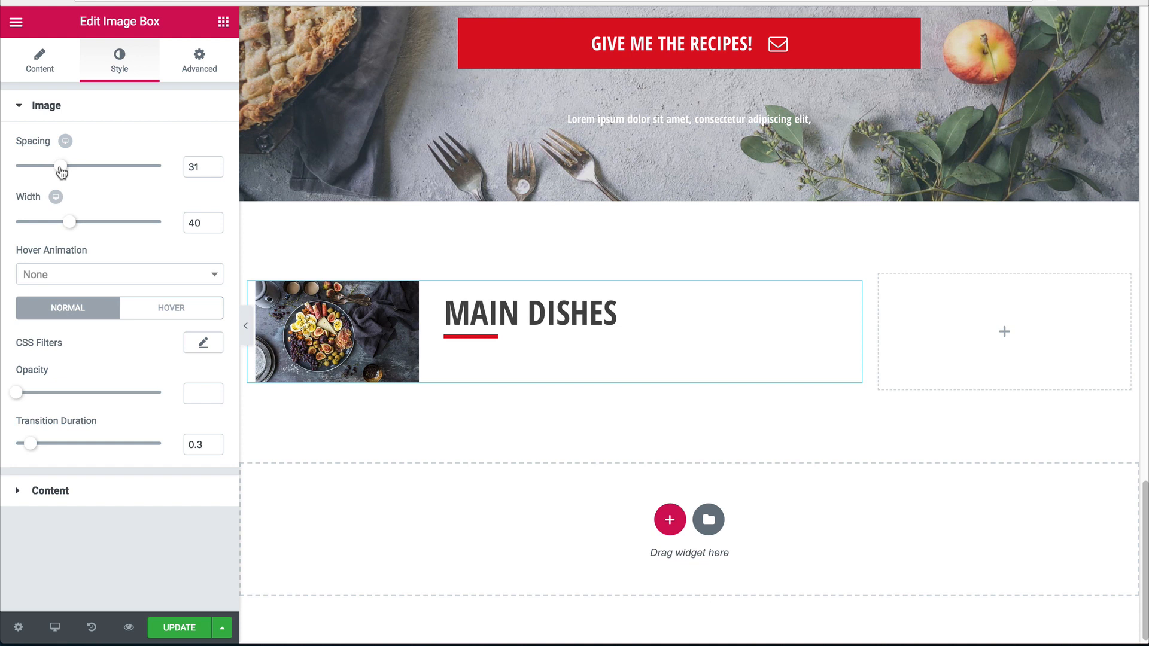
Select parts of the description text and focus the empty title field.
{"action": "left_click", "coordinate": [39, 63]}
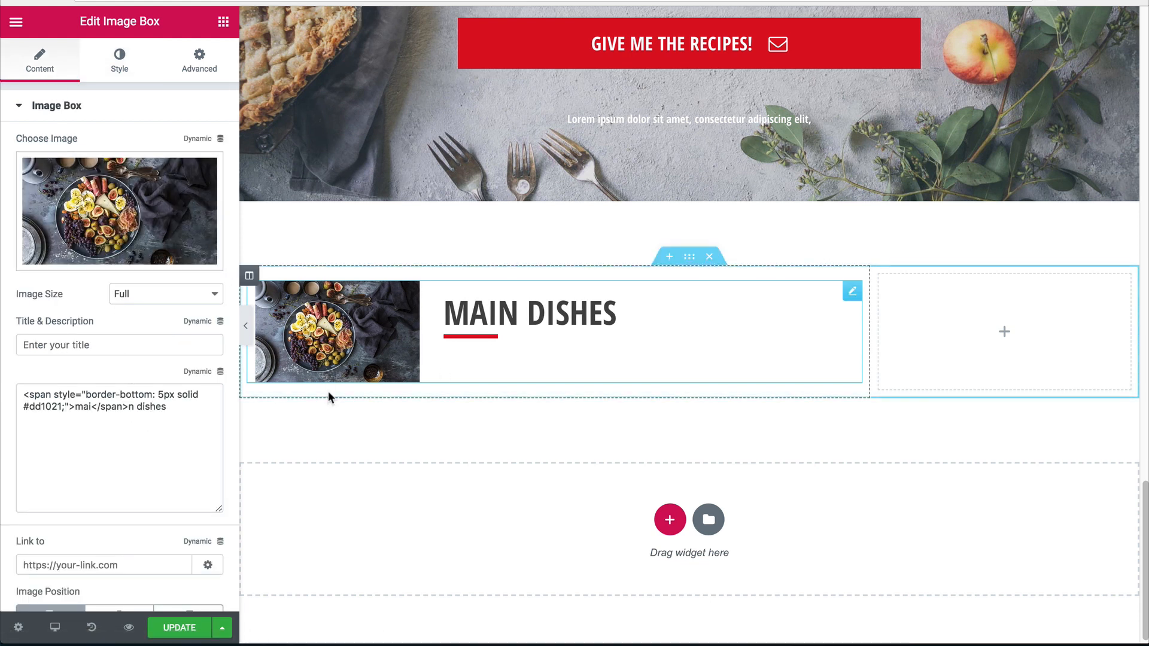
{"action": "left_click_drag", "start_coordinate": [199, 435], "coordinate": [6, 366]}
{"action": "left_click", "coordinate": [124, 427]}
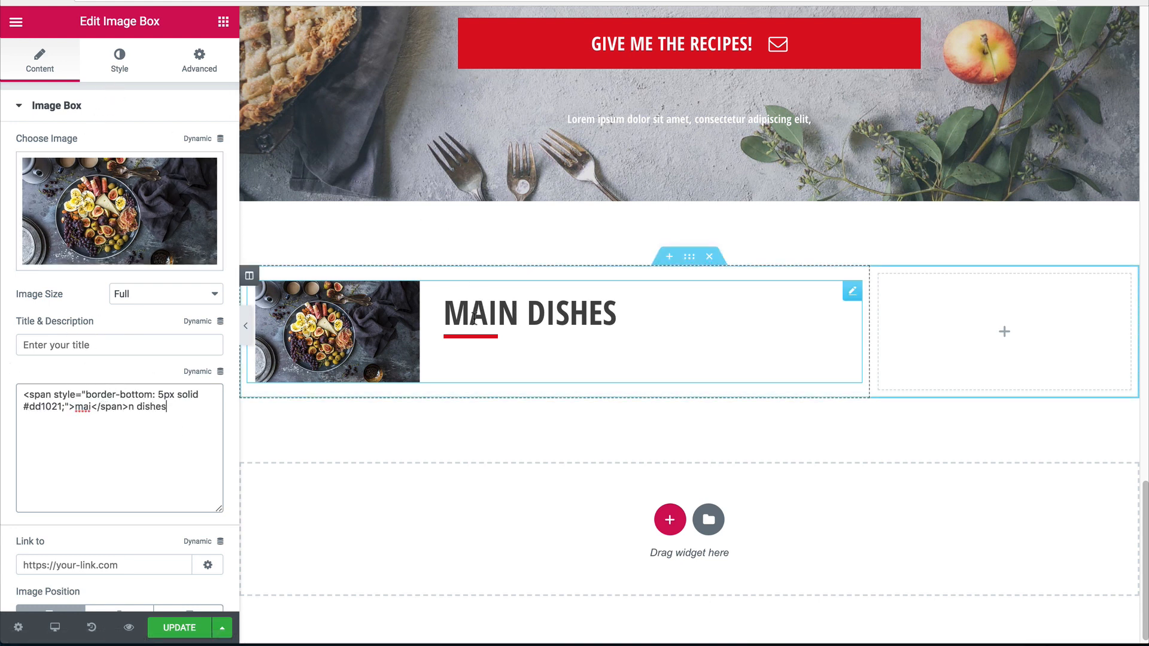
{"action": "left_click", "coordinate": [29, 340]}
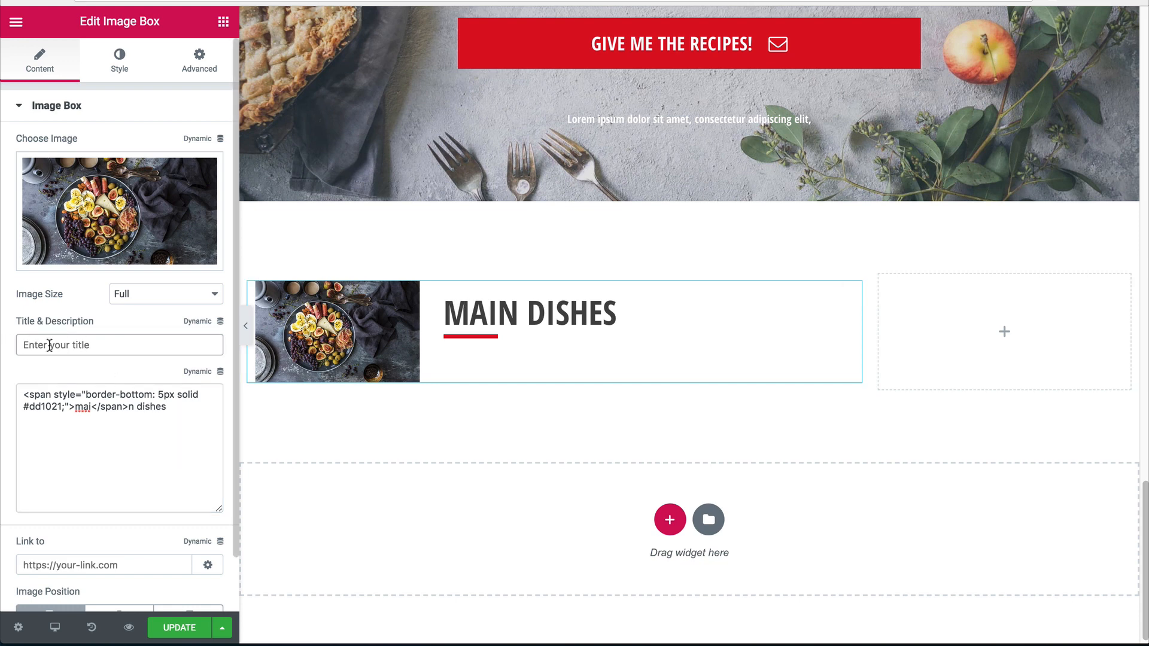
{"action": "left_click_drag", "start_coordinate": [167, 407], "coordinate": [130, 404]}
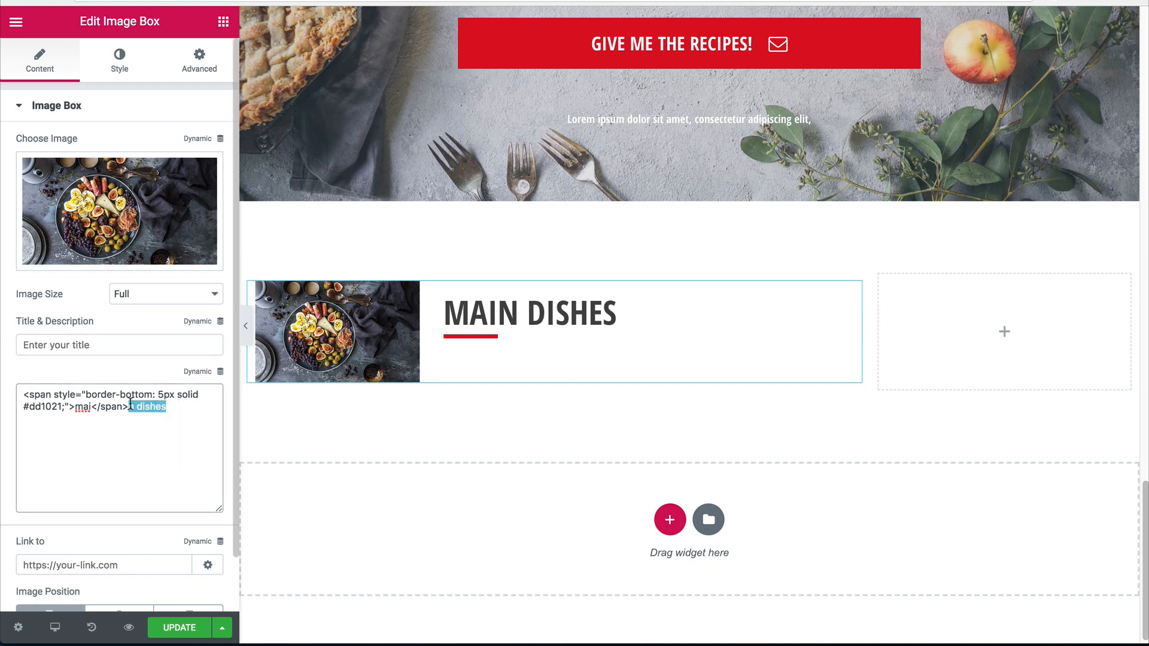
Enter 'Deviled eggs' as the image box title, correcting the initial misspelling.
{"action": "left_click", "coordinate": [114, 348]}
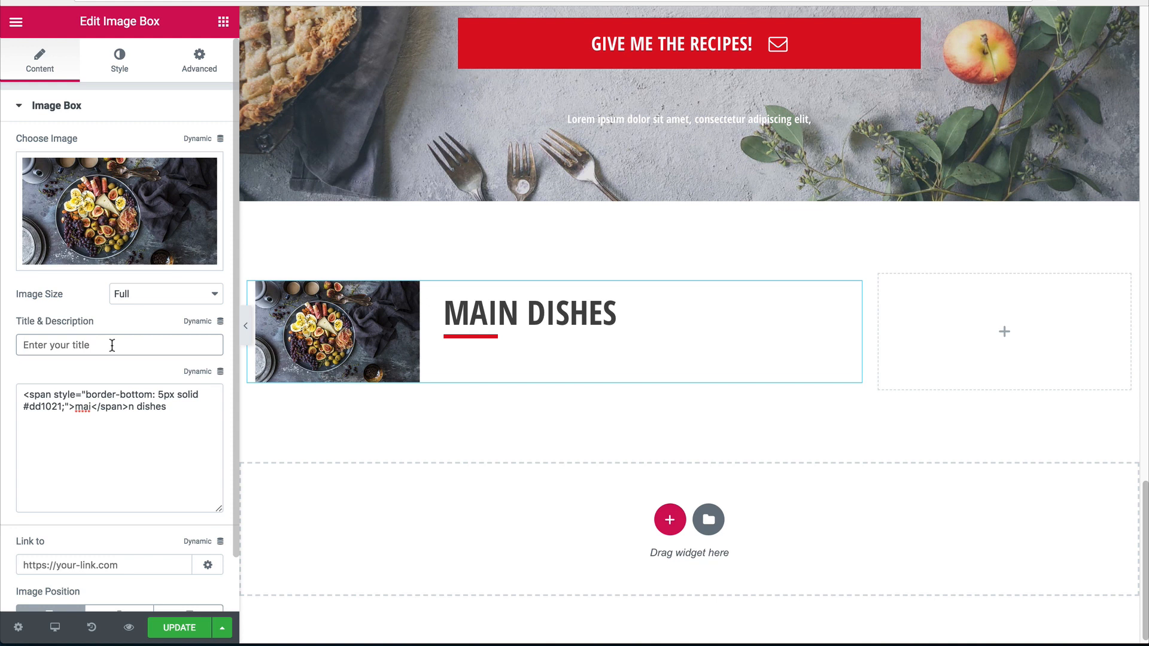
{"action": "type", "text": "Devlied"}
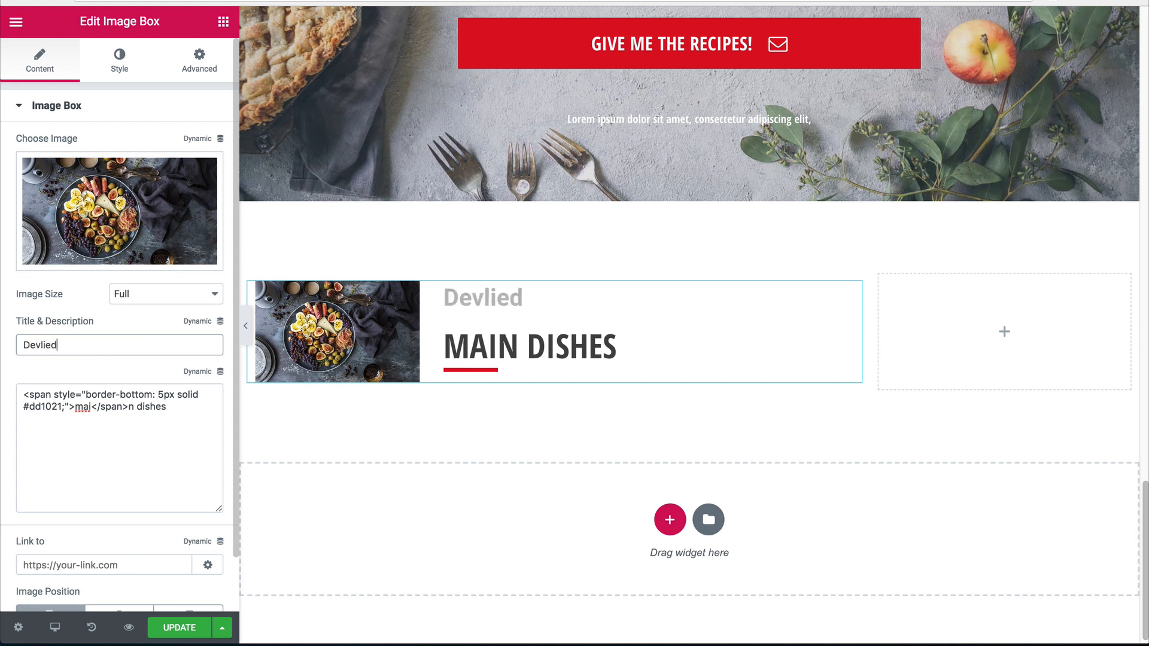
{"action": "key", "text": "ctrl+a"}
{"action": "type", "text": "Deviled eggs"}
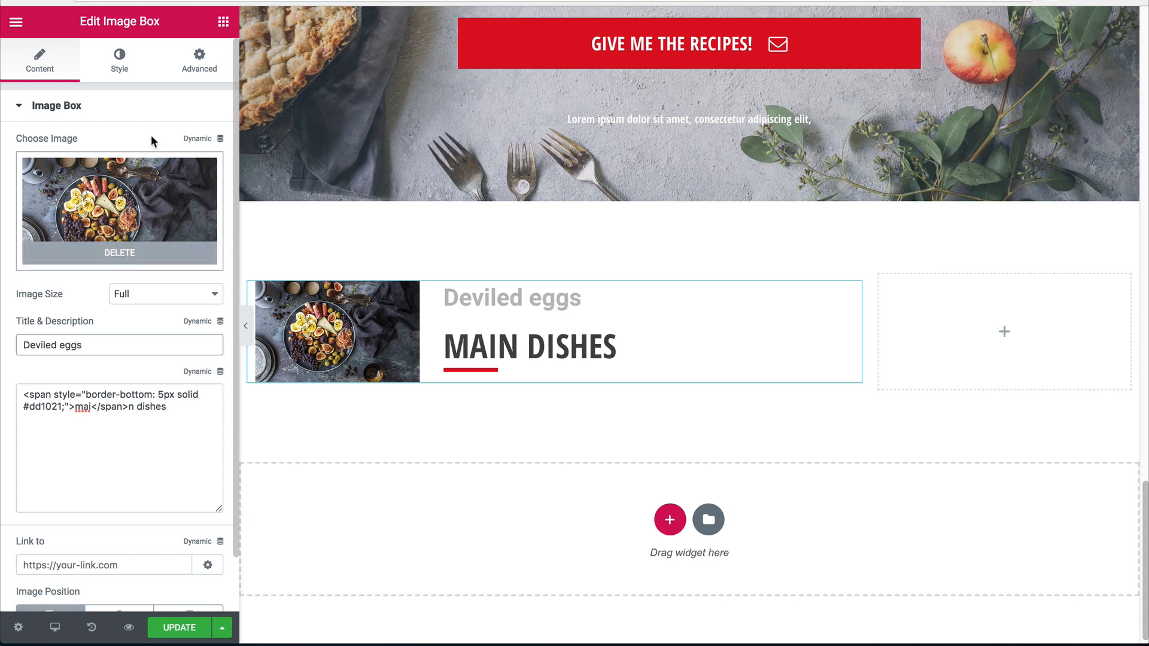
{"action": "left_click", "coordinate": [99, 67]}
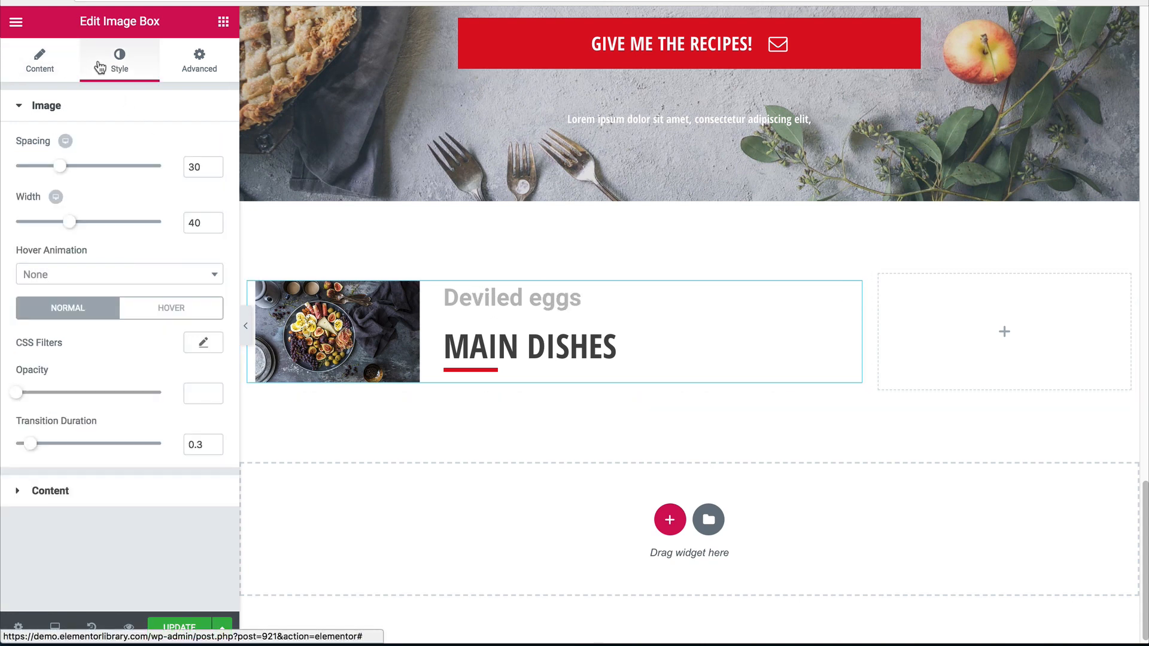
Copy the description's dark grey #474747 into the title colour.
{"action": "left_click", "coordinate": [84, 487]}
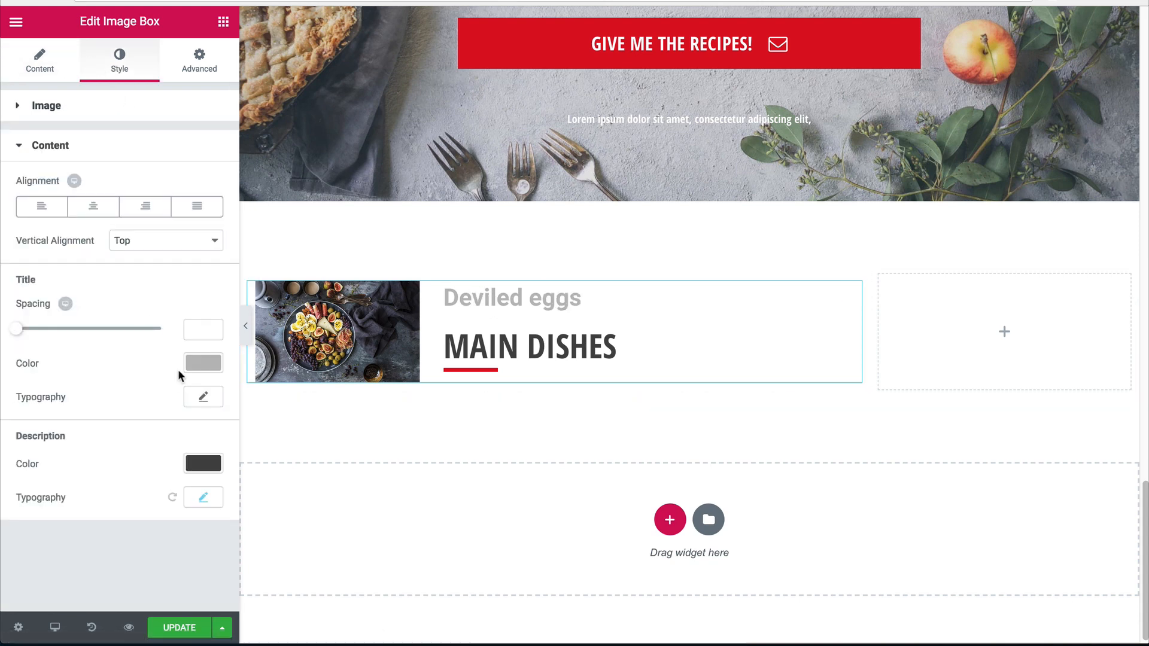
{"action": "left_click", "coordinate": [203, 463]}
{"action": "left_click", "coordinate": [66, 463]}
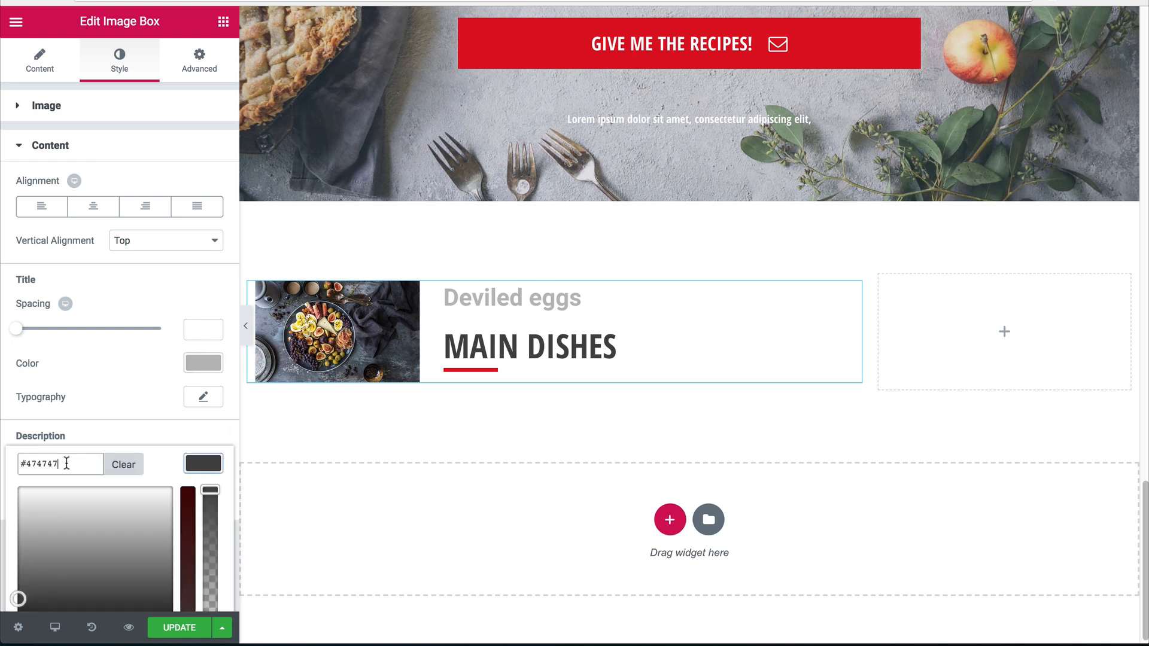
{"action": "key", "text": "ctrl+a"}
{"action": "key", "text": "ctrl+c"}
{"action": "left_click", "coordinate": [202, 363]}
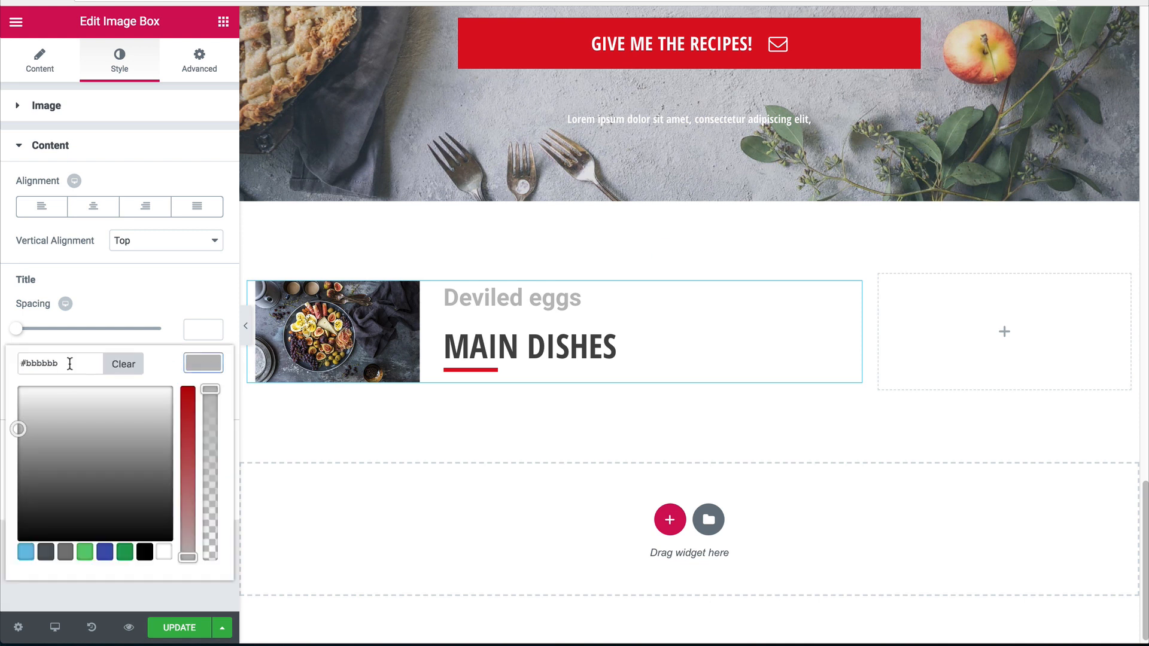
{"action": "key", "text": "ctrl+a"}
{"action": "key", "text": "ctrl+v"}
{"action": "left_click", "coordinate": [245, 407]}
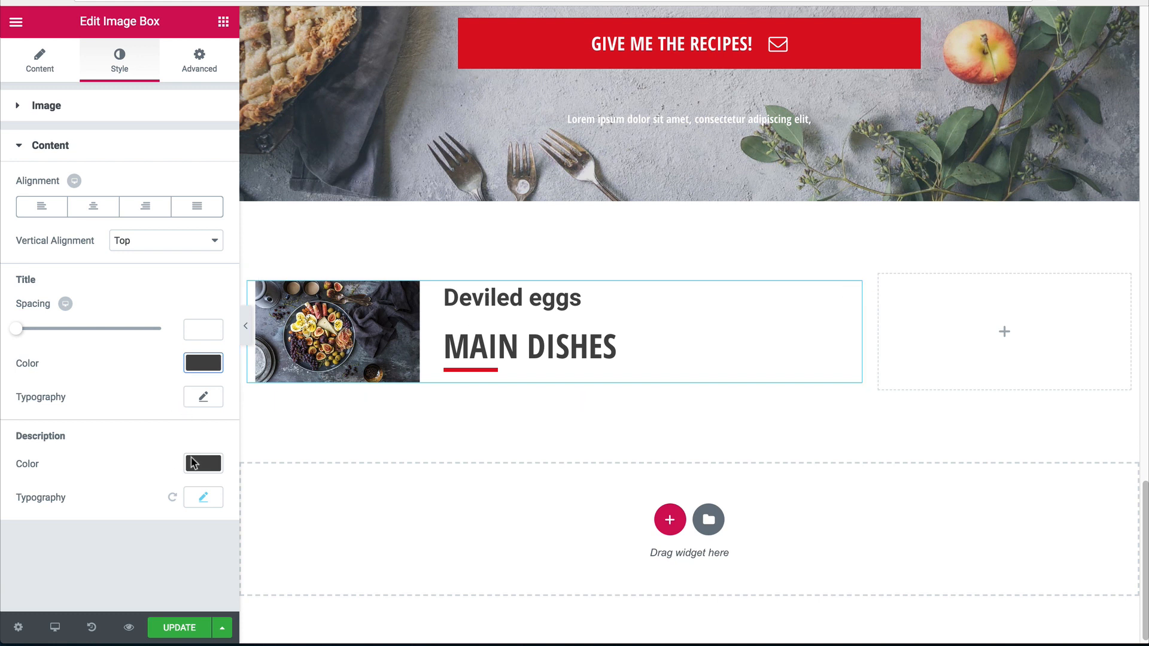
Set the title font family to Open Sans Condensed.
{"action": "left_click", "coordinate": [196, 498]}
{"action": "scroll", "coordinate": [161, 479], "scroll_direction": "down", "scroll_amount": 2}
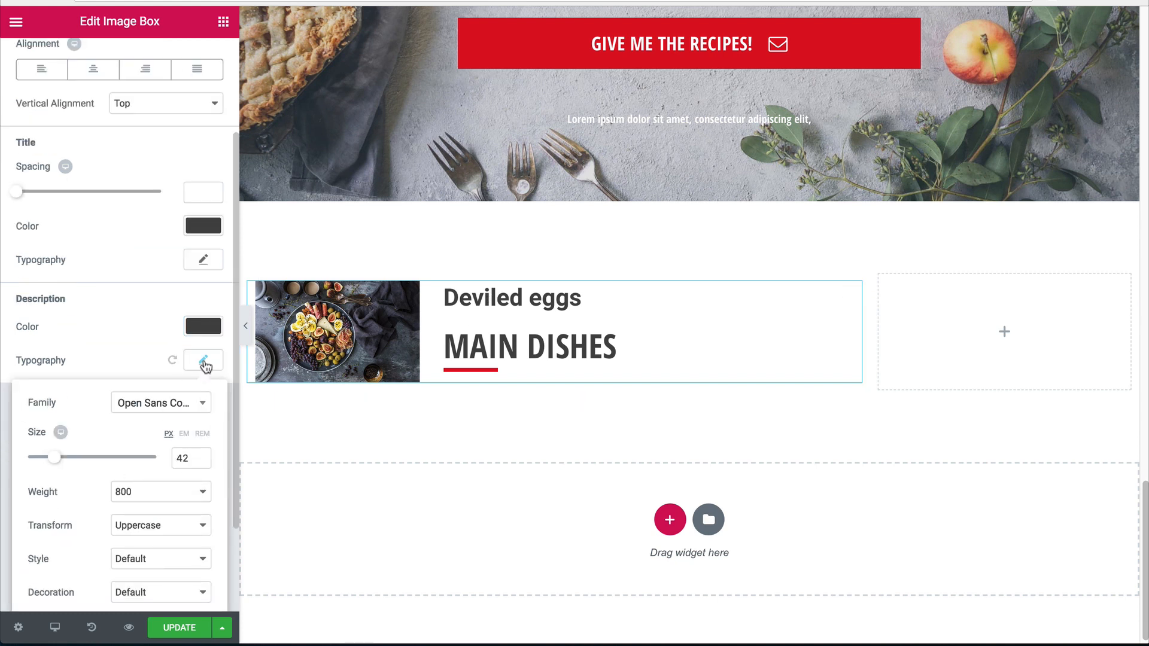
{"action": "scroll", "coordinate": [148, 509], "scroll_direction": "down", "scroll_amount": 3}
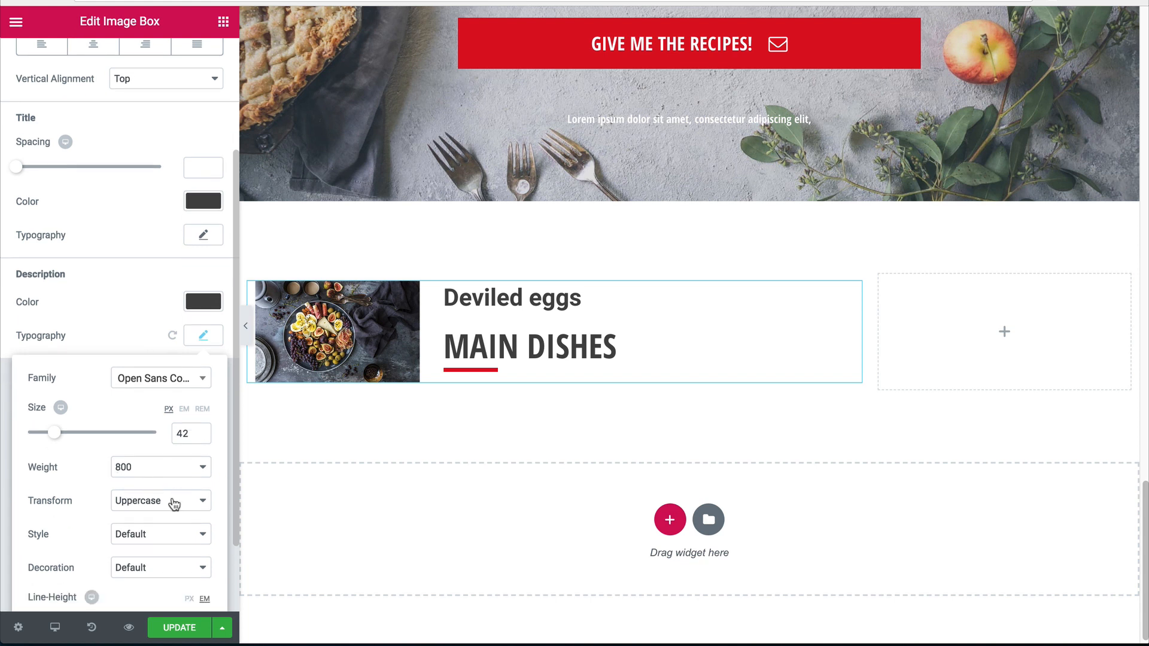
{"action": "left_click", "coordinate": [197, 245]}
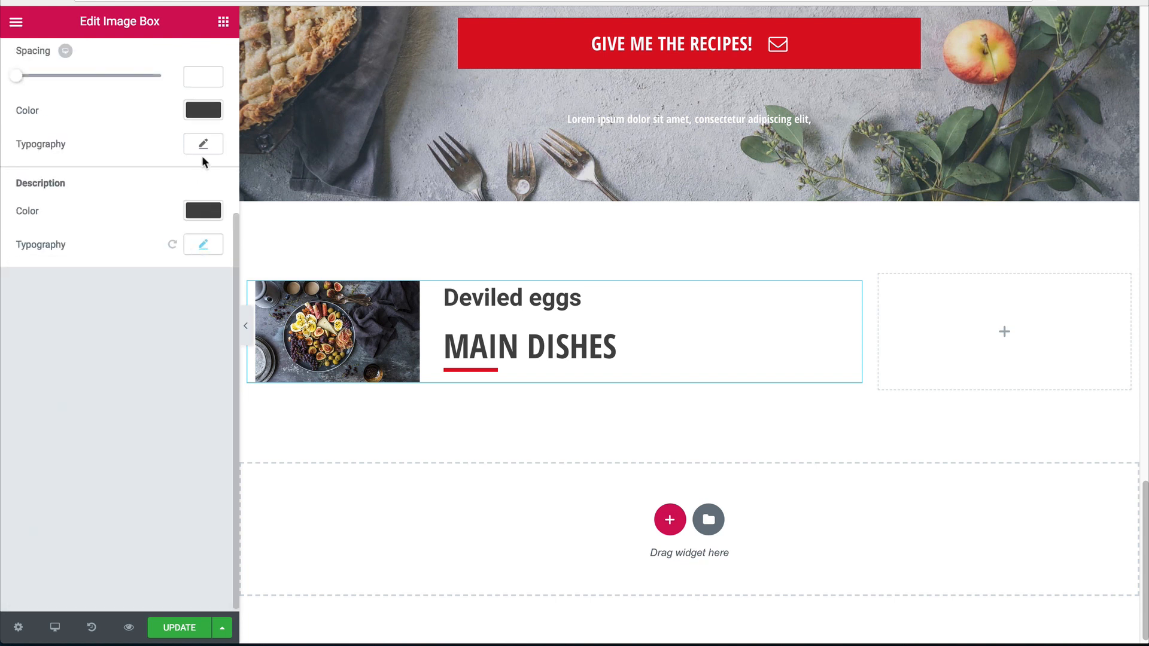
{"action": "left_click", "coordinate": [202, 144]}
{"action": "scroll", "coordinate": [146, 191], "scroll_direction": "up", "scroll_amount": 4}
{"action": "left_click", "coordinate": [169, 447]}
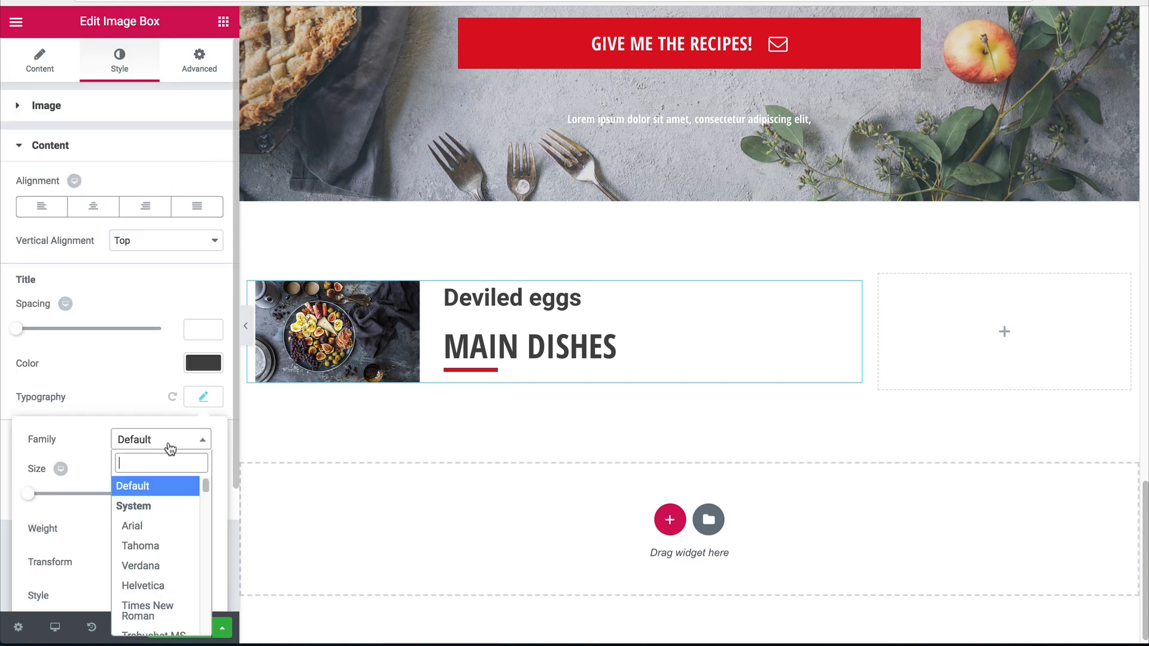
{"action": "type", "text": "open"}
{"action": "left_click", "coordinate": [147, 530]}
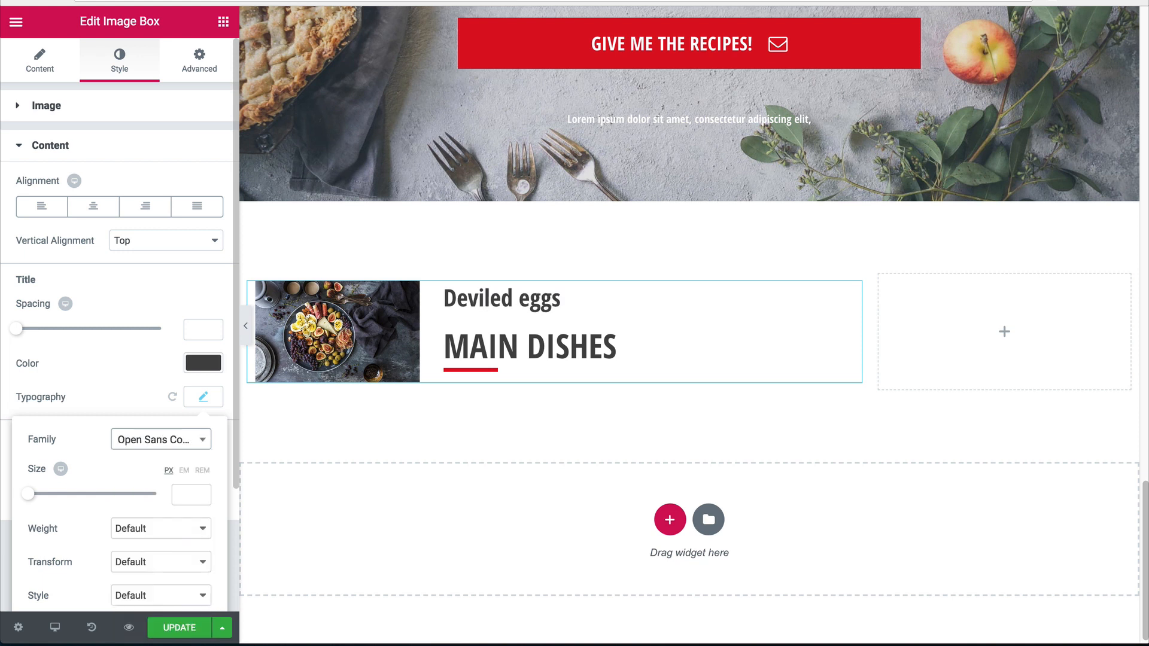
Make the title weight 800, uppercase, and size 32 px.
{"action": "left_click", "coordinate": [195, 497]}
{"action": "type", "text": "40"}
{"action": "left_click", "coordinate": [143, 530]}
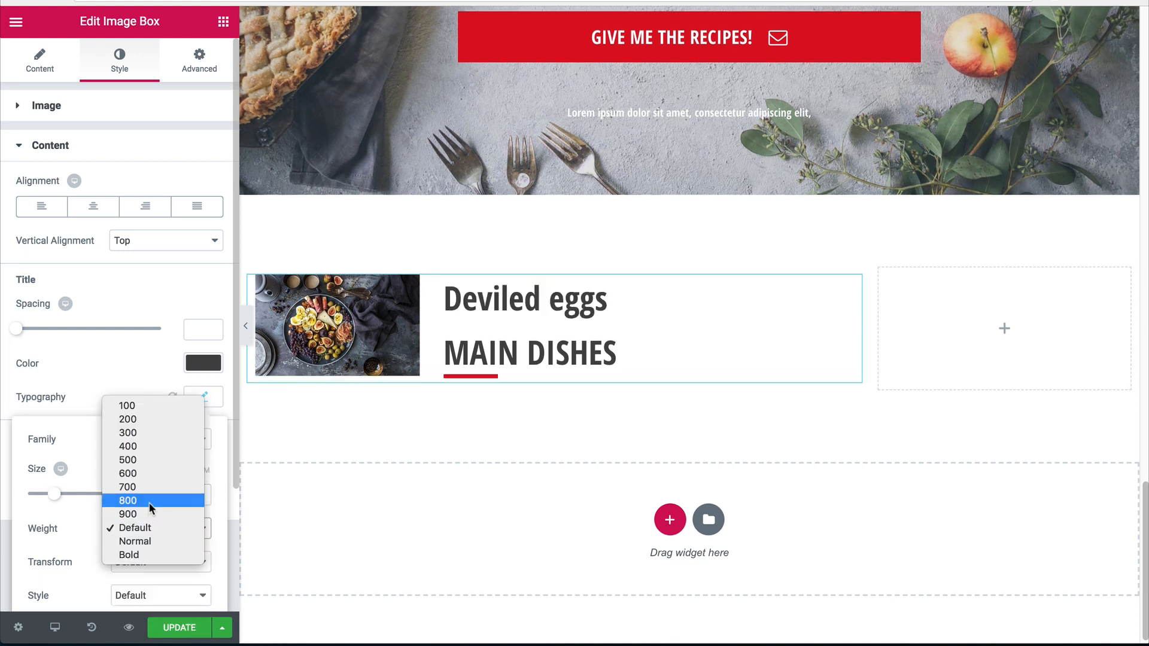
{"action": "left_click", "coordinate": [149, 500]}
{"action": "scroll", "coordinate": [141, 548], "scroll_direction": "down", "scroll_amount": 1}
{"action": "left_click", "coordinate": [141, 547]}
{"action": "left_click", "coordinate": [139, 556]}
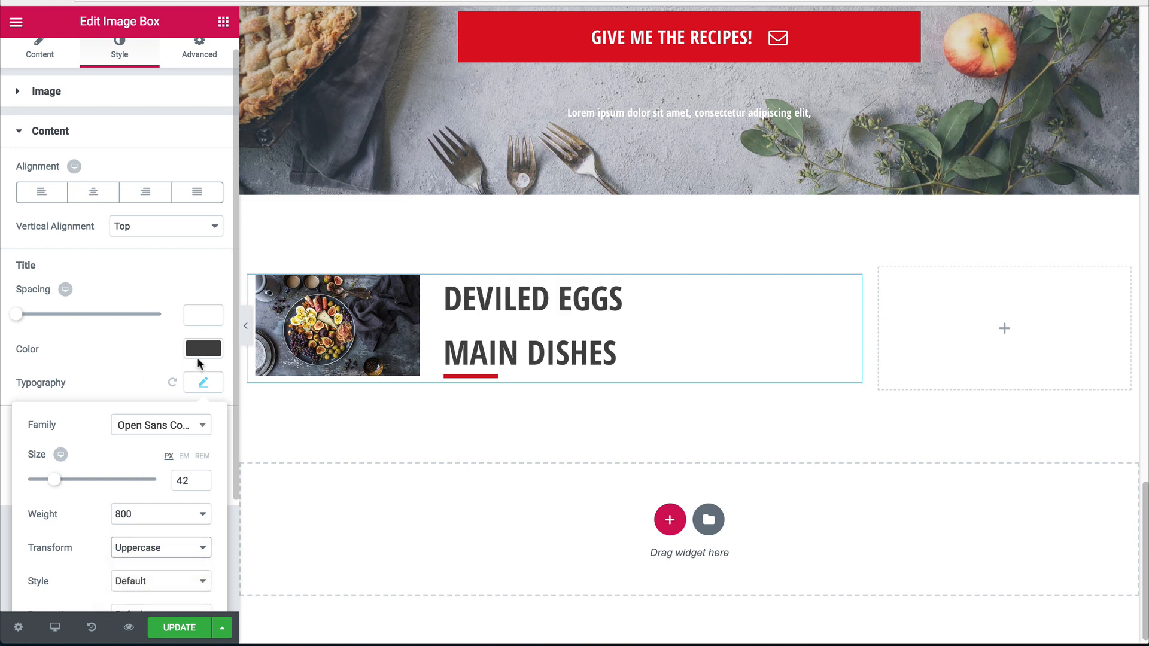
{"action": "double_click", "coordinate": [181, 480]}
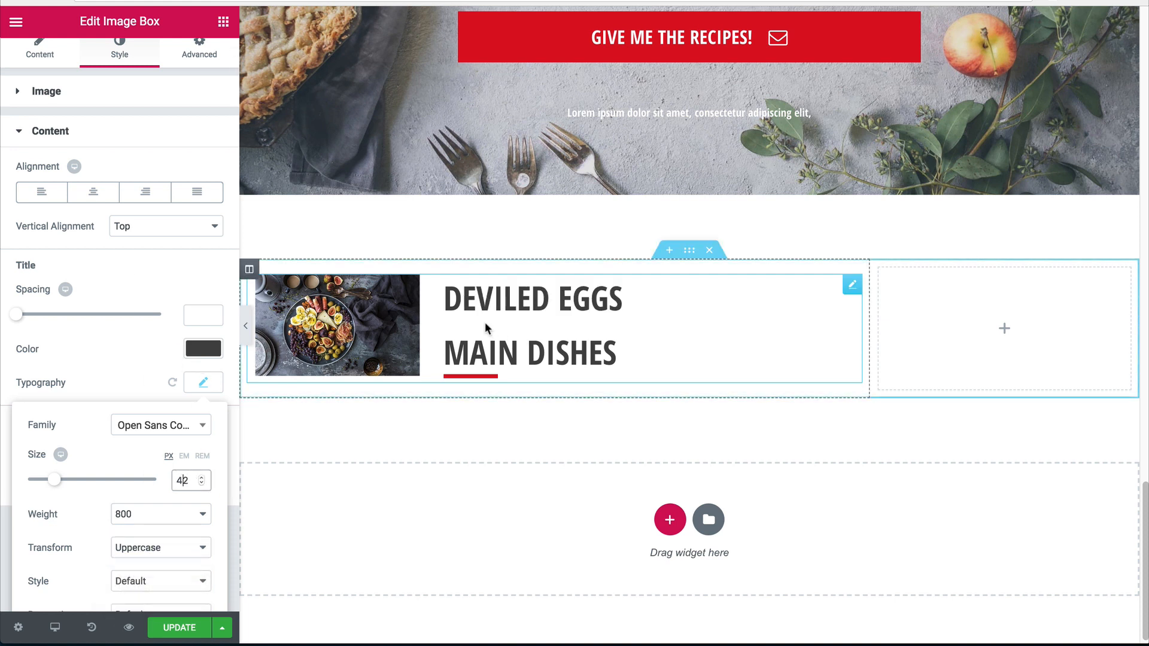
{"action": "type", "text": "38"}
{"action": "key", "text": "Down"}
{"action": "key", "text": "Down"}
{"action": "key", "text": "Down"}
{"action": "key", "text": "Down"}
{"action": "key", "text": "Down"}
{"action": "key", "text": "Down"}
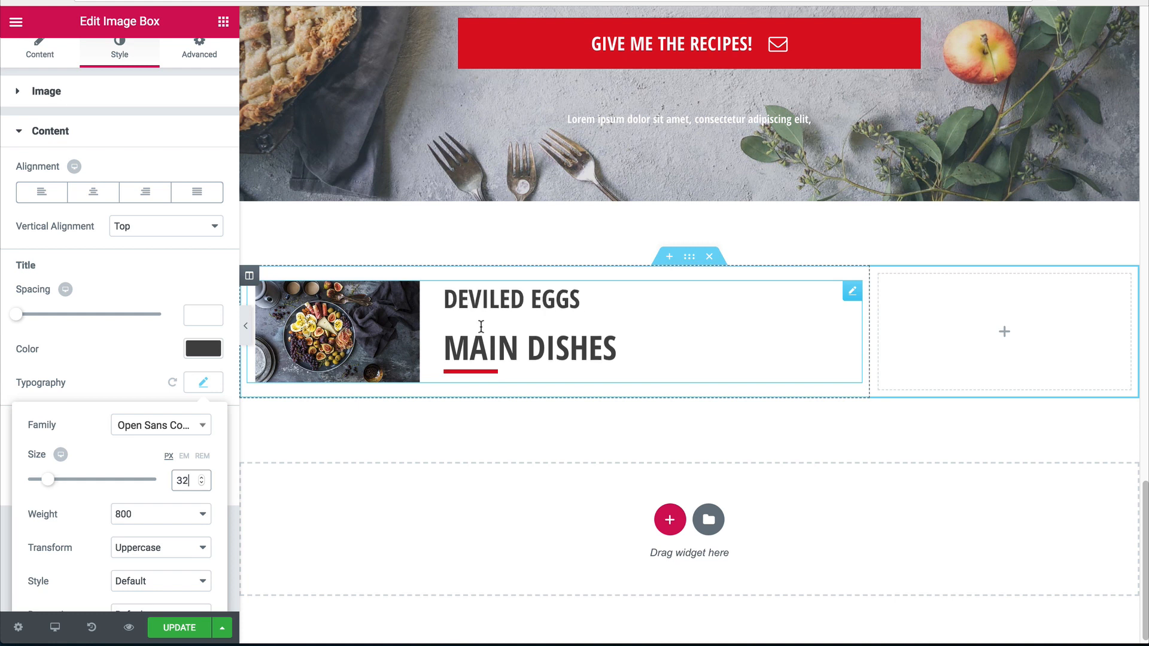
{"action": "left_click", "coordinate": [204, 383]}
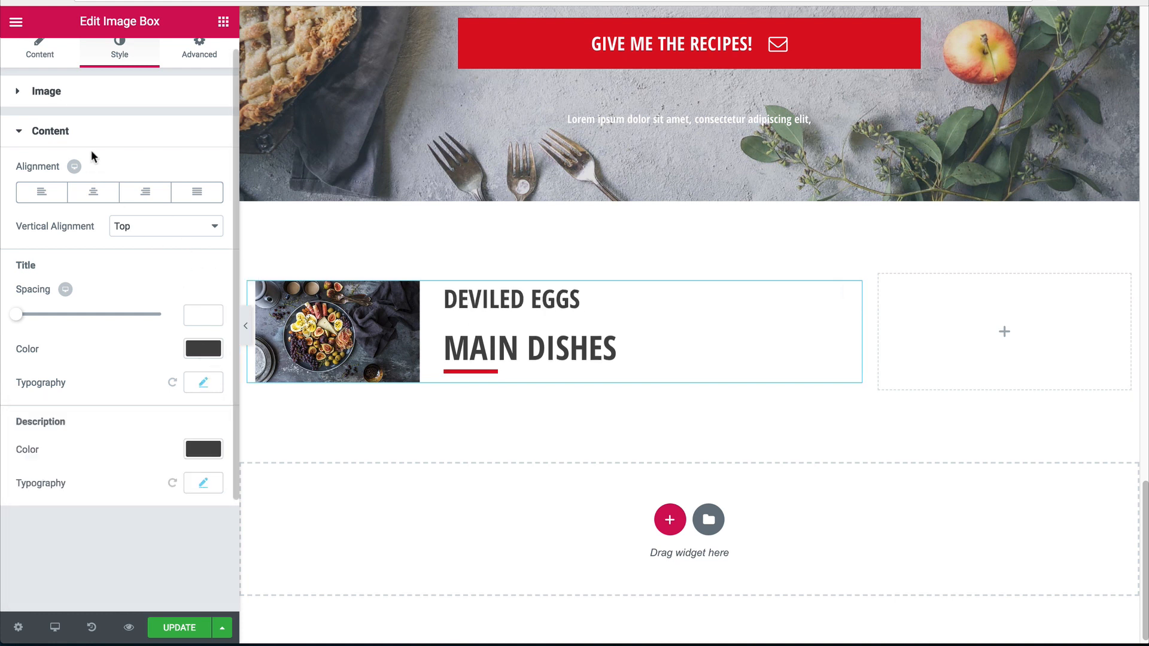
{"action": "left_click", "coordinate": [47, 54]}
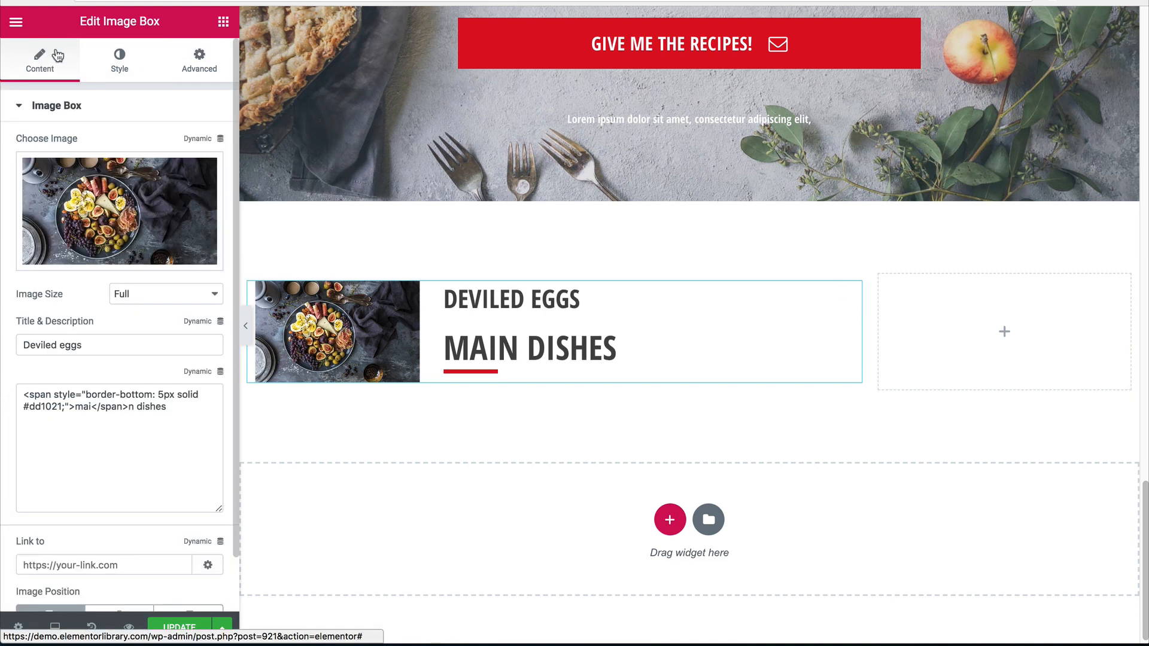
Replace the description with 'deviled eggs, olives, berries, black olives, passion fruit'.
{"action": "left_click_drag", "start_coordinate": [155, 415], "coordinate": [2, 353]}
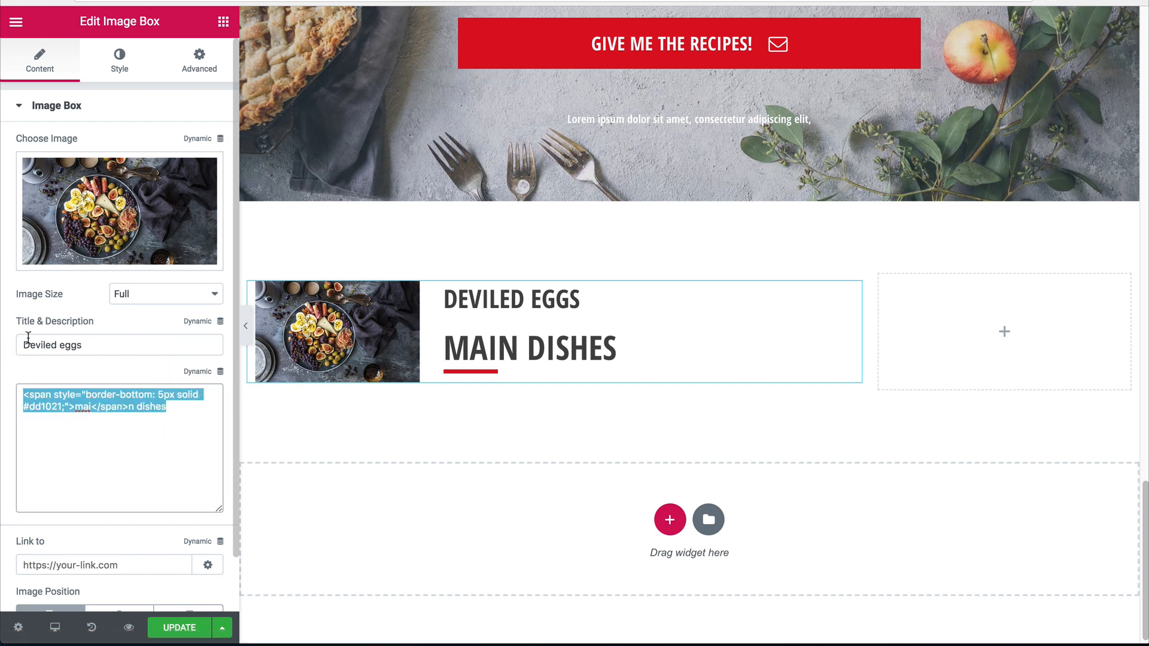
{"action": "key", "text": "BackSpace"}
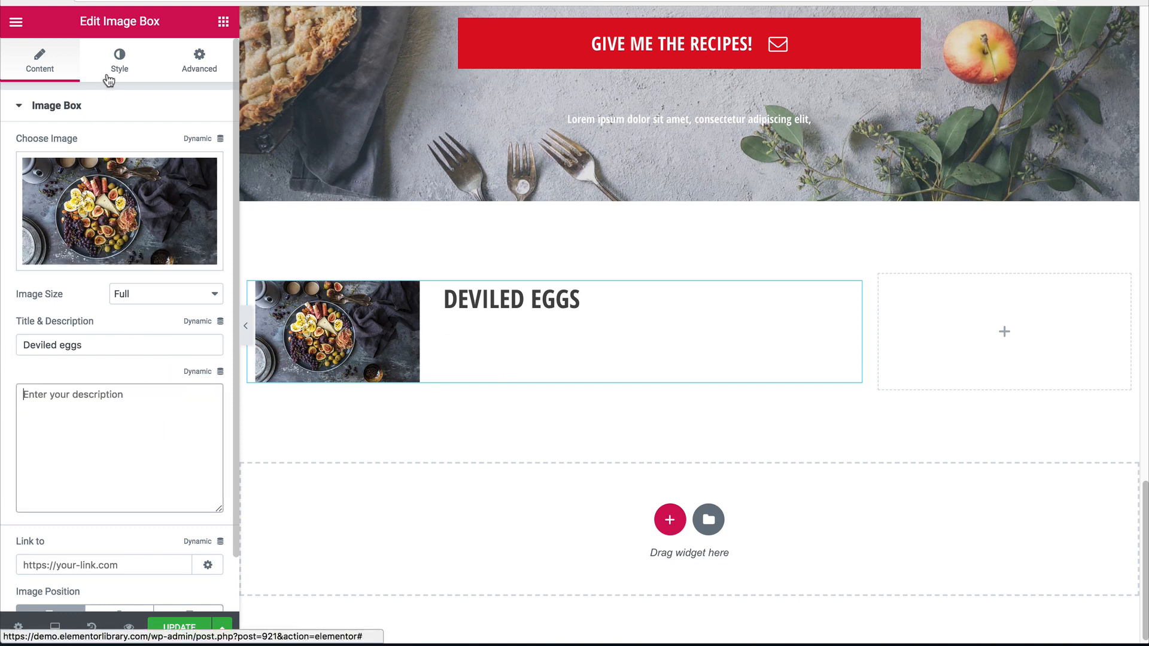
{"action": "type", "text": "deviled "}
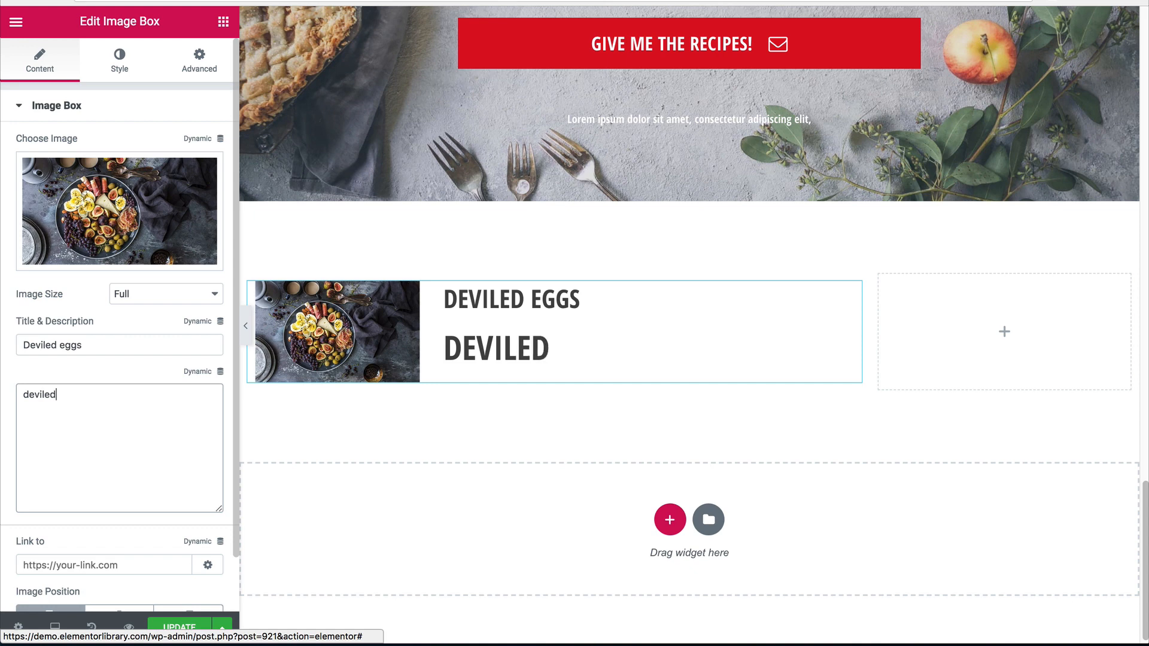
{"action": "type", "text": "eggs"}
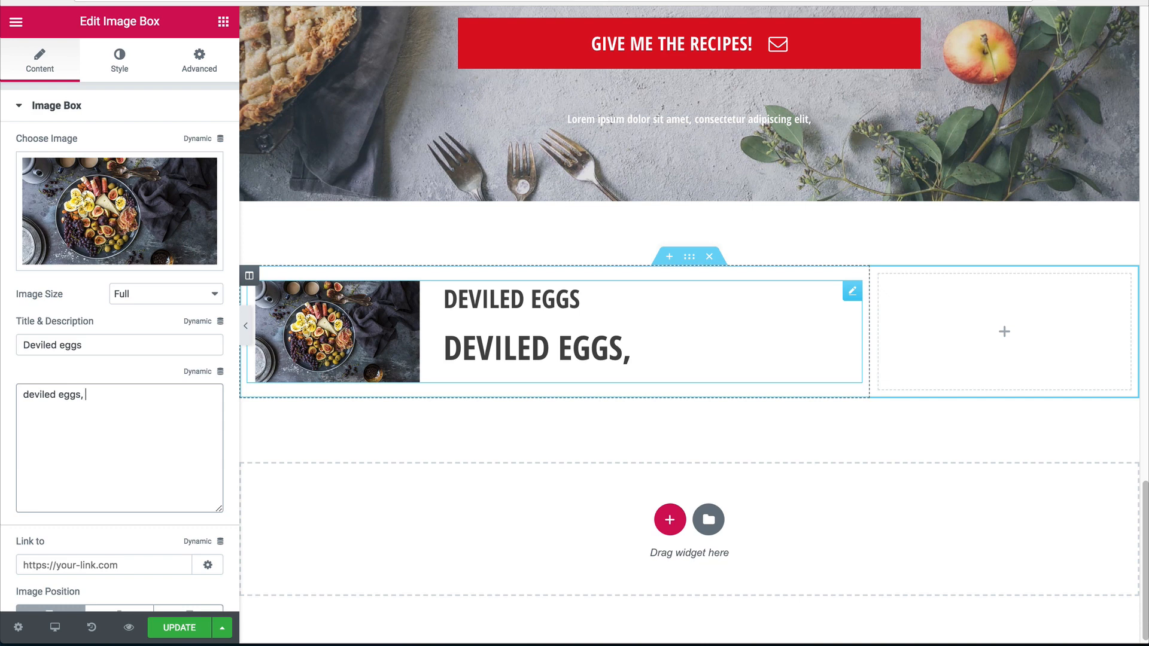
{"action": "type", "text": ", olie"}
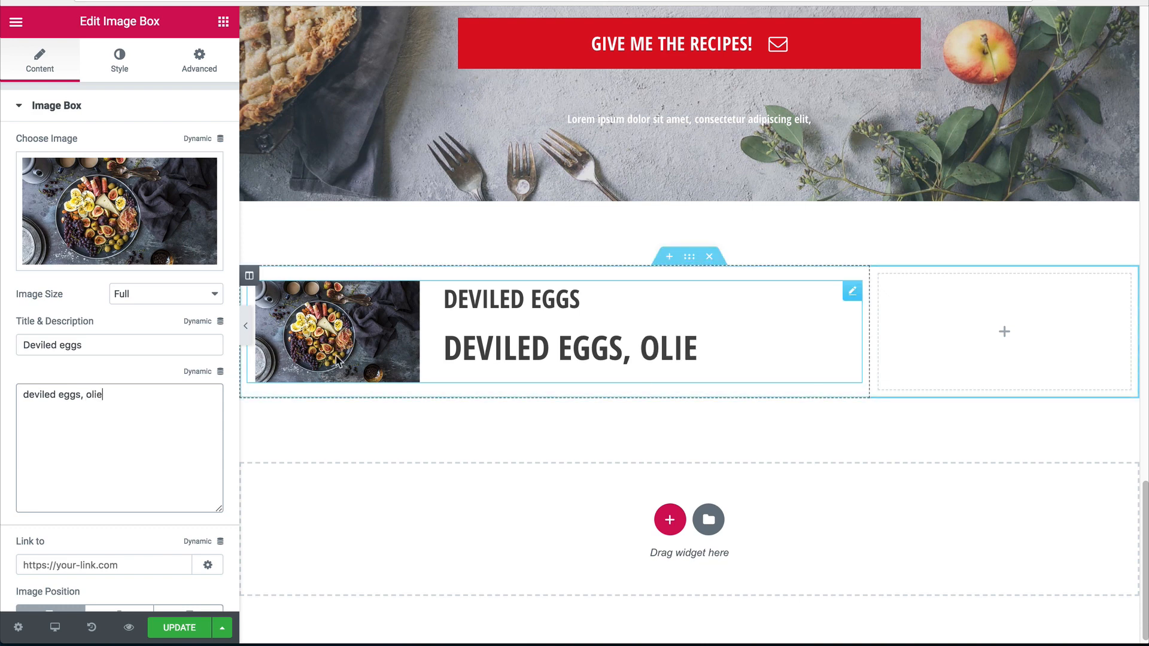
{"action": "key", "text": "BackSpace"}
{"action": "type", "text": "ves"}
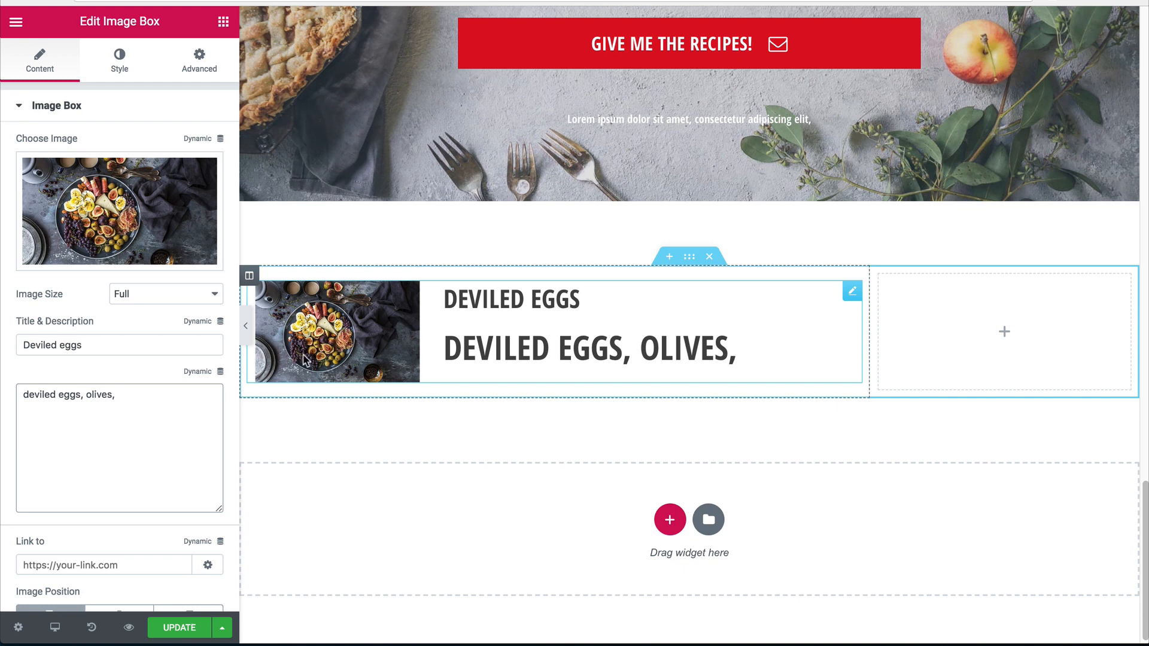
{"action": "type", "text": ", berries"}
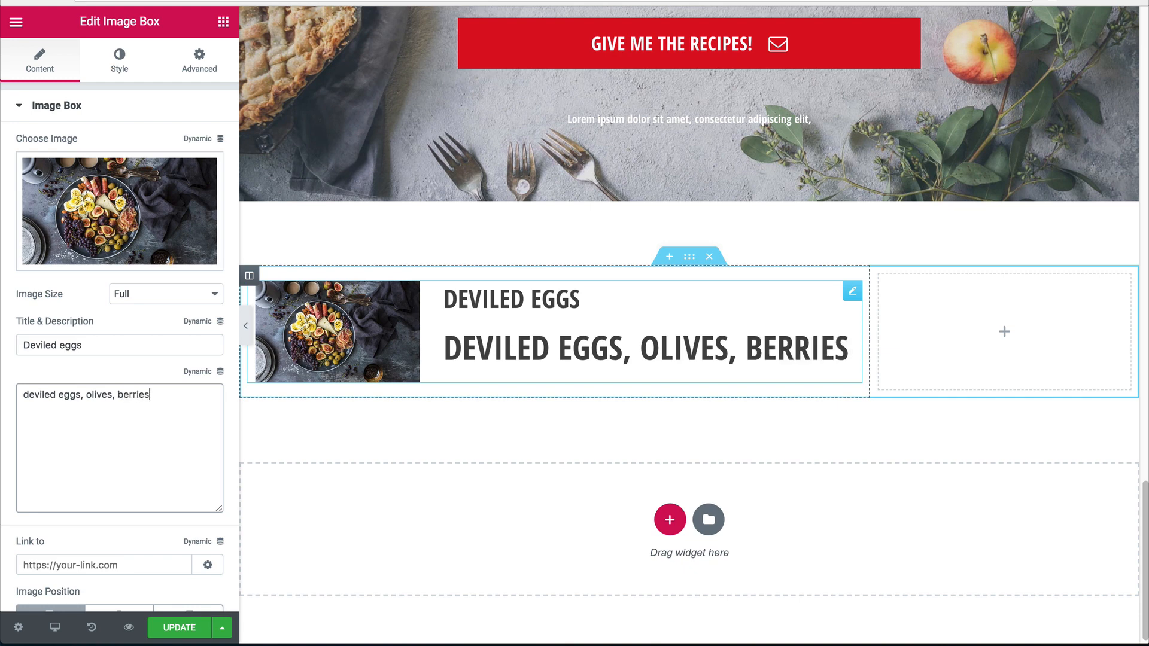
{"action": "type", "text": ", black olives, "}
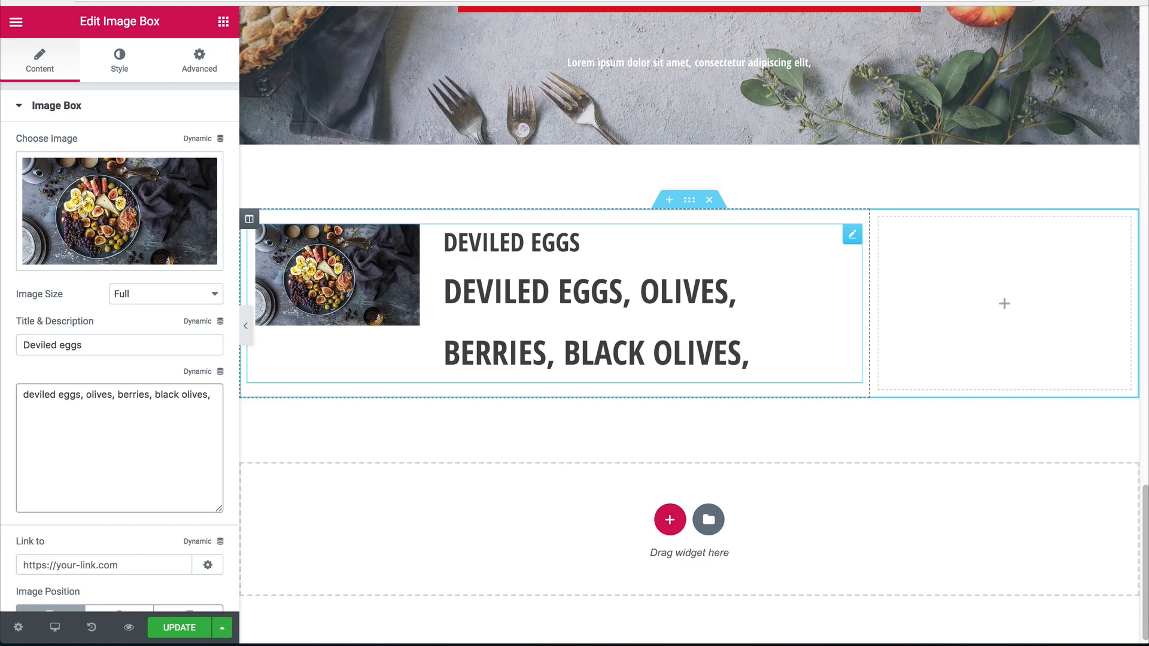
{"action": "type", "text": "passion fruit"}
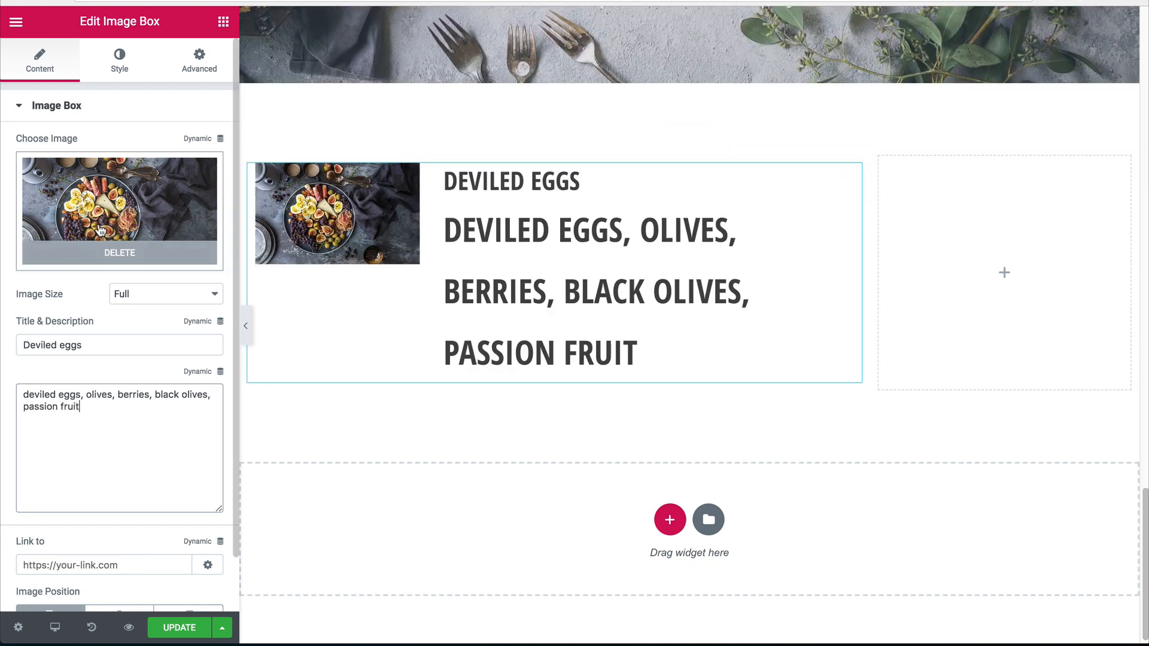
{"action": "left_click", "coordinate": [91, 75]}
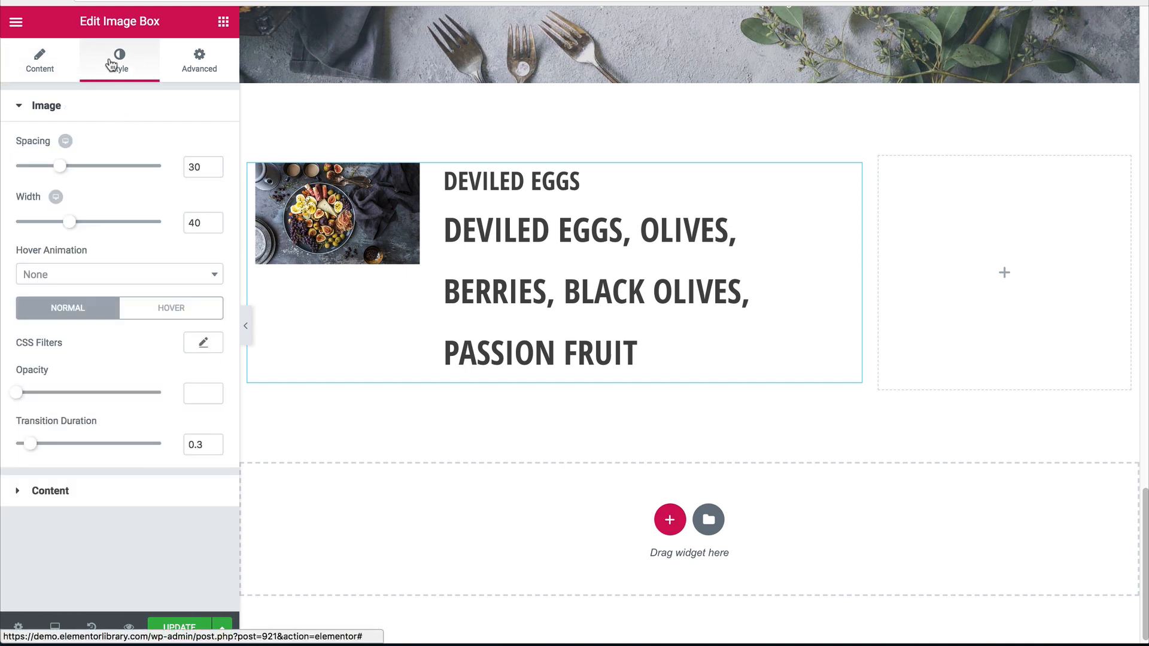
Give the description 18 px size and weight 600, and set its text transform to Default.
{"action": "left_click", "coordinate": [90, 502]}
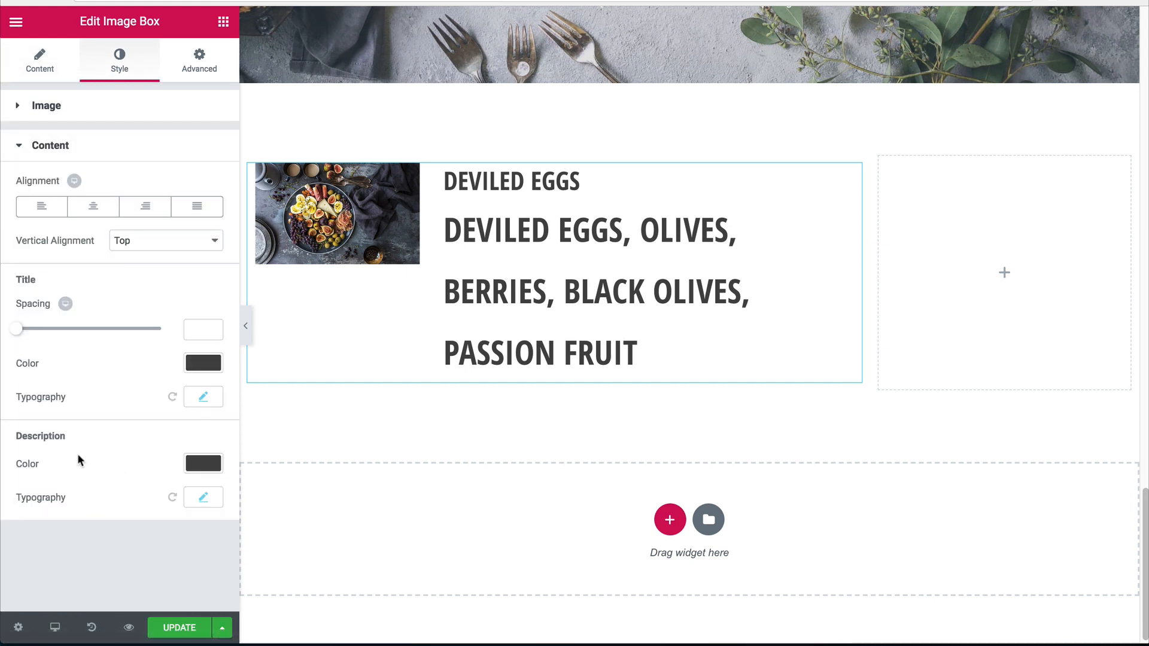
{"action": "left_click", "coordinate": [203, 496]}
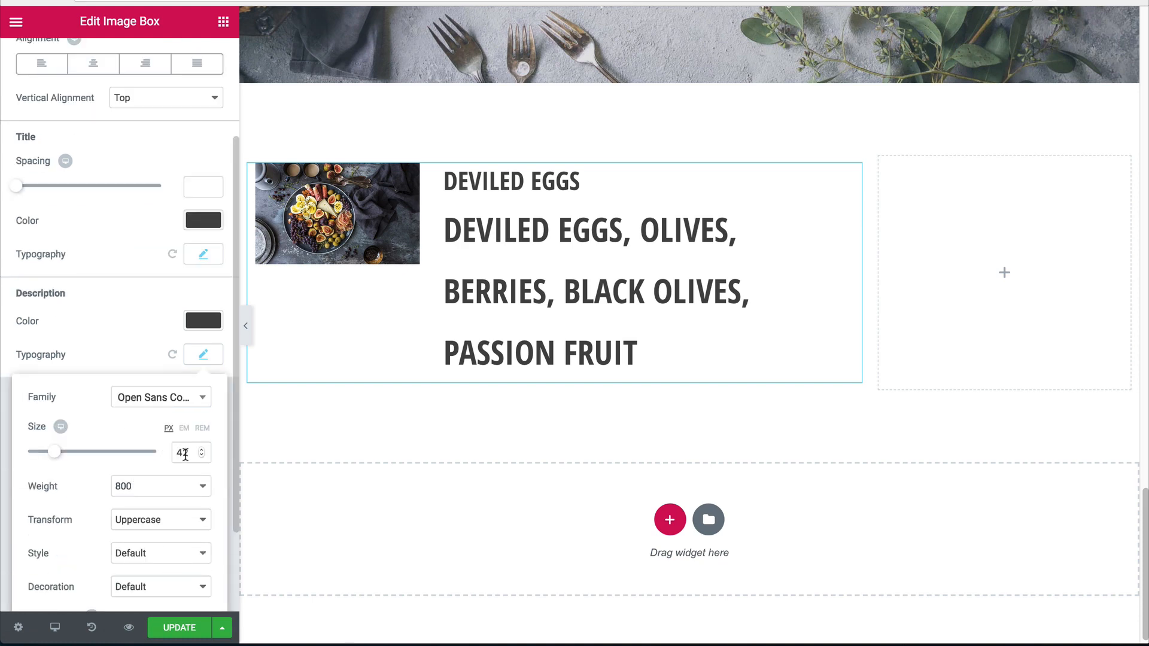
{"action": "left_click_drag", "start_coordinate": [186, 454], "coordinate": [165, 455]}
{"action": "type", "text": "18"}
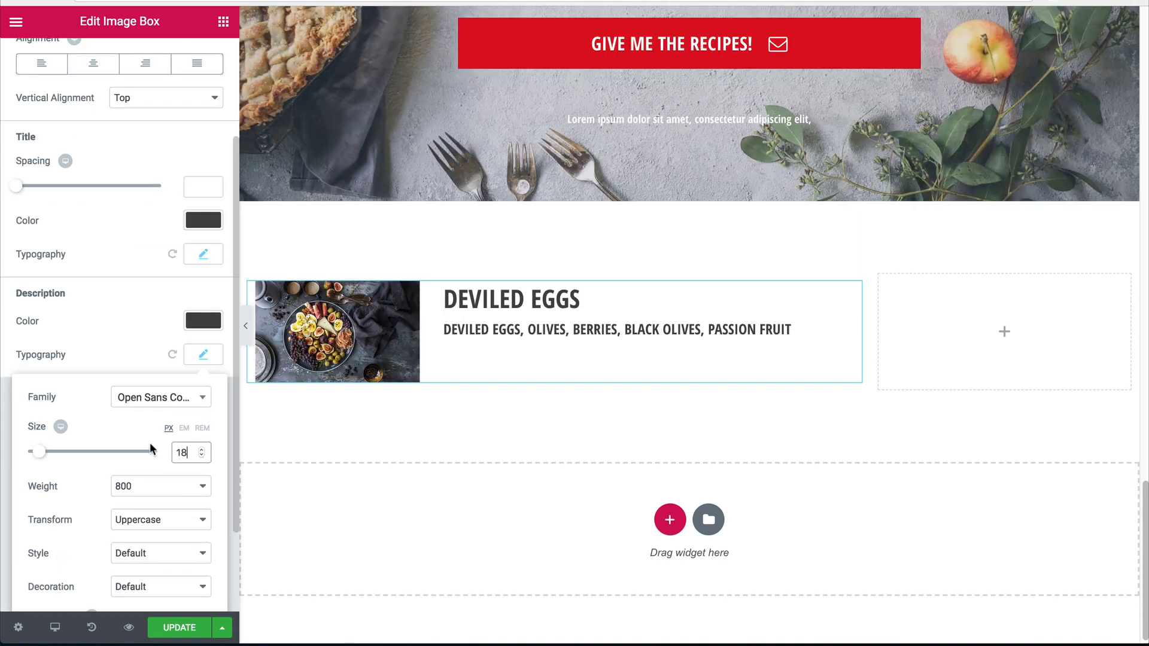
{"action": "left_click", "coordinate": [148, 486]}
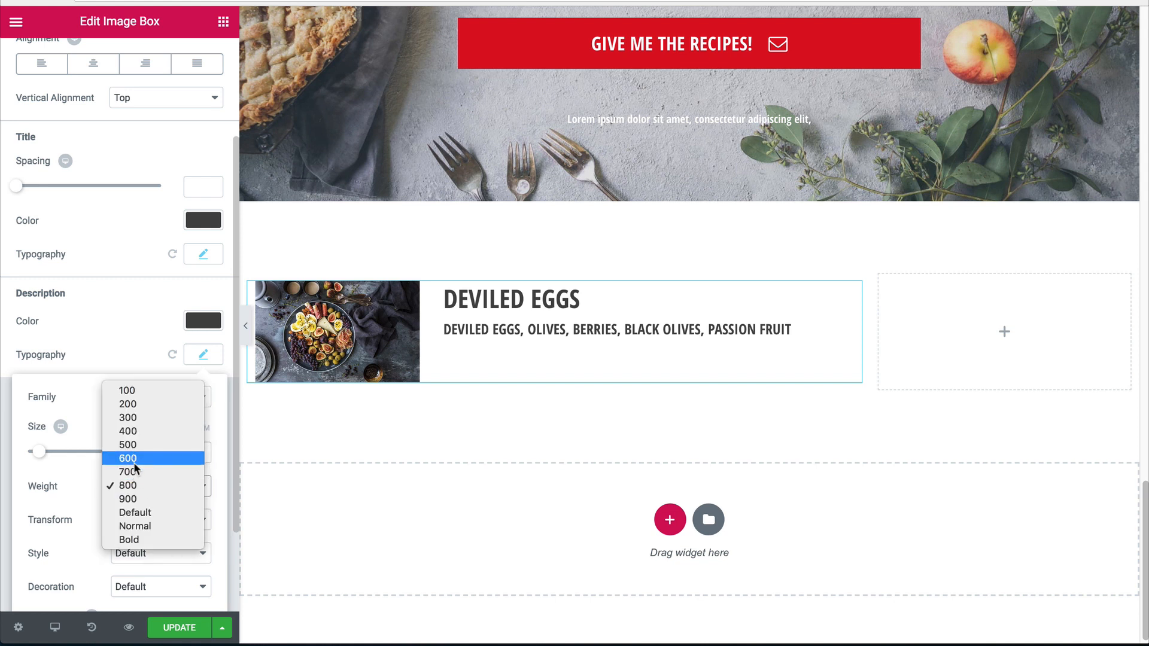
{"action": "left_click", "coordinate": [134, 458]}
{"action": "scroll", "coordinate": [110, 471], "scroll_direction": "down", "scroll_amount": 3}
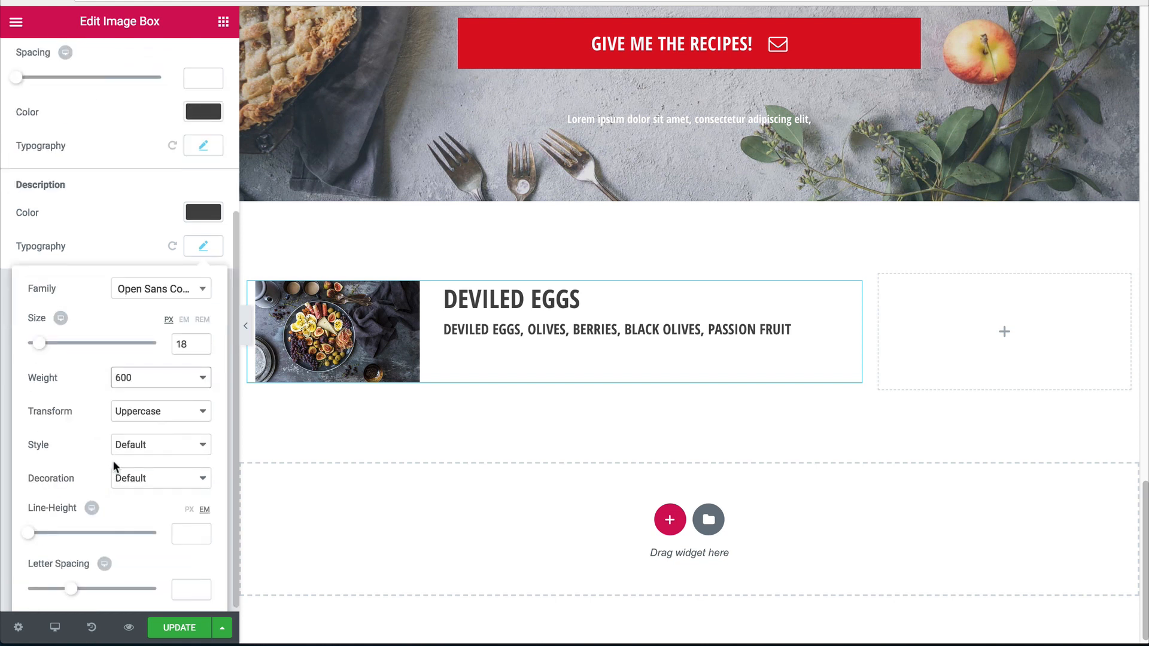
{"action": "left_click", "coordinate": [147, 413]}
{"action": "left_click", "coordinate": [129, 394]}
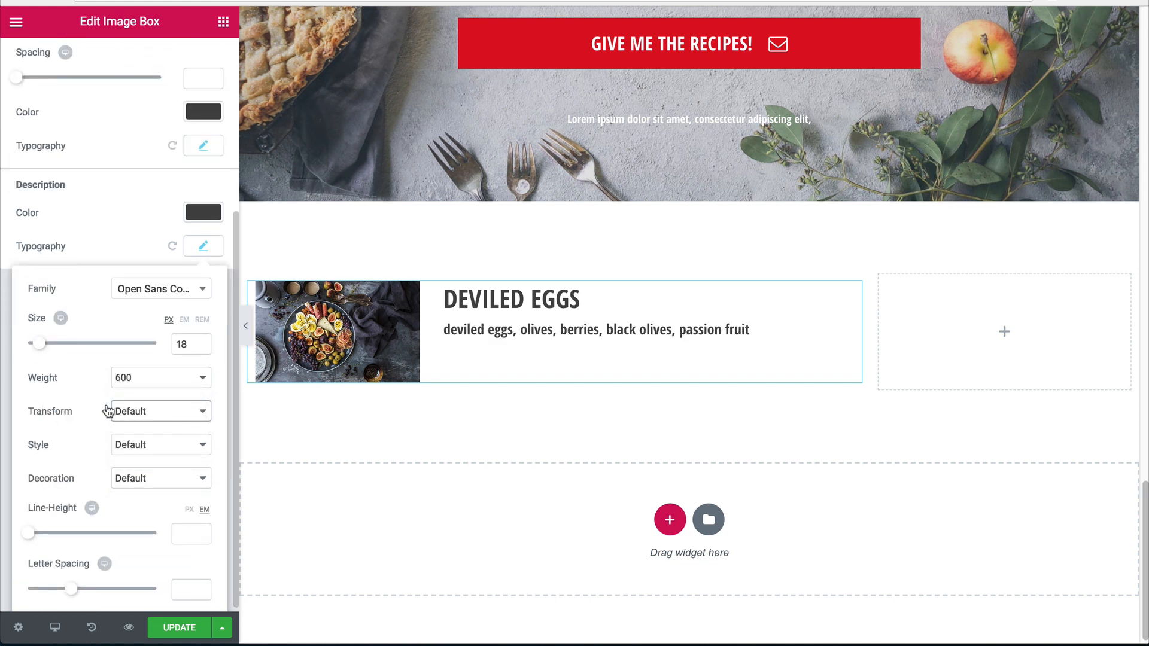
Compare weights 500 and 600 for the description, settling on 500.
{"action": "left_click", "coordinate": [156, 383]}
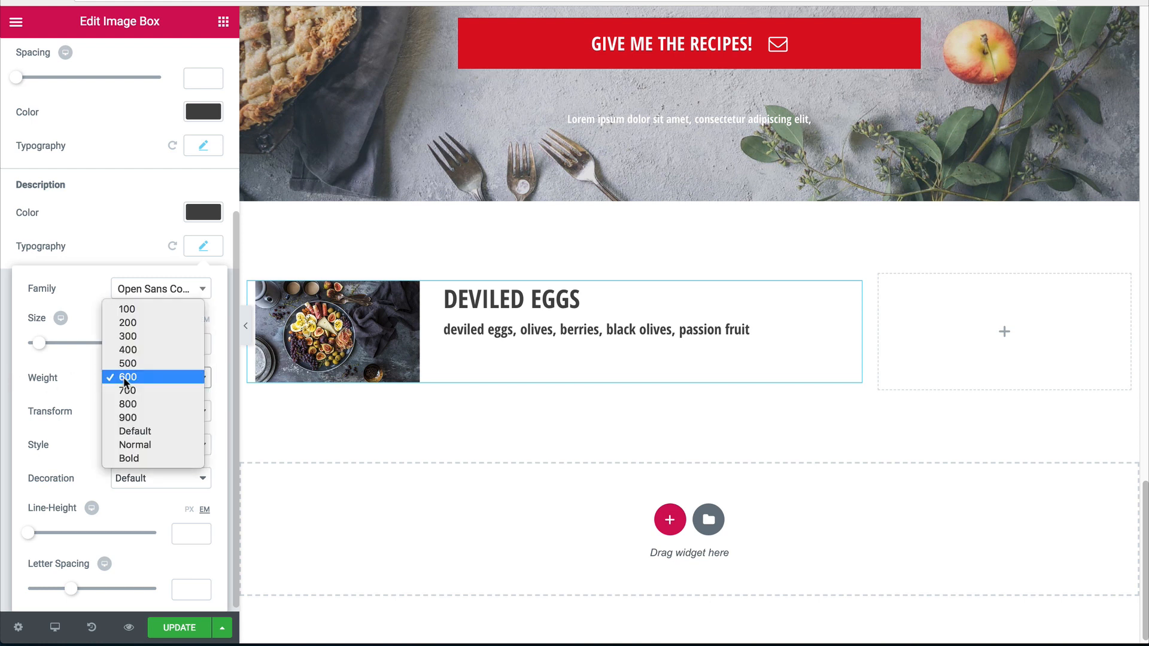
{"action": "left_click", "coordinate": [138, 363]}
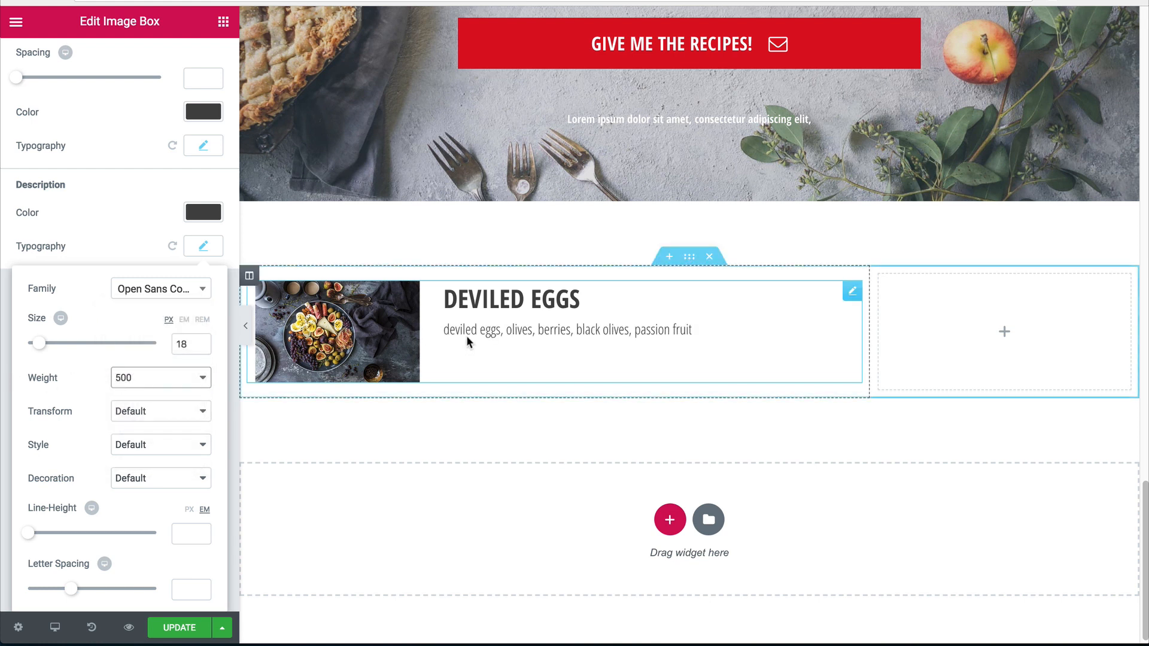
{"action": "left_click", "coordinate": [144, 377]}
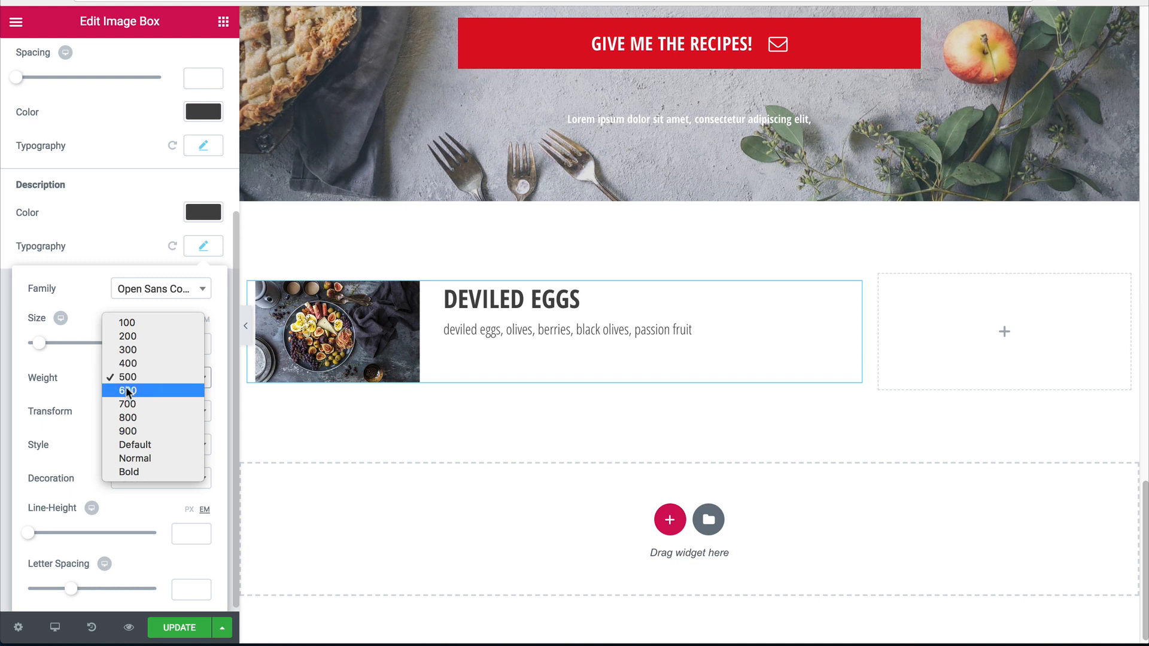
{"action": "left_click", "coordinate": [125, 386]}
{"action": "left_click", "coordinate": [129, 378]}
{"action": "left_click", "coordinate": [135, 363]}
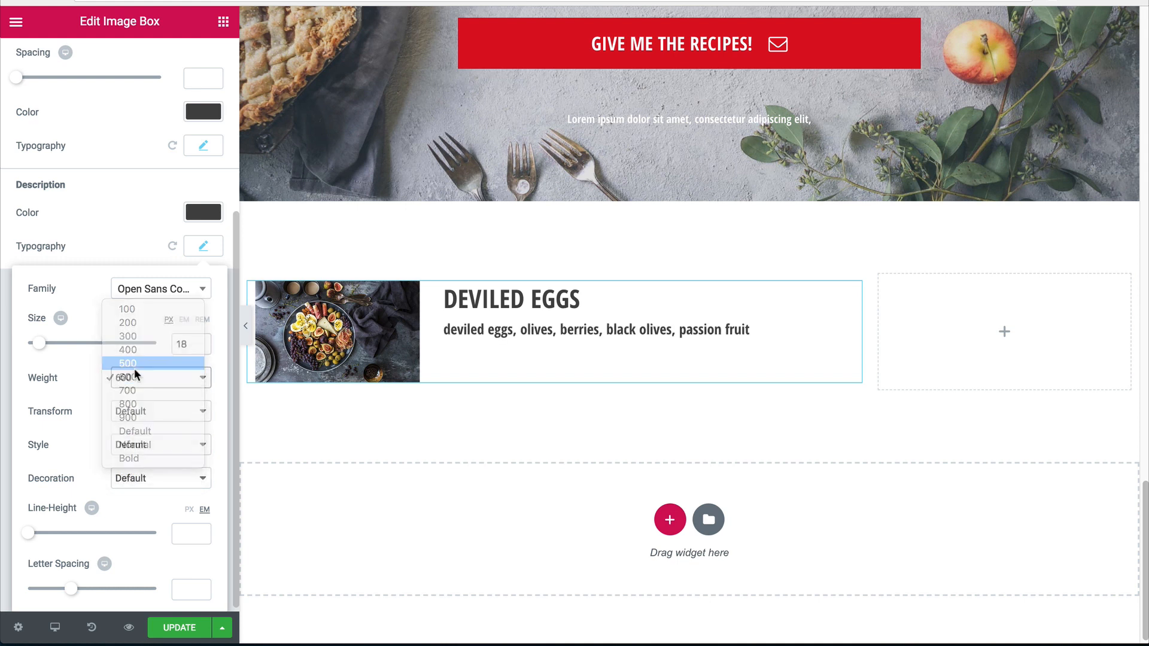
{"action": "left_click", "coordinate": [134, 379]}
{"action": "left_click", "coordinate": [134, 377]}
Switch the description font family to Open Sans and reduce its size to 16 px.
{"action": "left_click", "coordinate": [158, 289]}
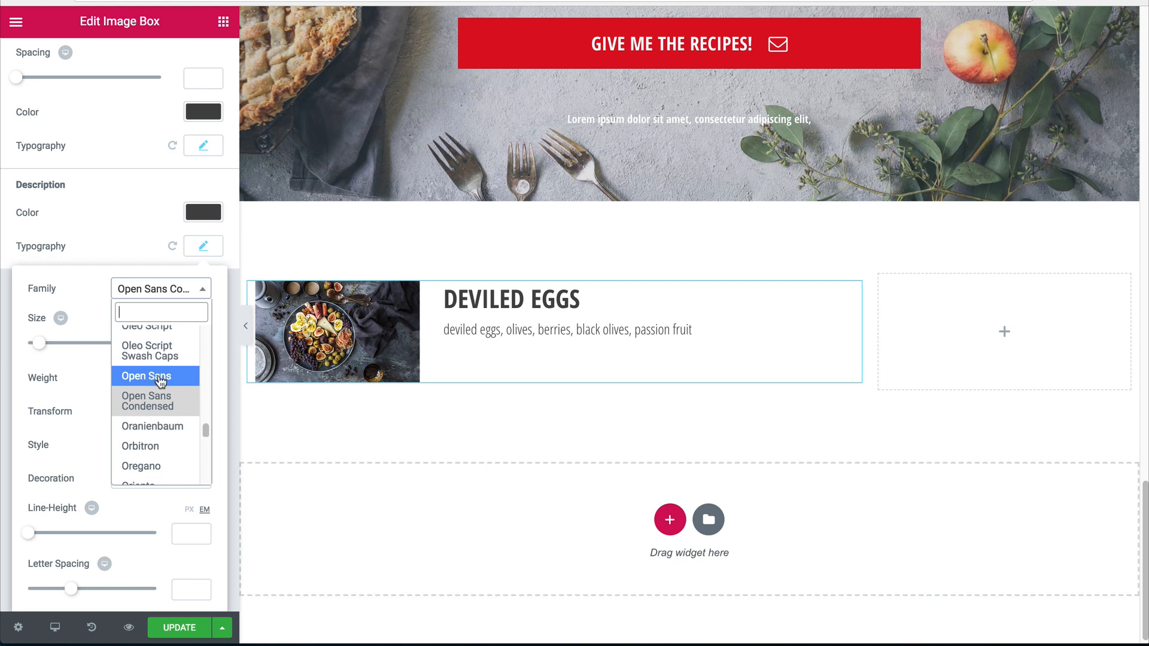
{"action": "left_click", "coordinate": [133, 378]}
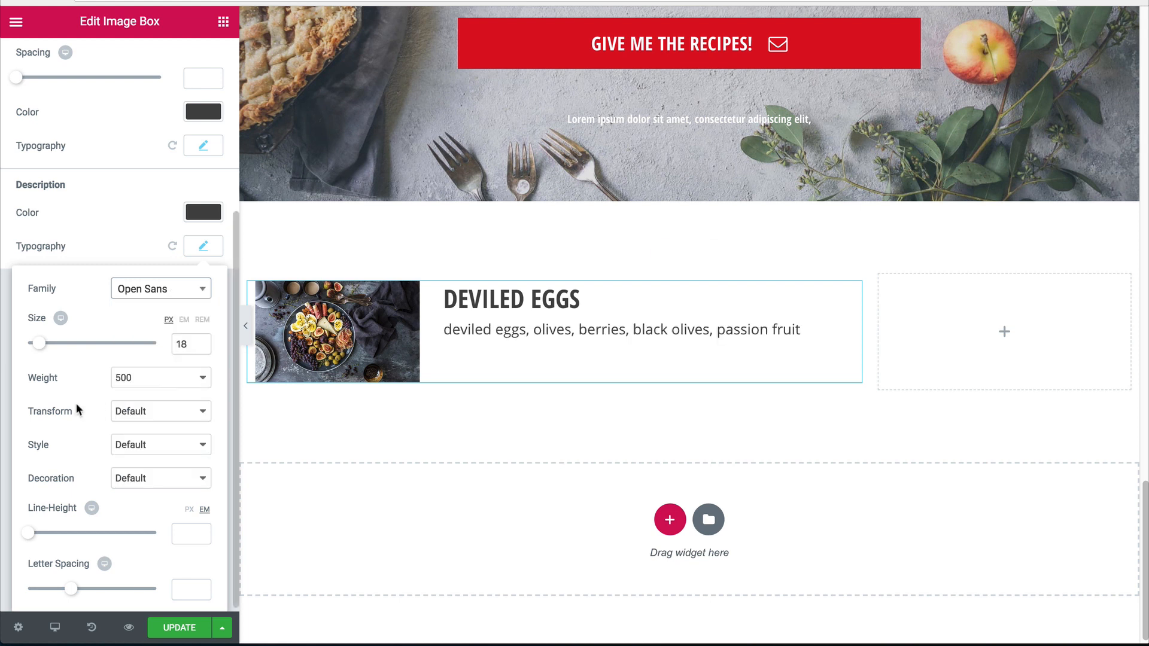
{"action": "left_click", "coordinate": [139, 383]}
{"action": "left_click", "coordinate": [78, 384]}
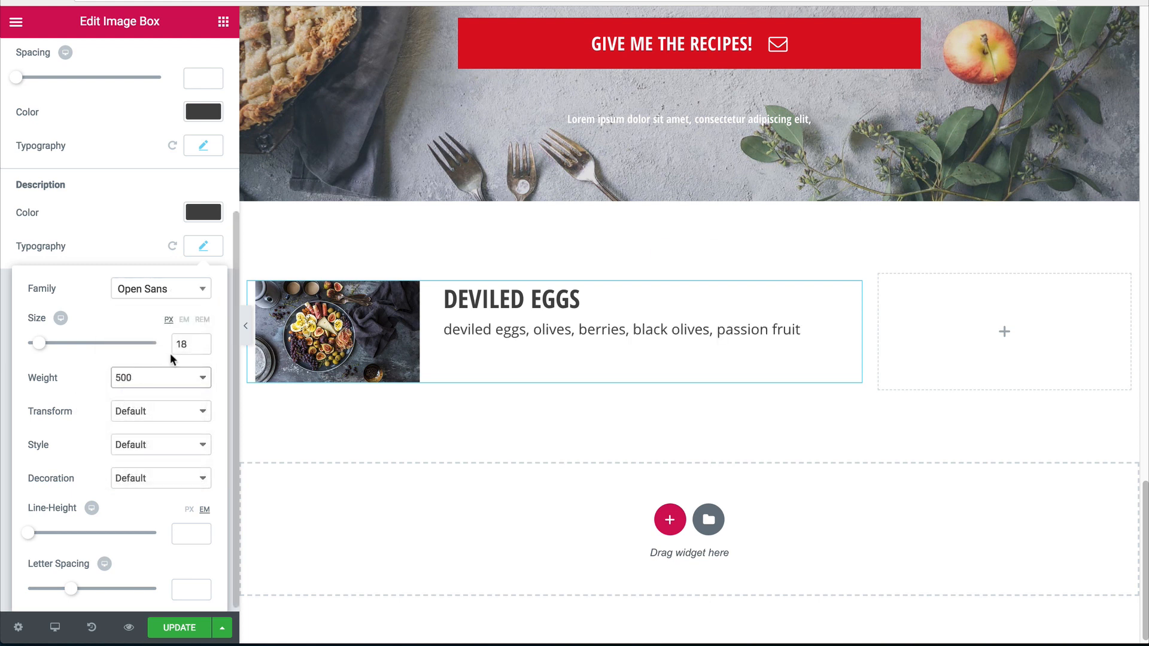
{"action": "left_click", "coordinate": [177, 348]}
{"action": "key", "text": "Down"}
{"action": "key", "text": "Down"}
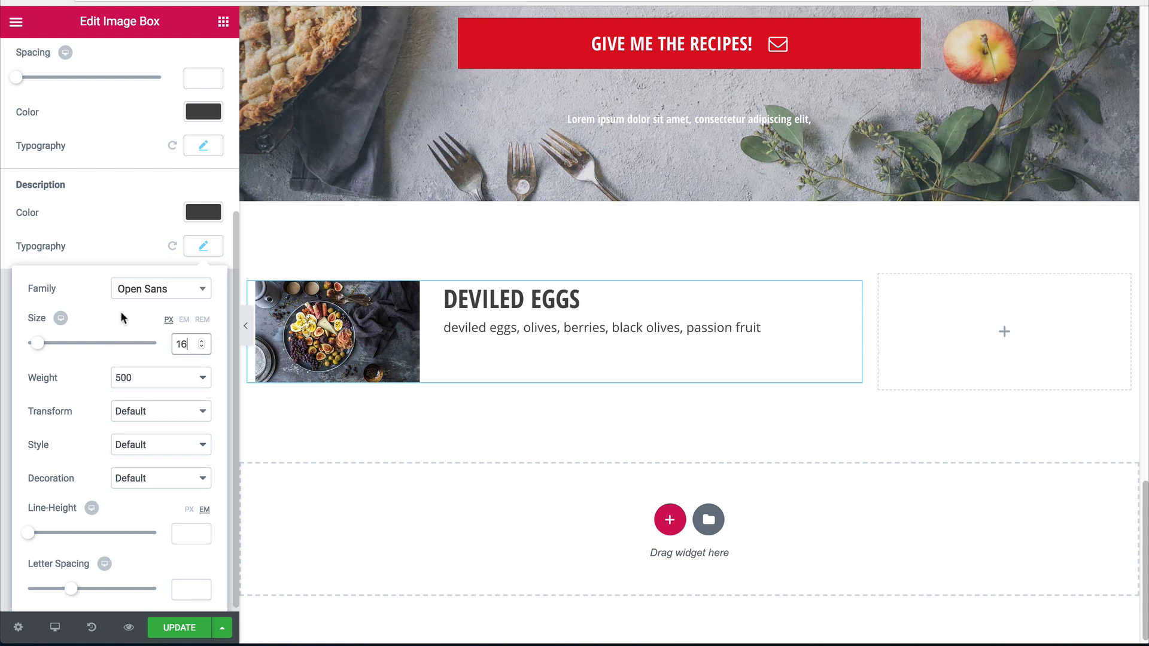
Lighten the description text colour to a paler grey.
{"action": "scroll", "coordinate": [26, 308], "scroll_direction": "up", "scroll_amount": 3}
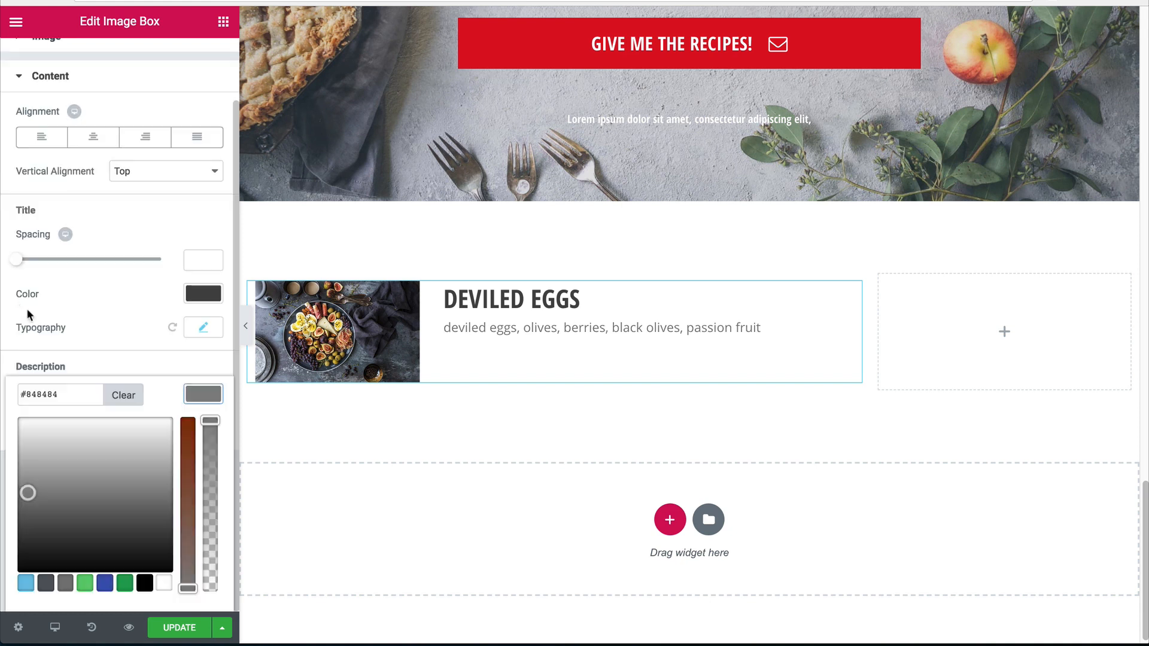
{"action": "left_click_drag", "start_coordinate": [26, 488], "coordinate": [18, 510]}
{"action": "left_click", "coordinate": [449, 341]}
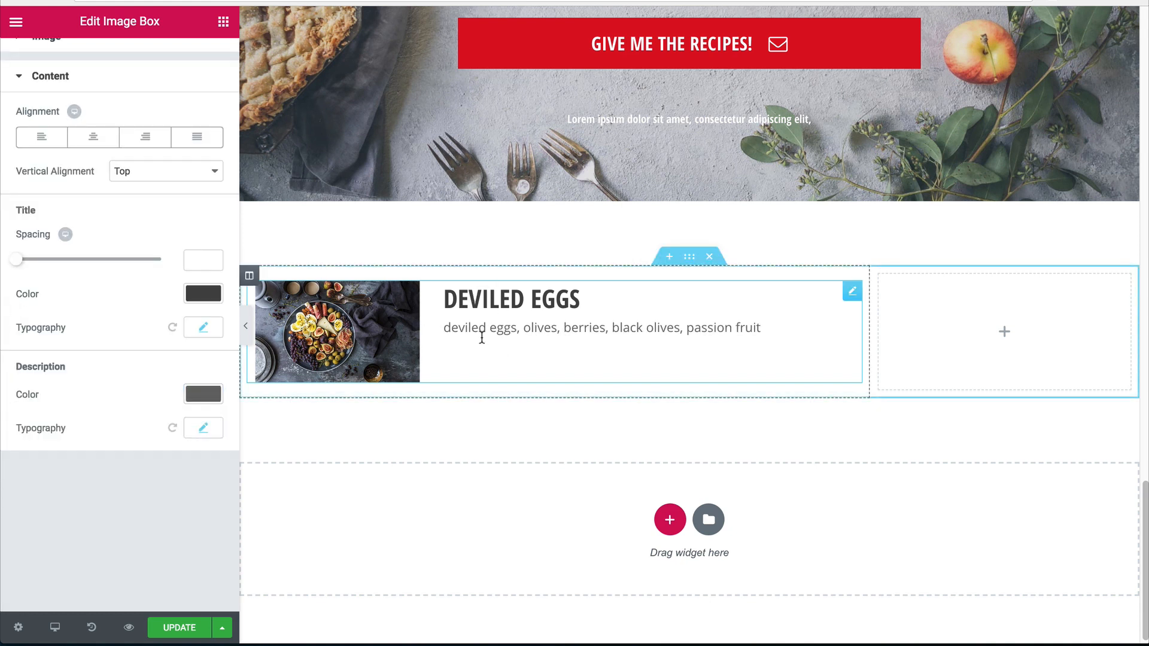
{"action": "left_click", "coordinate": [197, 393]}
{"action": "left_click_drag", "start_coordinate": [24, 504], "coordinate": [14, 488]}
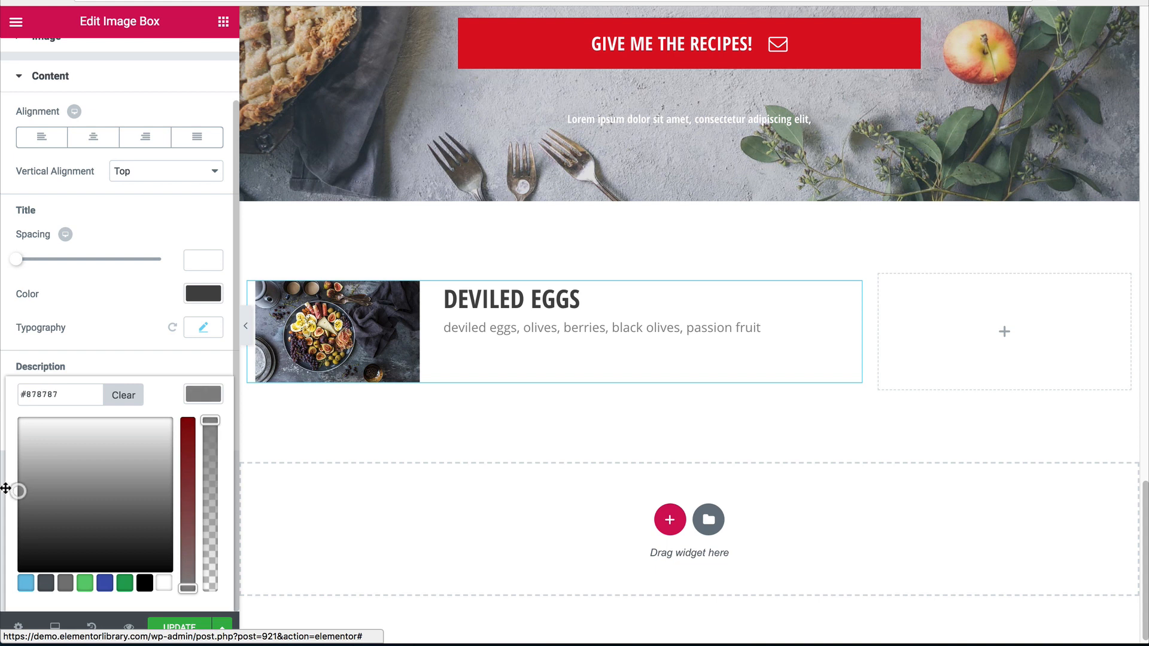
{"action": "left_click", "coordinate": [203, 395]}
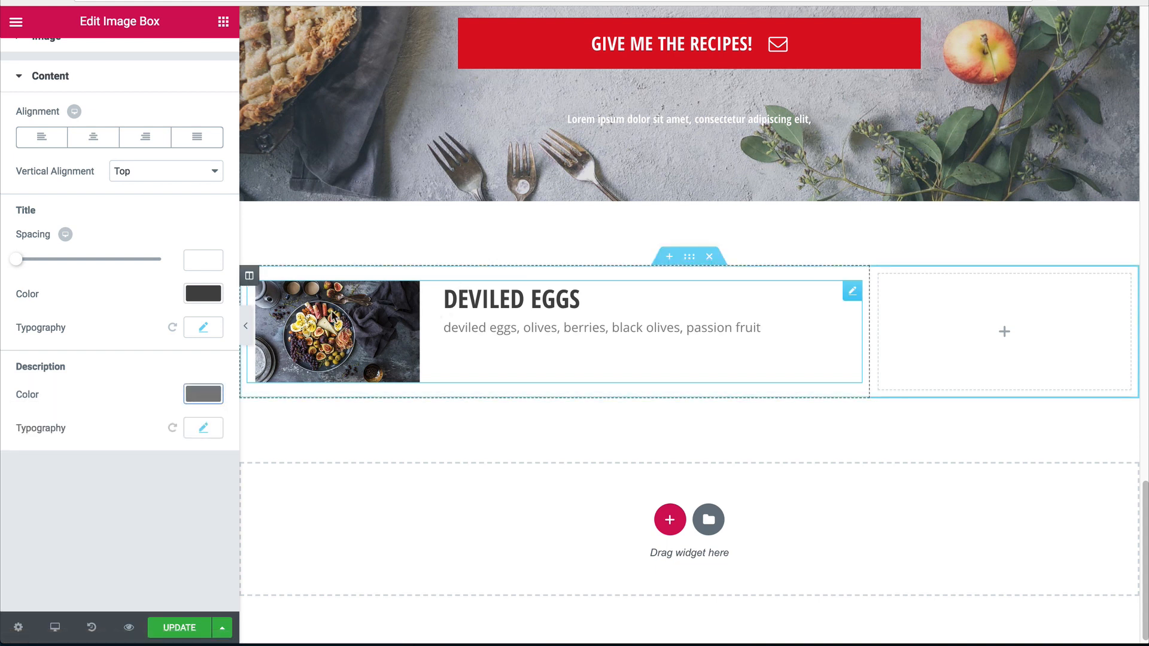
Set vertical alignment to Middle and check the result in full-width preview.
{"action": "scroll", "coordinate": [98, 116], "scroll_direction": "up", "scroll_amount": 2}
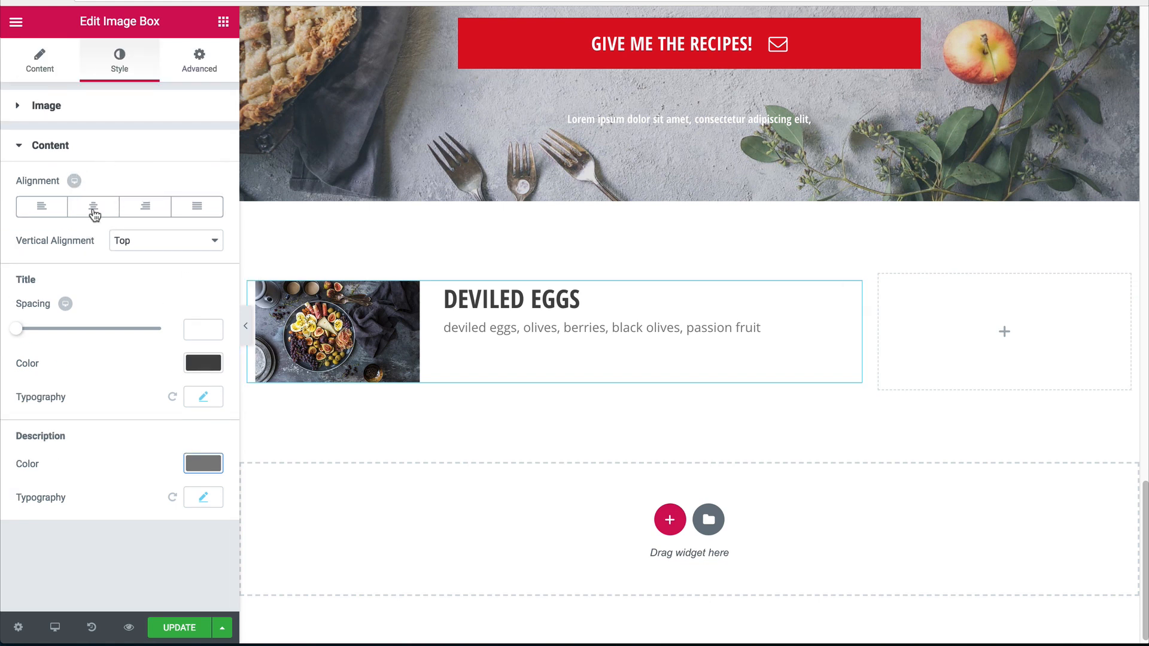
{"action": "left_click", "coordinate": [144, 246]}
{"action": "left_click", "coordinate": [131, 252]}
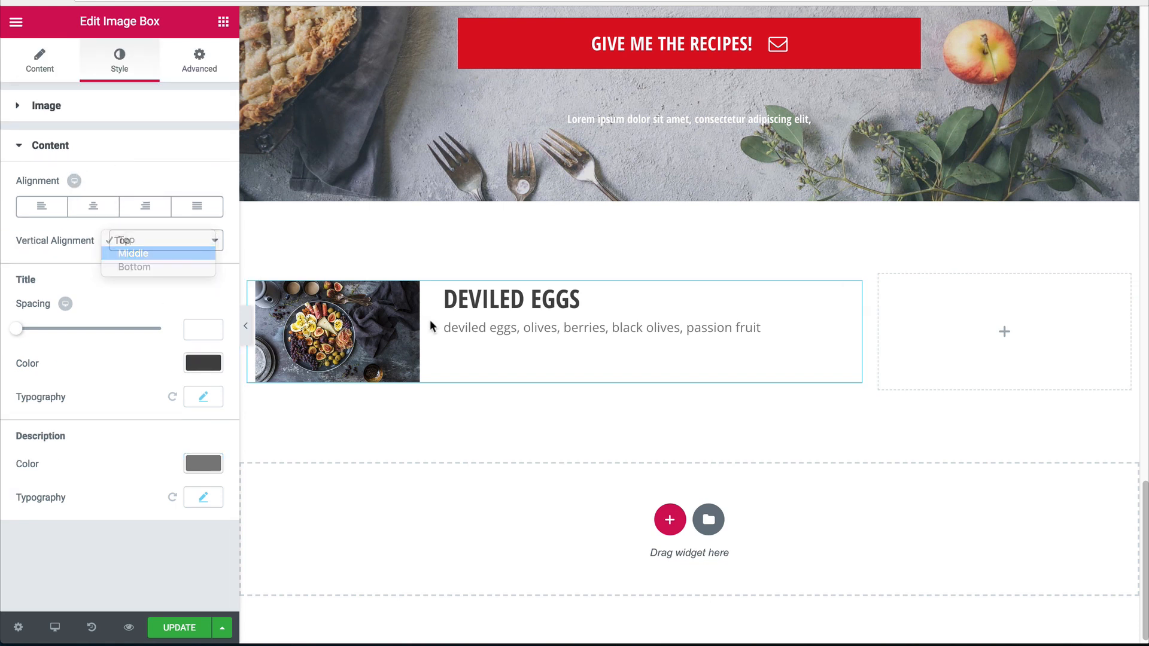
{"action": "left_click", "coordinate": [245, 326]}
{"action": "scroll", "coordinate": [33, 383], "scroll_direction": "down", "scroll_amount": 3}
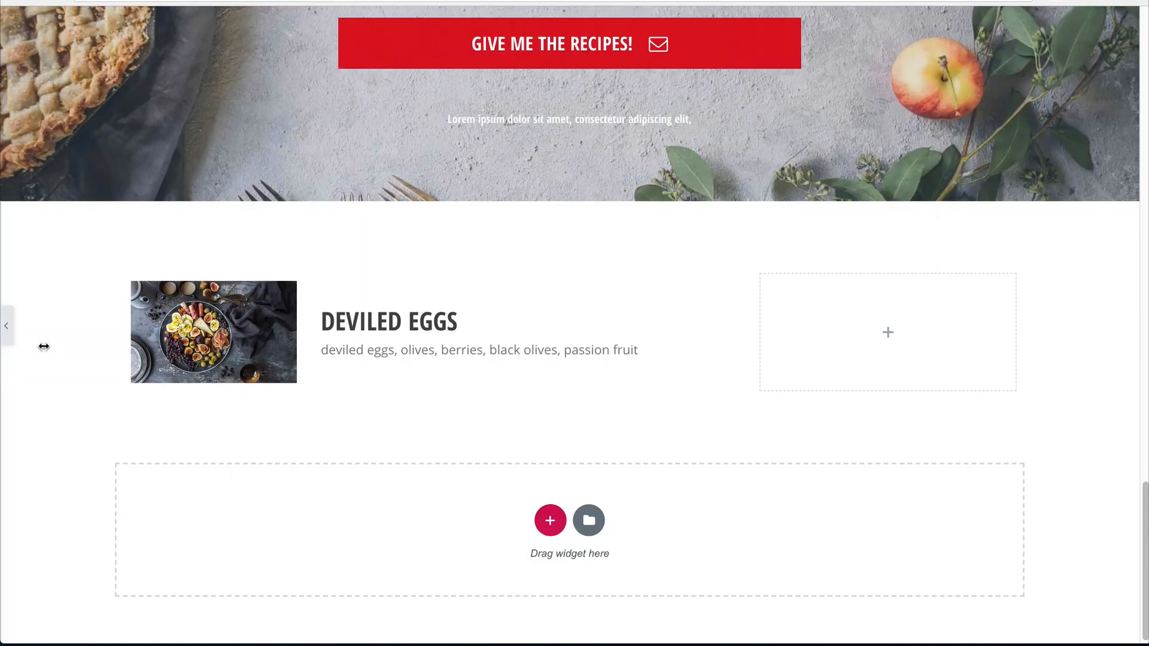
{"action": "left_click", "coordinate": [6, 325]}
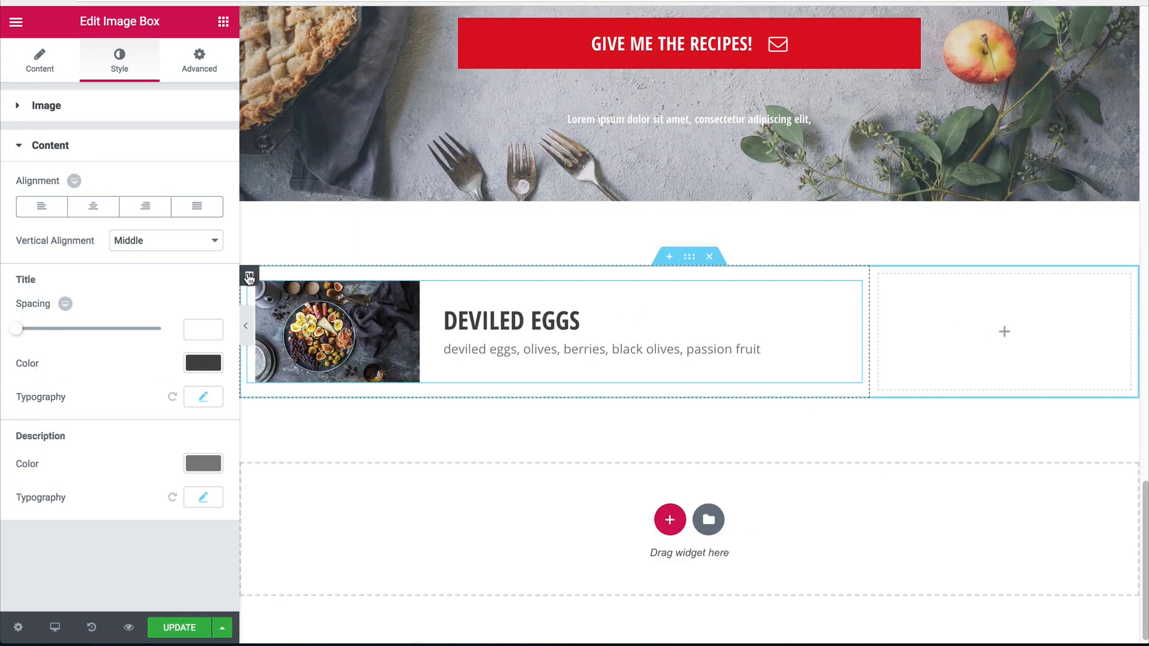
Set the Deviled Eggs column's padding to 0 and preview the section.
{"action": "left_click", "coordinate": [249, 276]}
{"action": "left_click", "coordinate": [150, 75]}
{"action": "left_click", "coordinate": [205, 76]}
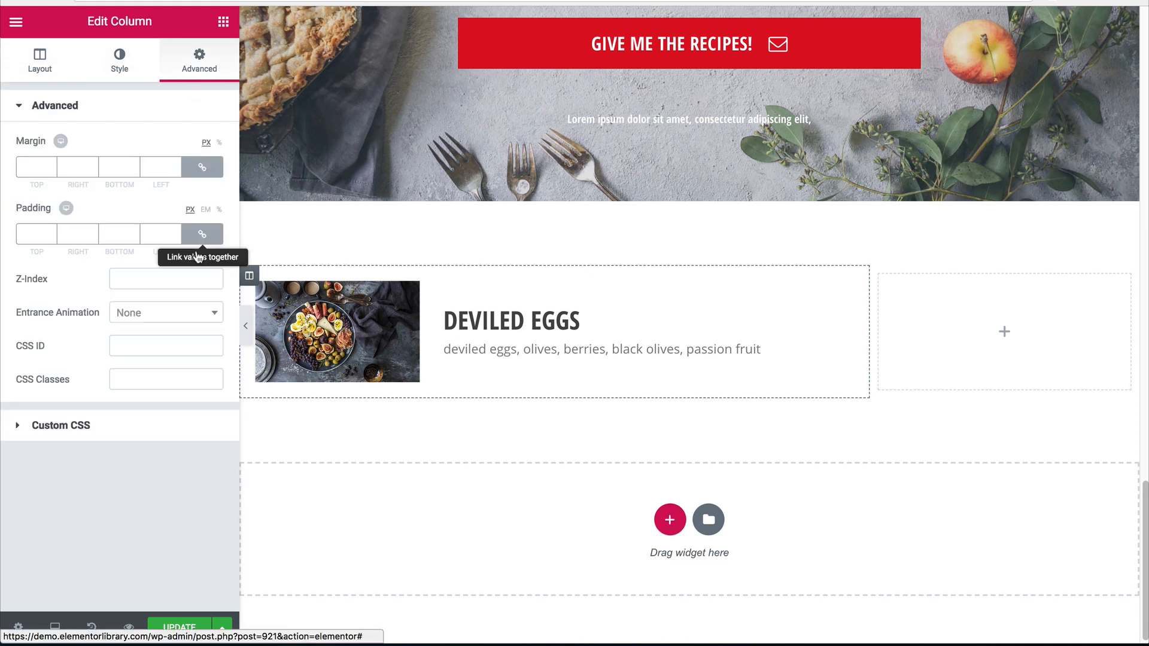
{"action": "left_click", "coordinate": [202, 234]}
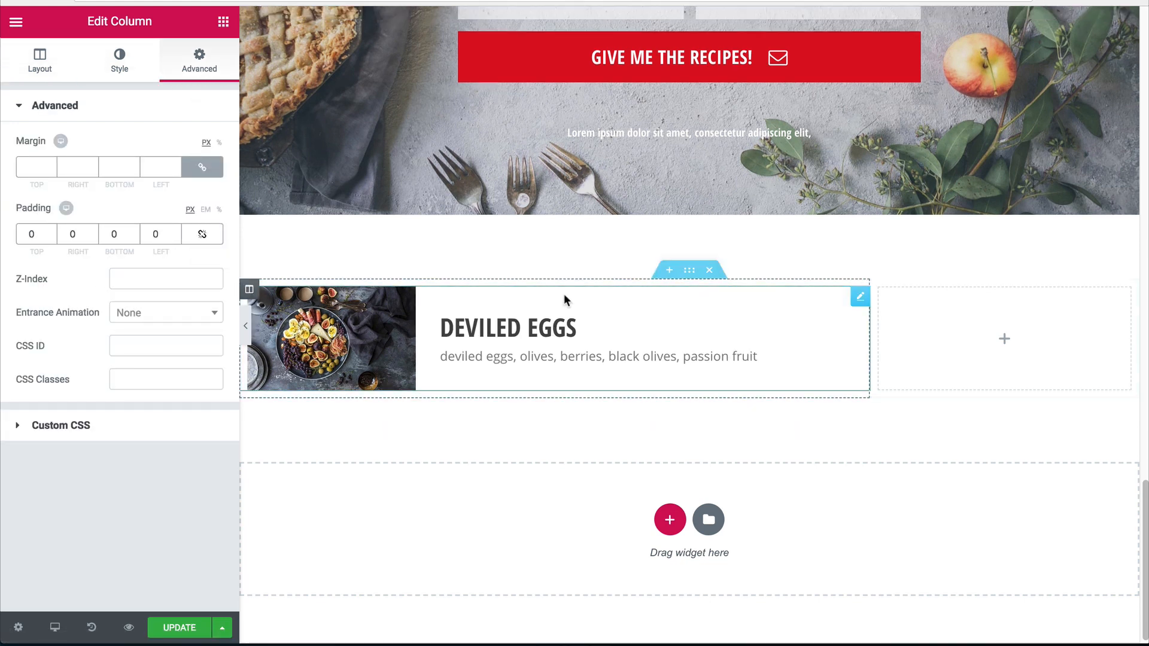
{"action": "left_click", "coordinate": [689, 271]}
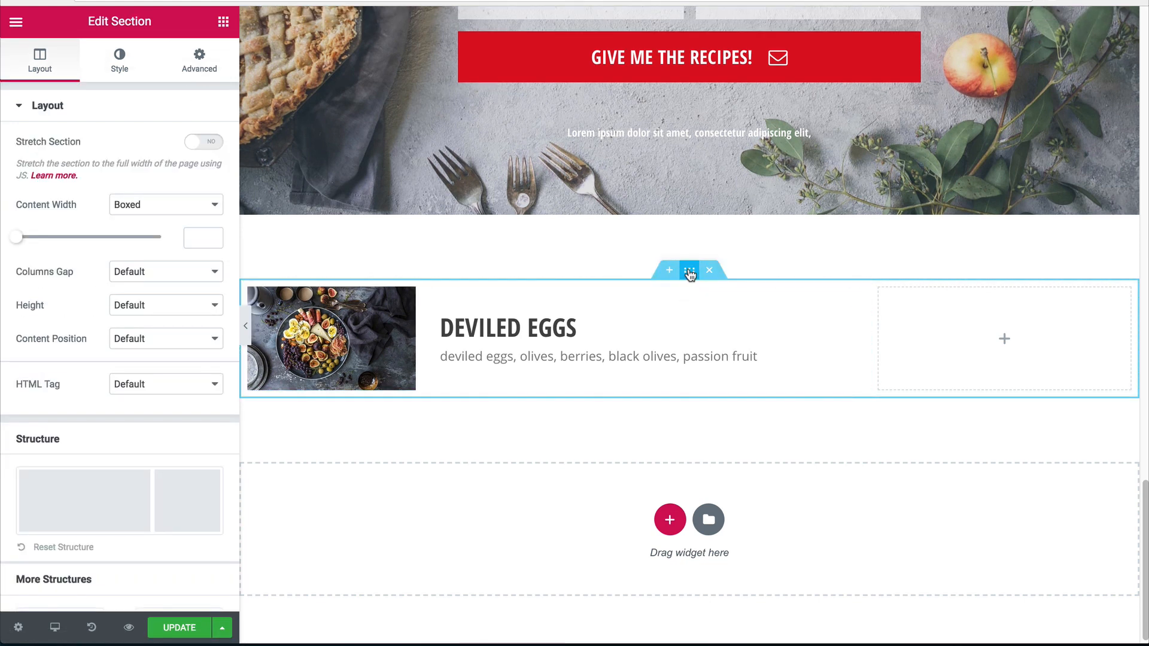
{"action": "left_click", "coordinate": [245, 326]}
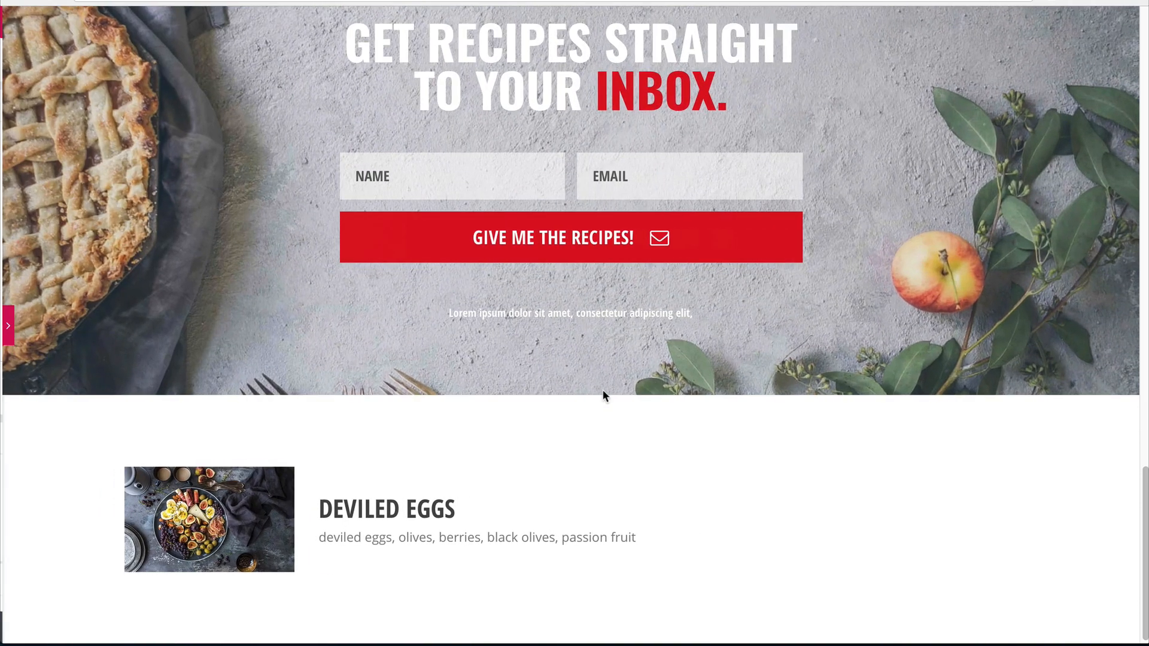
{"action": "left_click", "coordinate": [5, 330]}
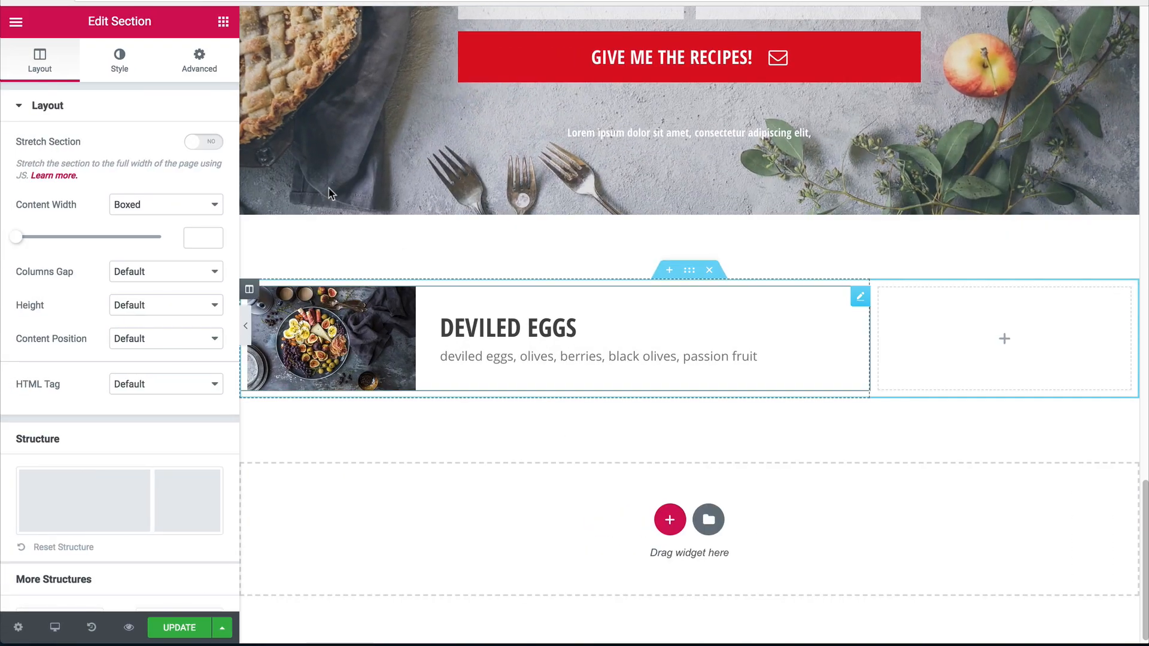
Insert a two-column inner section, delete its right column, resize to ~70/30, and move the Deviled Eggs box in.
{"action": "left_click", "coordinate": [223, 22]}
{"action": "left_click_drag", "start_coordinate": [48, 183], "coordinate": [384, 292]}
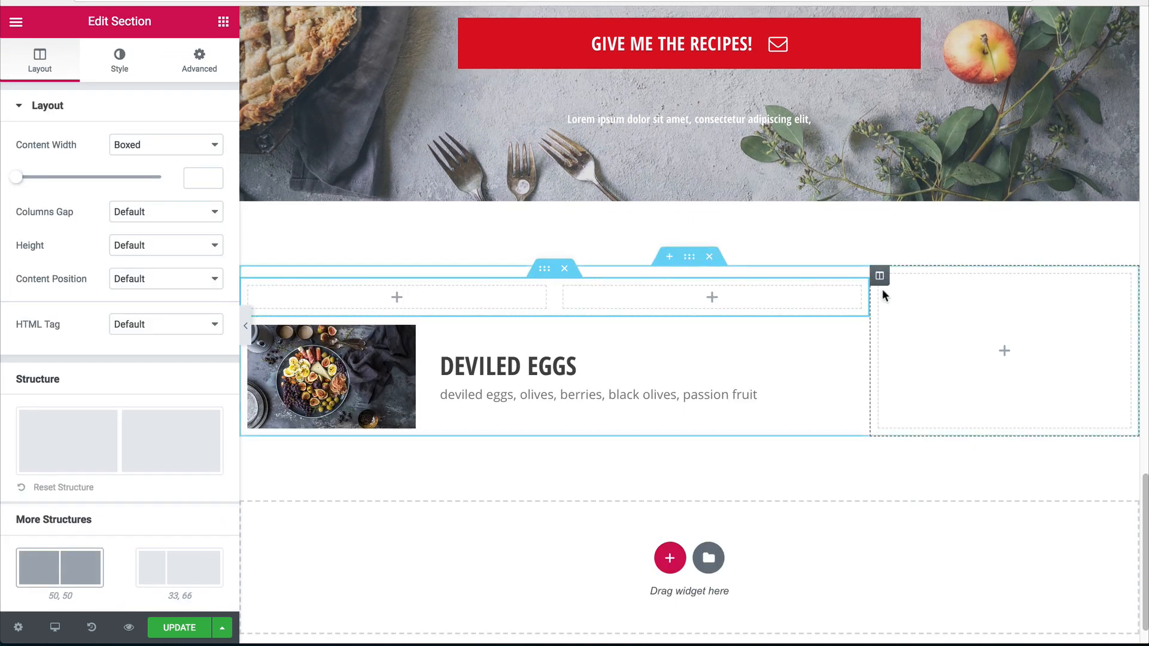
{"action": "right_click", "coordinate": [882, 281]}
{"action": "left_click", "coordinate": [923, 478]}
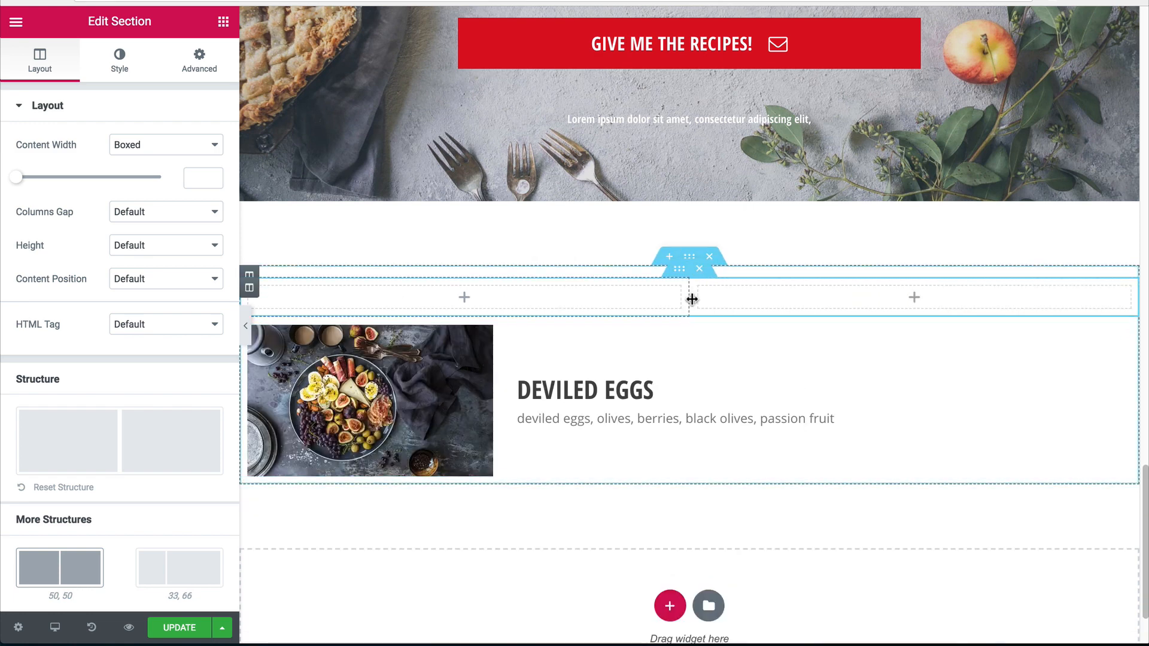
{"action": "left_click_drag", "start_coordinate": [689, 297], "coordinate": [871, 307]}
{"action": "left_click_drag", "start_coordinate": [1108, 339], "coordinate": [585, 377]}
Remove the new left column's padding and select the surrounding section.
{"action": "left_click", "coordinate": [249, 287]}
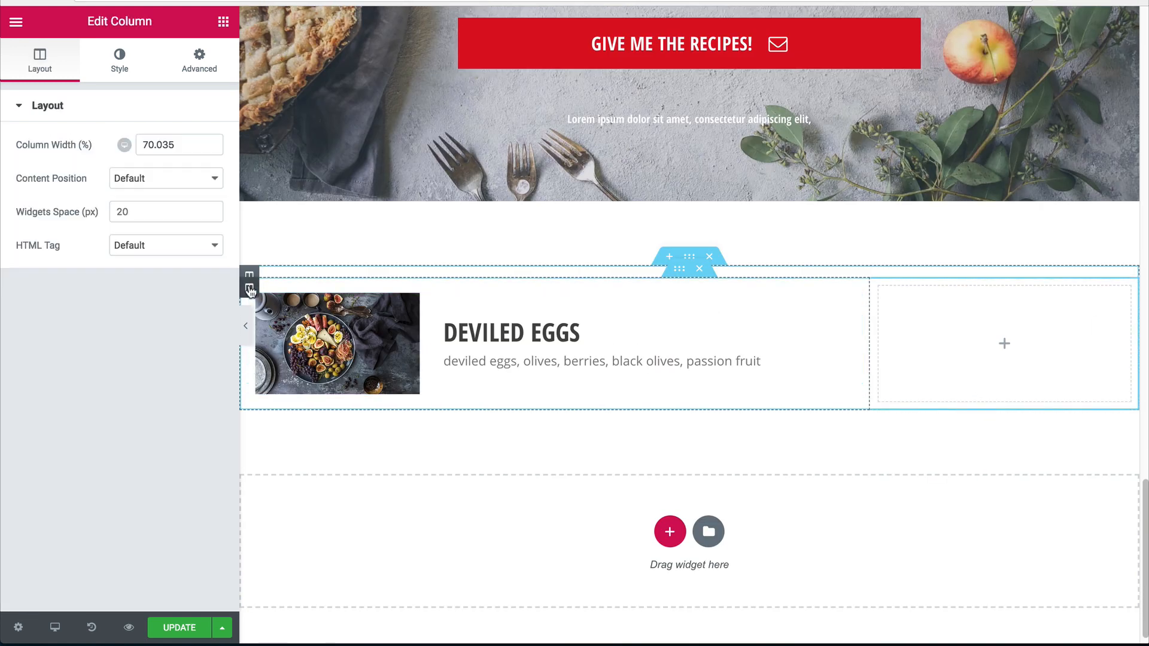
{"action": "left_click", "coordinate": [190, 66]}
{"action": "left_click", "coordinate": [202, 234]}
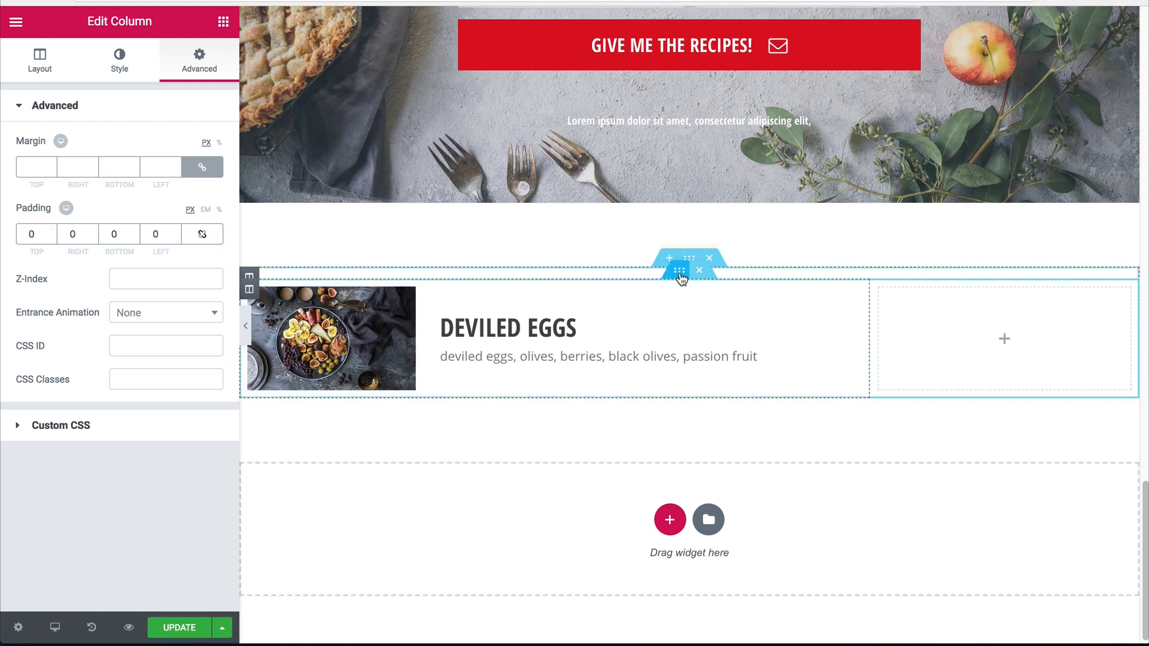
{"action": "left_click", "coordinate": [680, 275]}
Make the section's box shadow a faint 0.16-opacity black with blur 20 and preview it.
{"action": "left_click", "coordinate": [128, 63]}
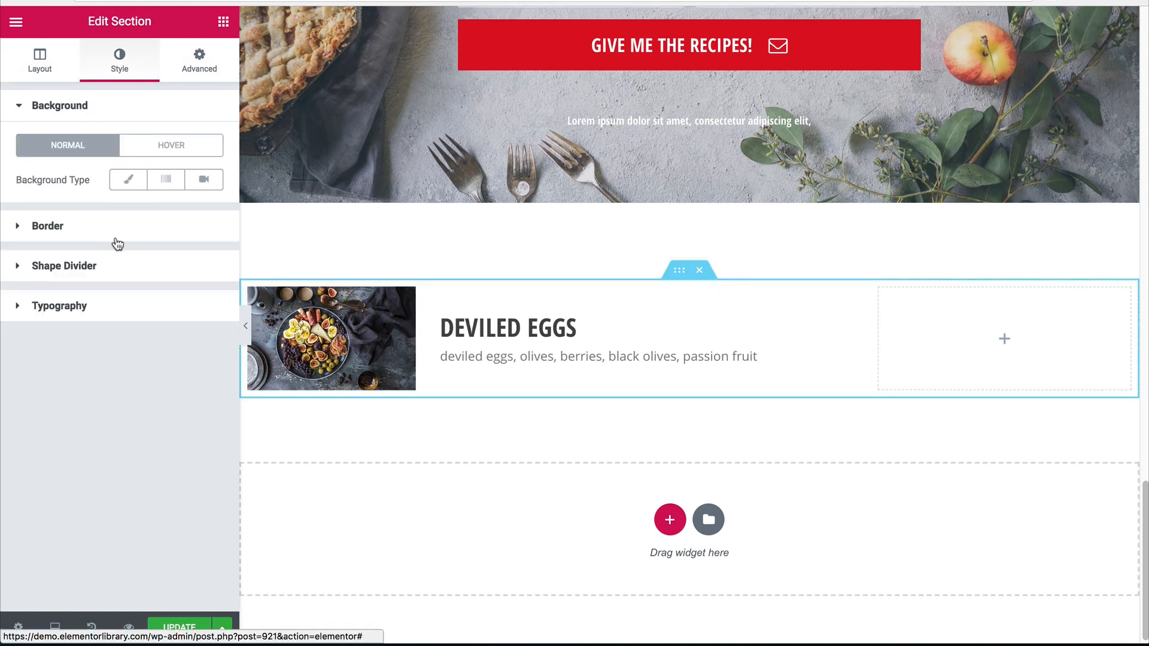
{"action": "left_click", "coordinate": [90, 231]}
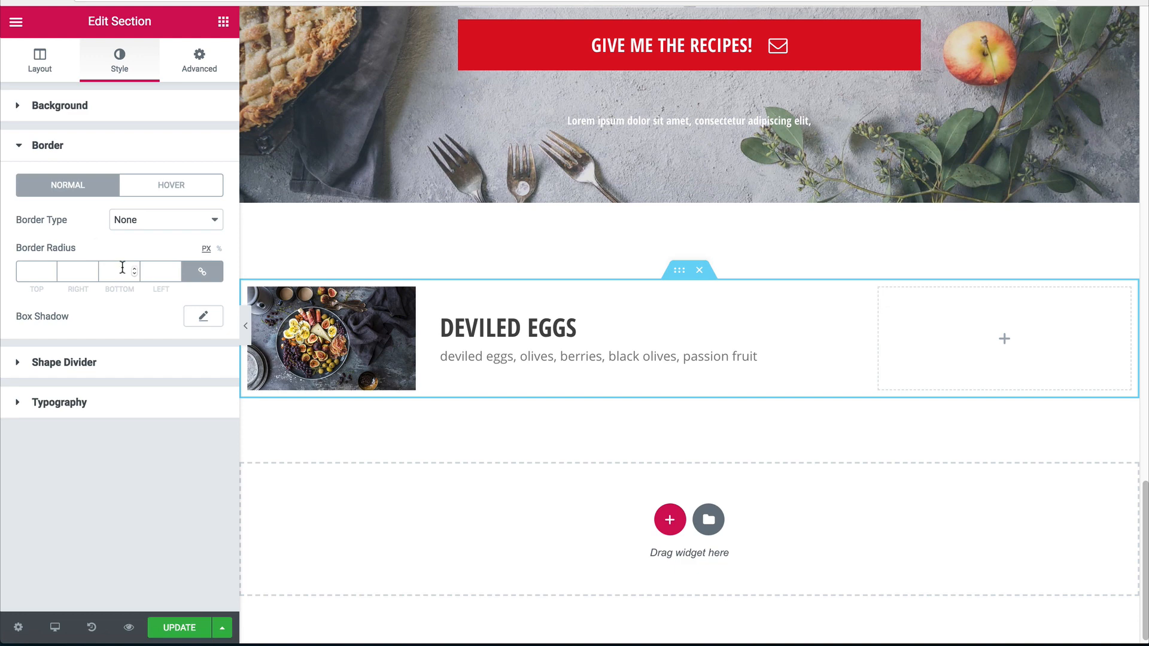
{"action": "left_click", "coordinate": [200, 317]}
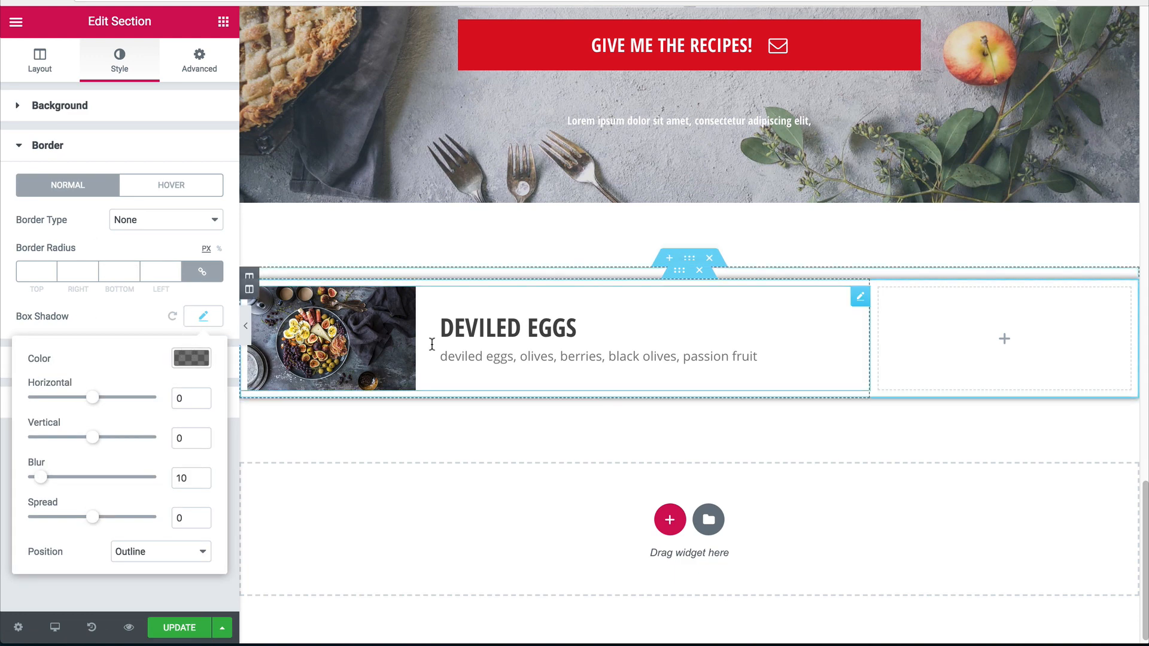
{"action": "left_click", "coordinate": [191, 360]}
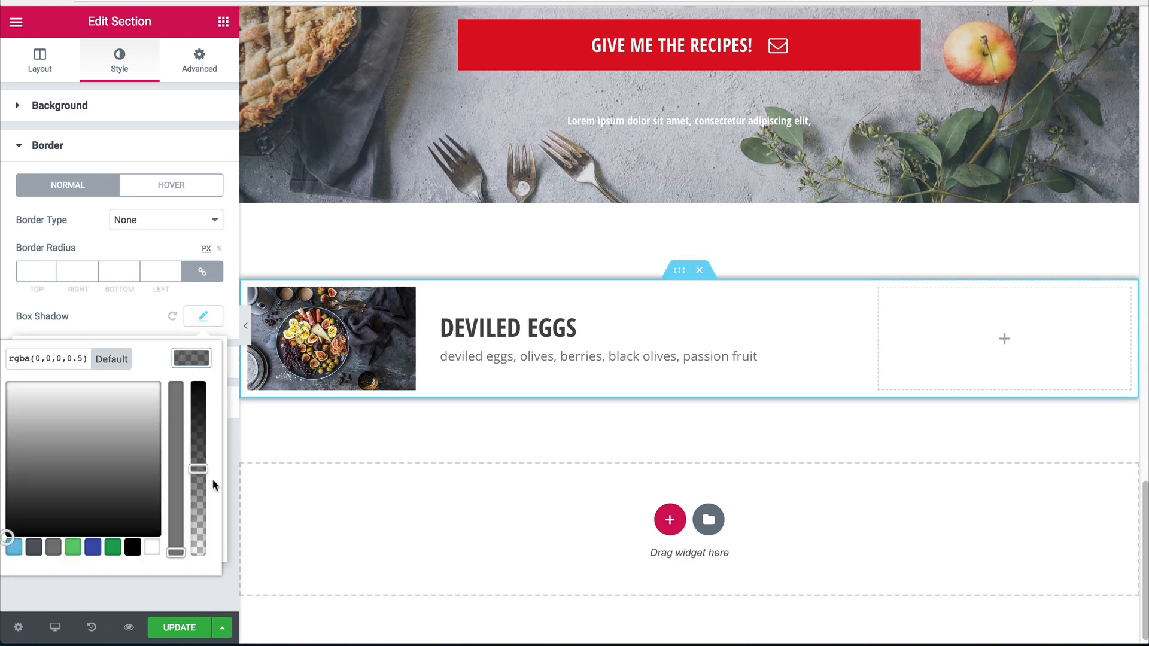
{"action": "left_click_drag", "start_coordinate": [198, 472], "coordinate": [200, 534]}
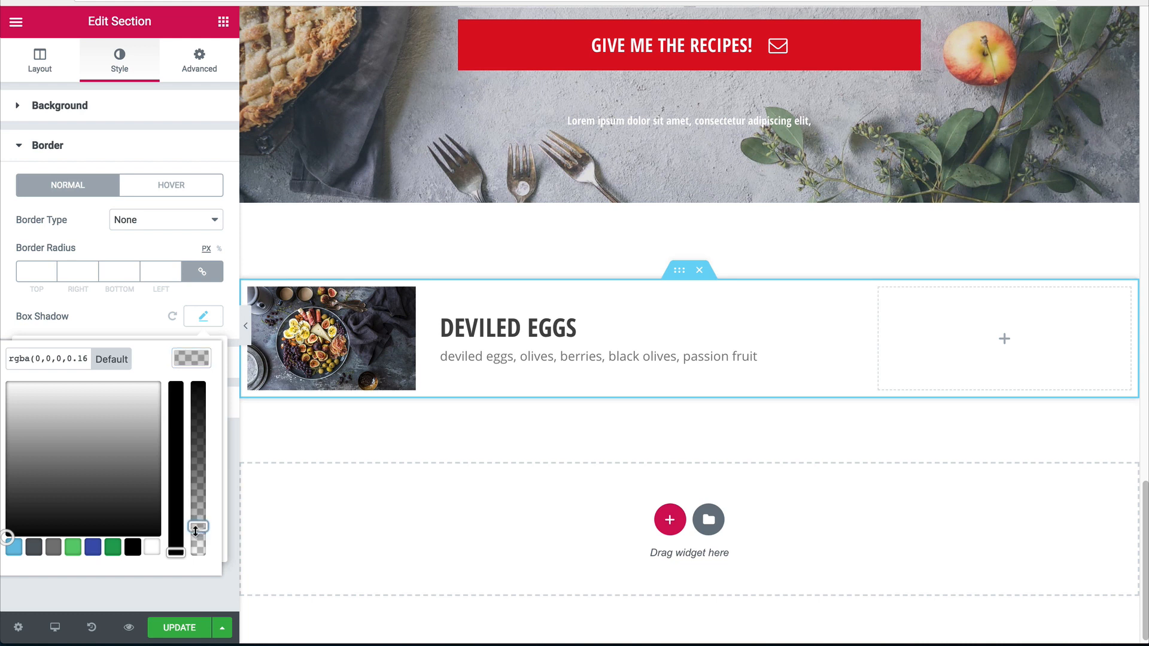
{"action": "left_click", "coordinate": [198, 359]}
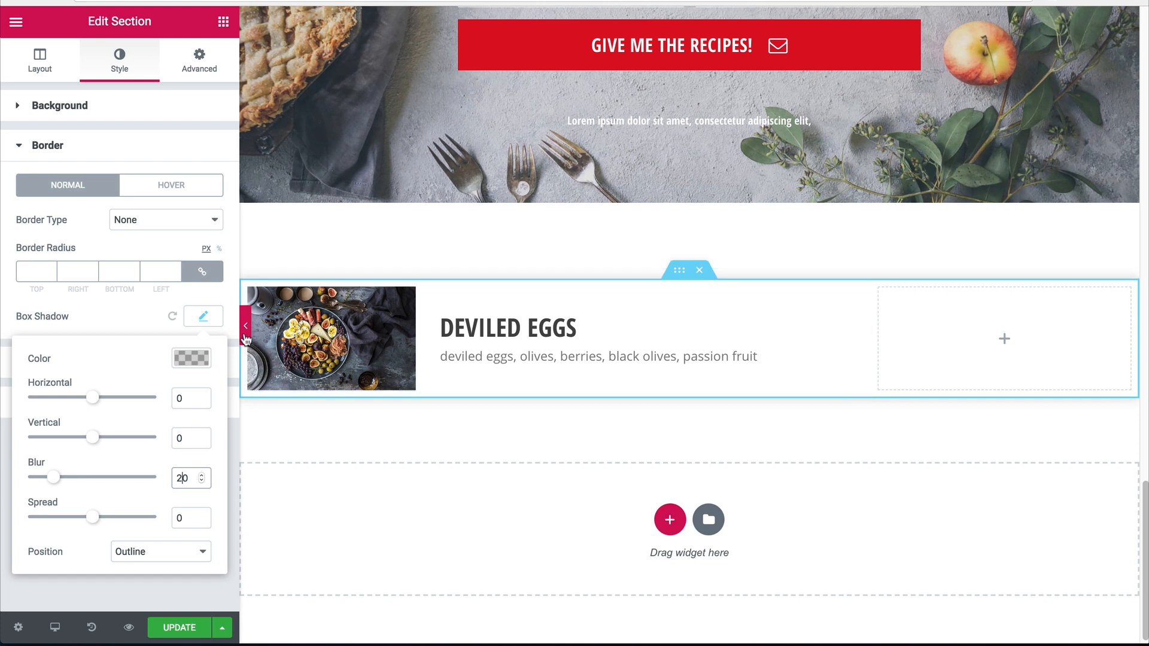
{"action": "left_click", "coordinate": [245, 326]}
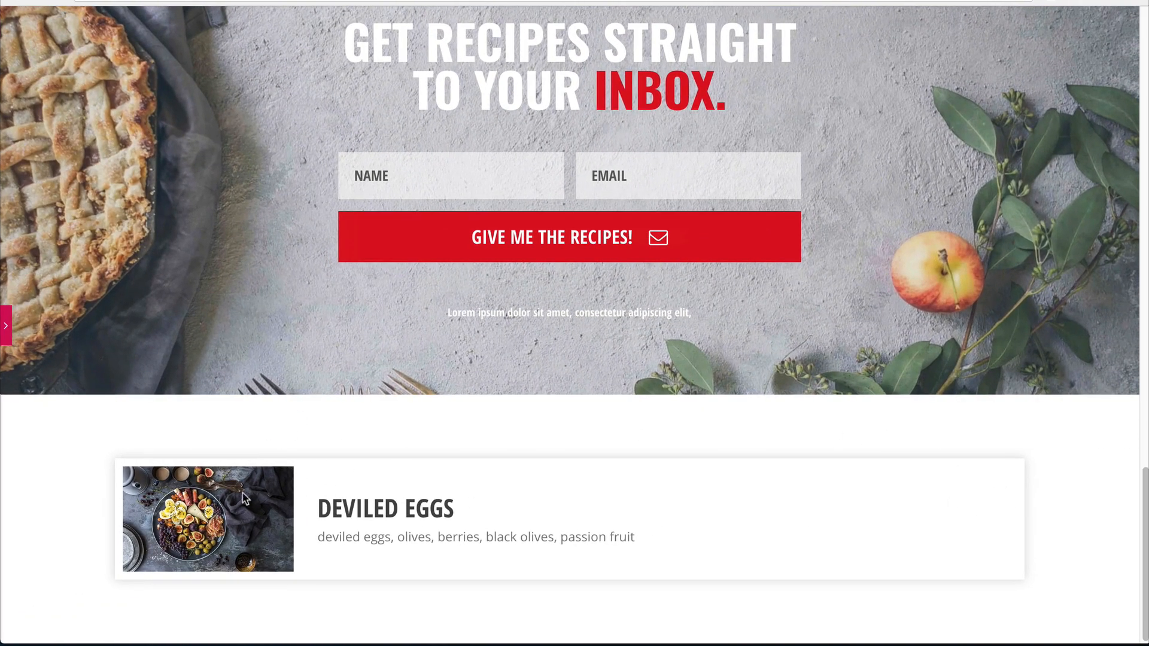
{"action": "left_click", "coordinate": [5, 329]}
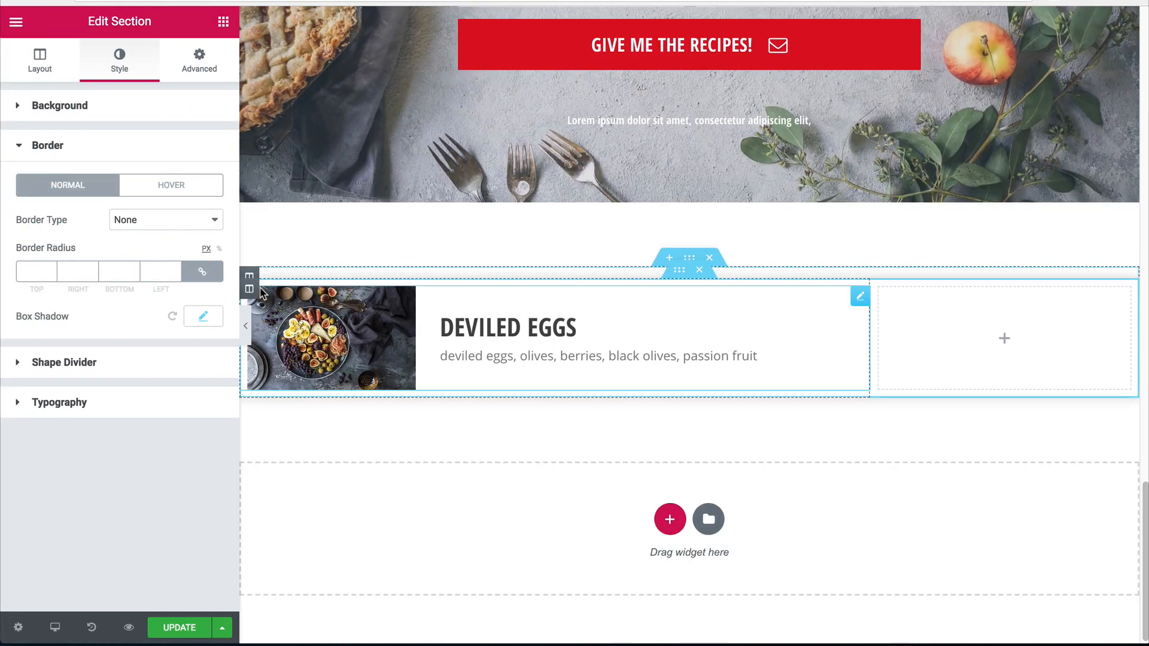
Review the image column's spacing, then preview the whole Deviled Eggs row.
{"action": "left_click", "coordinate": [249, 288]}
{"action": "left_click", "coordinate": [211, 77]}
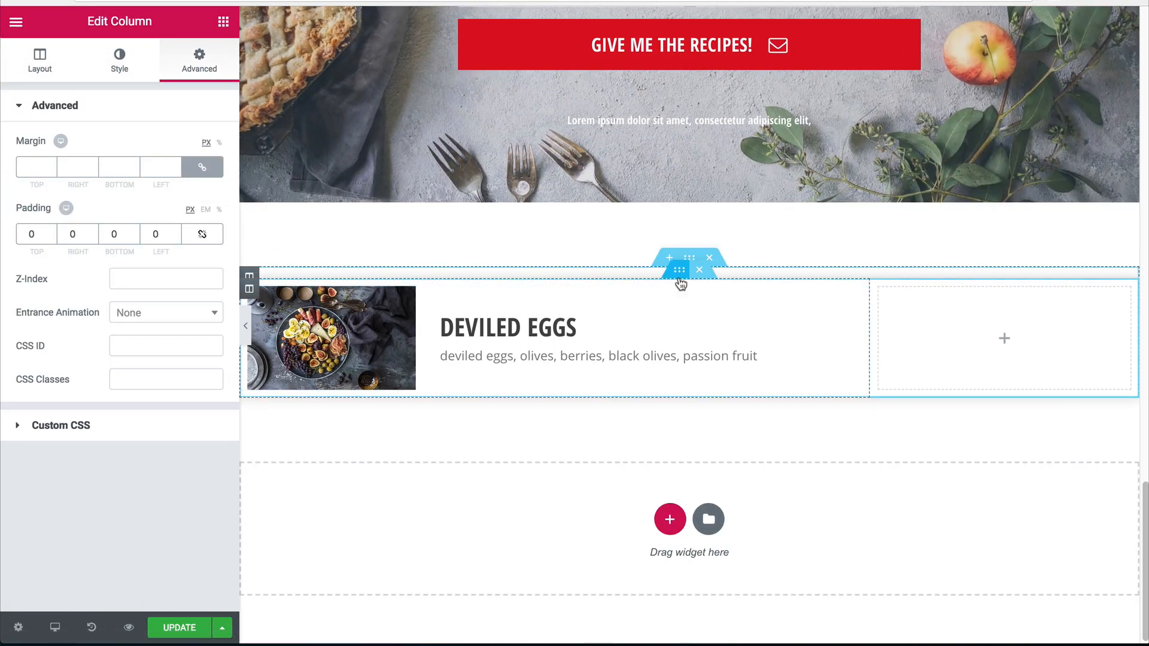
{"action": "left_click", "coordinate": [680, 272]}
{"action": "left_click", "coordinate": [245, 326]}
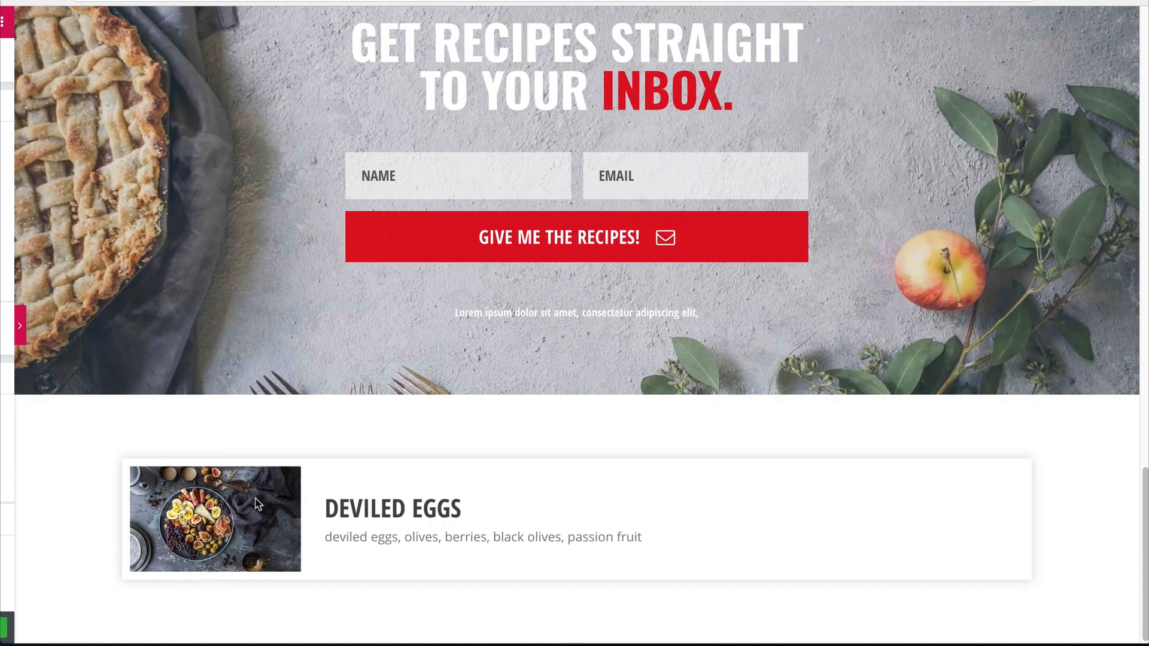
{"action": "left_click", "coordinate": [4, 329]}
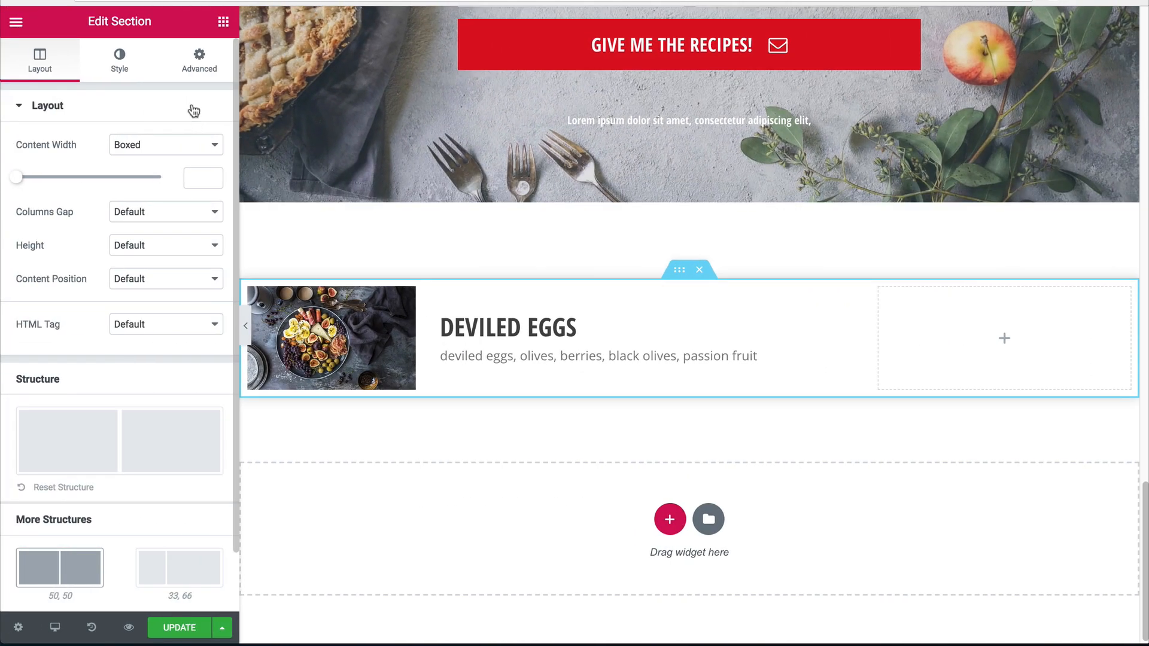
Set the row's padding and the column's margin to 0 on every side.
{"action": "left_click", "coordinate": [198, 71]}
{"action": "left_click", "coordinate": [203, 235]}
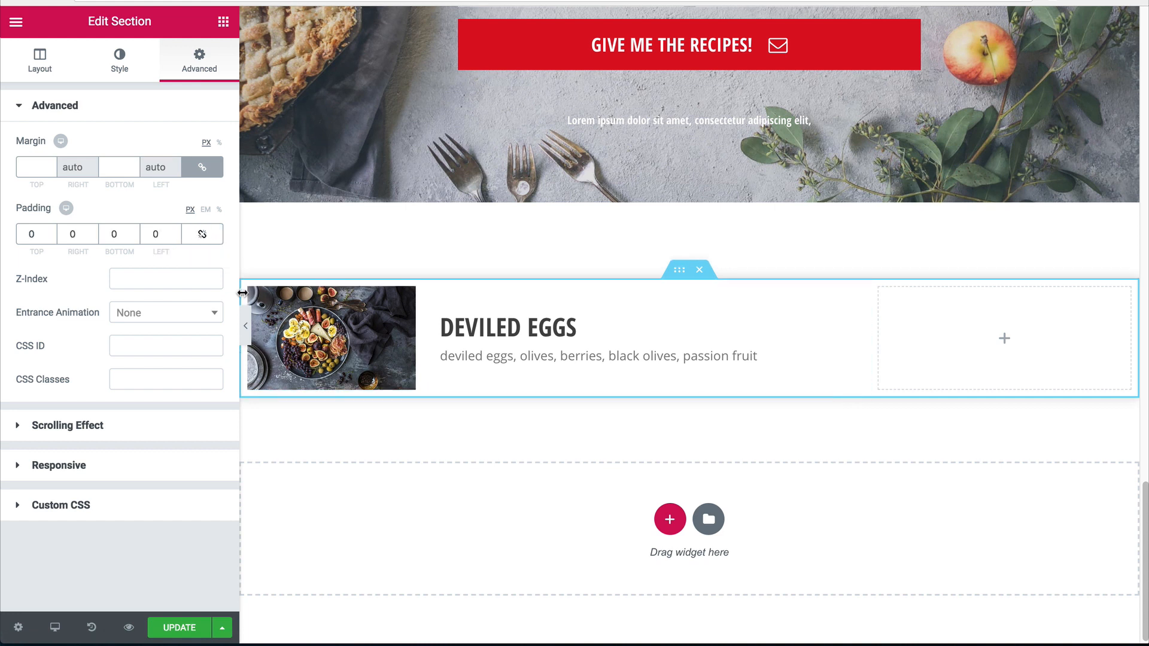
{"action": "left_click", "coordinate": [249, 291]}
{"action": "left_click", "coordinate": [199, 63]}
{"action": "left_click", "coordinate": [202, 170]}
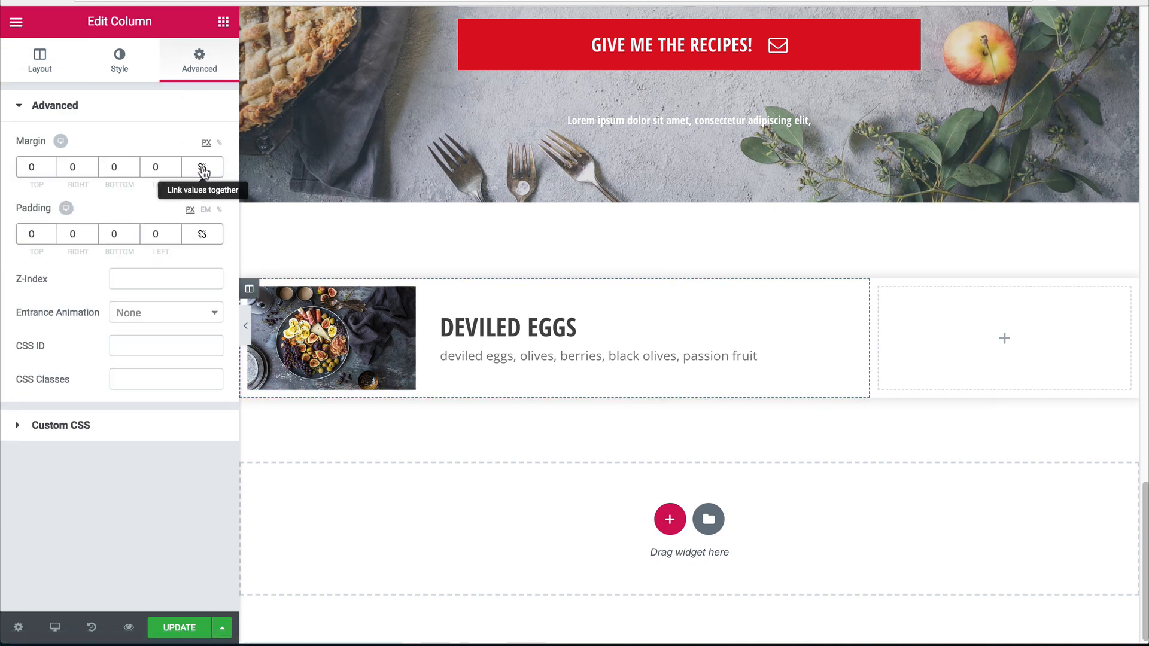
Clear the image box's 10 px margins and link the row's padding values.
{"action": "left_click", "coordinate": [335, 338]}
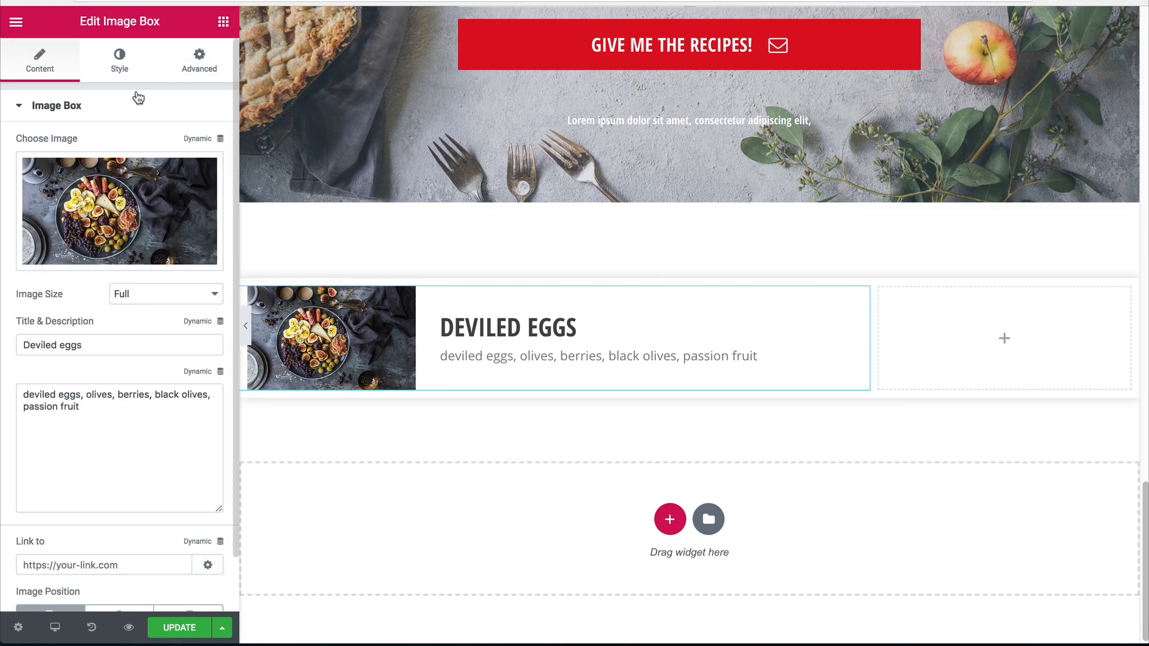
{"action": "left_click", "coordinate": [203, 67]}
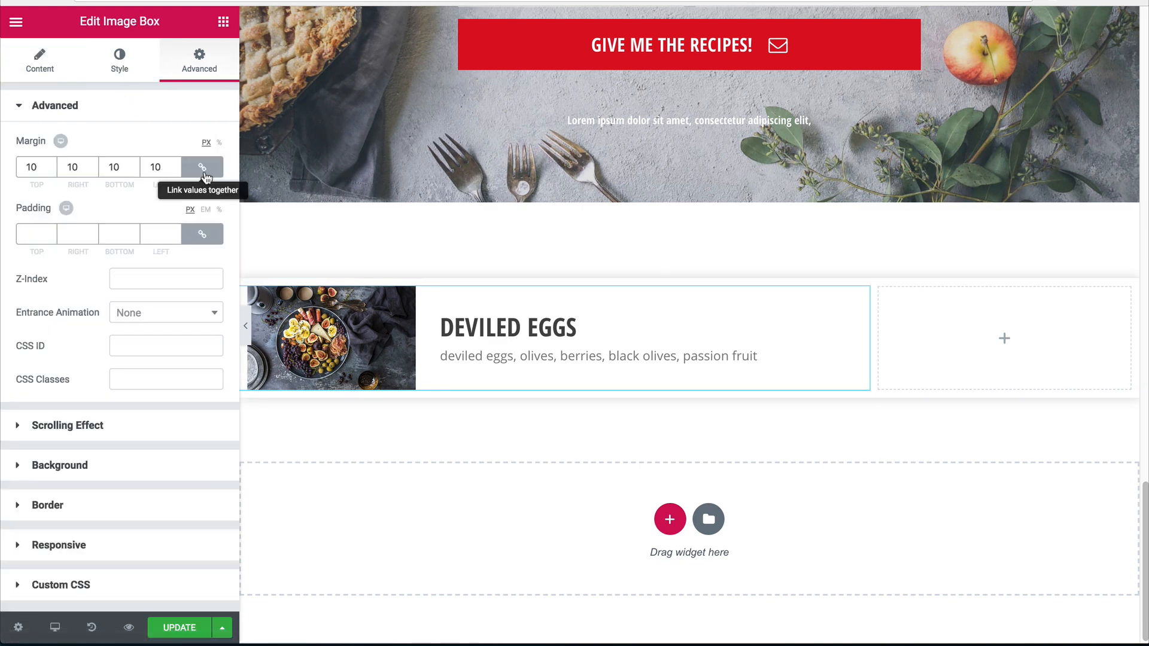
{"action": "key", "text": "BackSpace"}
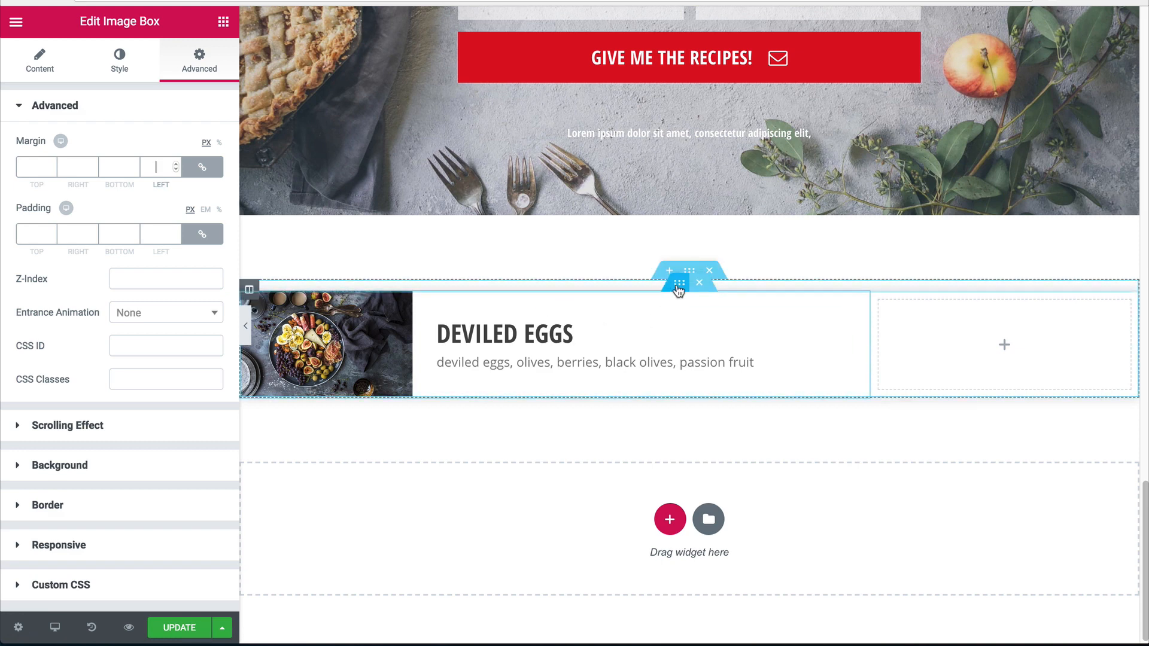
{"action": "left_click", "coordinate": [679, 281]}
{"action": "left_click", "coordinate": [199, 62]}
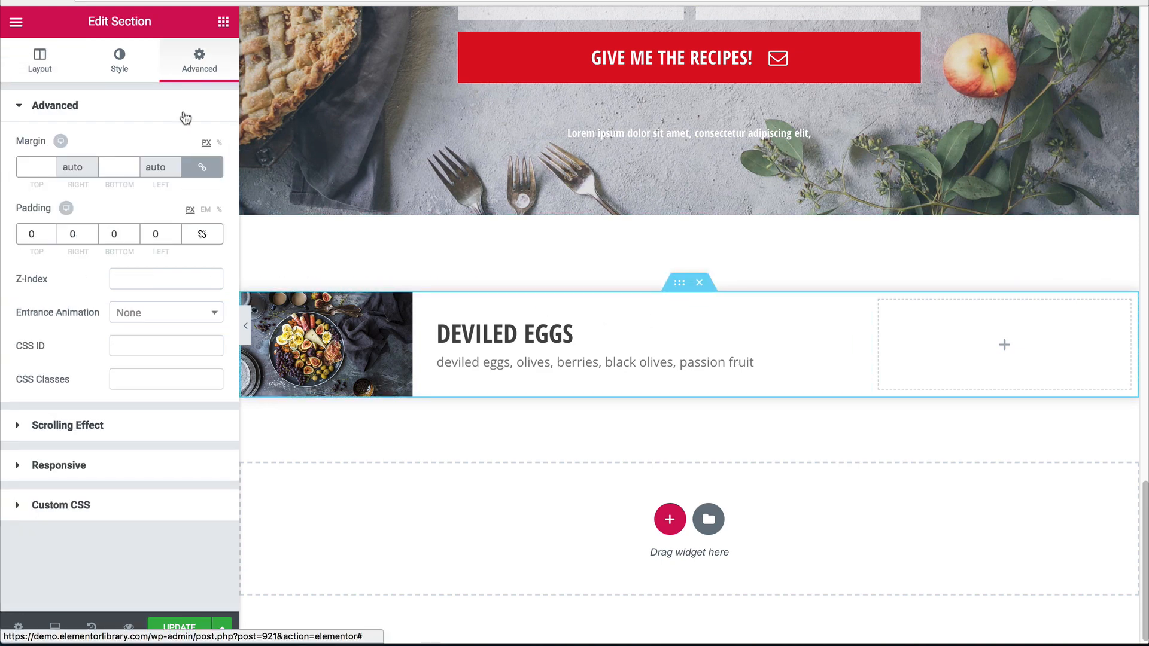
{"action": "left_click", "coordinate": [203, 234]}
Link the column's margin and padding values and set the column padding to 0.
{"action": "left_click", "coordinate": [393, 335]}
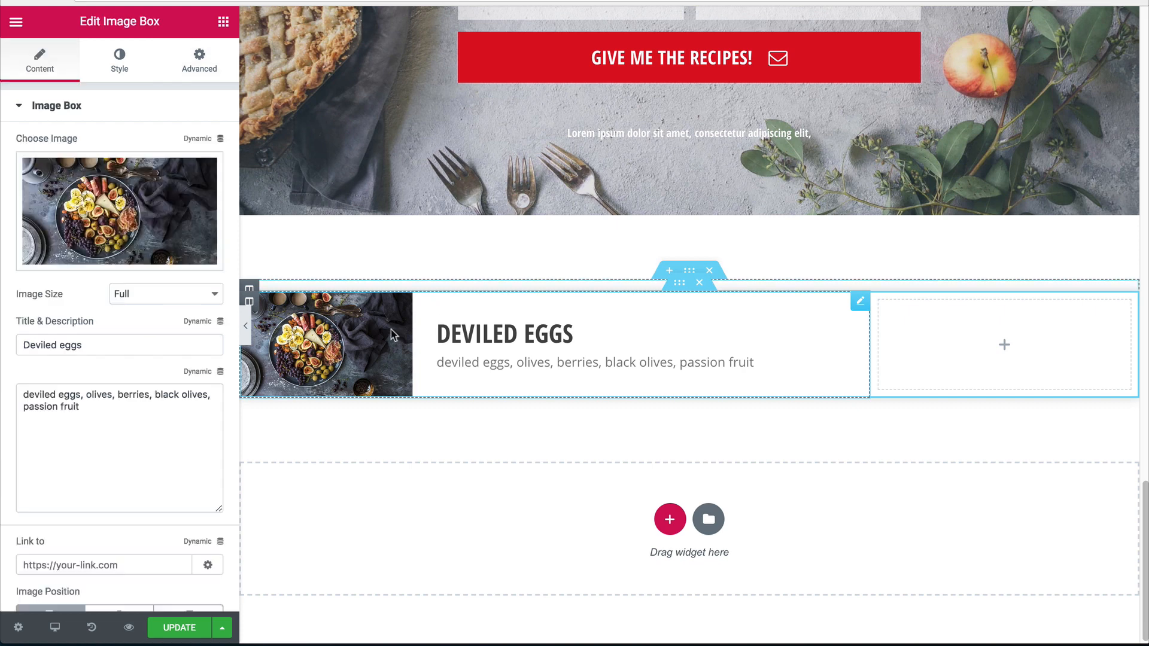
{"action": "left_click", "coordinate": [256, 306]}
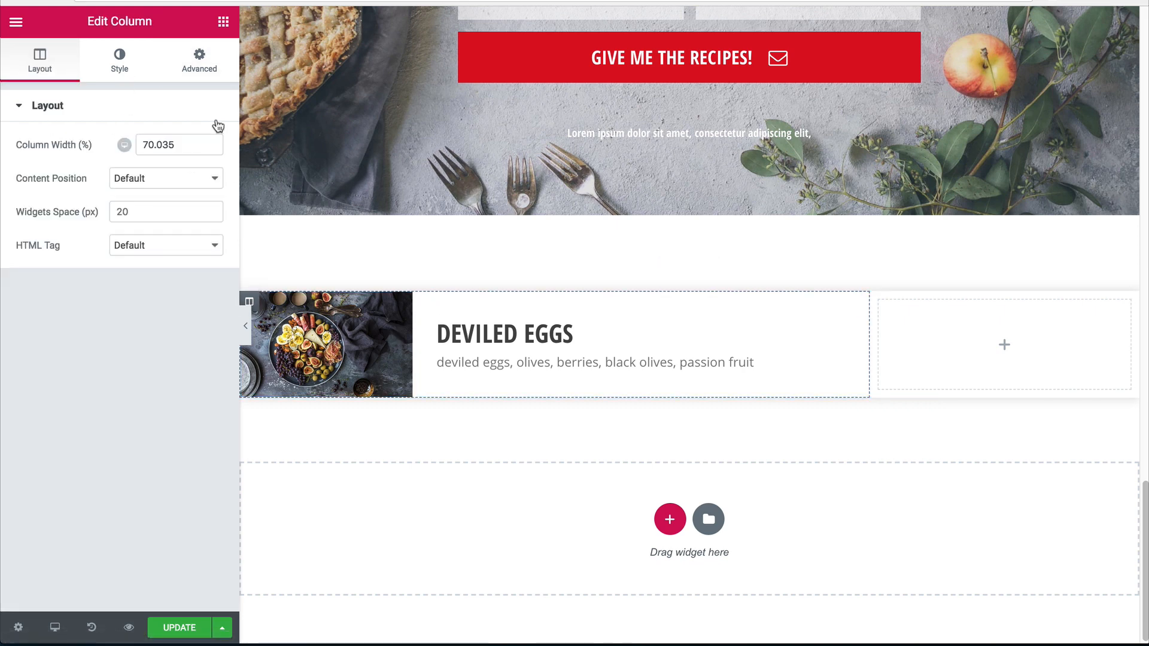
{"action": "left_click", "coordinate": [199, 62]}
{"action": "left_click", "coordinate": [202, 166]}
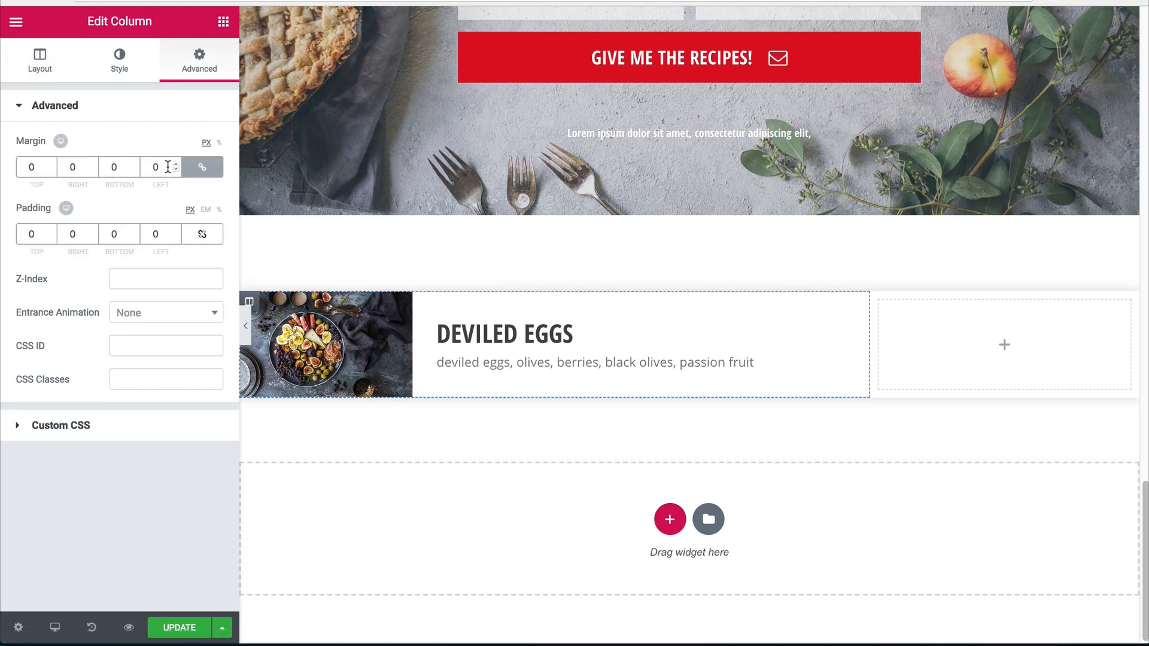
{"action": "left_click", "coordinate": [203, 234]}
{"action": "left_click", "coordinate": [152, 234]}
{"action": "key", "text": "BackSpace"}
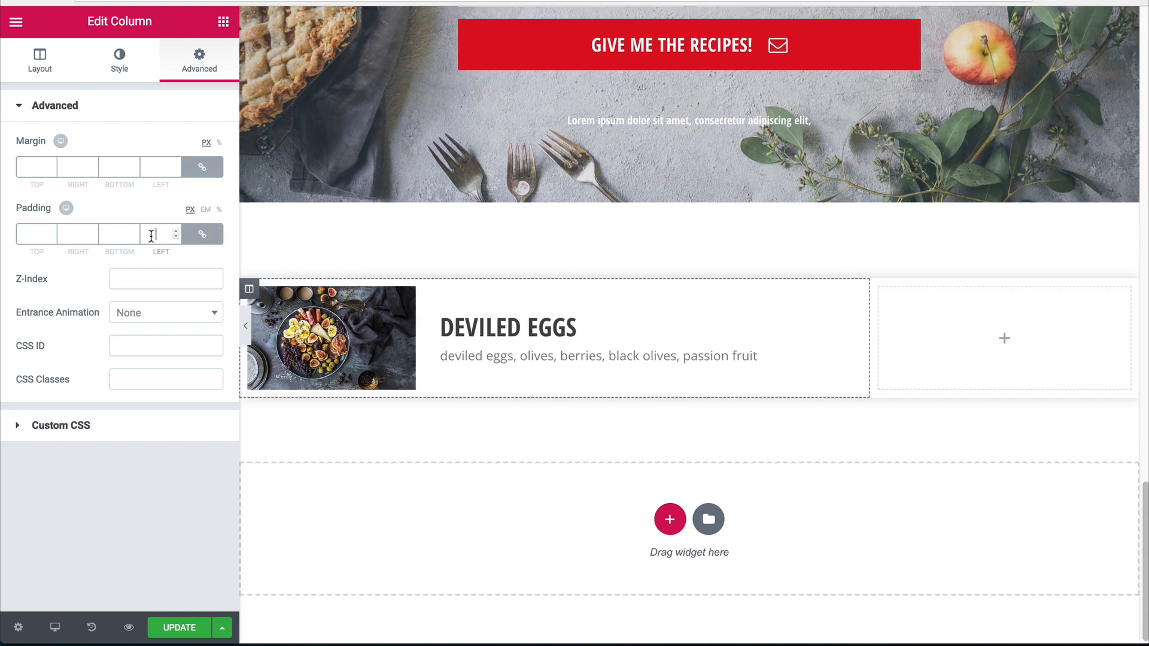
{"action": "type", "text": "0"}
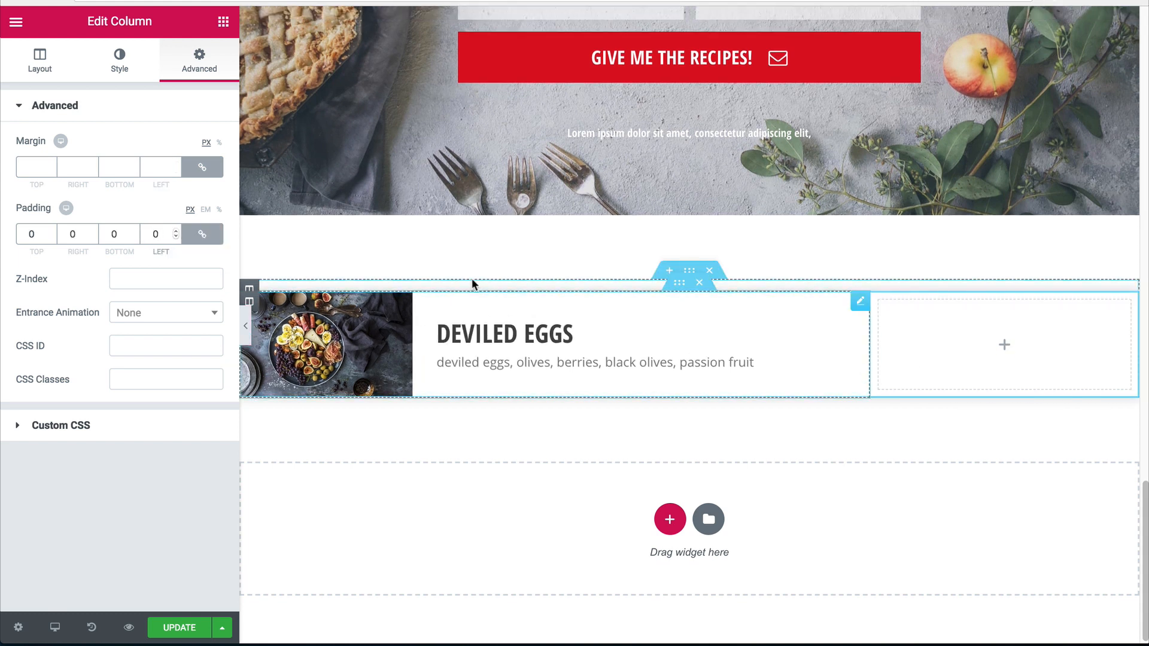
Copy the INBOX heading and paste it into the empty right column.
{"action": "scroll", "coordinate": [472, 285], "scroll_direction": "up", "scroll_amount": 10}
{"action": "scroll", "coordinate": [755, 386], "scroll_direction": "up", "scroll_amount": 20}
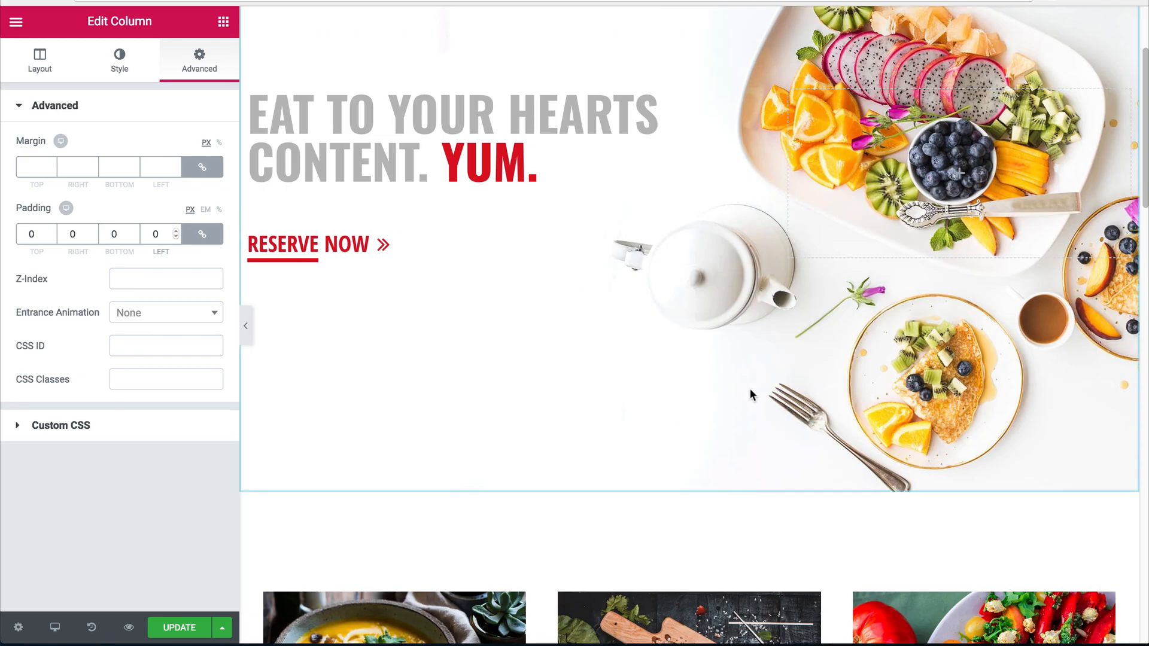
{"action": "scroll", "coordinate": [641, 359], "scroll_direction": "down", "scroll_amount": 20}
{"action": "scroll", "coordinate": [698, 377], "scroll_direction": "up", "scroll_amount": 3}
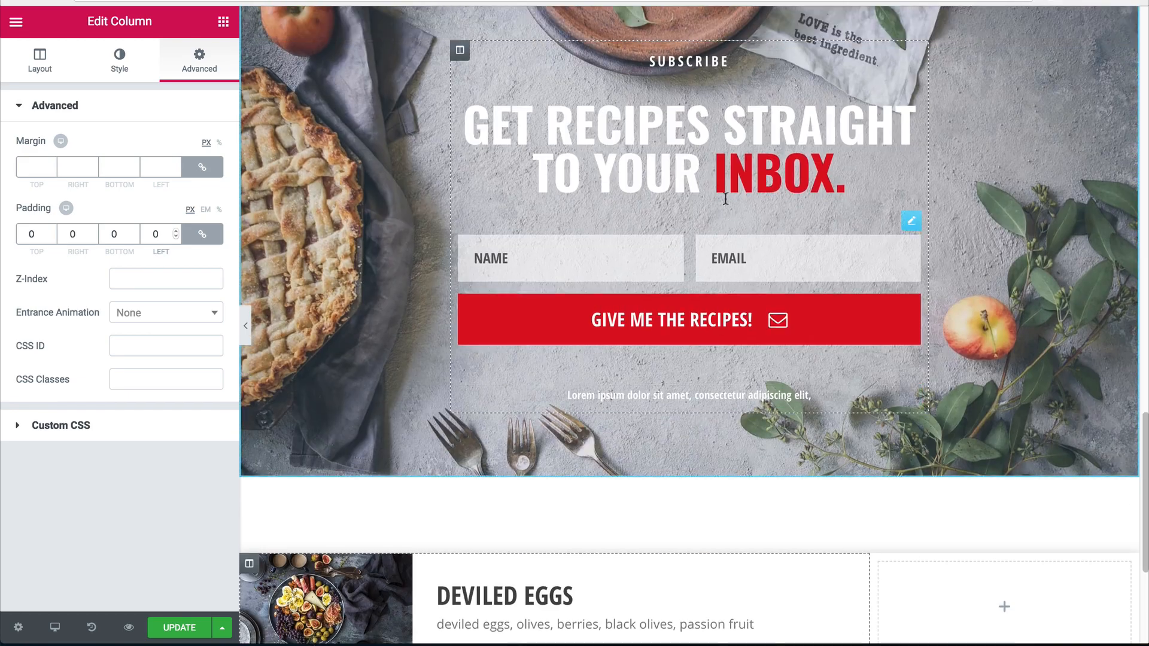
{"action": "right_click", "coordinate": [729, 186]}
{"action": "left_click", "coordinate": [766, 262]}
{"action": "scroll", "coordinate": [897, 359], "scroll_direction": "down", "scroll_amount": 4}
{"action": "right_click", "coordinate": [923, 380]}
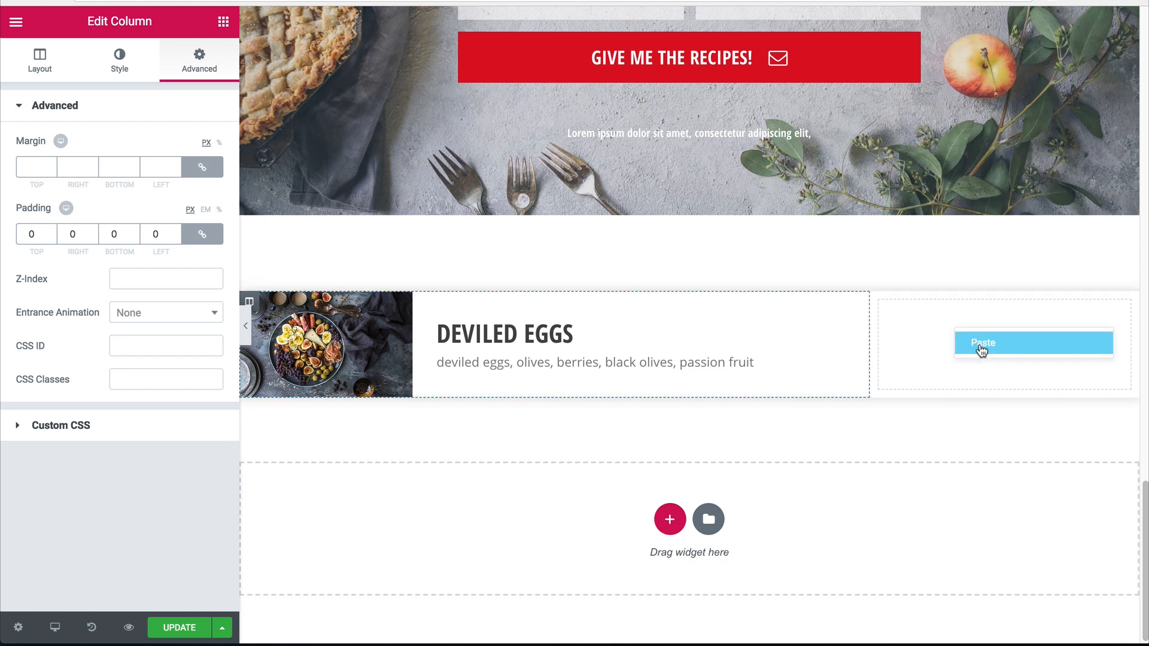
{"action": "left_click", "coordinate": [981, 343]}
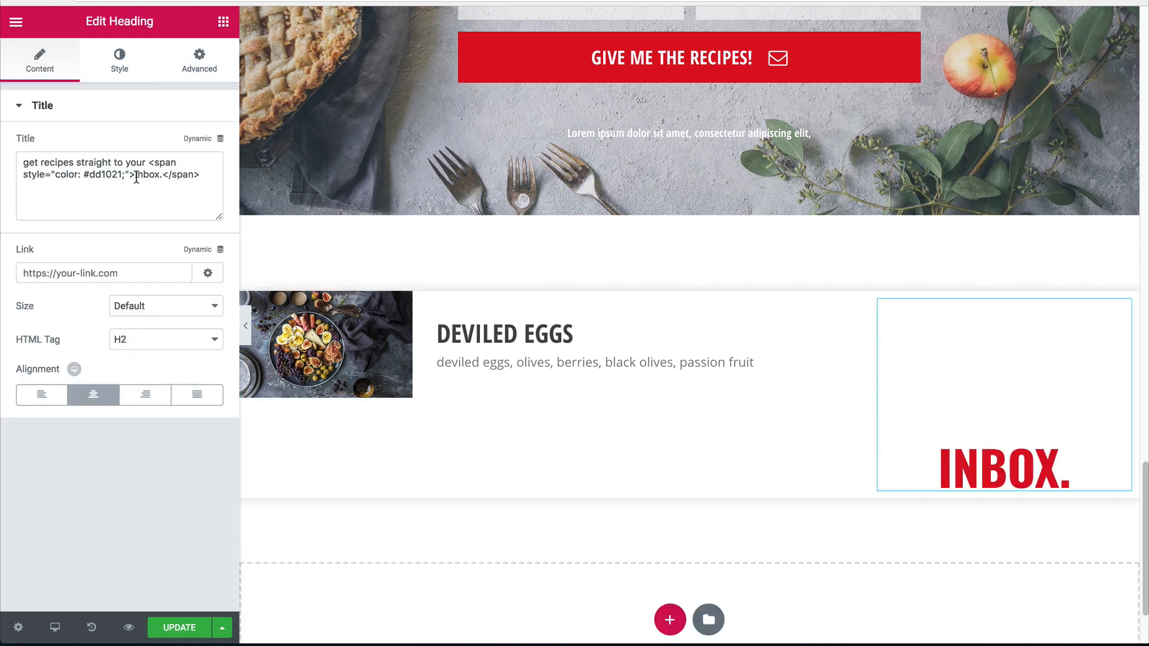
Change the pasted heading's title to $9 and make its text colour red.
{"action": "double_click", "coordinate": [117, 174]}
{"action": "triple_click", "coordinate": [118, 179]}
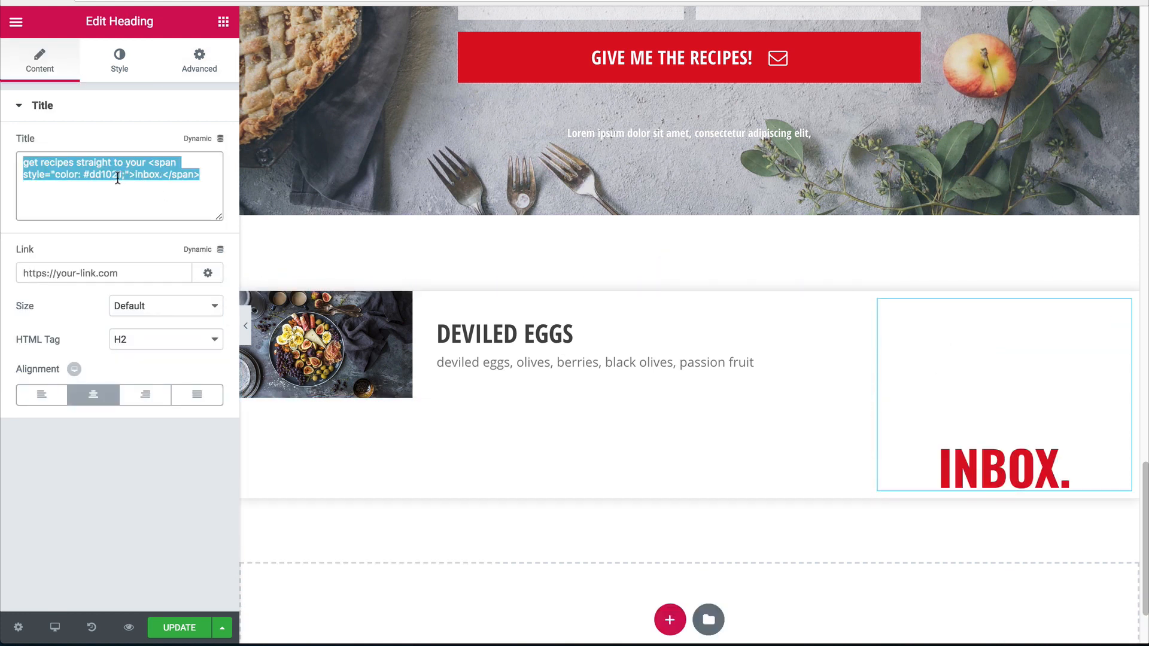
{"action": "type", "text": "$9"}
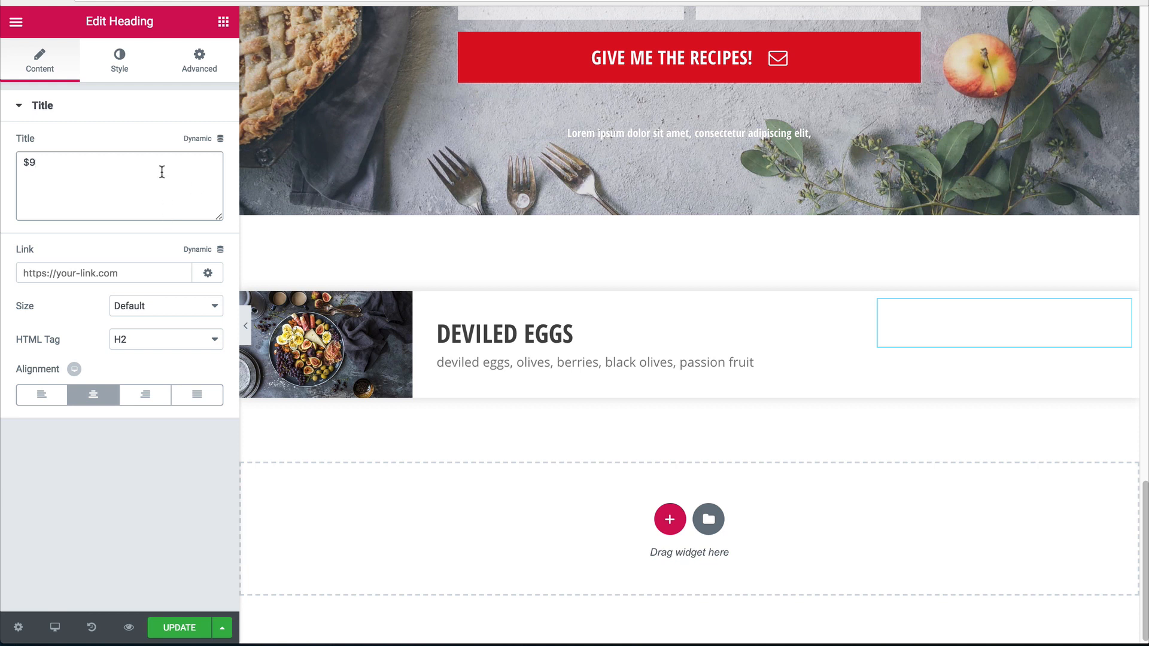
{"action": "left_click", "coordinate": [120, 60]}
{"action": "left_click", "coordinate": [199, 144]}
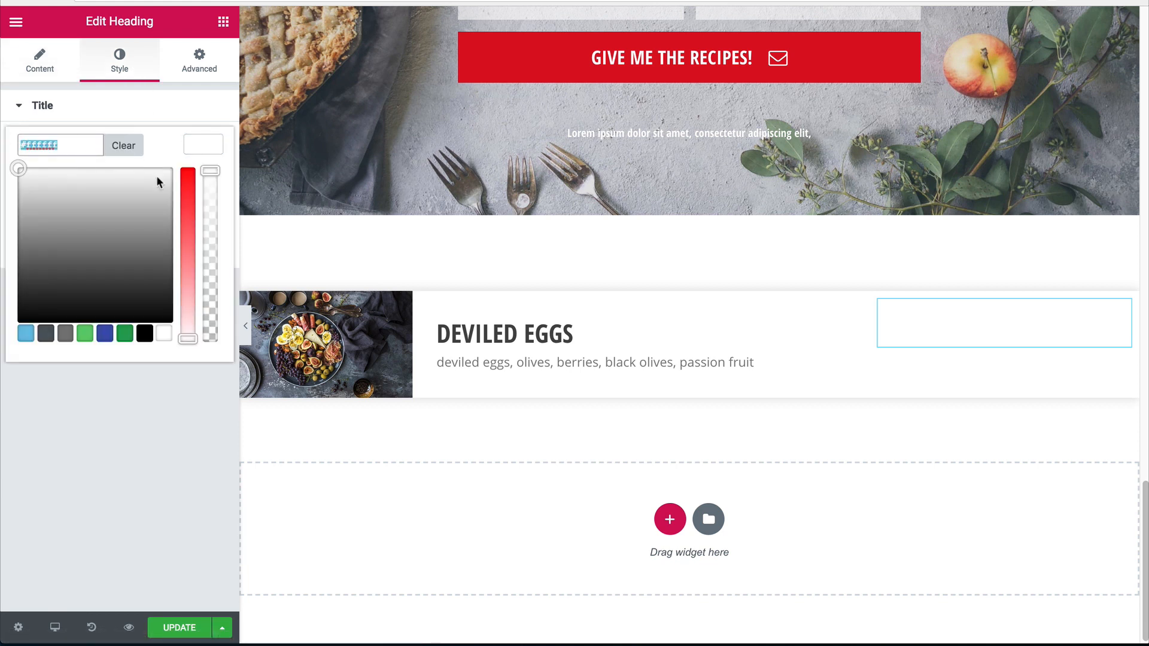
{"action": "key", "text": "ctrl+v"}
{"action": "key", "text": "Return"}
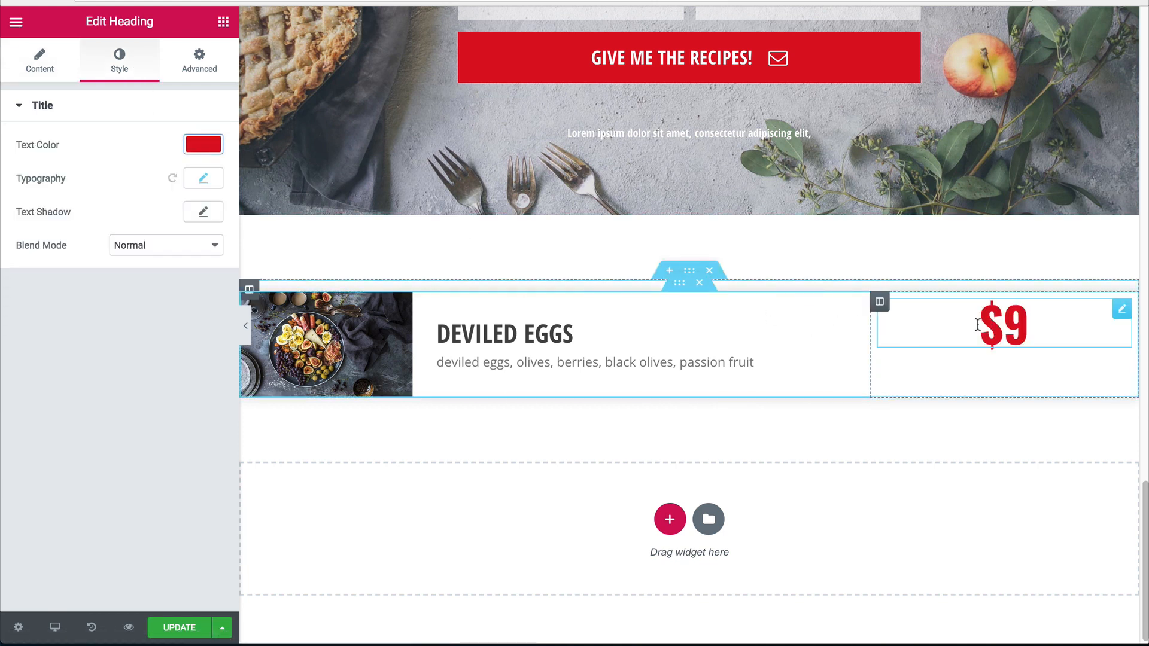
{"action": "left_click", "coordinate": [879, 301]}
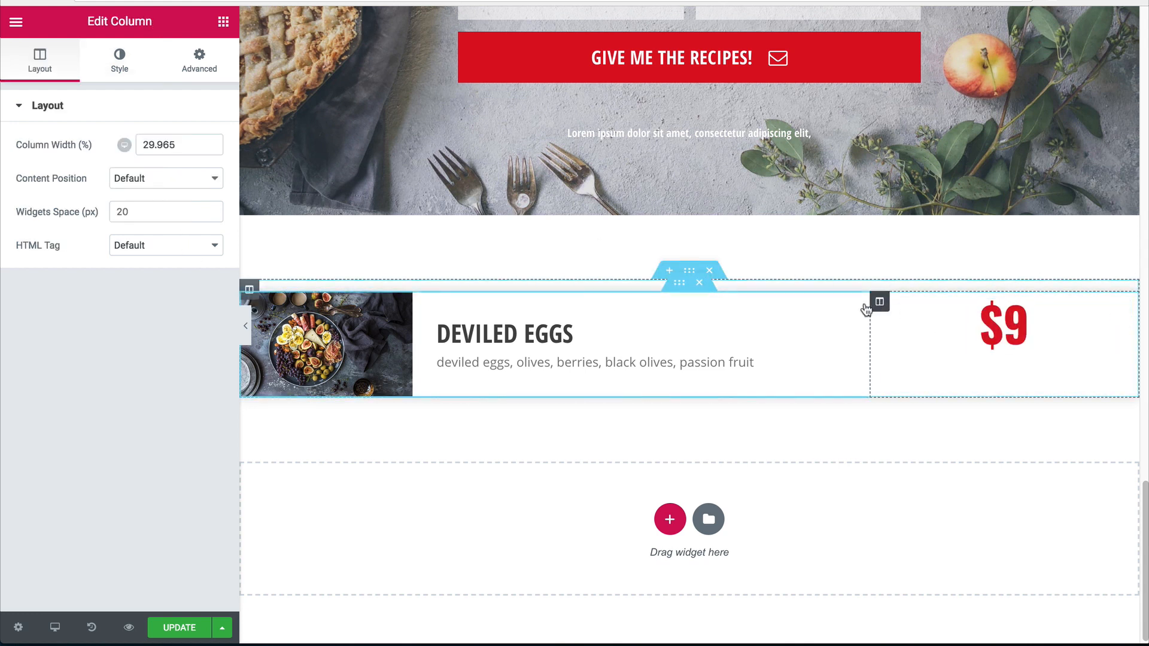
Centre the price vertically in its column and set the $9 heading size to 32 px.
{"action": "left_click", "coordinate": [111, 182]}
{"action": "left_click", "coordinate": [128, 198]}
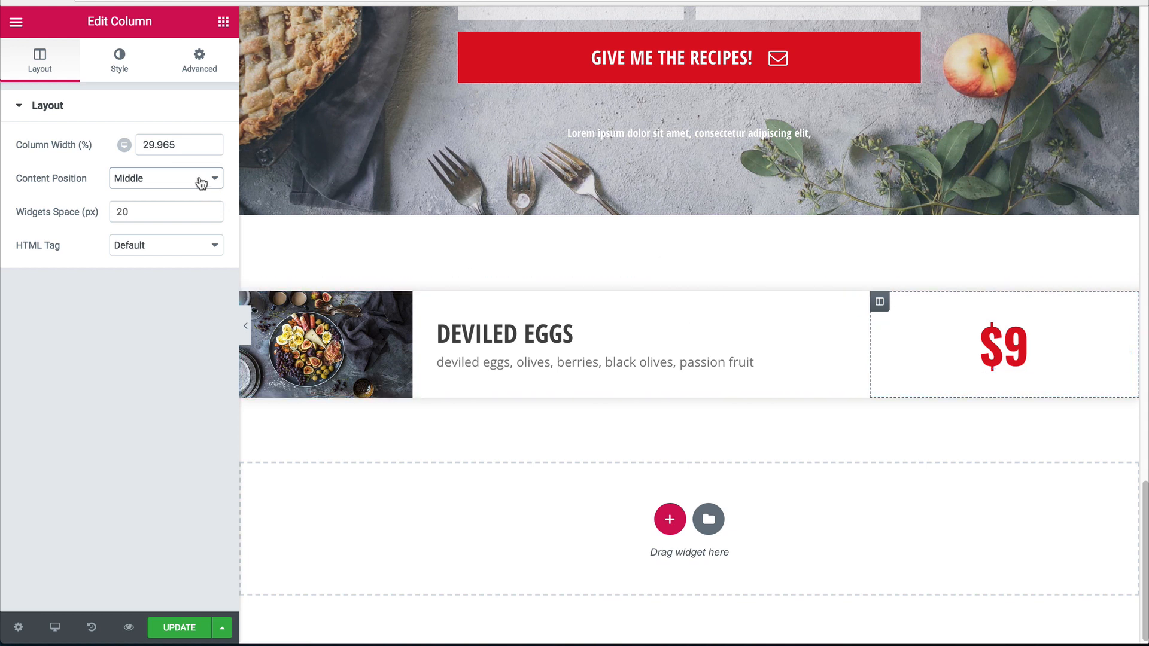
{"action": "left_click", "coordinate": [938, 351]}
{"action": "left_click", "coordinate": [119, 60]}
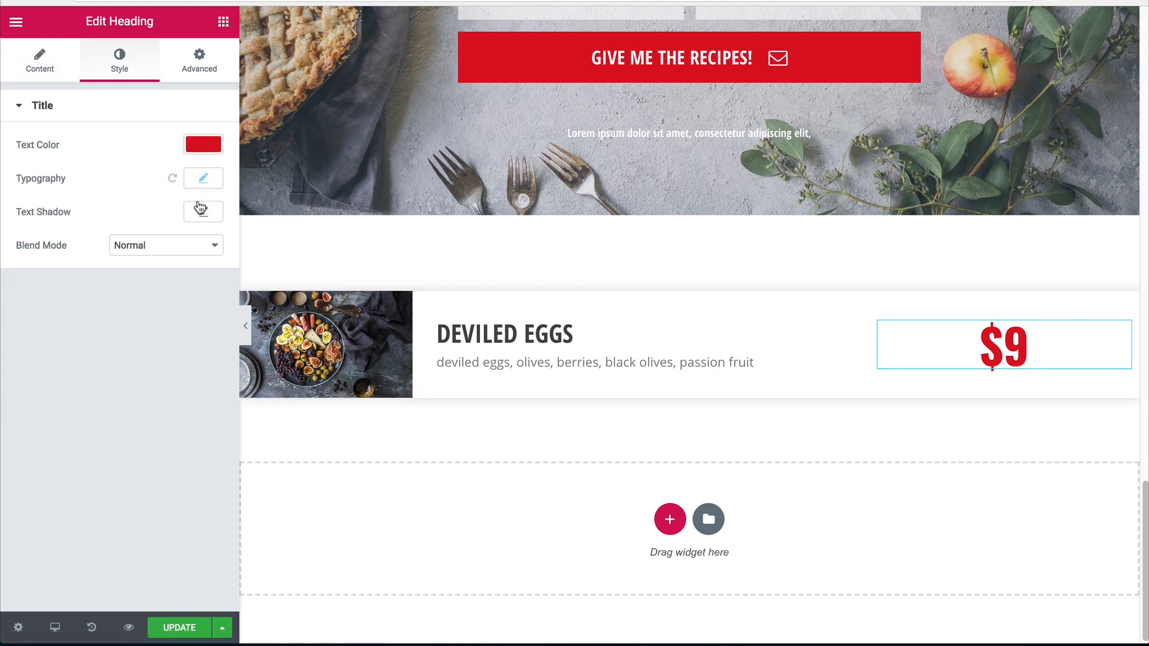
{"action": "left_click", "coordinate": [203, 144]}
{"action": "left_click", "coordinate": [203, 144]}
{"action": "left_click", "coordinate": [203, 177]}
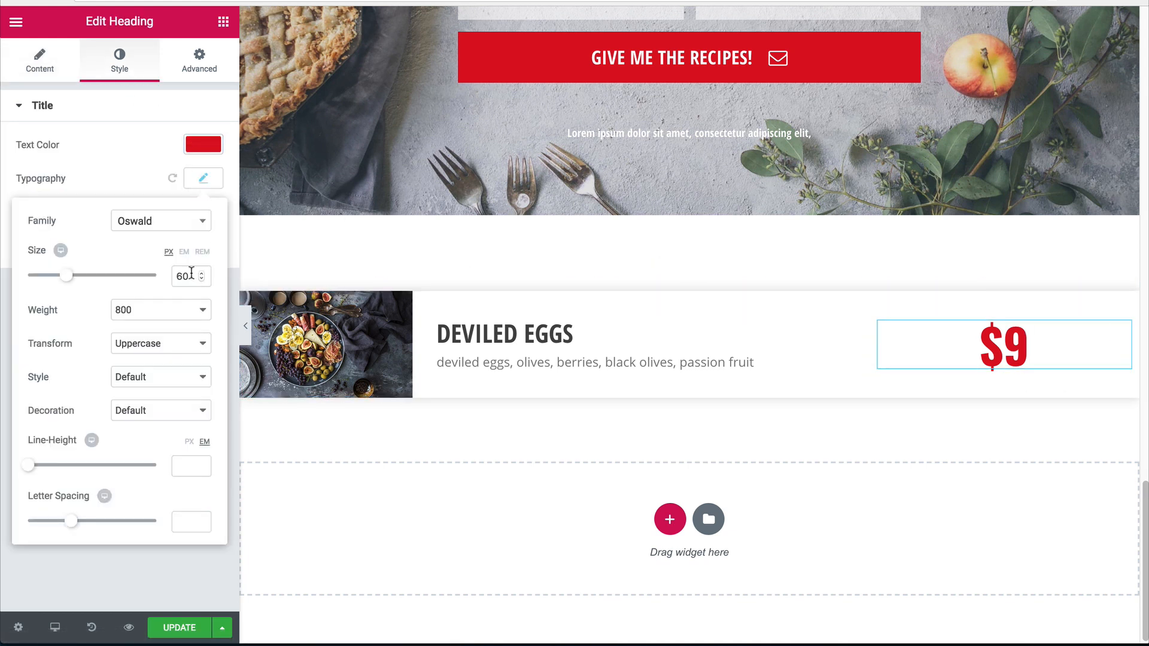
{"action": "type", "text": "2"}
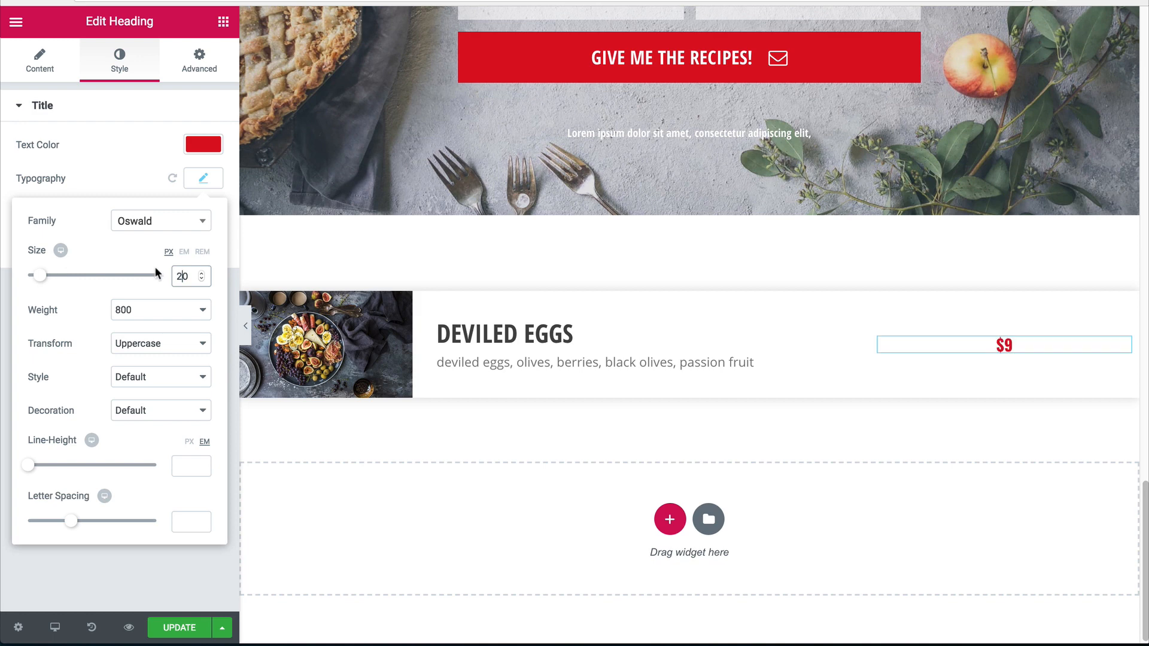
{"action": "key", "text": "ctrl+a"}
{"action": "type", "text": "31"}
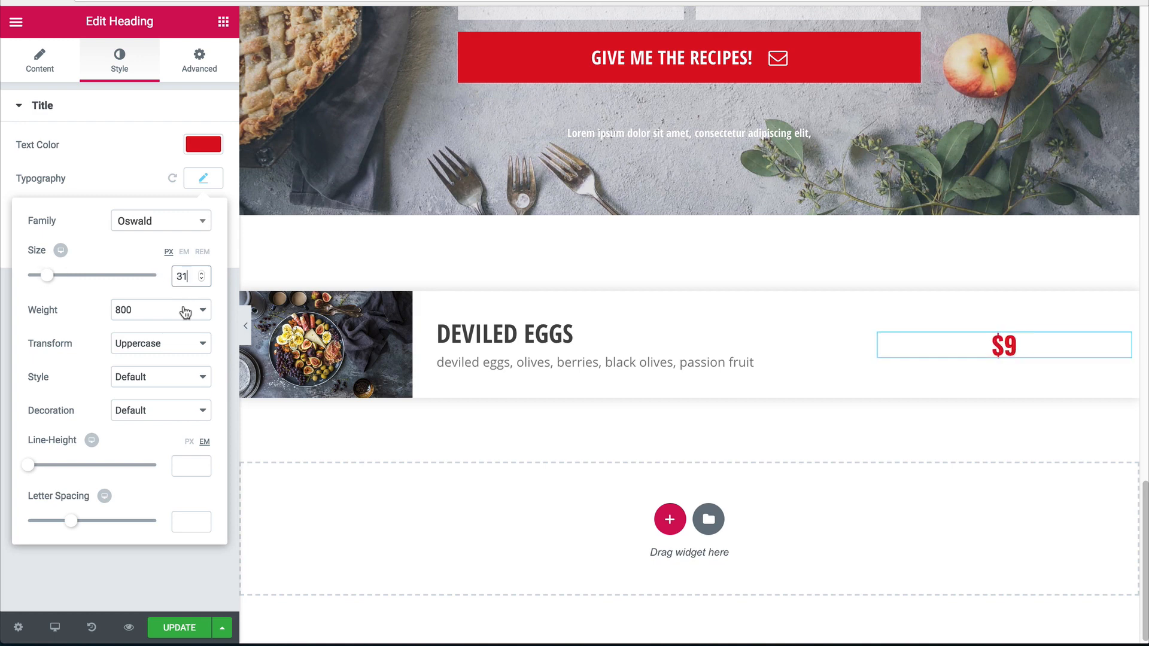
{"action": "key", "text": "Up"}
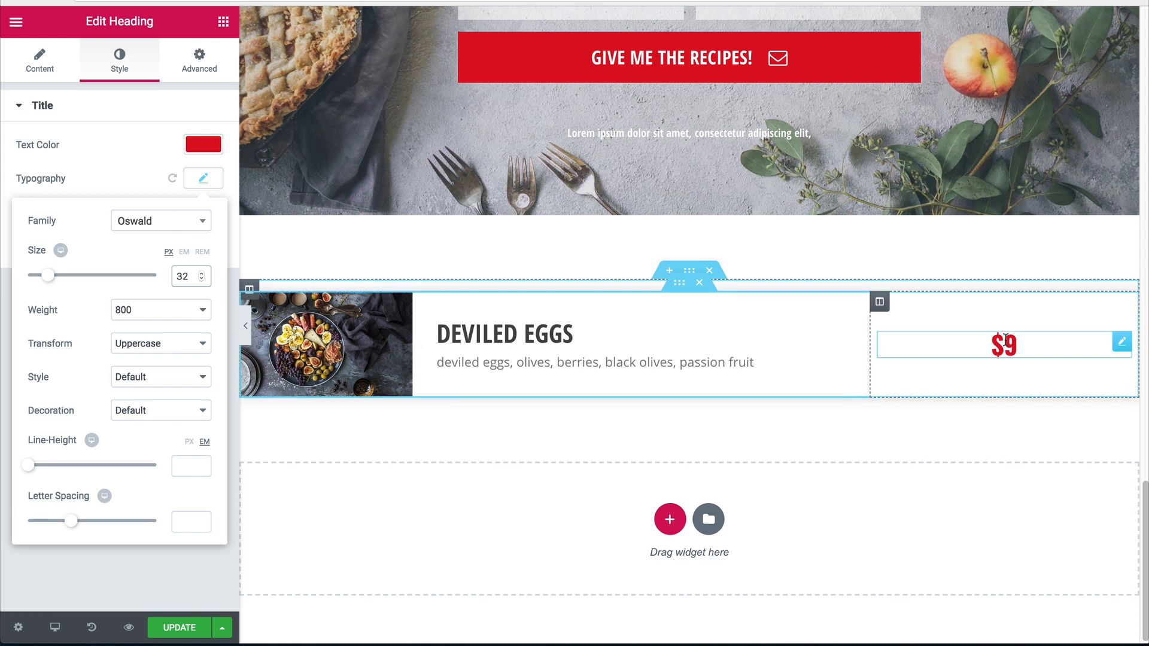
Drag the column divider to 75%/25% and check the row in full-width preview.
{"action": "left_click", "coordinate": [244, 323]}
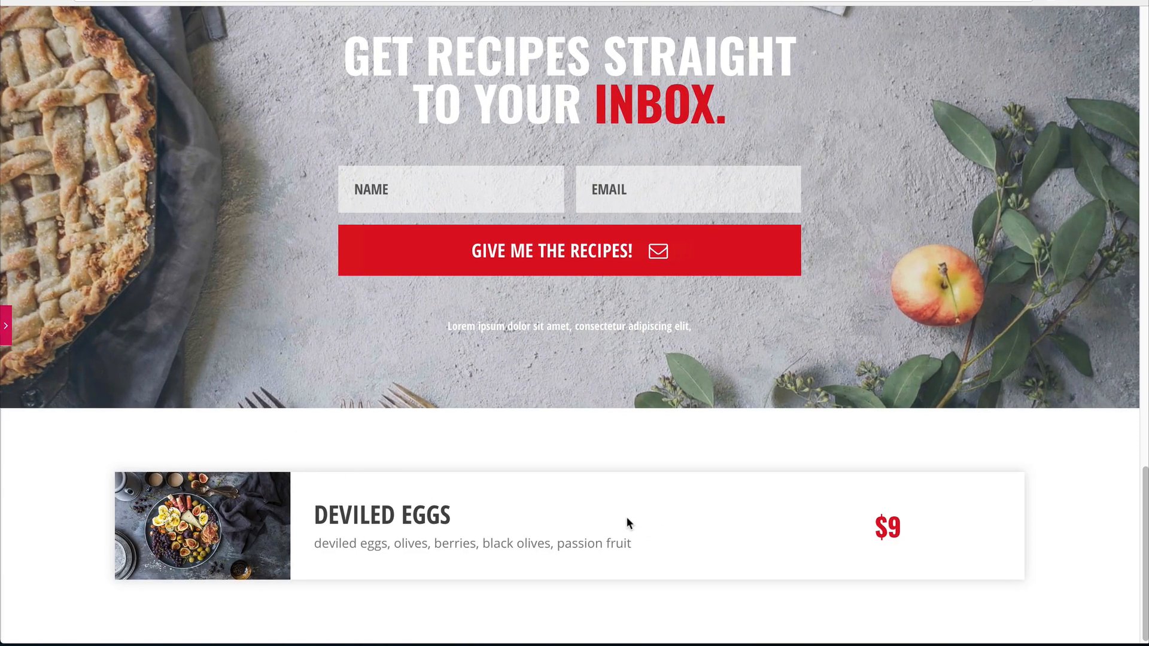
{"action": "left_click", "coordinate": [6, 326]}
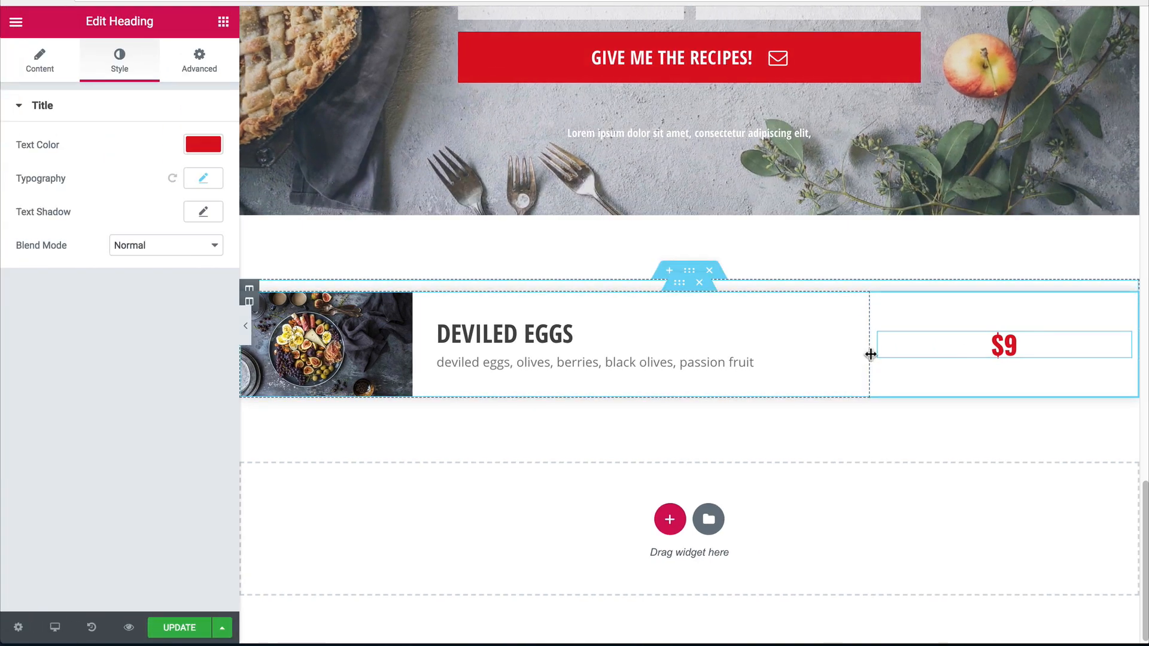
{"action": "left_click_drag", "start_coordinate": [904, 359], "coordinate": [913, 359]}
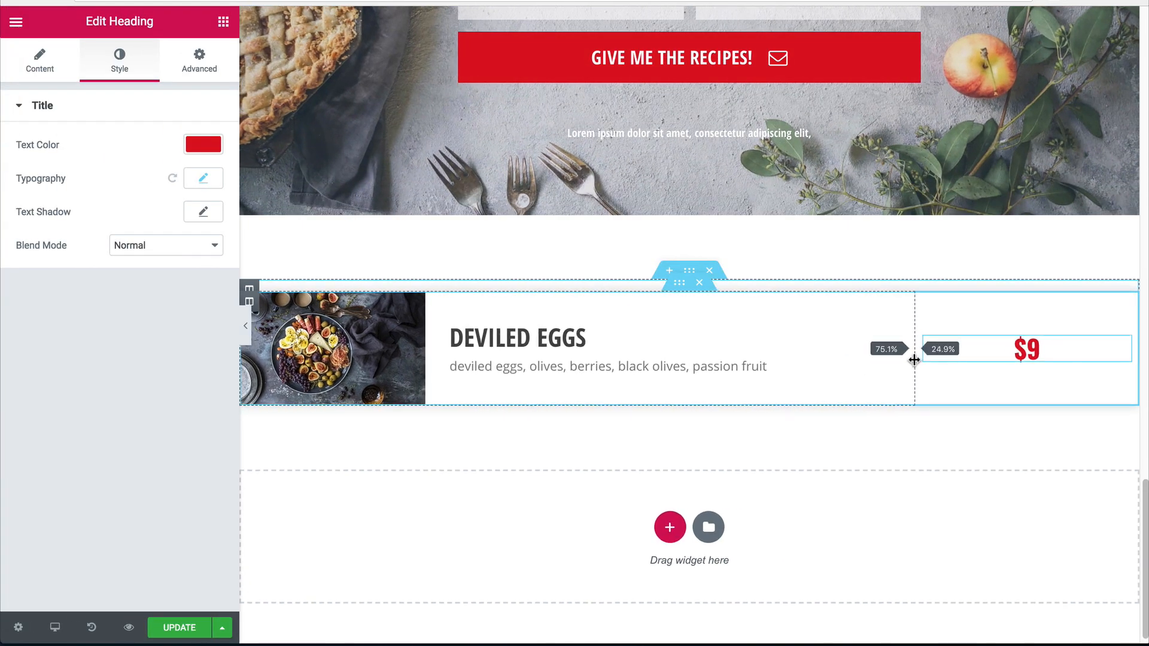
{"action": "left_click", "coordinate": [245, 326]}
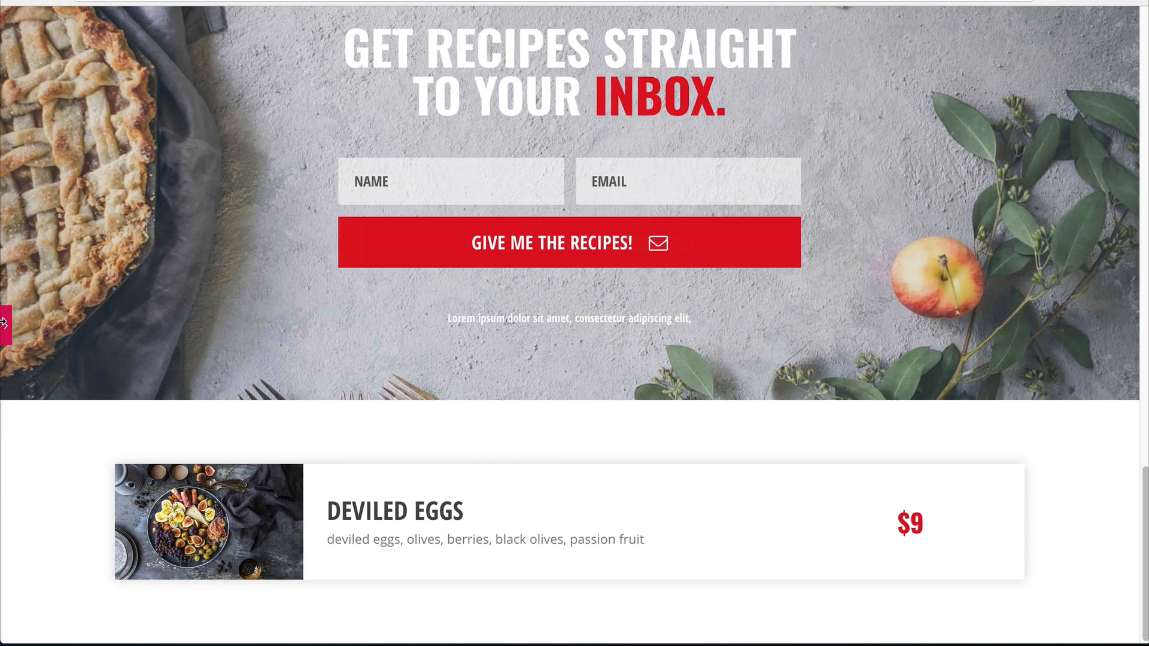
{"action": "left_click", "coordinate": [5, 323]}
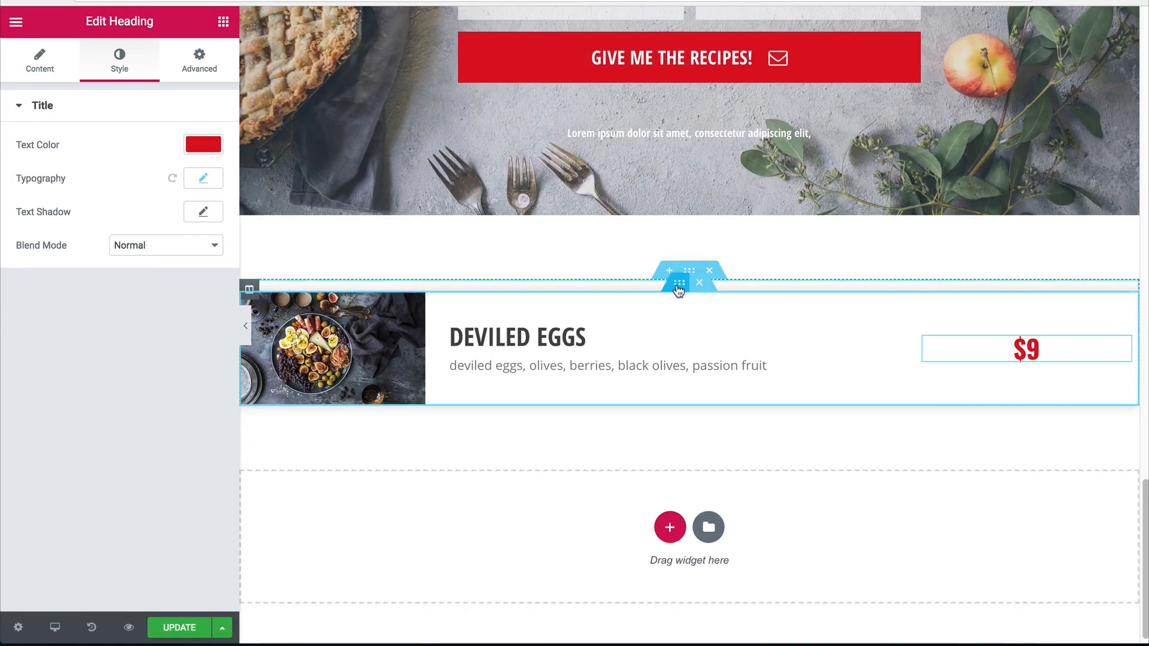
{"action": "left_click", "coordinate": [679, 286]}
Give the Deviled Eggs row a 20 top and bottom margin, then duplicate it twice.
{"action": "left_click", "coordinate": [199, 60]}
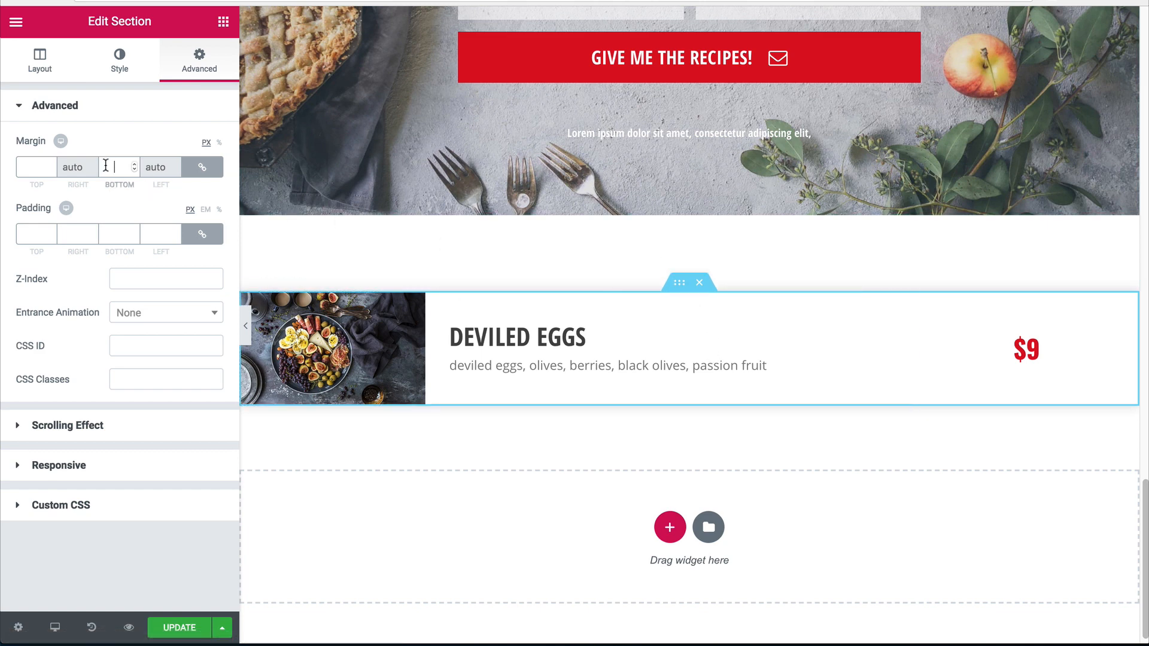
{"action": "type", "text": "20"}
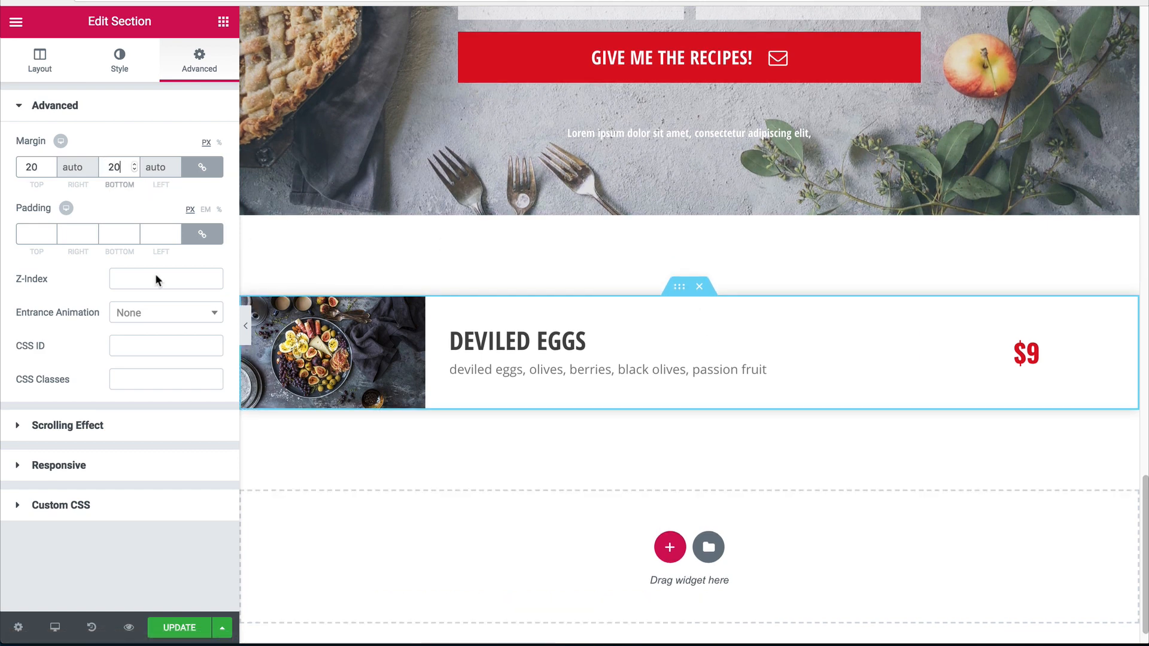
{"action": "right_click", "coordinate": [678, 288]}
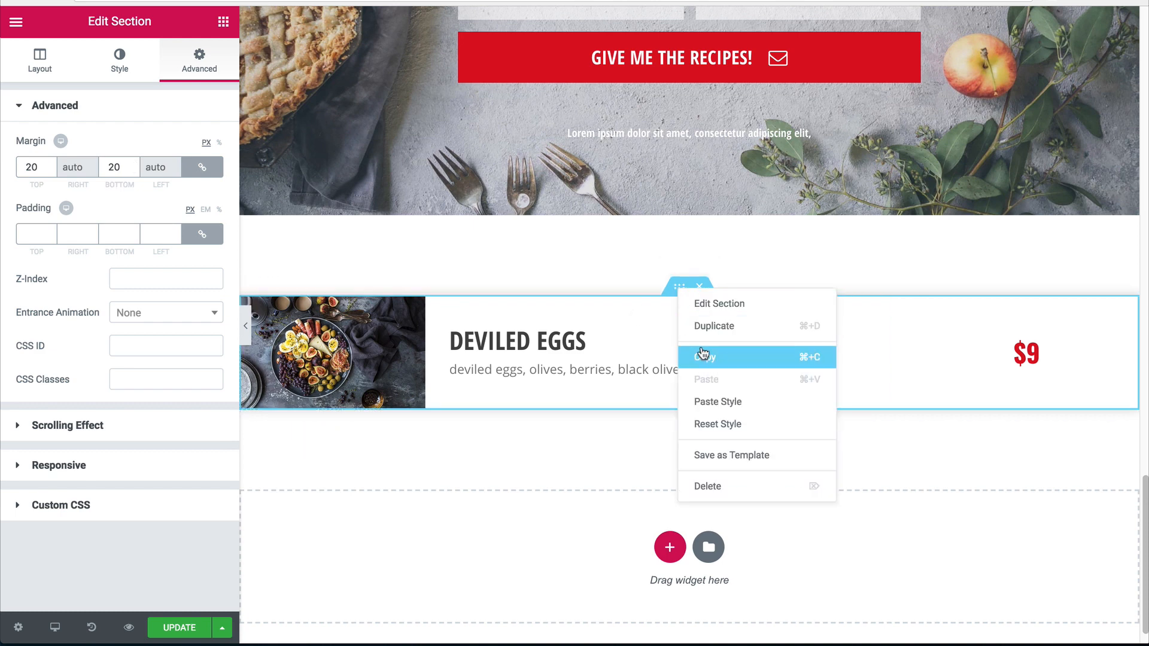
{"action": "left_click", "coordinate": [708, 327]}
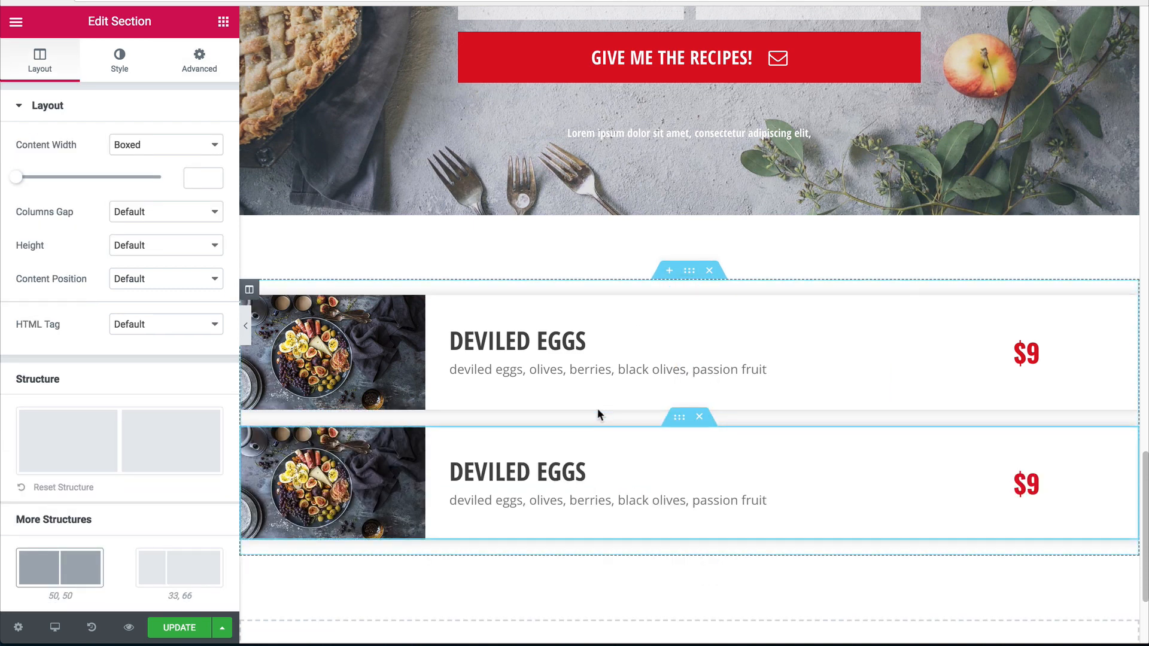
{"action": "right_click", "coordinate": [703, 419]}
{"action": "left_click", "coordinate": [688, 456]}
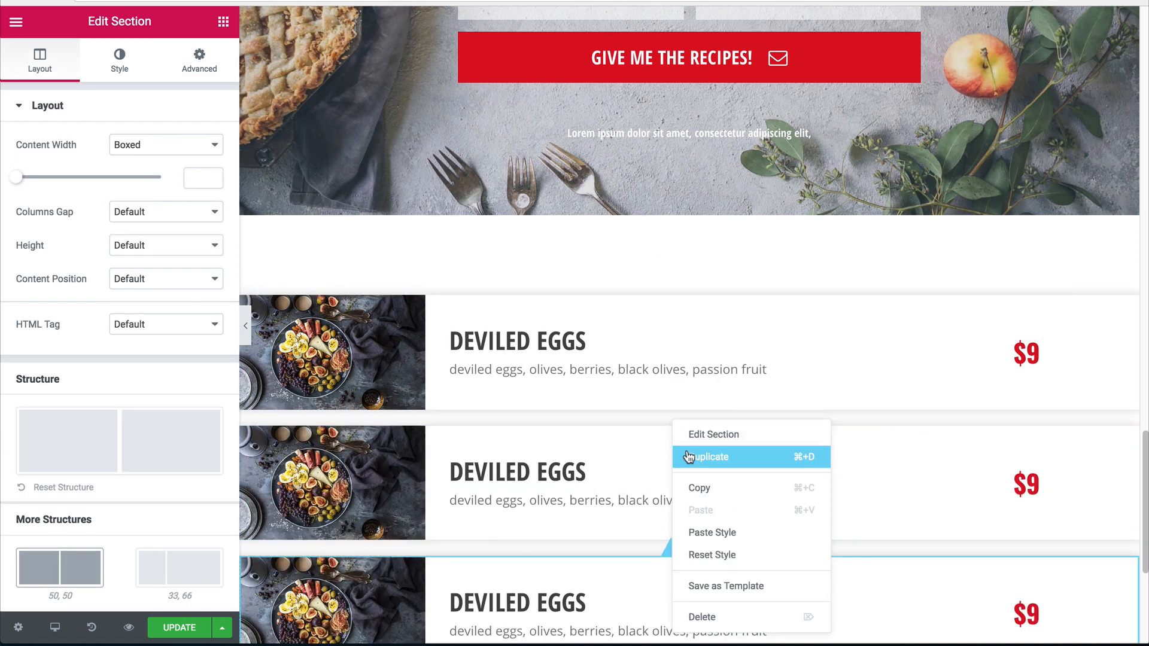
{"action": "scroll", "coordinate": [601, 398], "scroll_direction": "down", "scroll_amount": 3}
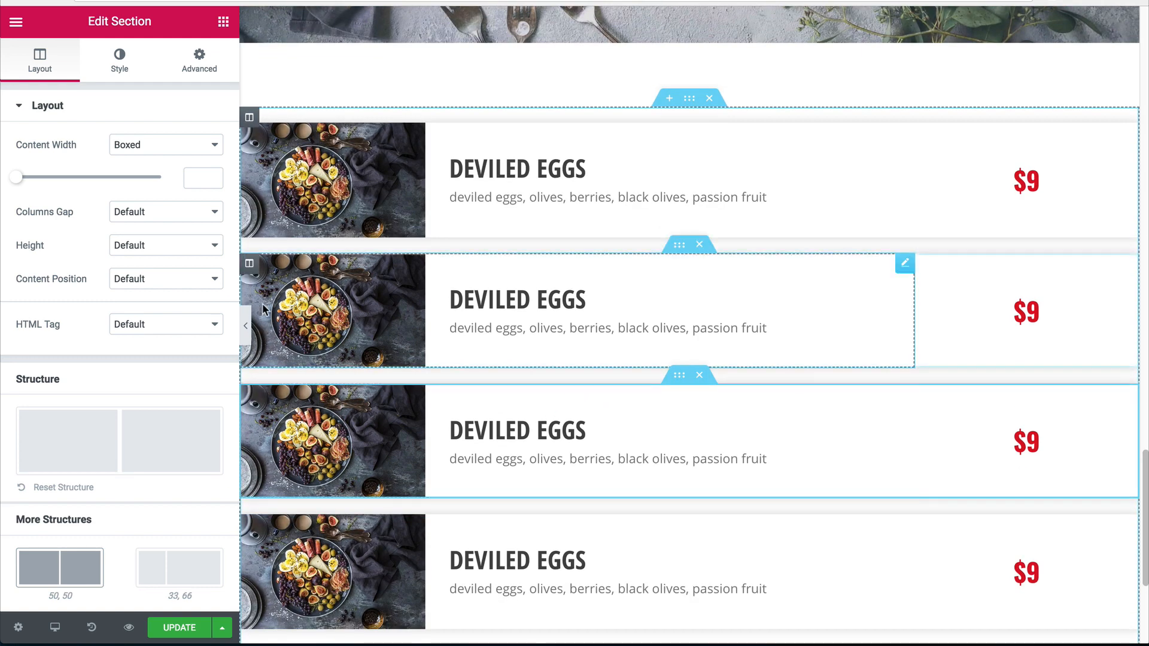
Replace the second and third rows' photos with the salmon skillet and blueberry tart images.
{"action": "left_click", "coordinate": [306, 332]}
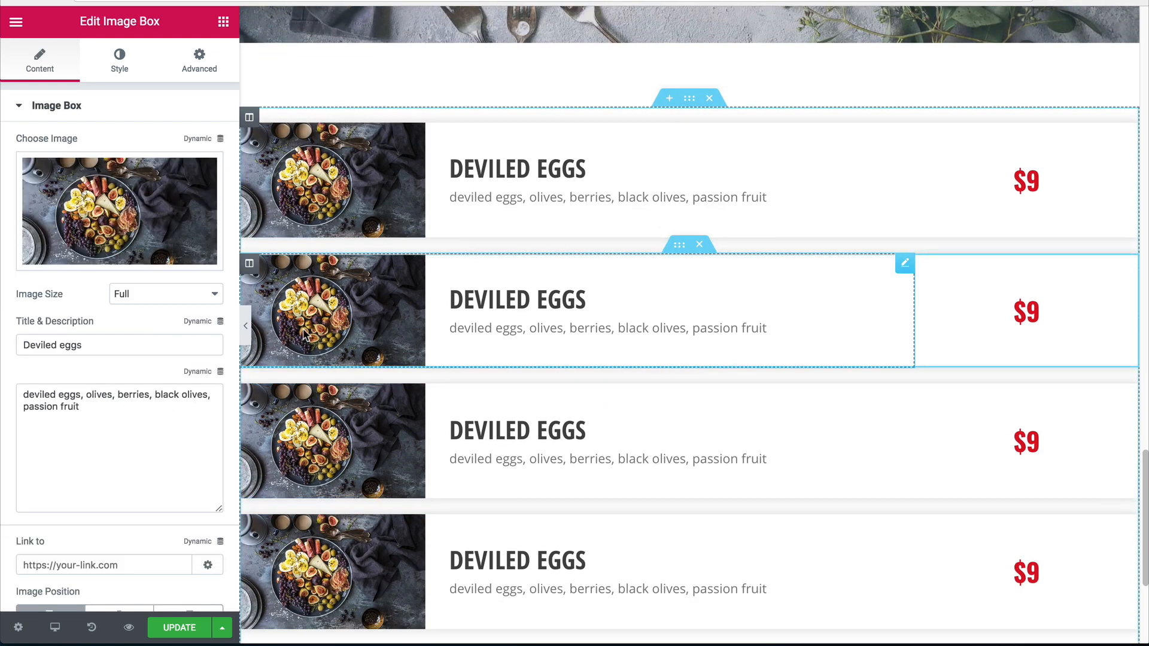
{"action": "left_click", "coordinate": [152, 201]}
{"action": "left_click", "coordinate": [365, 216]}
{"action": "left_click", "coordinate": [1074, 596]}
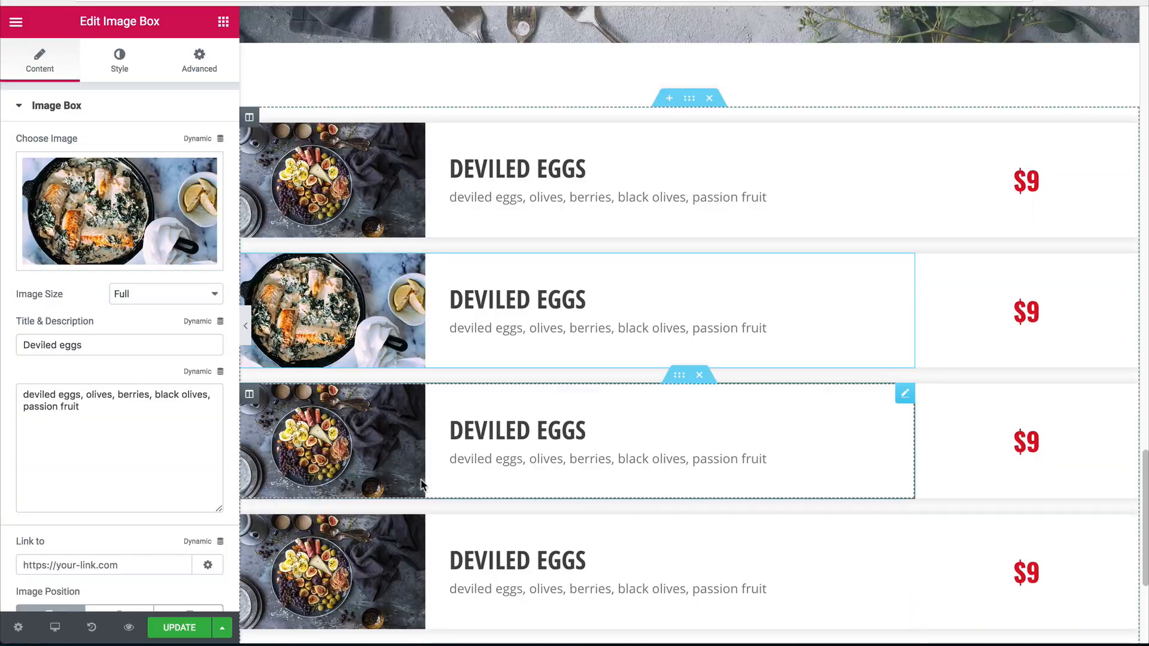
{"action": "left_click", "coordinate": [139, 223]}
{"action": "left_click", "coordinate": [223, 207]}
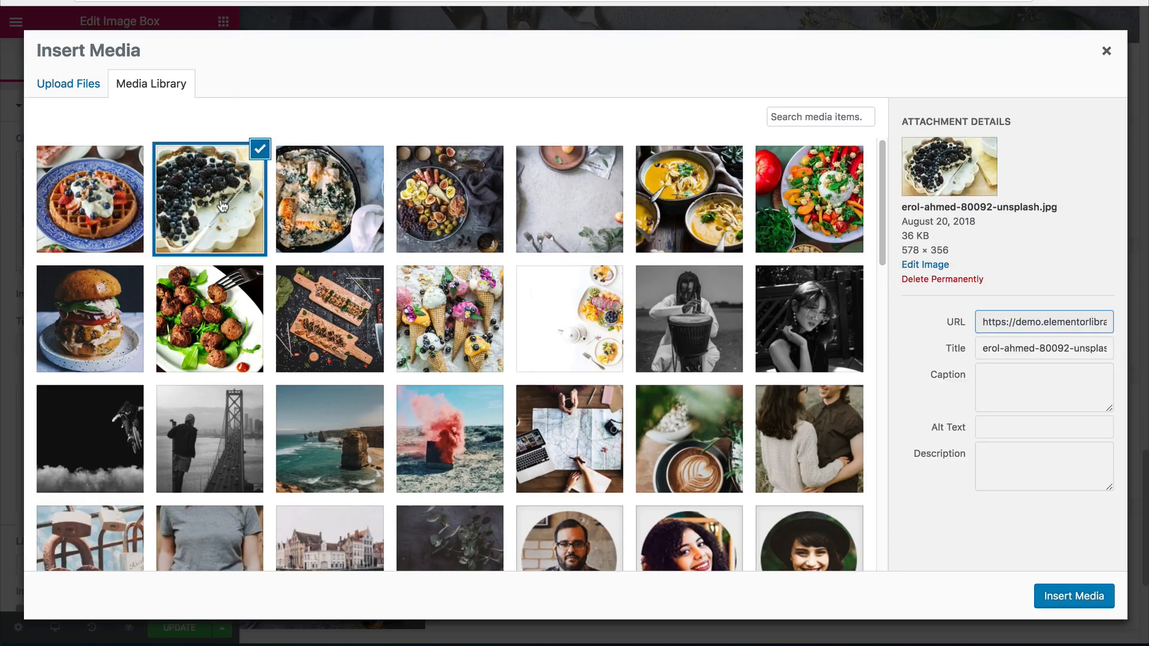
{"action": "left_click", "coordinate": [1074, 595]}
Replace the fourth row's photo with the waffle image.
{"action": "scroll", "coordinate": [598, 359], "scroll_direction": "down", "scroll_amount": 3}
{"action": "left_click", "coordinate": [598, 422]}
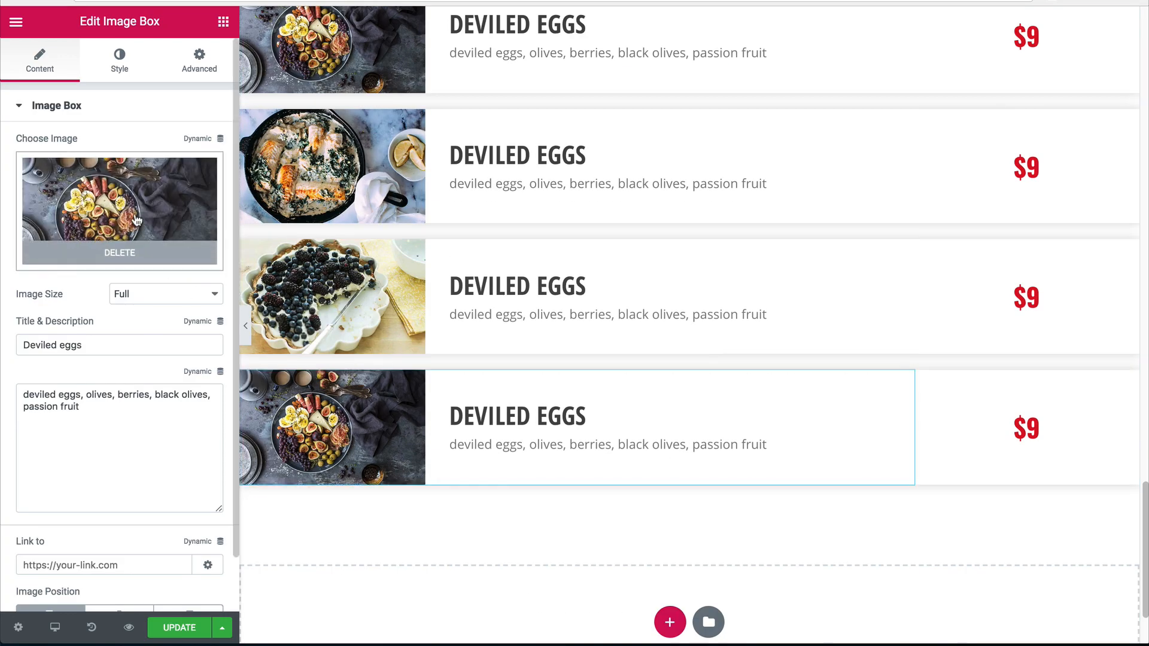
{"action": "left_click", "coordinate": [120, 215]}
{"action": "left_click", "coordinate": [83, 171]}
{"action": "left_click", "coordinate": [1074, 596]}
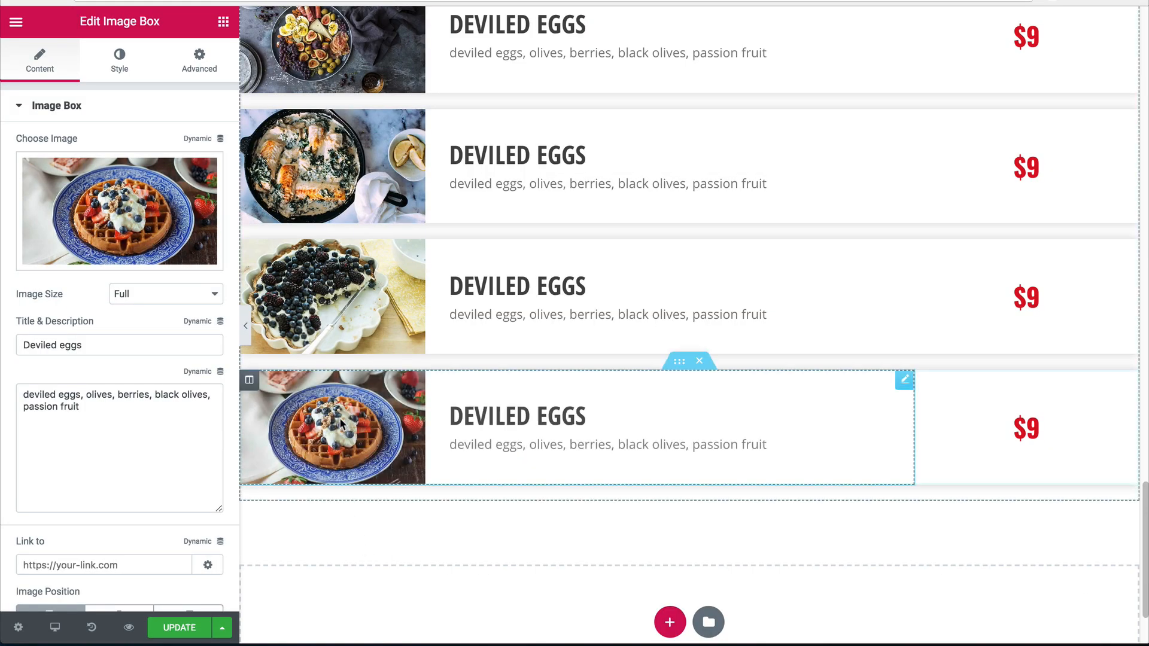
{"action": "scroll", "coordinate": [389, 455], "scroll_direction": "up", "scroll_amount": 10}
{"action": "scroll", "coordinate": [397, 461], "scroll_direction": "down", "scroll_amount": 10}
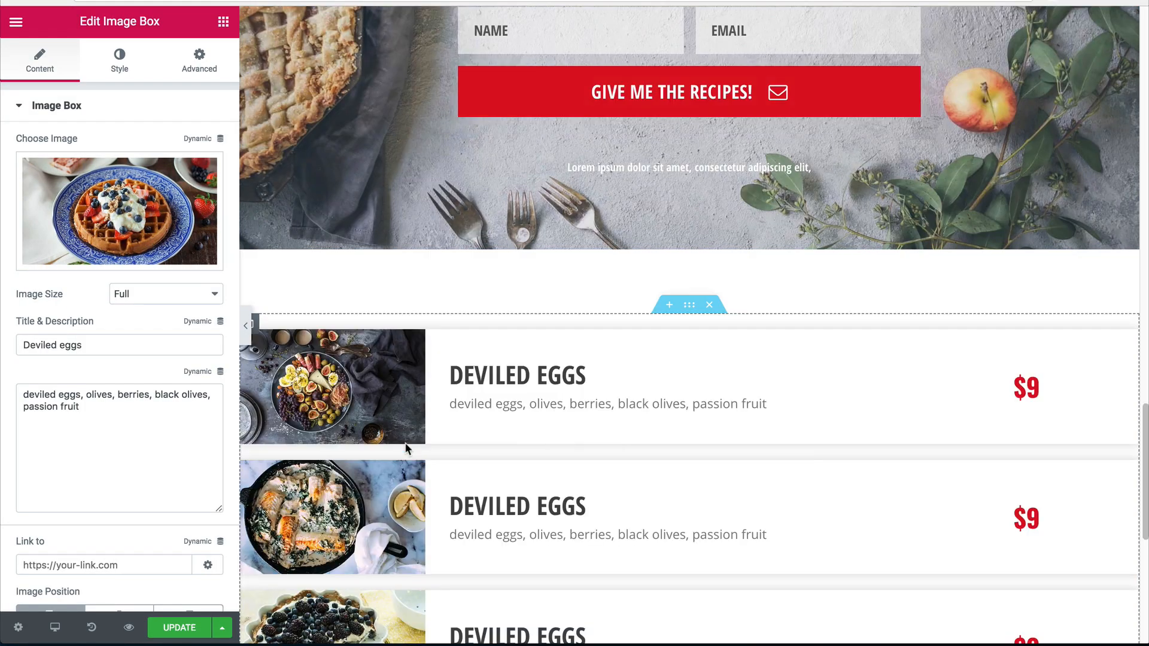
Retitle the second row from Deviled eggs to Salmon and start its salmon, spinach description.
{"action": "left_click", "coordinate": [584, 364]}
{"action": "left_click_drag", "start_coordinate": [102, 345], "coordinate": [3, 333]}
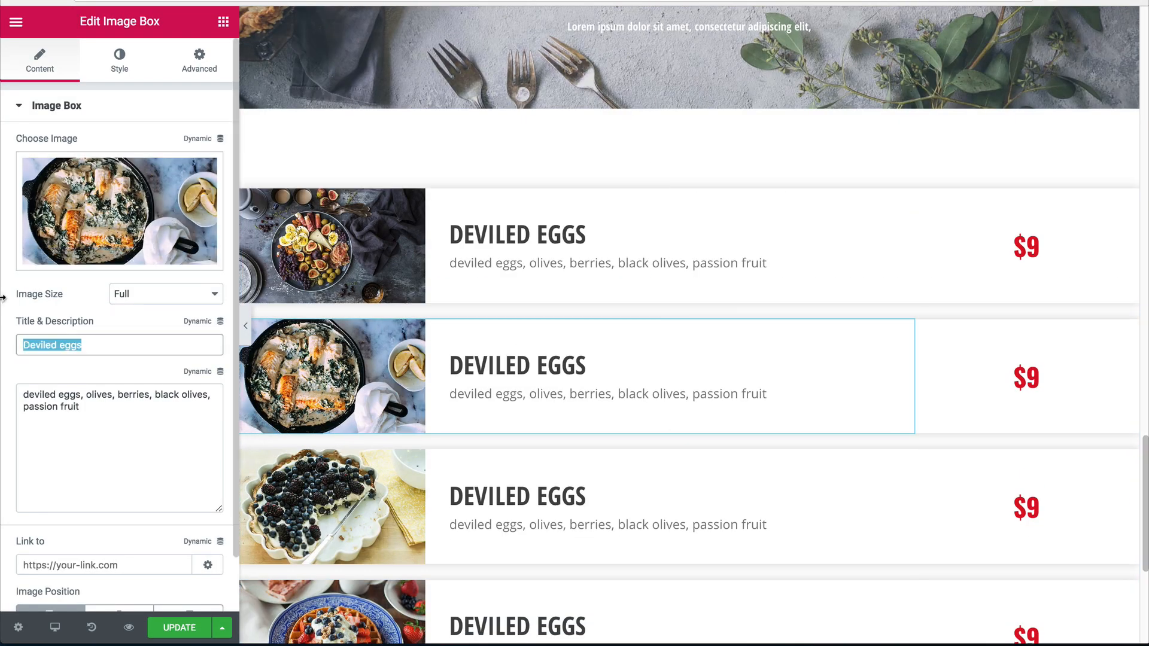
{"action": "type", "text": "salmon"}
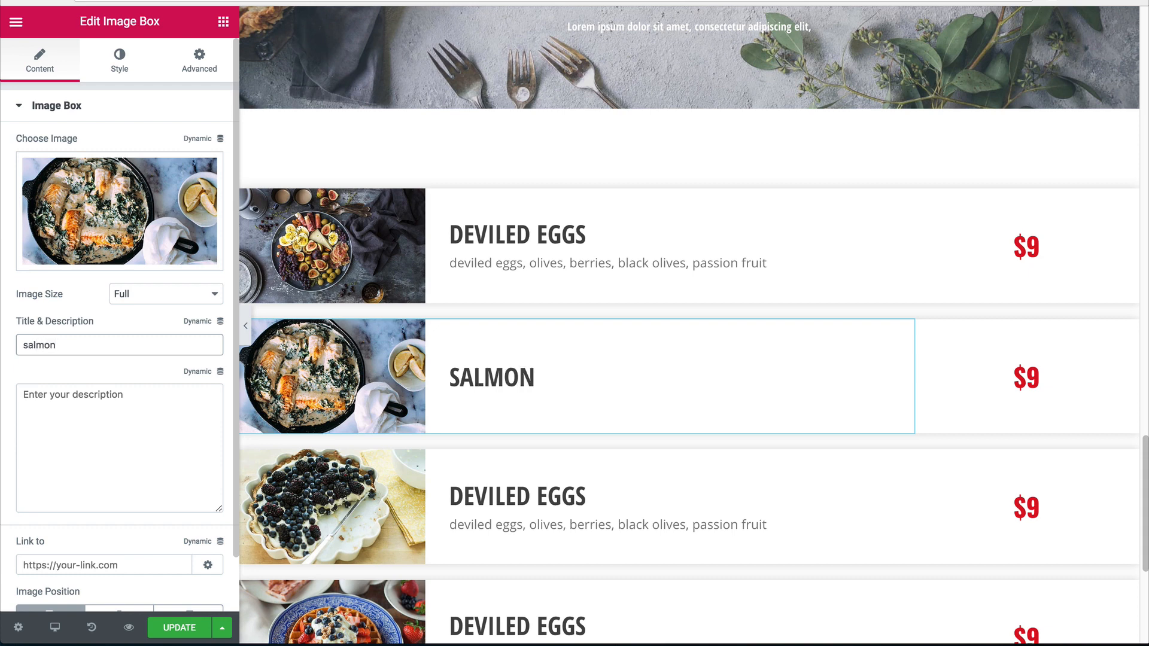
{"action": "left_click", "coordinate": [101, 438]}
{"action": "type", "text": "salmon, spinach, lemons"}
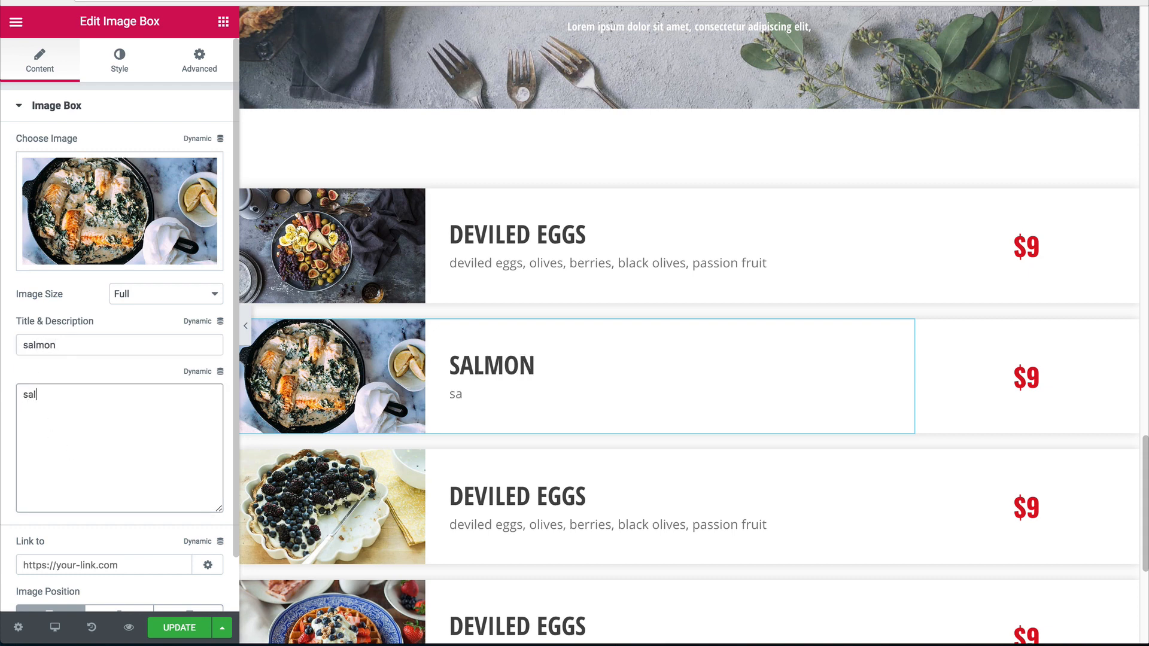
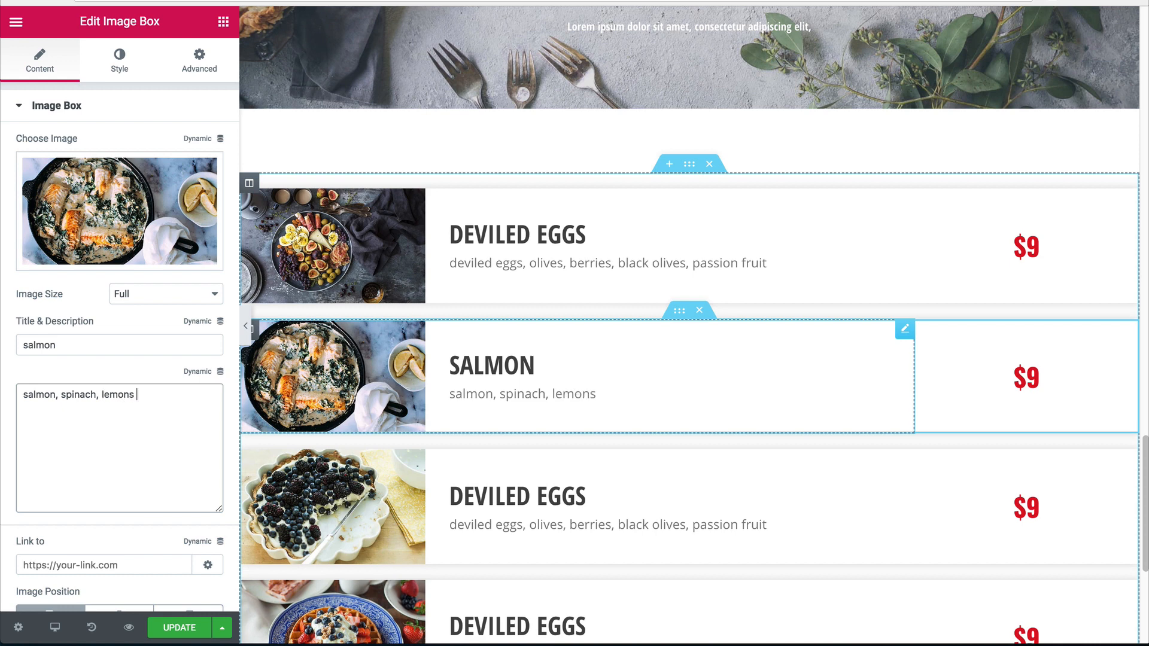
Change the Salmon price to $19.
{"action": "left_click", "coordinate": [1027, 375]}
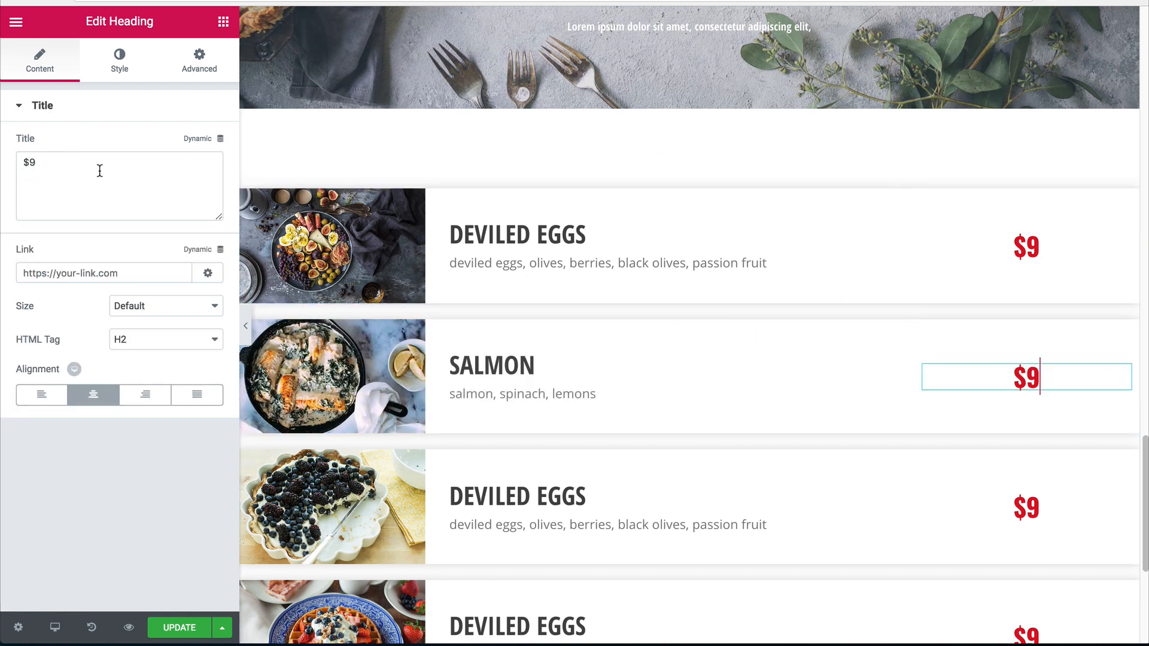
{"action": "left_click", "coordinate": [47, 168]}
{"action": "key", "text": "BackSpace"}
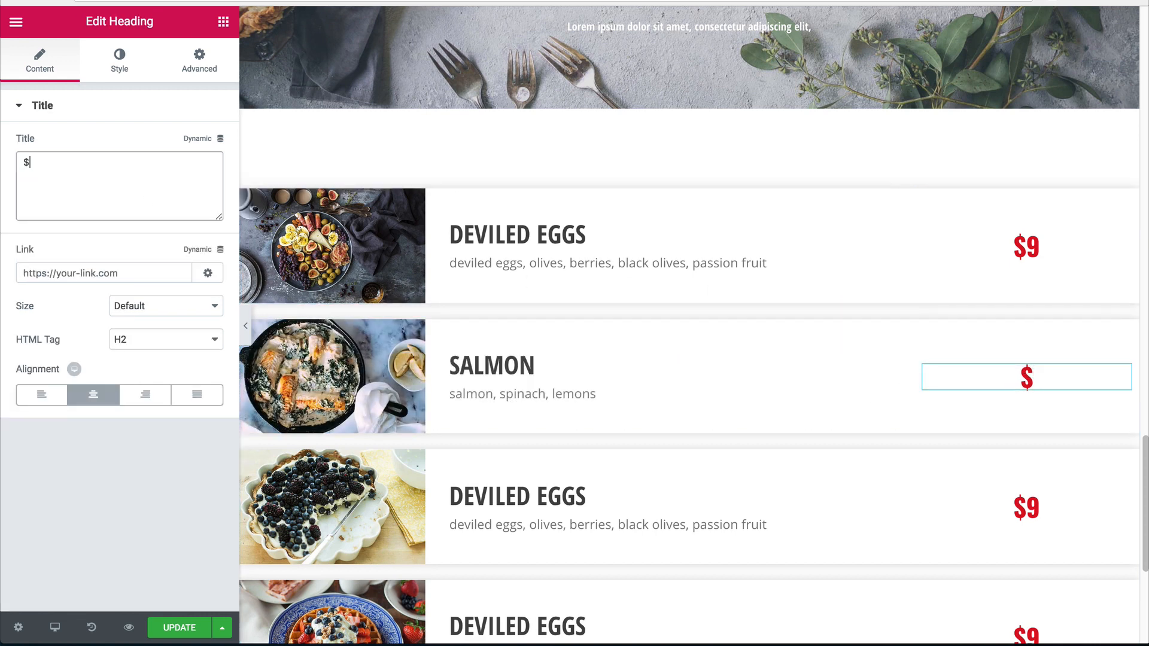
{"action": "type", "text": "19"}
{"action": "key", "text": "BackSpace"}
{"action": "type", "text": "89"}
{"action": "key", "text": "BackSpace"}
{"action": "key", "text": "BackSpace"}
{"action": "type", "text": "9"}
Retitle the third dish Blueberry pie, described as blueberry, strawberry, graham cracker.
{"action": "scroll", "coordinate": [436, 333], "scroll_direction": "down", "scroll_amount": 1}
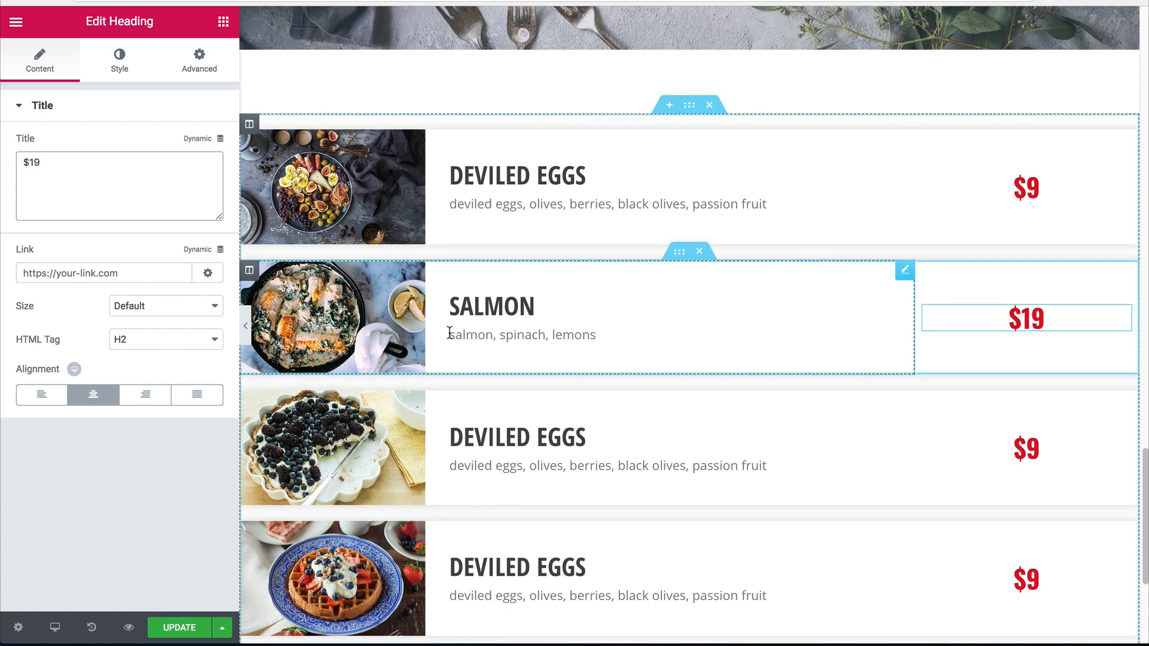
{"action": "left_click", "coordinate": [403, 432]}
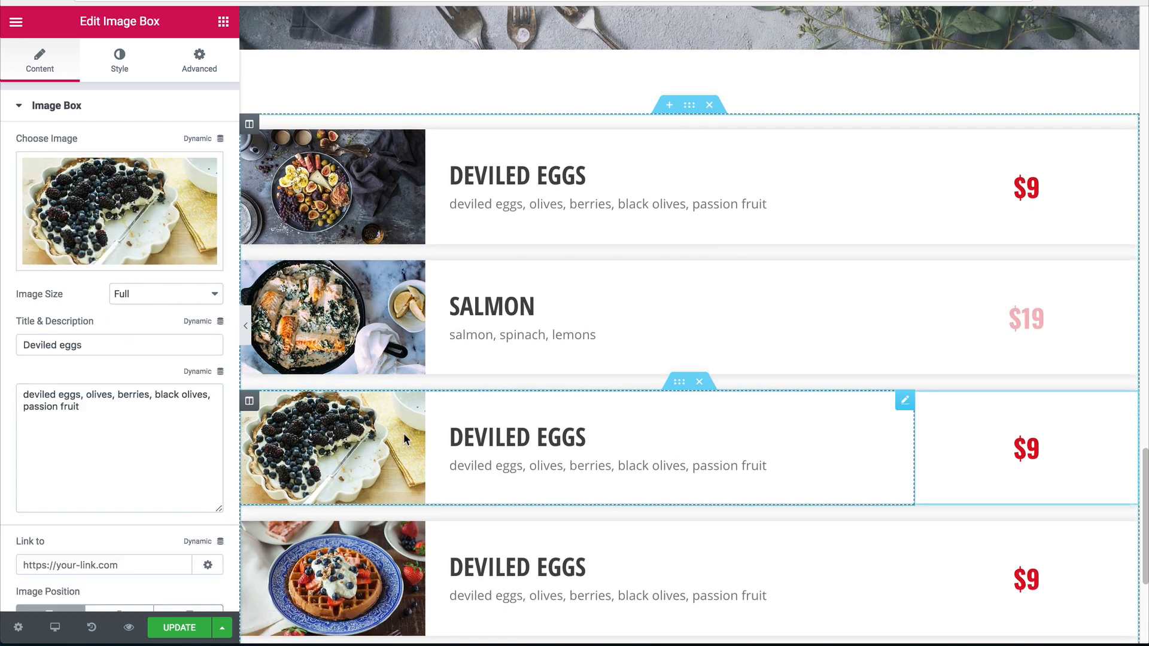
{"action": "double_click", "coordinate": [97, 346]}
{"action": "left_click_drag", "start_coordinate": [99, 346], "coordinate": [3, 332]}
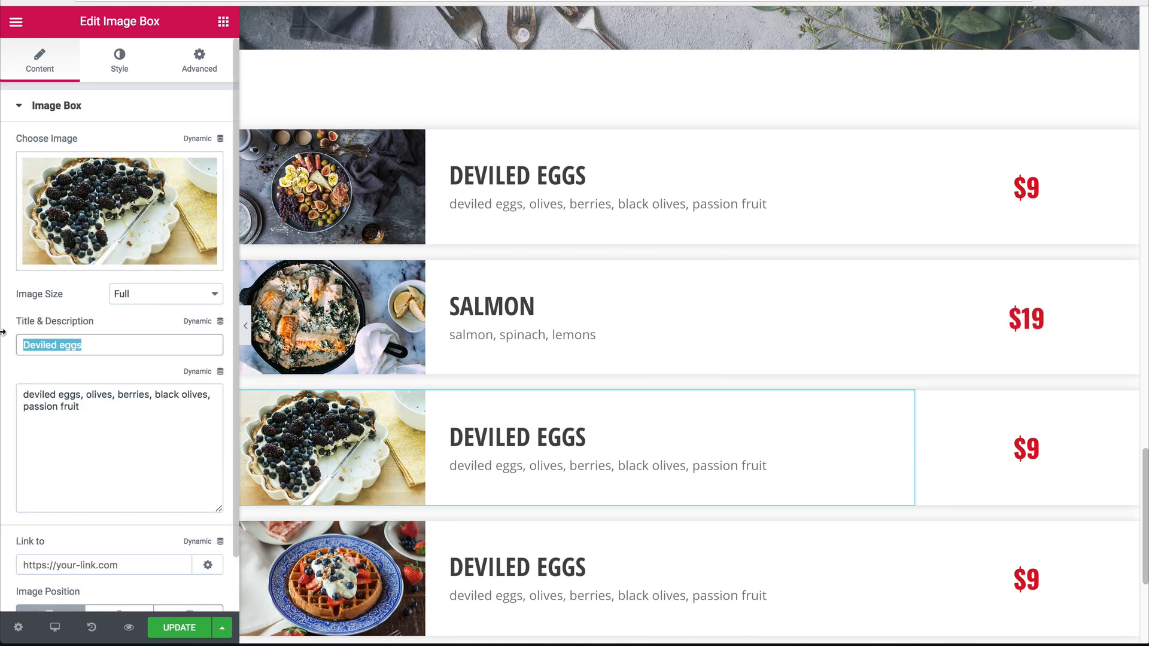
{"action": "type", "text": "Blueberry pie"}
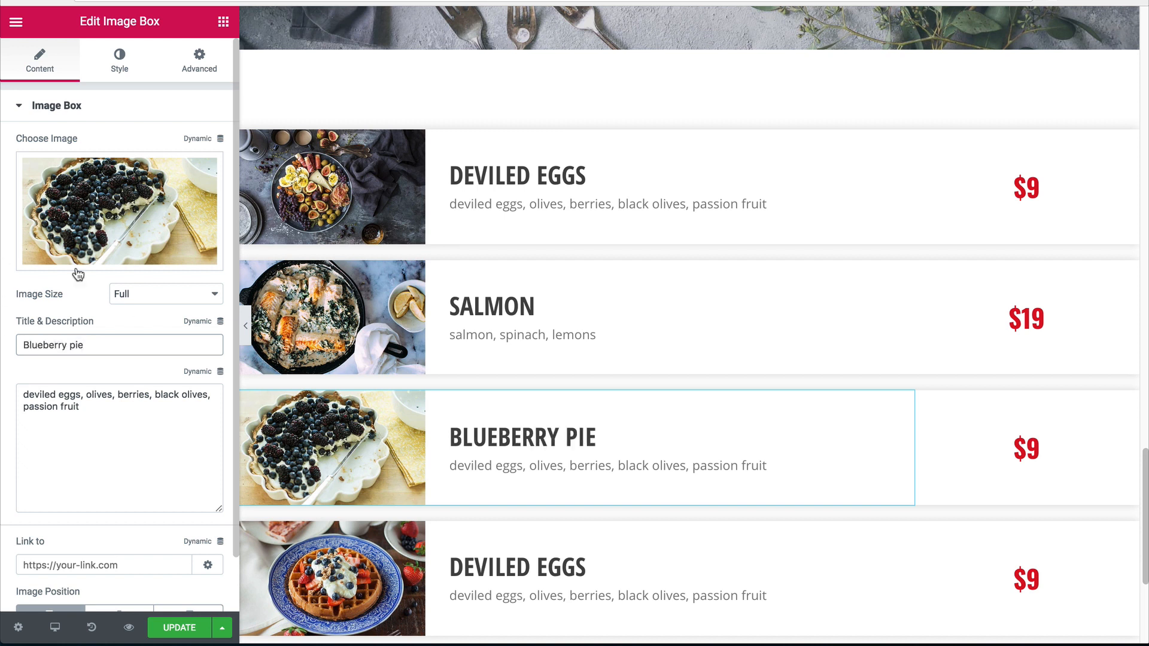
{"action": "left_click", "coordinate": [84, 418]}
{"action": "key", "text": "ctrl+a"}
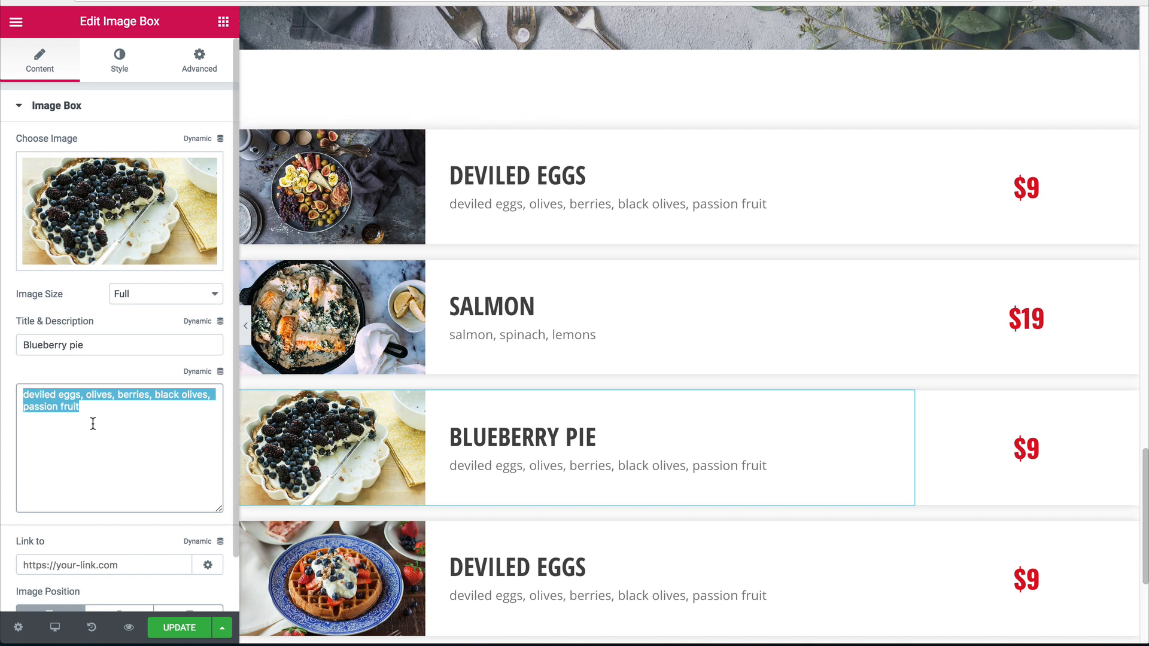
{"action": "type", "text": "blueberry, s"}
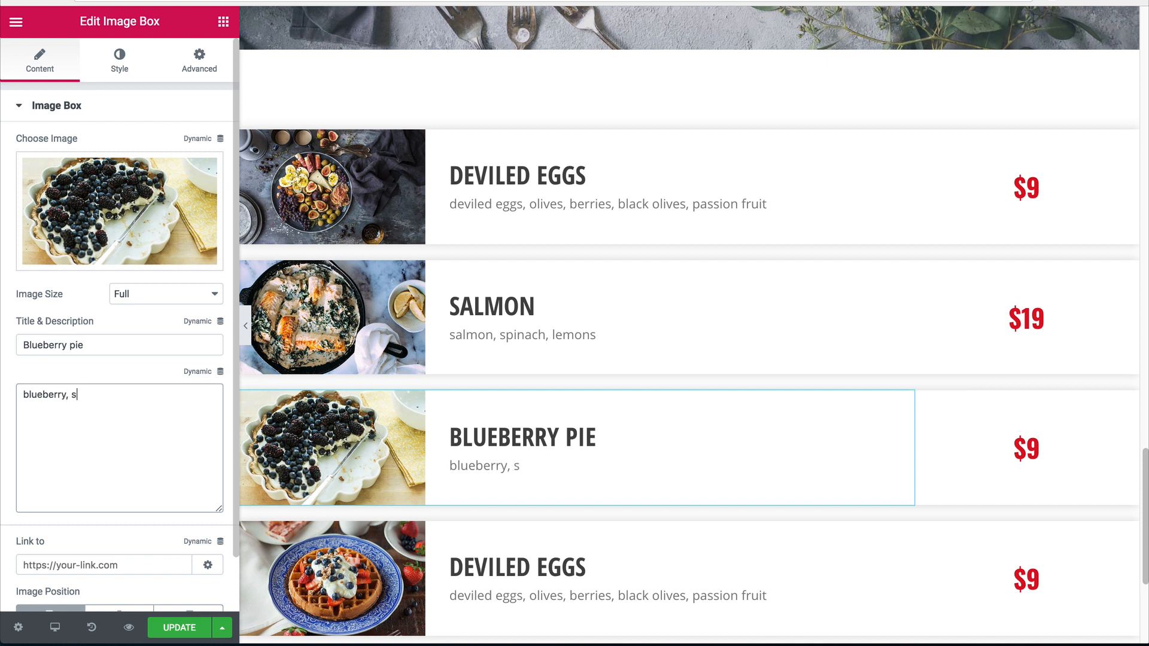
{"action": "type", "text": "trawberry, grape, yo"}
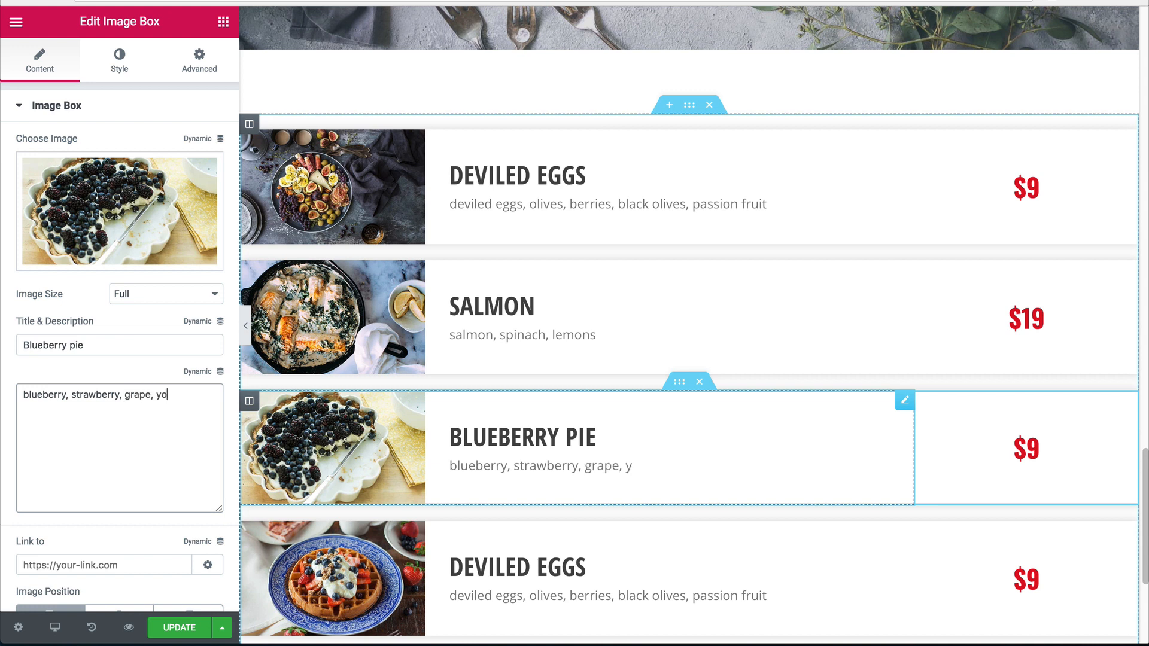
{"action": "type", "text": "gurt, graham"}
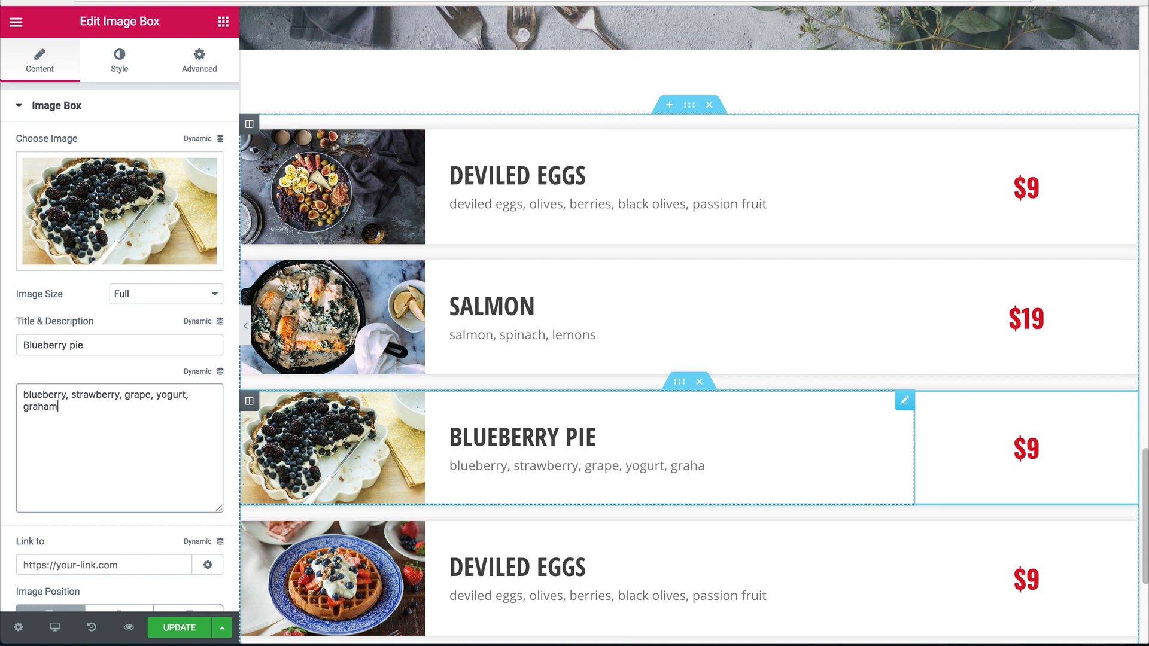
{"action": "type", "text": " crackers"}
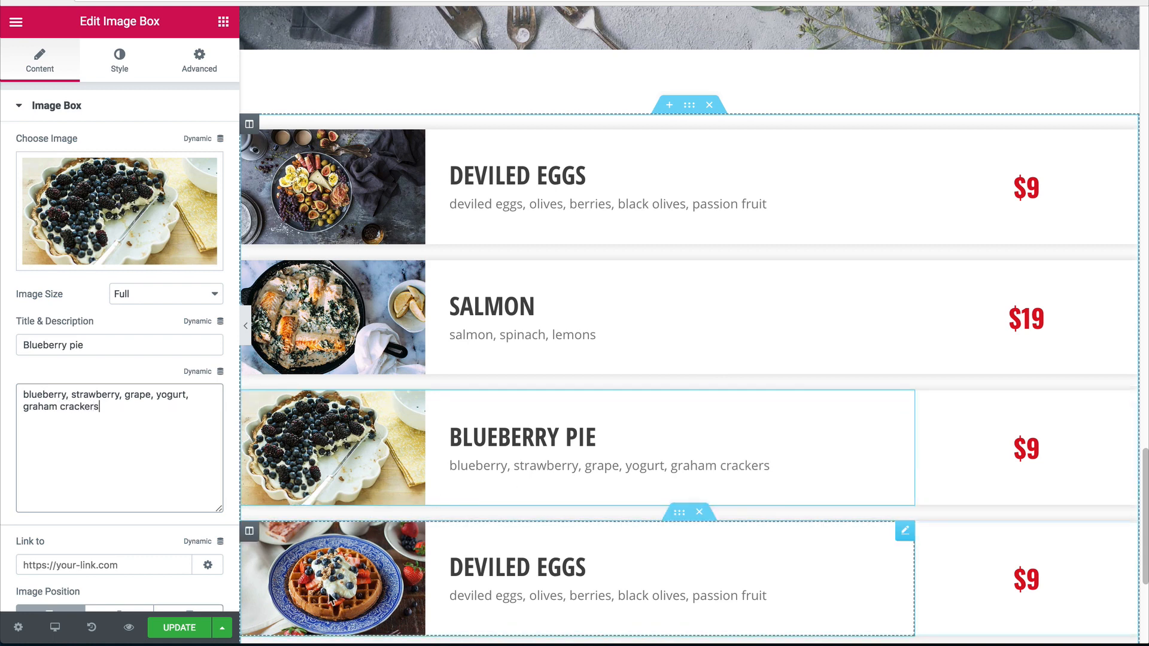
Retitle the bottom dish Belgian waffle, described as waffle, strawberry, whipped cream, blueberry.
{"action": "left_click", "coordinate": [359, 533]}
{"action": "triple_click", "coordinate": [72, 345]}
{"action": "type", "text": "e"}
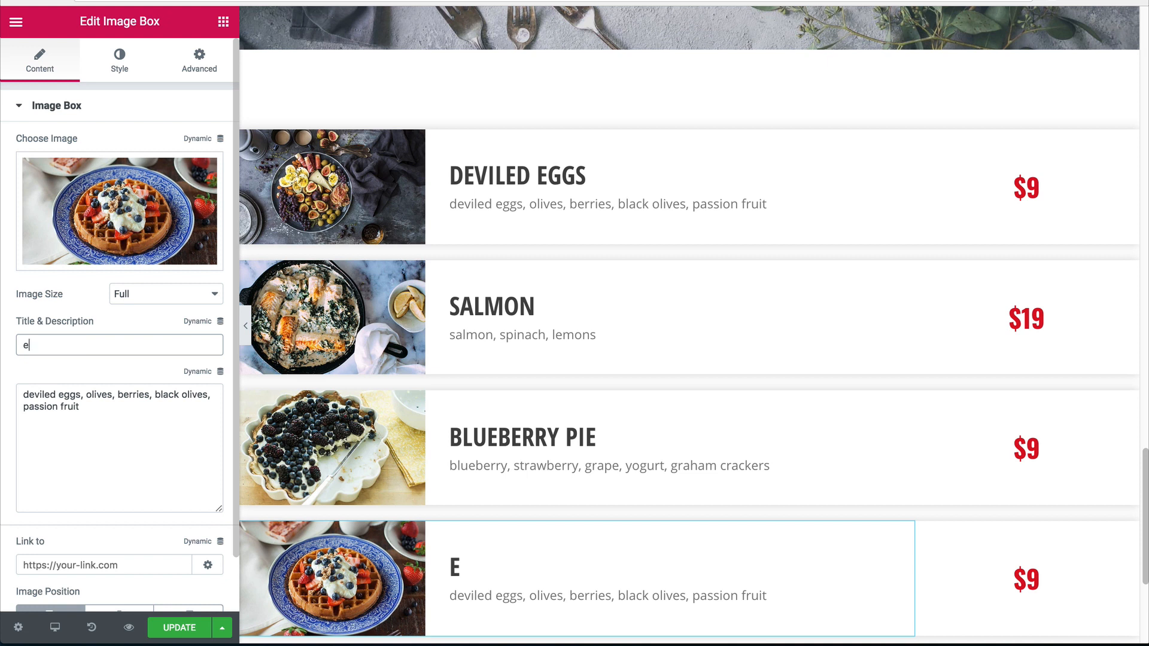
{"action": "key", "text": "BackSpace"}
{"action": "type", "text": "belgian w"}
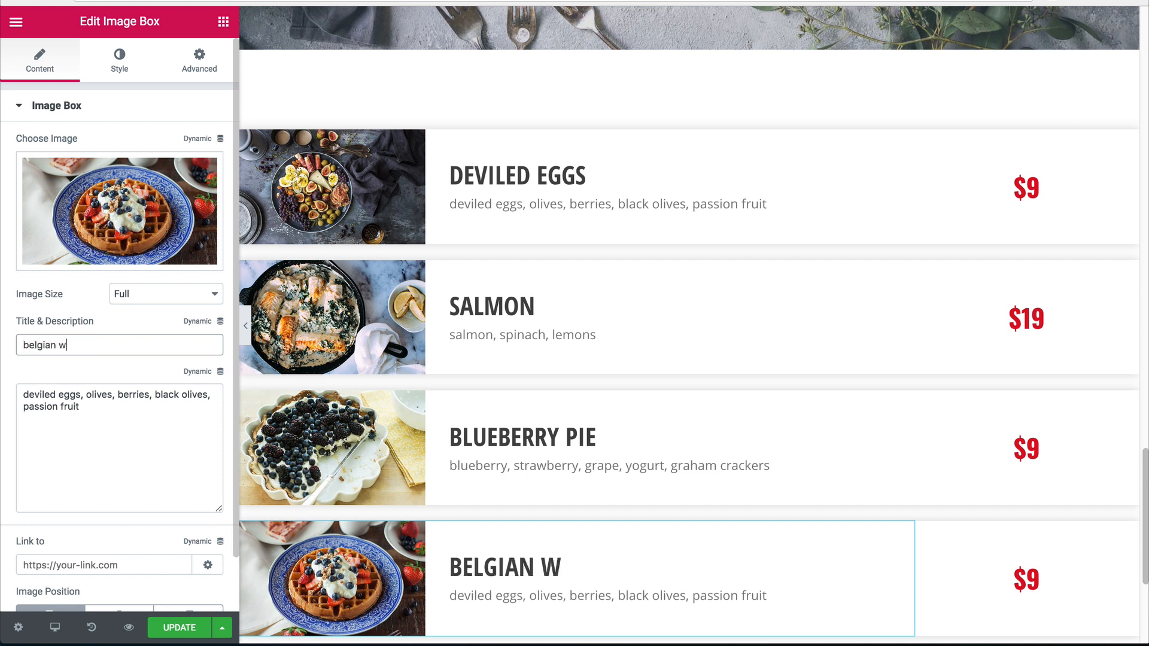
{"action": "type", "text": "affle"}
{"action": "left_click", "coordinate": [121, 429]}
{"action": "key", "text": "super+a"}
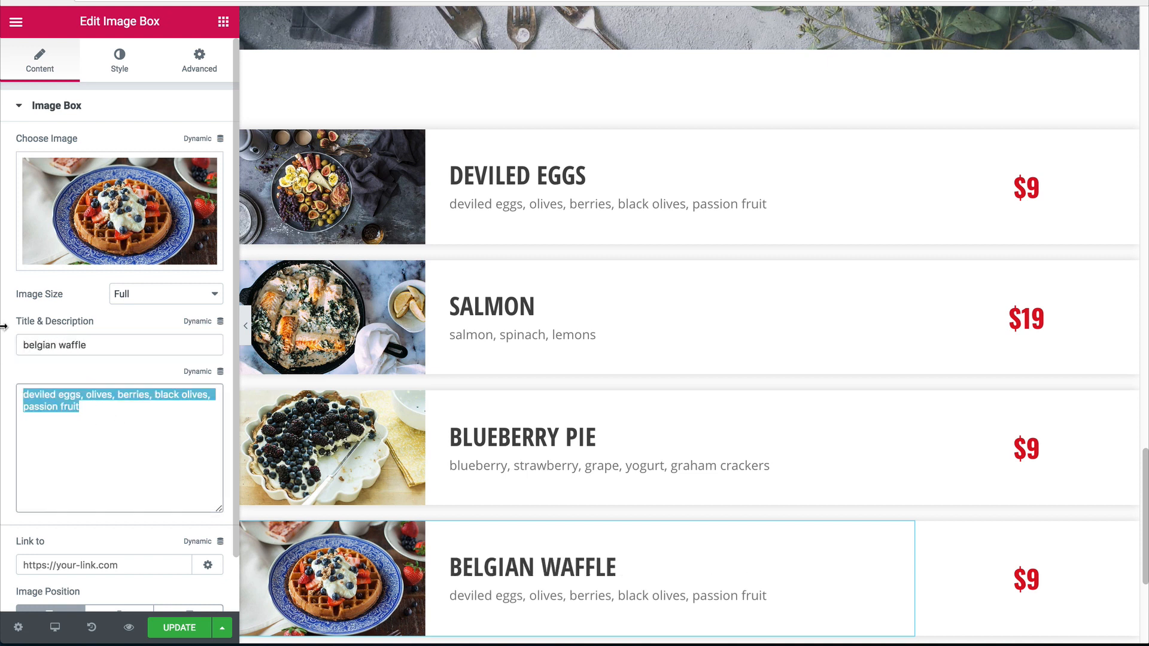
{"action": "type", "text": "waffle, "}
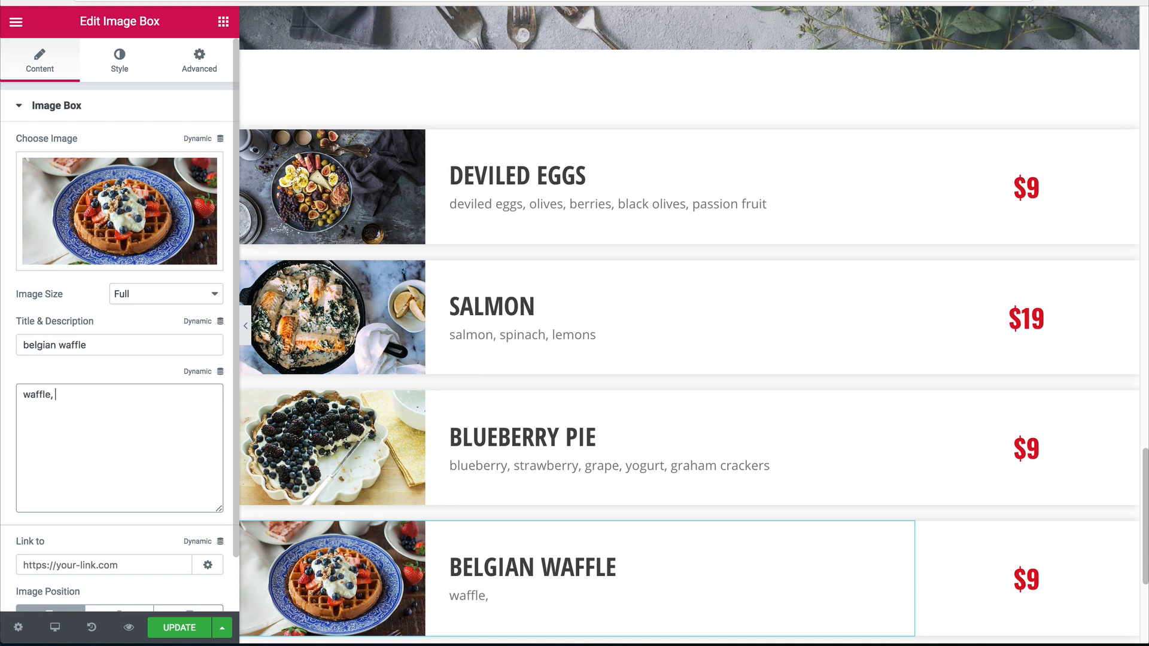
{"action": "type", "text": "strawberry, w"}
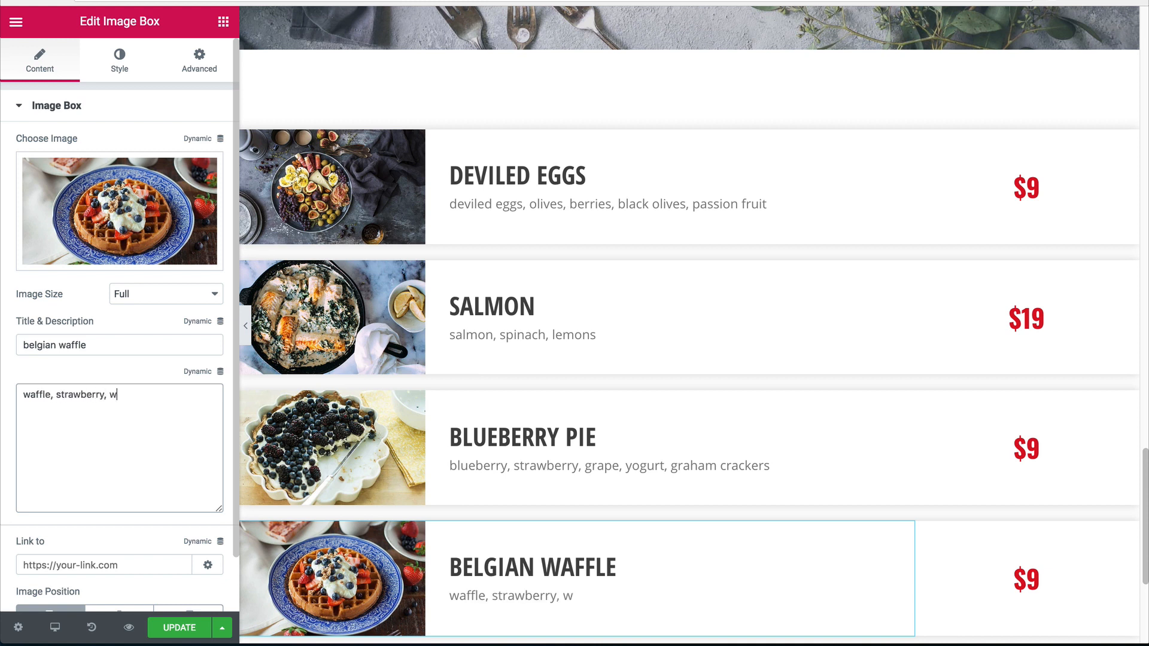
{"action": "type", "text": "hipped"}
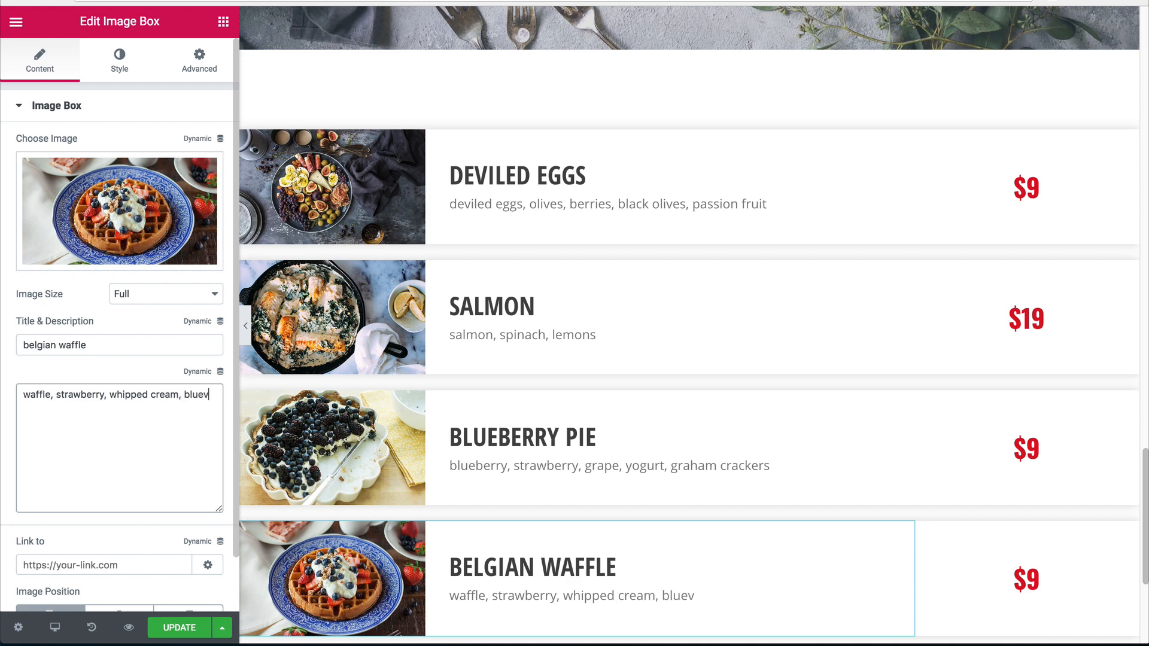
{"action": "type", "text": " cream, blueberry"}
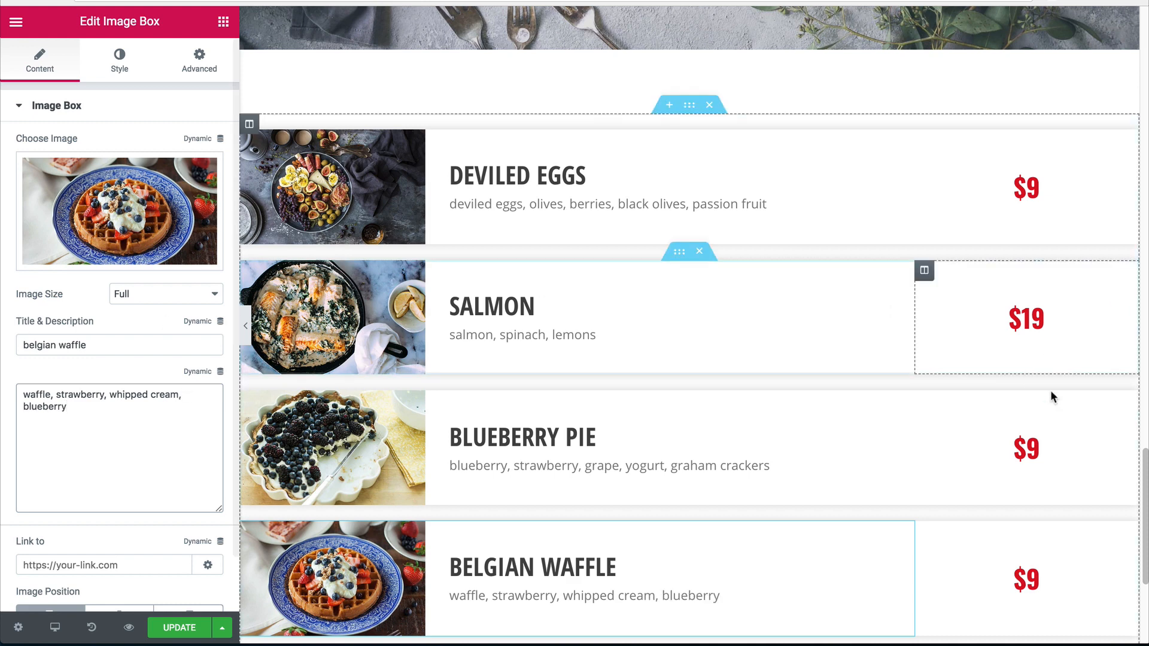
Price Blueberry Pie at $9 and Belgian Waffle at $12, then save the page.
{"action": "left_click", "coordinate": [1032, 449]}
{"action": "left_click", "coordinate": [86, 195]}
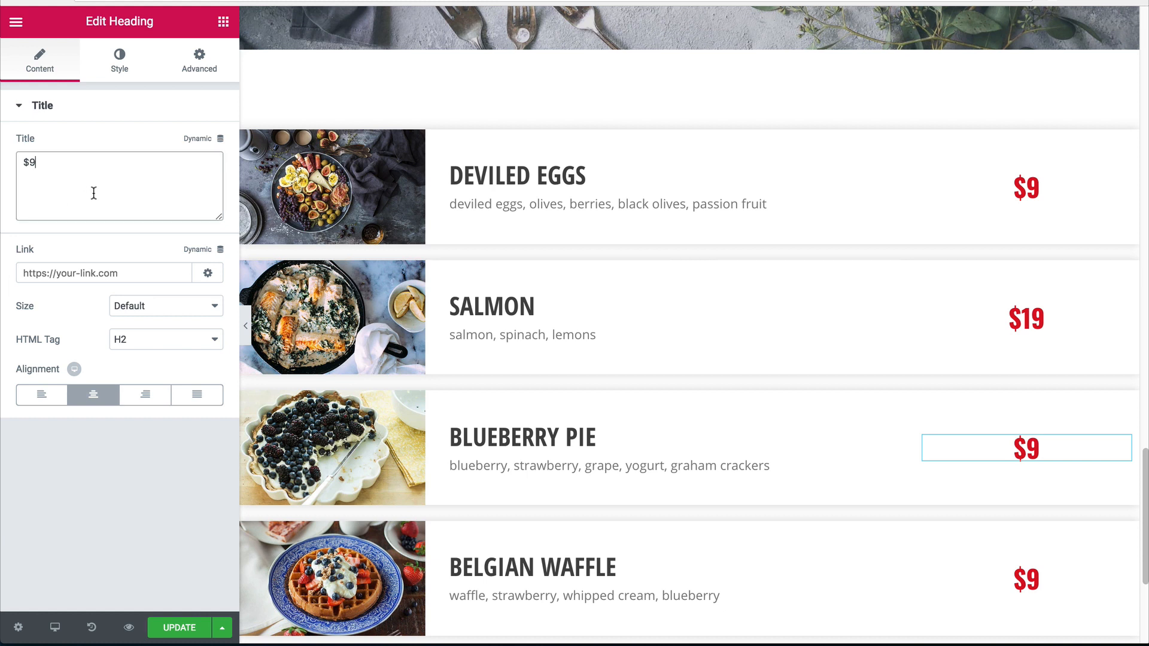
{"action": "key", "text": "BackSpace"}
{"action": "type", "text": "19"}
{"action": "key", "text": "BackSpace"}
{"action": "key", "text": "BackSpace"}
{"action": "key", "text": "BackSpace"}
{"action": "type", "text": "$9"}
{"action": "left_click", "coordinate": [1068, 590]}
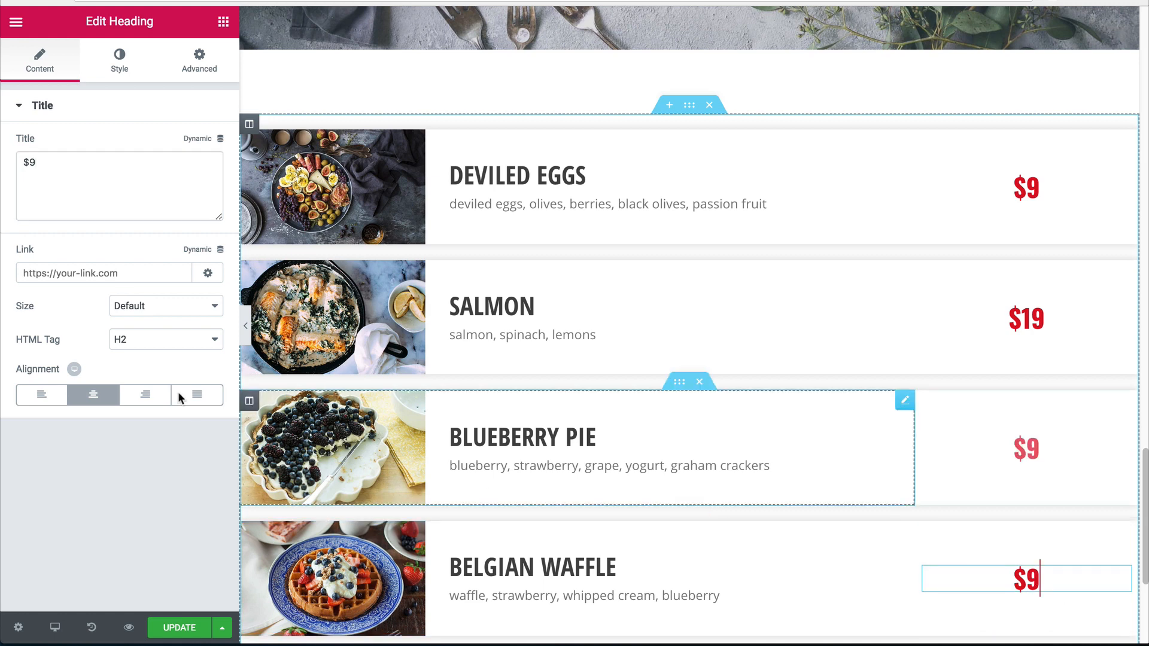
{"action": "left_click", "coordinate": [68, 187]}
{"action": "key", "text": "BackSpace"}
{"action": "type", "text": "12"}
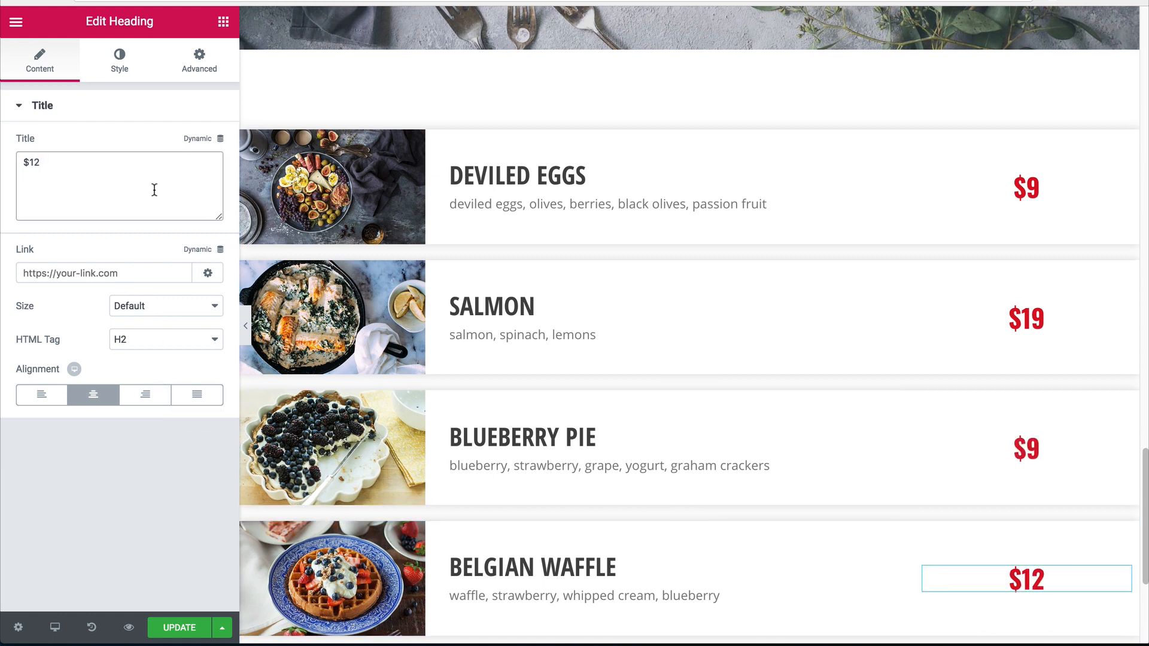
{"action": "scroll", "coordinate": [684, 282], "scroll_direction": "down", "scroll_amount": 5}
{"action": "key", "text": "ctrl+s"}
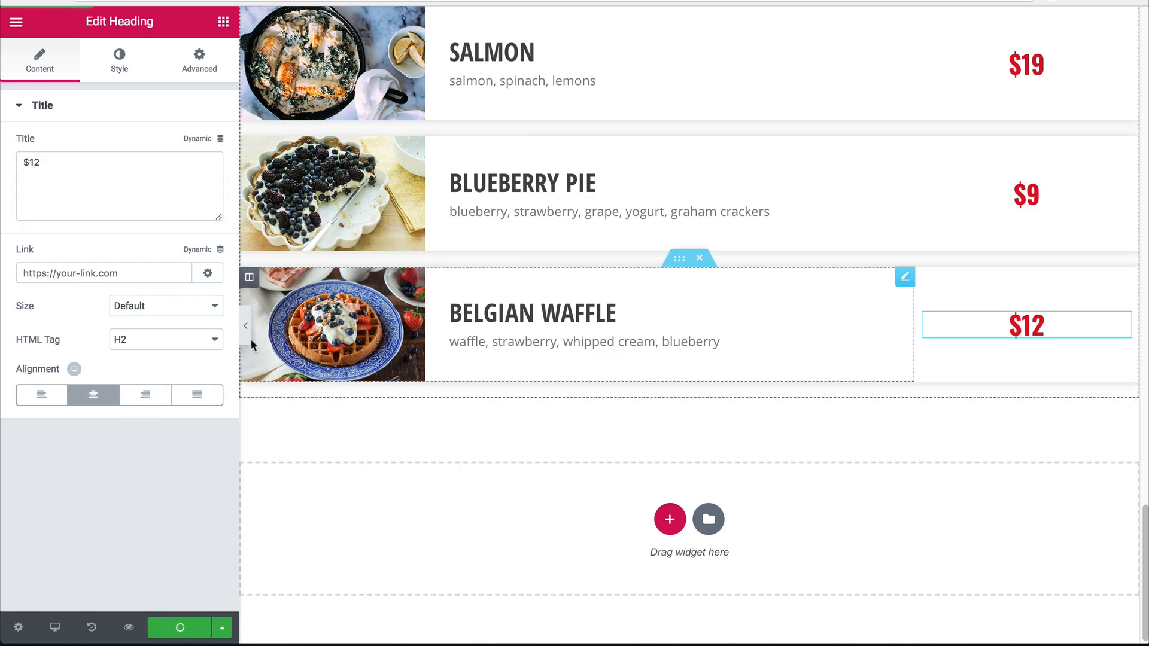
Preview the menu with the editing panel hidden, then restore the panel.
{"action": "left_click", "coordinate": [245, 325]}
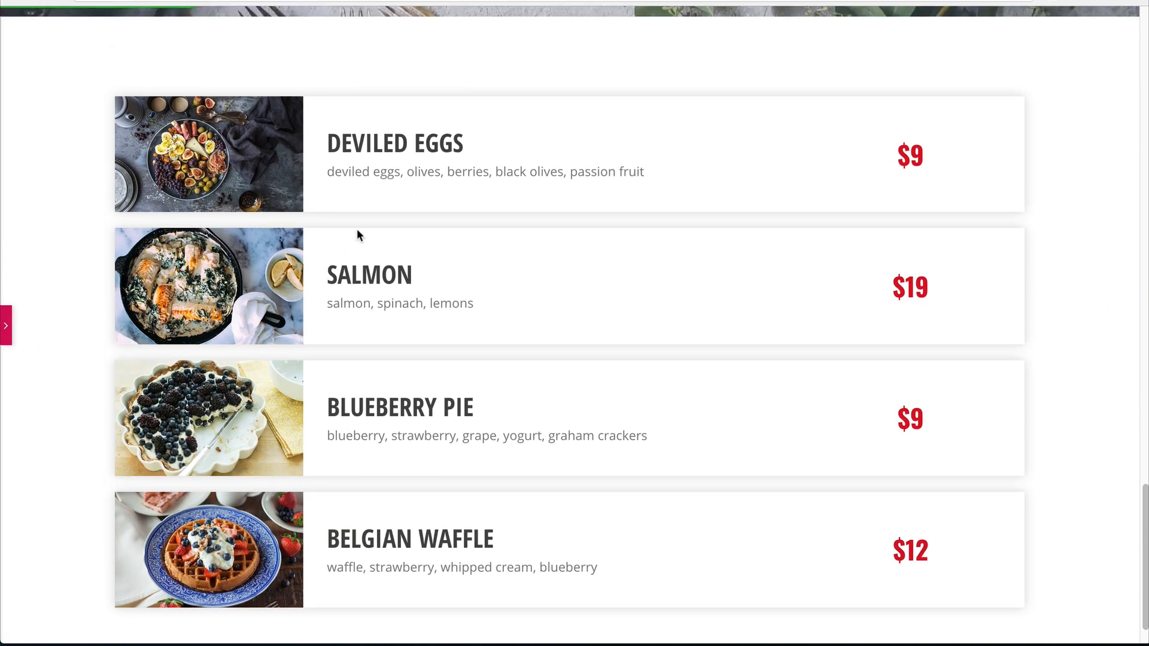
{"action": "scroll", "coordinate": [435, 335], "scroll_direction": "down", "scroll_amount": 1}
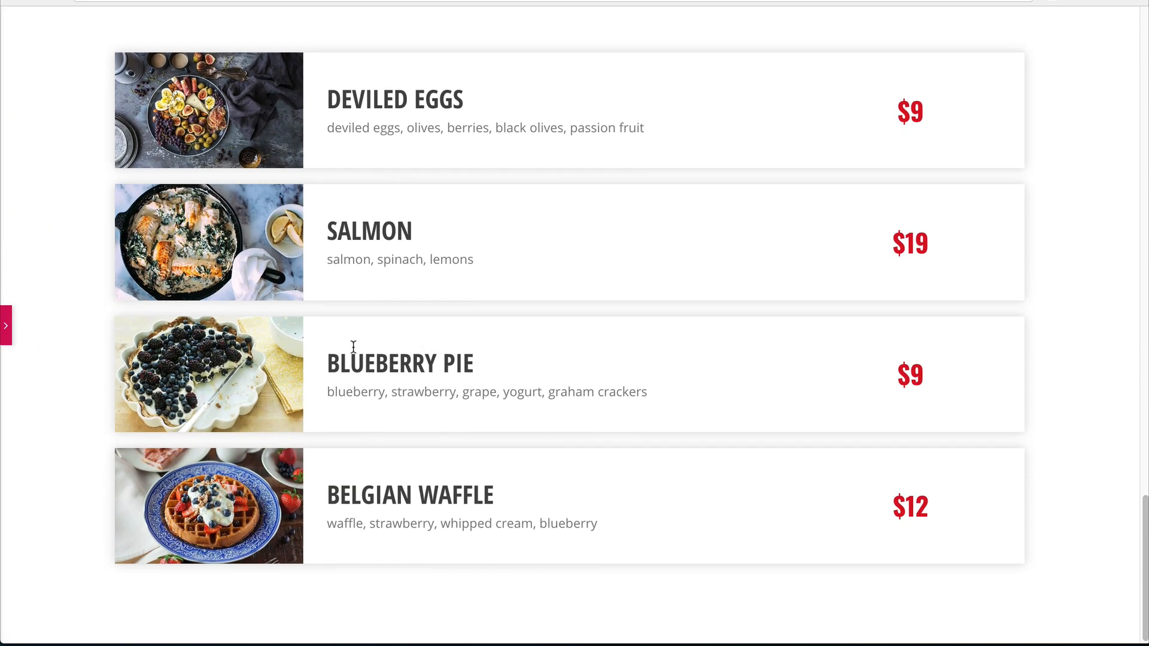
{"action": "scroll", "coordinate": [353, 347], "scroll_direction": "up", "scroll_amount": 5}
{"action": "scroll", "coordinate": [445, 297], "scroll_direction": "down", "scroll_amount": 5}
{"action": "left_click", "coordinate": [3, 335]}
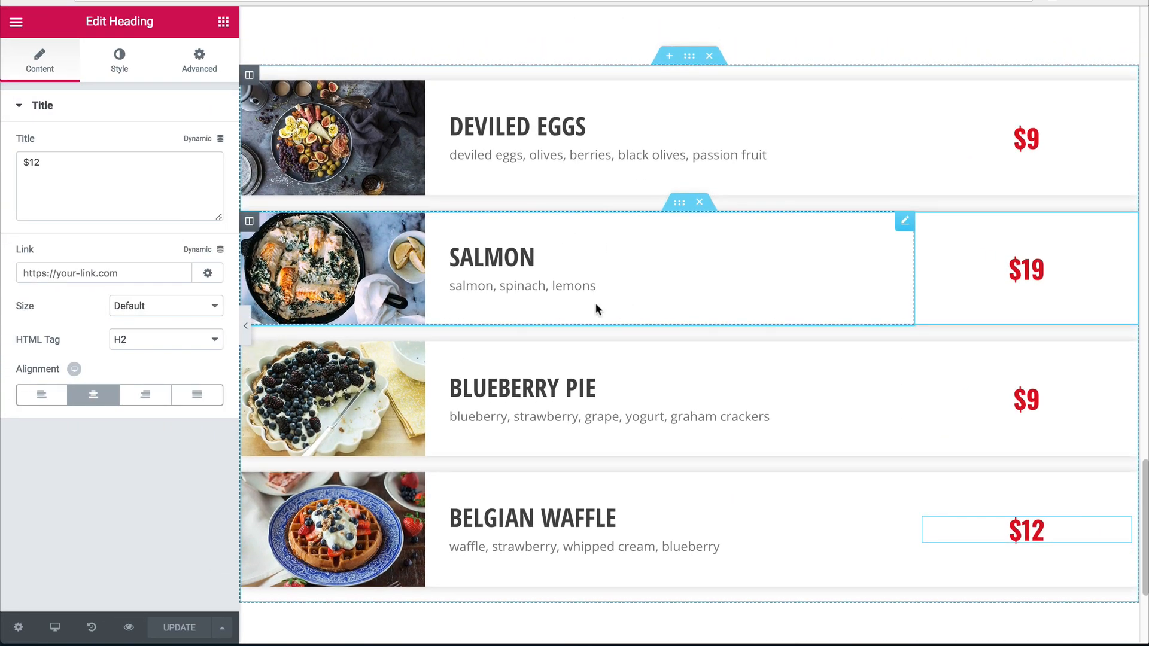
Duplicate the Salmon row, then undo the duplication with Ctrl+Z.
{"action": "right_click", "coordinate": [679, 209]}
{"action": "left_click", "coordinate": [706, 253]}
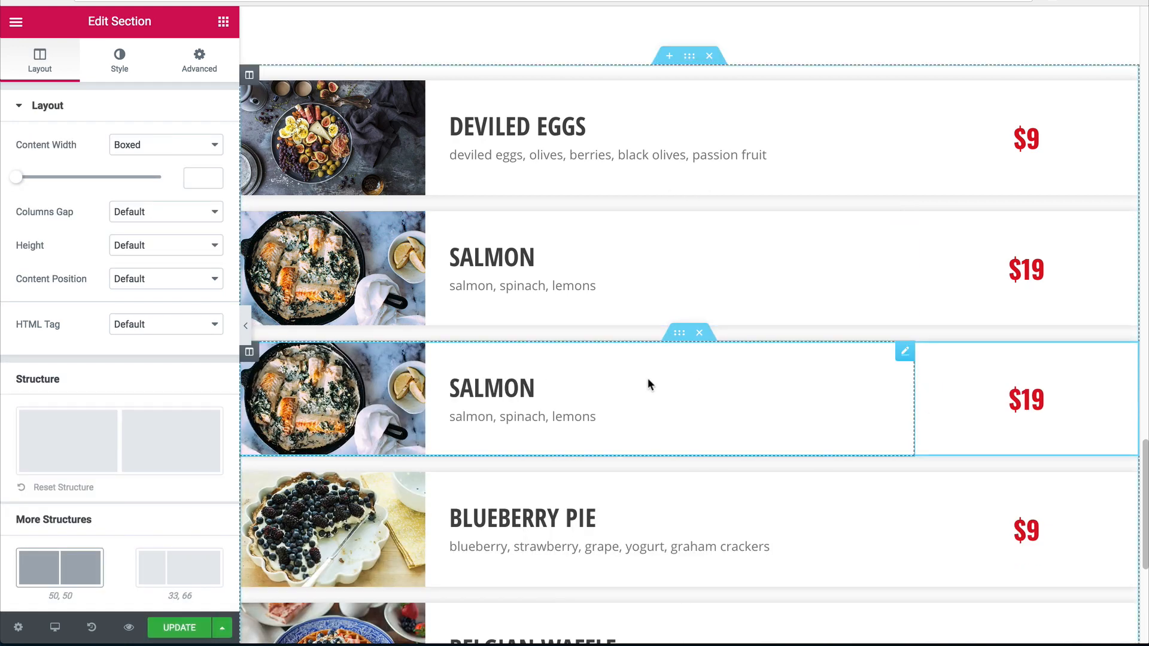
{"action": "key", "text": "ctrl+z"}
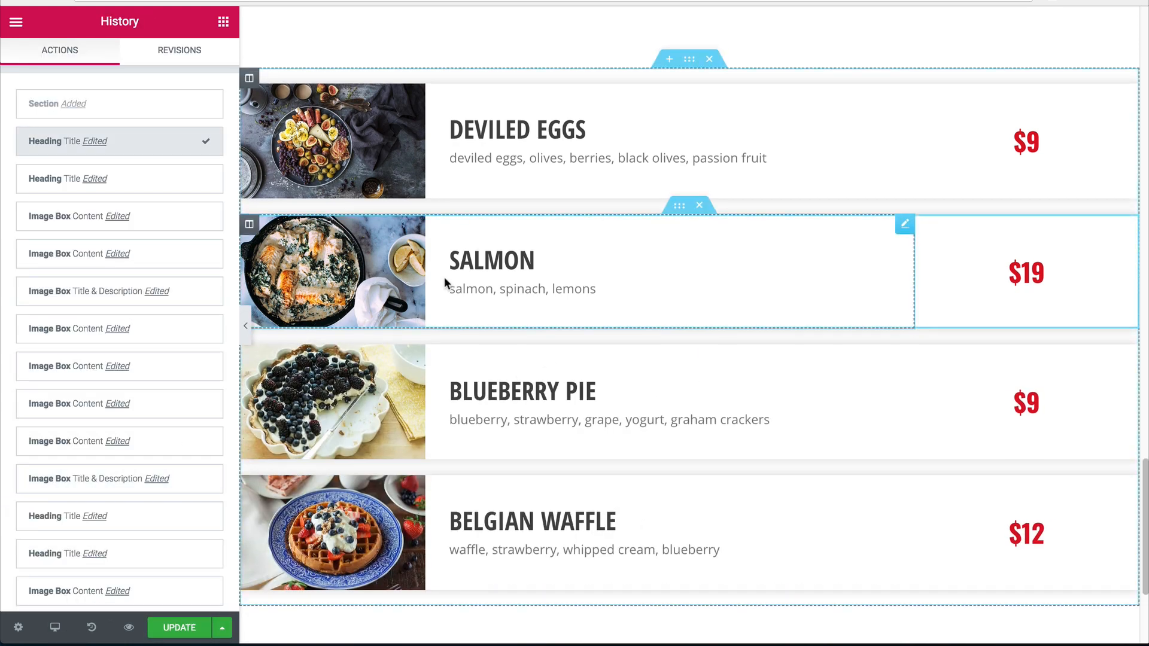
{"action": "scroll", "coordinate": [446, 282], "scroll_direction": "up", "scroll_amount": 2}
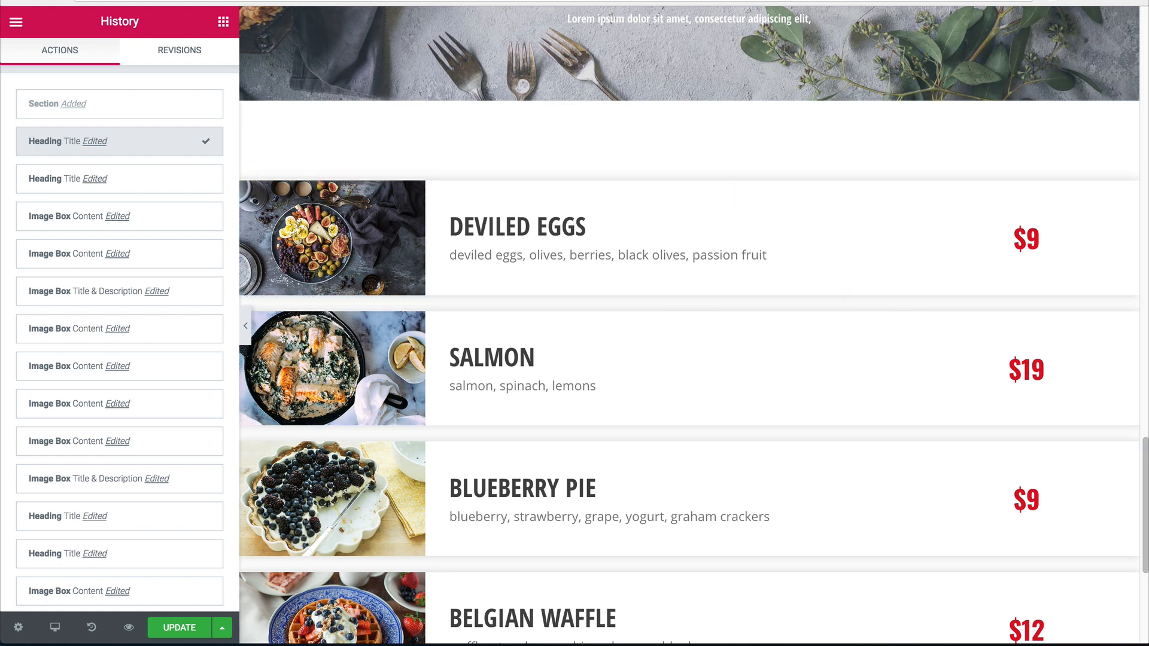
{"action": "scroll", "coordinate": [622, 286], "scroll_direction": "down", "scroll_amount": 5}
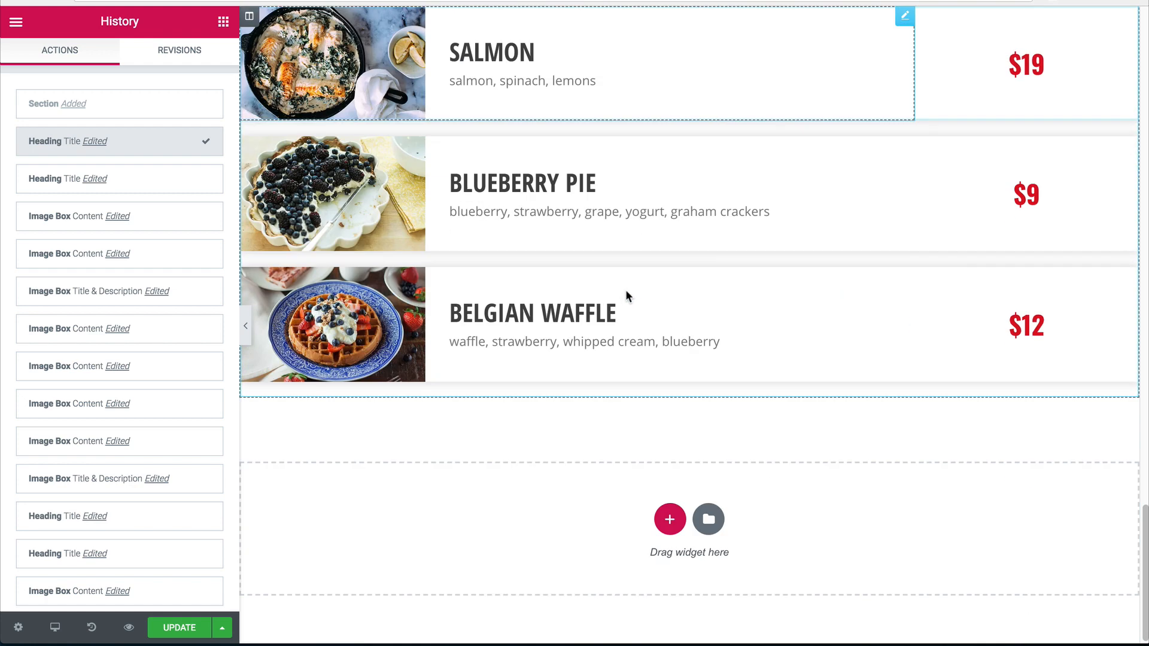
Add a one-column section below the menu with top and bottom margin 80.
{"action": "left_click", "coordinate": [670, 517]}
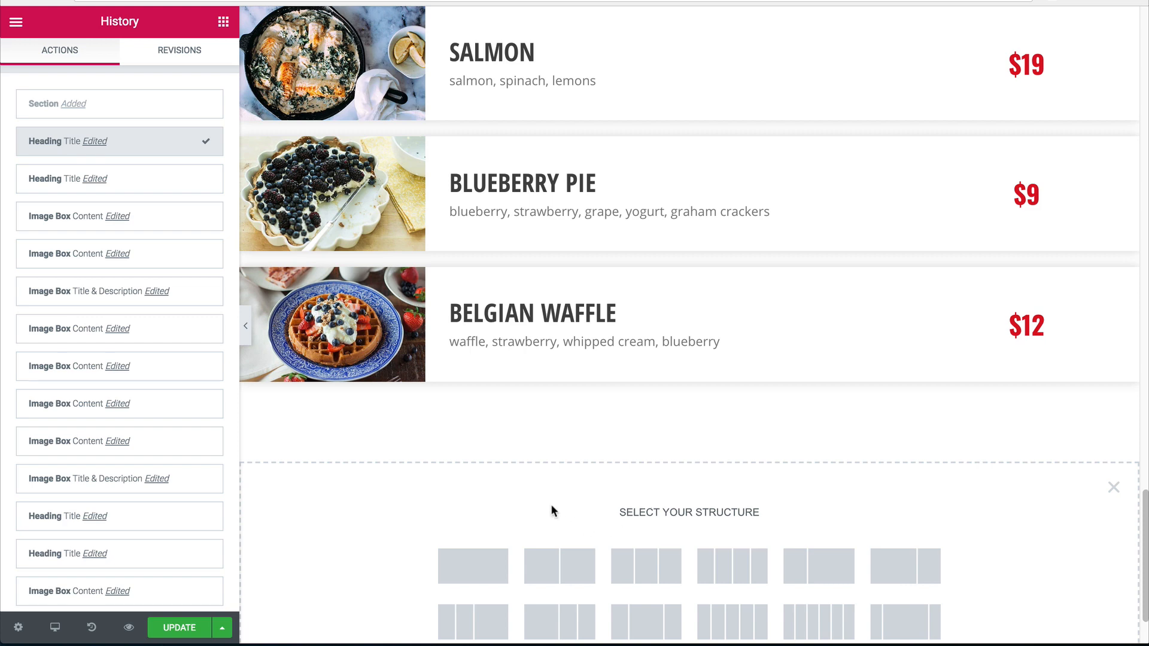
{"action": "scroll", "coordinate": [548, 497], "scroll_direction": "down", "scroll_amount": 3}
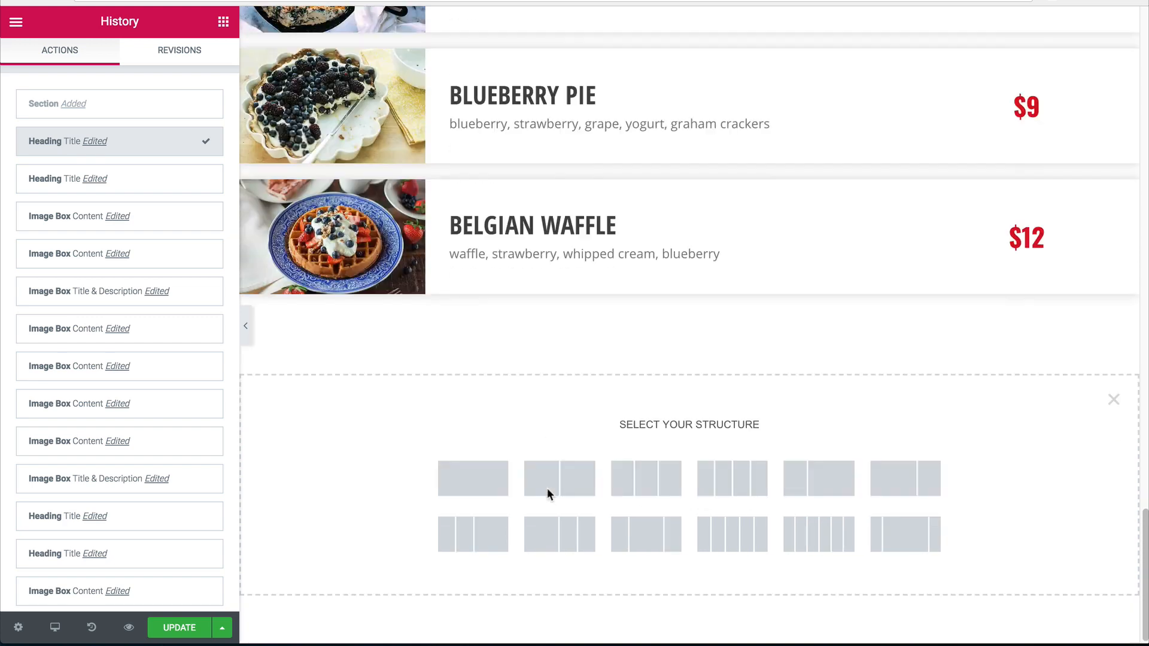
{"action": "left_click", "coordinate": [483, 482]}
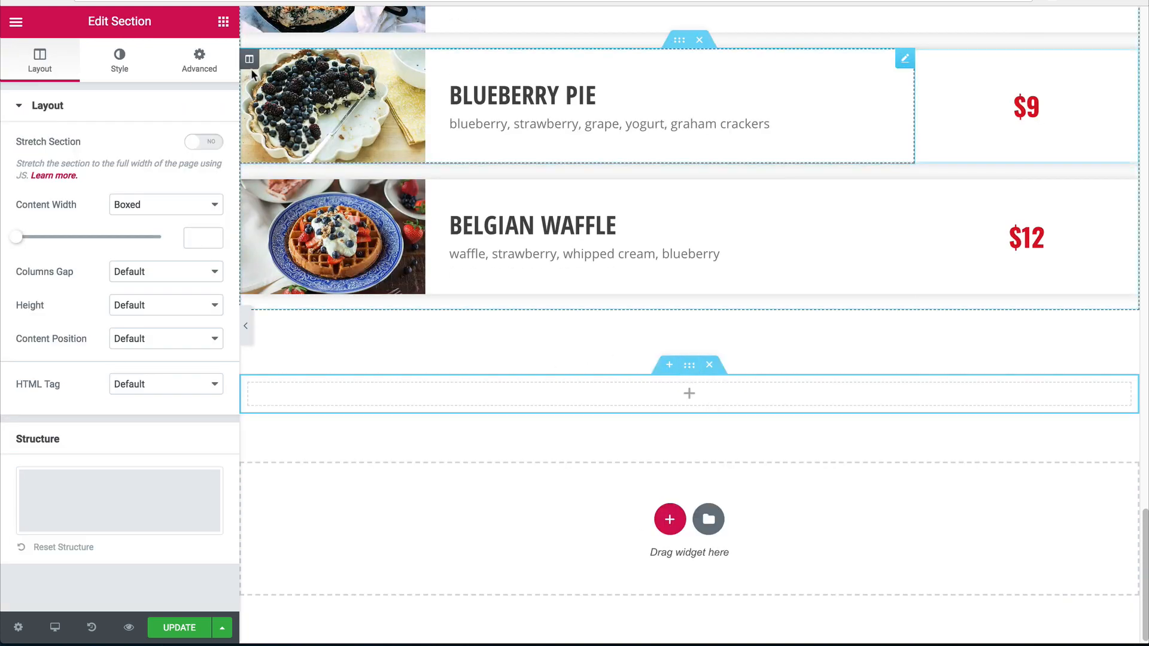
{"action": "left_click", "coordinate": [200, 60]}
{"action": "left_click", "coordinate": [109, 163]}
{"action": "type", "text": "8"}
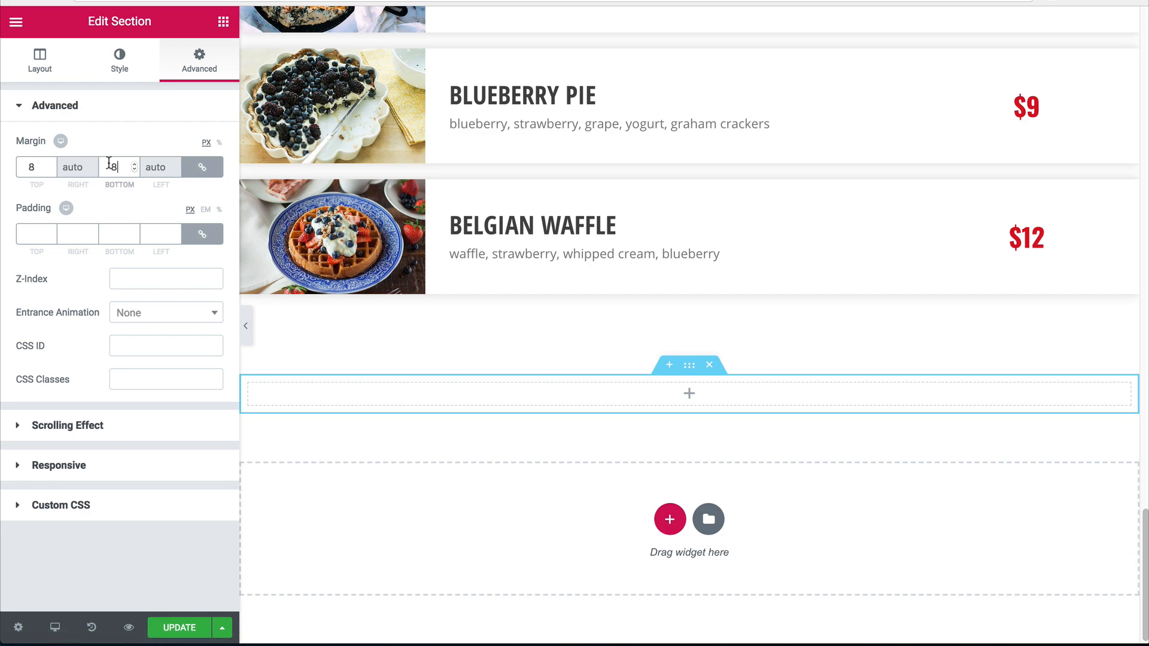
{"action": "type", "text": "0"}
{"action": "scroll", "coordinate": [576, 292], "scroll_direction": "up", "scroll_amount": 20}
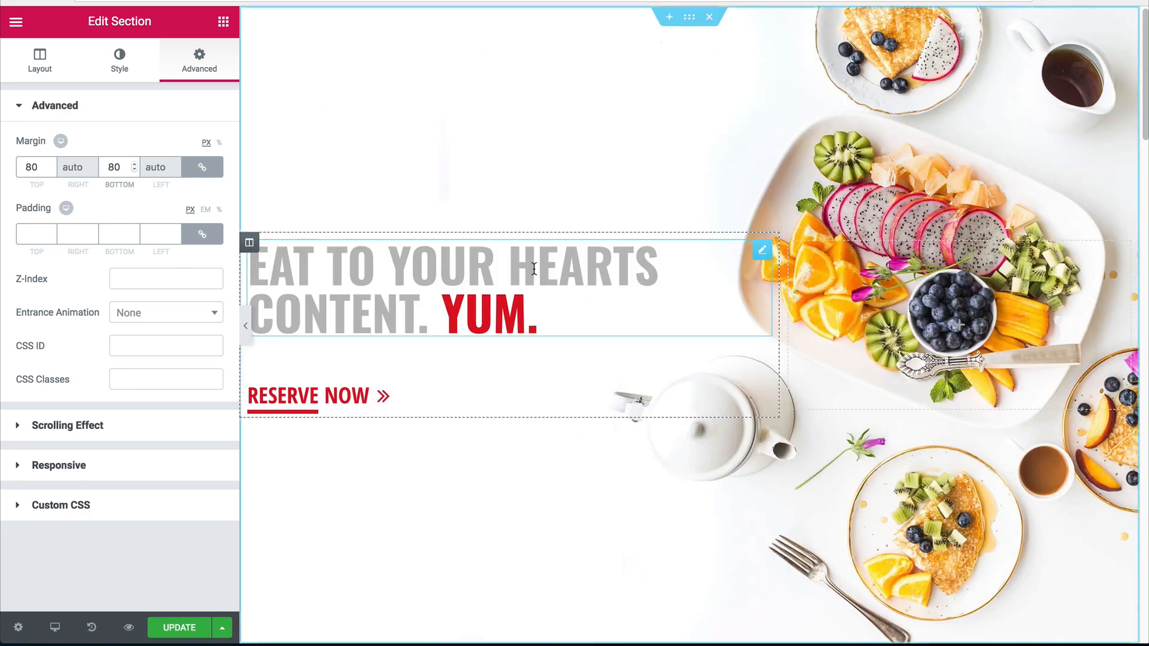
Place the hero heading in the new section, centred and retitled 'reserve your seat.'.
{"action": "right_click", "coordinate": [535, 269]}
{"action": "key", "text": "Escape"}
{"action": "scroll", "coordinate": [639, 342], "scroll_direction": "down", "scroll_amount": 20}
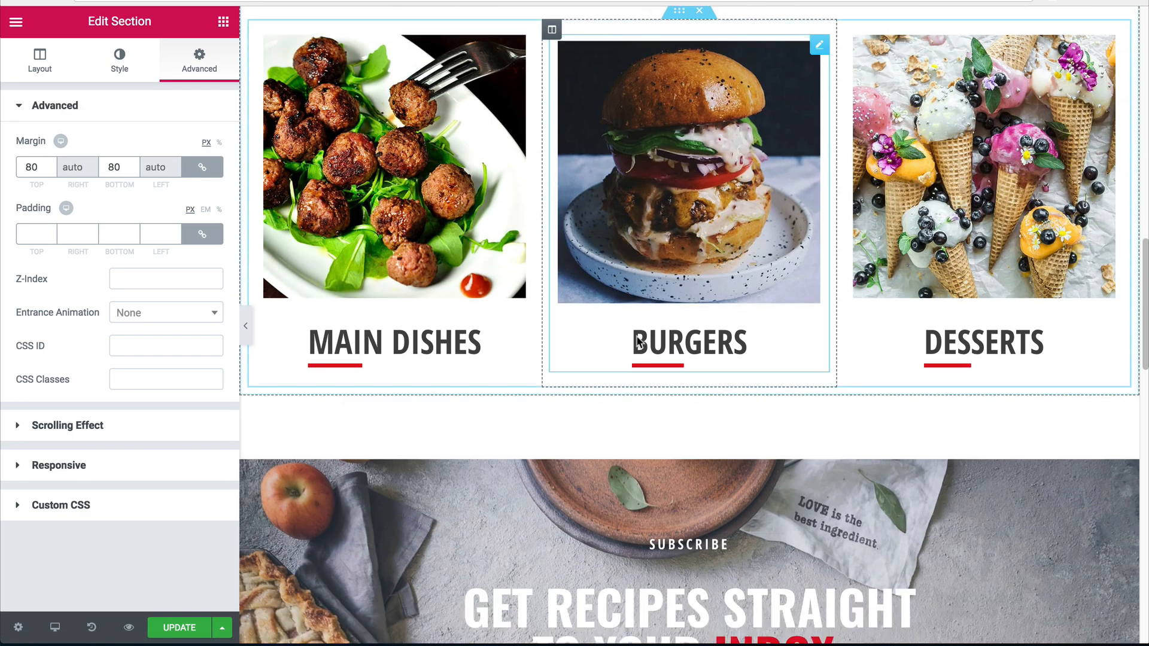
{"action": "left_click_drag", "start_coordinate": [639, 342], "coordinate": [688, 385]}
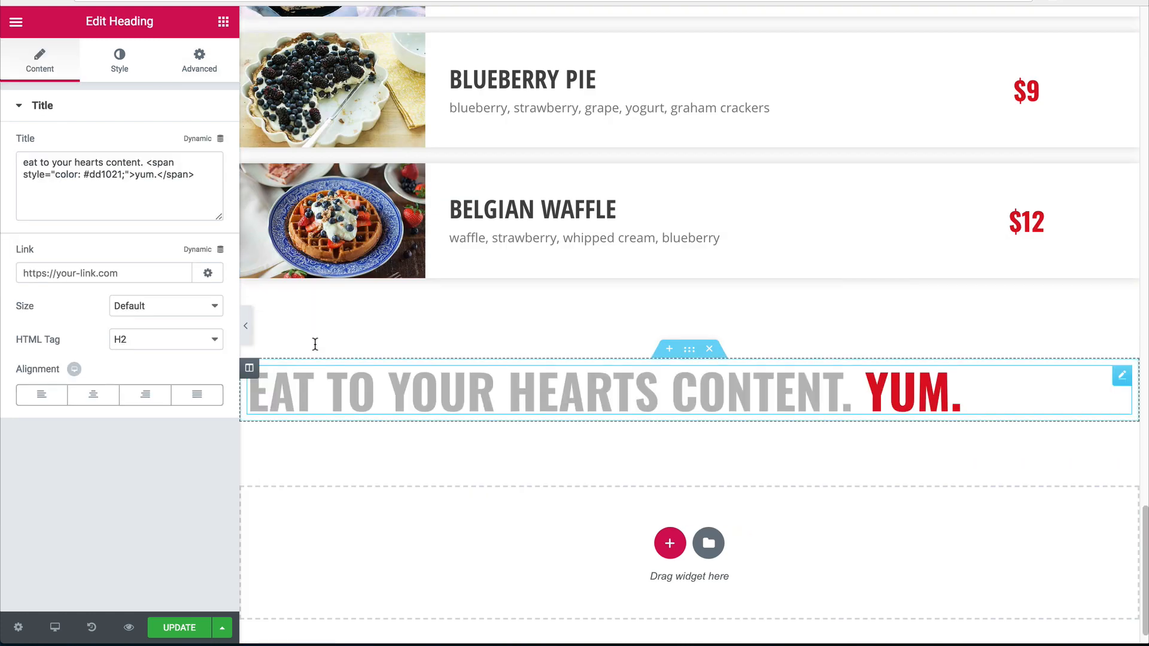
{"action": "left_click", "coordinate": [93, 394]}
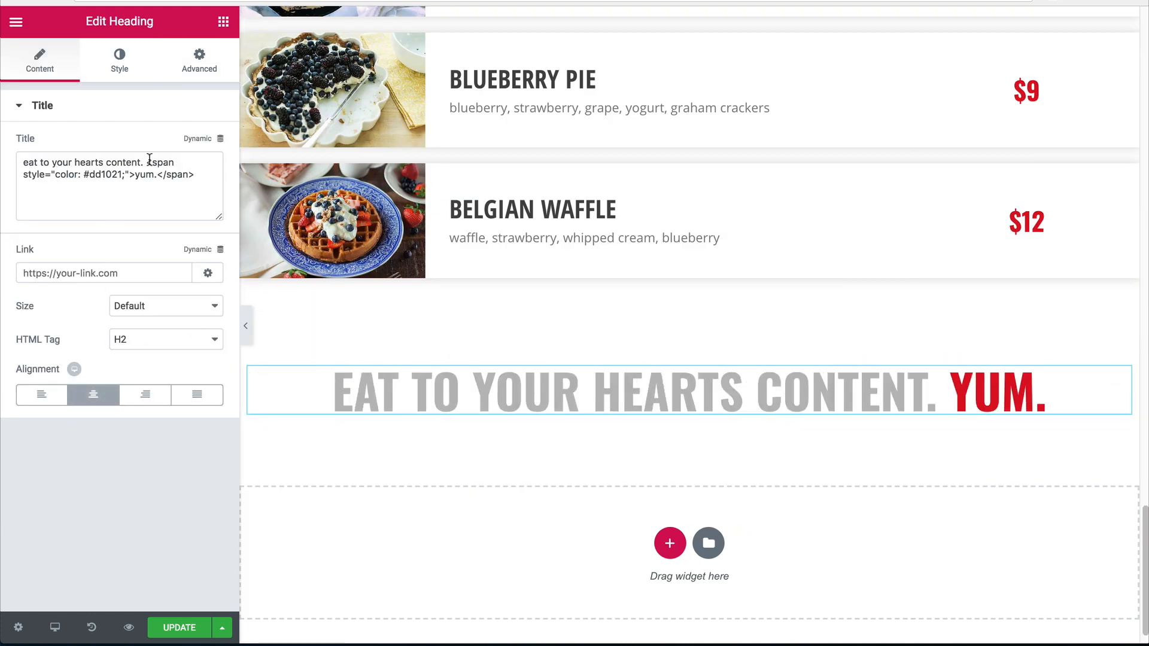
{"action": "left_click_drag", "start_coordinate": [150, 159], "coordinate": [2, 132]}
{"action": "type", "text": "reserve yo"}
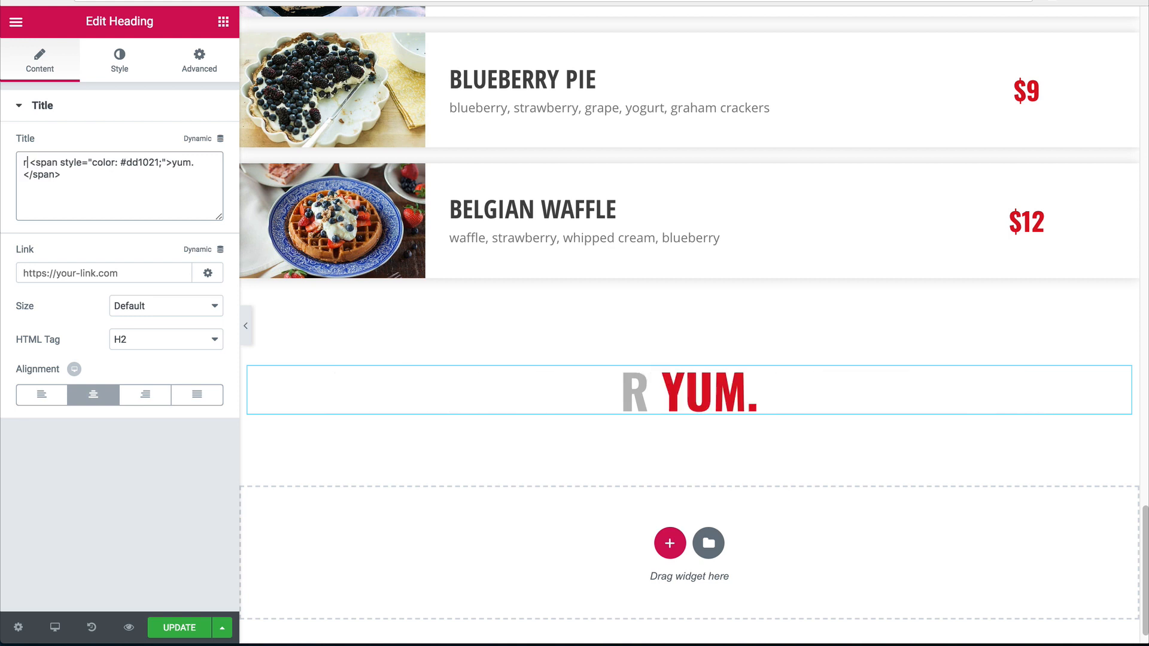
{"action": "type", "text": "ur"}
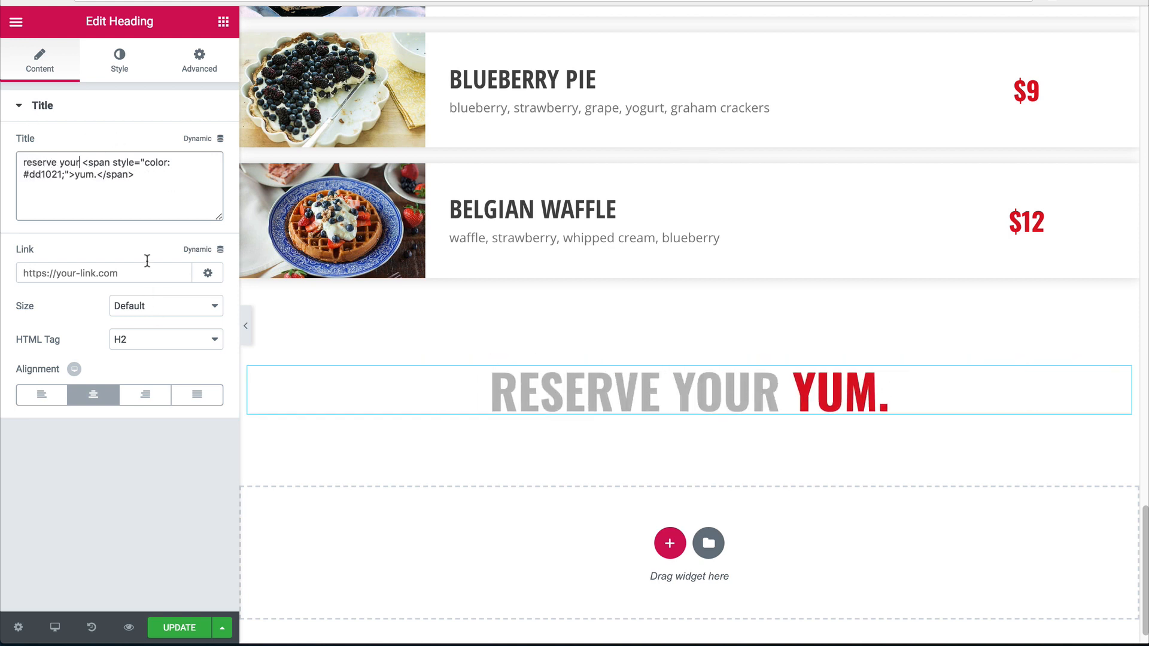
{"action": "double_click", "coordinate": [84, 174]}
{"action": "type", "text": "seat"}
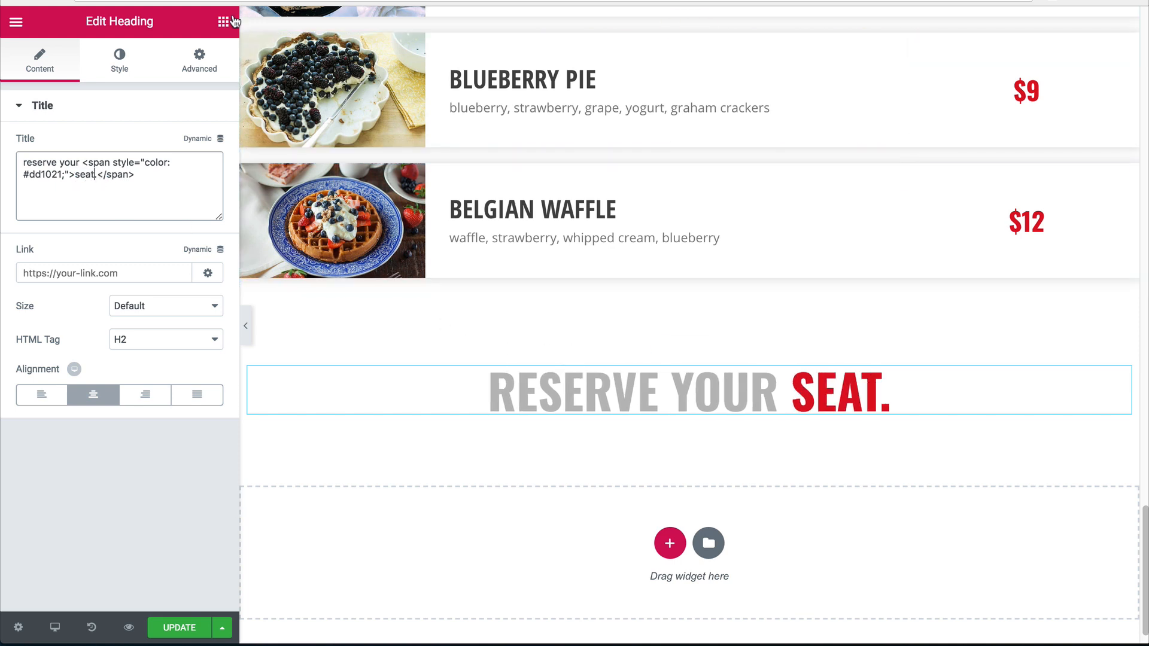
Add a Form widget below the heading.
{"action": "left_click", "coordinate": [223, 22]}
{"action": "scroll", "coordinate": [172, 296], "scroll_direction": "down", "scroll_amount": 10}
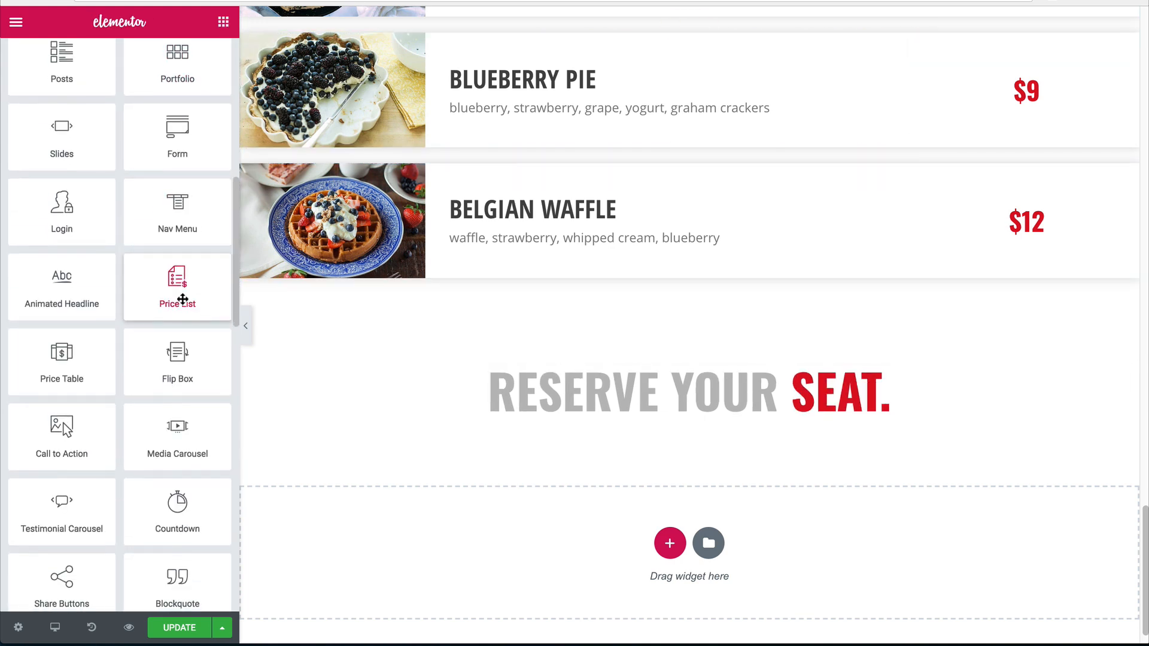
{"action": "scroll", "coordinate": [173, 295], "scroll_direction": "up", "scroll_amount": 5}
{"action": "left_click_drag", "start_coordinate": [195, 311], "coordinate": [549, 403]}
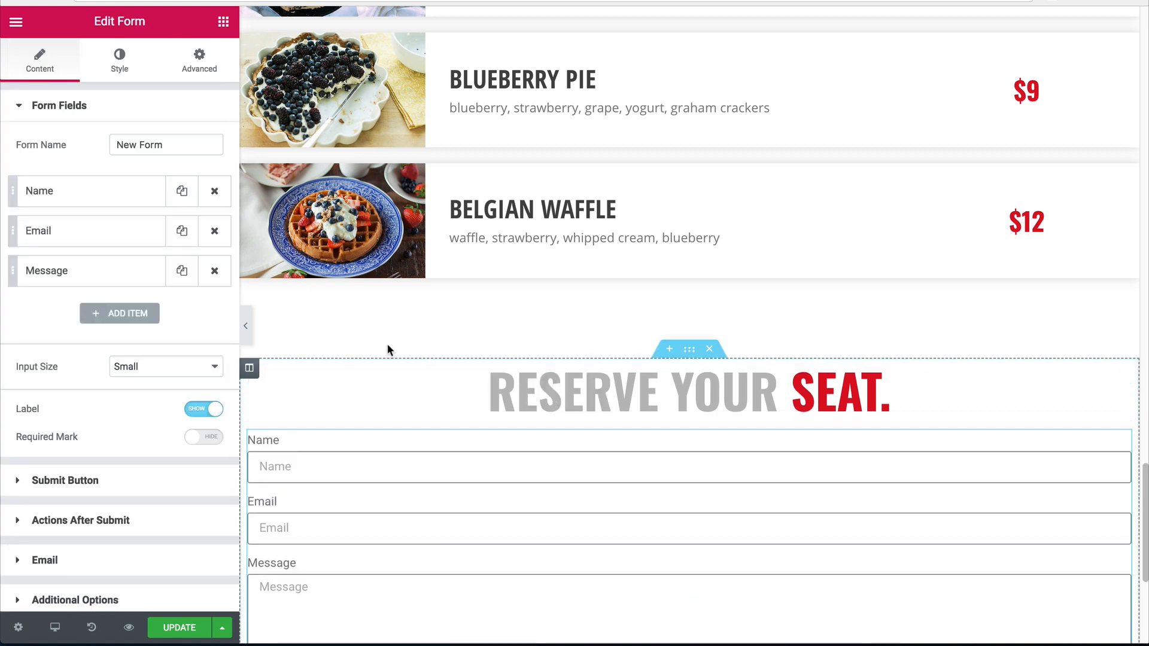
{"action": "left_click", "coordinate": [223, 23]}
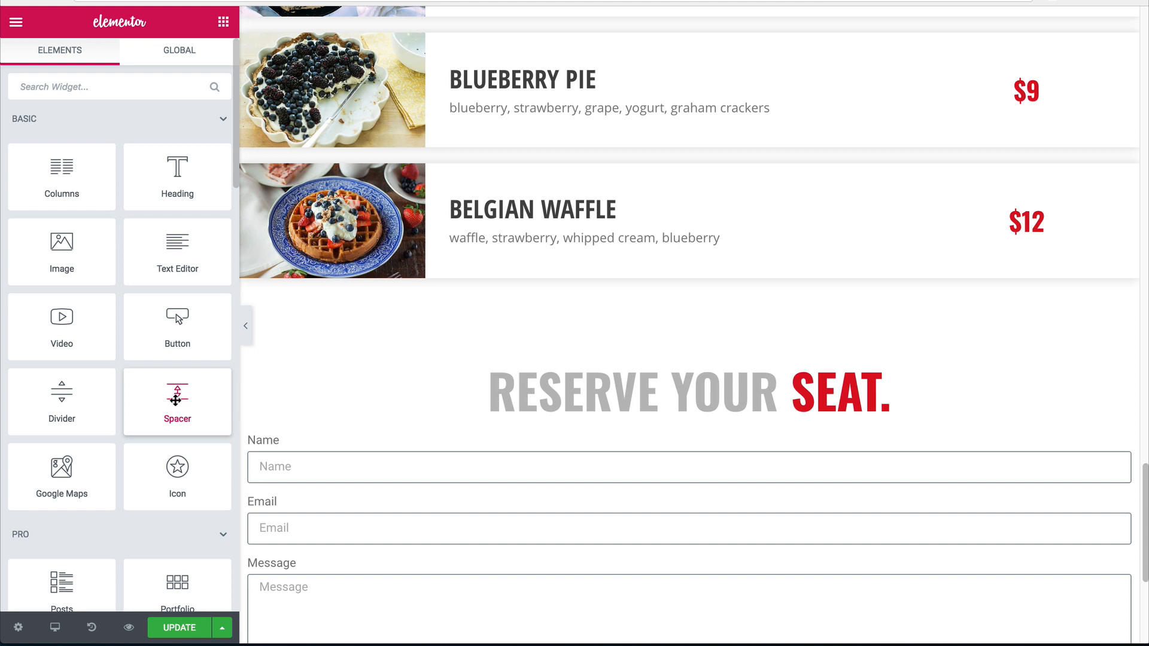
Add a 20 px spacer under the heading and set the section's content width to 700.
{"action": "left_click_drag", "start_coordinate": [175, 400], "coordinate": [495, 413]}
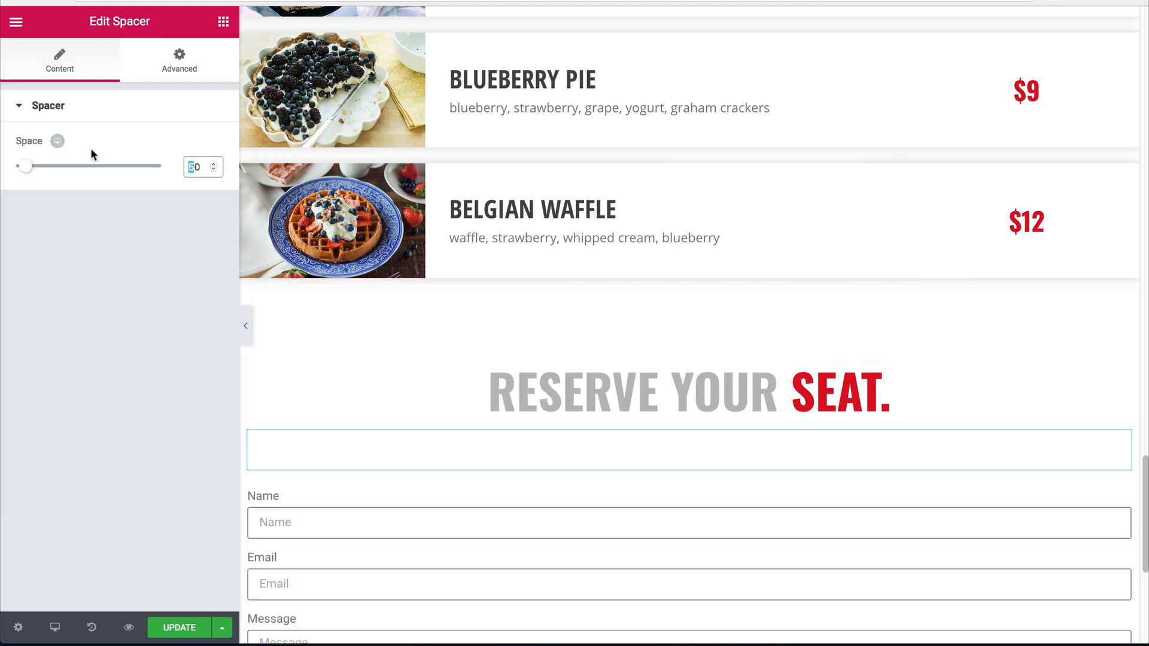
{"action": "type", "text": "2"}
{"action": "scroll", "coordinate": [651, 443], "scroll_direction": "down", "scroll_amount": 2}
{"action": "left_click", "coordinate": [477, 410]}
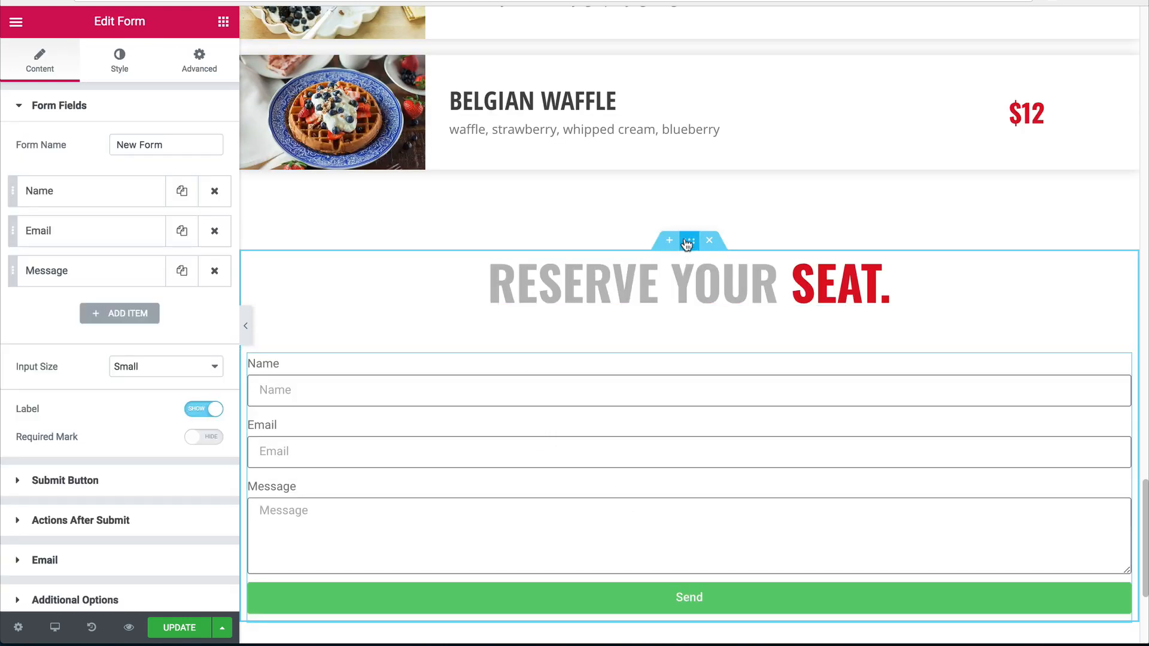
{"action": "left_click", "coordinate": [689, 241]}
{"action": "left_click", "coordinate": [189, 236]}
{"action": "type", "text": "700"}
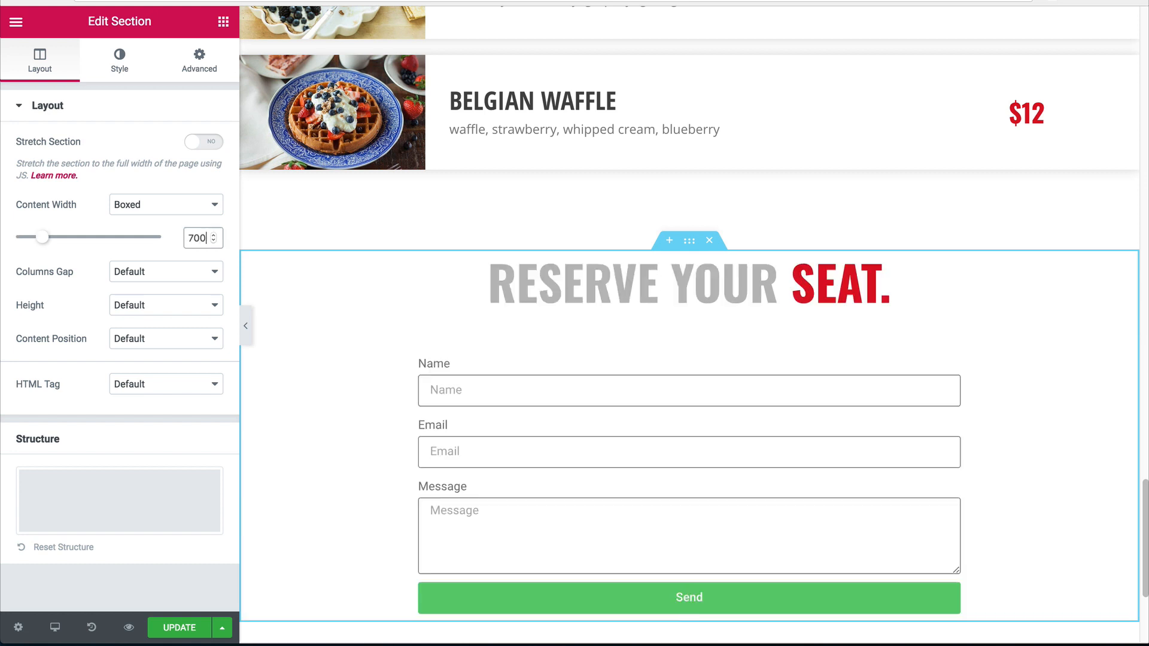
Preview the narrowed reservation section, toggling the editing panel off and back on.
{"action": "scroll", "coordinate": [493, 380], "scroll_direction": "down", "scroll_amount": 1}
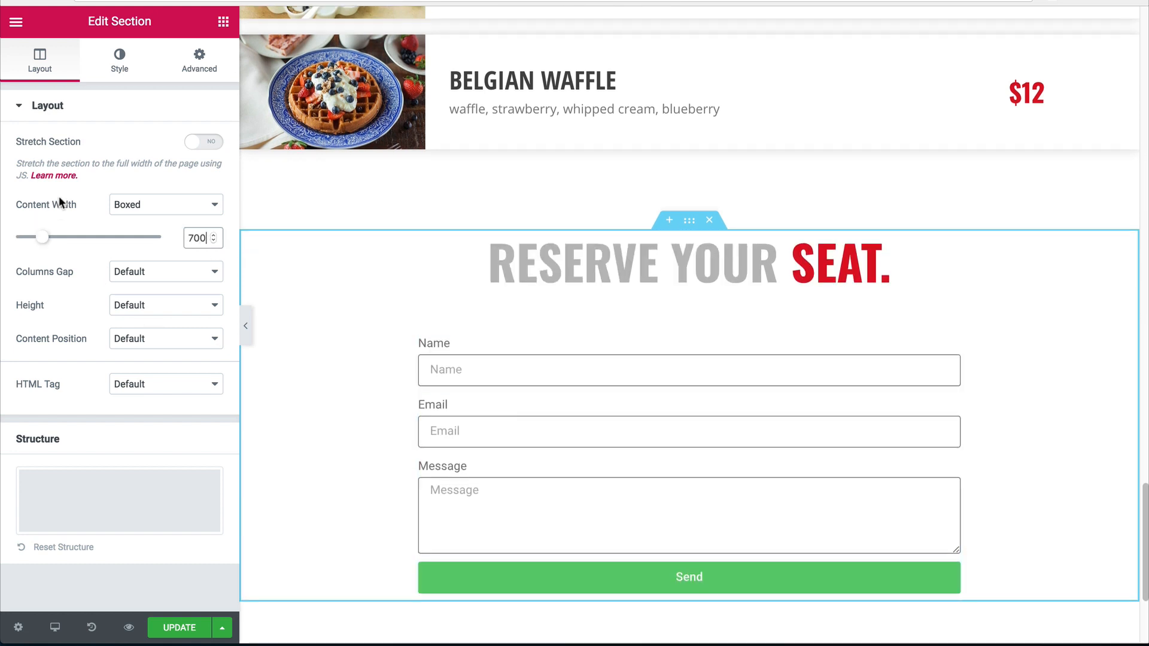
{"action": "scroll", "coordinate": [610, 287], "scroll_direction": "down", "scroll_amount": 1}
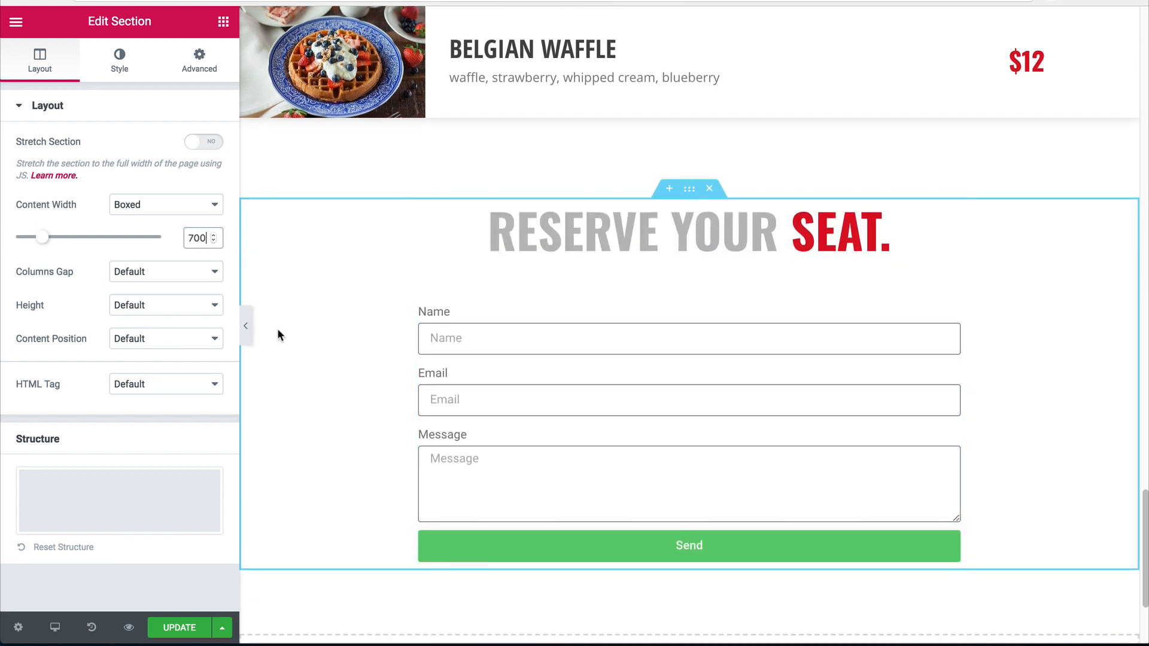
{"action": "left_click", "coordinate": [244, 325]}
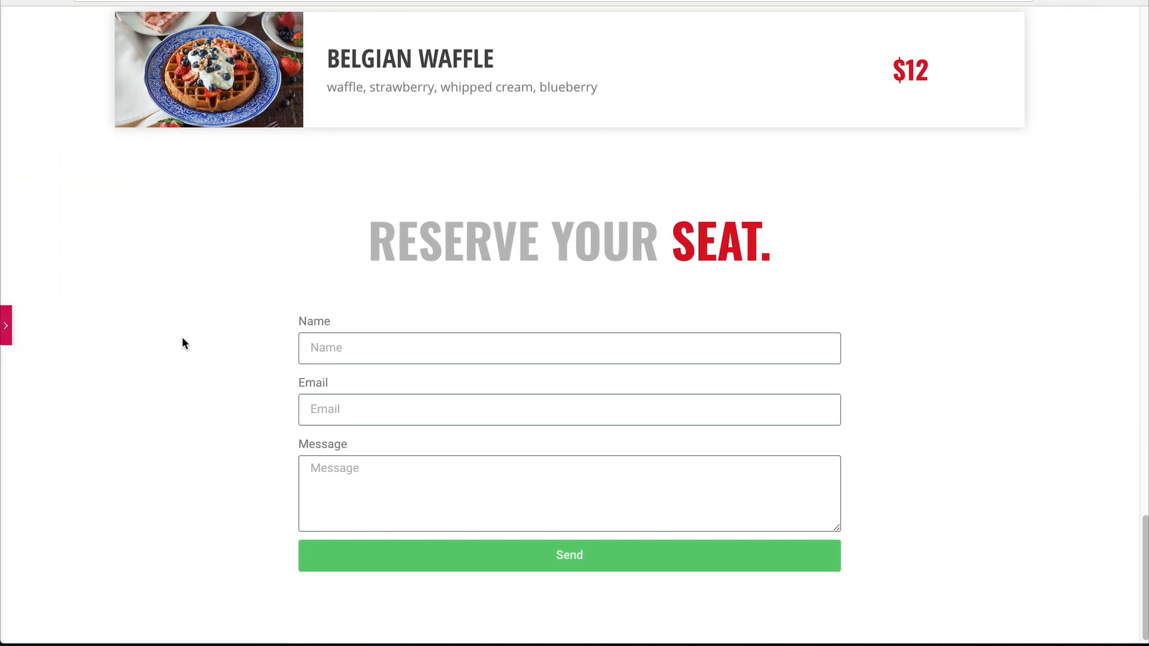
{"action": "key", "text": "ctrl+p"}
{"action": "left_click", "coordinate": [575, 338]}
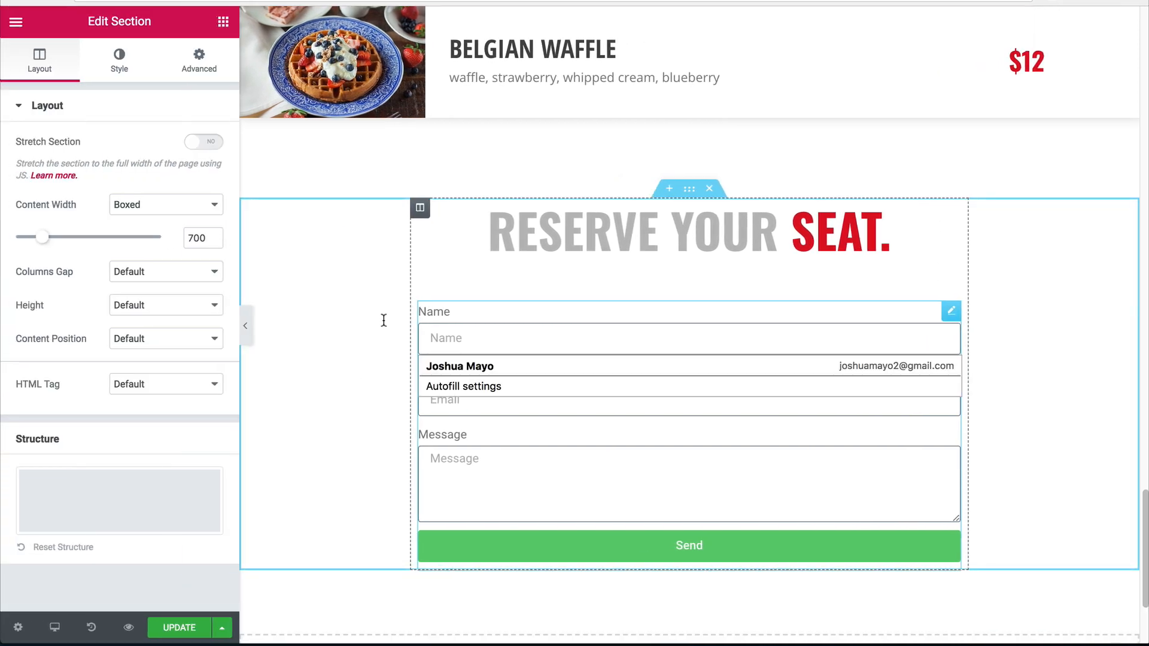
{"action": "left_click", "coordinate": [245, 325]}
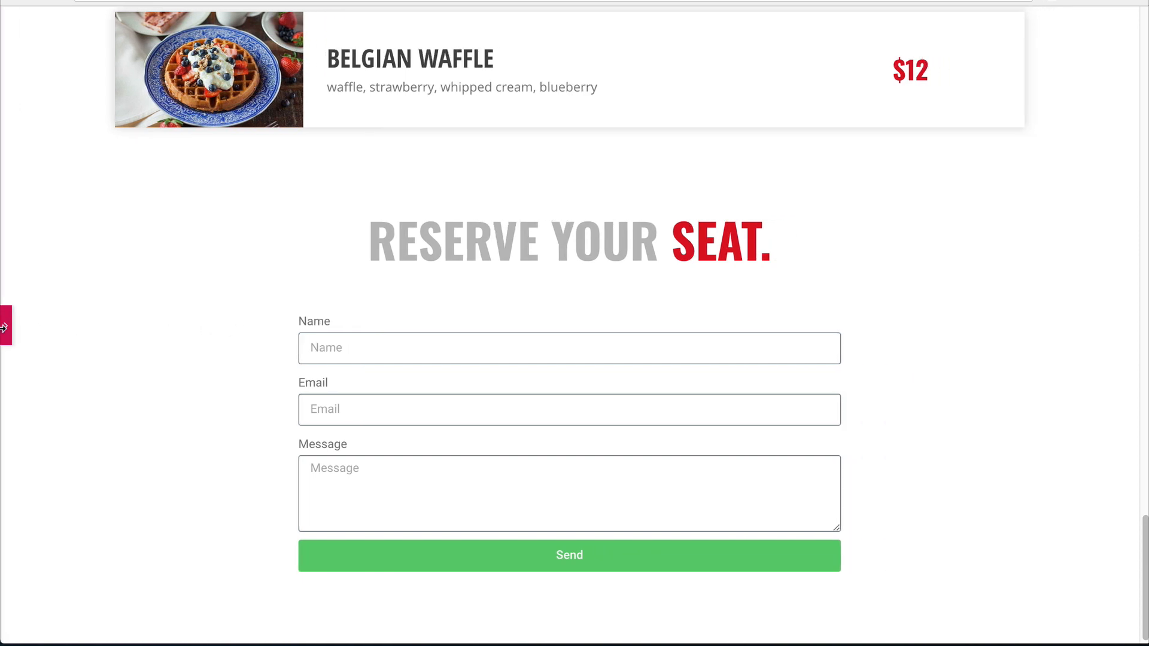
{"action": "key", "text": "ctrl+p"}
Give the form fields a light-grey bottom-only border and a fully transparent background.
{"action": "left_click", "coordinate": [122, 65]}
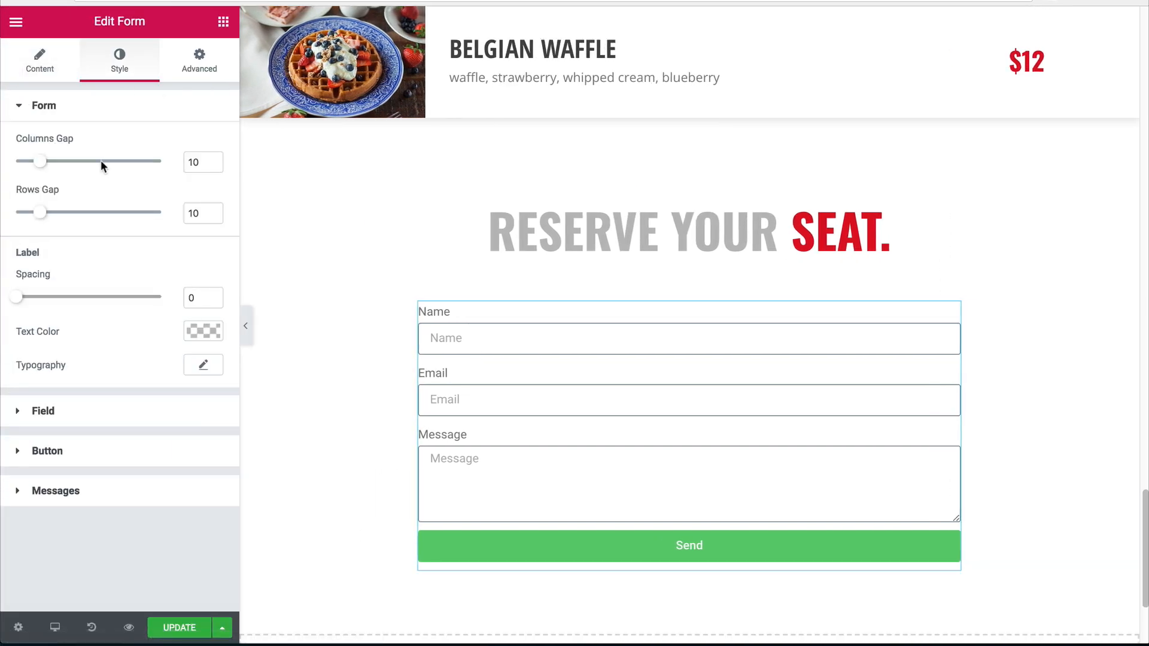
{"action": "left_click", "coordinate": [43, 411]}
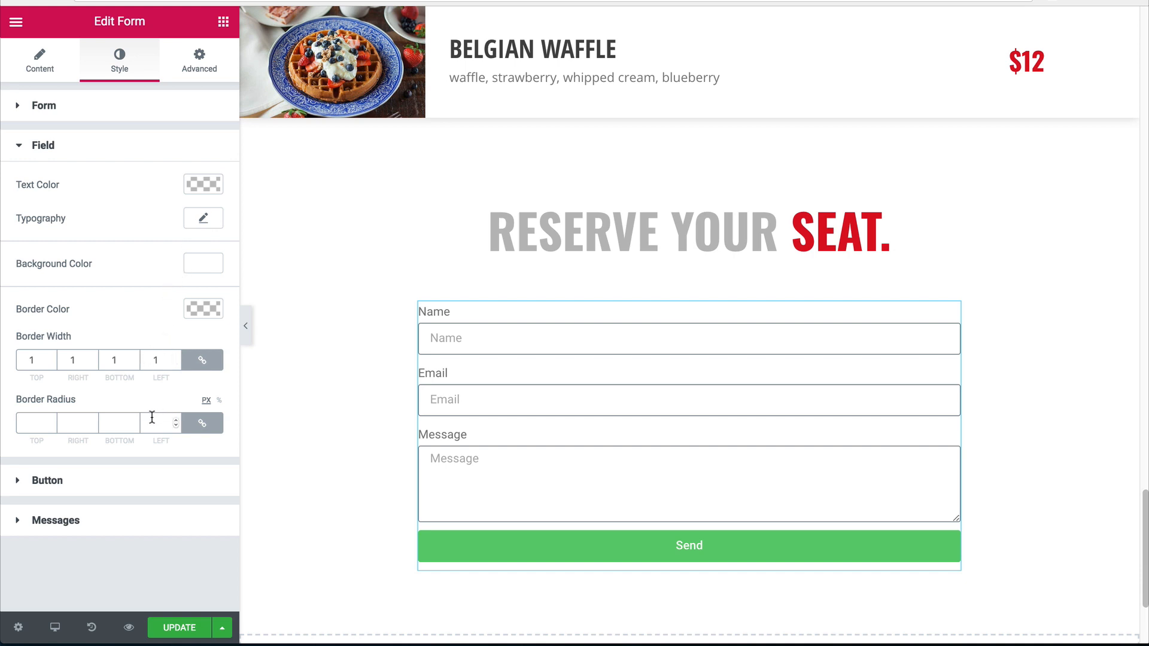
{"action": "double_click", "coordinate": [161, 359]}
{"action": "type", "text": "0"}
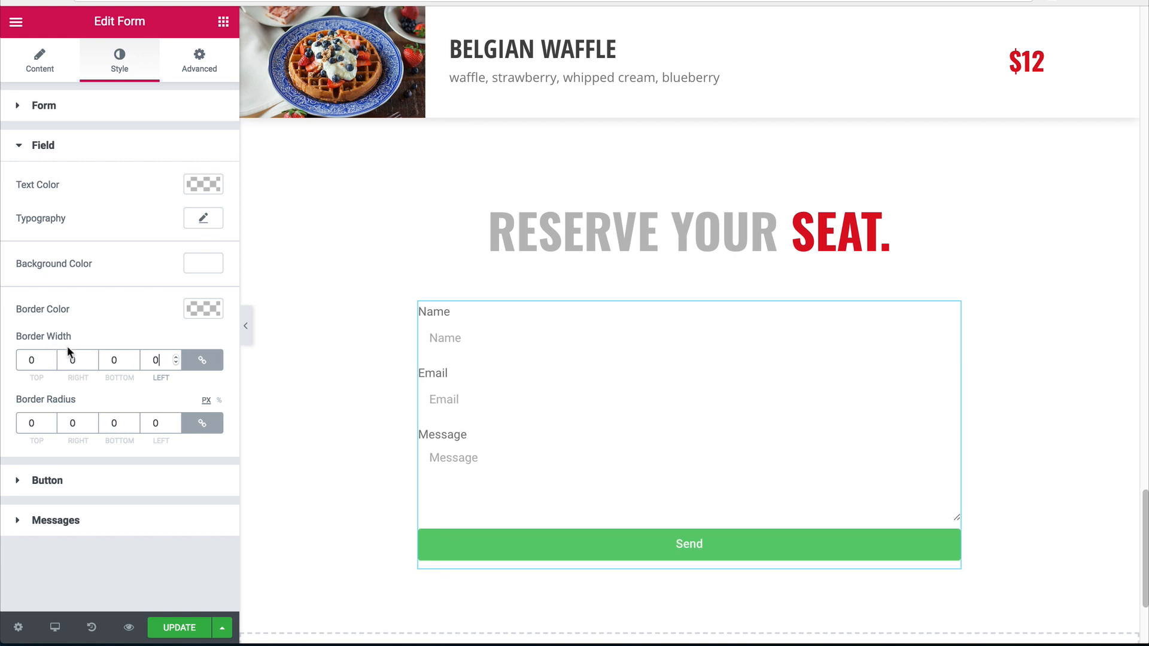
{"action": "left_click", "coordinate": [201, 359]}
{"action": "double_click", "coordinate": [114, 359]}
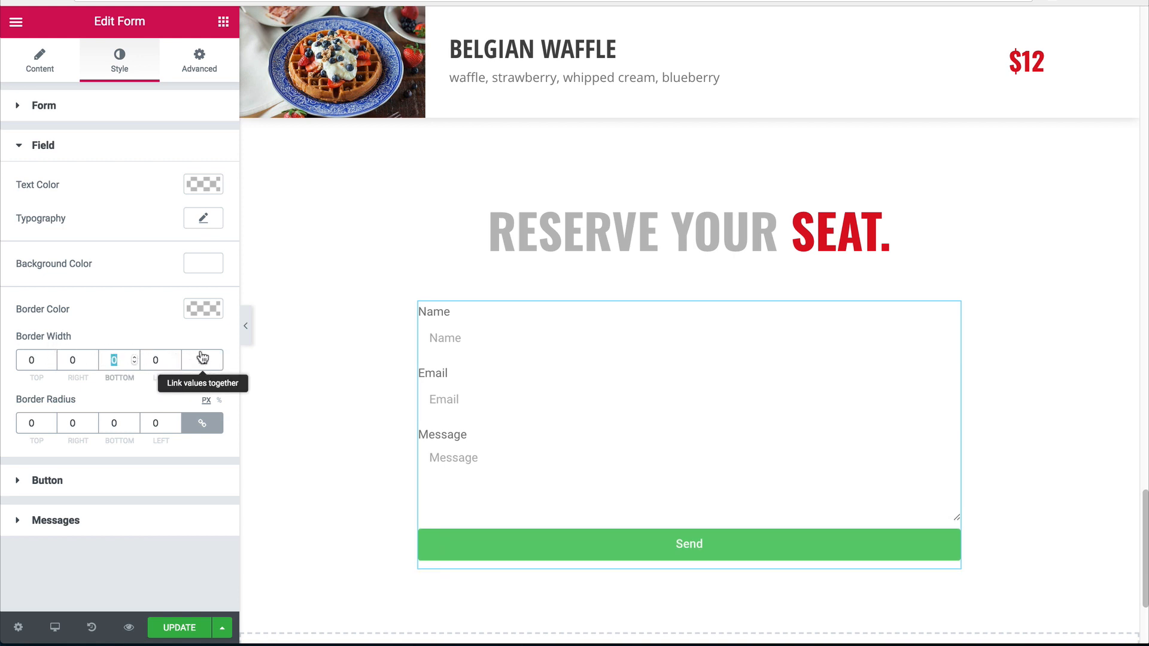
{"action": "type", "text": "3"}
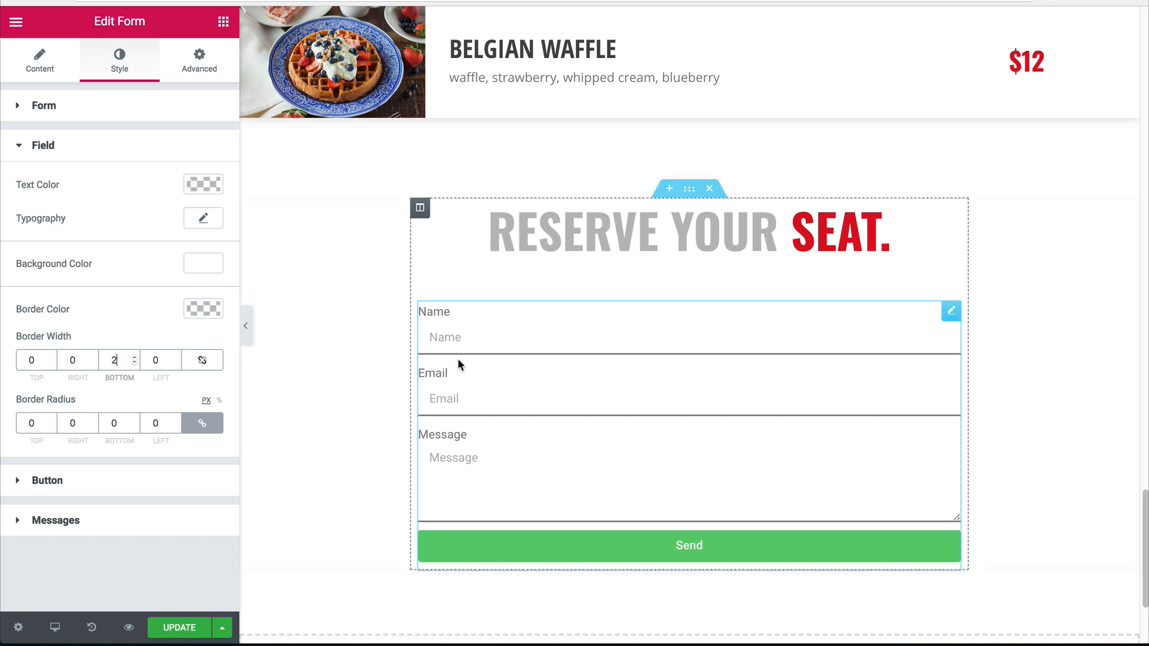
{"action": "left_click", "coordinate": [204, 309]}
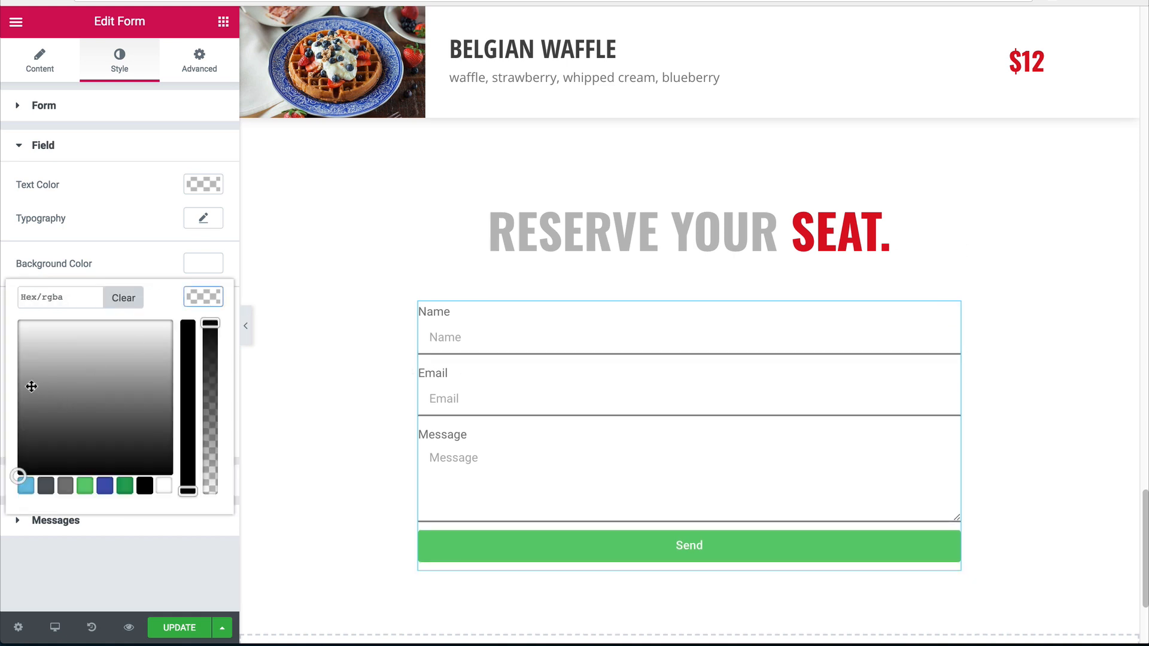
{"action": "left_click_drag", "start_coordinate": [22, 380], "coordinate": [12, 351]}
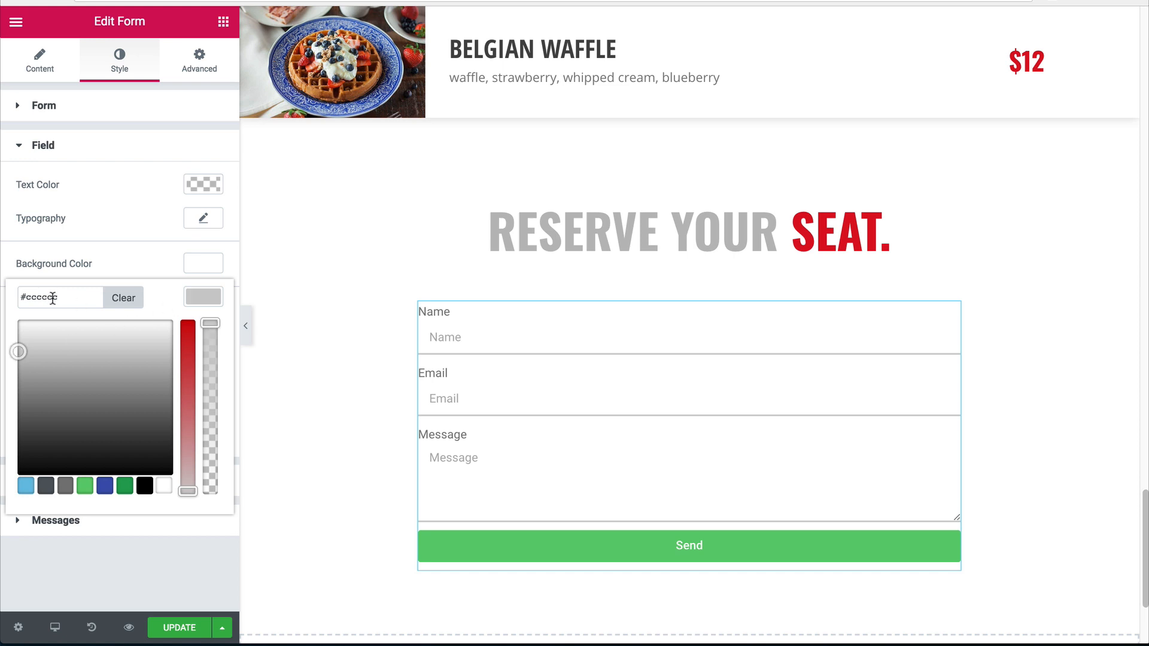
{"action": "left_click", "coordinate": [196, 298]}
{"action": "left_click", "coordinate": [194, 261]}
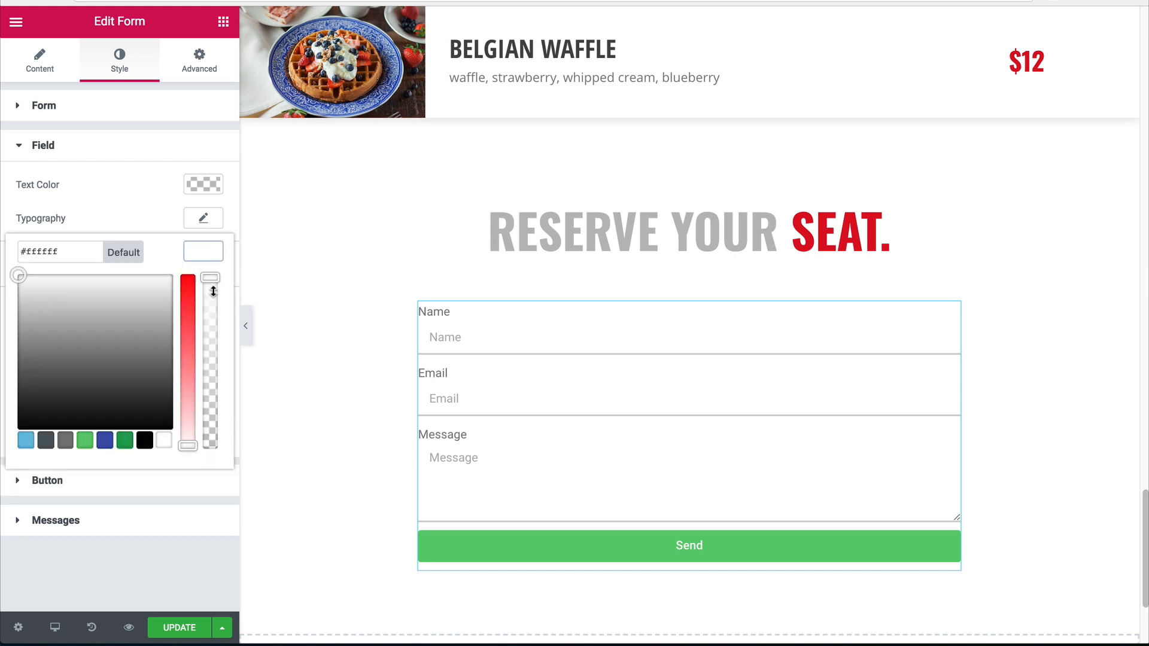
{"action": "left_click_drag", "start_coordinate": [210, 279], "coordinate": [208, 446]}
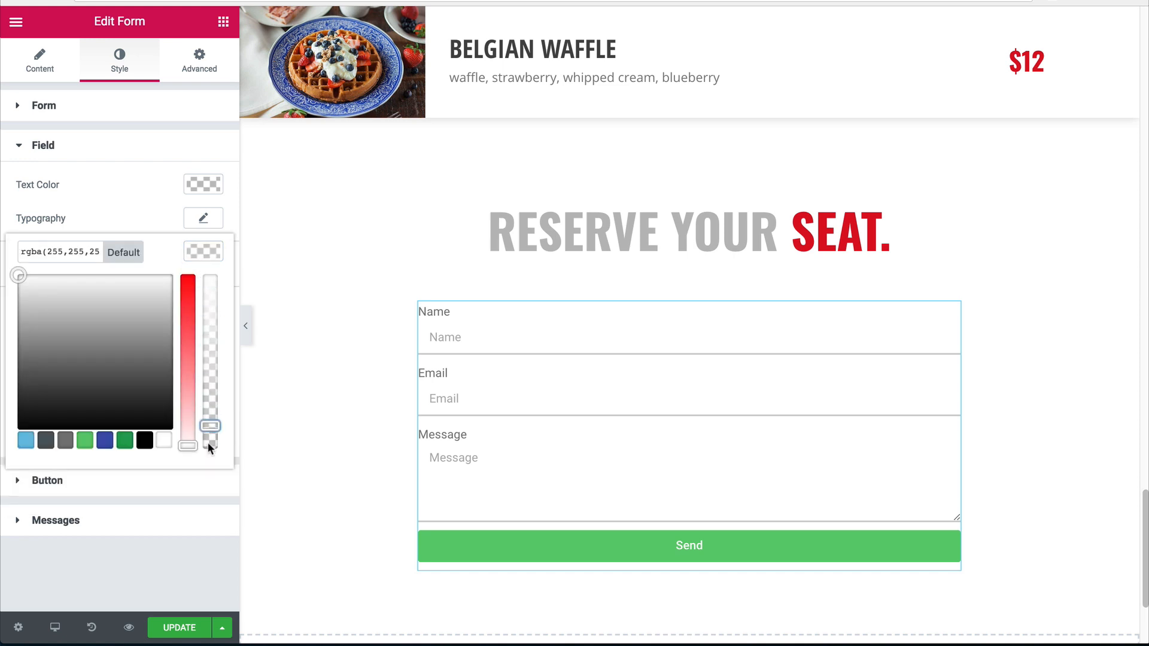
{"action": "left_click", "coordinate": [205, 475]}
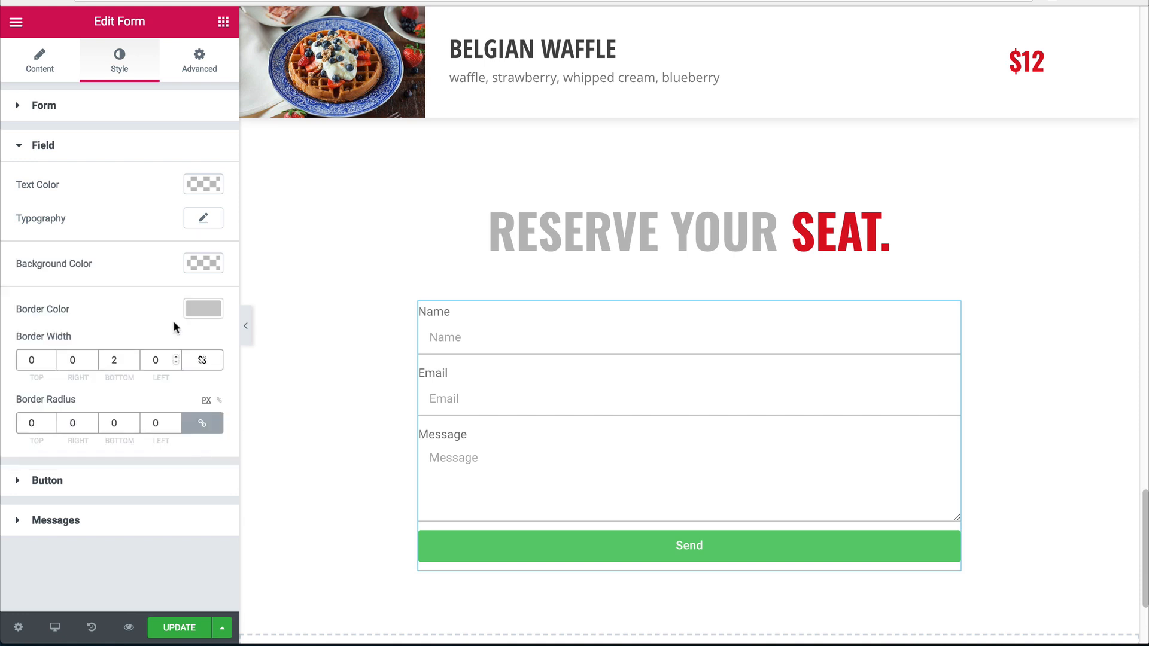
Set the form field font to Open Sans Condensed.
{"action": "left_click", "coordinate": [206, 219]}
{"action": "left_click", "coordinate": [163, 261]}
{"action": "type", "text": "osw"}
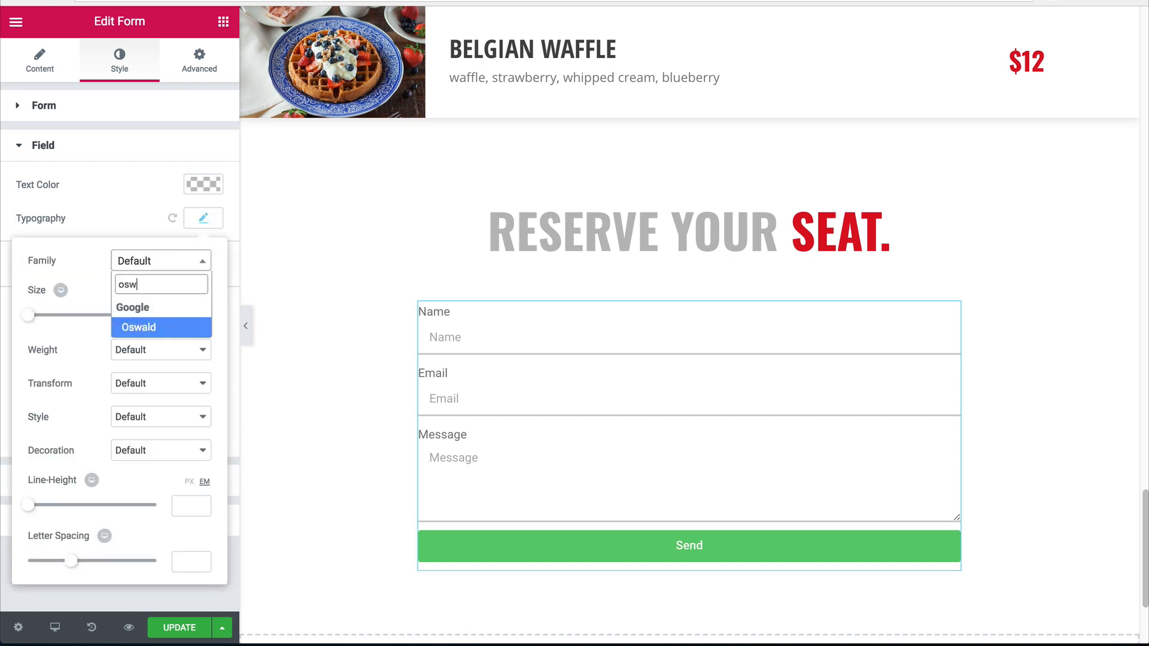
{"action": "key", "text": "Return"}
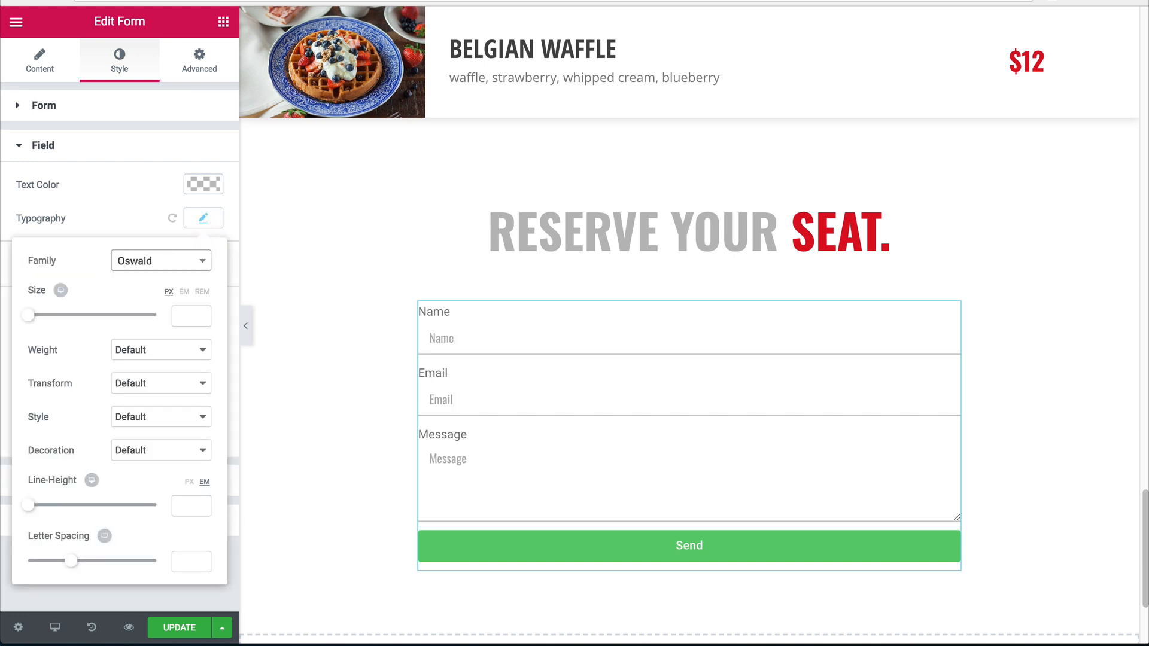
{"action": "left_click", "coordinate": [147, 266]}
{"action": "type", "text": "en sa"}
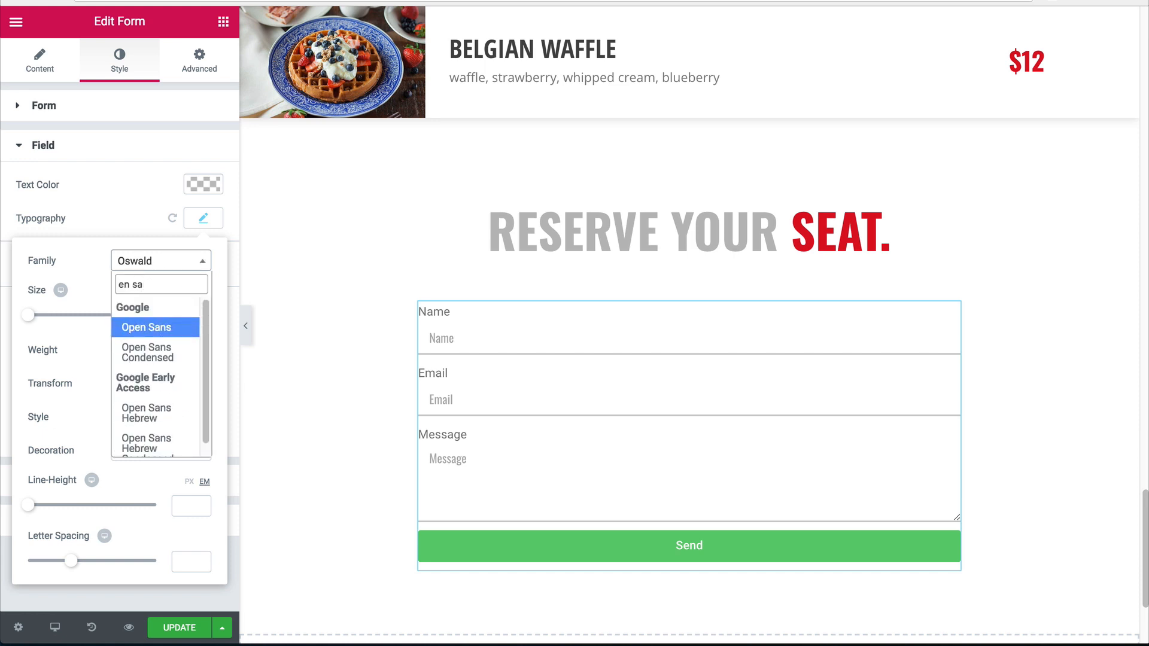
{"action": "key", "text": "Down"}
{"action": "key", "text": "Return"}
Make the field text 18px, weight 800 and uppercase.
{"action": "left_click", "coordinate": [190, 315]}
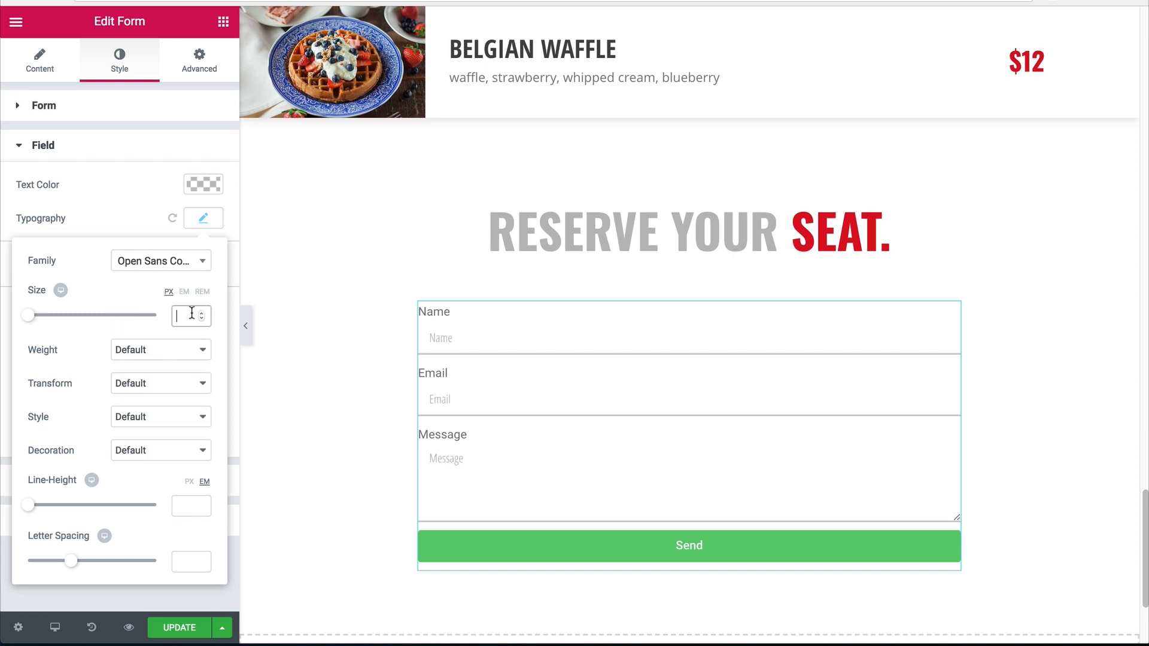
{"action": "type", "text": "18"}
{"action": "left_click", "coordinate": [142, 357]}
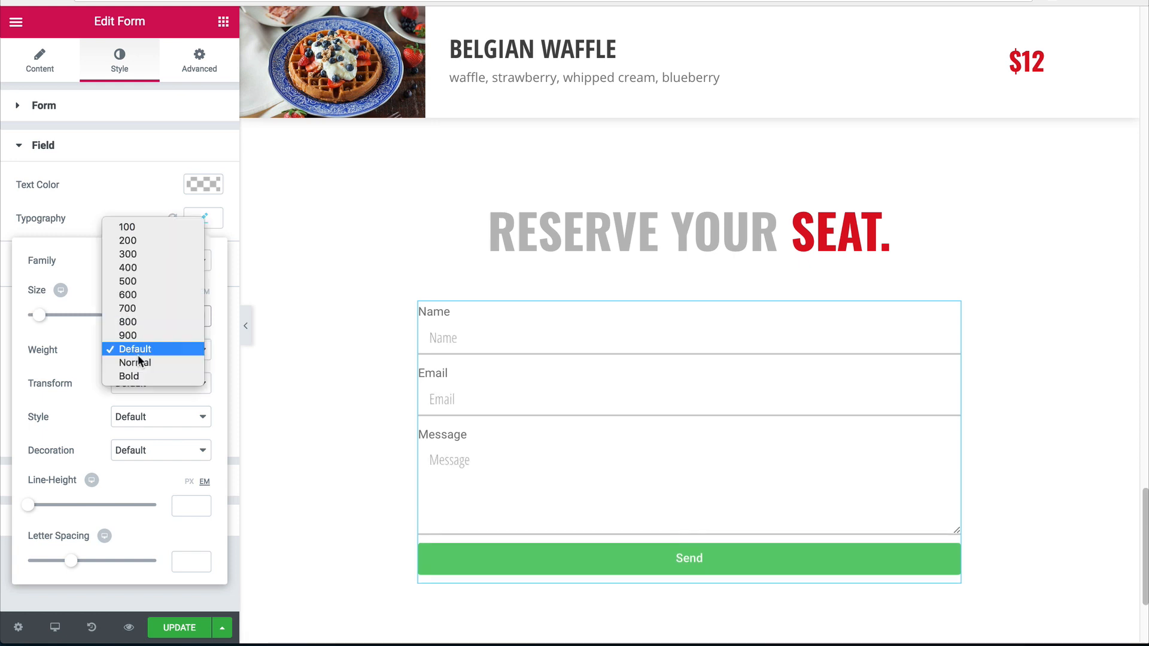
{"action": "key", "text": "Up"}
{"action": "key", "text": "Up"}
{"action": "key", "text": "Return"}
{"action": "left_click", "coordinate": [125, 382]}
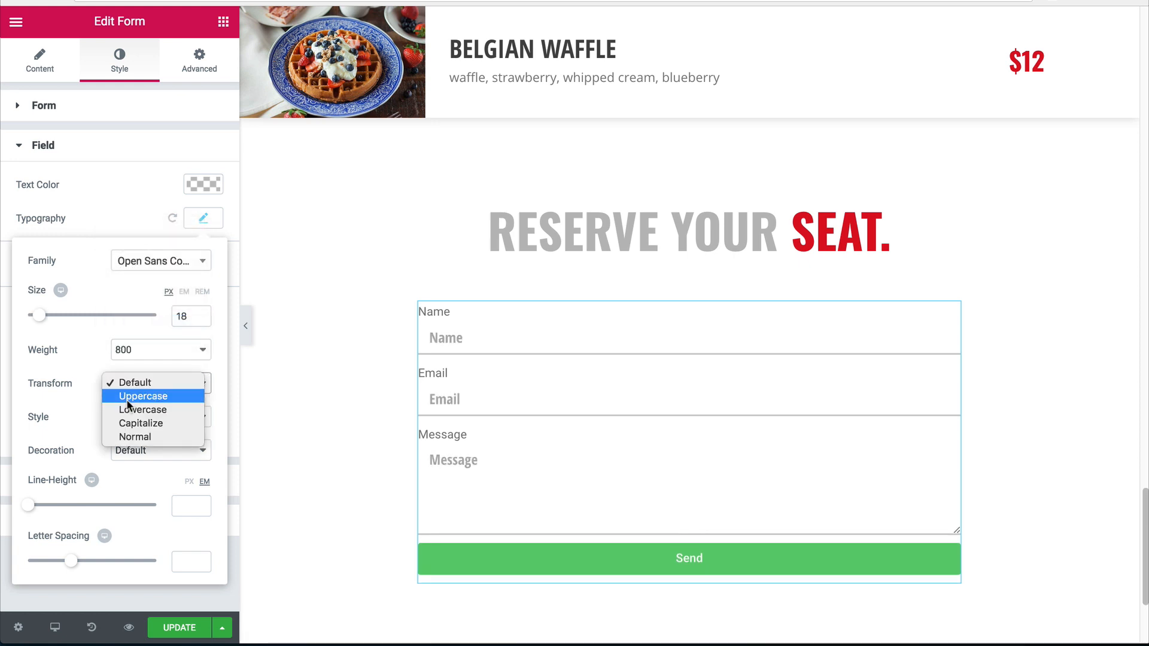
{"action": "left_click", "coordinate": [127, 399]}
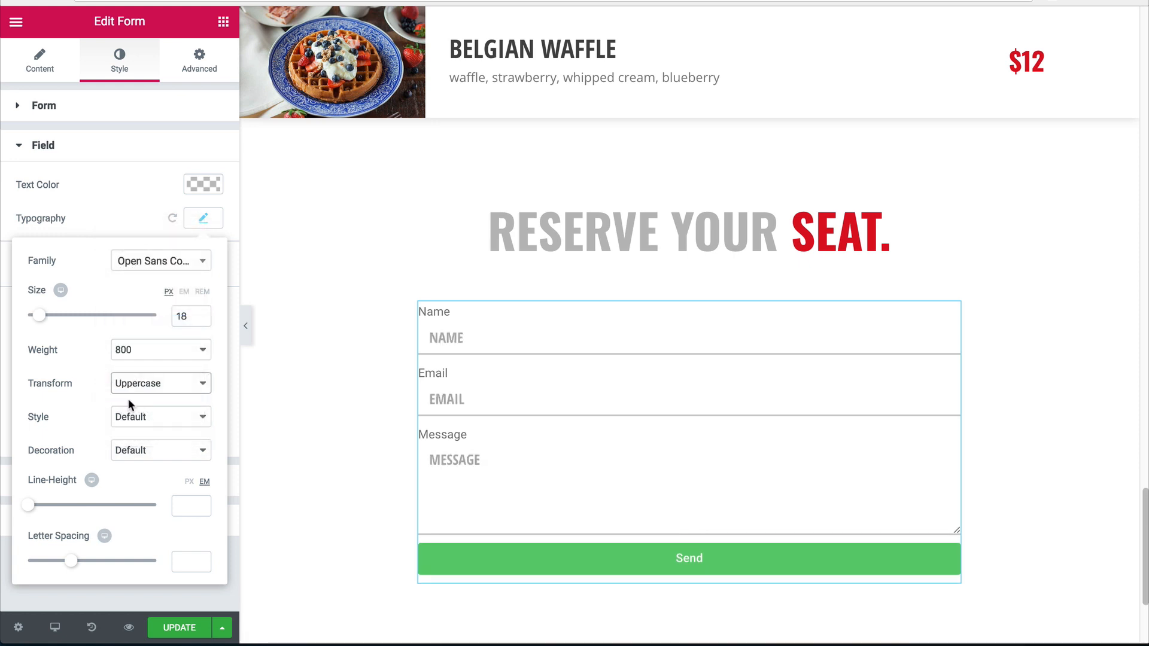
{"action": "left_click", "coordinate": [204, 220]}
Set the form field text colour to dark grey.
{"action": "left_click", "coordinate": [203, 184]}
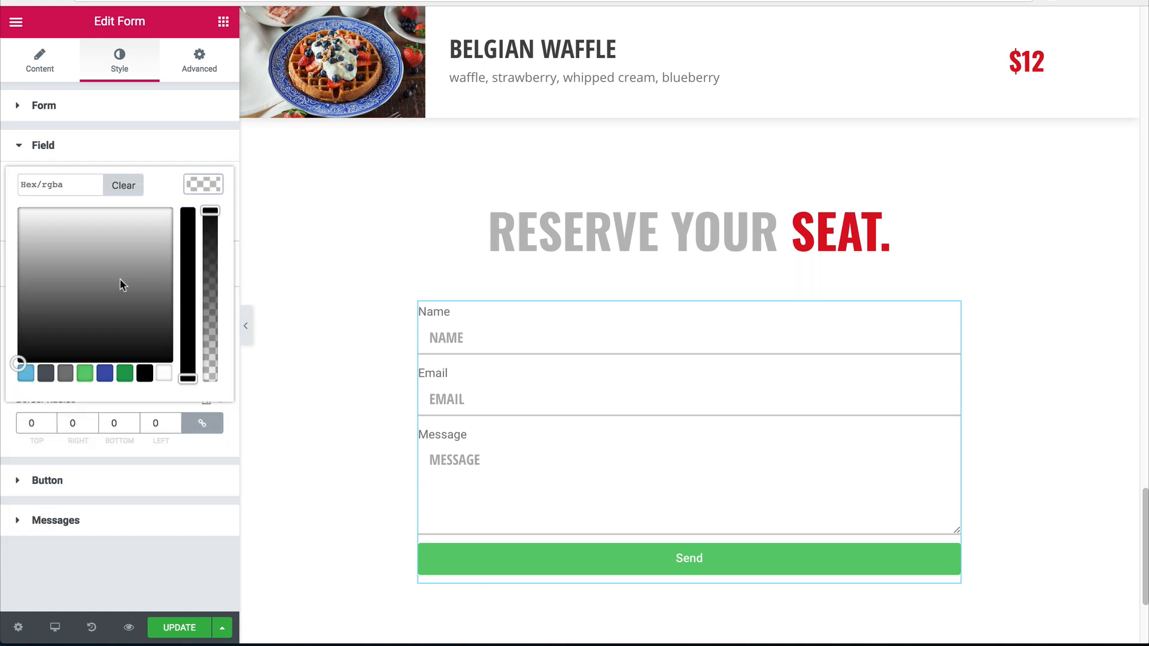
{"action": "left_click_drag", "start_coordinate": [27, 314], "coordinate": [3, 315]}
{"action": "left_click", "coordinate": [3, 316]}
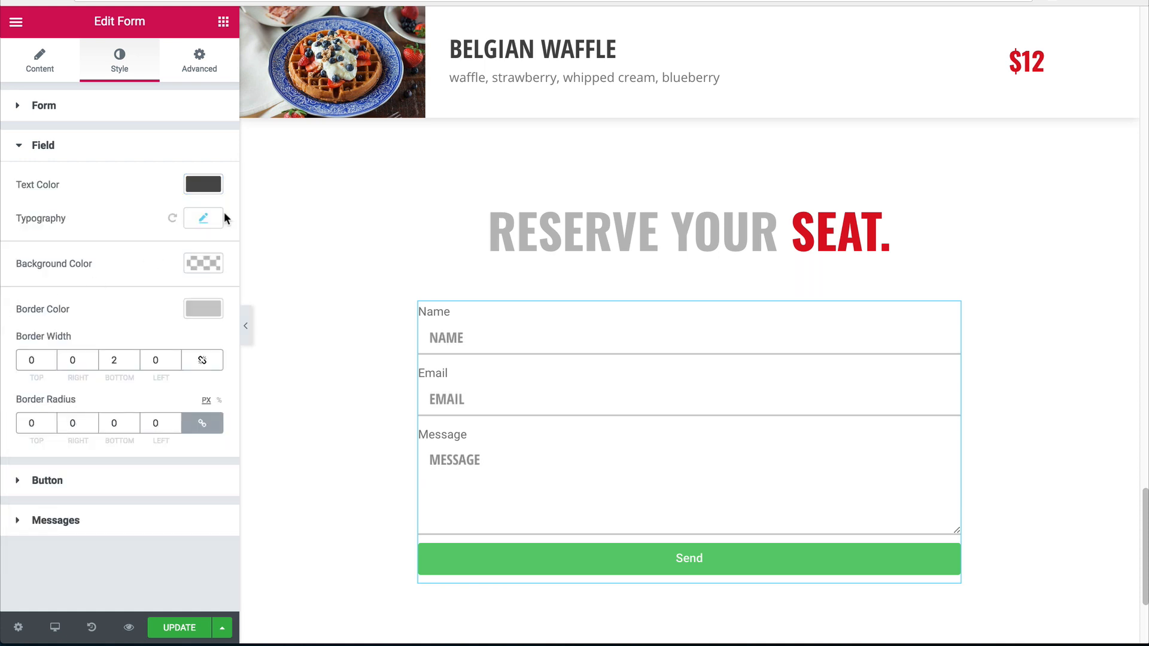
{"action": "left_click", "coordinate": [203, 184]}
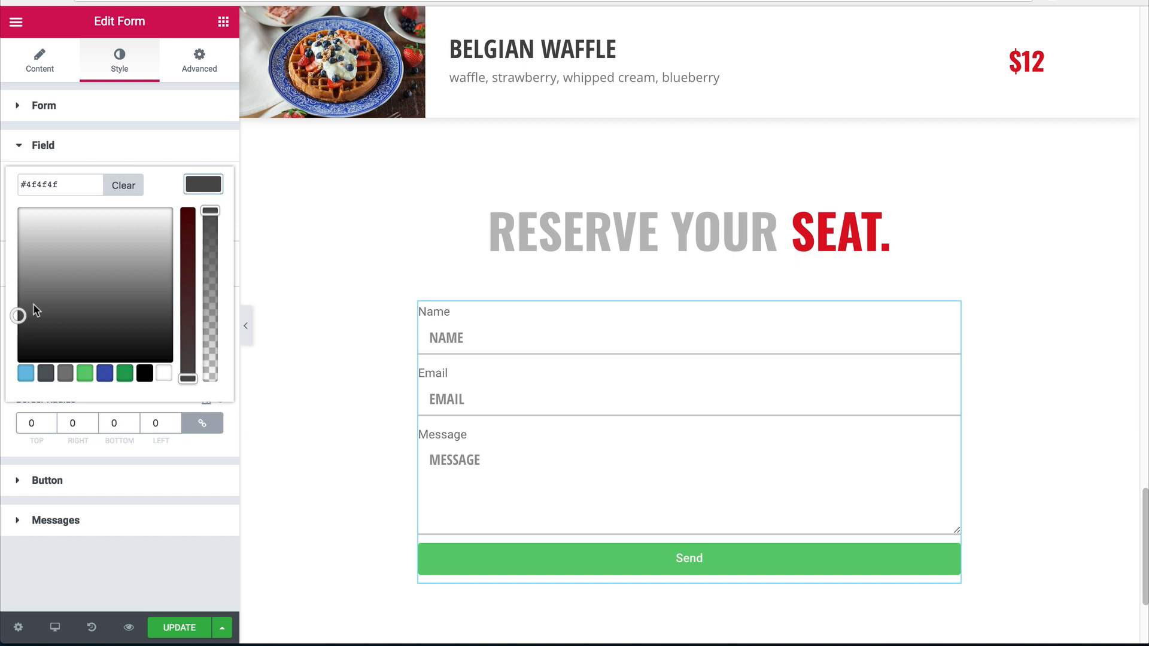
{"action": "left_click_drag", "start_coordinate": [18, 315], "coordinate": [18, 323]}
{"action": "left_click", "coordinate": [3, 323]}
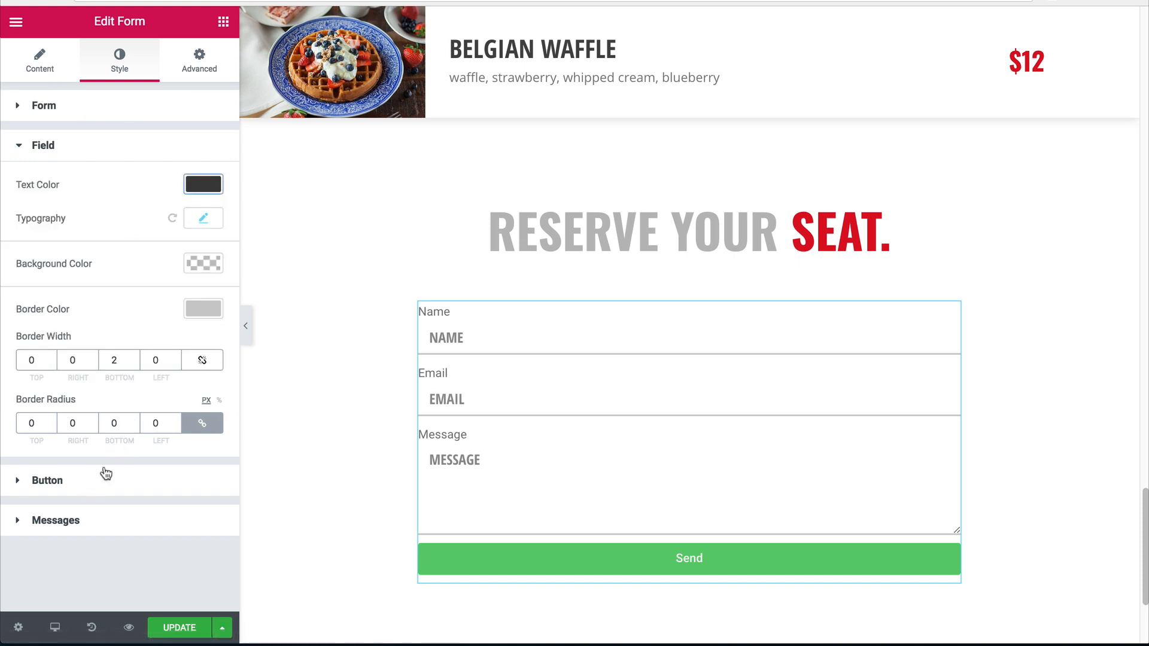
{"action": "scroll", "coordinate": [633, 274], "scroll_direction": "up", "scroll_amount": 9}
{"action": "scroll", "coordinate": [606, 269], "scroll_direction": "down", "scroll_amount": 10}
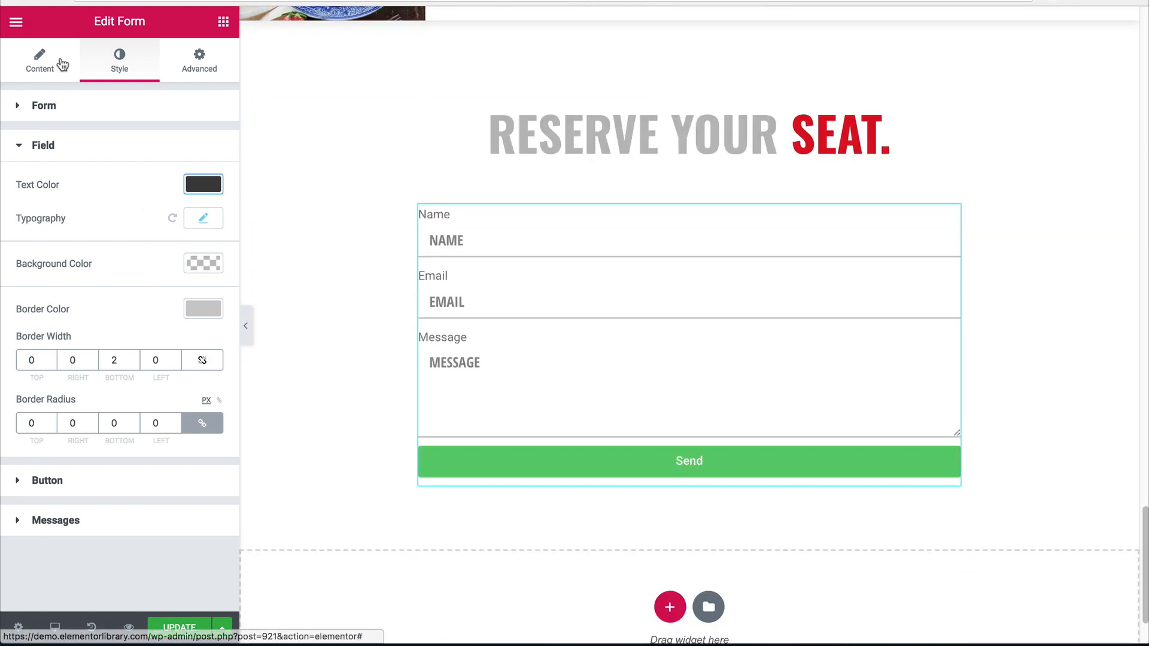
Keep the input size at Small and delete the Email and Message fields.
{"action": "left_click", "coordinate": [39, 67]}
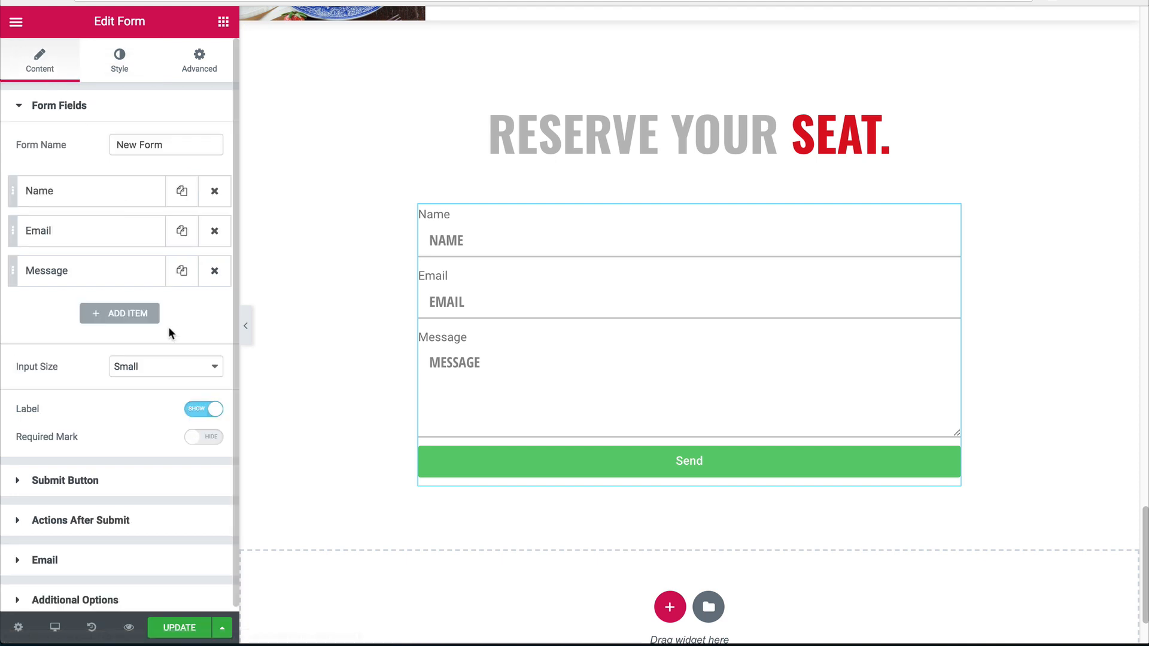
{"action": "left_click", "coordinate": [150, 370]}
{"action": "left_click", "coordinate": [48, 346]}
{"action": "left_click", "coordinate": [140, 144]}
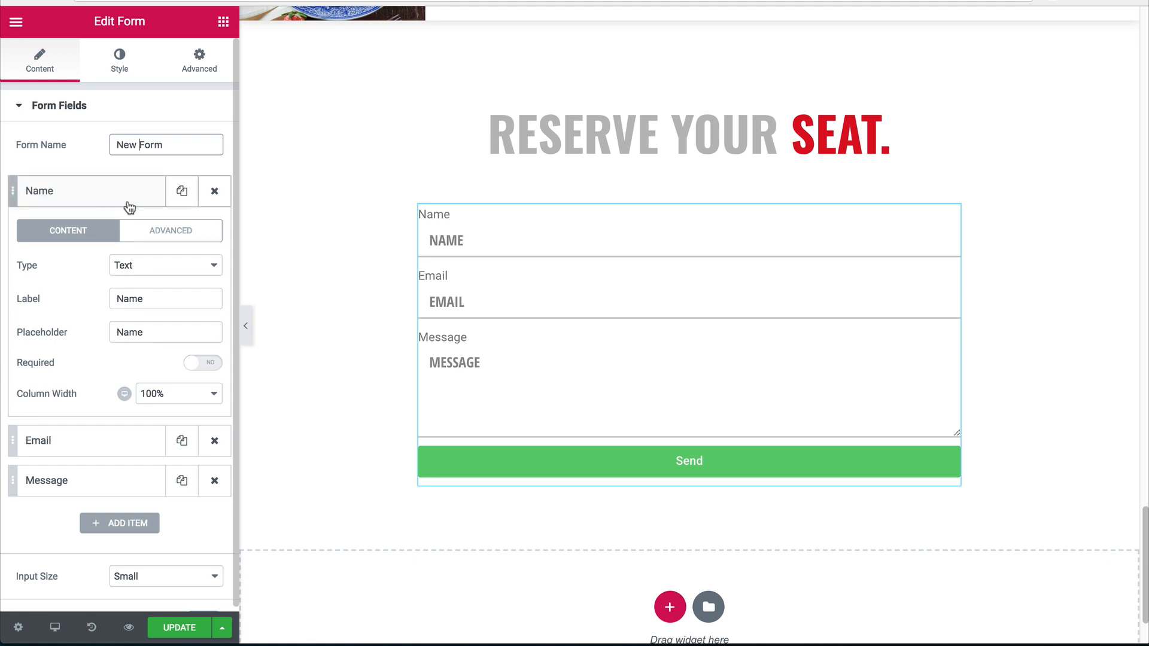
{"action": "left_click", "coordinate": [123, 200]}
{"action": "left_click", "coordinate": [216, 240]}
{"action": "left_click", "coordinate": [217, 236]}
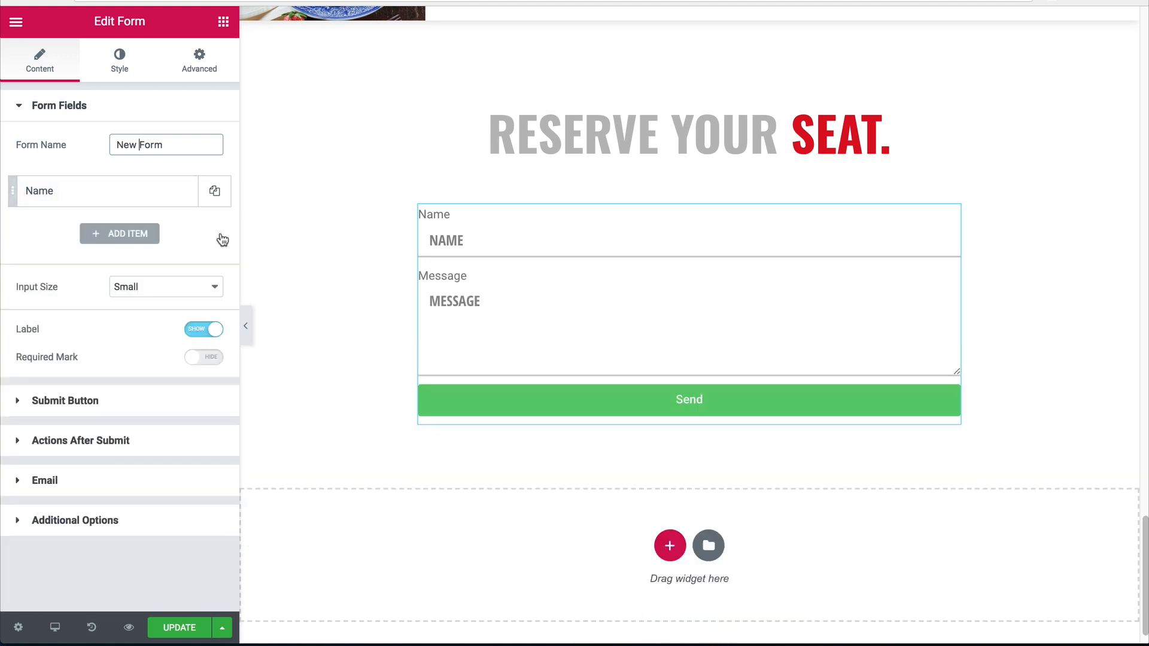
Set the Name field's column width to 50% and duplicate it into six Name fields.
{"action": "left_click", "coordinate": [132, 199]}
{"action": "left_click", "coordinate": [153, 392]}
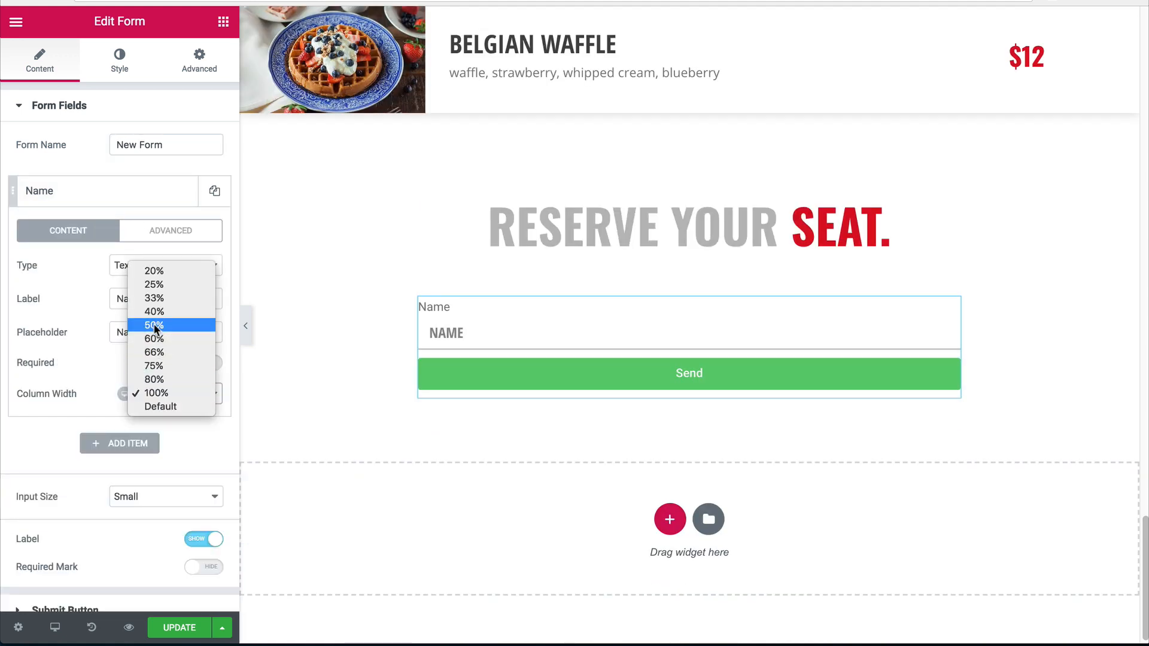
{"action": "key", "text": "Return"}
{"action": "left_click", "coordinate": [103, 192]}
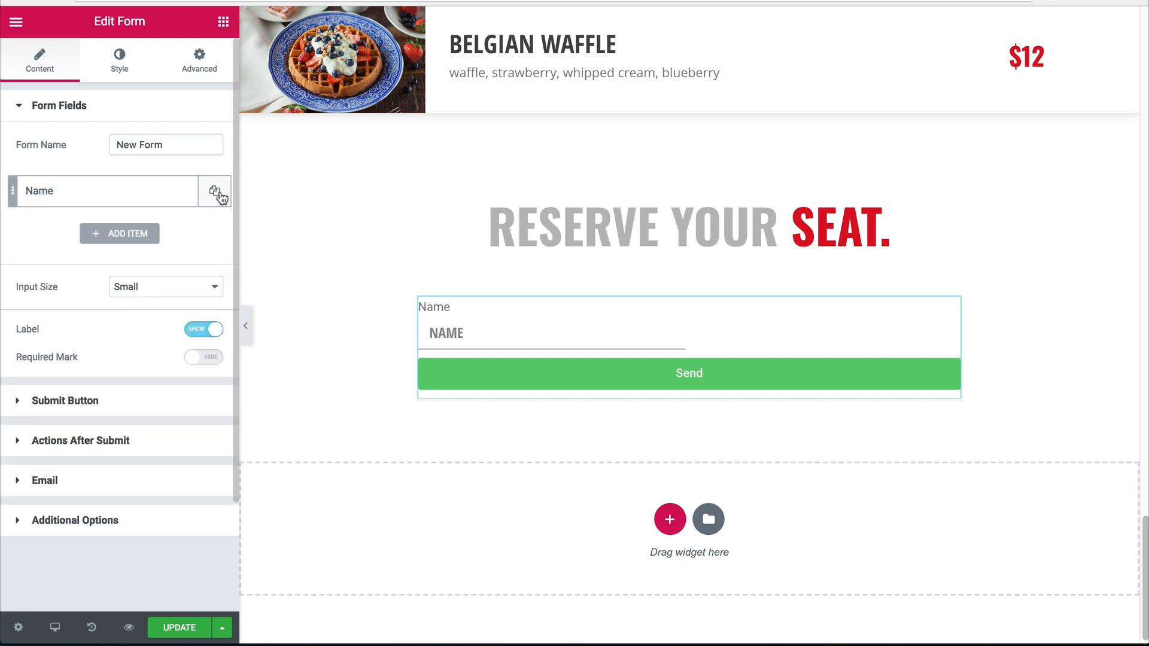
{"action": "left_click", "coordinate": [218, 196]}
{"action": "left_click", "coordinate": [183, 194]}
{"action": "left_click", "coordinate": [183, 195]}
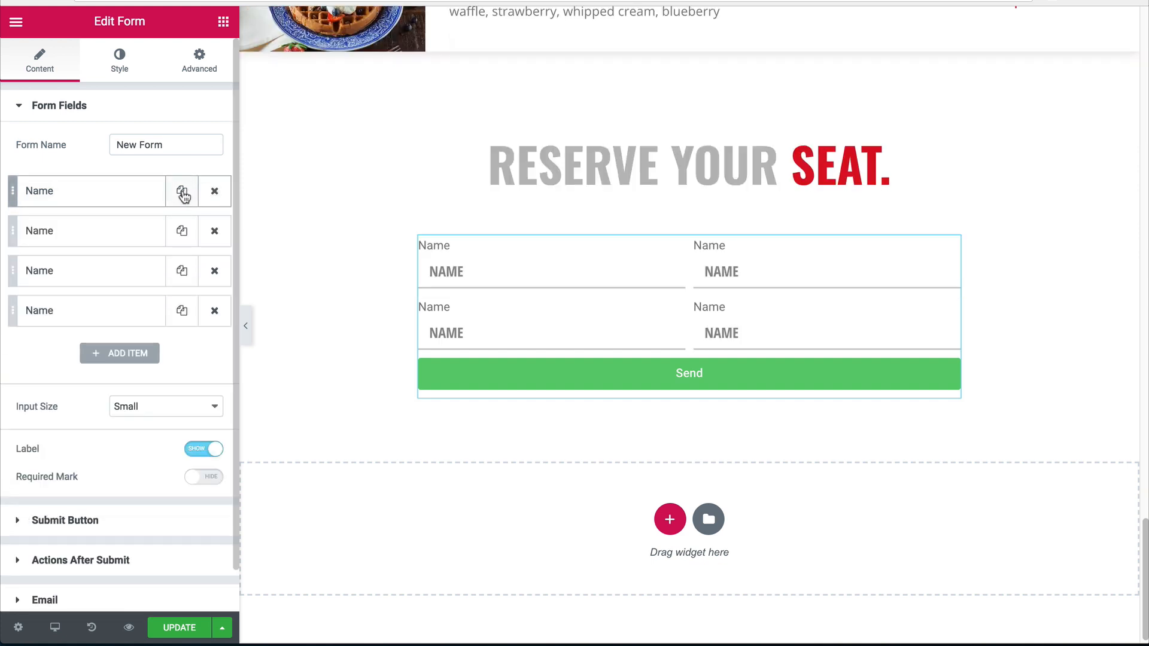
{"action": "left_click", "coordinate": [184, 195]}
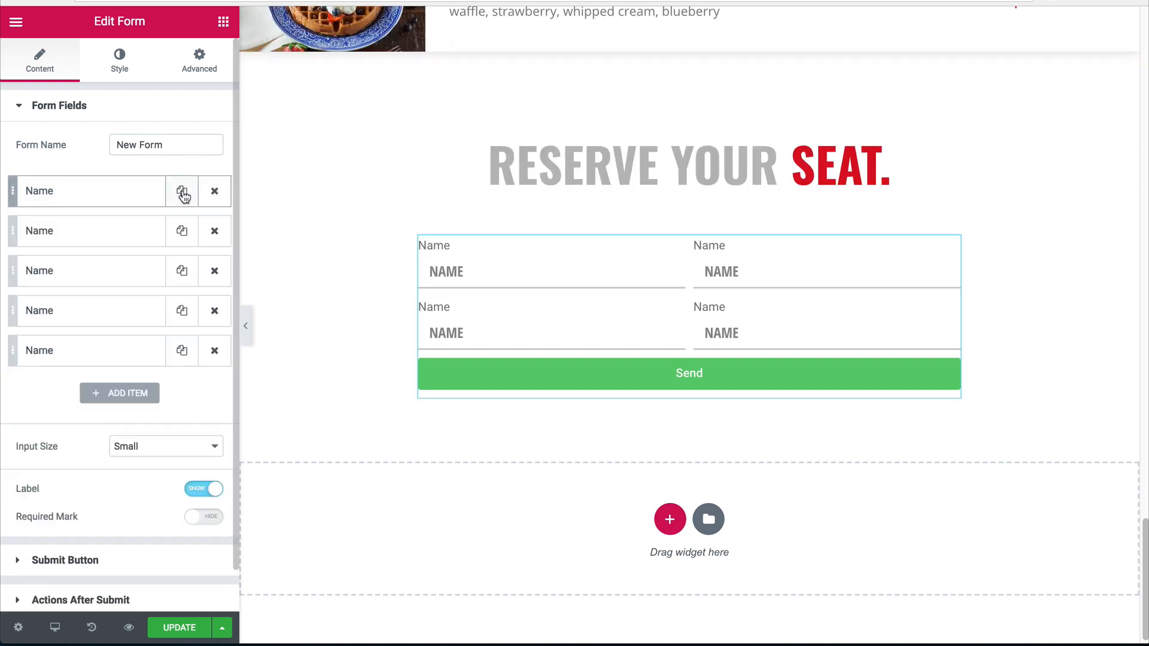
{"action": "left_click", "coordinate": [183, 195]}
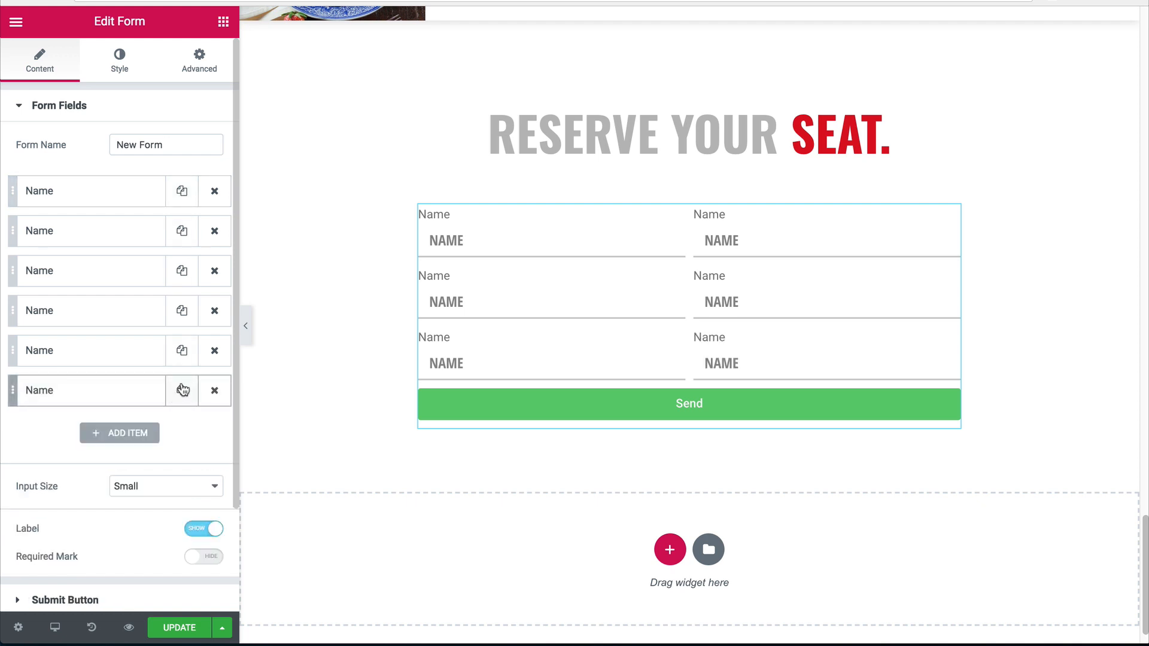
Make the sixth Name field span 100% column width.
{"action": "left_click", "coordinate": [111, 359]}
{"action": "left_click", "coordinate": [123, 357]}
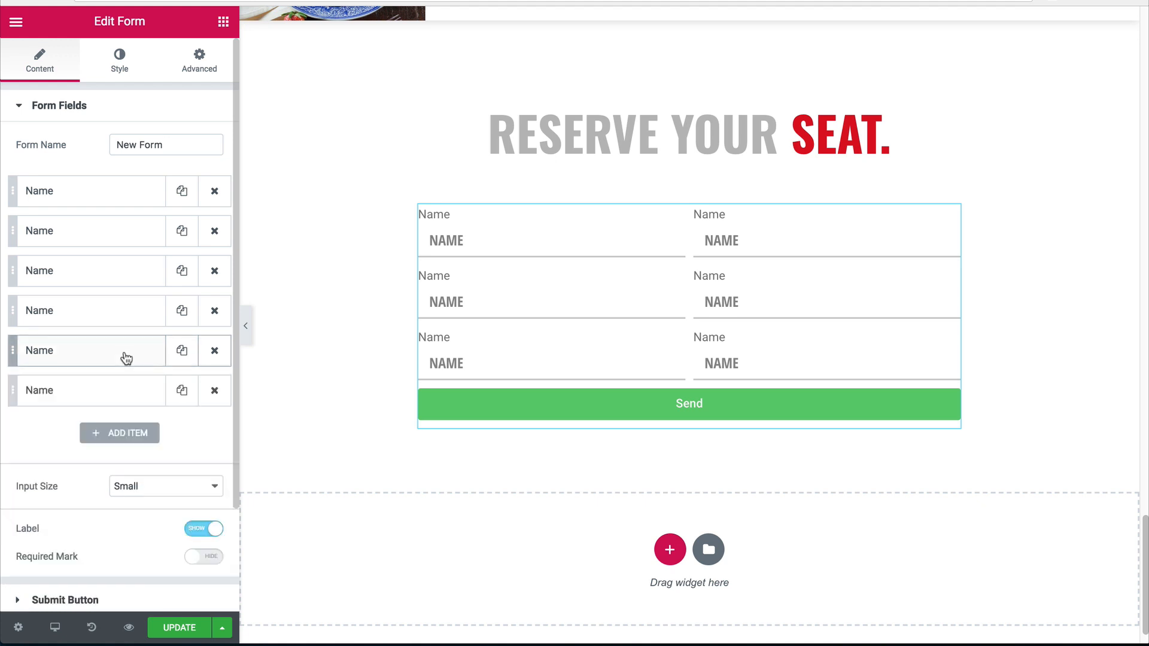
{"action": "left_click", "coordinate": [121, 392]}
{"action": "scroll", "coordinate": [137, 437], "scroll_direction": "down", "scroll_amount": 2}
{"action": "left_click", "coordinate": [155, 467]}
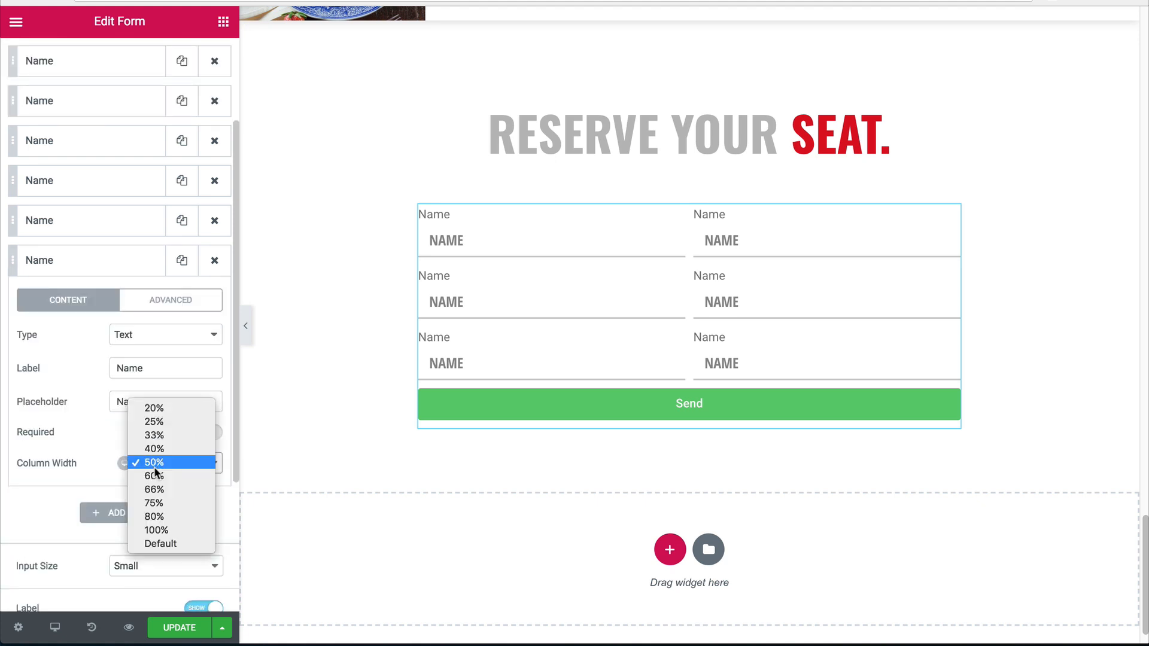
{"action": "left_click", "coordinate": [157, 530]}
{"action": "left_click", "coordinate": [102, 266]}
{"action": "scroll", "coordinate": [93, 227], "scroll_direction": "up", "scroll_amount": 3}
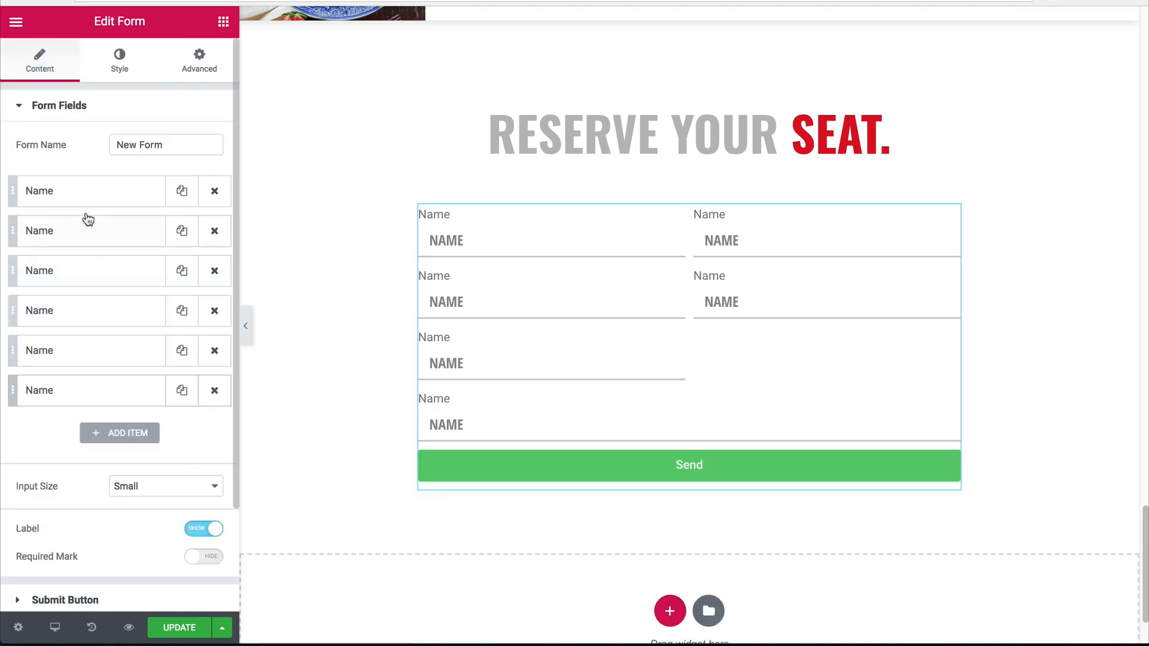
{"action": "left_click", "coordinate": [77, 192]}
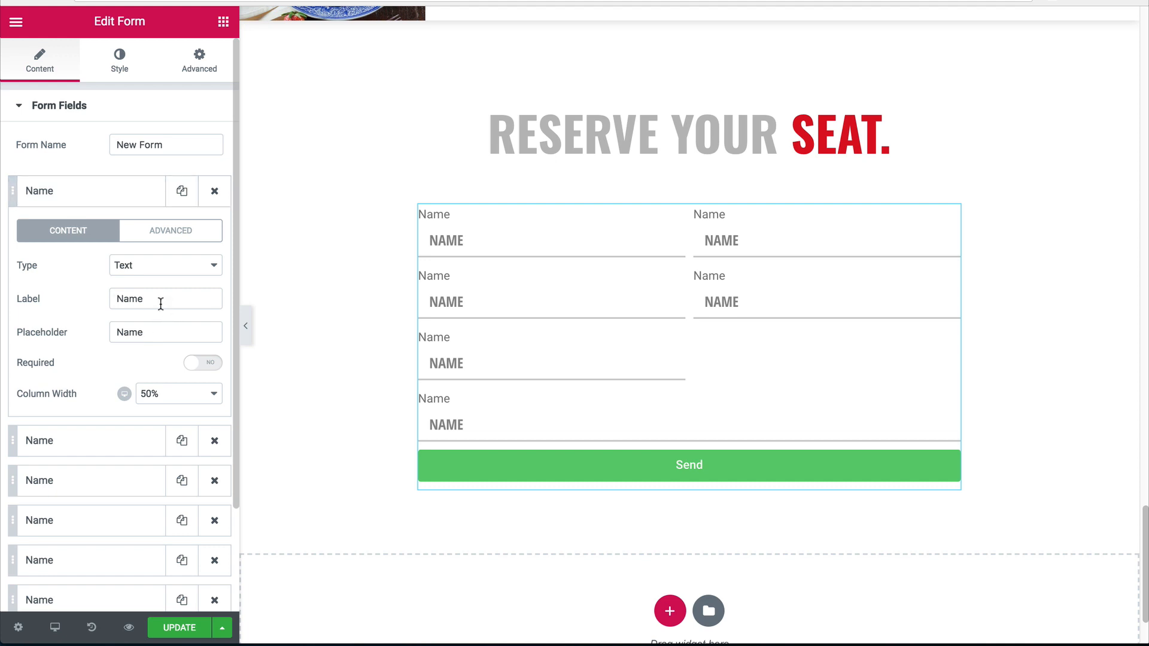
Hide the labels shown above the form fields.
{"action": "left_click", "coordinate": [103, 189]}
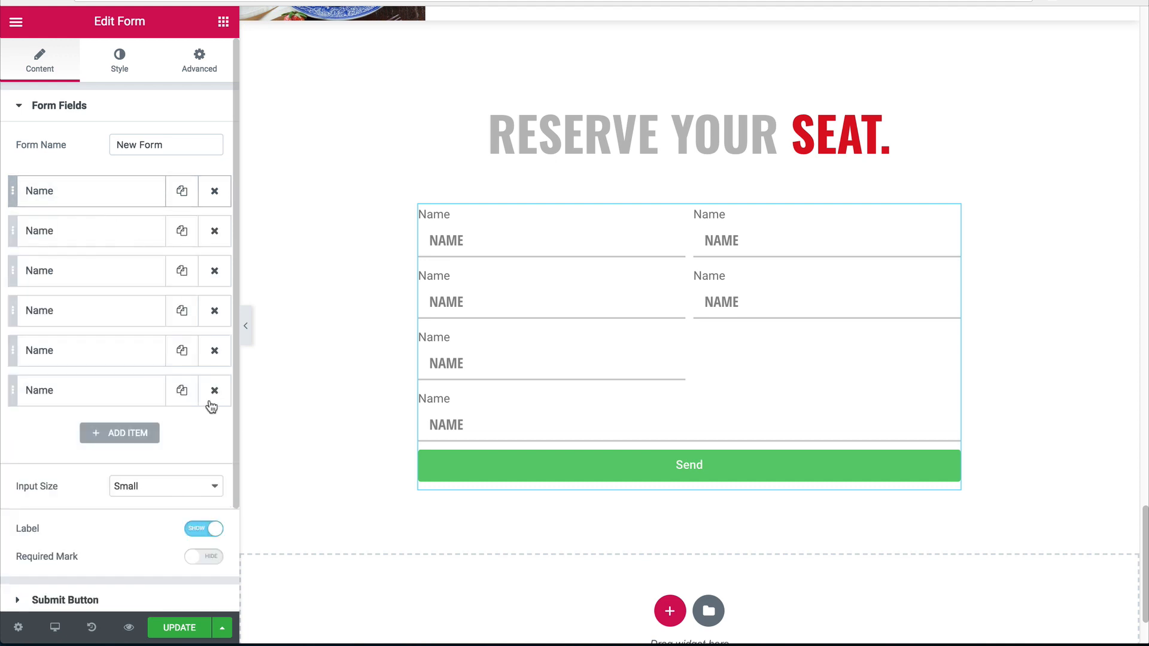
{"action": "left_click", "coordinate": [204, 528]}
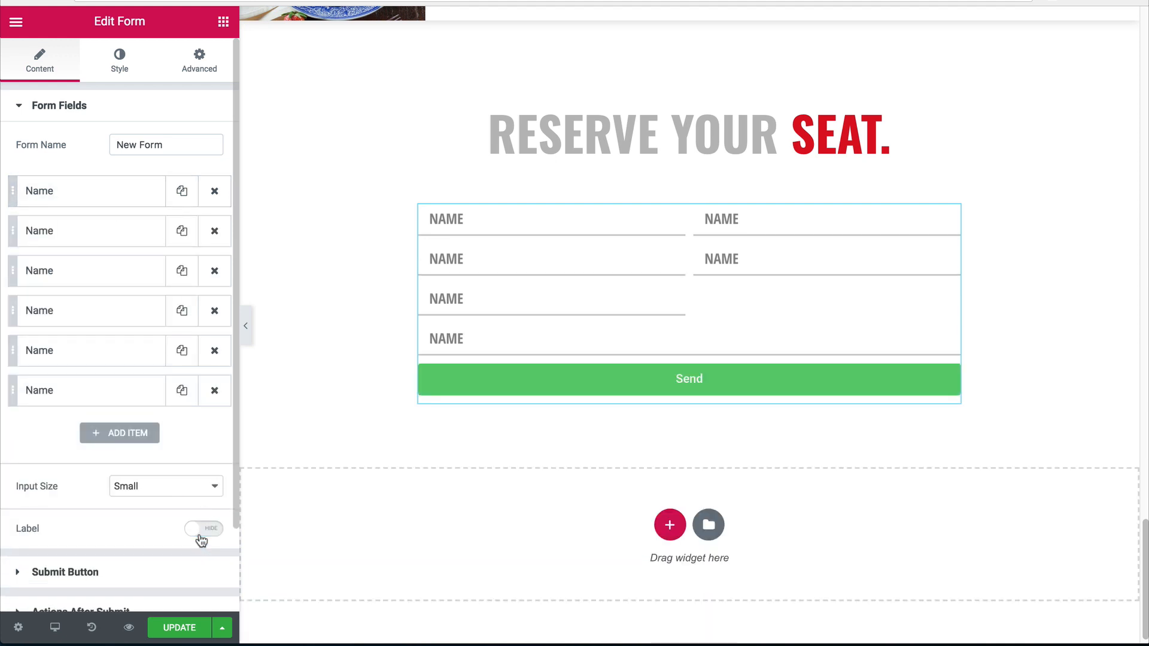
{"action": "left_click", "coordinate": [100, 193]}
{"action": "left_click", "coordinate": [145, 298]}
{"action": "double_click", "coordinate": [144, 298]}
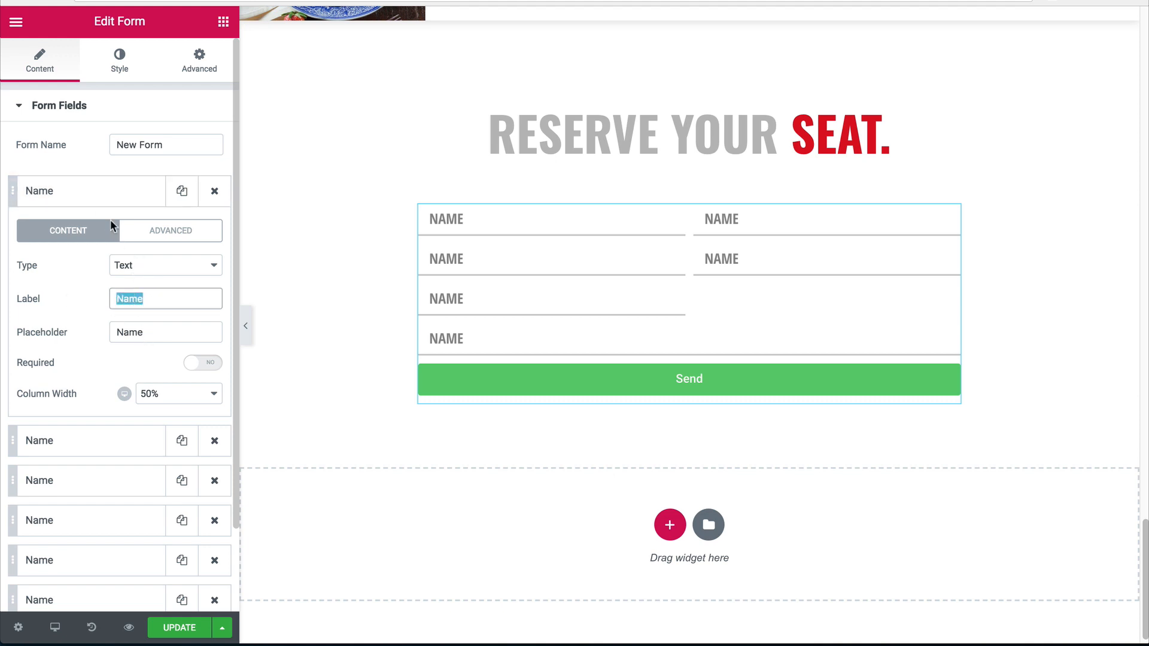
{"action": "left_click", "coordinate": [110, 198]}
Turn the second field into a Phone number field with minimum value 10.
{"action": "left_click", "coordinate": [120, 233]}
{"action": "double_click", "coordinate": [154, 338]}
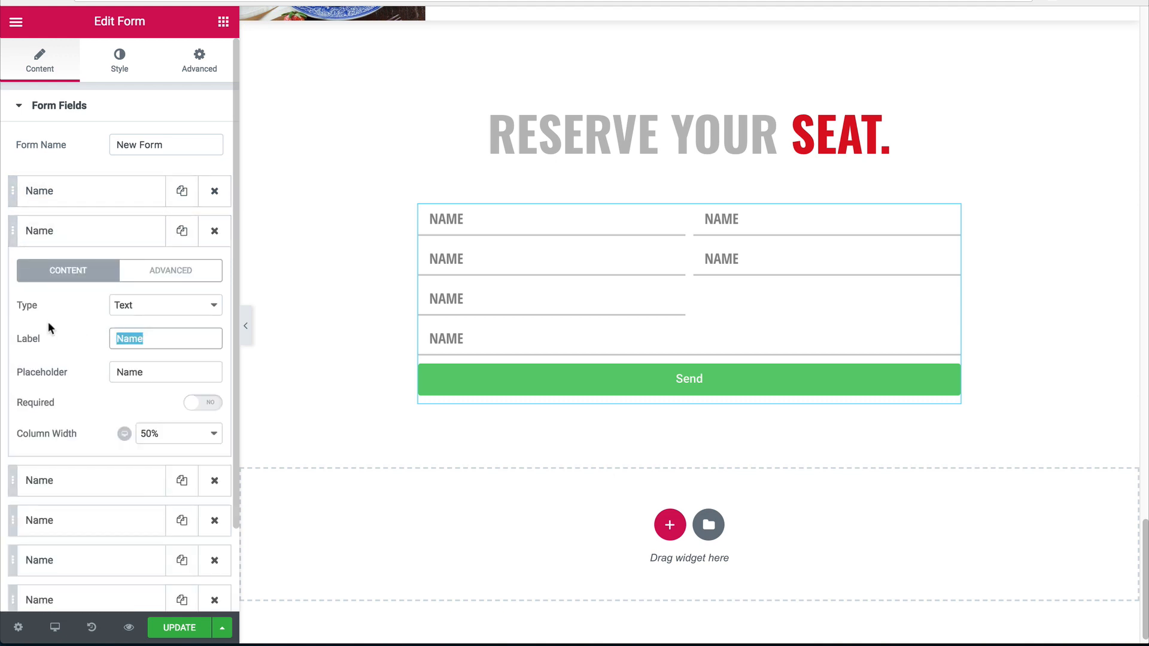
{"action": "type", "text": "Pho"}
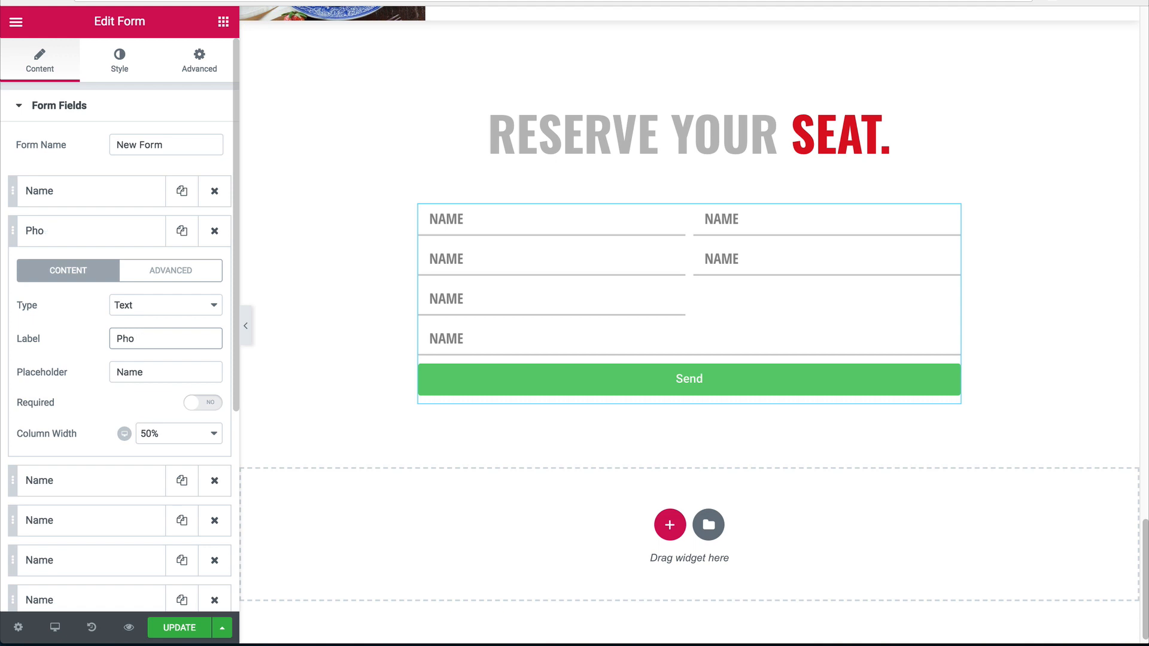
{"action": "type", "text": "ene"}
{"action": "key", "text": "Tab"}
{"action": "type", "text": "Pho"}
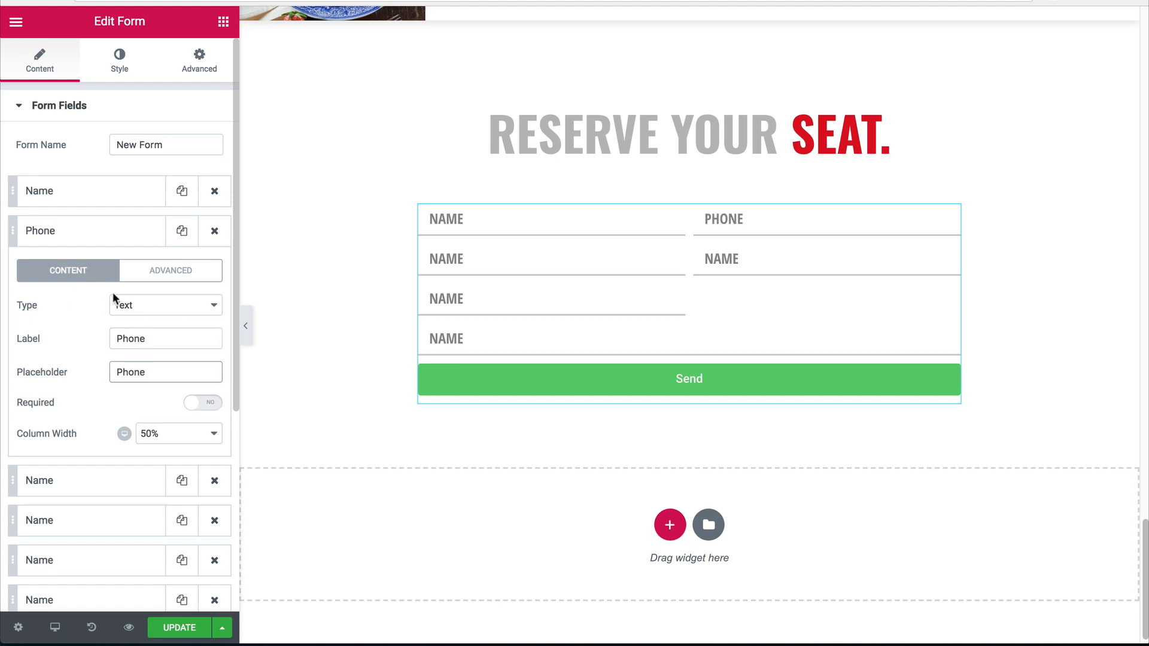
{"action": "left_click", "coordinate": [113, 299]}
{"action": "left_click", "coordinate": [129, 426]}
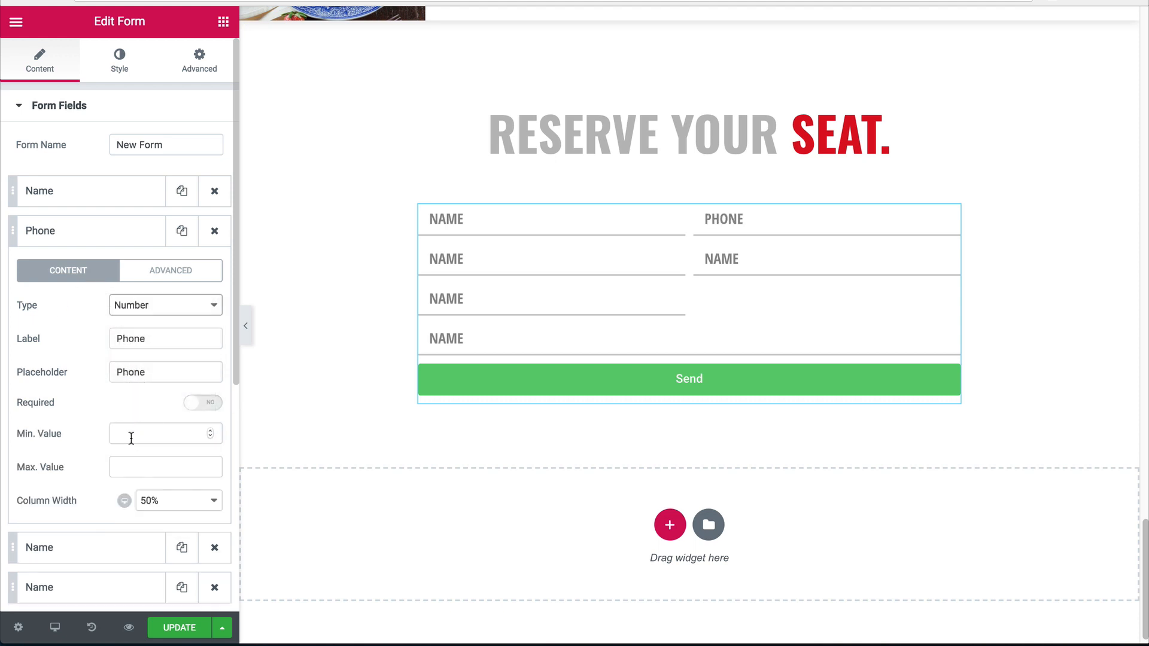
{"action": "left_click", "coordinate": [130, 439]}
{"action": "type", "text": "10"}
{"action": "key", "text": "Tab"}
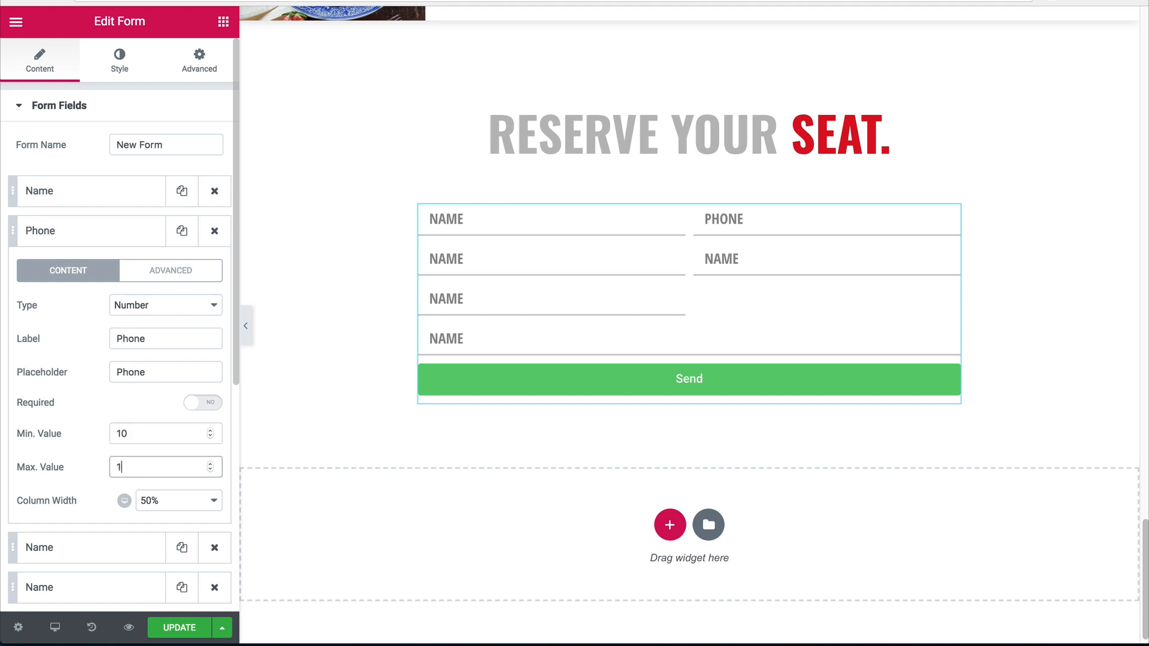
{"action": "left_click", "coordinate": [75, 231]}
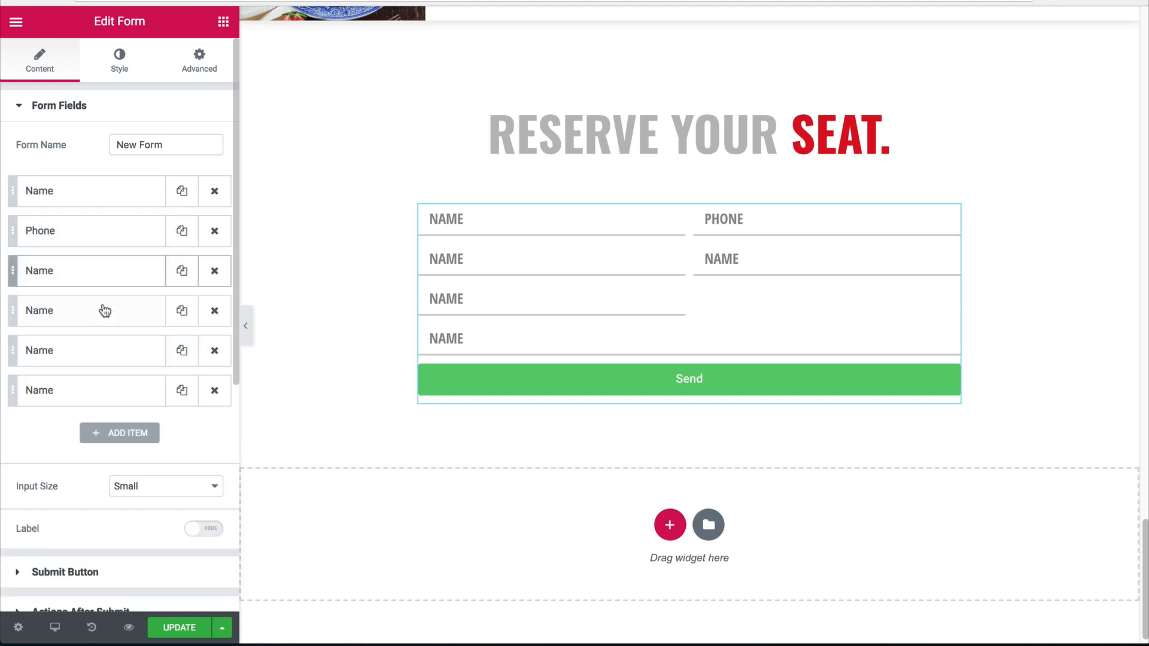
Turn the third field into a Date field with Date type and placeholder.
{"action": "left_click", "coordinate": [105, 274]}
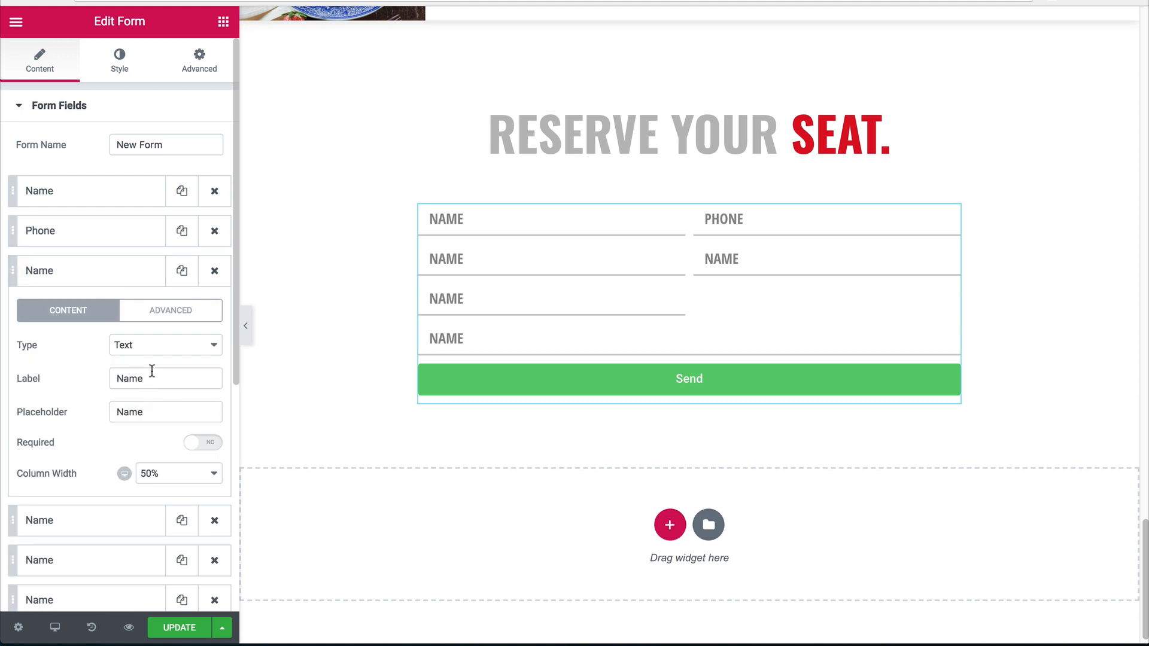
{"action": "double_click", "coordinate": [150, 377]}
{"action": "type", "text": "Date"}
{"action": "key", "text": "Tab"}
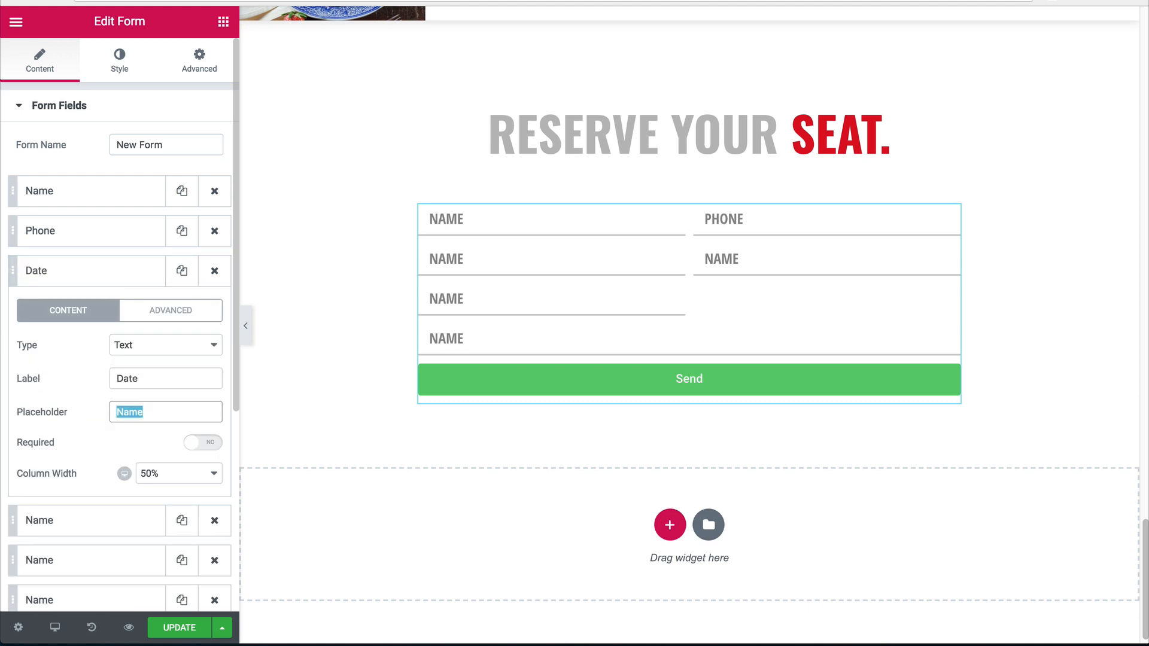
{"action": "type", "text": "Dat"}
{"action": "left_click", "coordinate": [128, 339]}
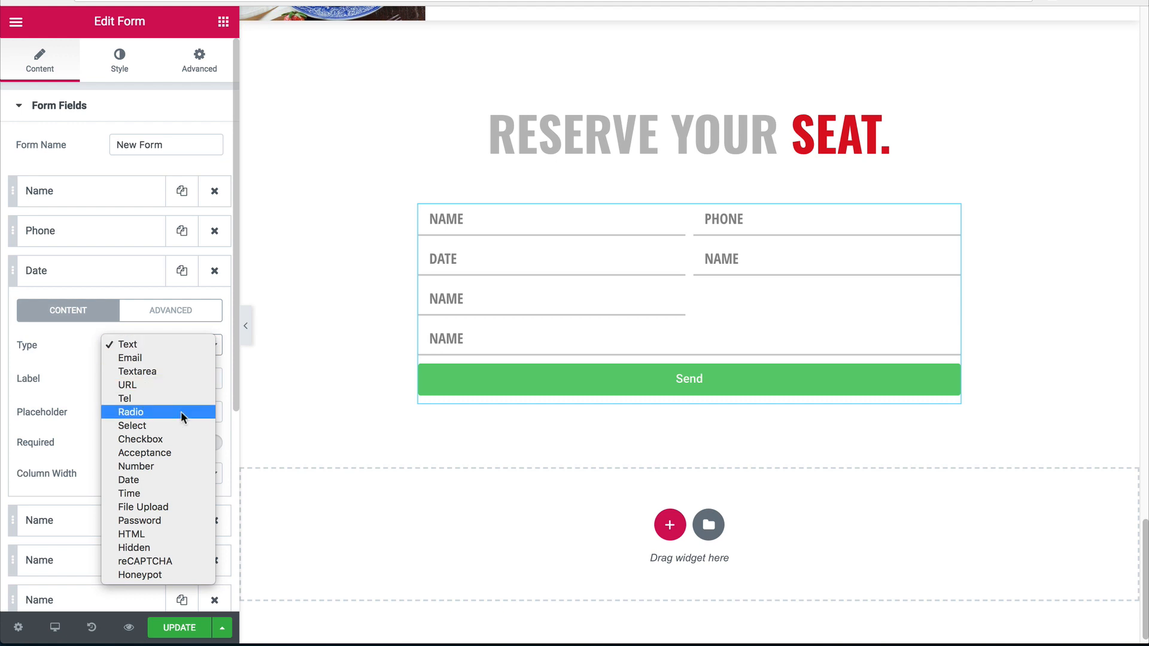
{"action": "left_click", "coordinate": [129, 479]}
{"action": "left_click", "coordinate": [109, 280]}
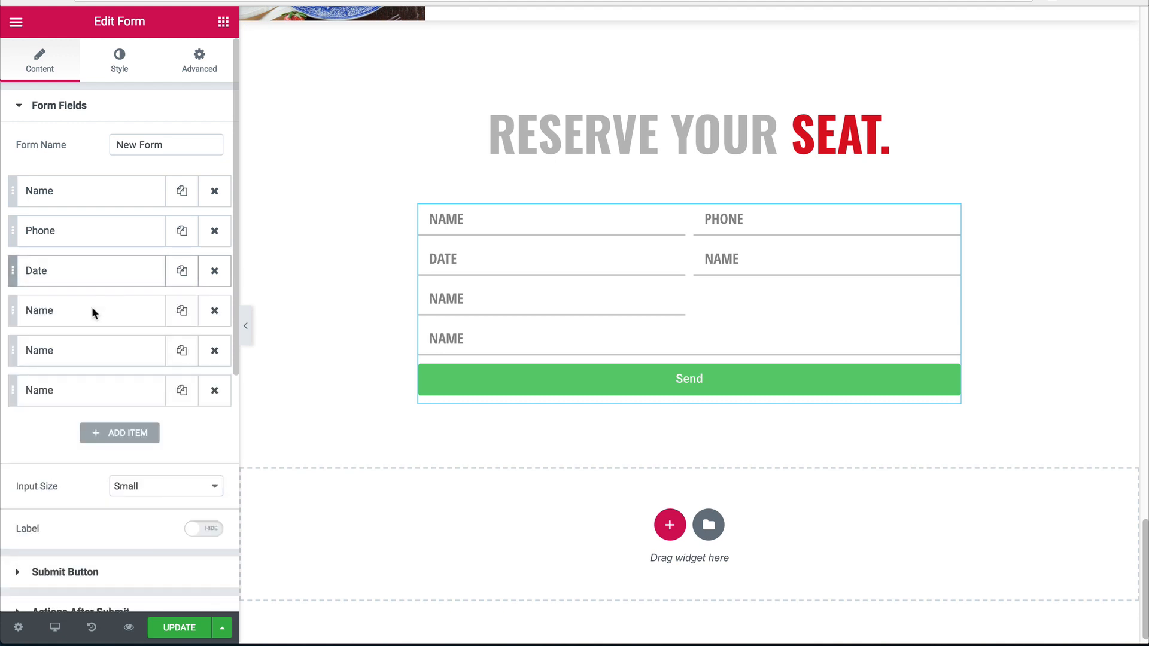
Relabel the fourth field 'Time' with placeholder 'Time'.
{"action": "left_click", "coordinate": [91, 308]}
{"action": "left_click_drag", "start_coordinate": [150, 424], "coordinate": [18, 394]}
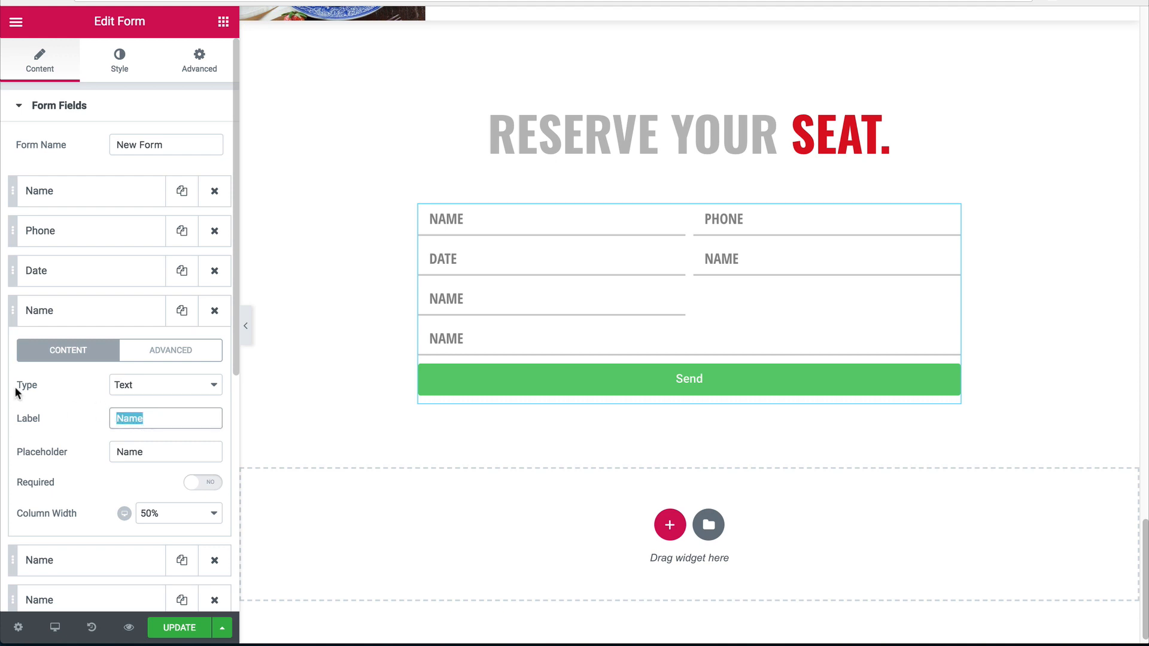
{"action": "type", "text": "Time"}
{"action": "key", "text": "Tab"}
{"action": "type", "text": "Time"}
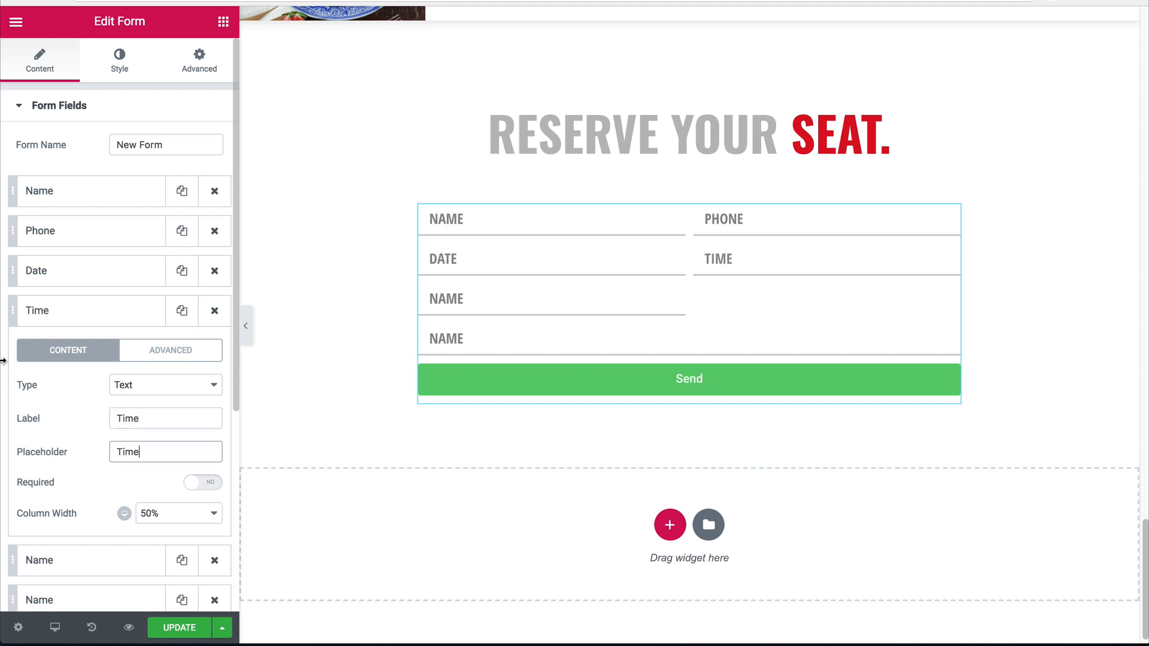
{"action": "left_click", "coordinate": [78, 310]}
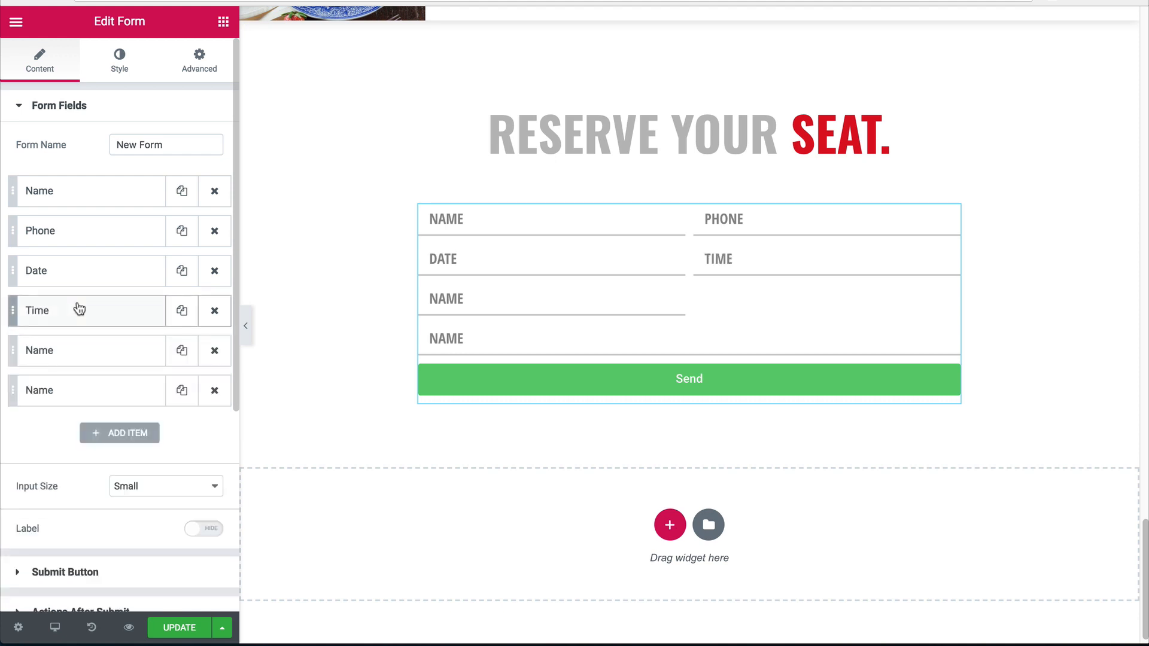
Make the fifth field a full-width Number type 'Number of people' field.
{"action": "left_click", "coordinate": [66, 353]}
{"action": "left_click_drag", "start_coordinate": [137, 457], "coordinate": [75, 451]}
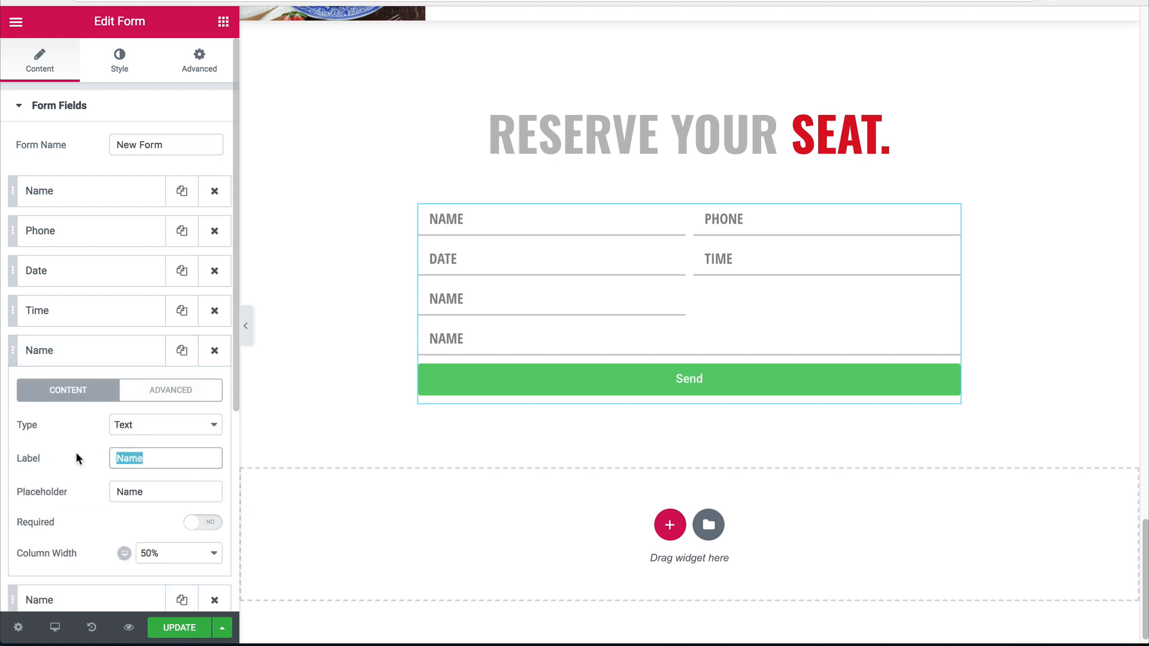
{"action": "type", "text": "Party S"}
{"action": "key", "text": "ctrl+a"}
{"action": "type", "text": "Num"}
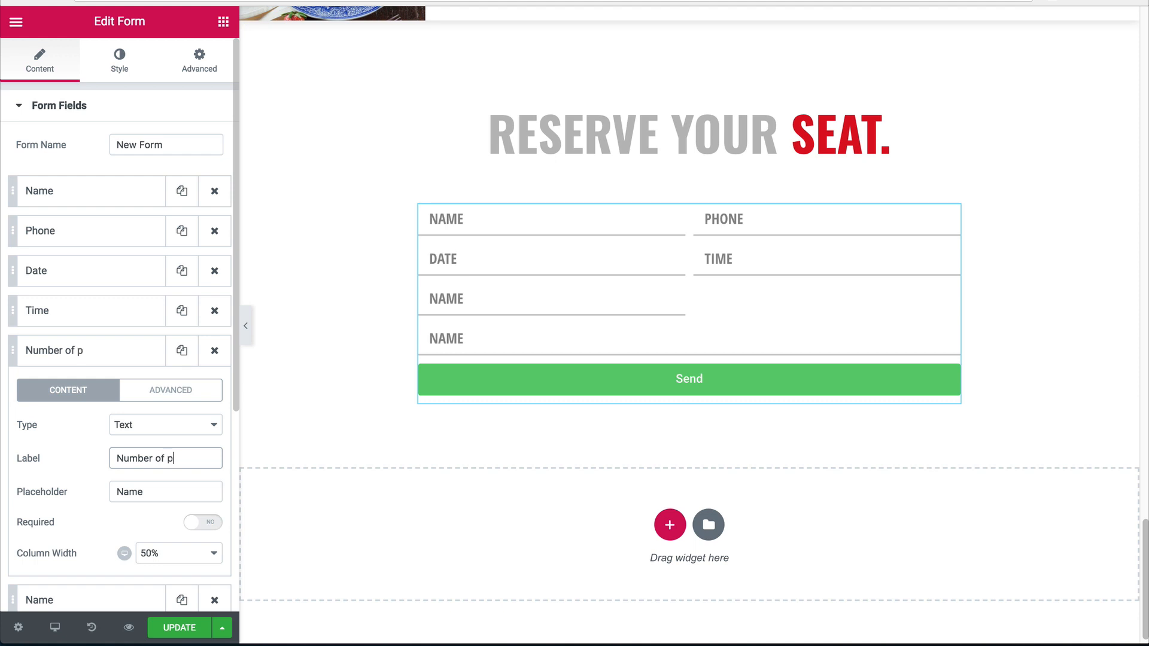
{"action": "key", "text": "ctrl+a"}
{"action": "double_click", "coordinate": [138, 483]}
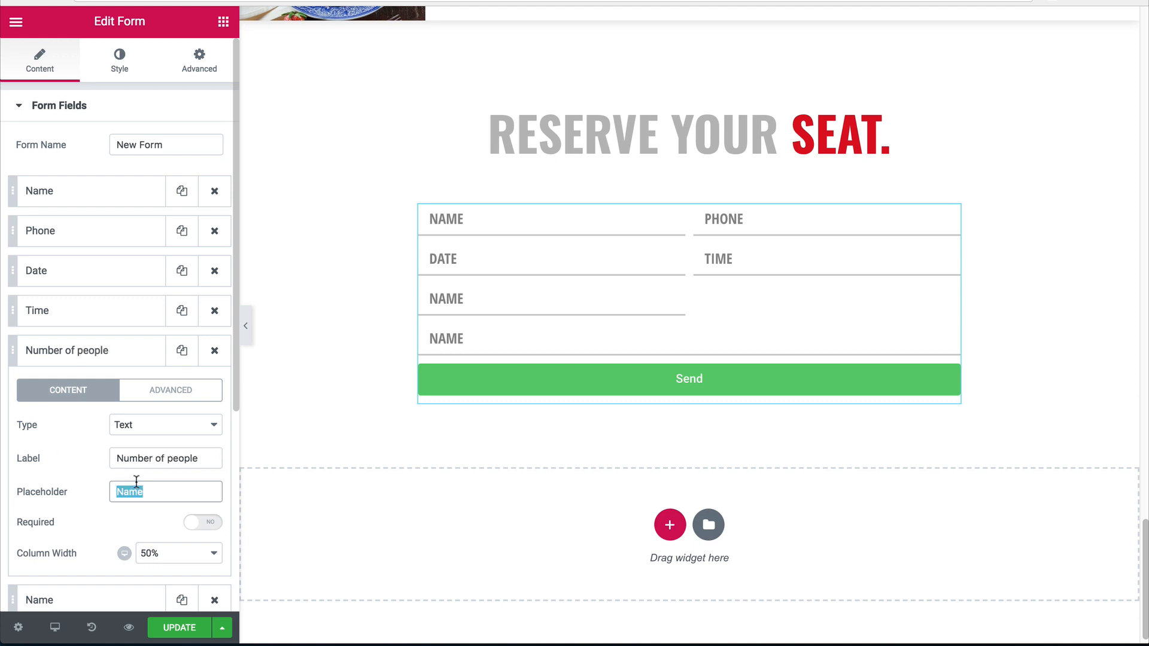
{"action": "left_click", "coordinate": [131, 426]}
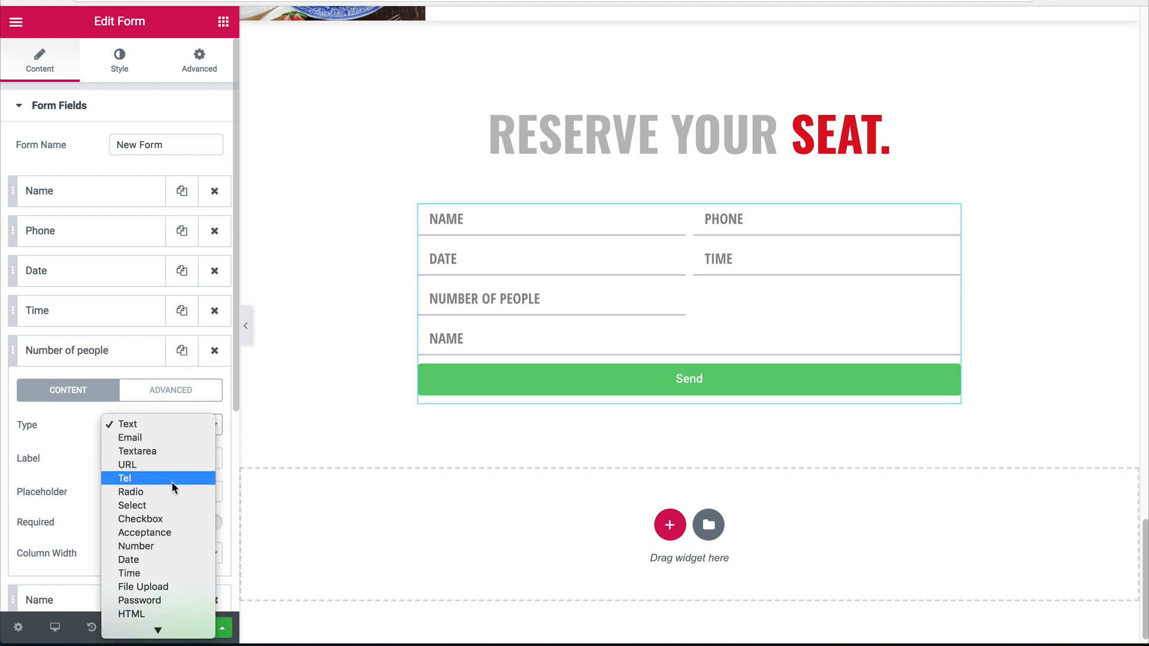
{"action": "left_click", "coordinate": [136, 546]}
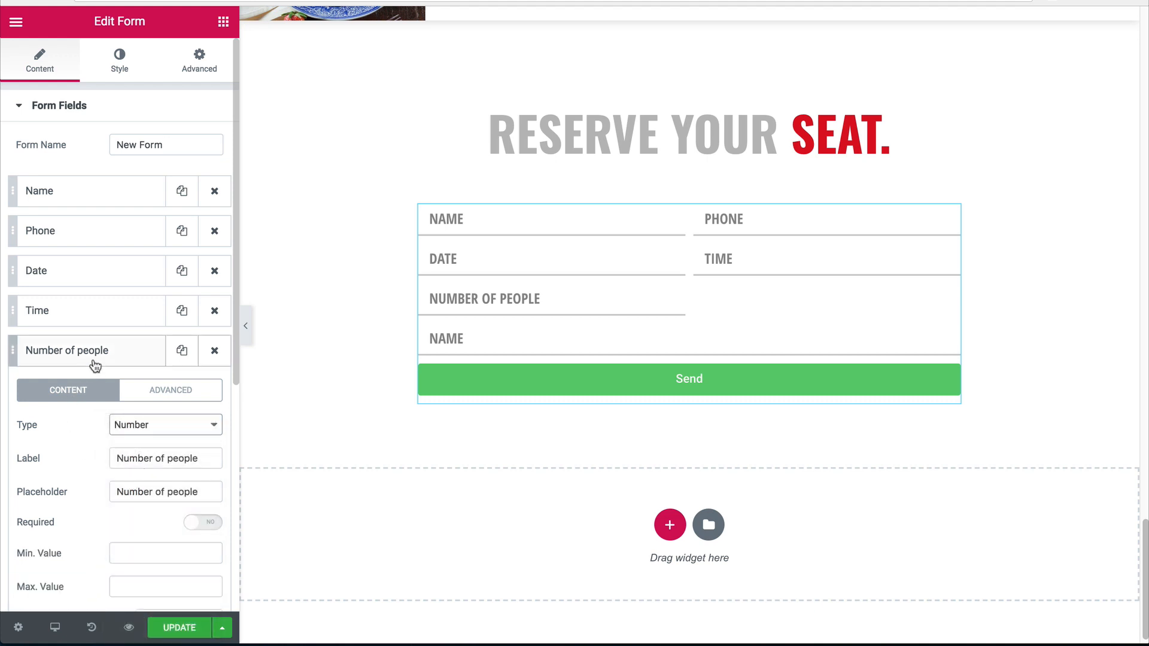
{"action": "scroll", "coordinate": [166, 507], "scroll_direction": "down", "scroll_amount": 3}
{"action": "left_click", "coordinate": [156, 473]}
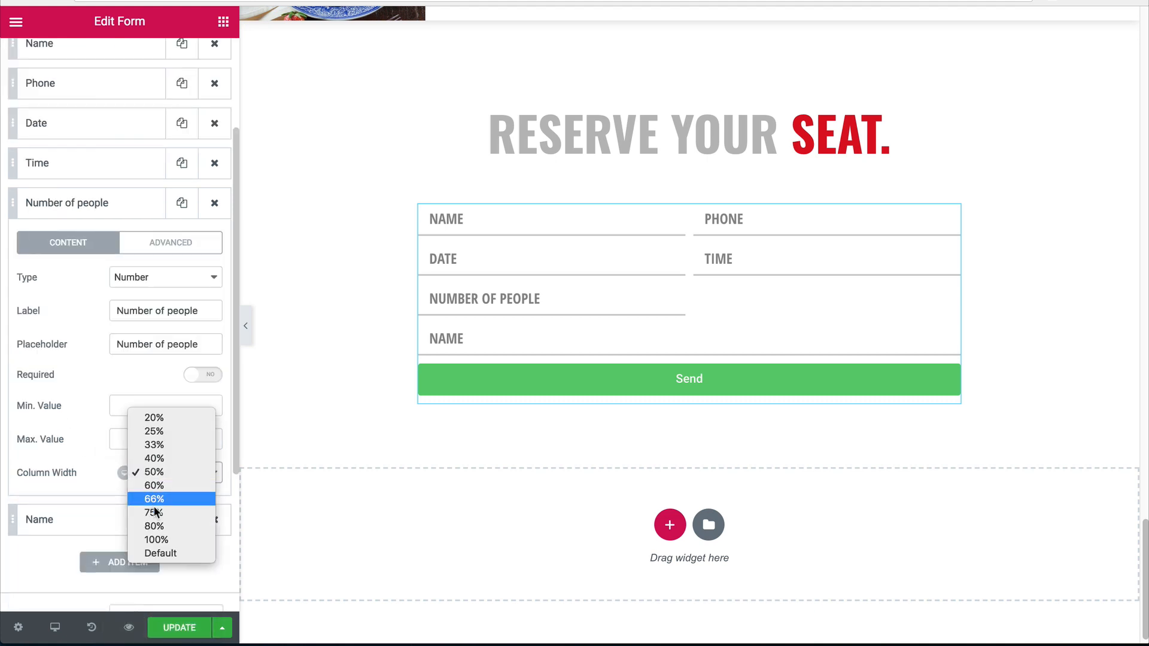
{"action": "left_click", "coordinate": [160, 553]}
{"action": "left_click", "coordinate": [122, 215]}
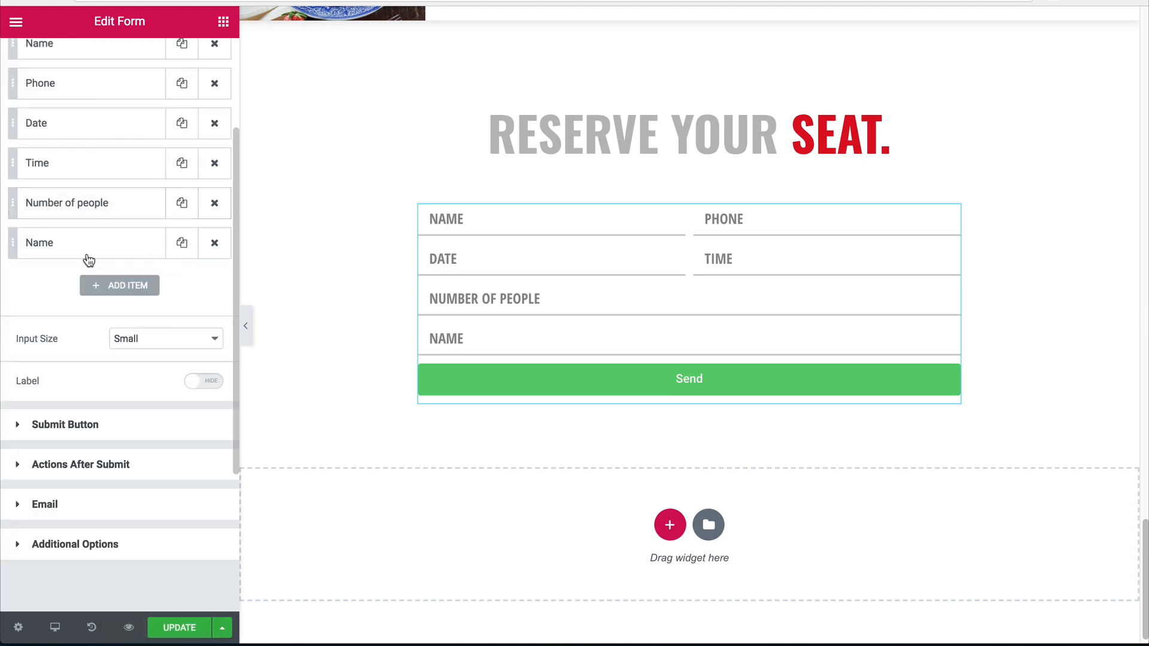
Make the last field a Textarea with label and placeholder 'special requests', then preview.
{"action": "left_click", "coordinate": [90, 251]}
{"action": "left_click", "coordinate": [150, 322]}
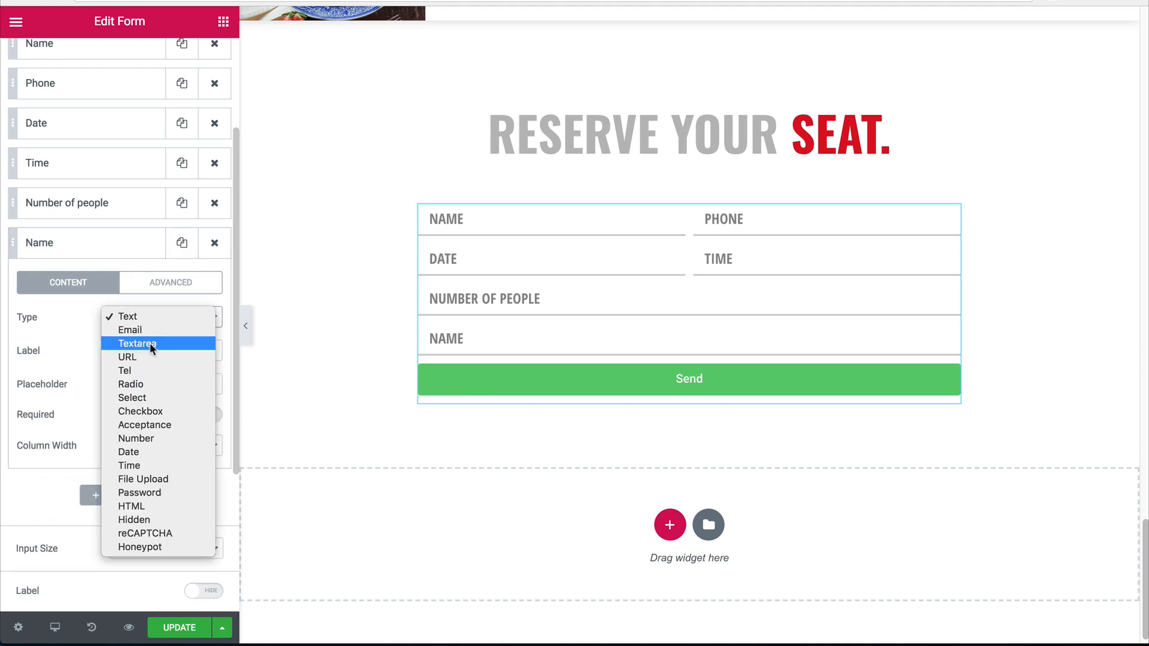
{"action": "left_click", "coordinate": [149, 342]}
{"action": "left_click_drag", "start_coordinate": [148, 350], "coordinate": [106, 342]}
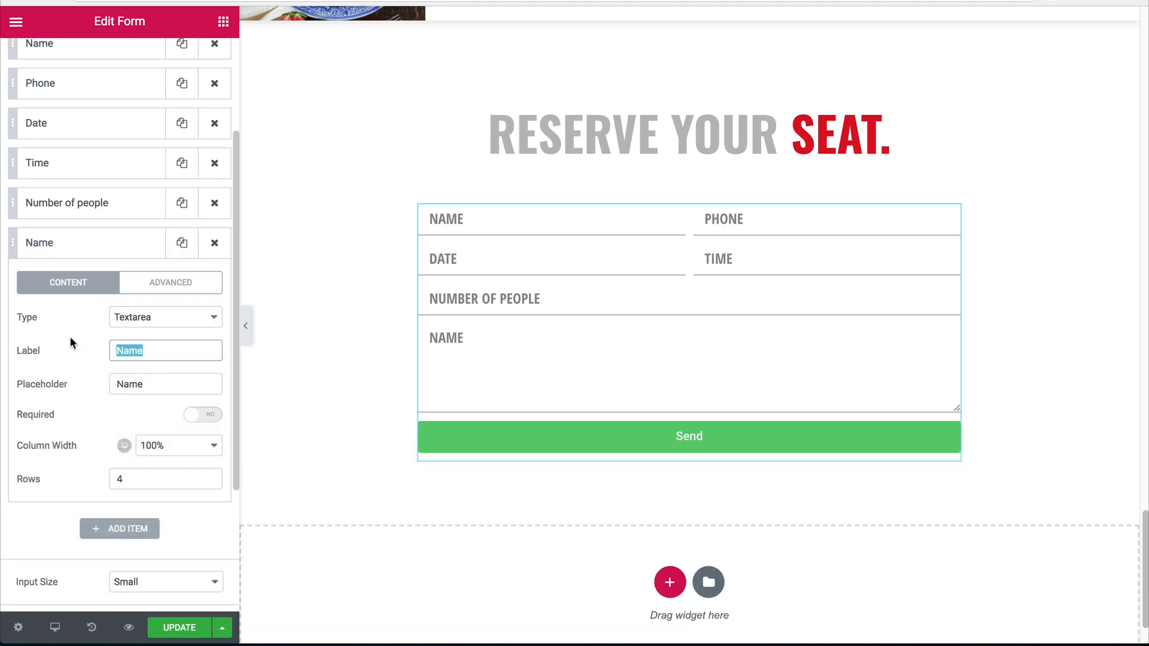
{"action": "type", "text": "spec"}
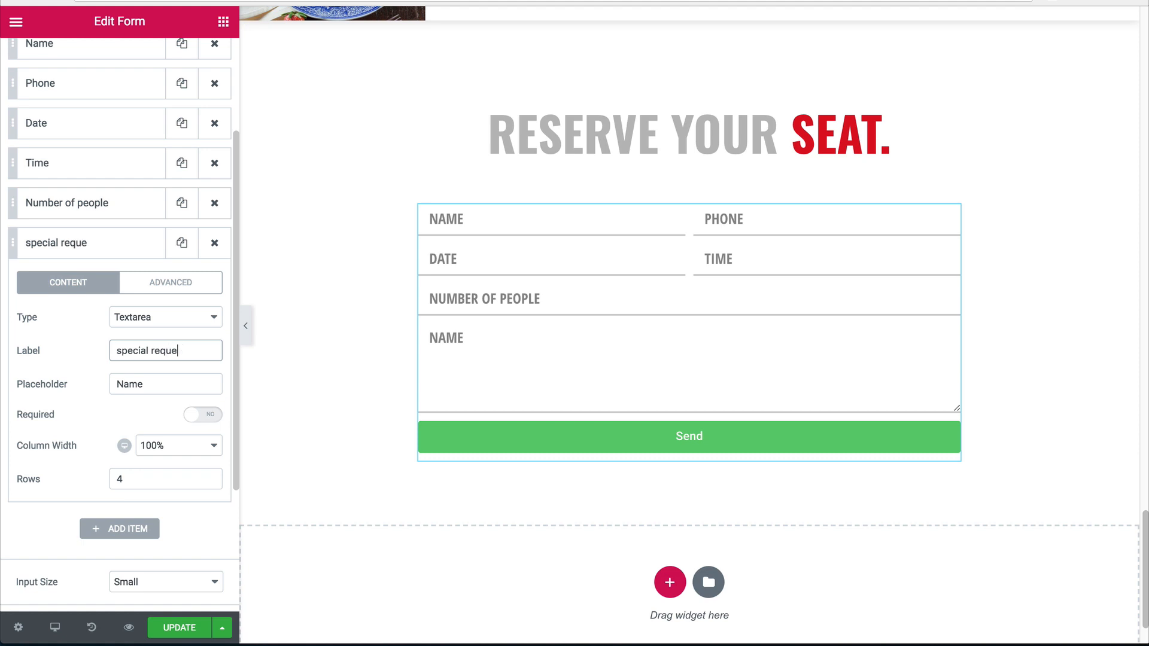
{"action": "type", "text": "ial requests"}
{"action": "left_click_drag", "start_coordinate": [192, 351], "coordinate": [83, 347]}
{"action": "key", "text": "ctrl+c"}
{"action": "left_click_drag", "start_coordinate": [148, 383], "coordinate": [90, 383]}
{"action": "key", "text": "ctrl+v"}
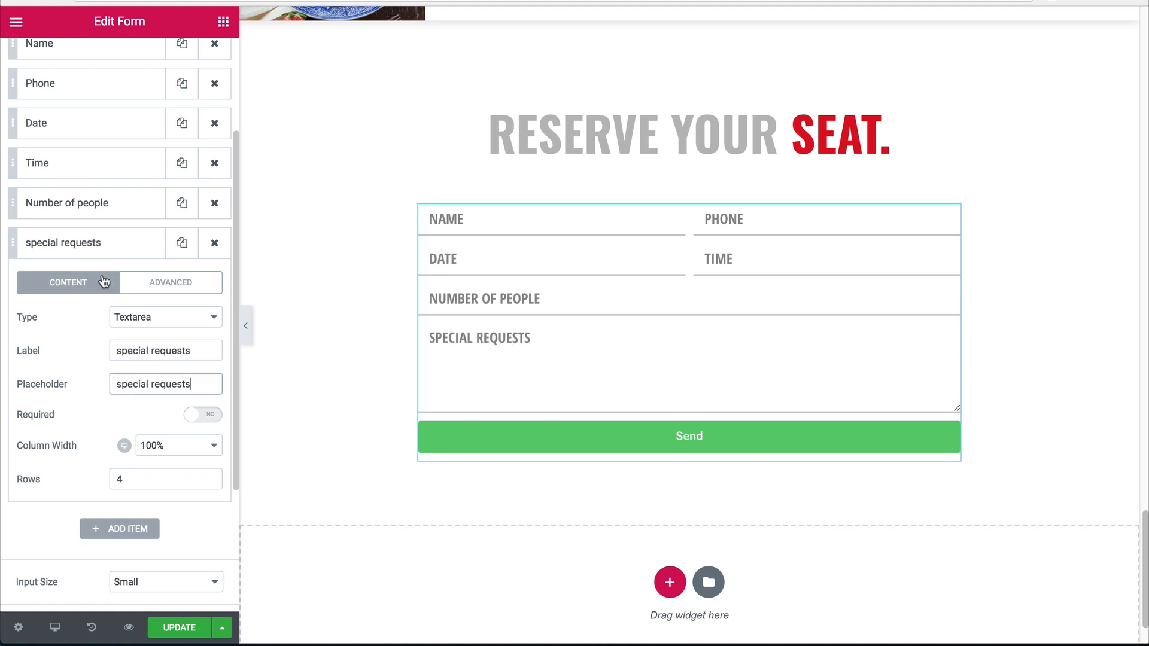
{"action": "left_click", "coordinate": [101, 251]}
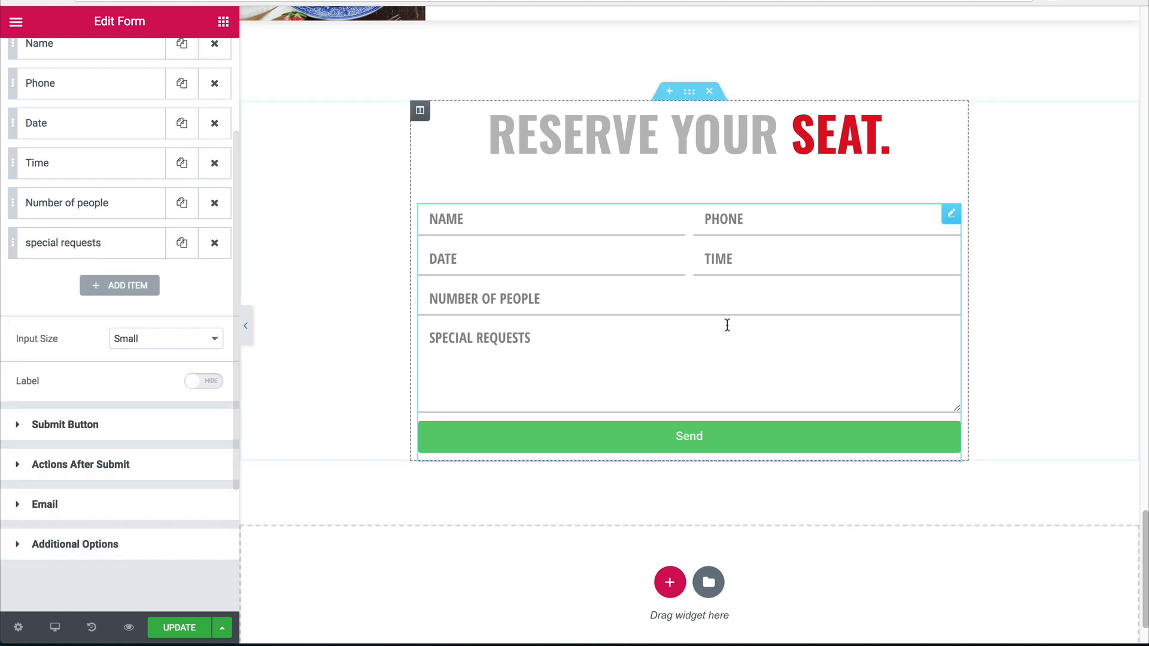
{"action": "left_click", "coordinate": [246, 327]}
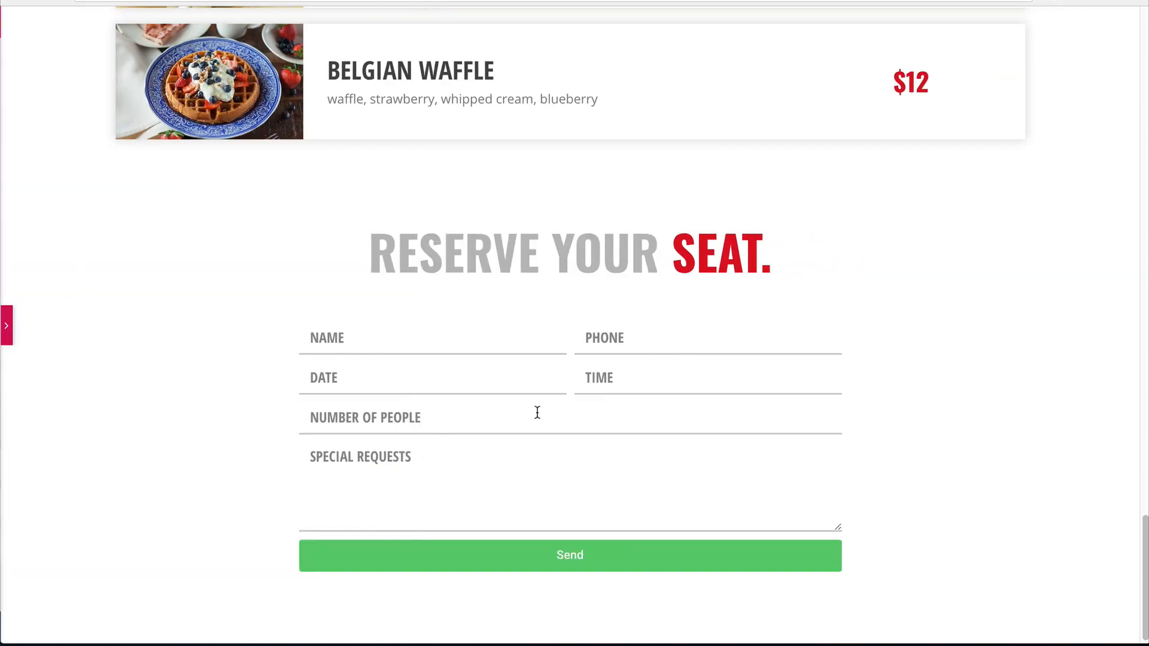
{"action": "scroll", "coordinate": [3, 356], "scroll_direction": "down", "scroll_amount": 2}
{"action": "left_click", "coordinate": [5, 325]}
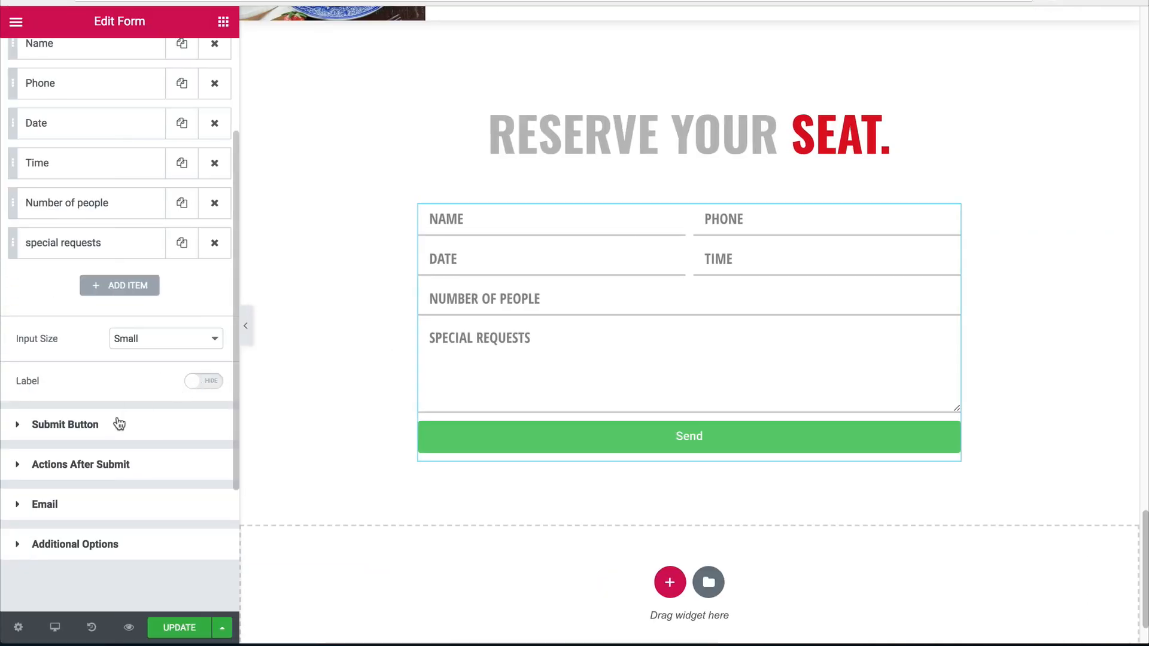
Set the submit button text to 'confirm reservation' with a lock icon after it, spacing 10.
{"action": "left_click", "coordinate": [64, 424]}
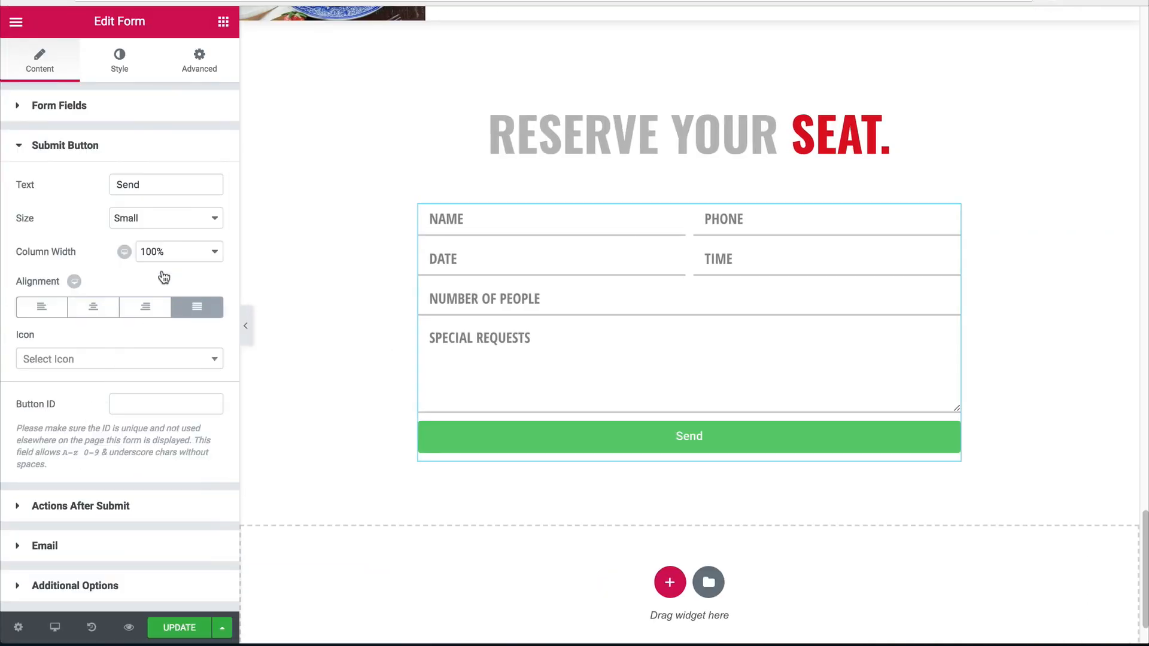
{"action": "left_click_drag", "start_coordinate": [146, 186], "coordinate": [52, 178]}
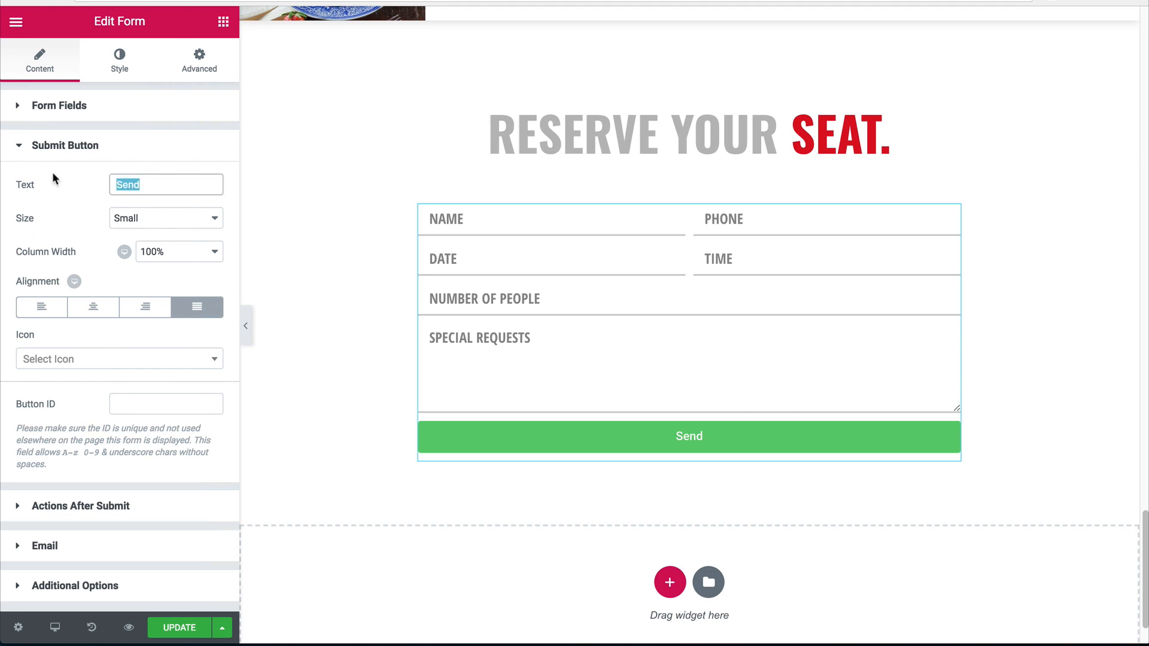
{"action": "type", "text": "confirm re"}
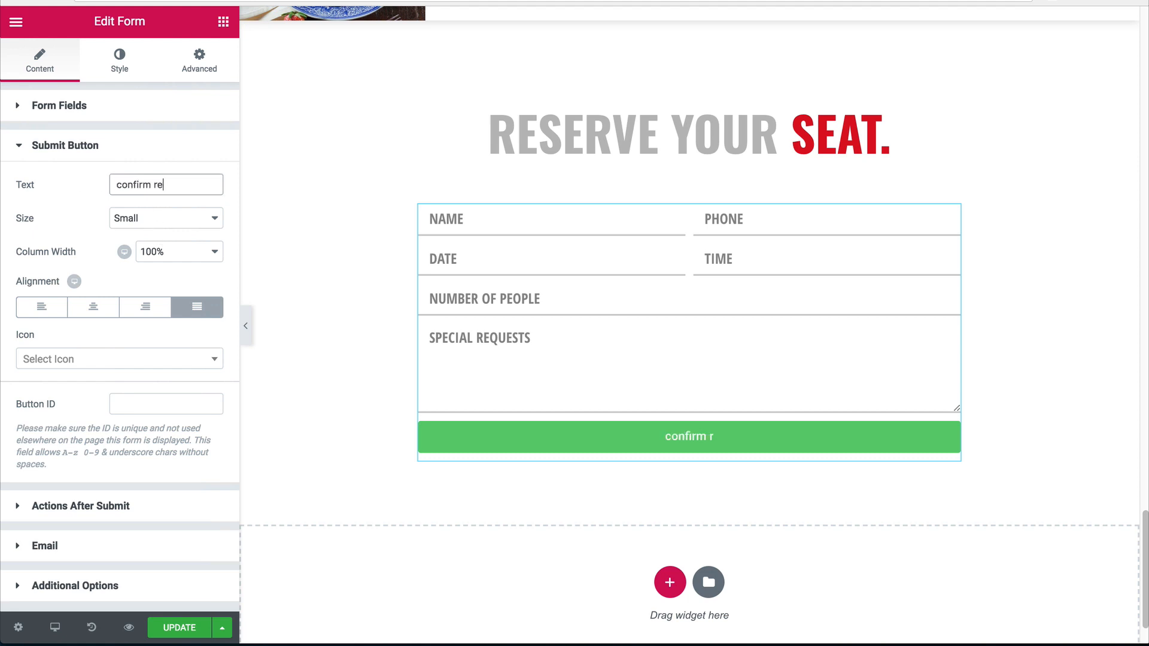
{"action": "type", "text": "servation"}
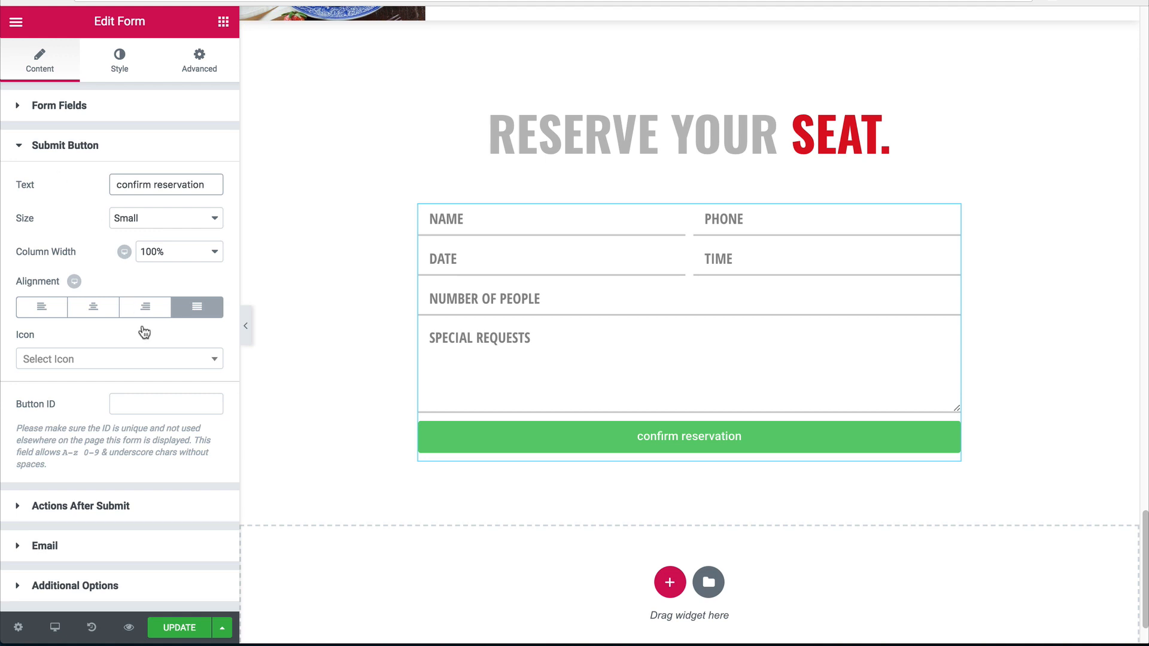
{"action": "left_click", "coordinate": [75, 360]}
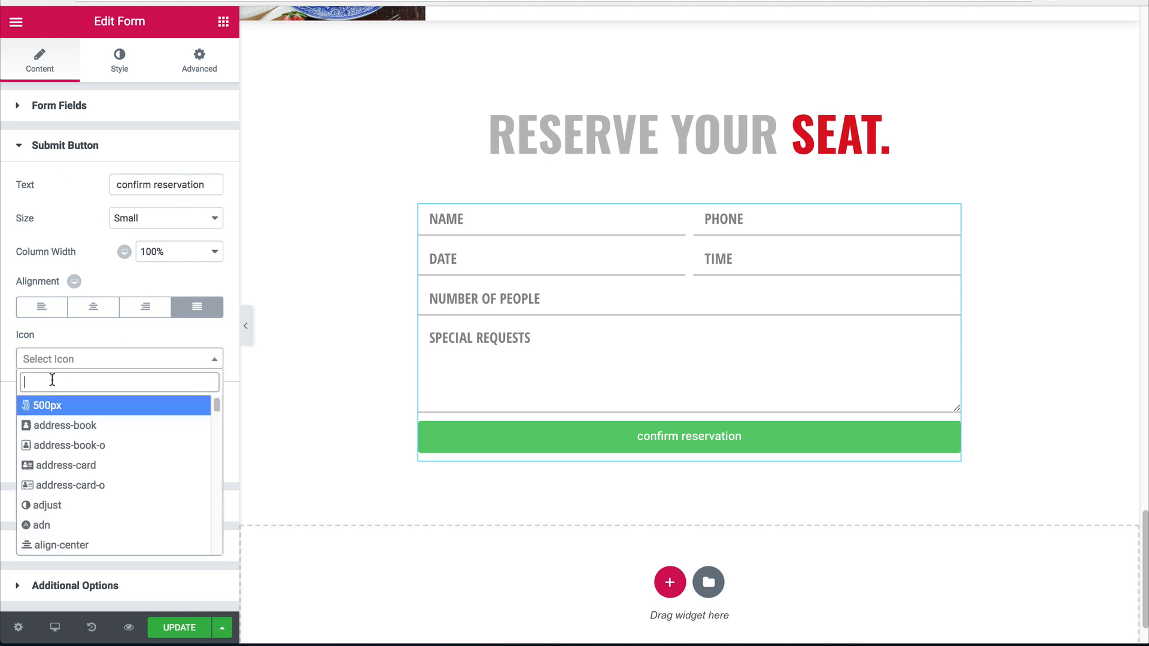
{"action": "type", "text": "lock"}
{"action": "left_click", "coordinate": [36, 426]}
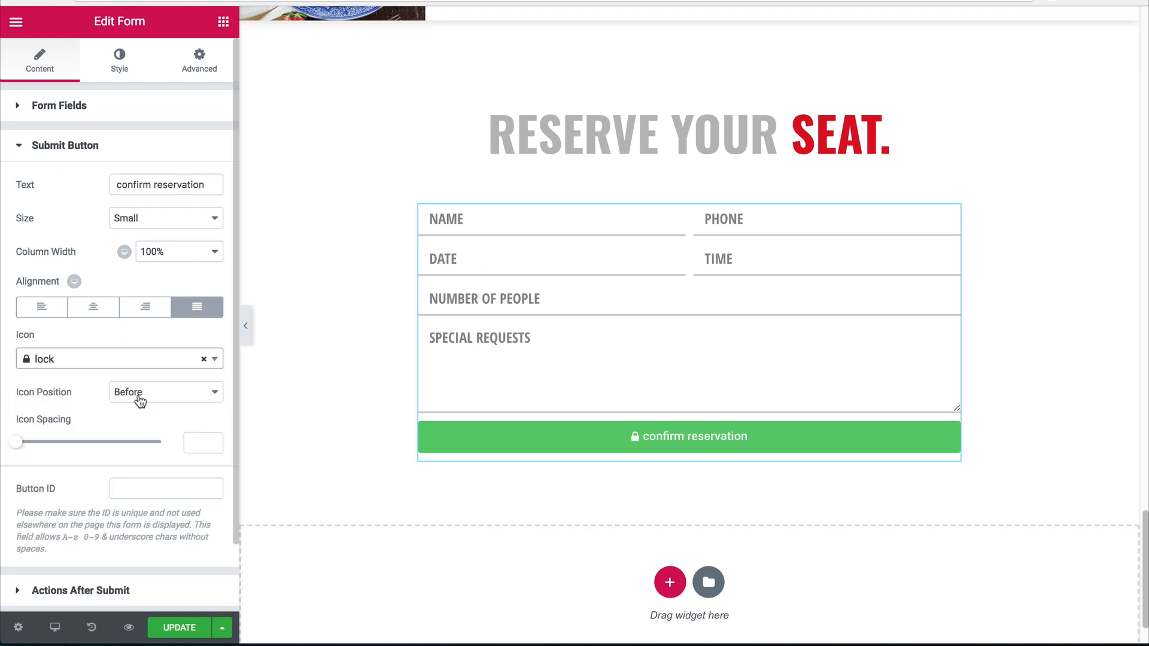
{"action": "left_click", "coordinate": [140, 395]}
{"action": "left_click", "coordinate": [132, 404]}
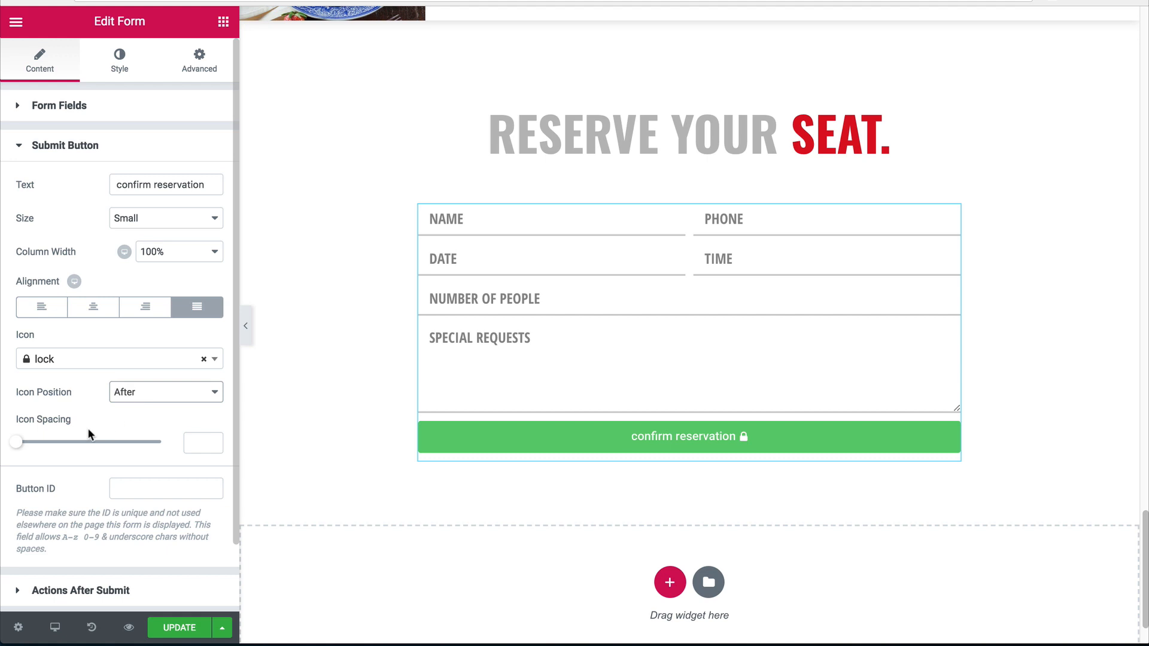
{"action": "left_click", "coordinate": [191, 443]}
{"action": "type", "text": "10"}
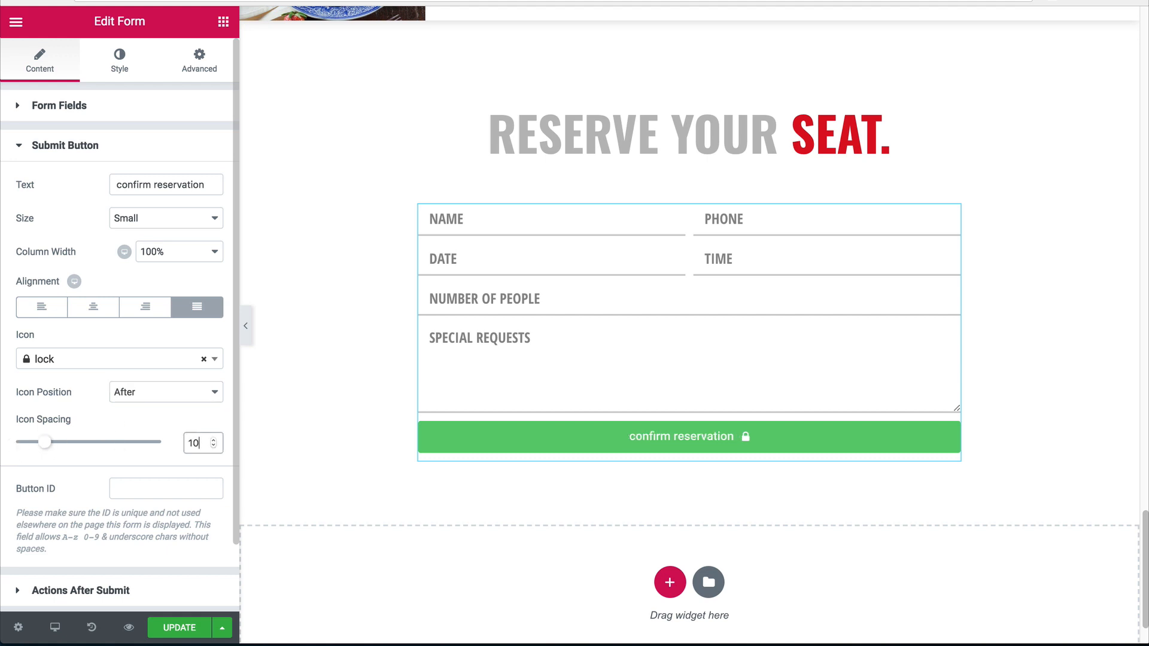
{"action": "left_click", "coordinate": [120, 61]}
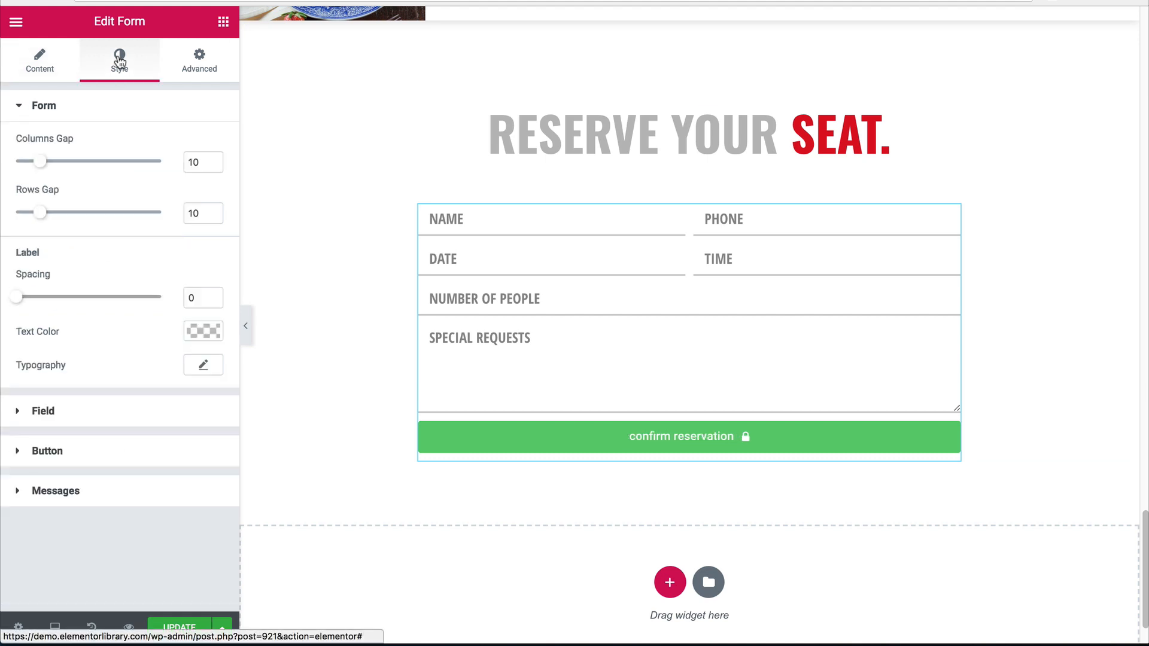
Set the button background colour's alpha to 0 so it is transparent.
{"action": "left_click", "coordinate": [47, 452]}
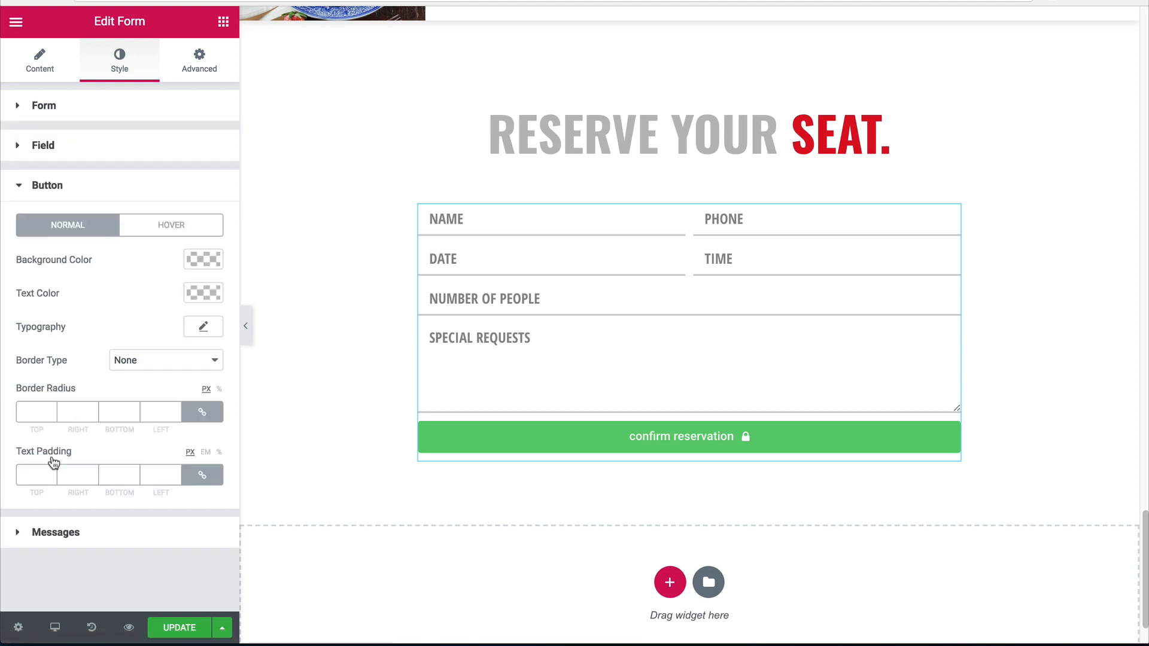
{"action": "left_click", "coordinate": [200, 262]}
{"action": "left_click", "coordinate": [208, 289]}
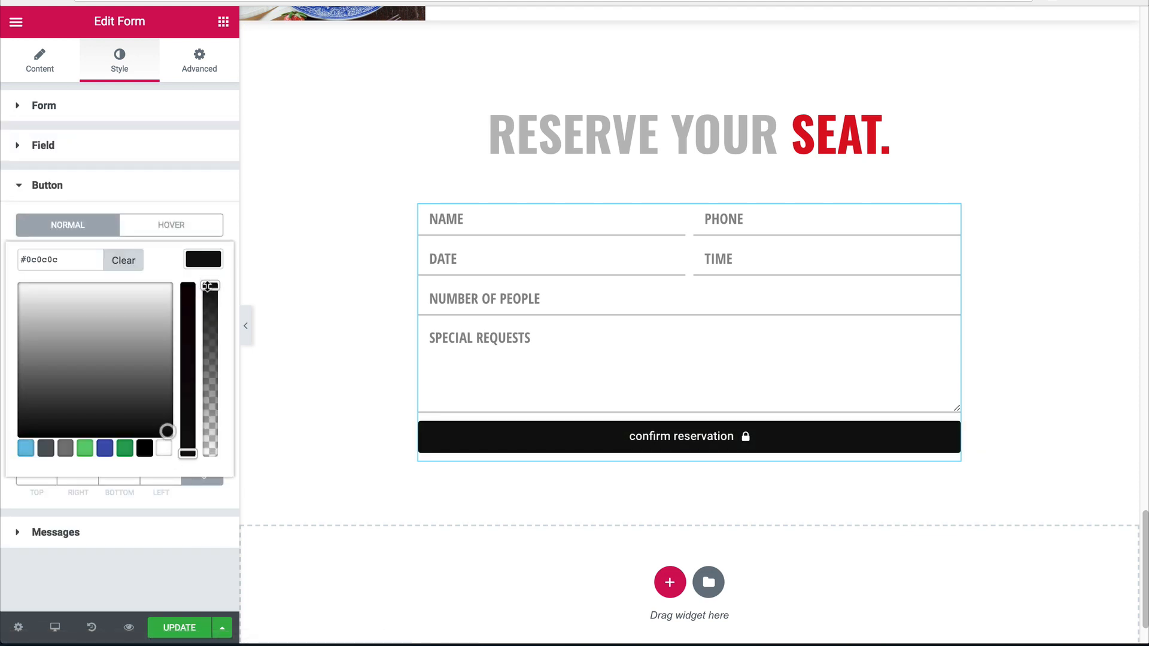
{"action": "left_click_drag", "start_coordinate": [208, 286], "coordinate": [208, 453]}
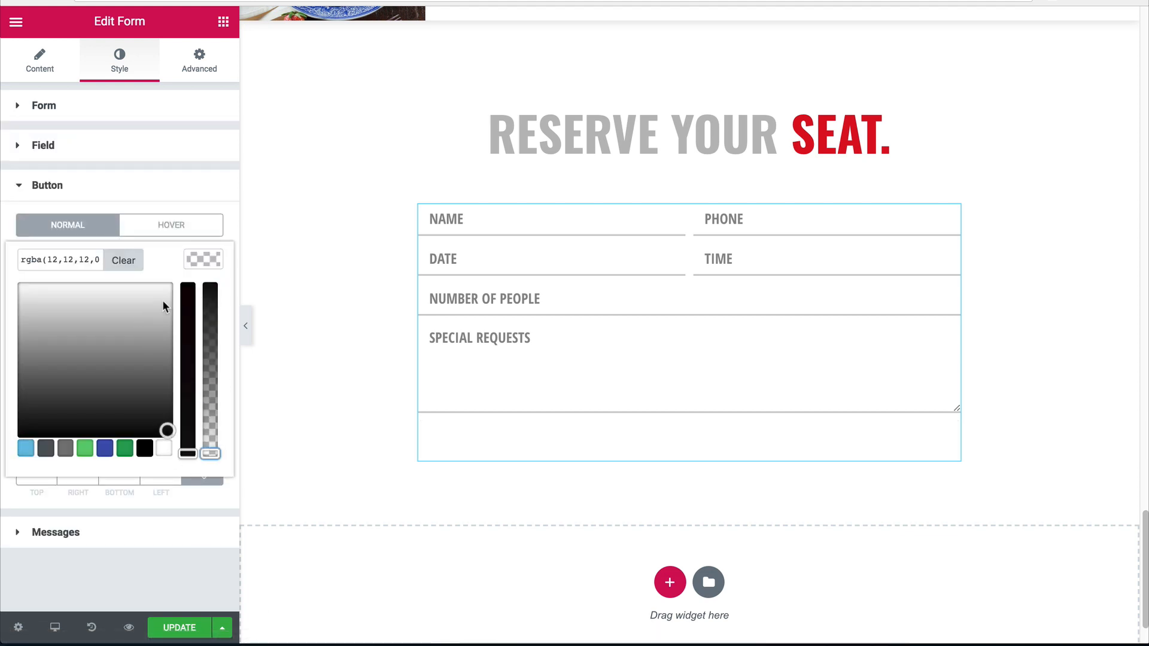
Check the heading's red and apply #dd1021 to the button text colour.
{"action": "left_click", "coordinate": [756, 153]}
{"action": "double_click", "coordinate": [46, 175]}
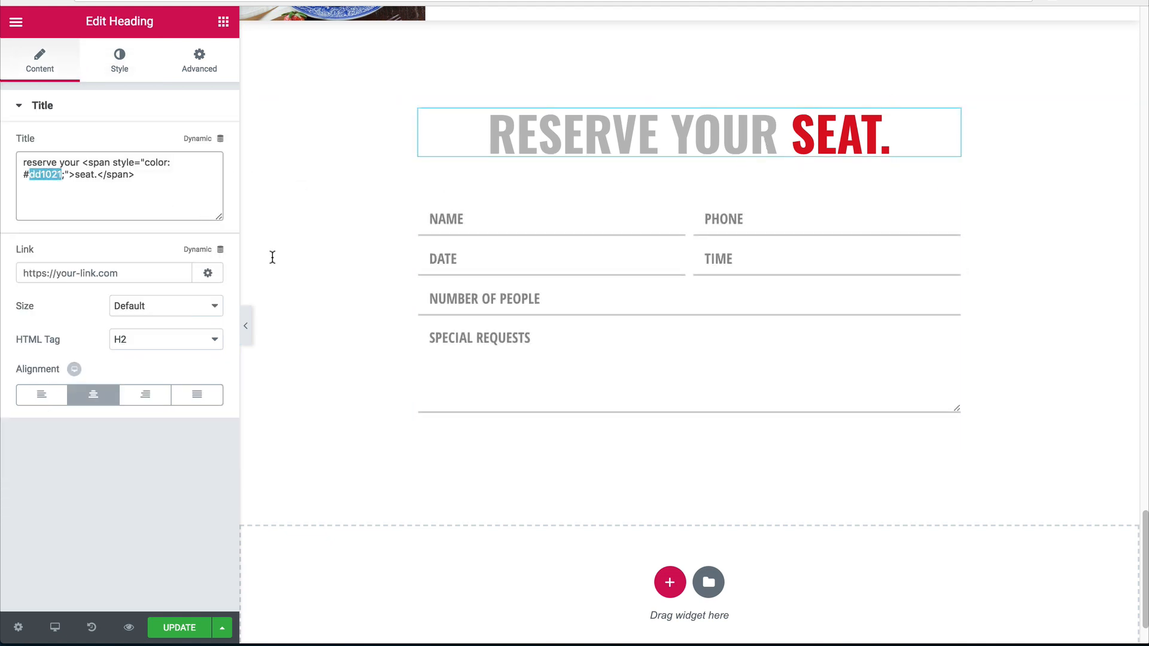
{"action": "left_click", "coordinate": [114, 65]}
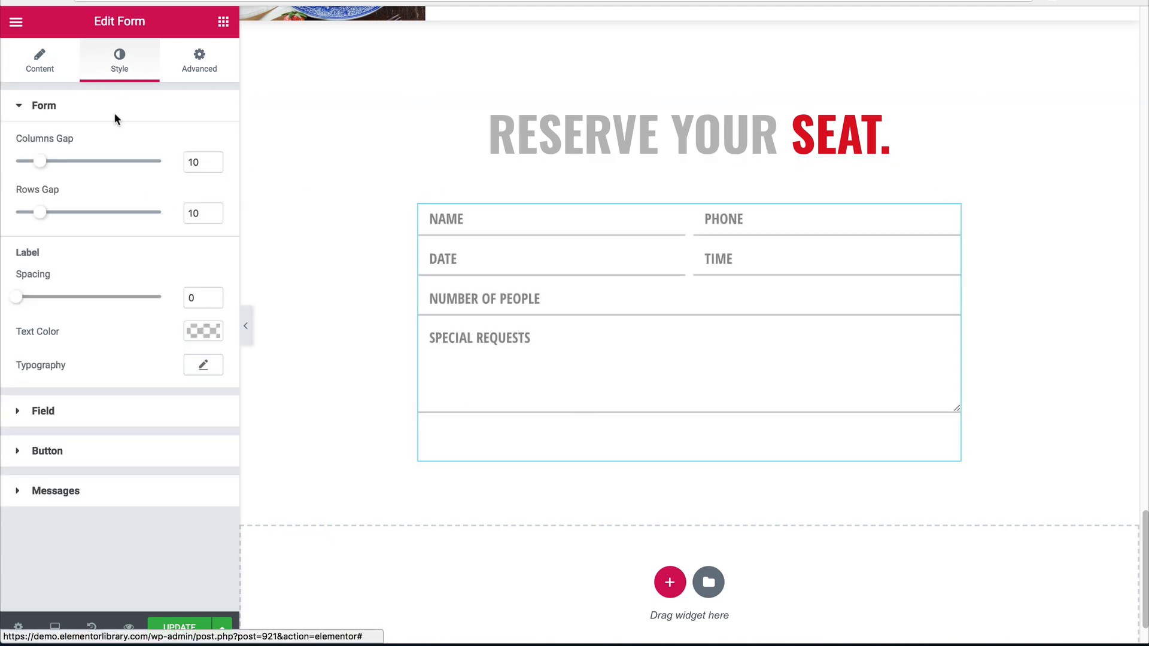
{"action": "left_click", "coordinate": [58, 457]}
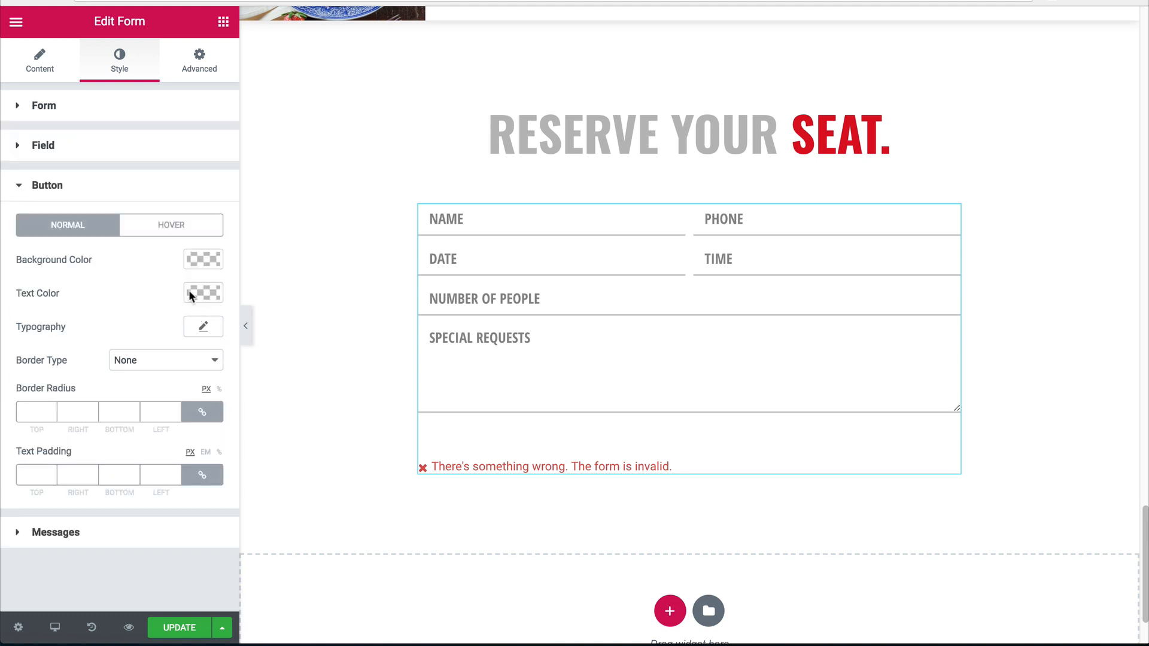
{"action": "left_click", "coordinate": [198, 294]}
{"action": "type", "text": "dd1021"}
{"action": "key", "text": "Return"}
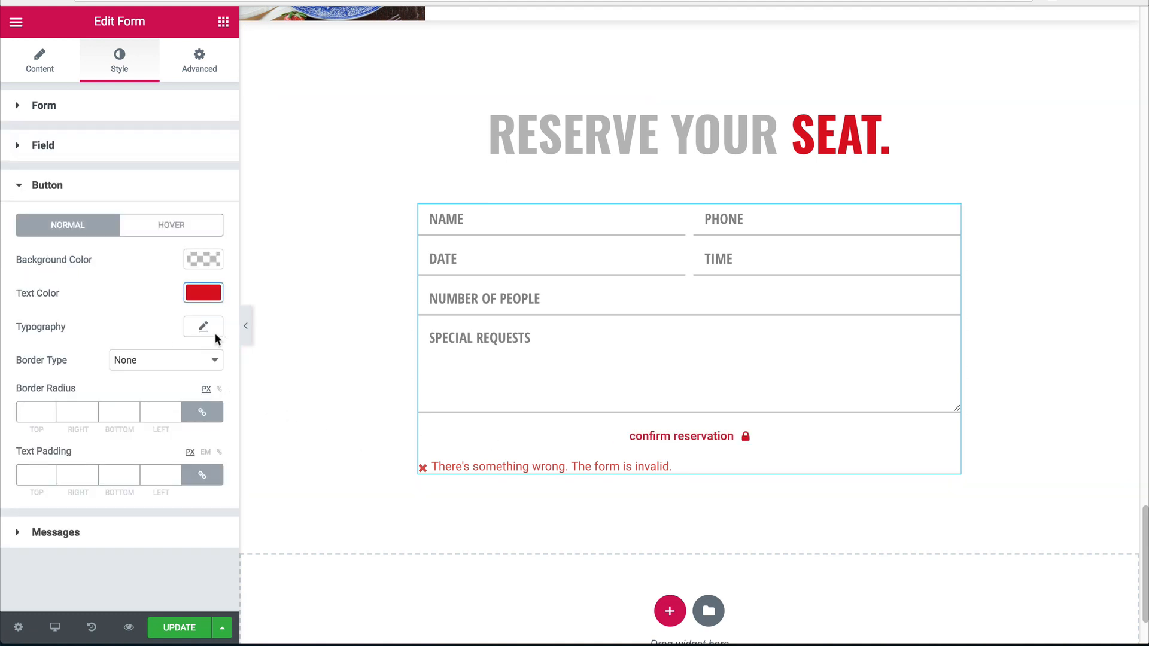
Set the button typography font family to Open Sans Condensed.
{"action": "left_click", "coordinate": [207, 327]}
{"action": "left_click", "coordinate": [137, 365]}
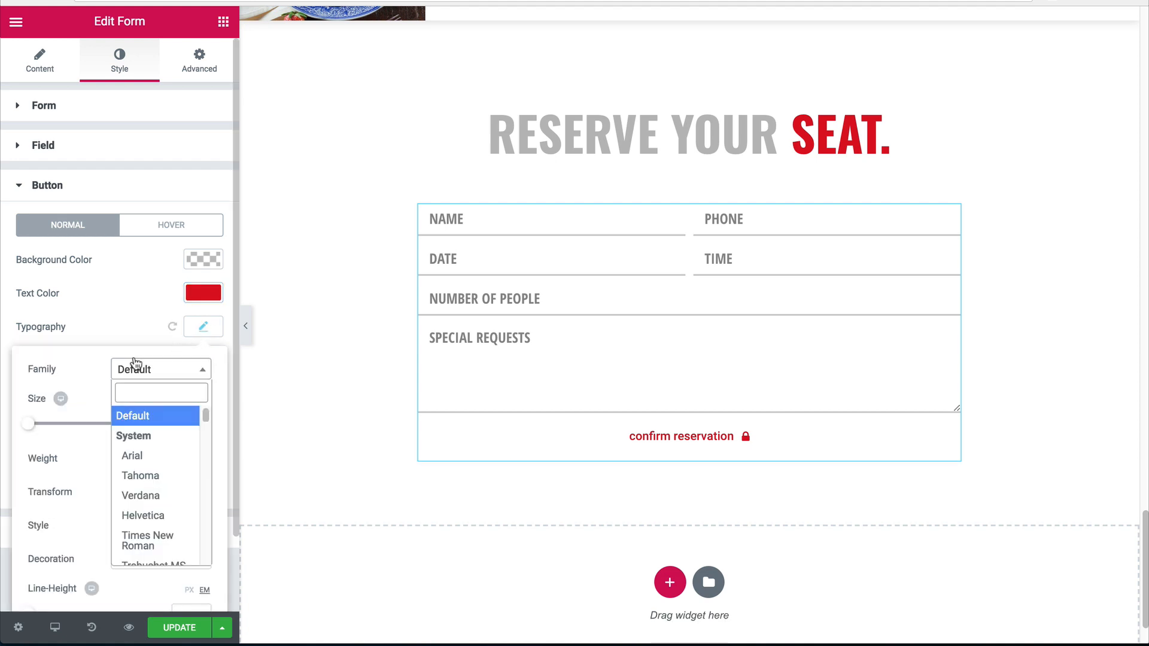
{"action": "type", "text": "open"}
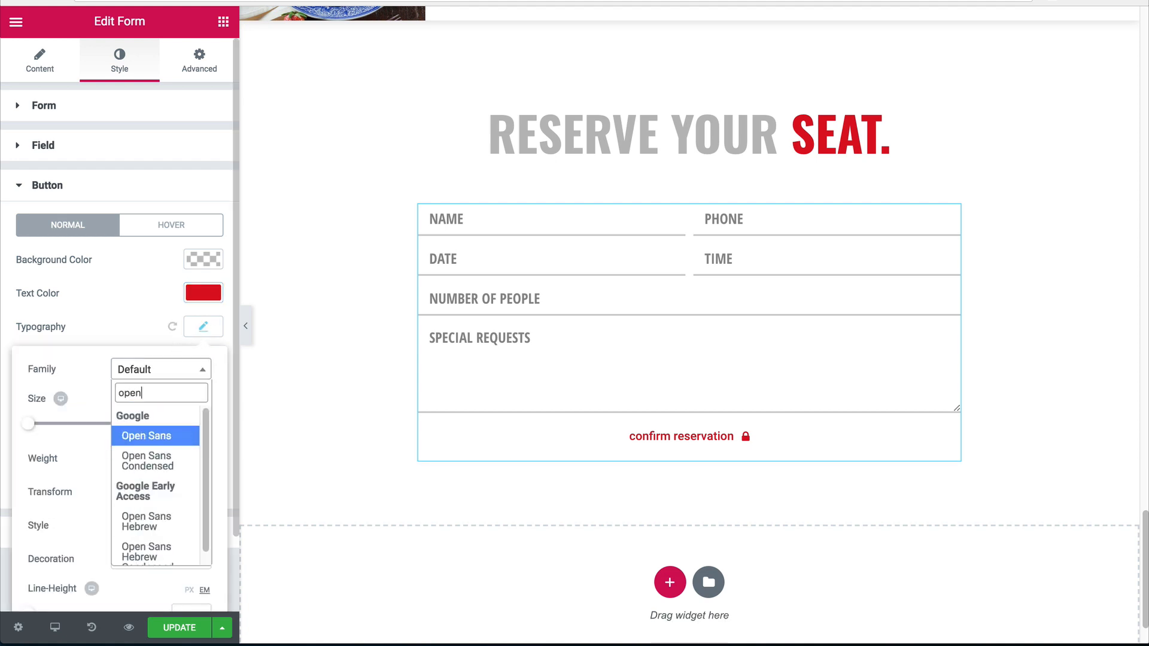
{"action": "key", "text": "Down"}
{"action": "key", "text": "Return"}
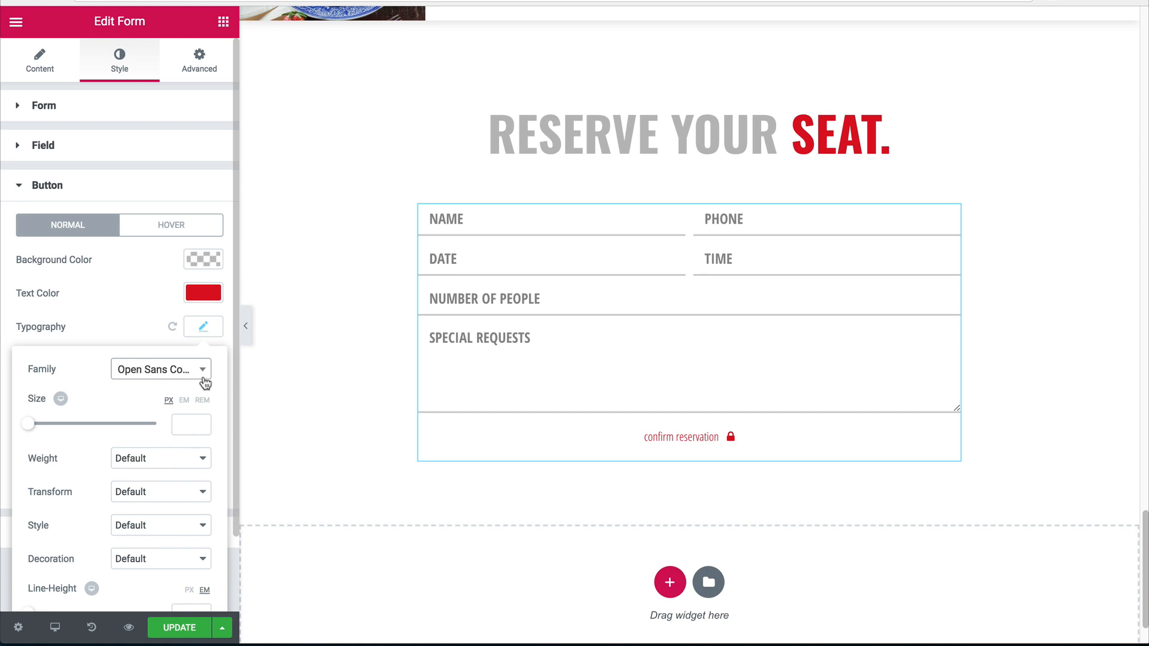
{"action": "scroll", "coordinate": [533, 344], "scroll_direction": "up", "scroll_amount": 15}
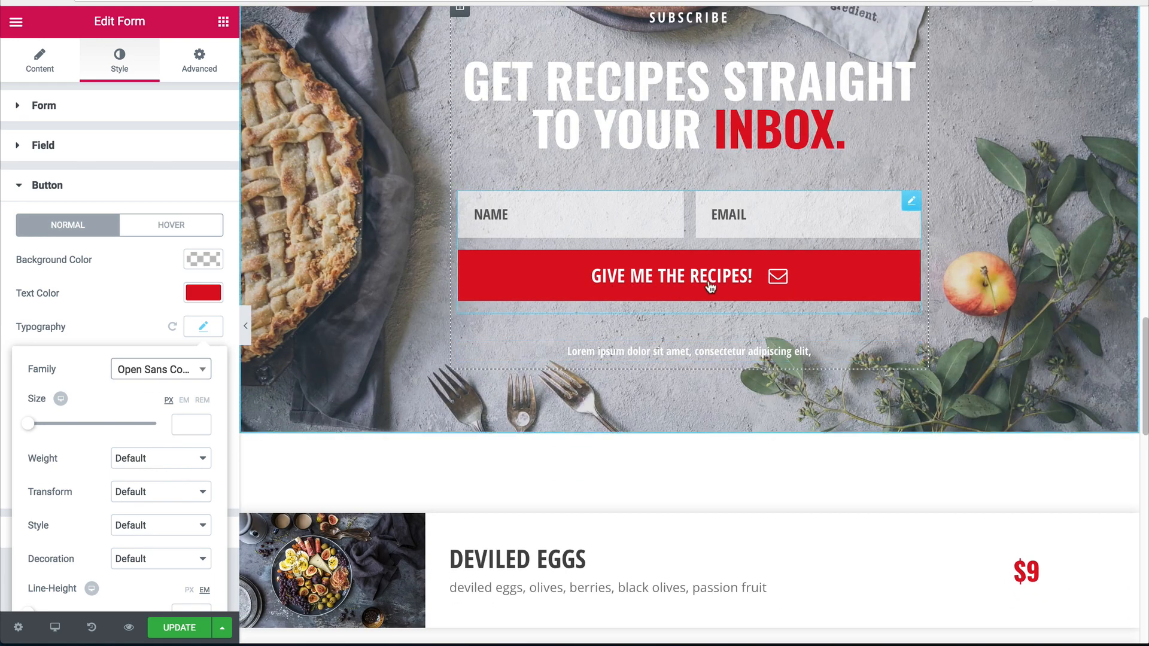
{"action": "scroll", "coordinate": [707, 289], "scroll_direction": "down", "scroll_amount": 15}
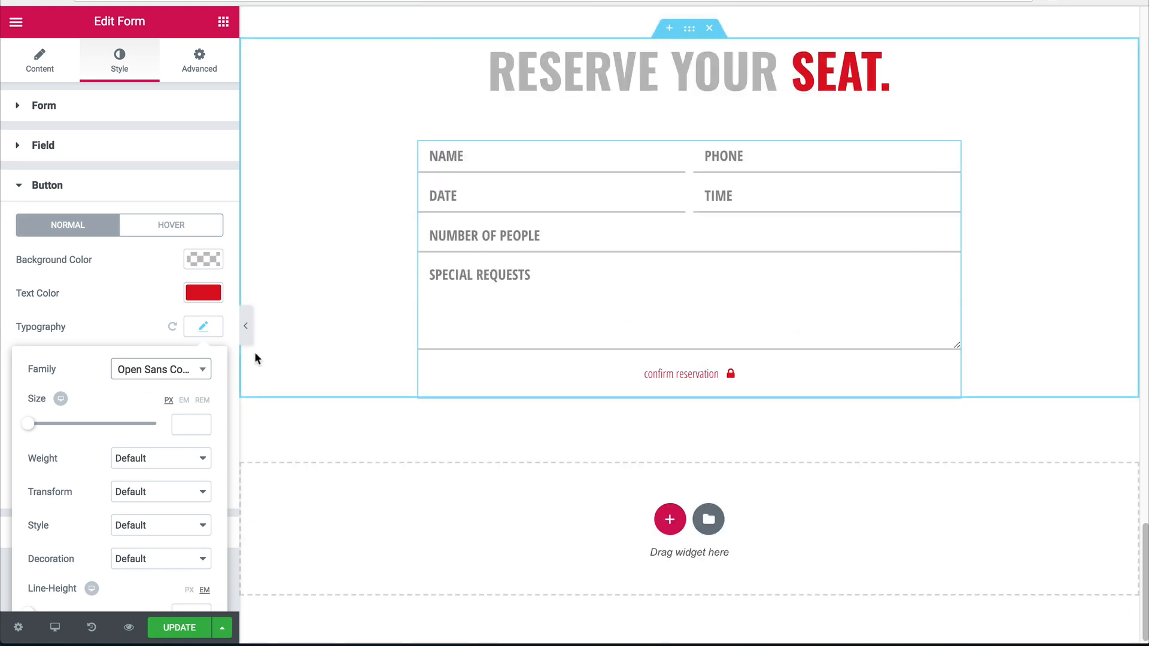
Set the button text to size 24, weight 800 and uppercase transform.
{"action": "left_click", "coordinate": [186, 423]}
{"action": "type", "text": "24"}
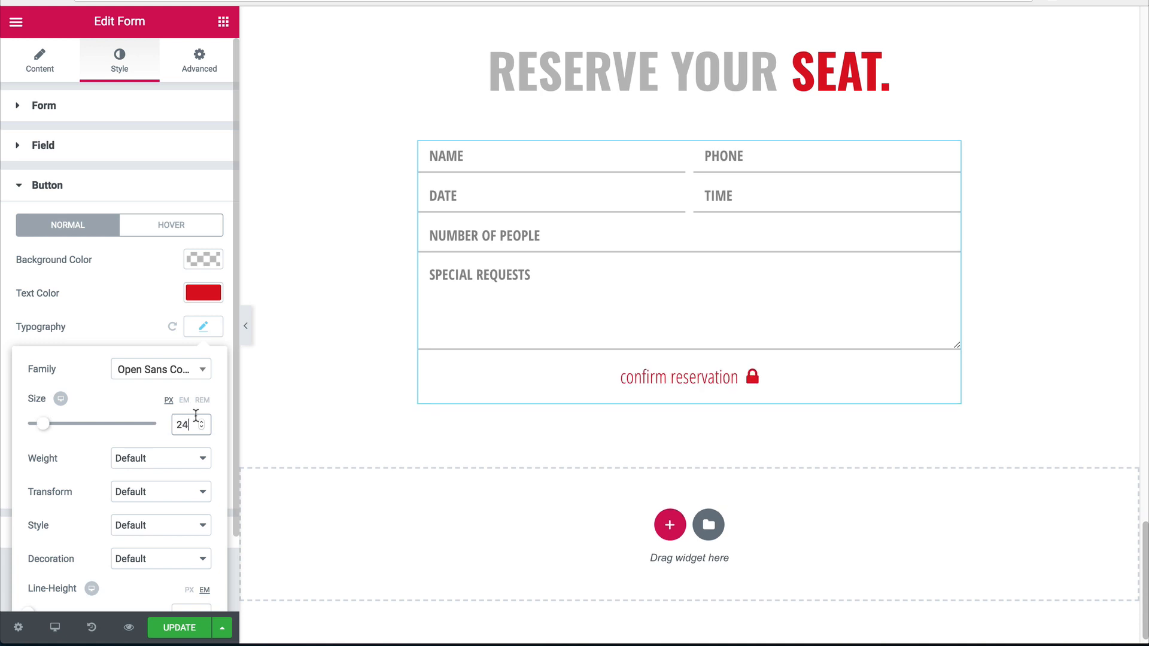
{"action": "scroll", "coordinate": [191, 427], "scroll_direction": "down", "scroll_amount": 1}
{"action": "left_click", "coordinate": [142, 426]}
{"action": "left_click", "coordinate": [133, 402]}
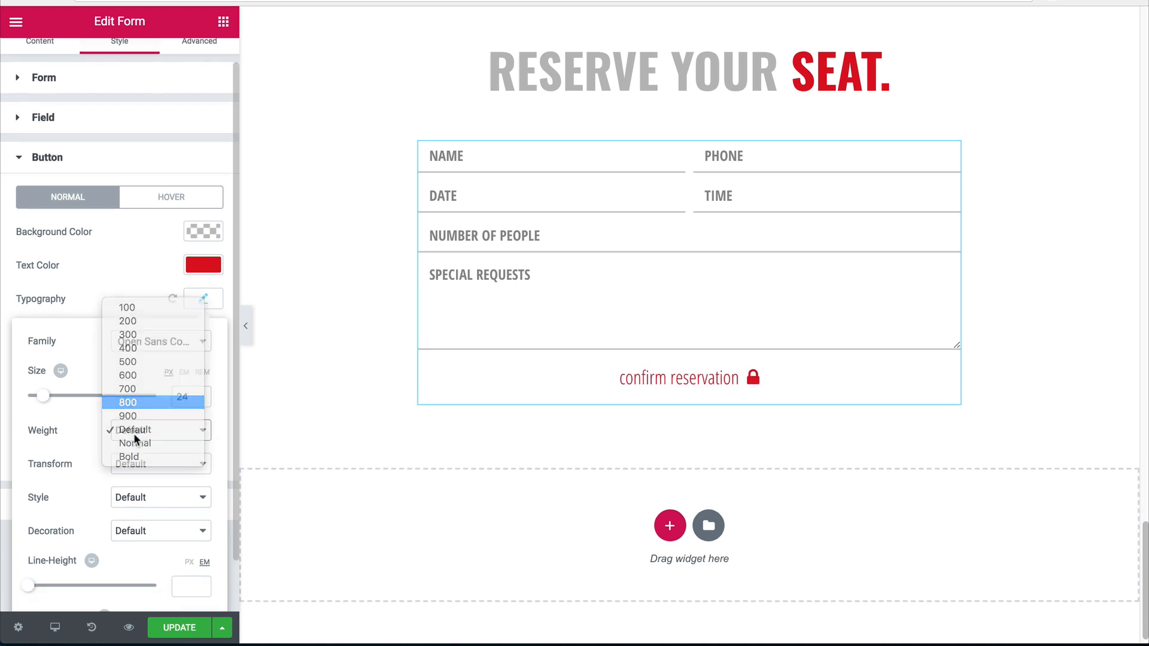
{"action": "left_click", "coordinate": [135, 458]}
{"action": "left_click", "coordinate": [144, 476]}
{"action": "scroll", "coordinate": [149, 472], "scroll_direction": "down", "scroll_amount": 2}
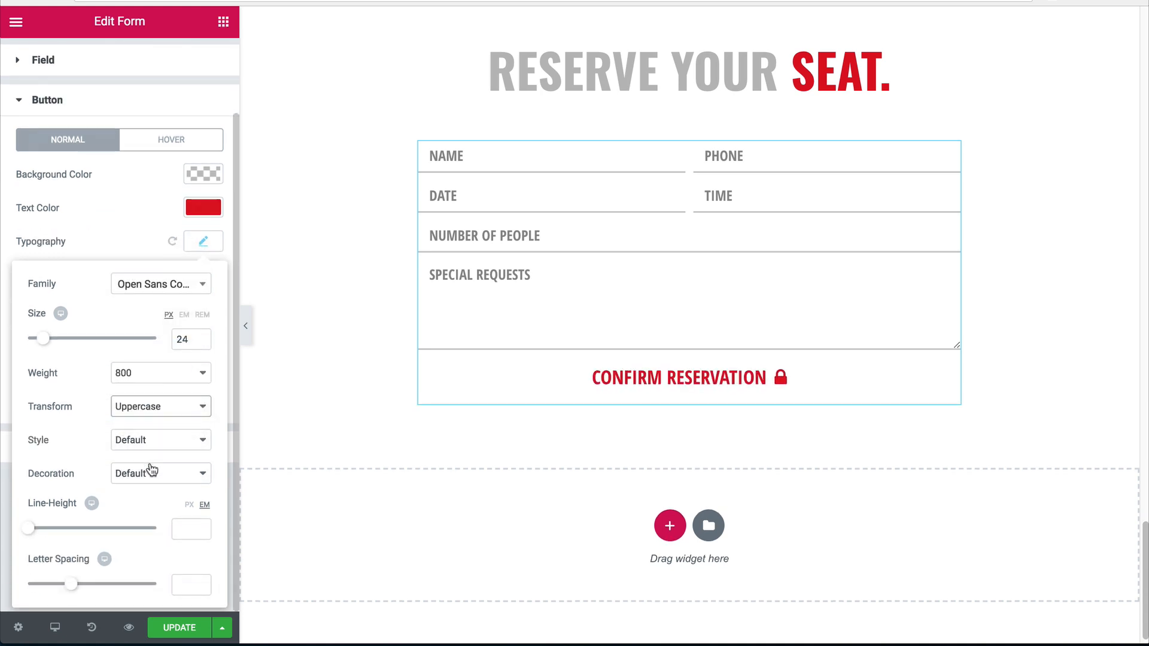
{"action": "left_click", "coordinate": [199, 211]}
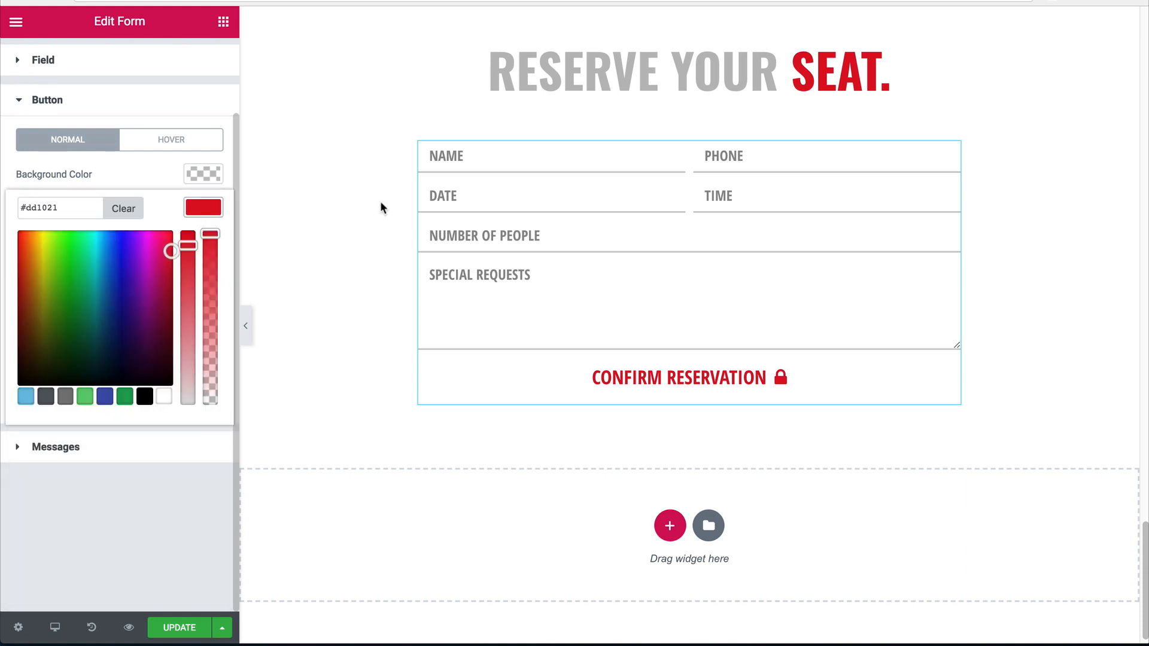
{"action": "left_click", "coordinate": [579, 81]}
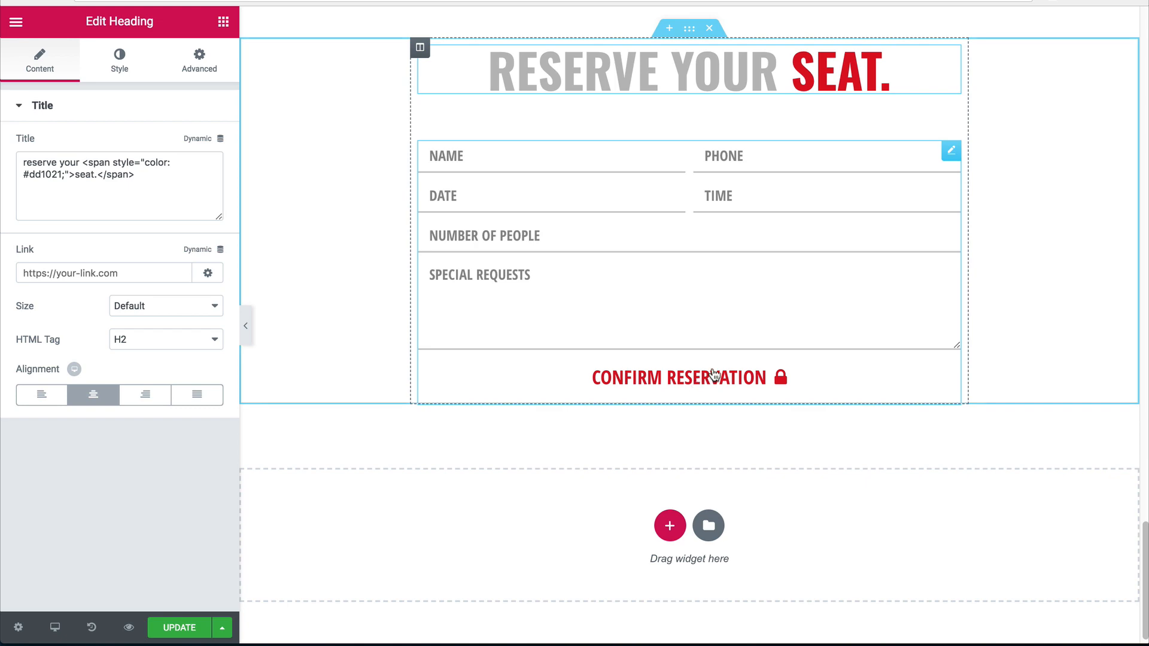
{"action": "scroll", "coordinate": [602, 377], "scroll_direction": "up", "scroll_amount": 20}
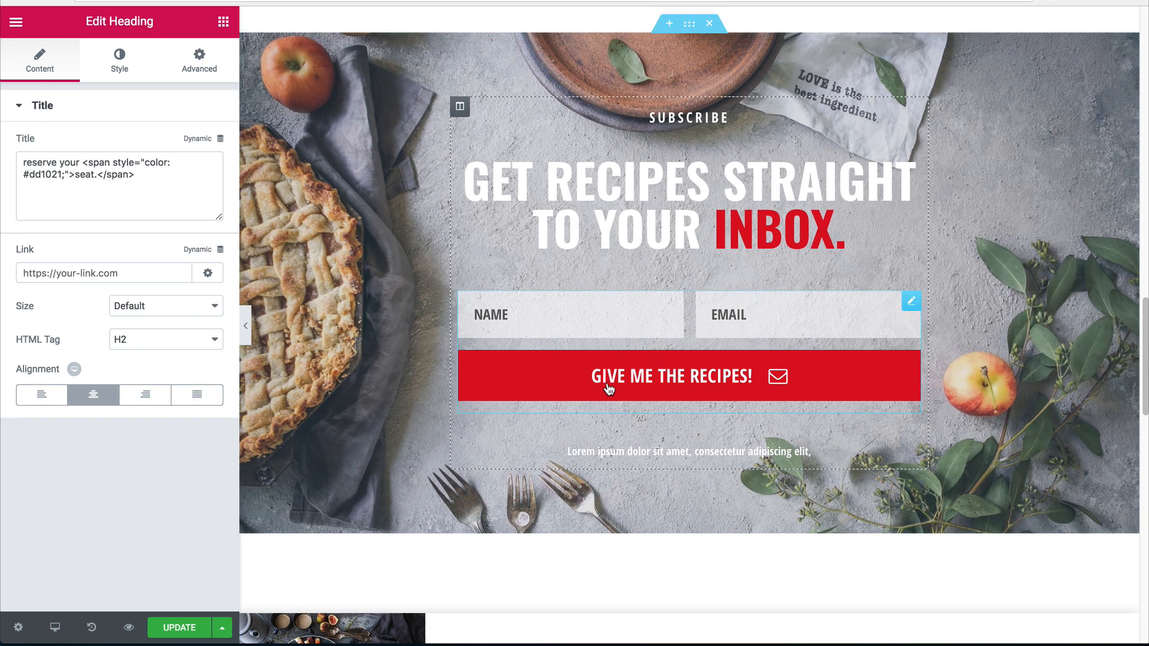
{"action": "scroll", "coordinate": [597, 372], "scroll_direction": "up", "scroll_amount": 3}
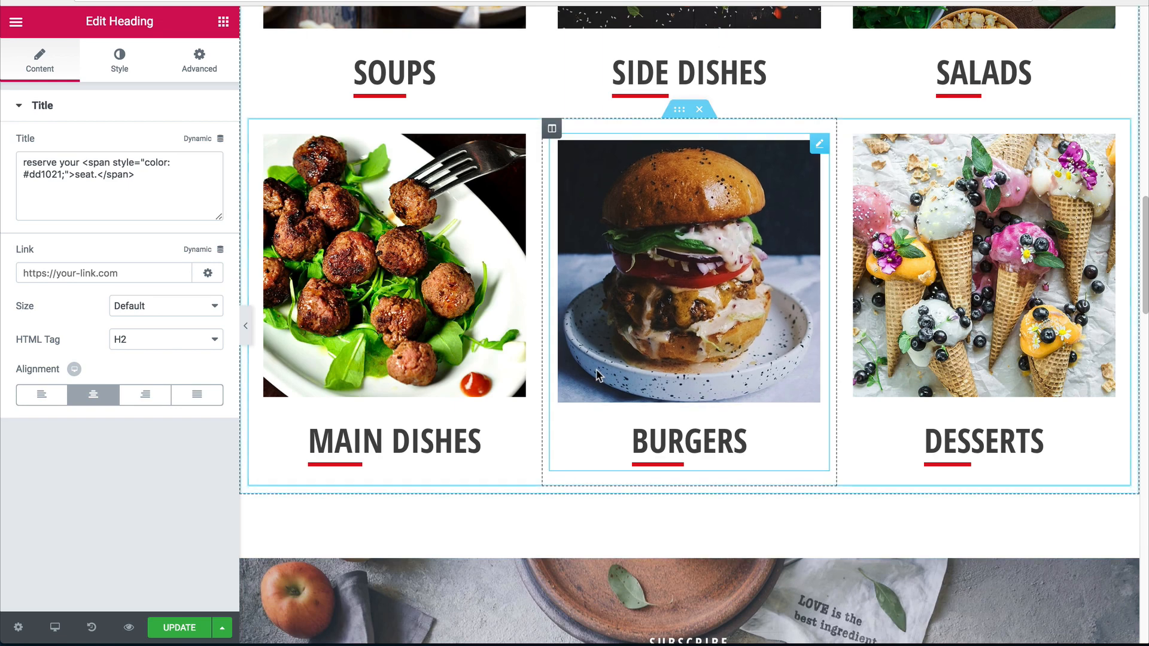
{"action": "left_click", "coordinate": [366, 450]}
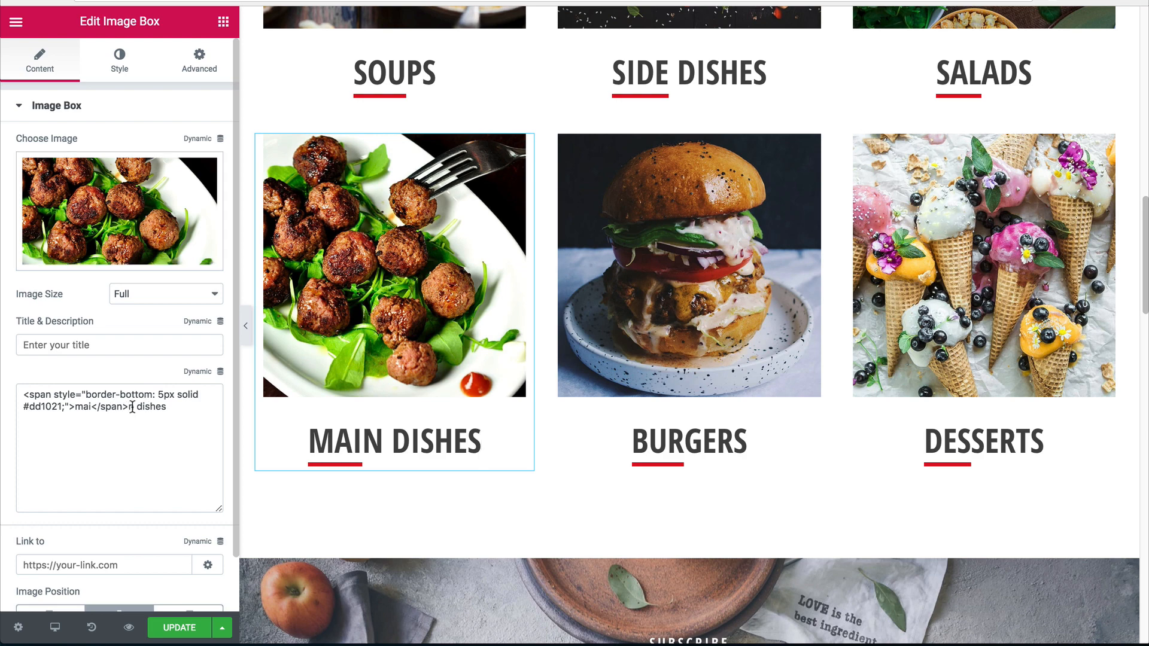
{"action": "left_click_drag", "start_coordinate": [130, 407], "coordinate": [2, 375]}
{"action": "scroll", "coordinate": [428, 375], "scroll_direction": "down", "scroll_amount": 15}
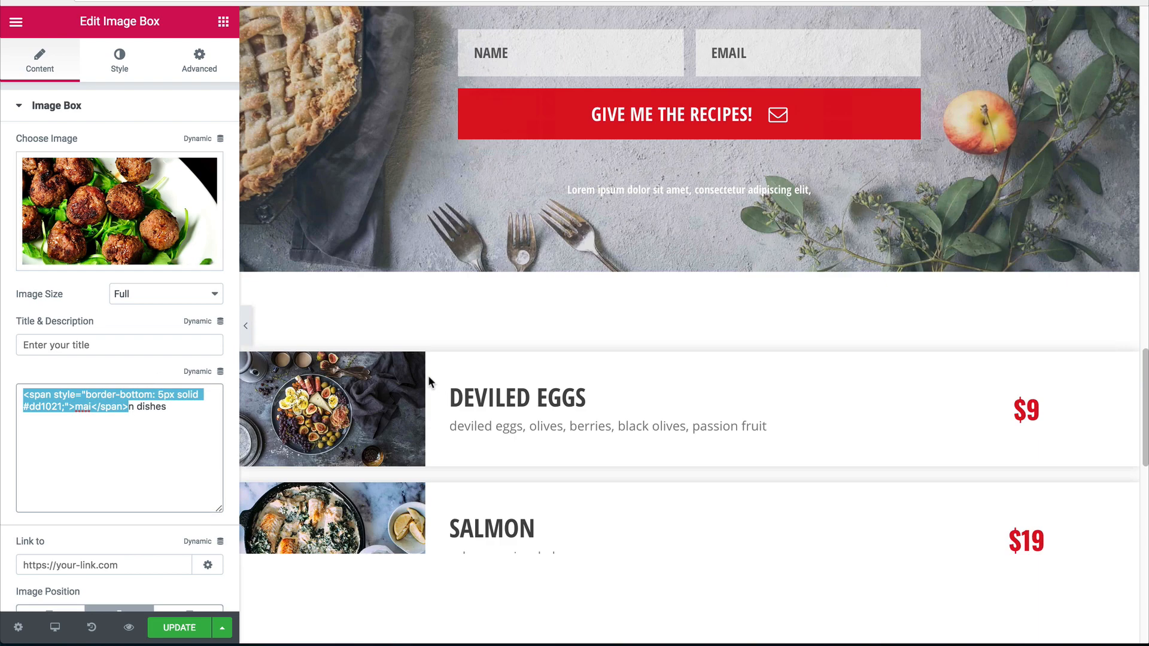
{"action": "left_click", "coordinate": [129, 142]}
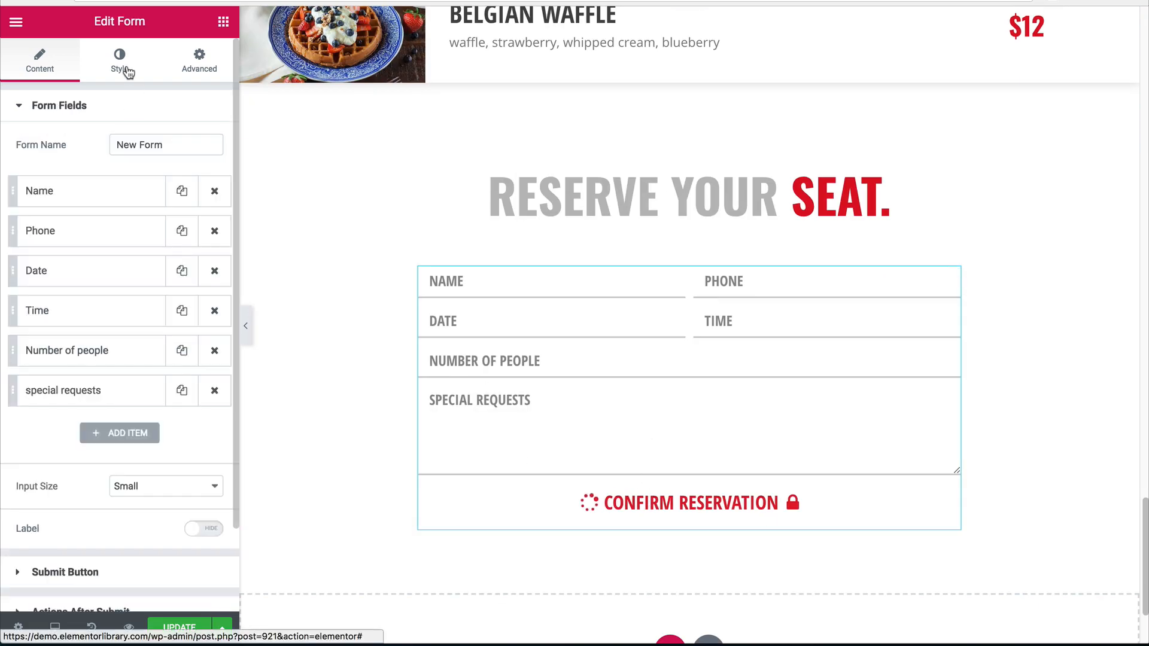
Change the button text colour to dark grey.
{"action": "left_click", "coordinate": [129, 71]}
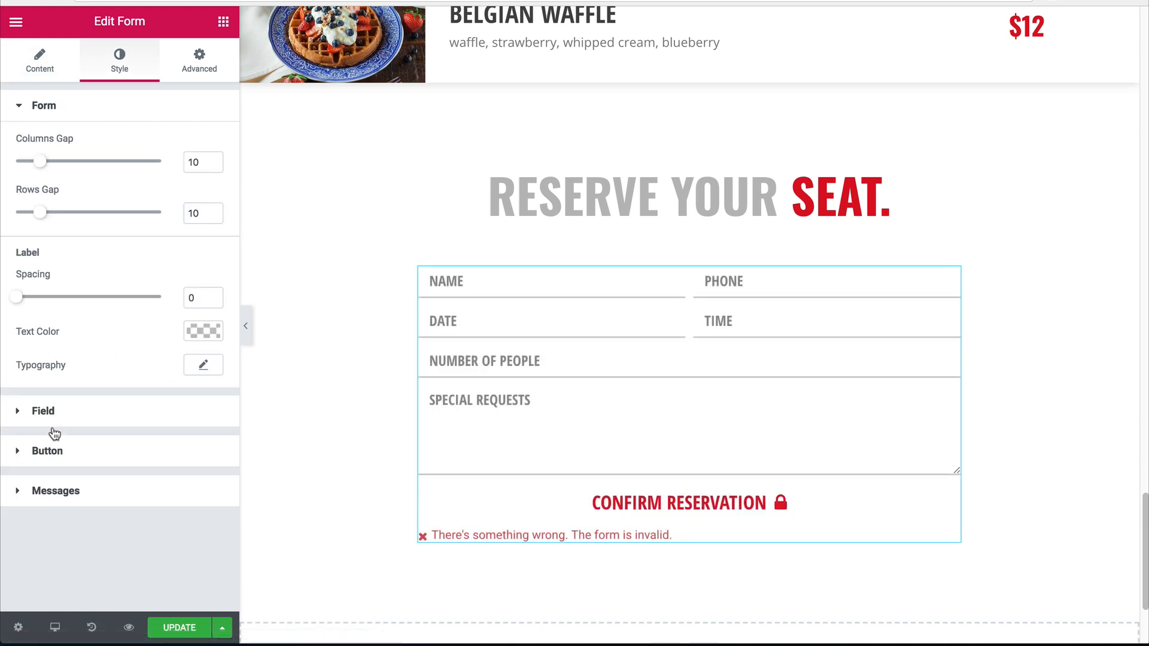
{"action": "left_click", "coordinate": [48, 449]}
{"action": "left_click", "coordinate": [203, 293]}
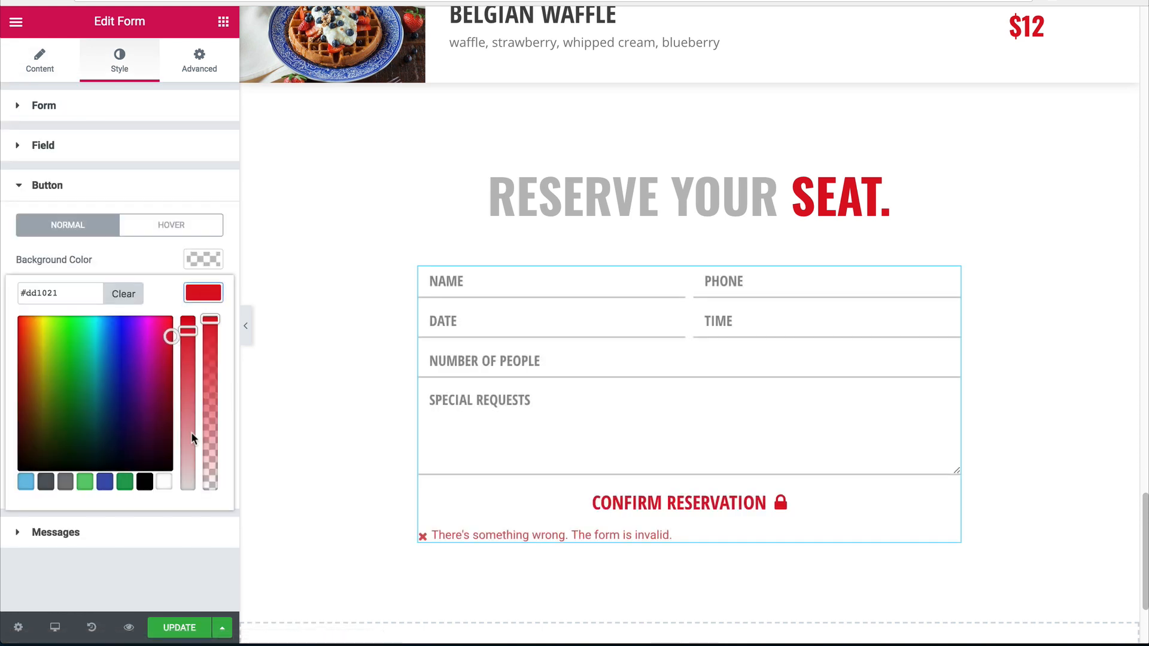
{"action": "left_click_drag", "start_coordinate": [192, 431], "coordinate": [184, 377]}
{"action": "left_click", "coordinate": [198, 295]}
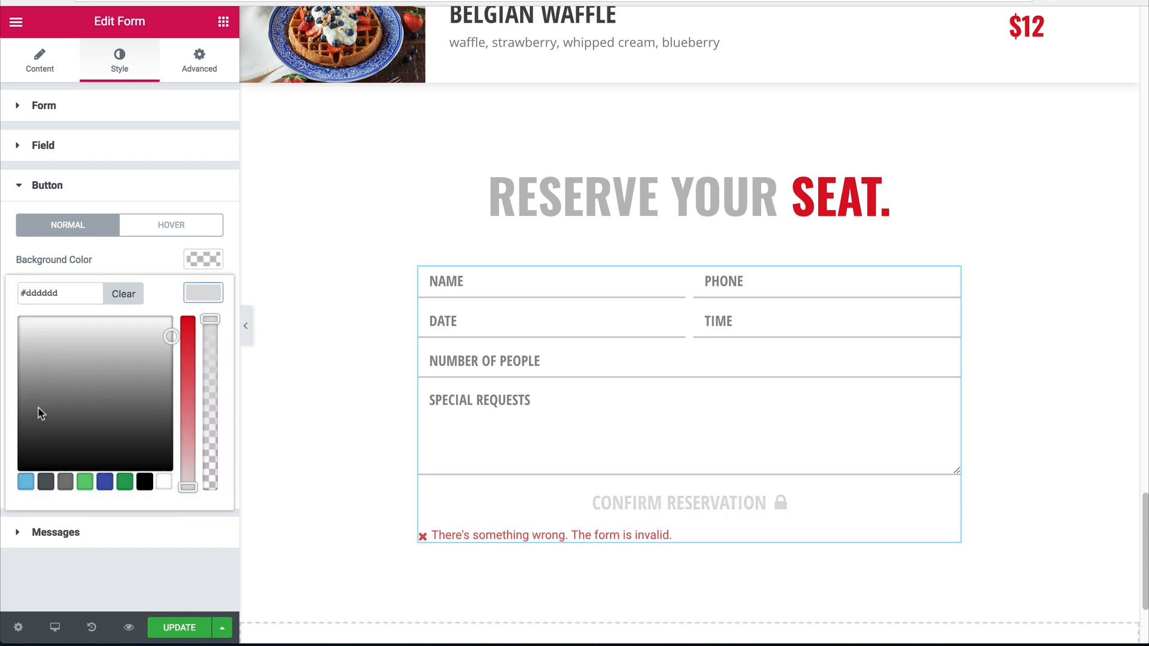
{"action": "left_click_drag", "start_coordinate": [41, 413], "coordinate": [18, 403]}
{"action": "left_click", "coordinate": [18, 403]}
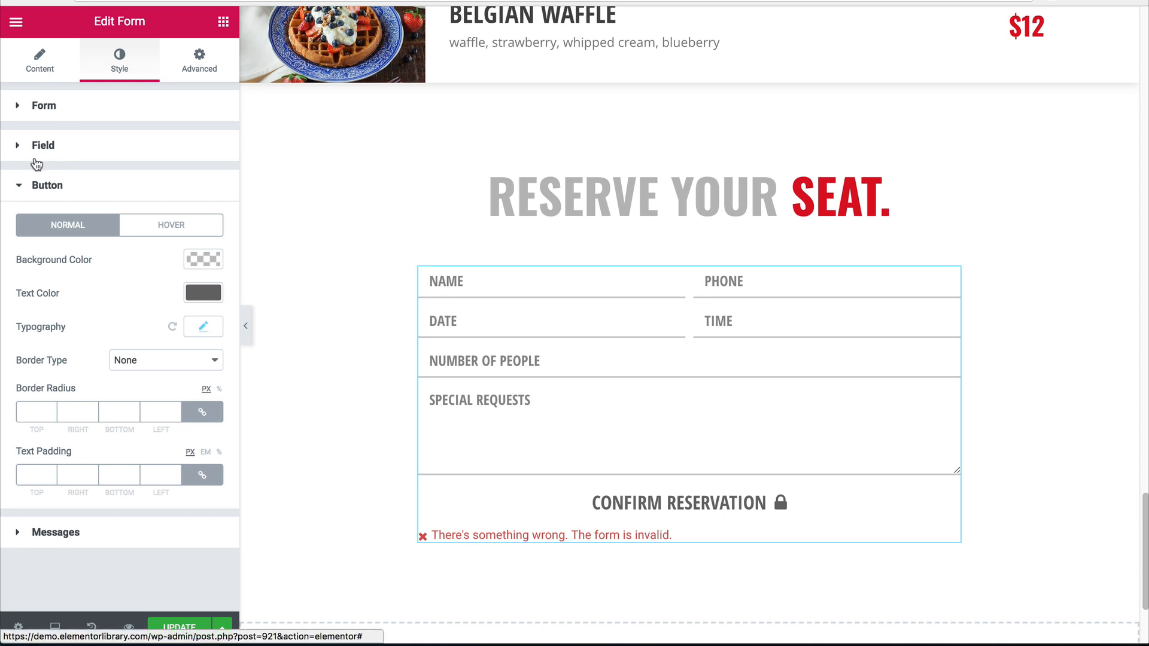
Fix the button label to 'confirm' with the underline span markup, then preview the form.
{"action": "left_click", "coordinate": [36, 71]}
{"action": "left_click", "coordinate": [58, 567]}
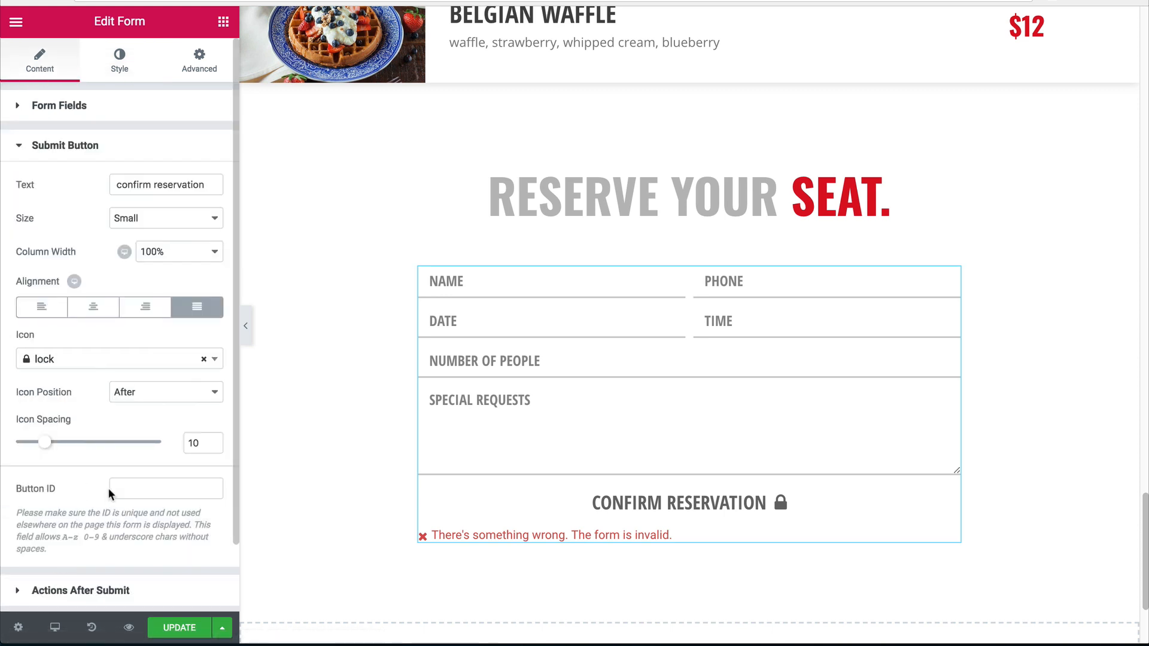
{"action": "left_click", "coordinate": [113, 151]}
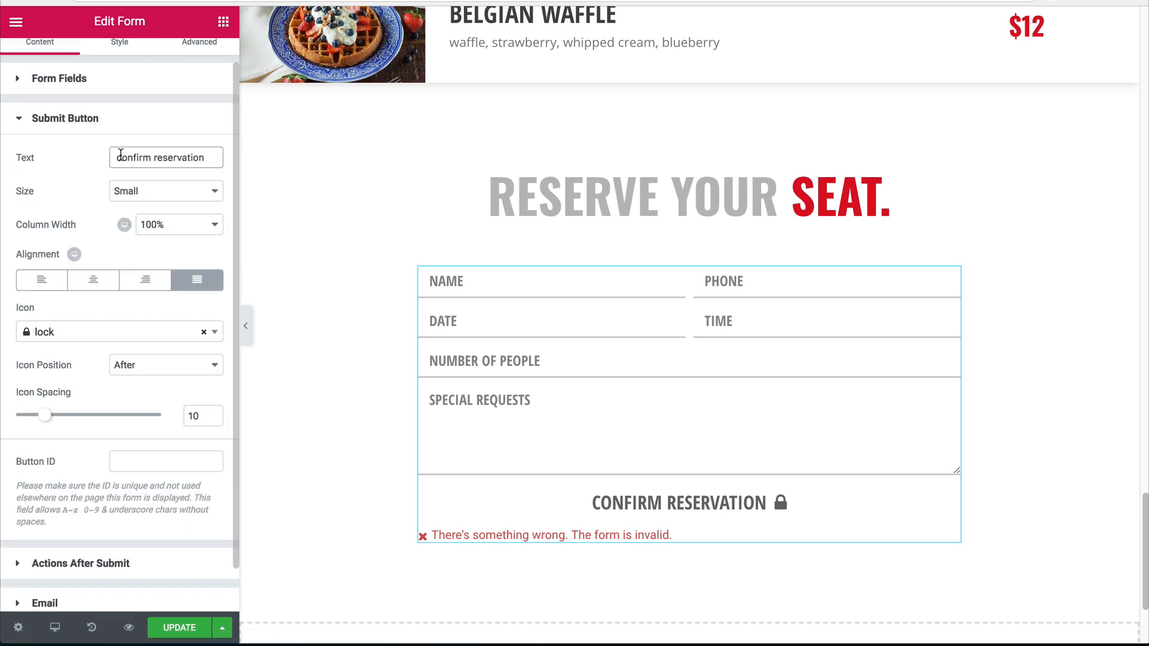
{"action": "double_click", "coordinate": [124, 157]}
{"action": "type", "text": "<span>mai</span>"}
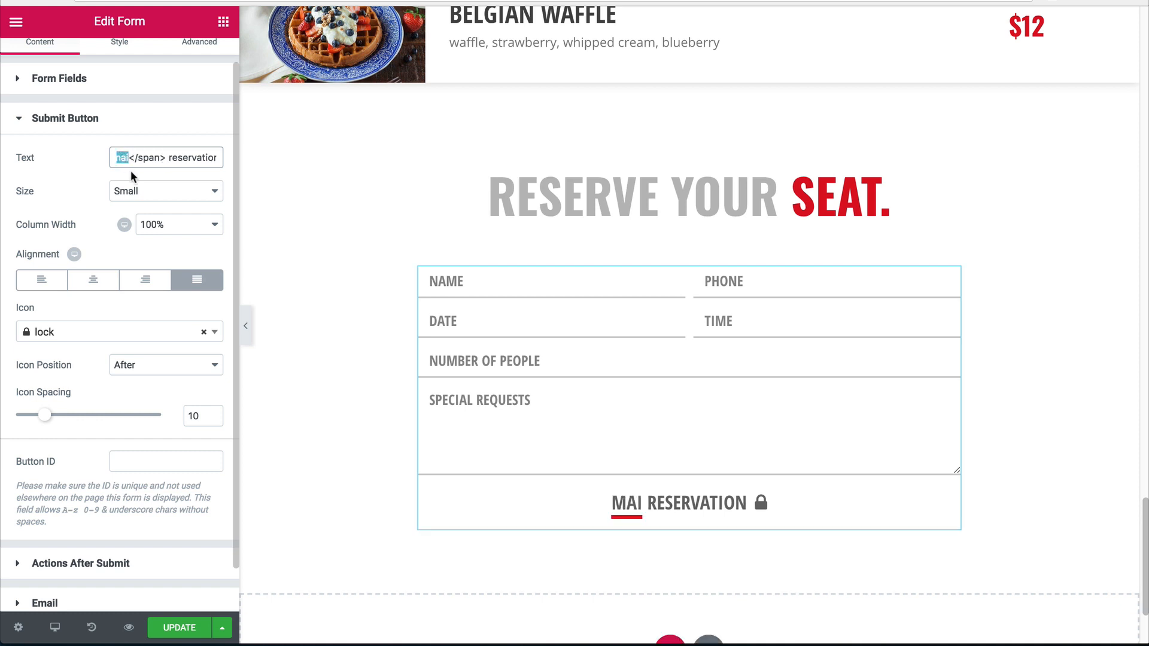
{"action": "type", "text": "confirm"}
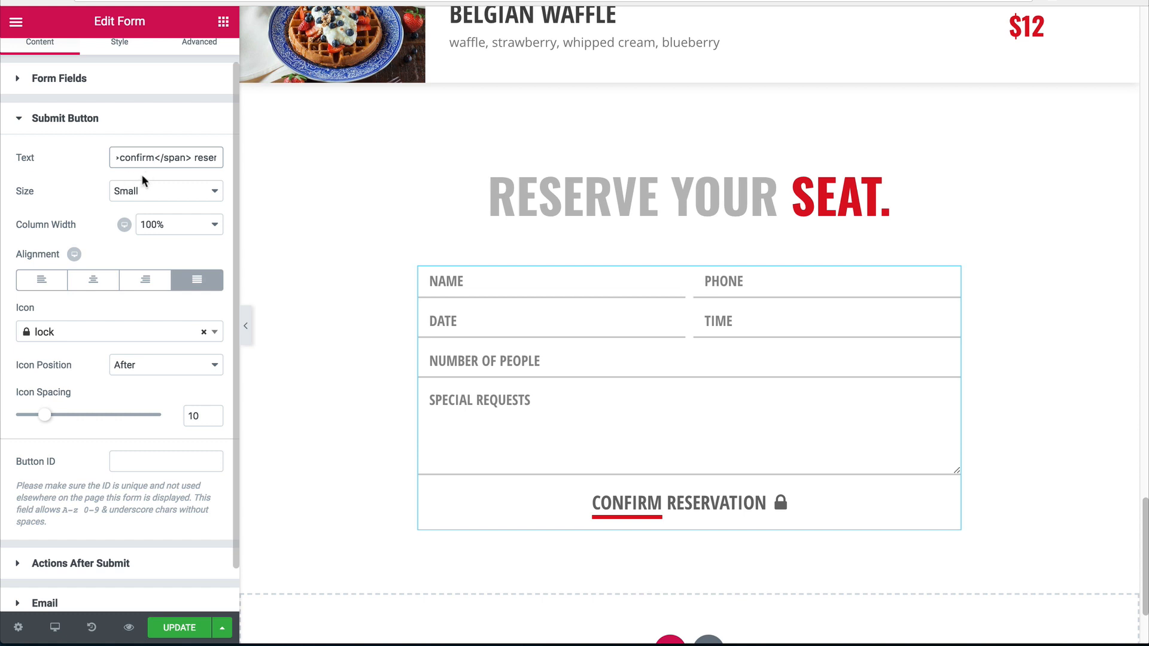
{"action": "key", "text": "BackSpace"}
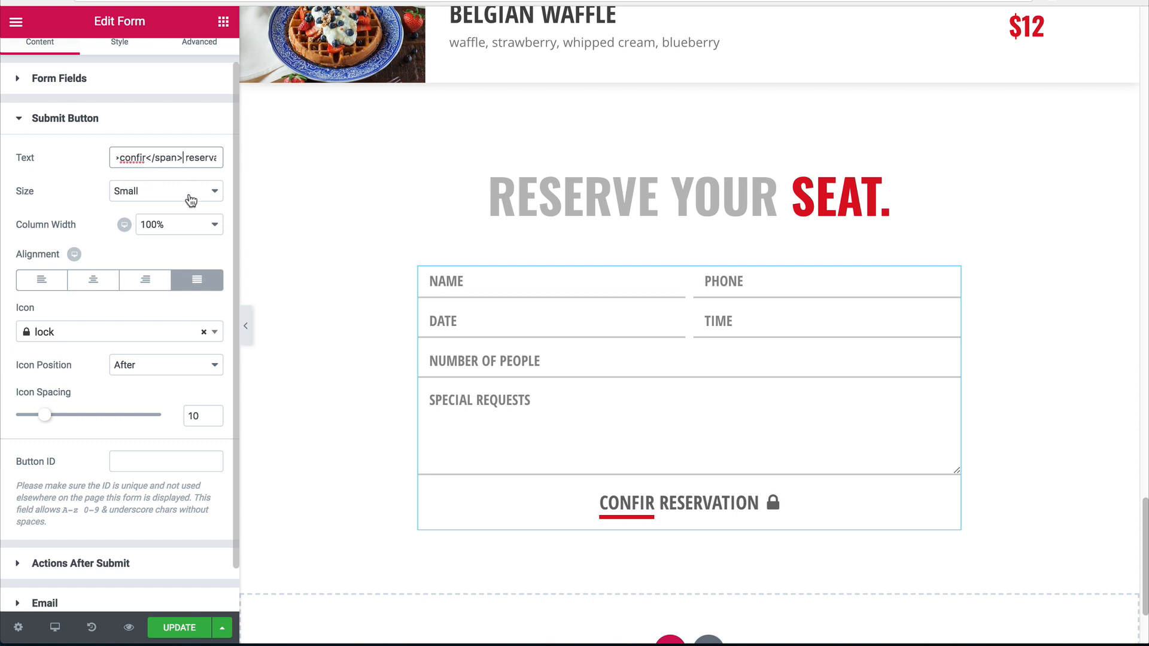
{"action": "type", "text": "m"}
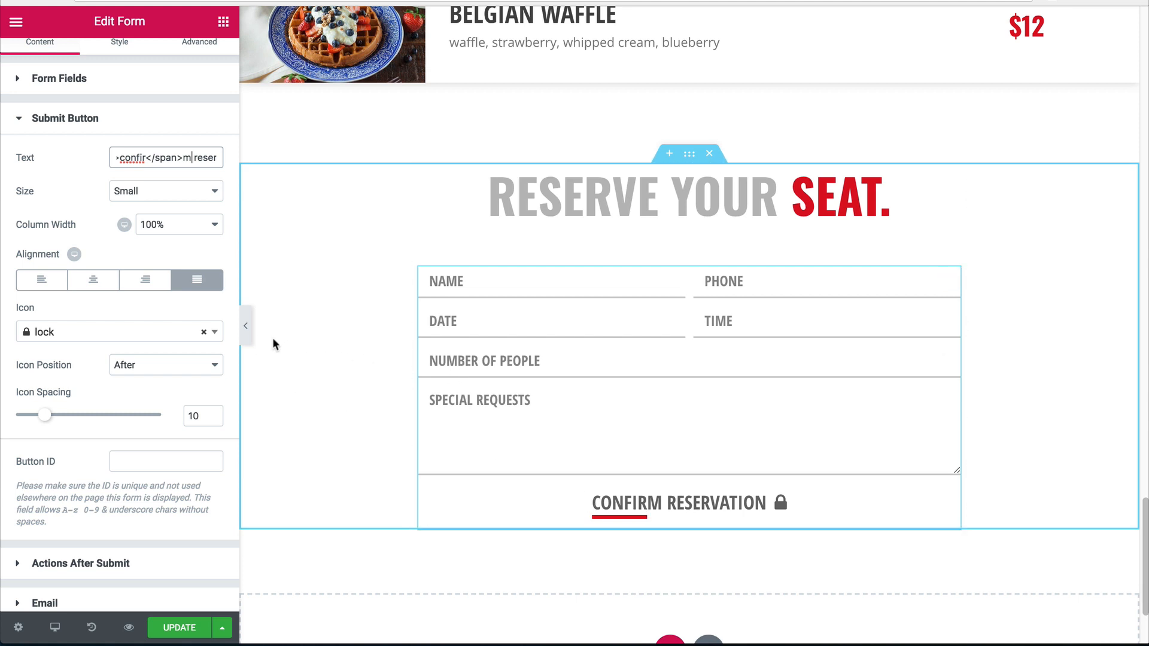
{"action": "left_click", "coordinate": [245, 325]}
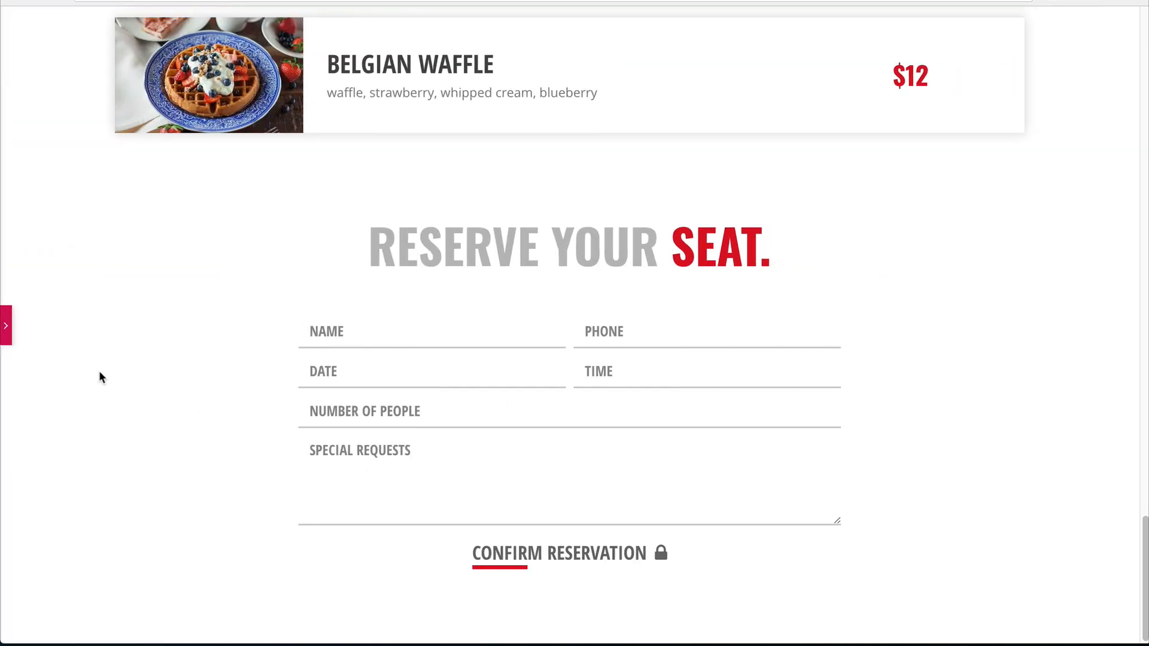
{"action": "left_click", "coordinate": [5, 324]}
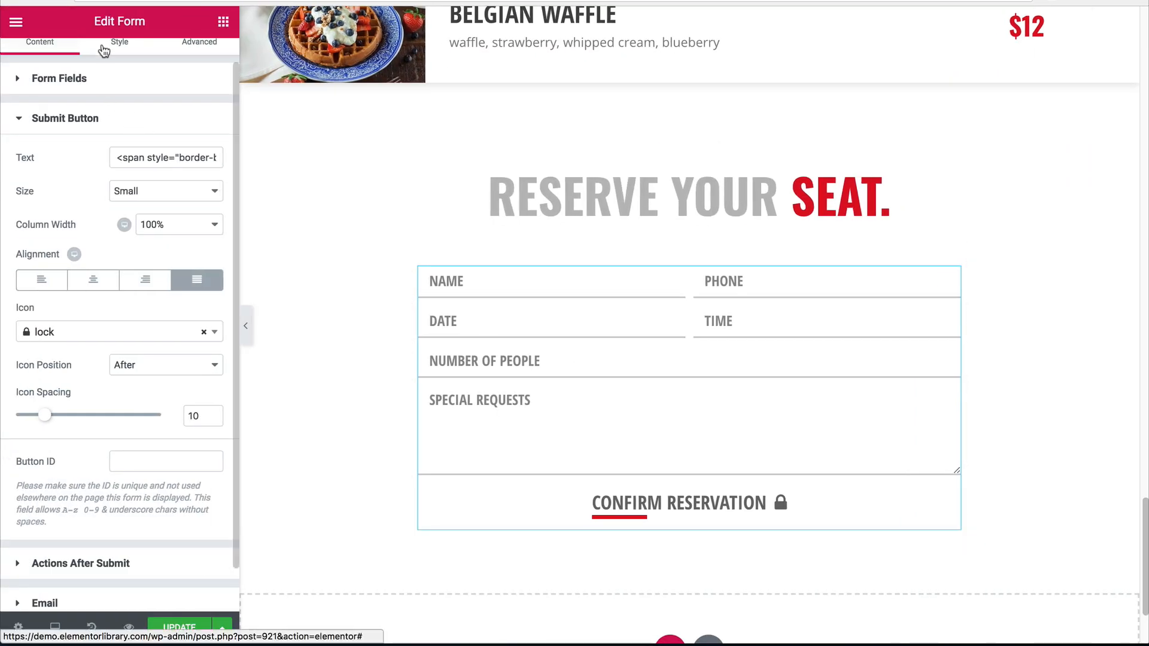
On the form's Style settings, set Rows Gap to 30 and Columns Gap to 25.
{"action": "left_click", "coordinate": [110, 57]}
{"action": "left_click_drag", "start_coordinate": [45, 213], "coordinate": [93, 221]}
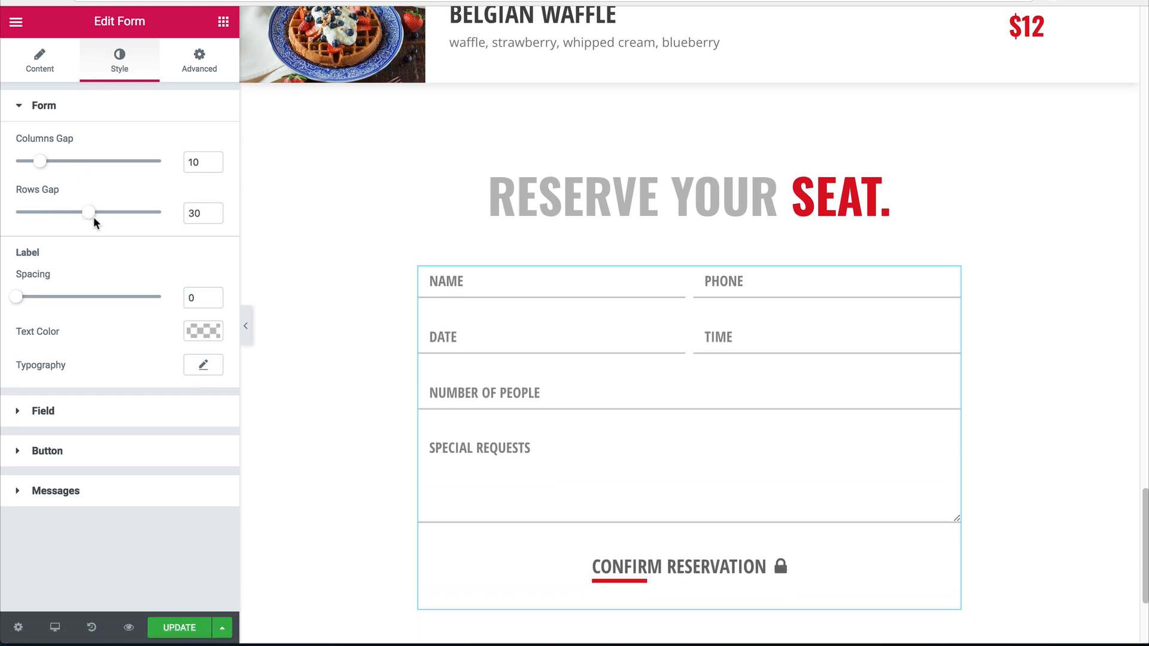
{"action": "left_click_drag", "start_coordinate": [40, 161], "coordinate": [67, 163]}
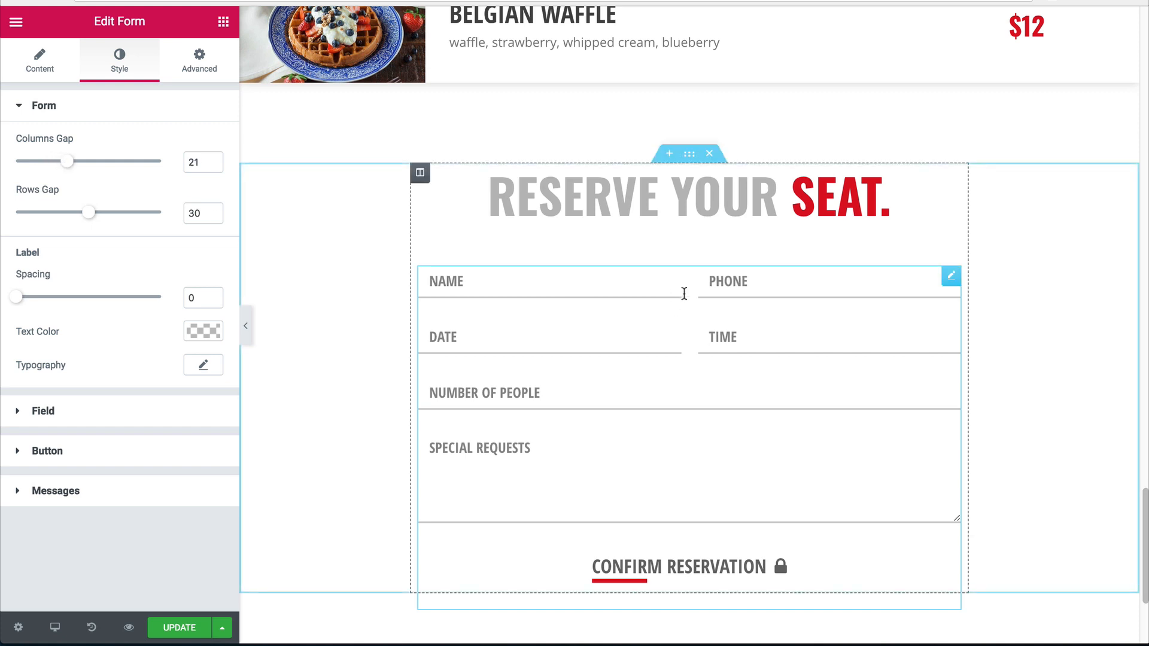
{"action": "left_click", "coordinate": [198, 163]}
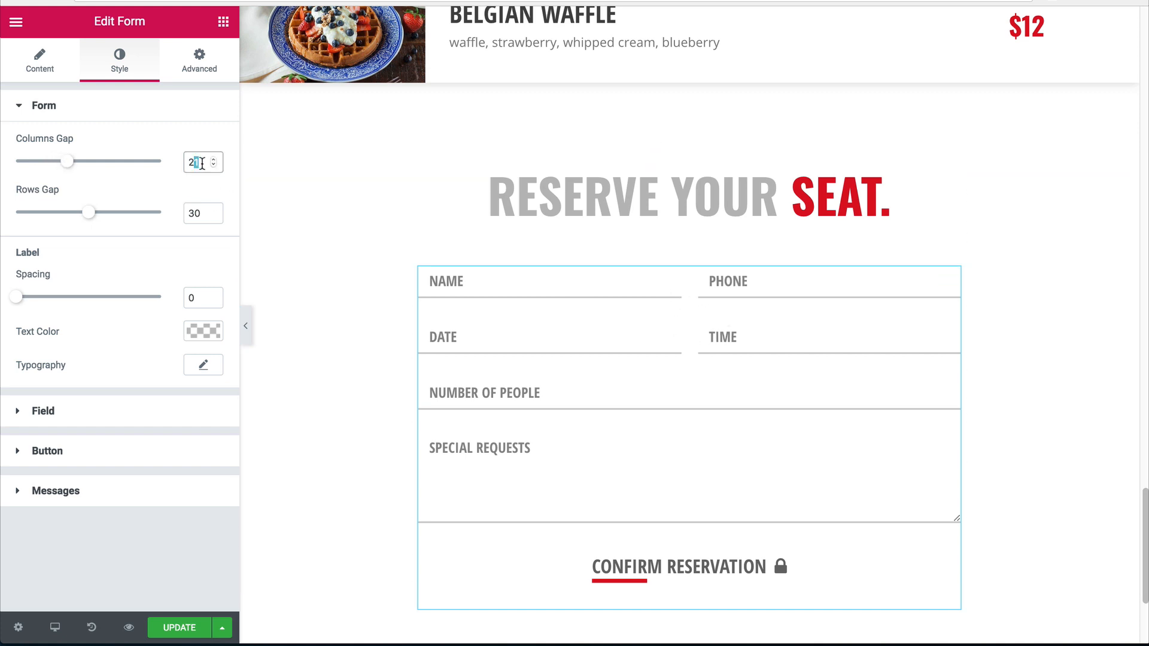
{"action": "key", "text": "BackSpace"}
{"action": "type", "text": "5"}
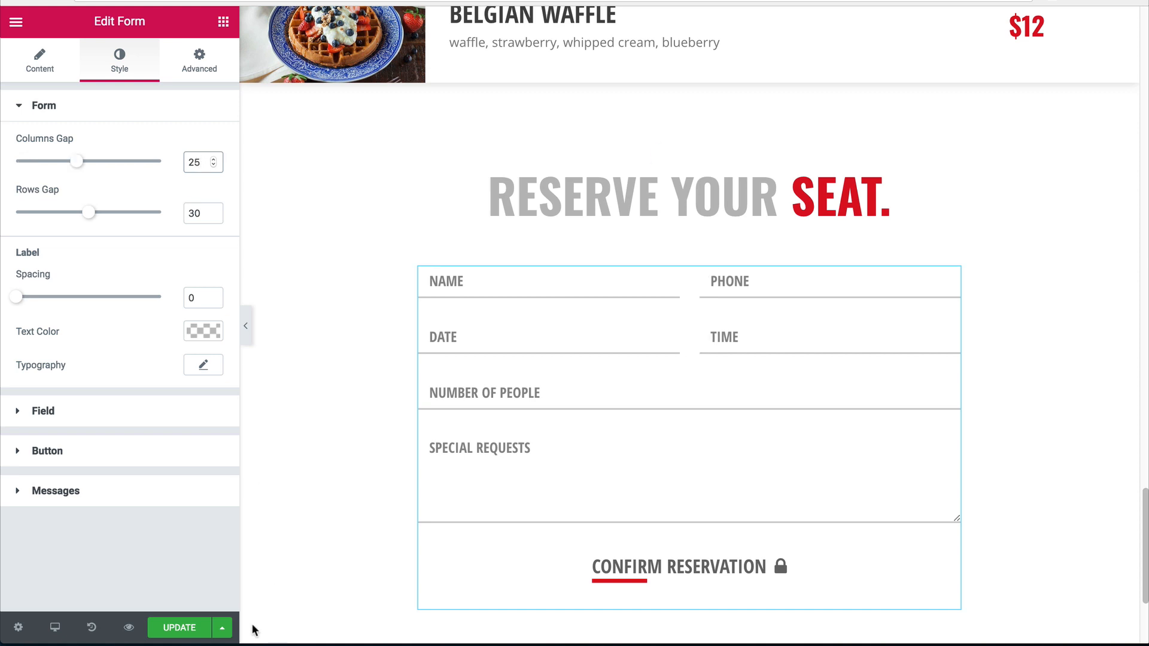
Preview the spaced-out form, then bring up options for the spacer beneath it.
{"action": "left_click", "coordinate": [245, 326]}
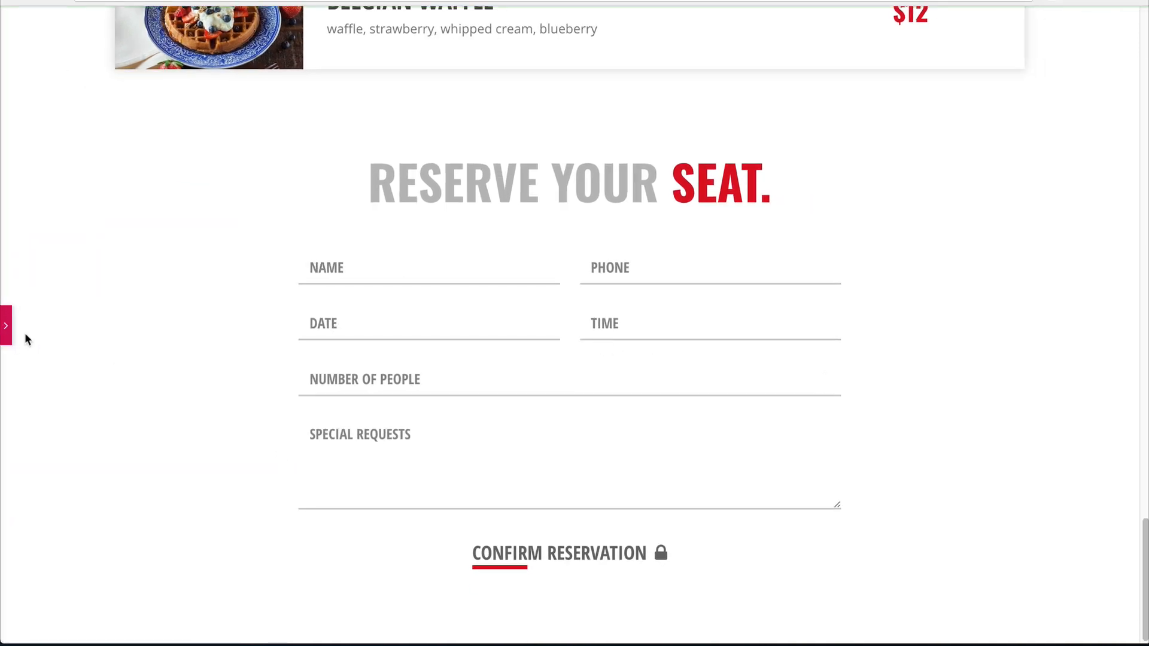
{"action": "left_click", "coordinate": [6, 325]}
{"action": "right_click", "coordinate": [683, 228]}
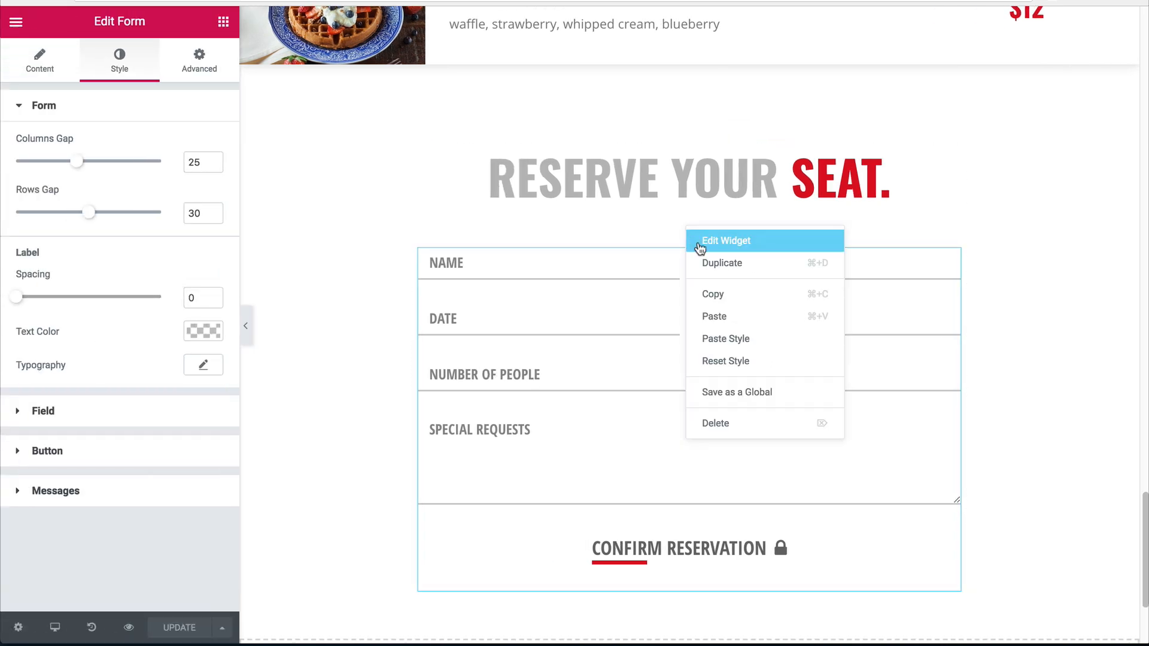
Move the spacer so it sits beneath the CONFIRM RESERVATION button.
{"action": "left_click", "coordinate": [712, 239]}
{"action": "left_click_drag", "start_coordinate": [853, 256], "coordinate": [688, 537]}
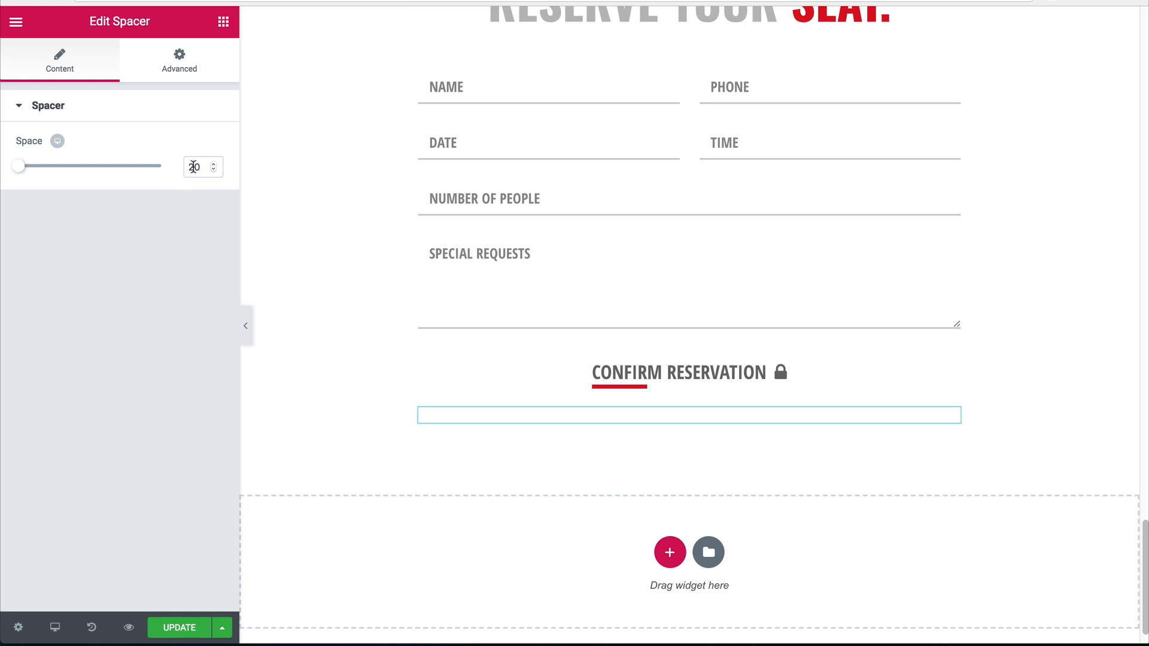
{"action": "left_click_drag", "start_coordinate": [193, 167], "coordinate": [152, 165]}
Add a Google Maps widget below the form with height 400.
{"action": "left_click", "coordinate": [223, 21]}
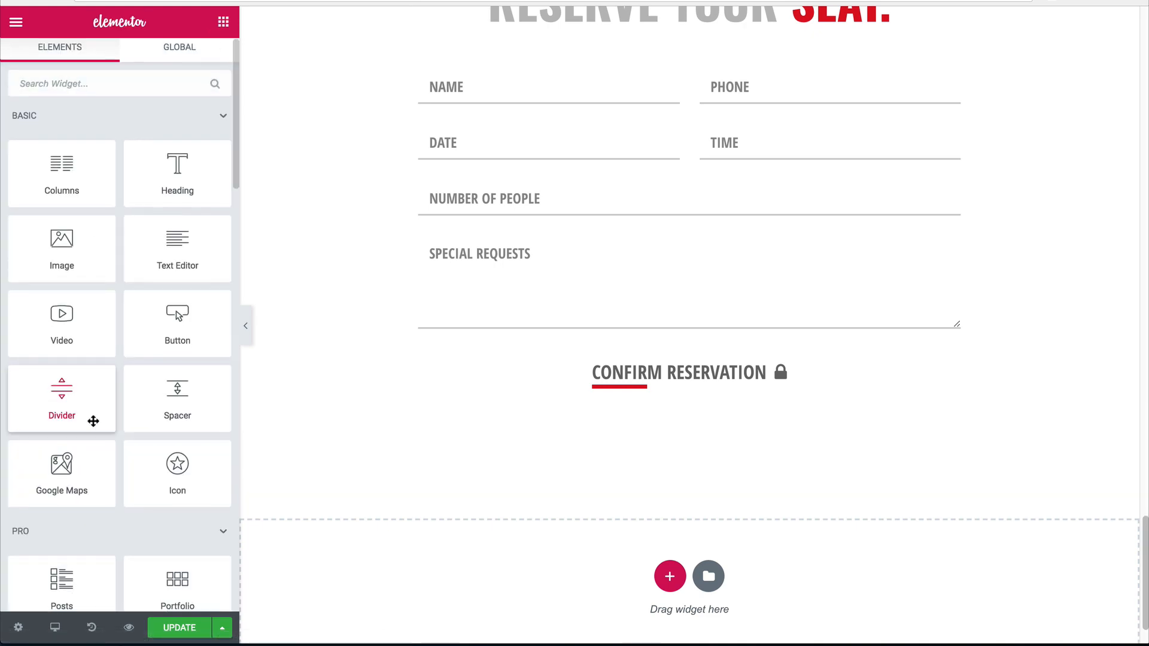
{"action": "left_click_drag", "start_coordinate": [66, 470], "coordinate": [622, 434]}
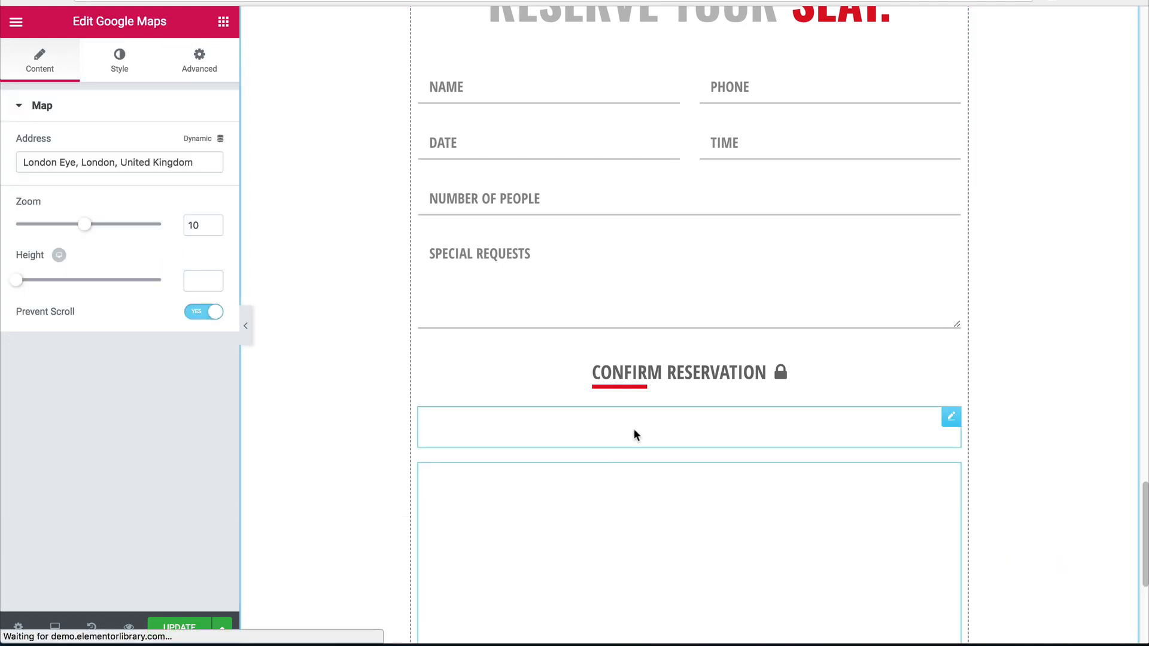
{"action": "scroll", "coordinate": [568, 490], "scroll_direction": "down", "scroll_amount": 3}
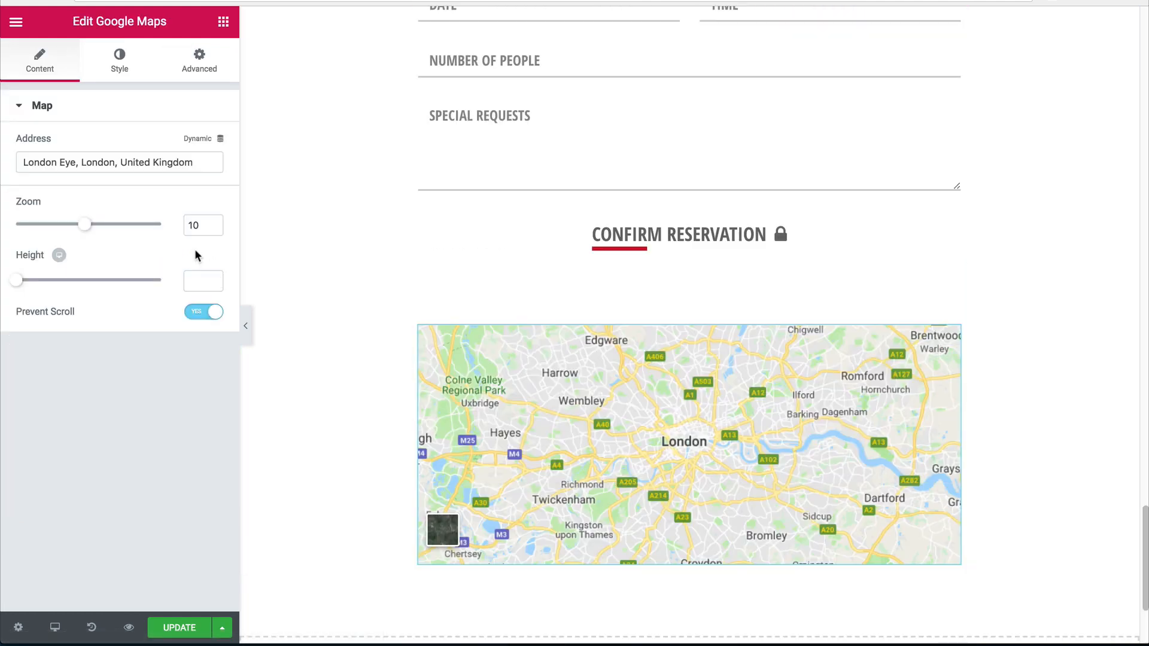
{"action": "left_click", "coordinate": [198, 283]}
{"action": "type", "text": "400"}
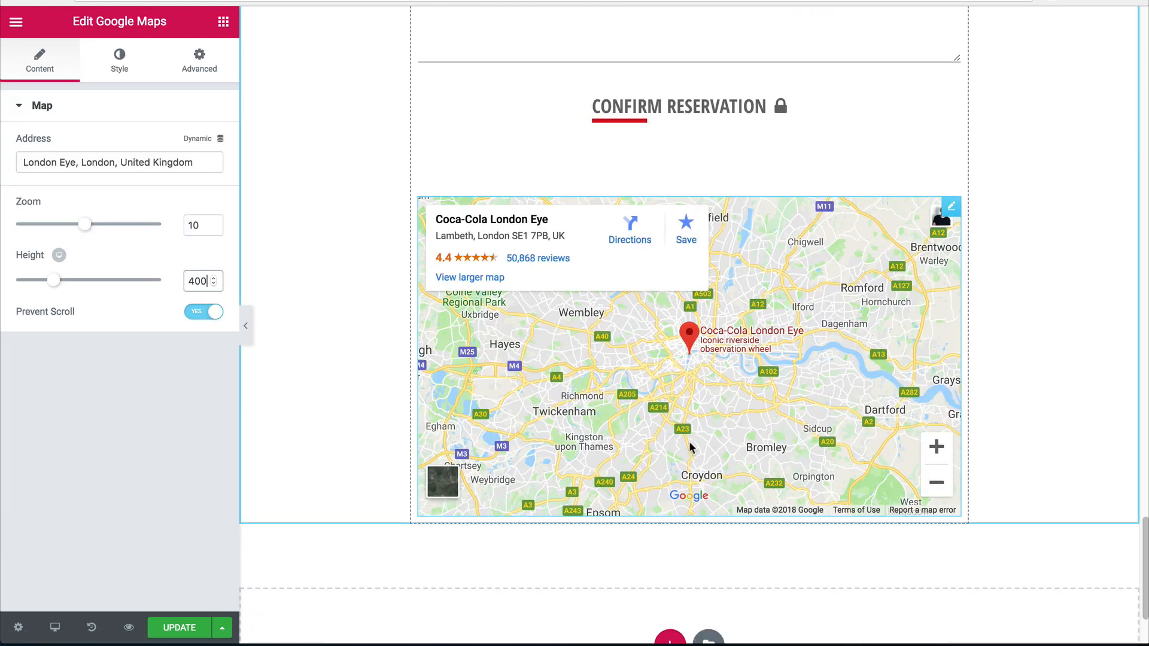
Make the map grayscale with a CSS filter saturation of 0, then preview it.
{"action": "left_click", "coordinate": [120, 61]}
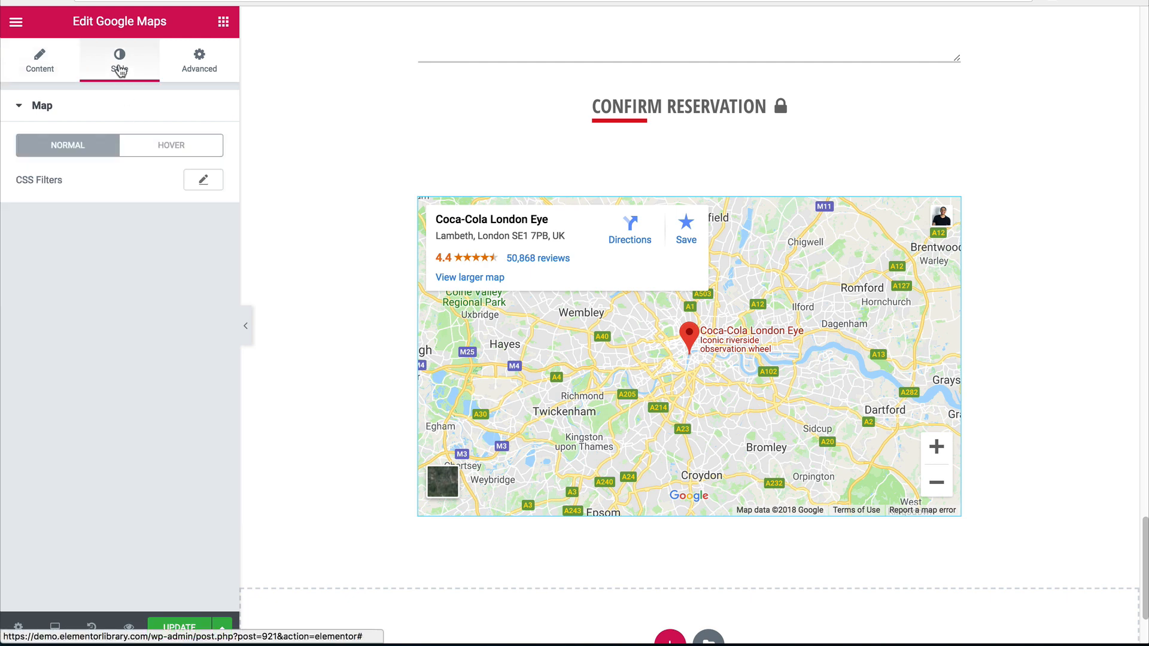
{"action": "left_click", "coordinate": [204, 180]}
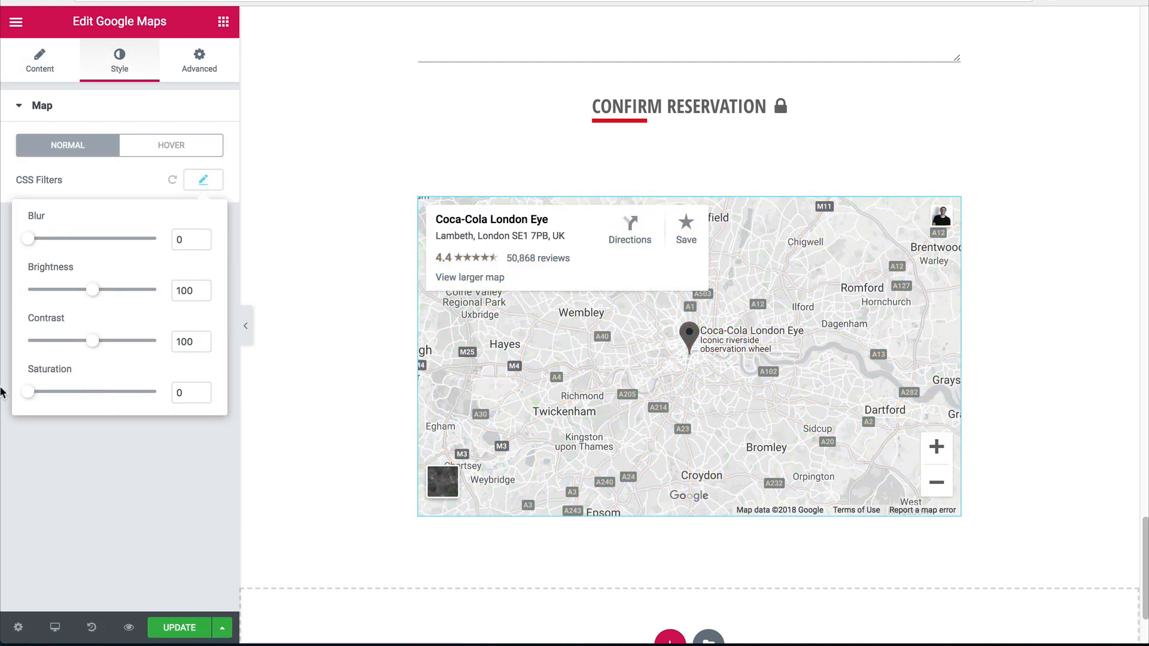
{"action": "left_click", "coordinate": [777, 400]}
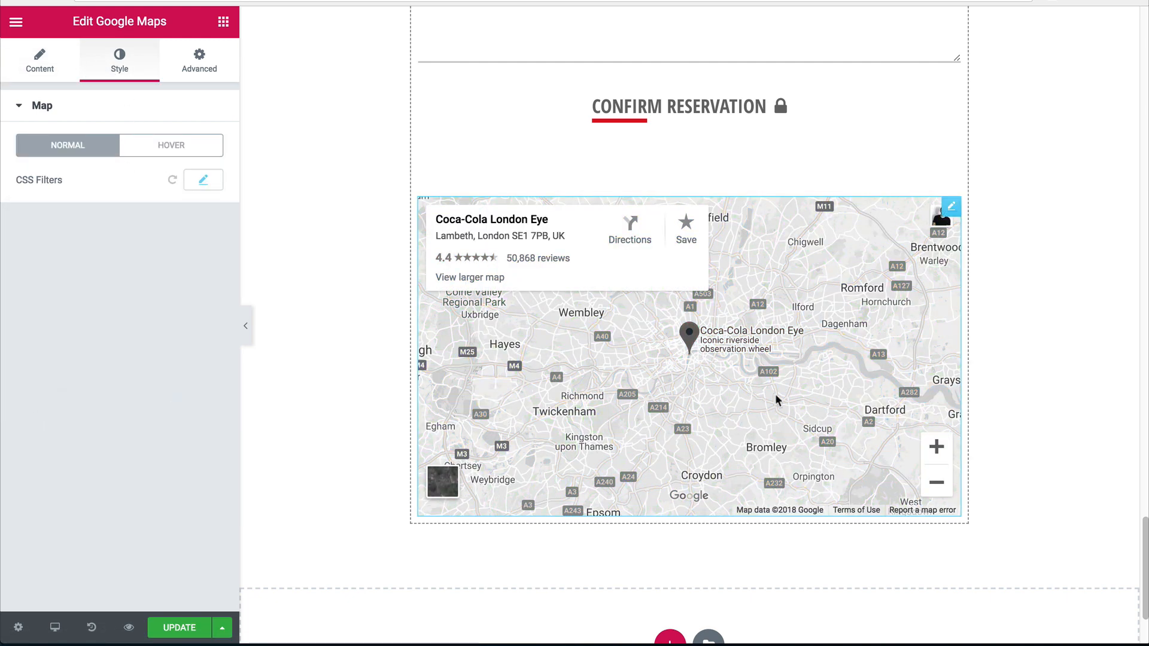
{"action": "left_click", "coordinate": [247, 326]}
{"action": "scroll", "coordinate": [572, 393], "scroll_direction": "up", "scroll_amount": 15}
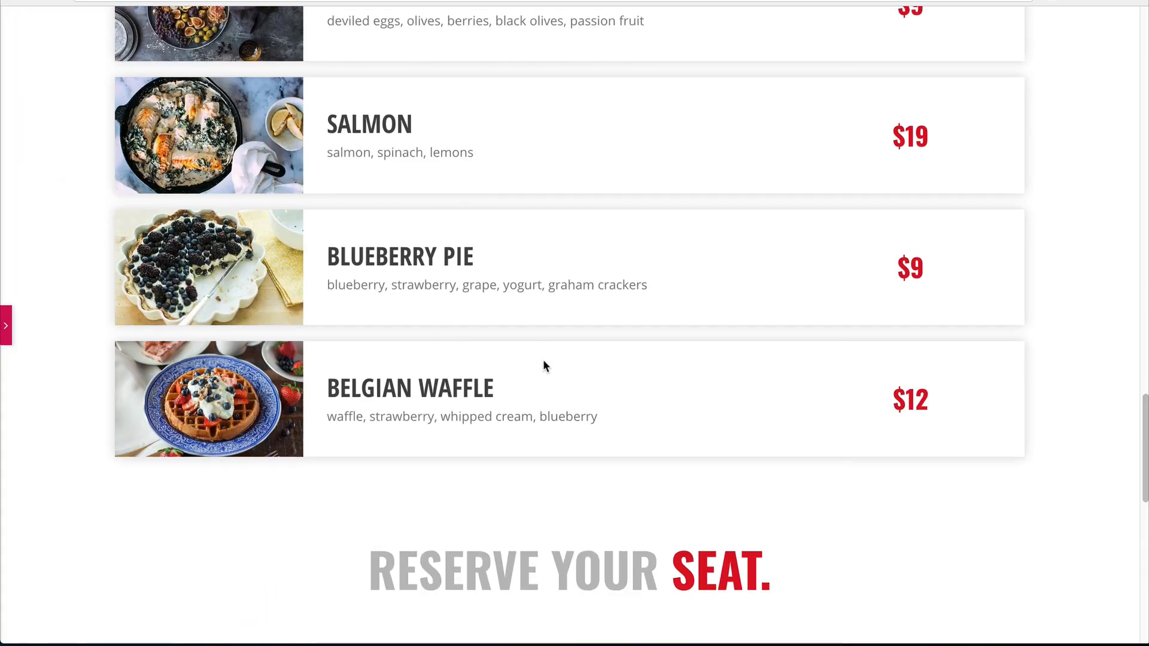
{"action": "scroll", "coordinate": [529, 368], "scroll_direction": "up", "scroll_amount": 5}
{"action": "scroll", "coordinate": [604, 323], "scroll_direction": "down", "scroll_amount": 20}
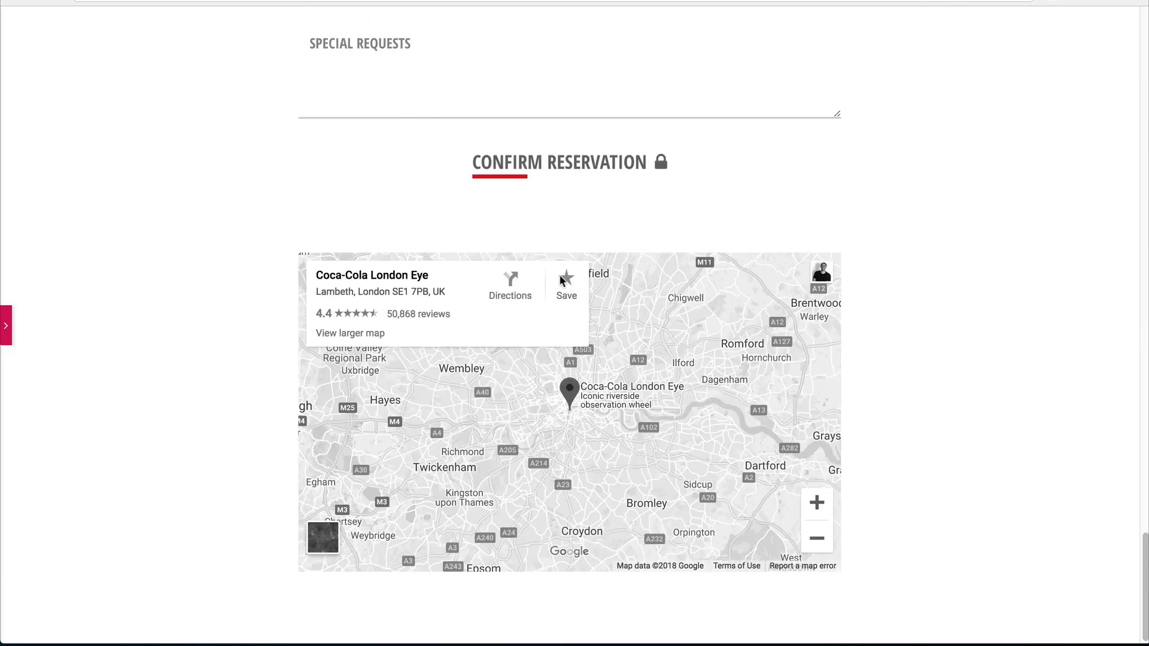
{"action": "left_click", "coordinate": [6, 326]}
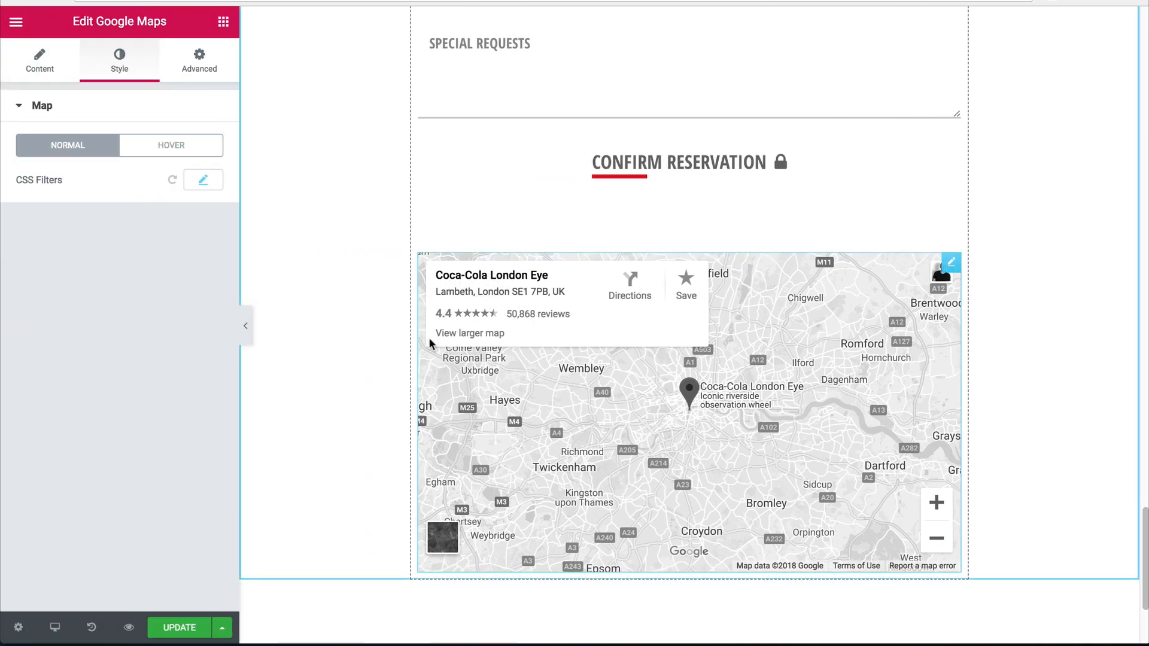
{"action": "scroll", "coordinate": [604, 366], "scroll_direction": "down", "scroll_amount": 2}
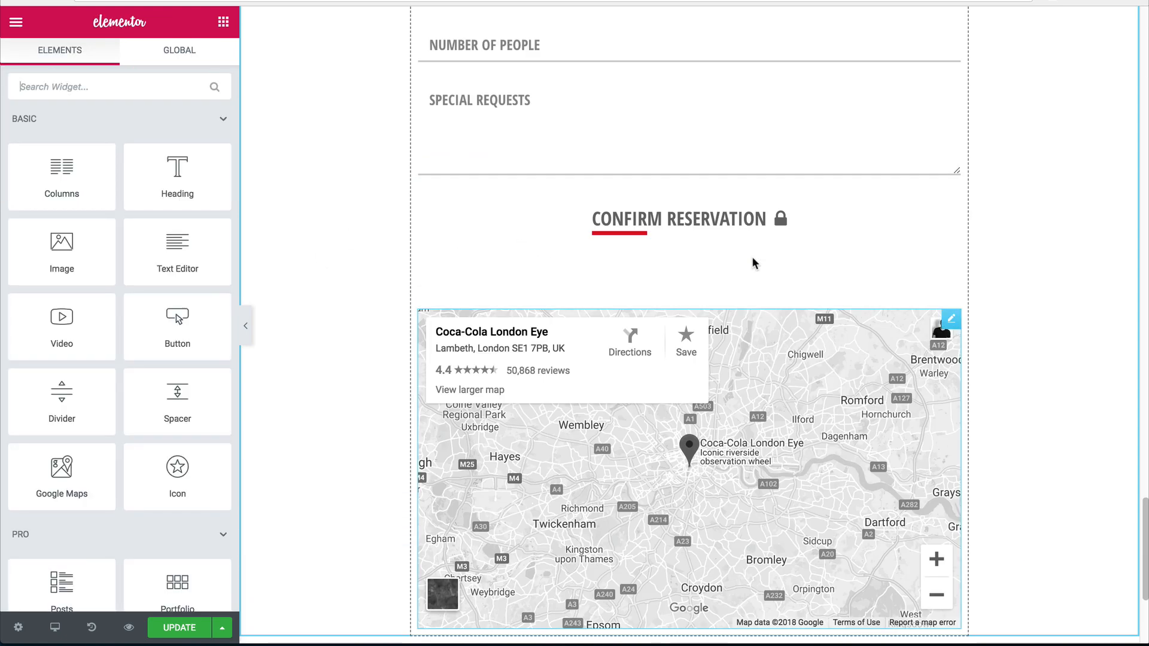
{"action": "scroll", "coordinate": [718, 266], "scroll_direction": "up", "scroll_amount": 9}
Copy the RESERVE YOUR SEAT. heading and paste it below the map.
{"action": "right_click", "coordinate": [724, 405]}
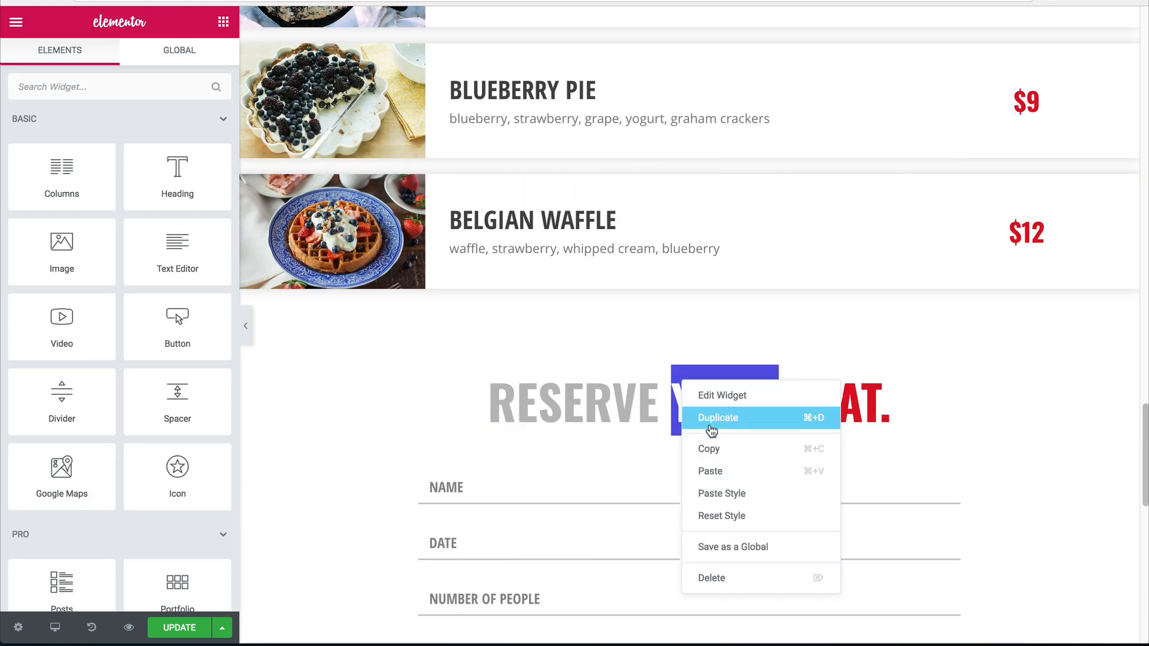
{"action": "key", "text": "Escape"}
{"action": "scroll", "coordinate": [705, 449], "scroll_direction": "down", "scroll_amount": 9}
{"action": "right_click", "coordinate": [685, 429]}
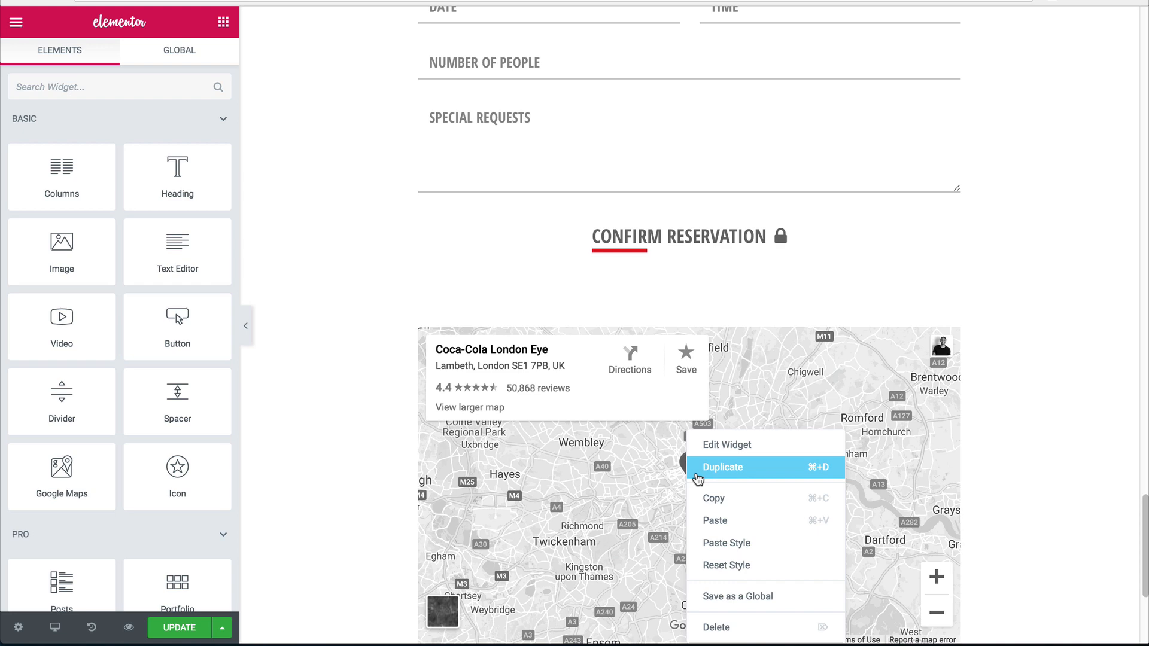
{"action": "left_click", "coordinate": [728, 520]}
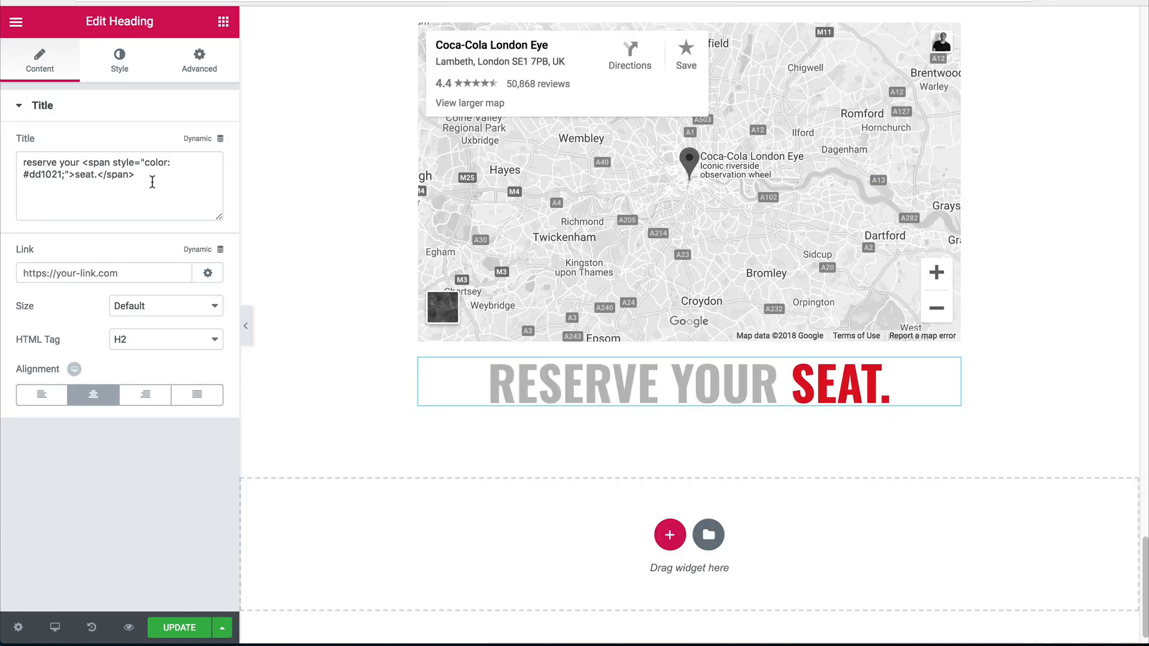
Rewrite the heading as a red 'address' label followed by 'lambeth, london se1 7pb, uk'.
{"action": "left_click_drag", "start_coordinate": [151, 181], "coordinate": [84, 162]}
{"action": "key", "text": "ctrl+x"}
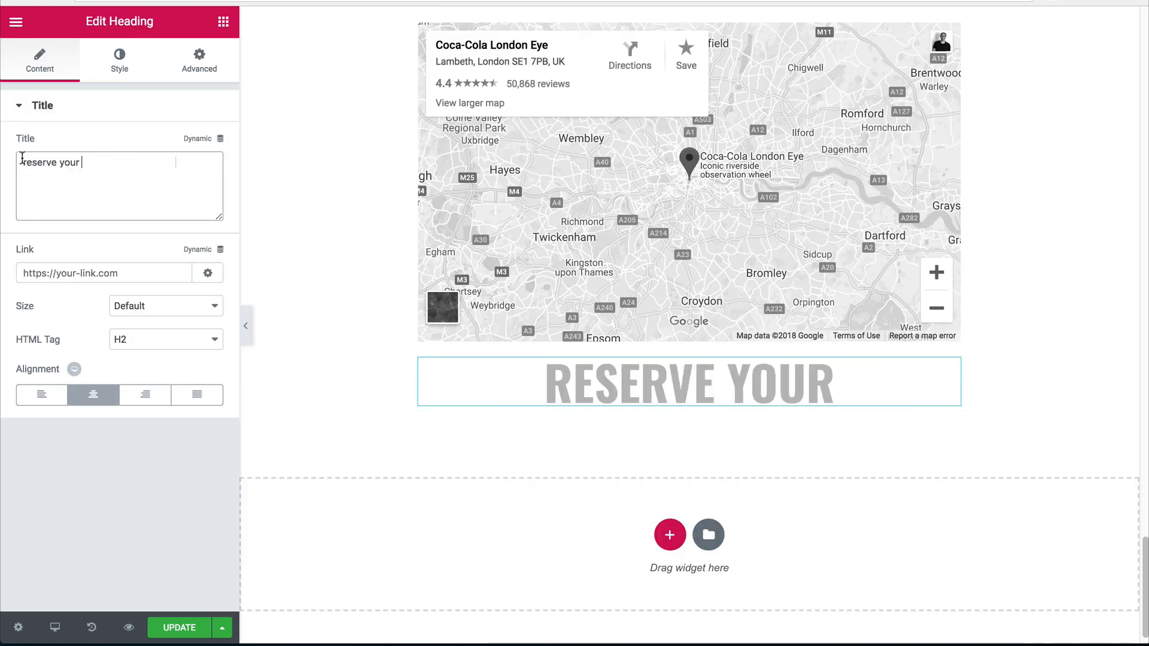
{"action": "left_click", "coordinate": [22, 163]}
{"action": "key", "text": "ctrl+v"}
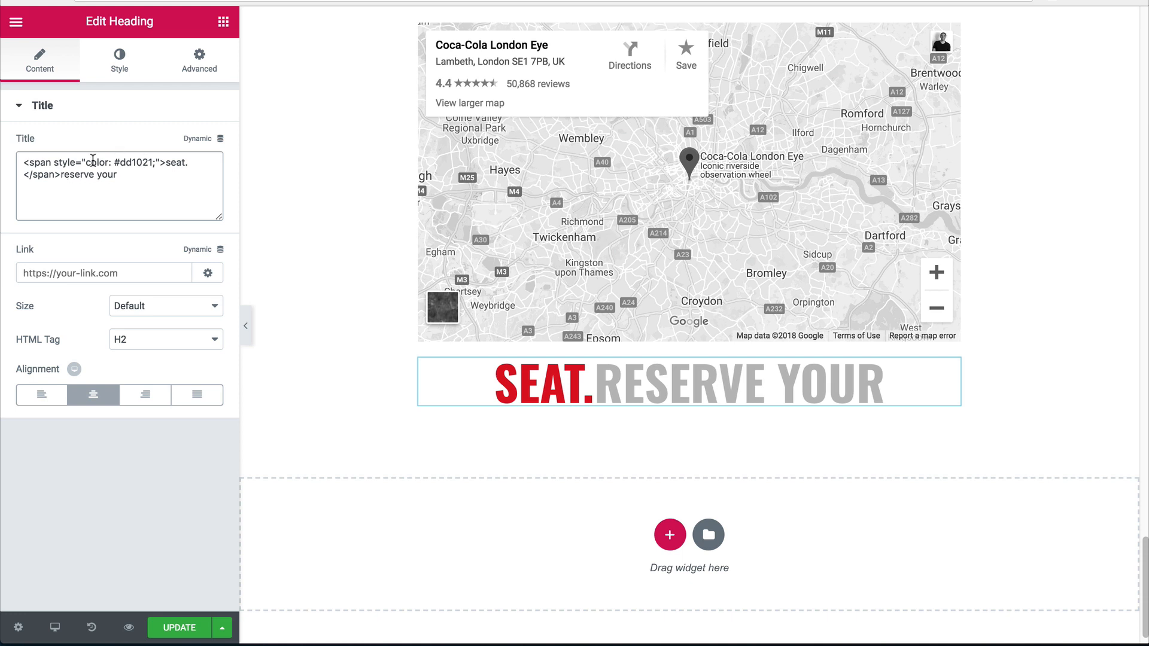
{"action": "double_click", "coordinate": [174, 163]}
{"action": "left_click_drag", "start_coordinate": [187, 162], "coordinate": [165, 161]}
{"action": "type", "text": "address"}
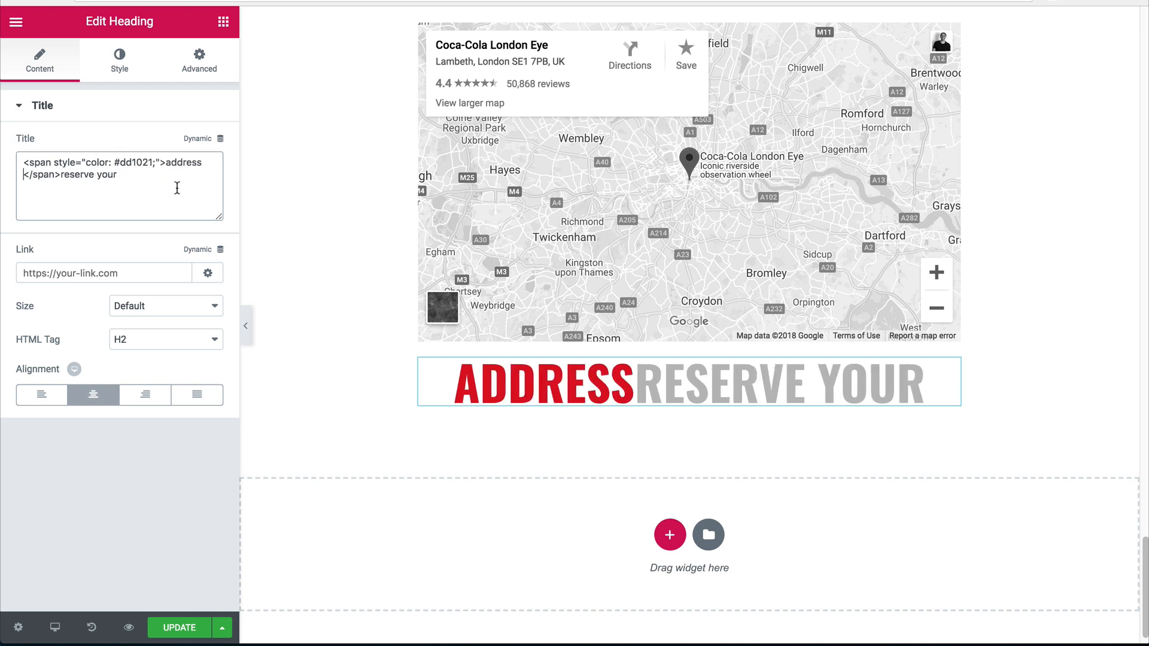
{"action": "left_click_drag", "start_coordinate": [166, 177], "coordinate": [69, 175]}
{"action": "key", "text": "BackSpace"}
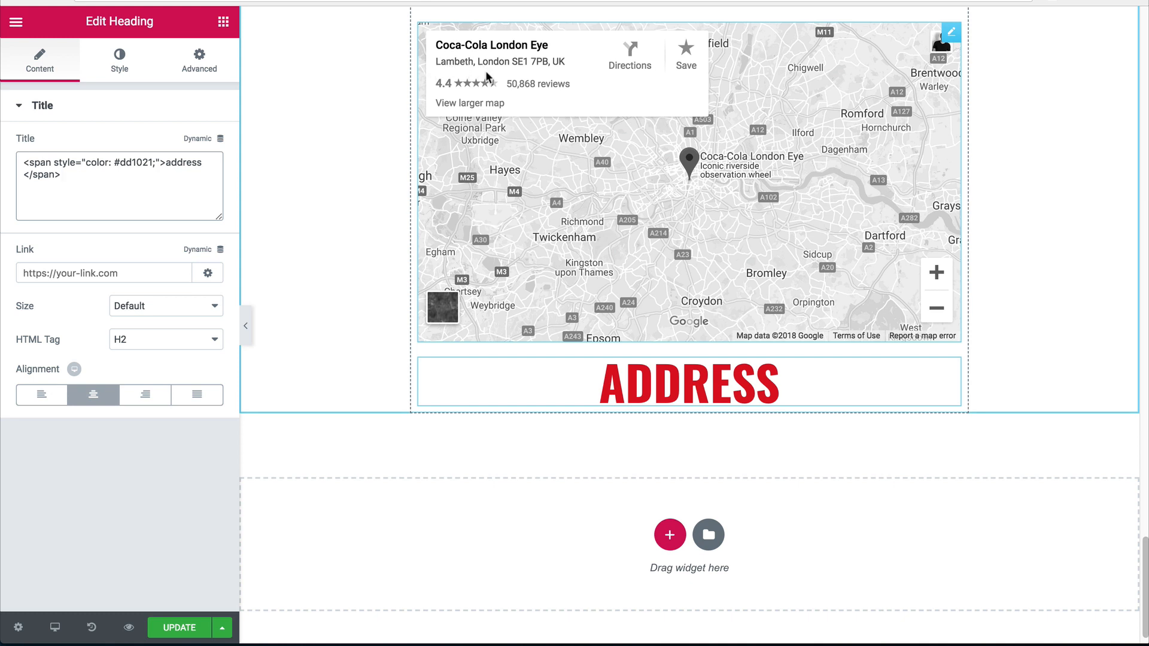
{"action": "type", "text": "lambeth, "}
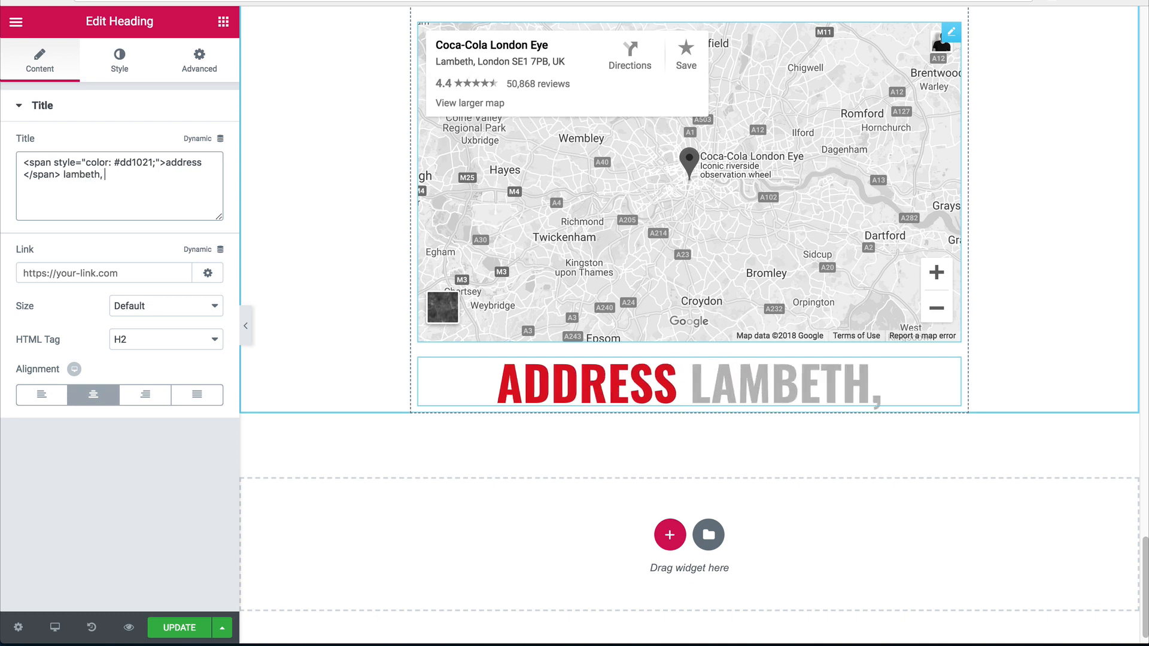
{"action": "type", "text": "london se1"}
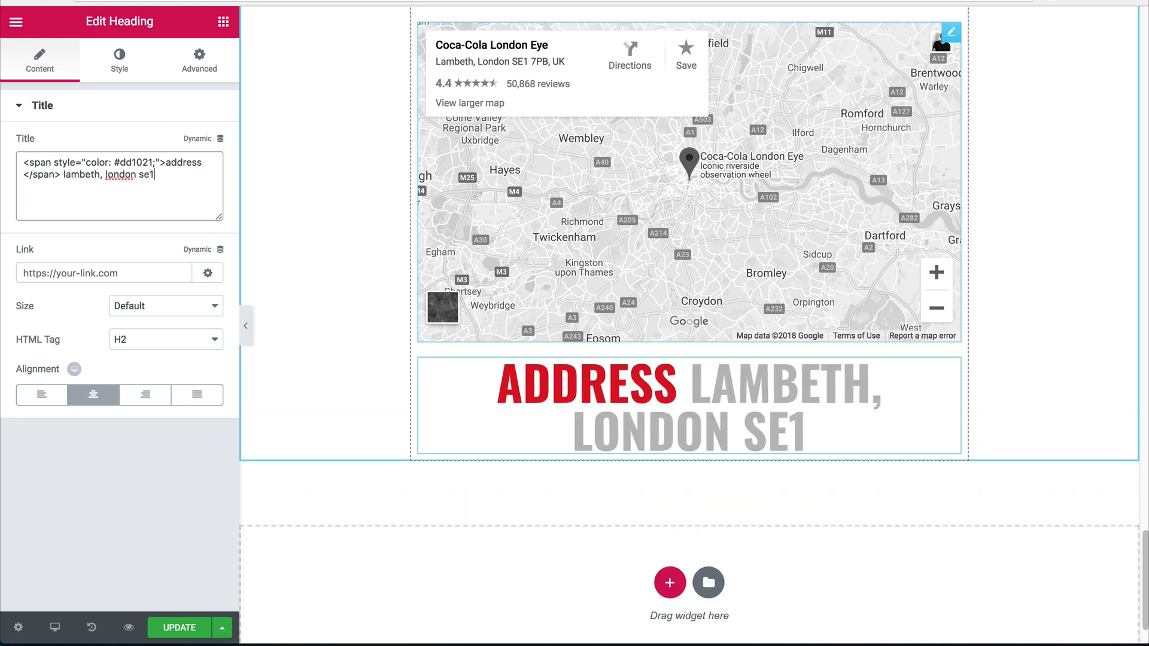
{"action": "type", "text": " 7p"}
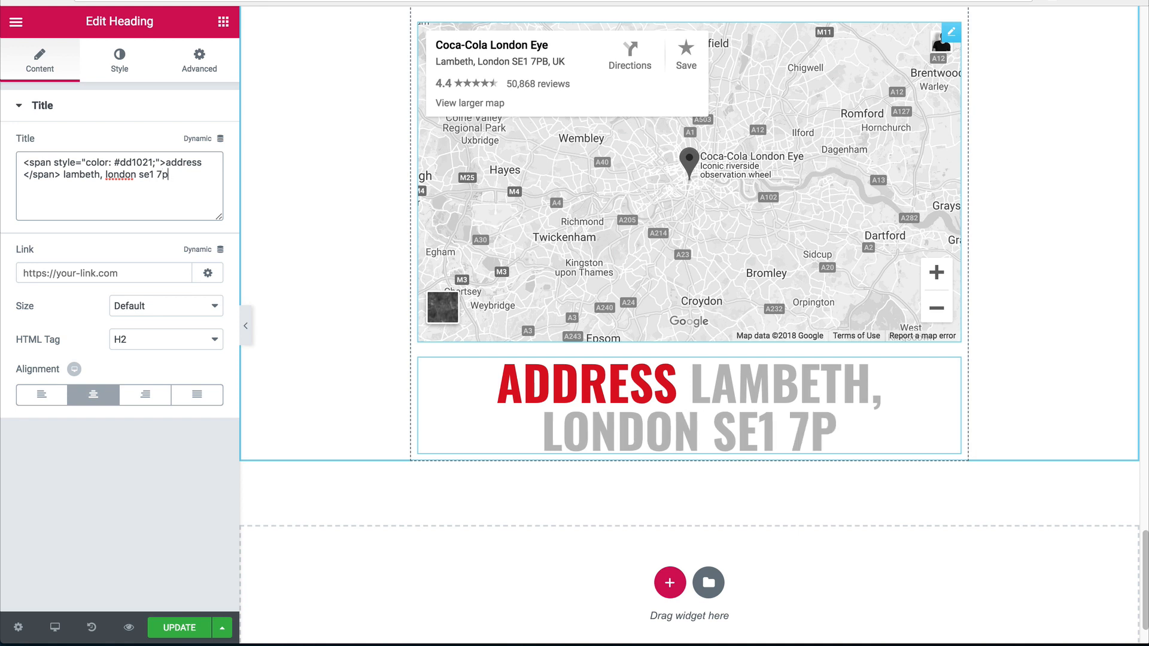
{"action": "type", "text": "b, uk"}
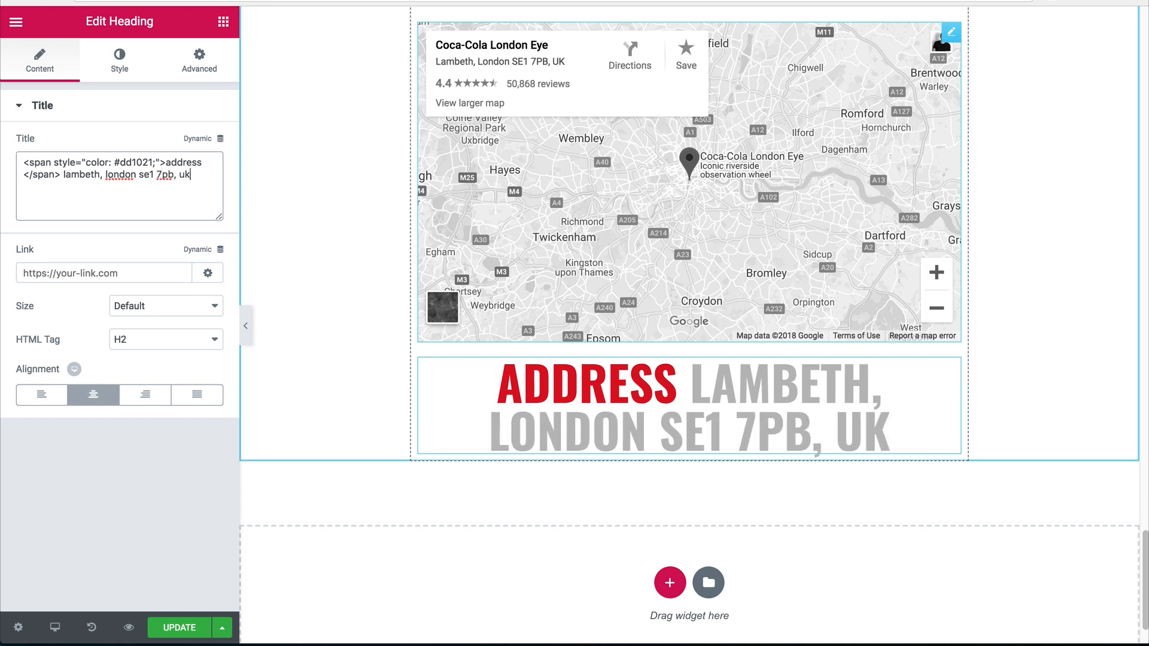
Set the address heading's typography size to 18.
{"action": "left_click", "coordinate": [139, 63]}
{"action": "left_click", "coordinate": [203, 179]}
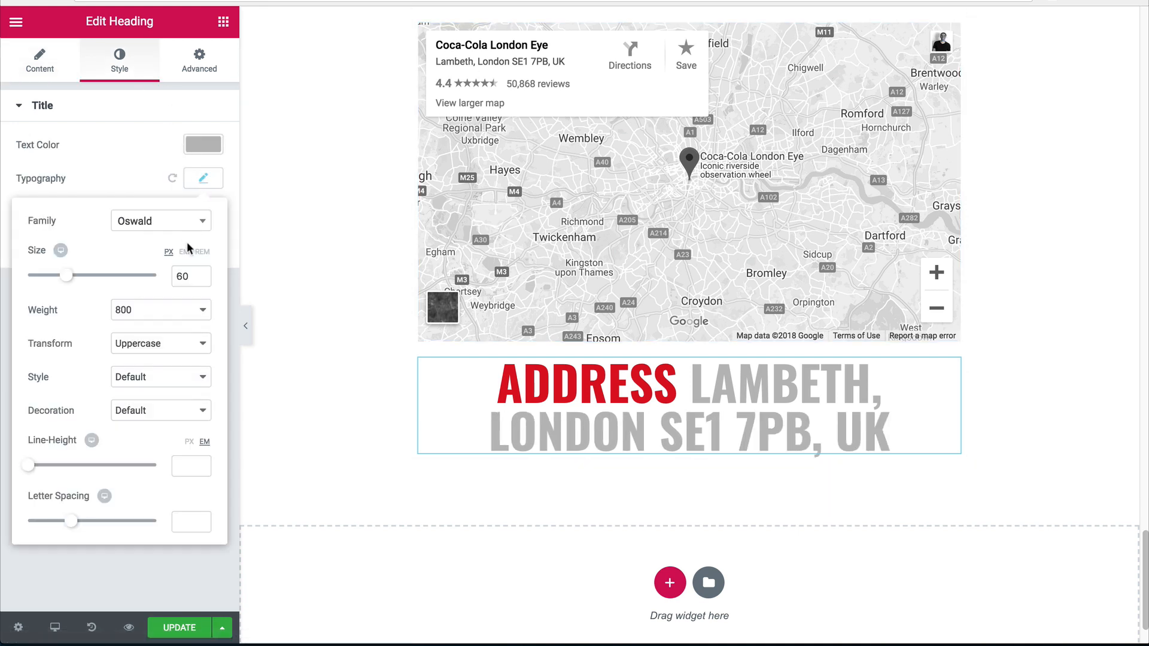
{"action": "left_click_drag", "start_coordinate": [181, 279], "coordinate": [149, 277]}
{"action": "type", "text": "2"}
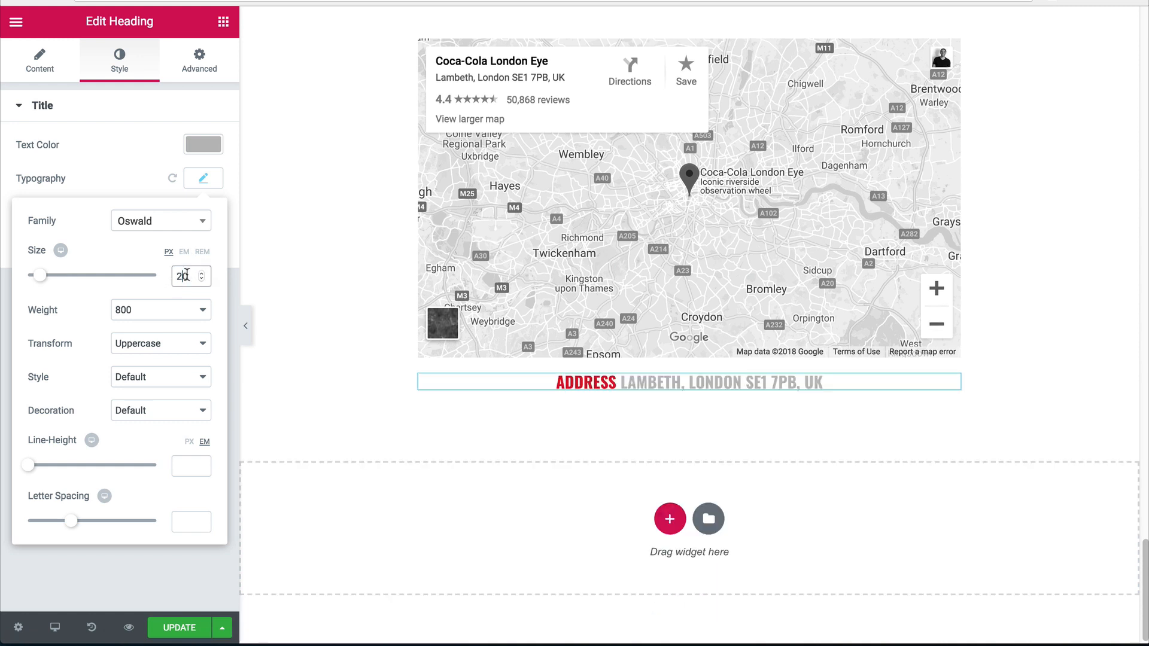
{"action": "key", "text": "Down"}
{"action": "key", "text": "Down"}
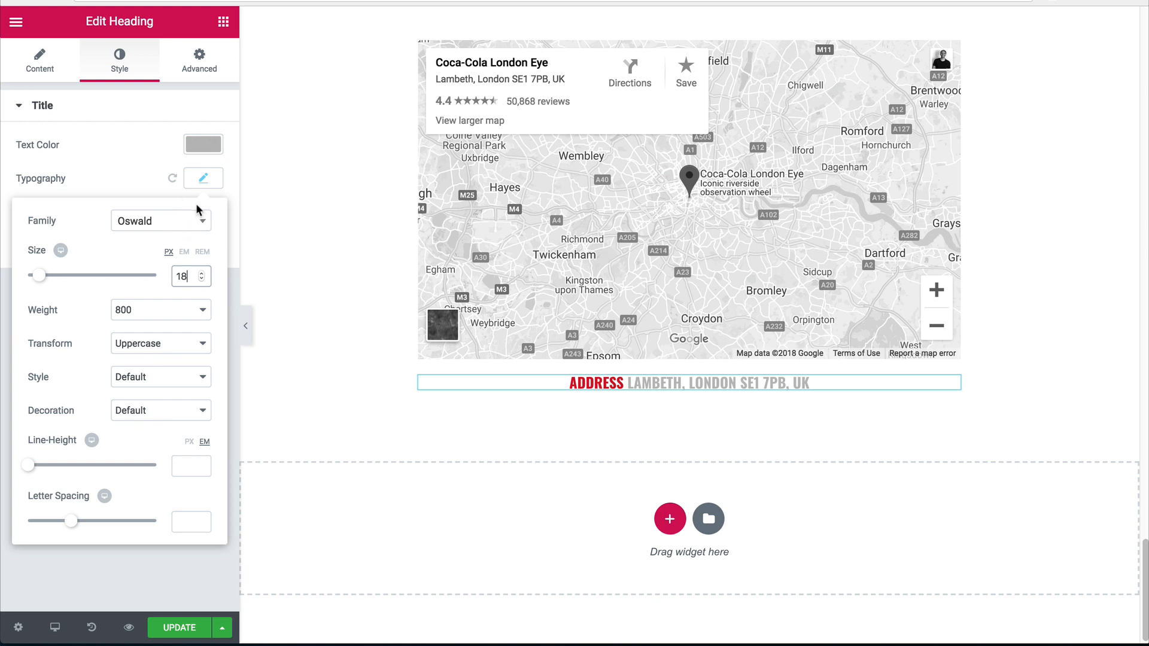
{"action": "left_click", "coordinate": [204, 178]}
{"action": "scroll", "coordinate": [664, 183], "scroll_direction": "up", "scroll_amount": 2}
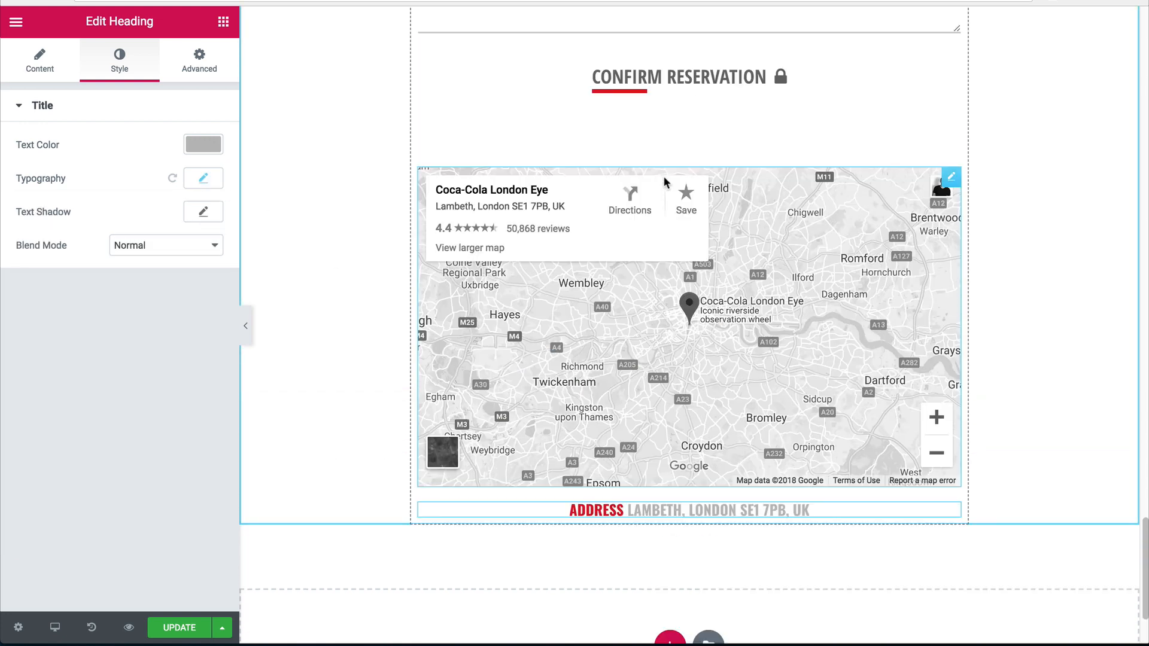
Duplicate the spacer, move the copy below the map, and reduce its space to 10.
{"action": "right_click", "coordinate": [670, 138]}
{"action": "left_click", "coordinate": [695, 173]}
{"action": "left_click_drag", "start_coordinate": [941, 141], "coordinate": [688, 503]}
{"action": "left_click_drag", "start_coordinate": [24, 166], "coordinate": [12, 166]}
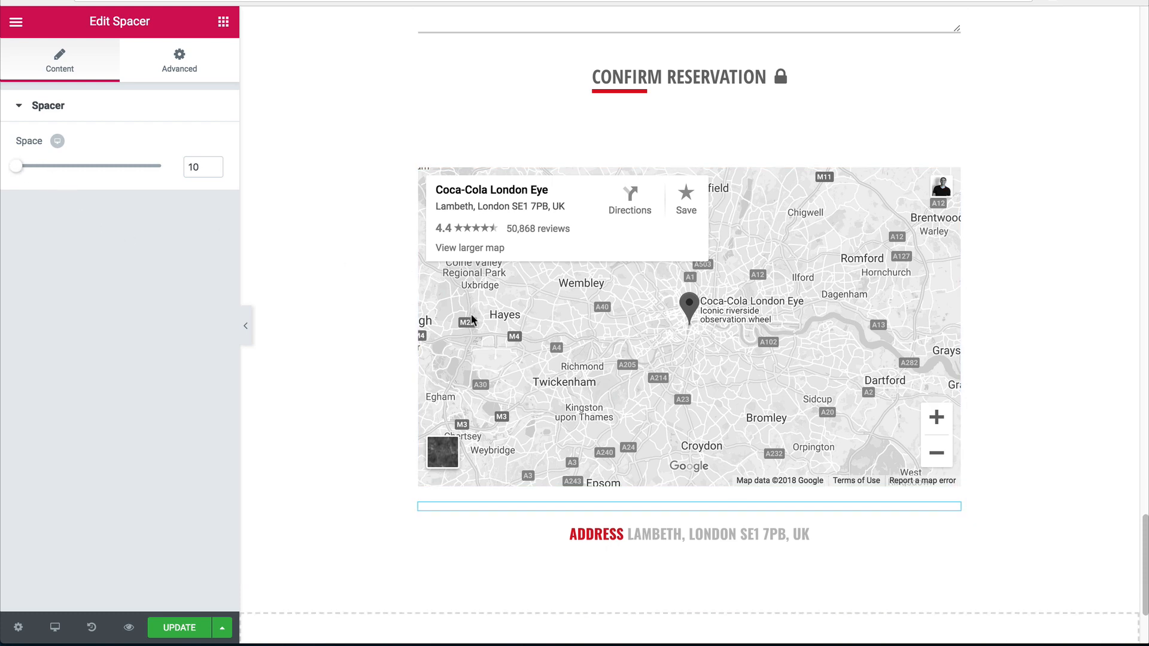
{"action": "scroll", "coordinate": [472, 320], "scroll_direction": "down", "scroll_amount": 1}
Duplicate the address line twice to make two more copies.
{"action": "right_click", "coordinate": [670, 502]}
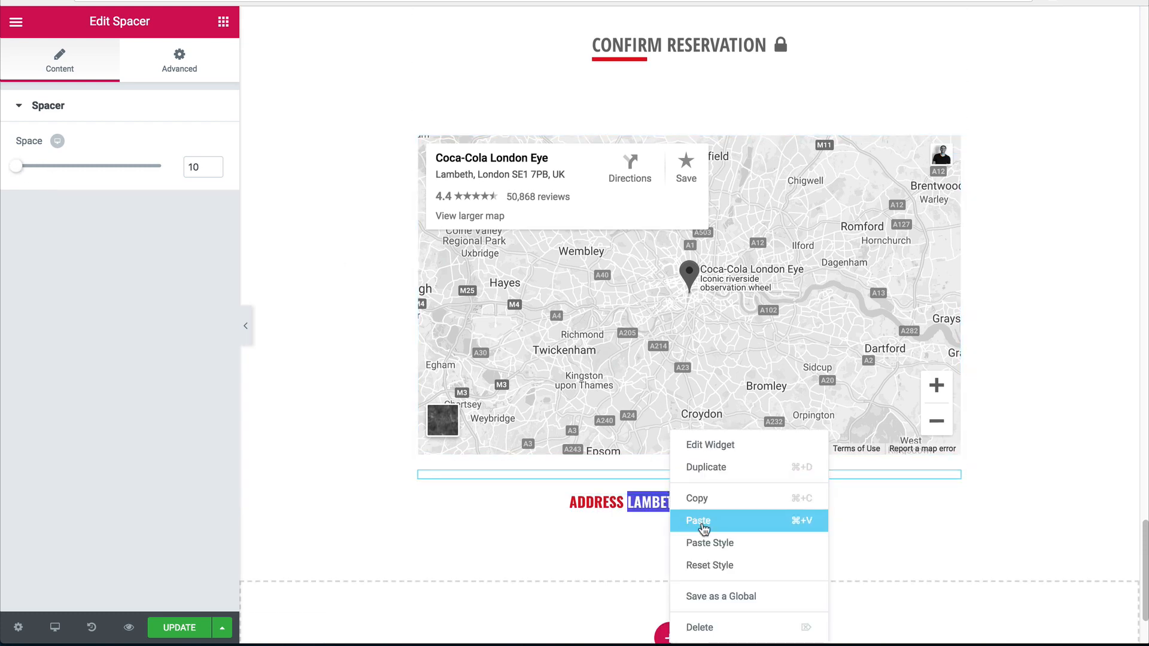
{"action": "left_click", "coordinate": [705, 467]}
{"action": "right_click", "coordinate": [667, 503]}
{"action": "left_click", "coordinate": [706, 468]}
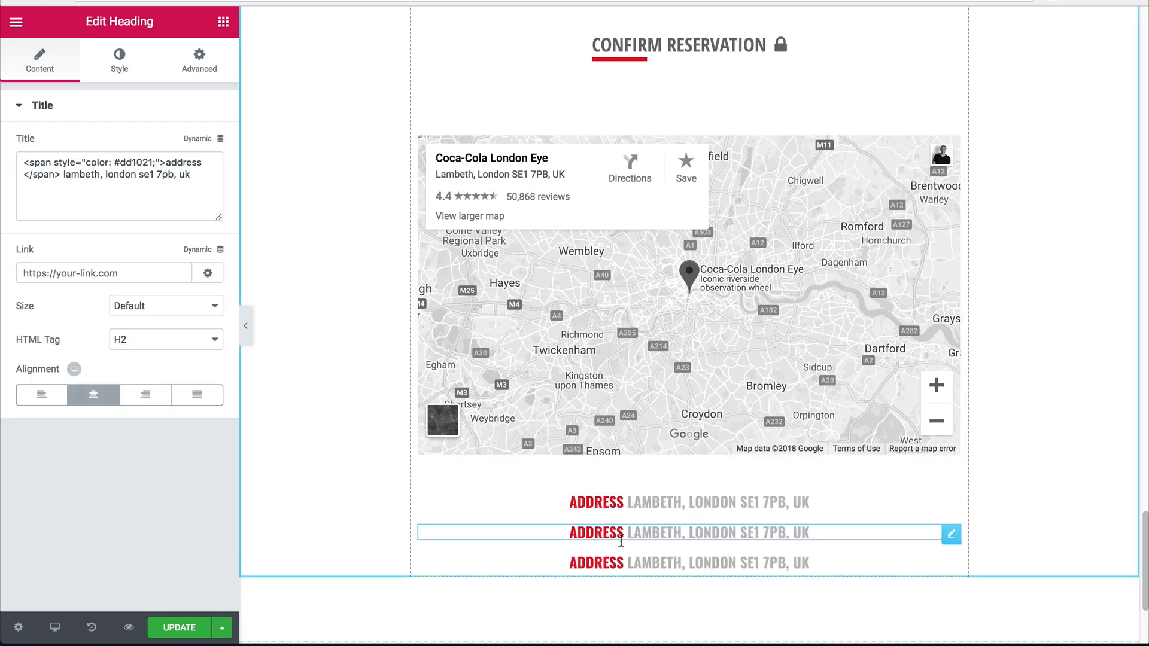
Change the middle copy to a red 'telephone' label followed by the restaurant's phone number.
{"action": "double_click", "coordinate": [172, 161]}
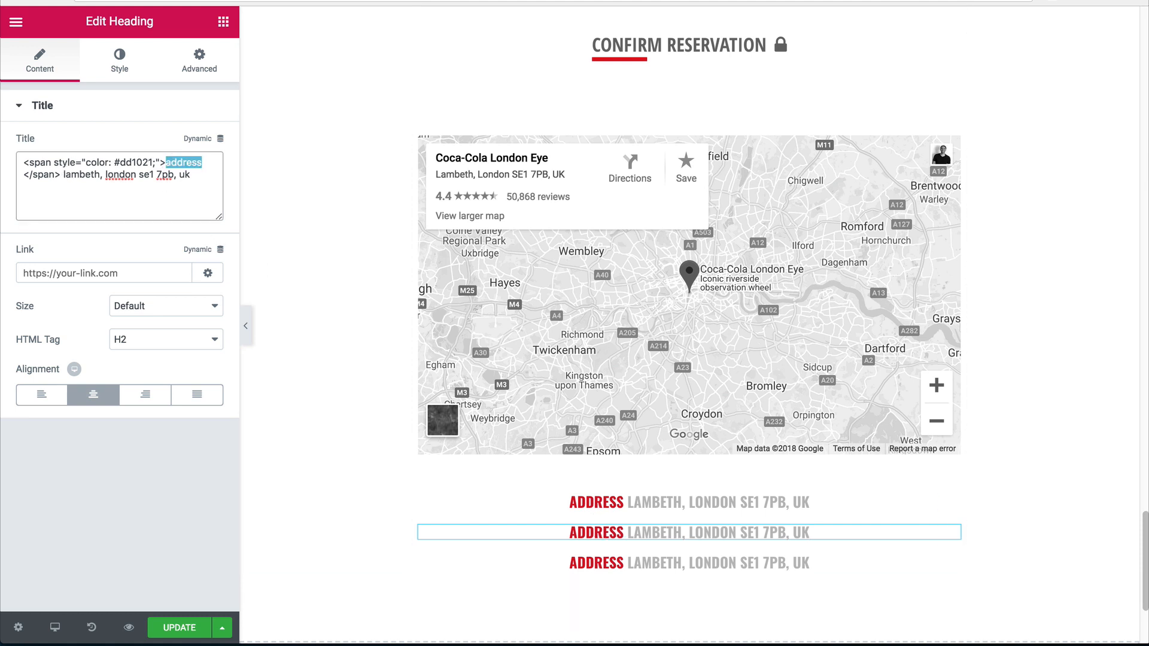
{"action": "type", "text": "phone number"}
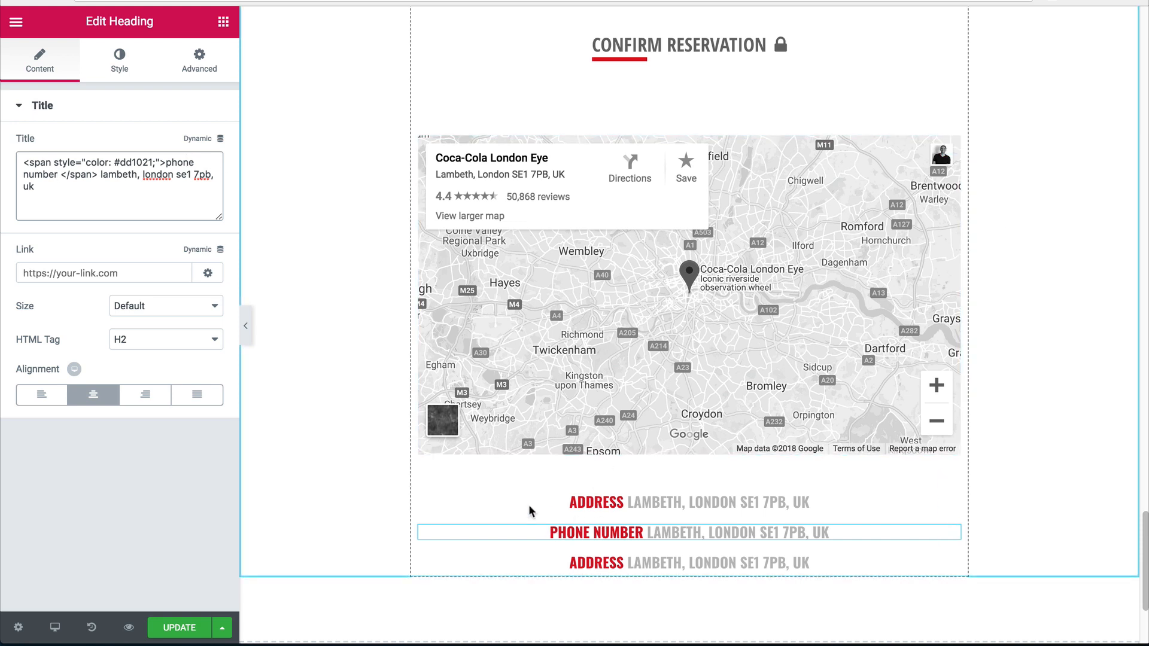
{"action": "double_click", "coordinate": [178, 162]}
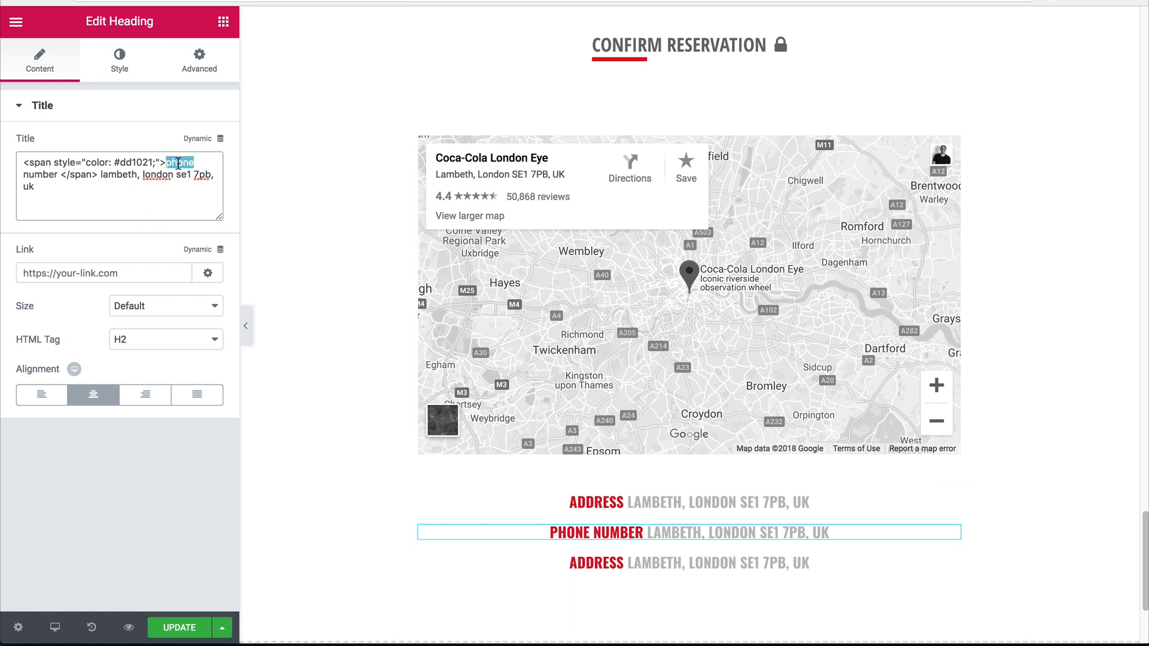
{"action": "key", "text": "BackSpace"}
{"action": "double_click", "coordinate": [178, 162]}
{"action": "key", "text": "BackSpace"}
{"action": "type", "text": "elepho"}
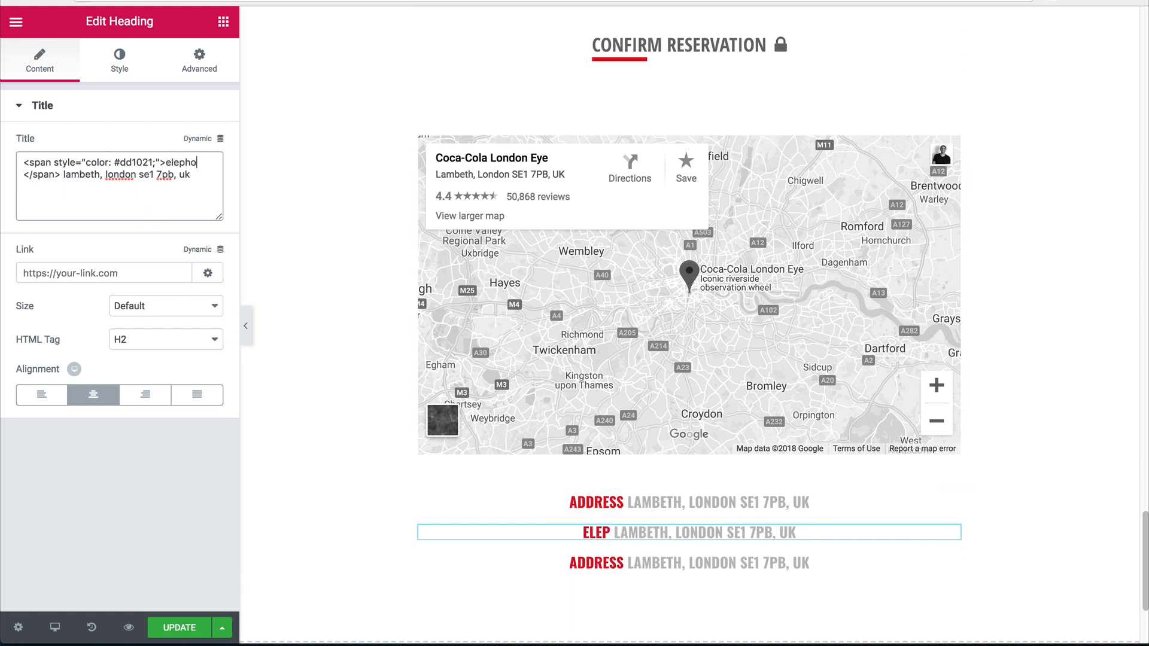
{"action": "type", "text": "ne"}
{"action": "left_click", "coordinate": [167, 162]}
{"action": "type", "text": "t"}
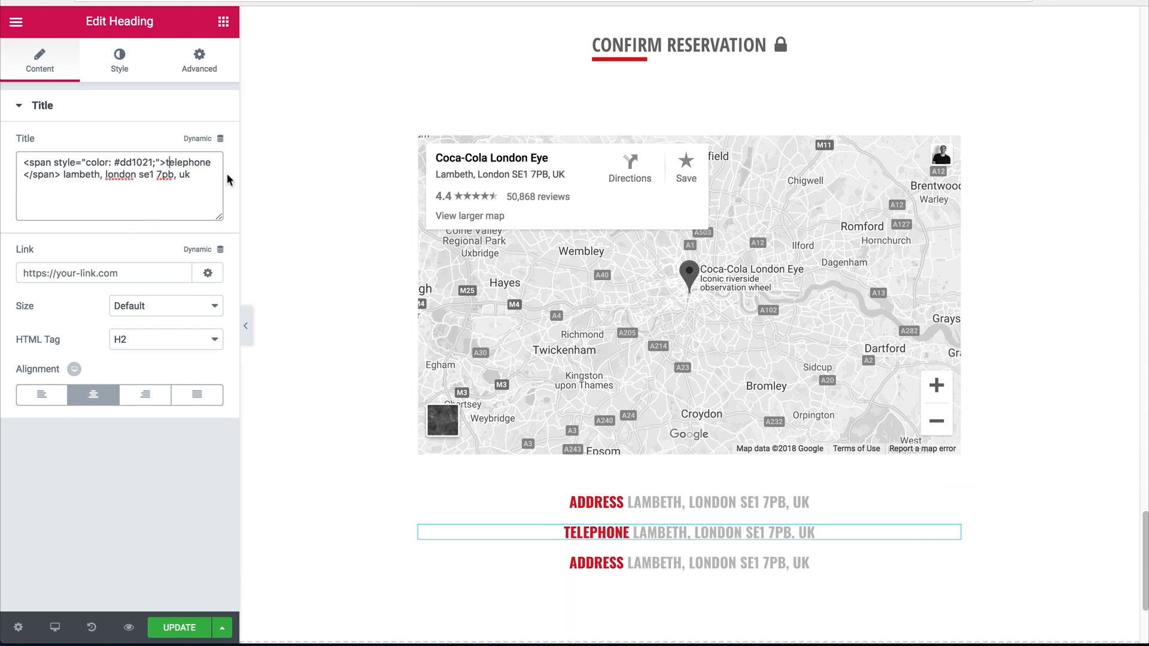
{"action": "left_click_drag", "start_coordinate": [191, 174], "coordinate": [58, 174]}
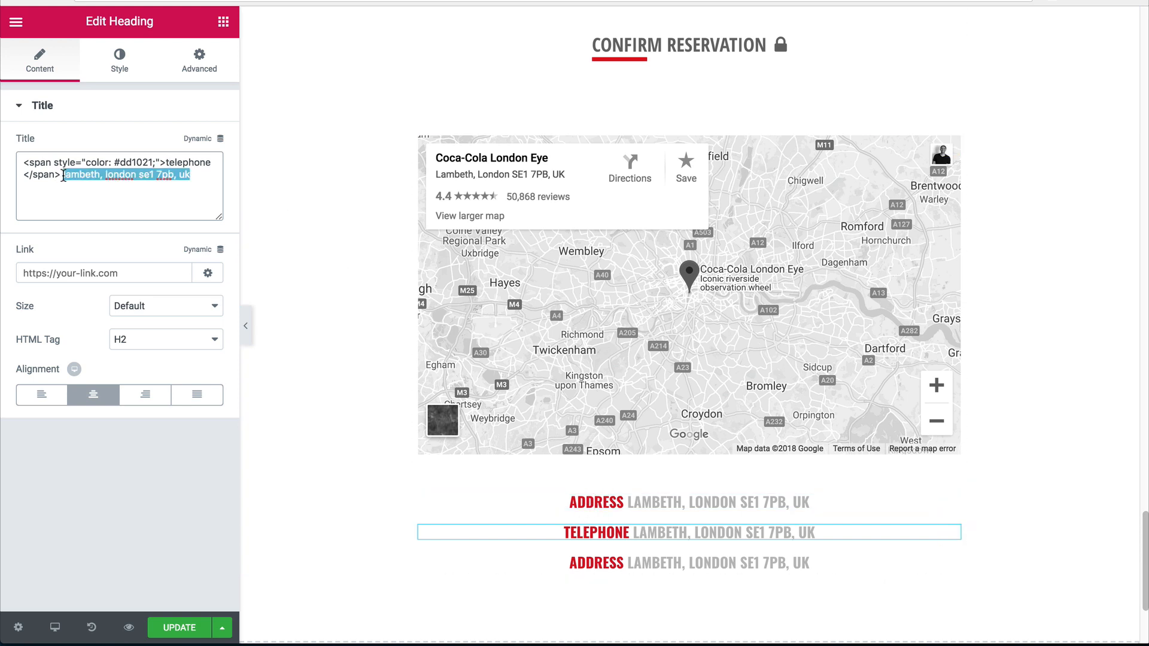
{"action": "type", "text": "+1"}
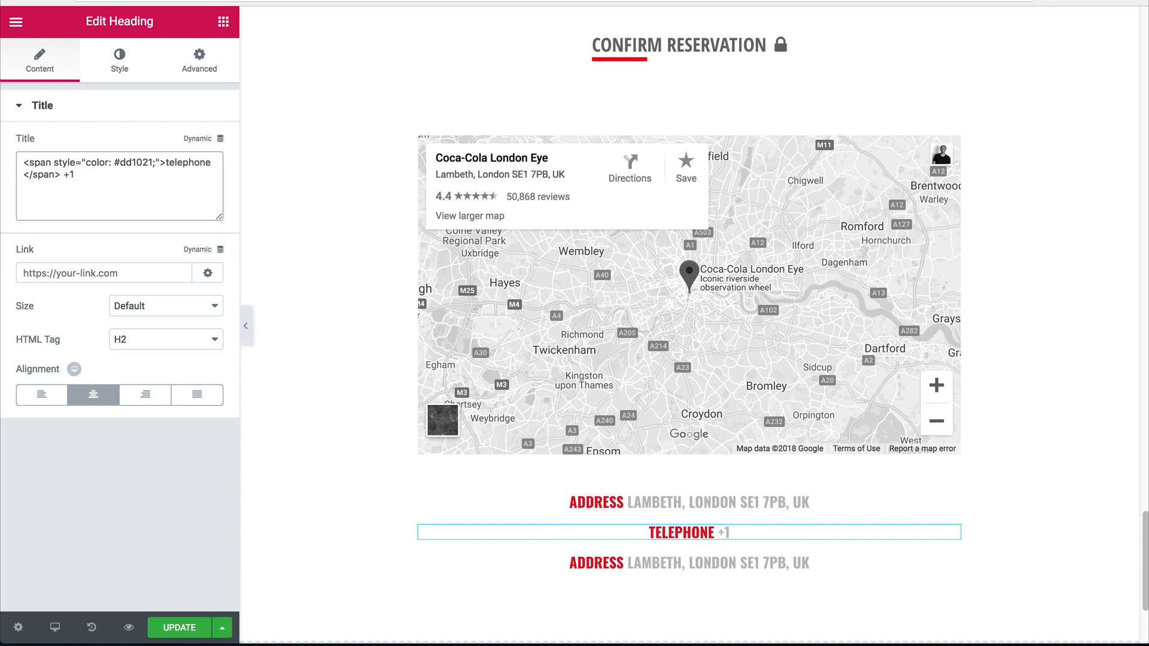
{"action": "type", "text": " 861"}
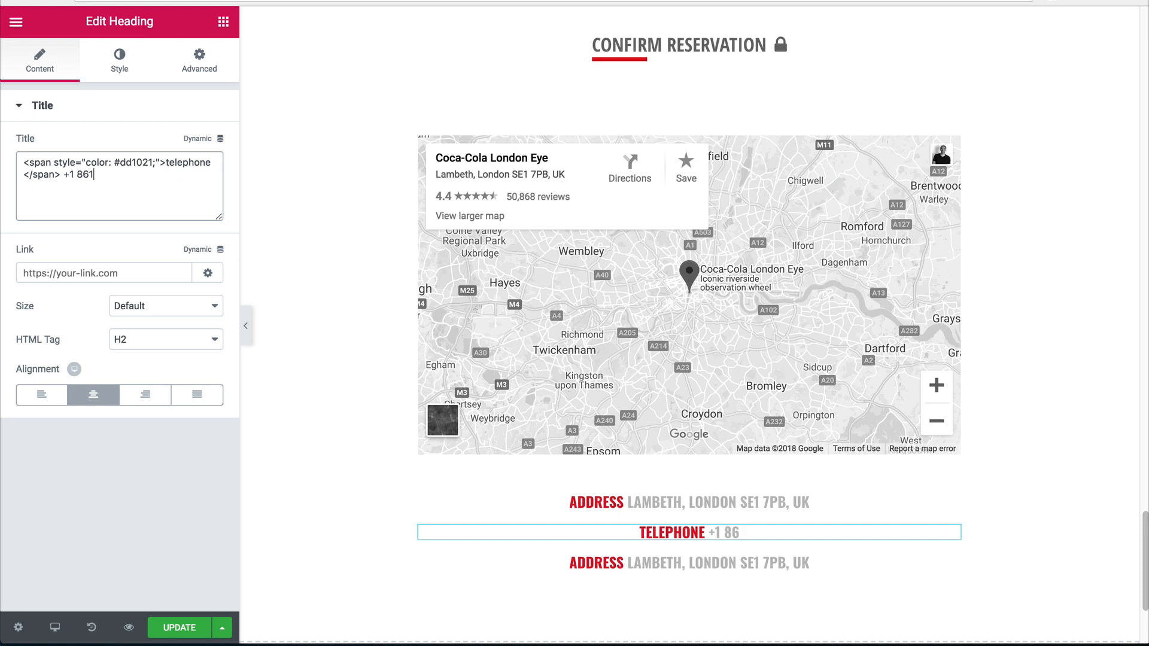
{"action": "type", "text": " 555 5555"}
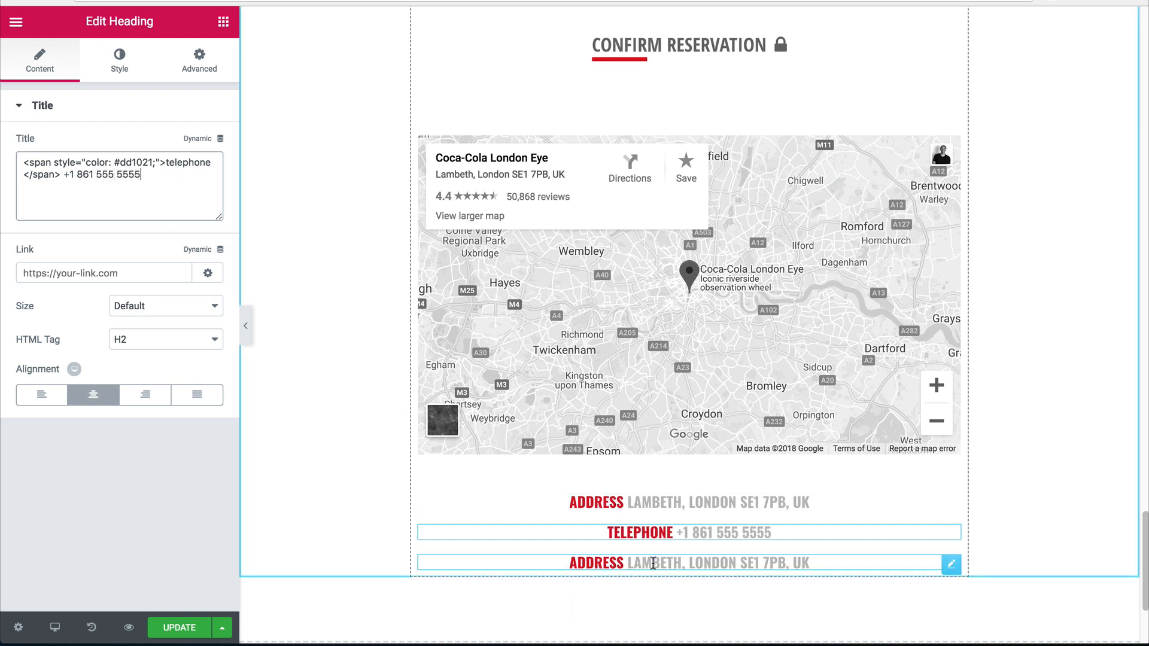
Change the third copy to a red 'email' label with the contact e-mail, and save.
{"action": "left_click", "coordinate": [604, 563]}
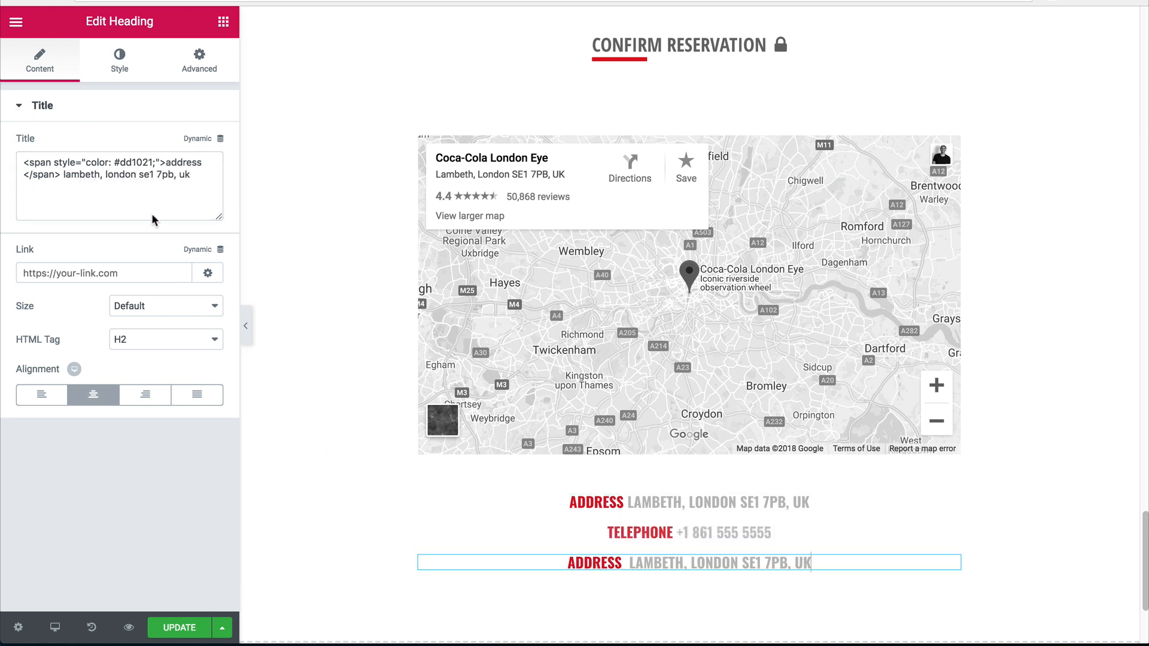
{"action": "double_click", "coordinate": [177, 157]}
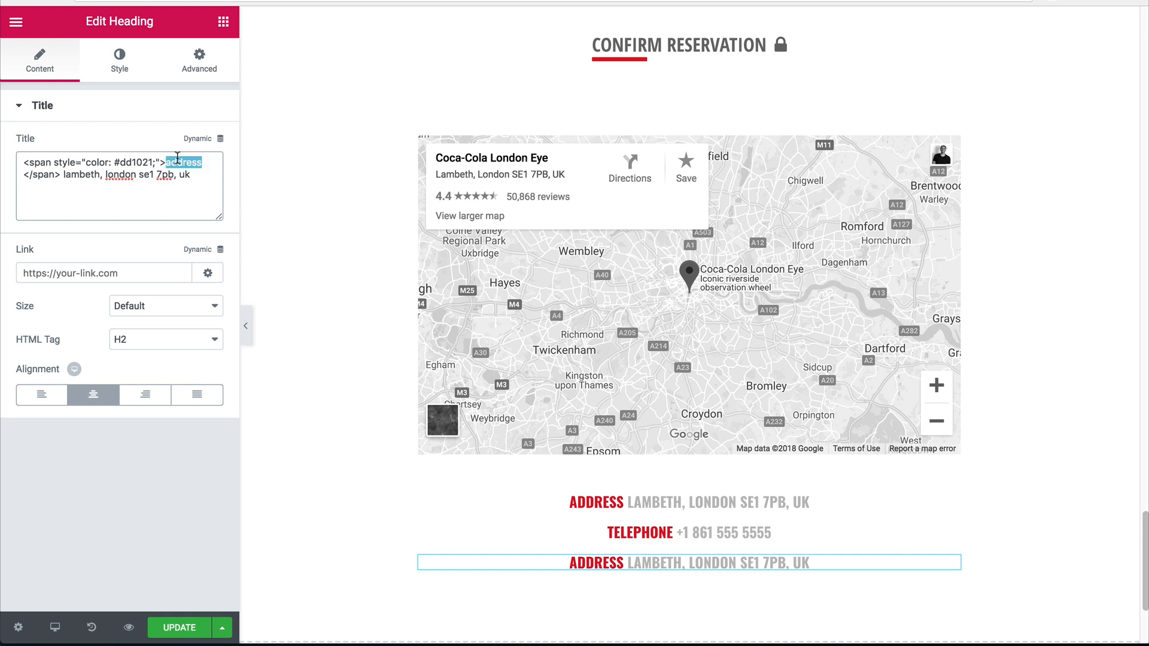
{"action": "type", "text": "email"}
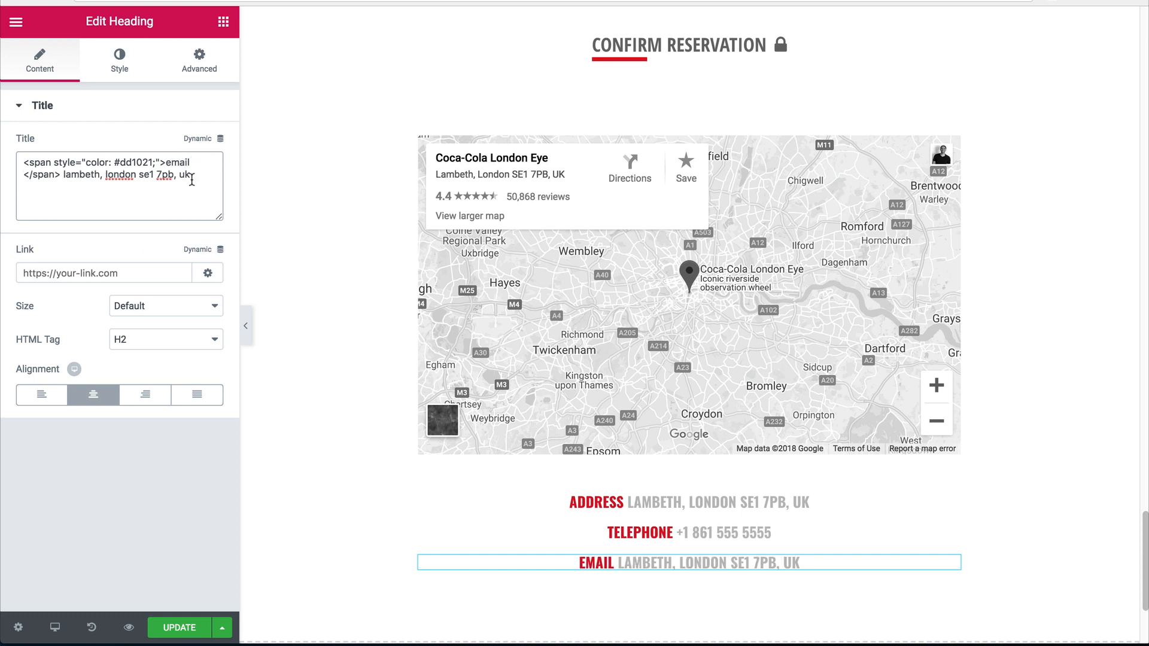
{"action": "left_click_drag", "start_coordinate": [191, 180], "coordinate": [73, 170]}
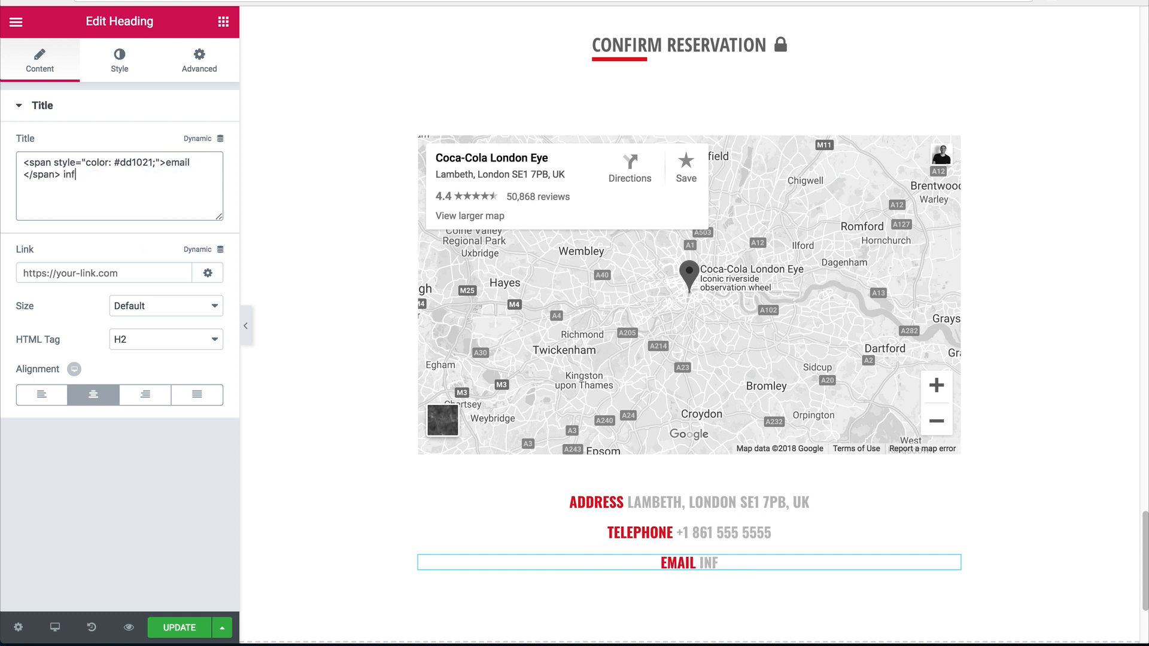
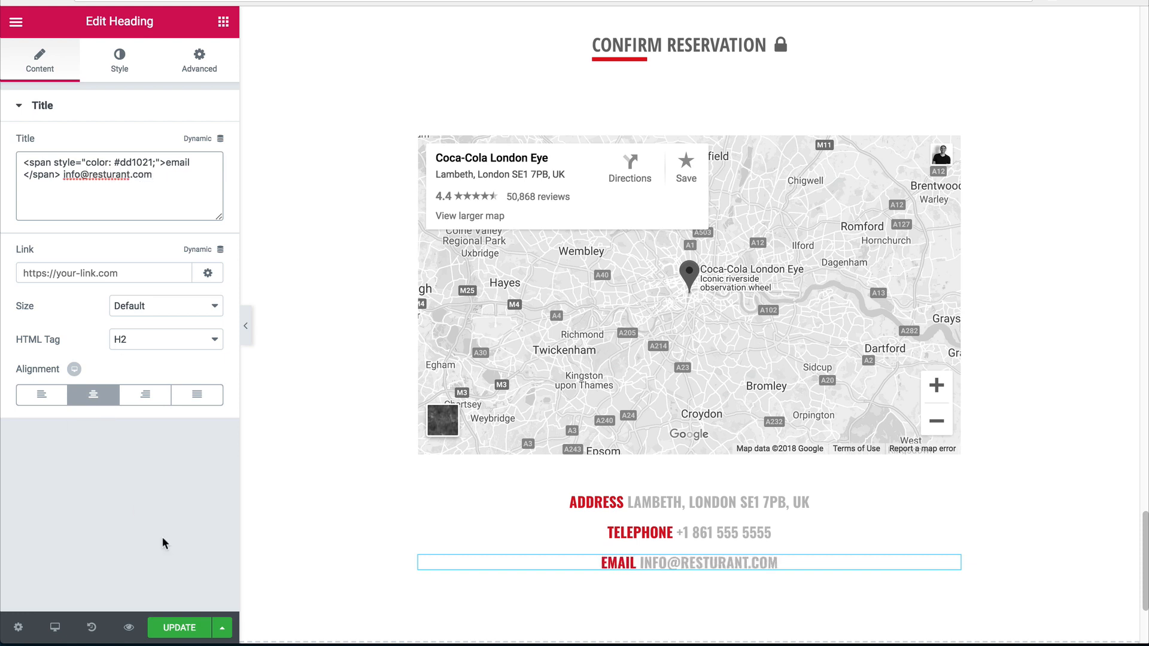
{"action": "left_click", "coordinate": [178, 628]}
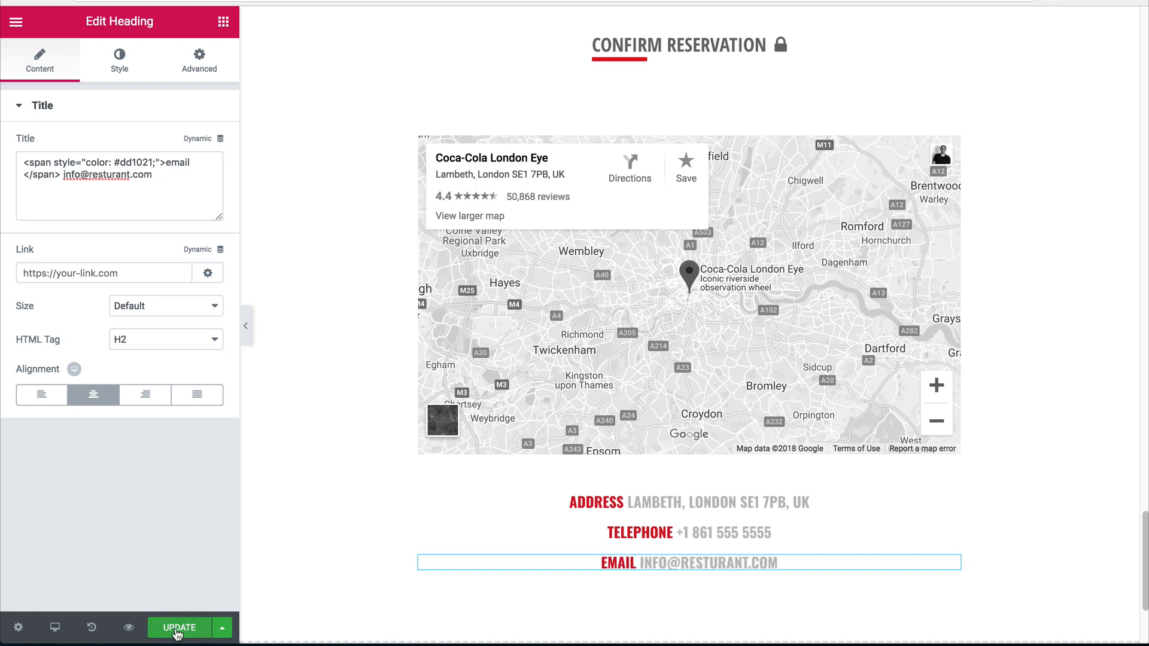
Hide the editing sidebar and scroll up to preview the finished page from the top.
{"action": "left_click", "coordinate": [246, 328]}
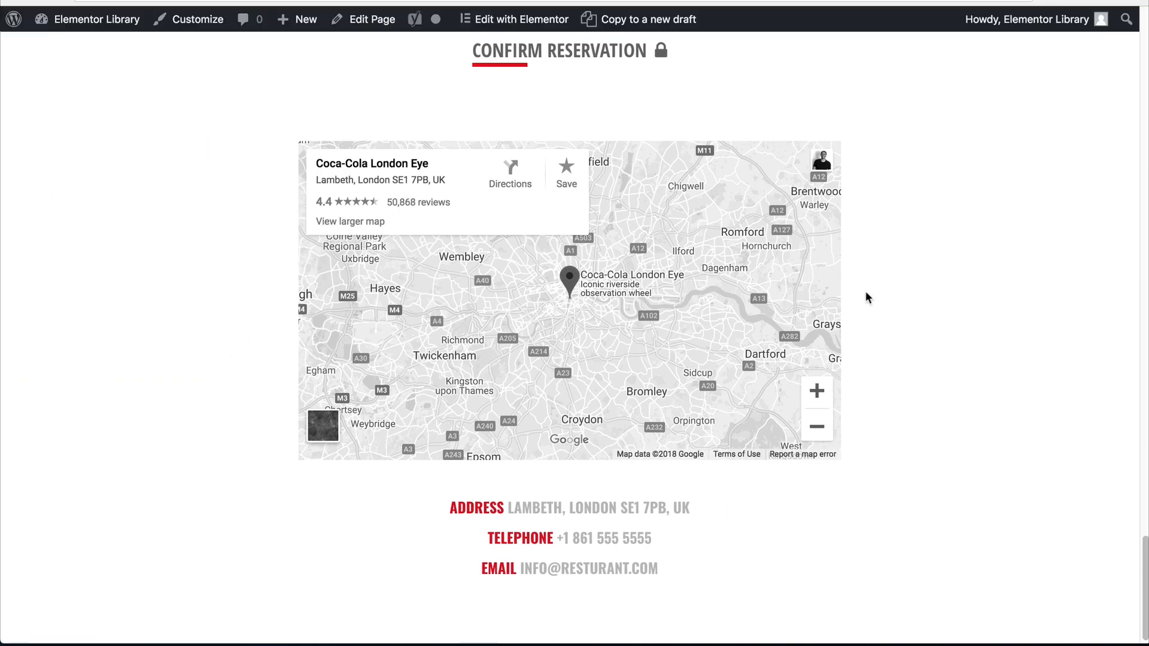
{"action": "scroll", "coordinate": [864, 298], "scroll_direction": "up", "scroll_amount": 10}
{"action": "scroll", "coordinate": [861, 288], "scroll_direction": "up", "scroll_amount": 10}
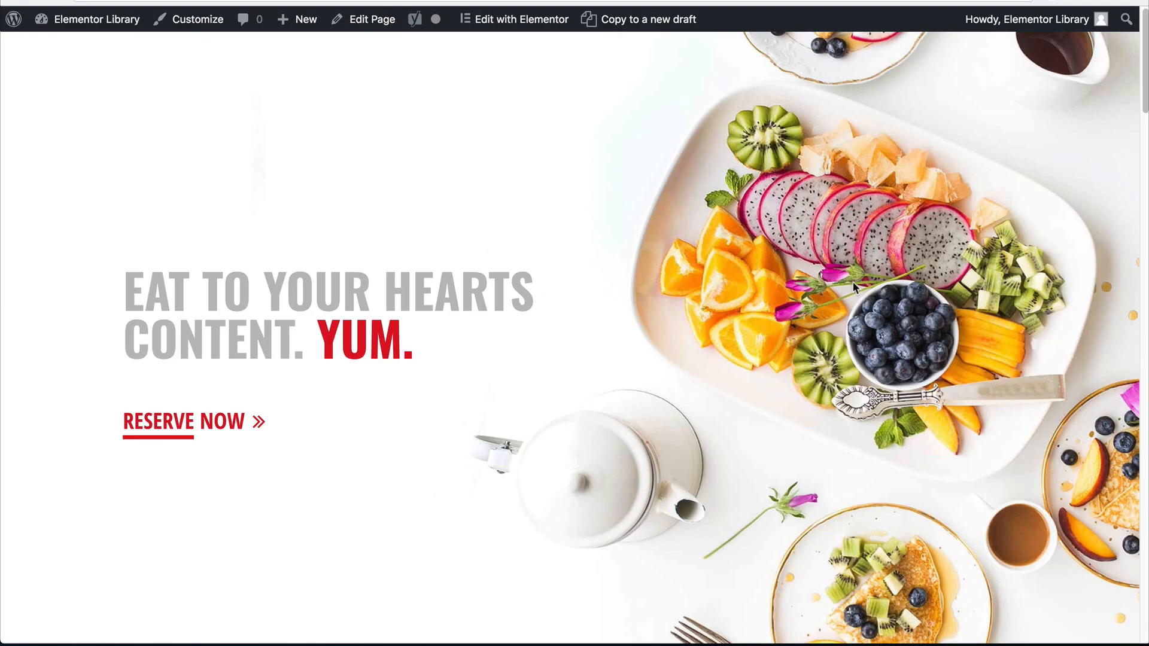